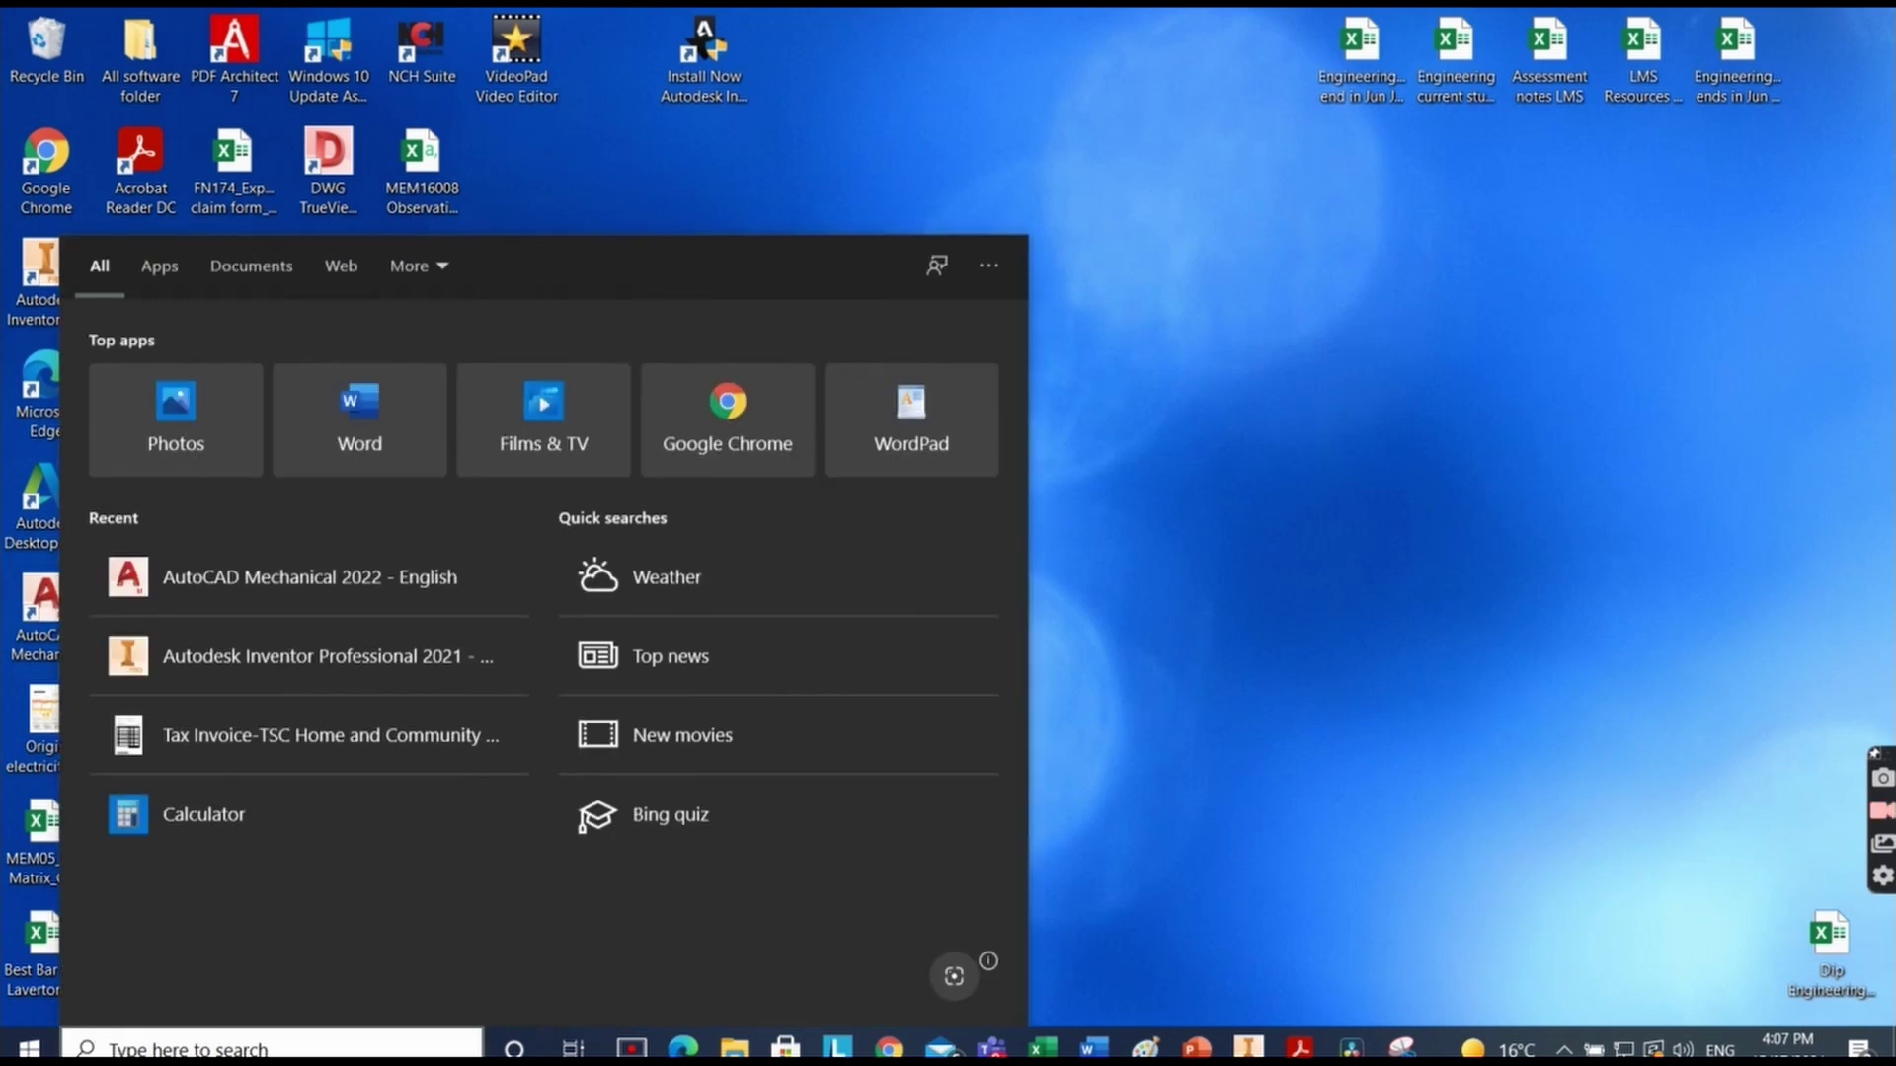
Step: Launch AutoCAD Mechanical 2022 - English and browse through the recent drawings on its start page
text(A)
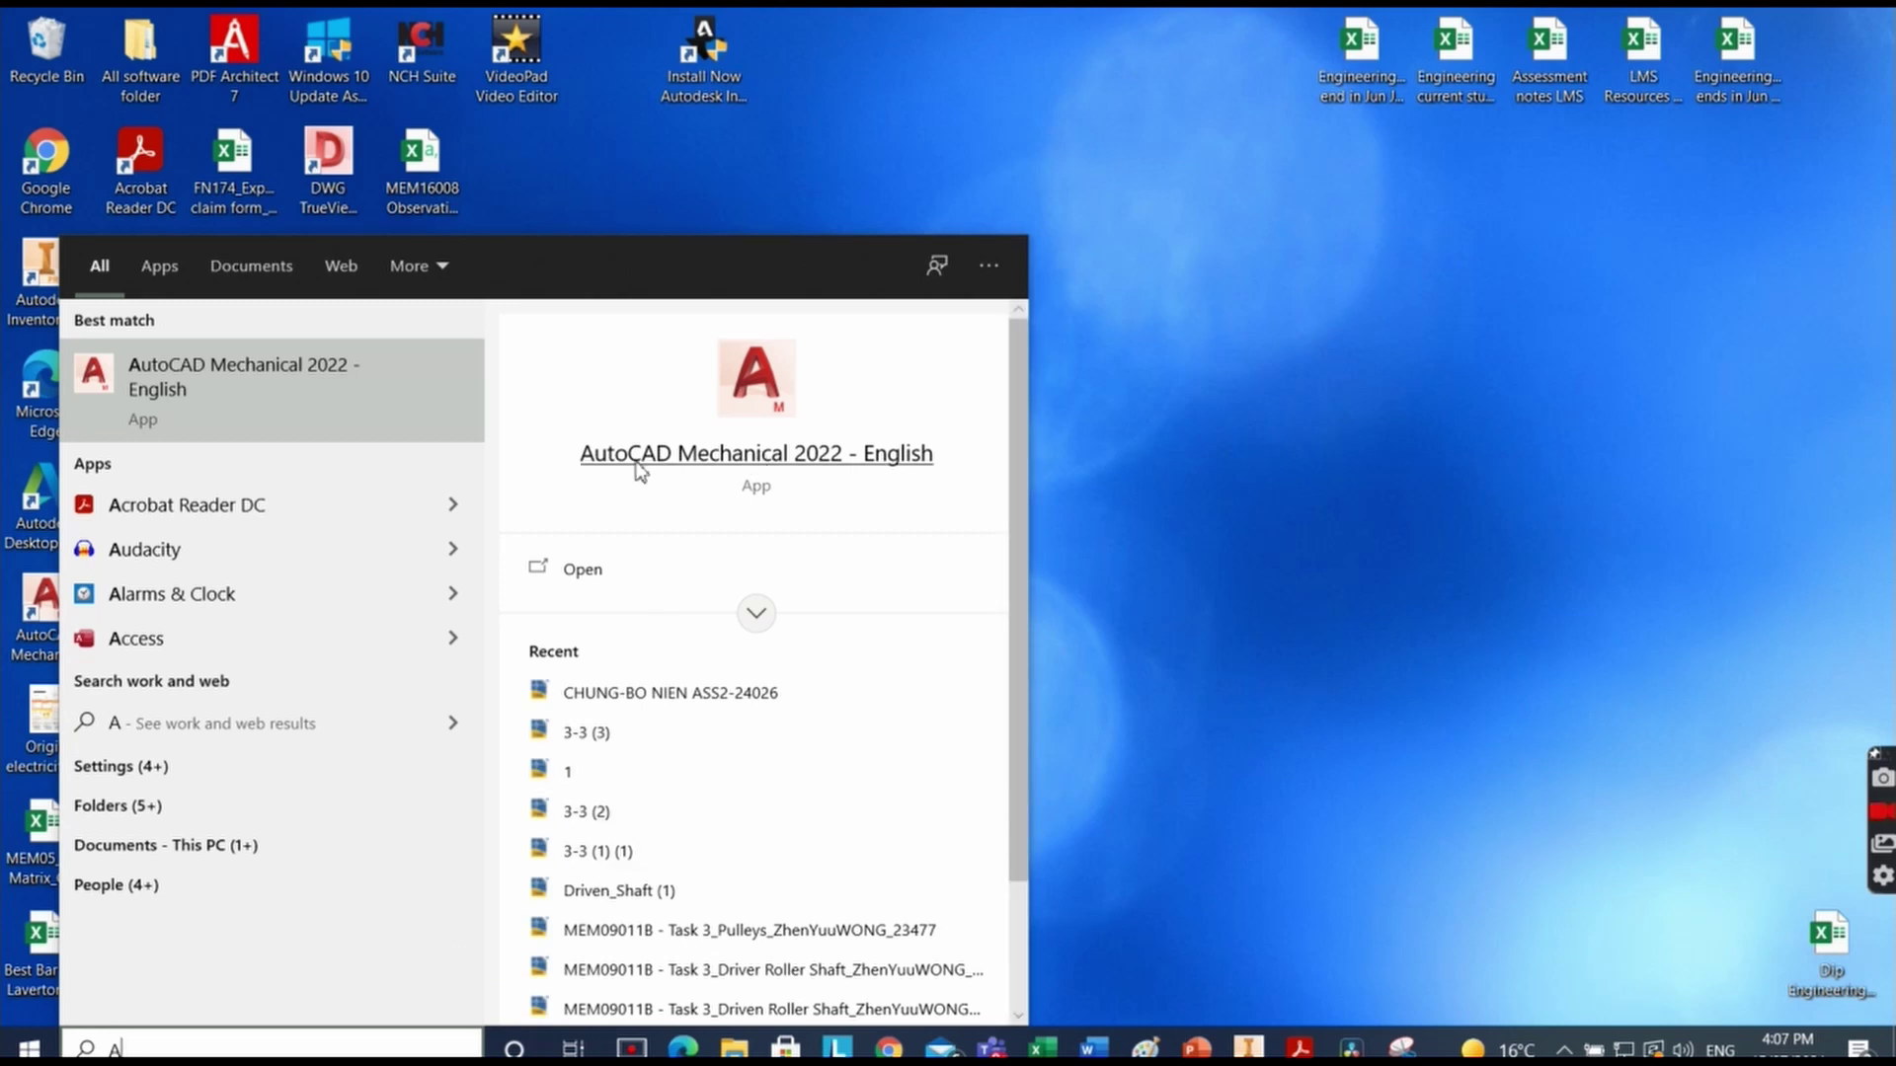
click(795, 468)
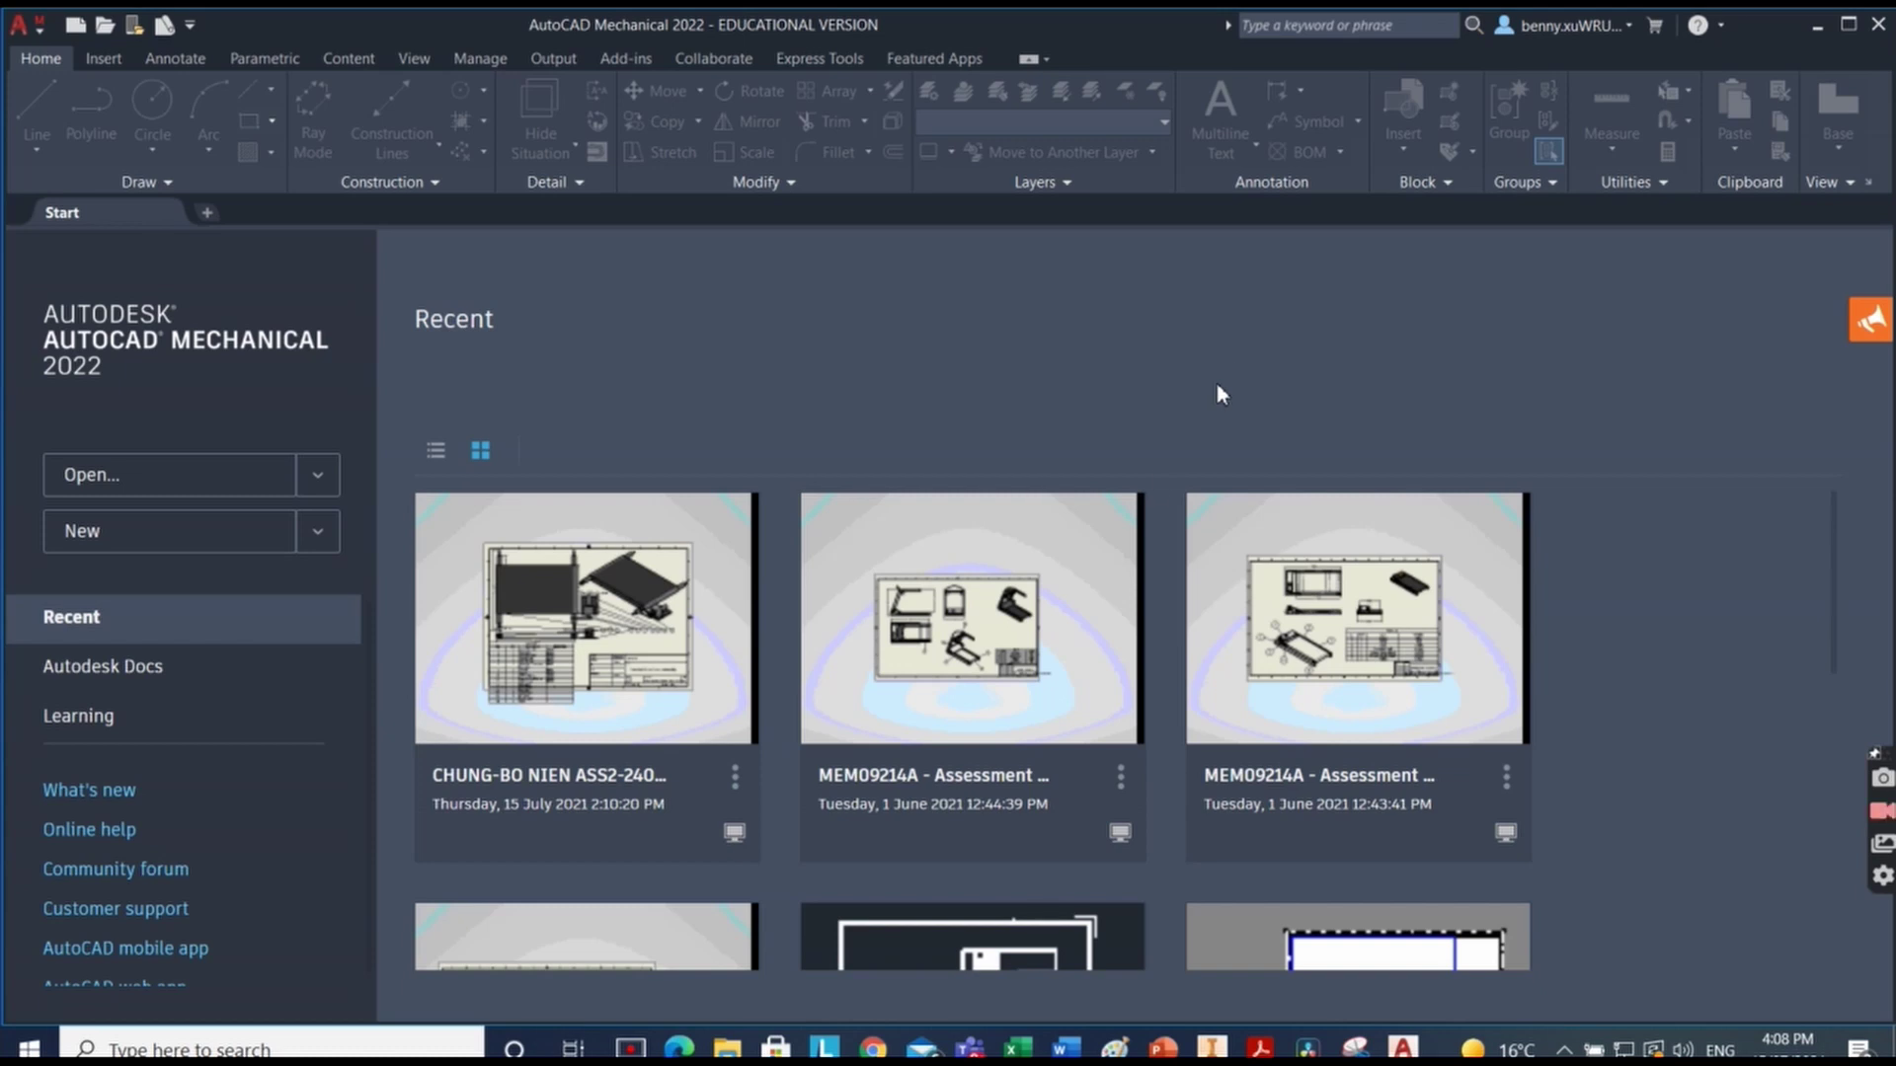
scroll(1446, 558, down, 5)
scroll(1465, 587, down, 1)
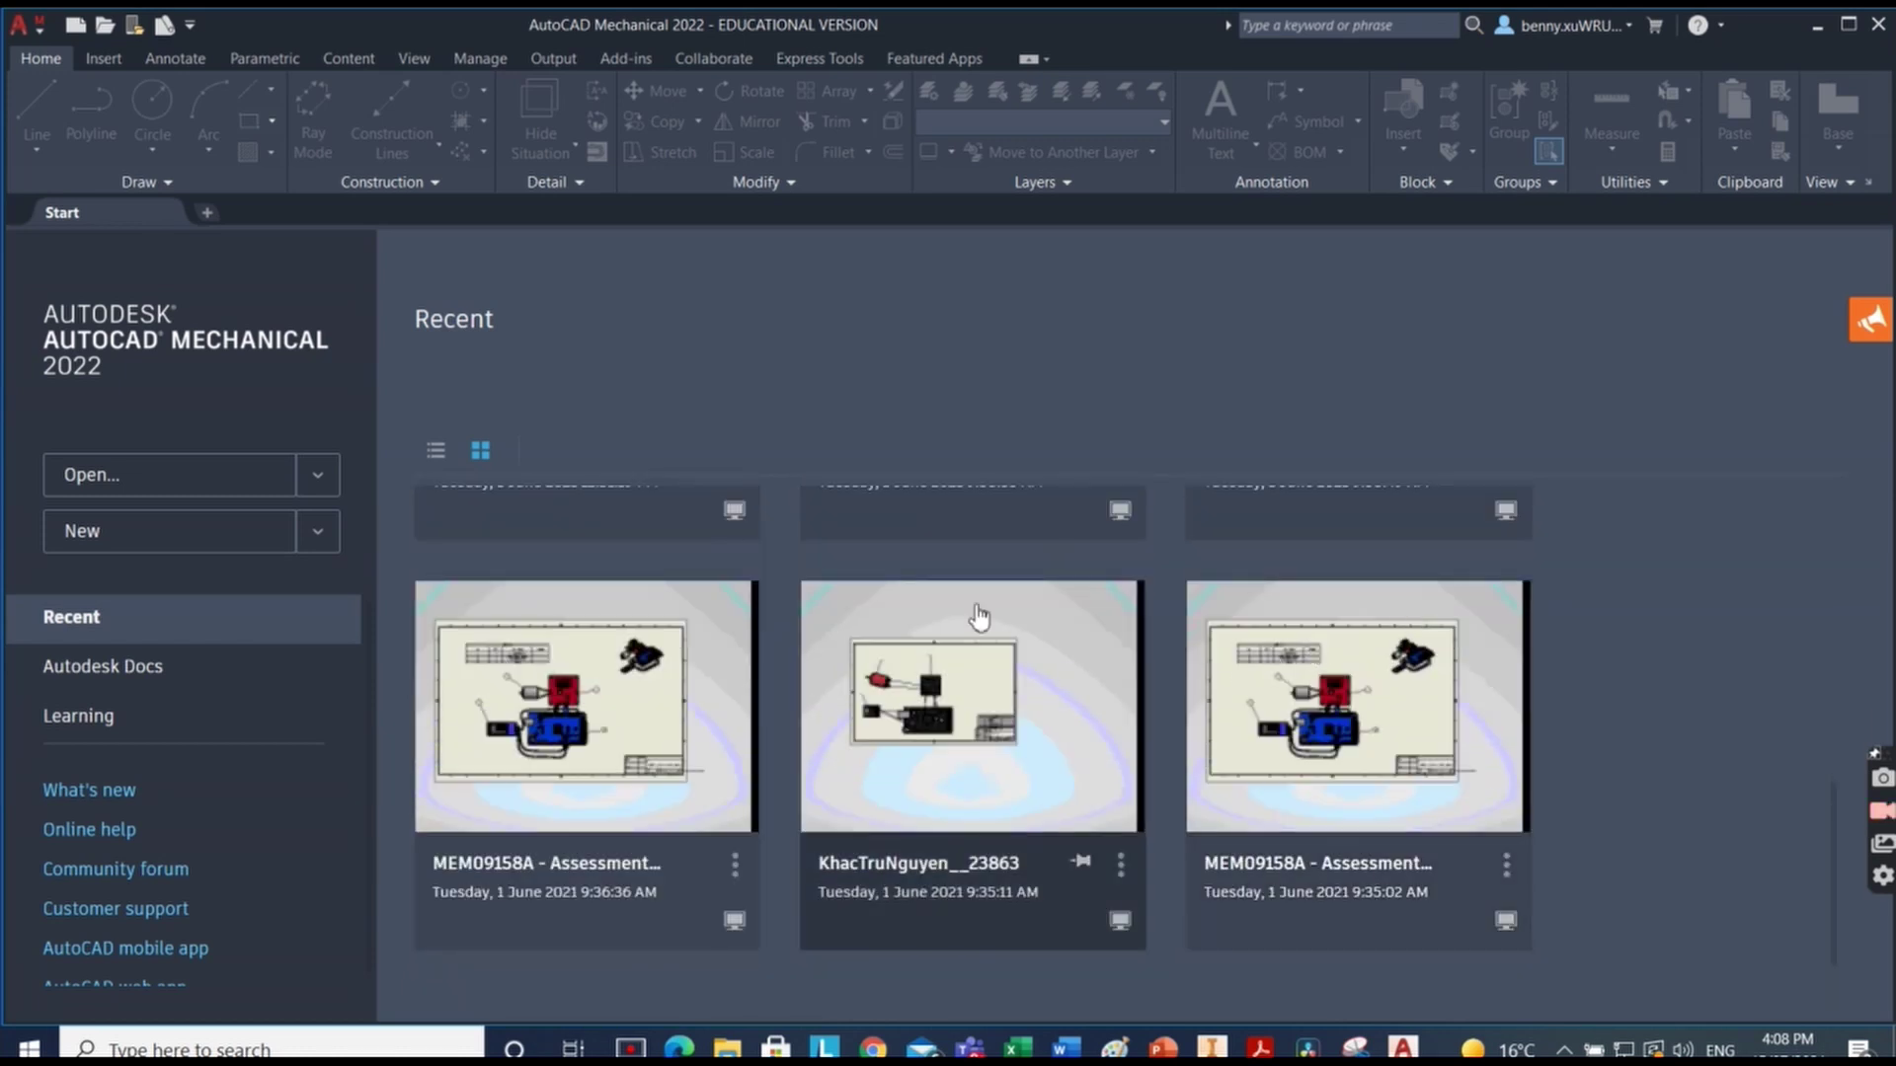
scroll(1654, 637, up, 6)
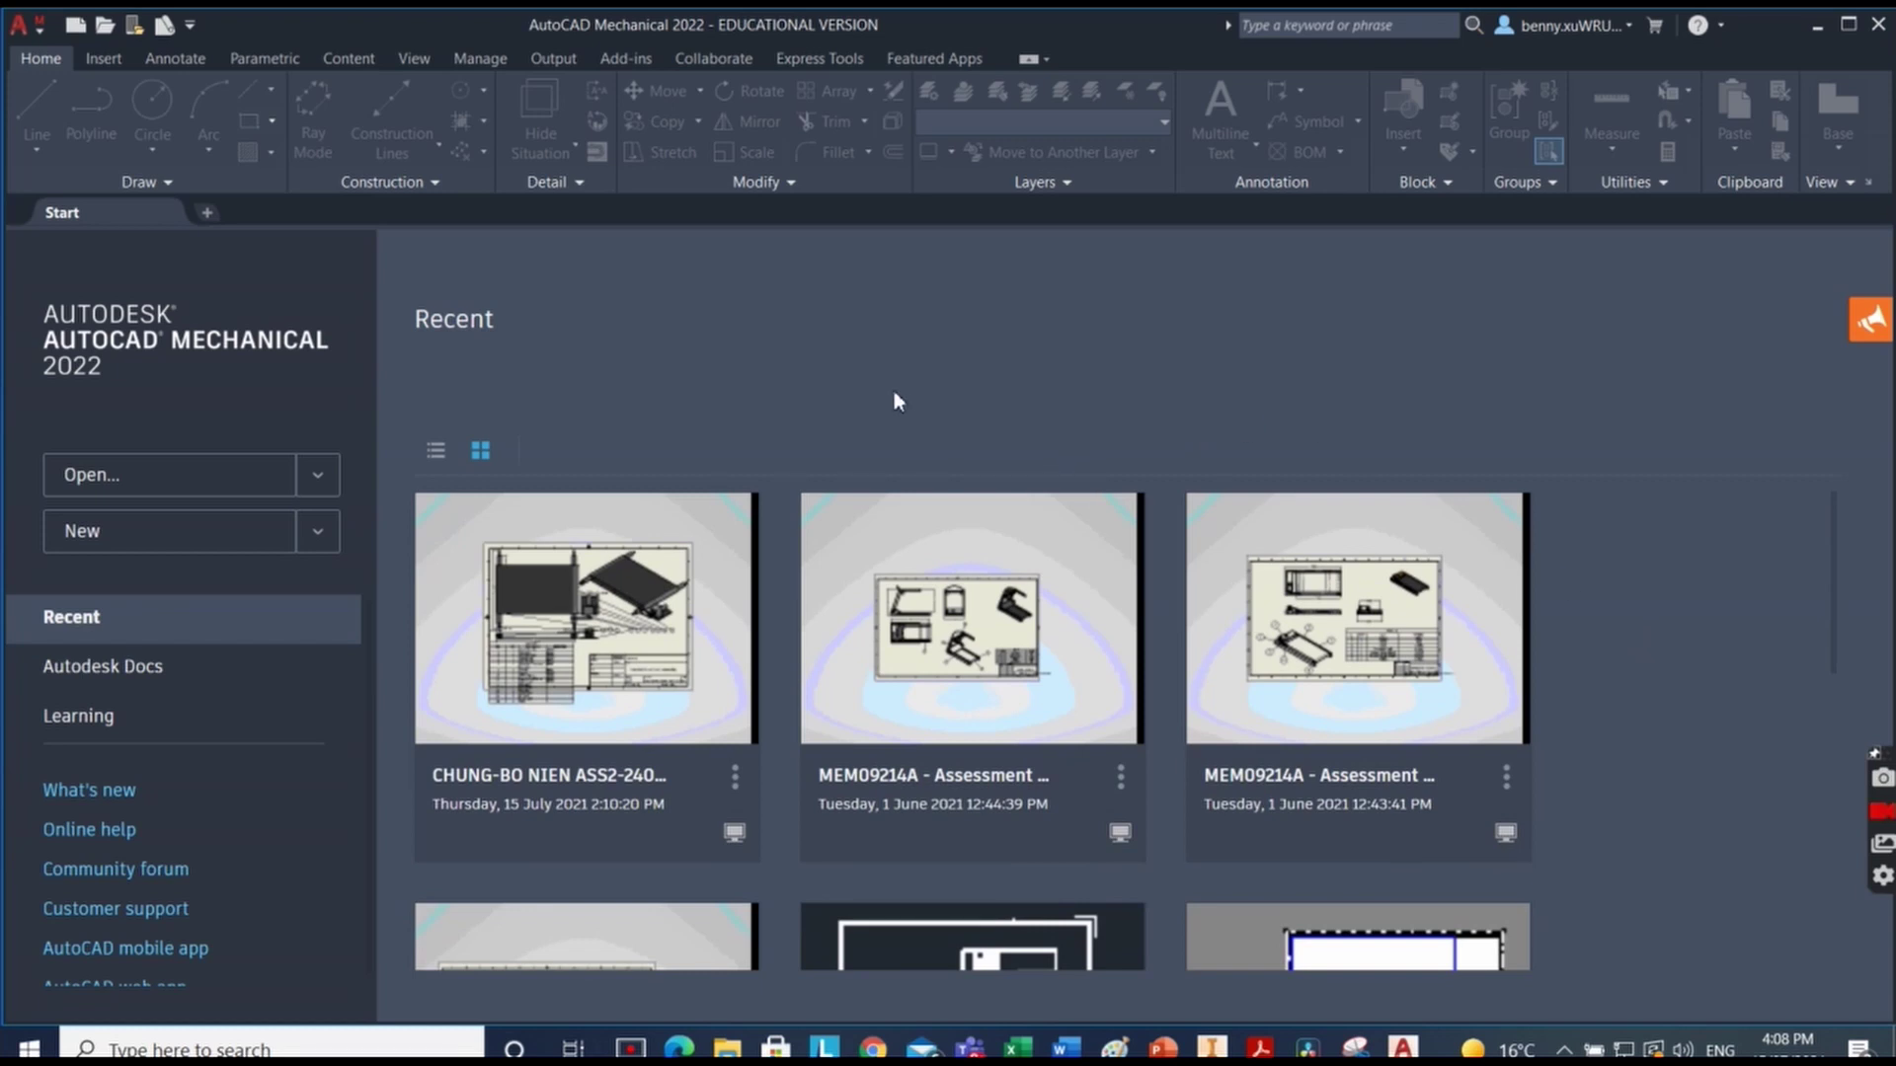
Step: Open the MEM09157A Assessment Task 3 drawing from the Downloads folder
click(192, 477)
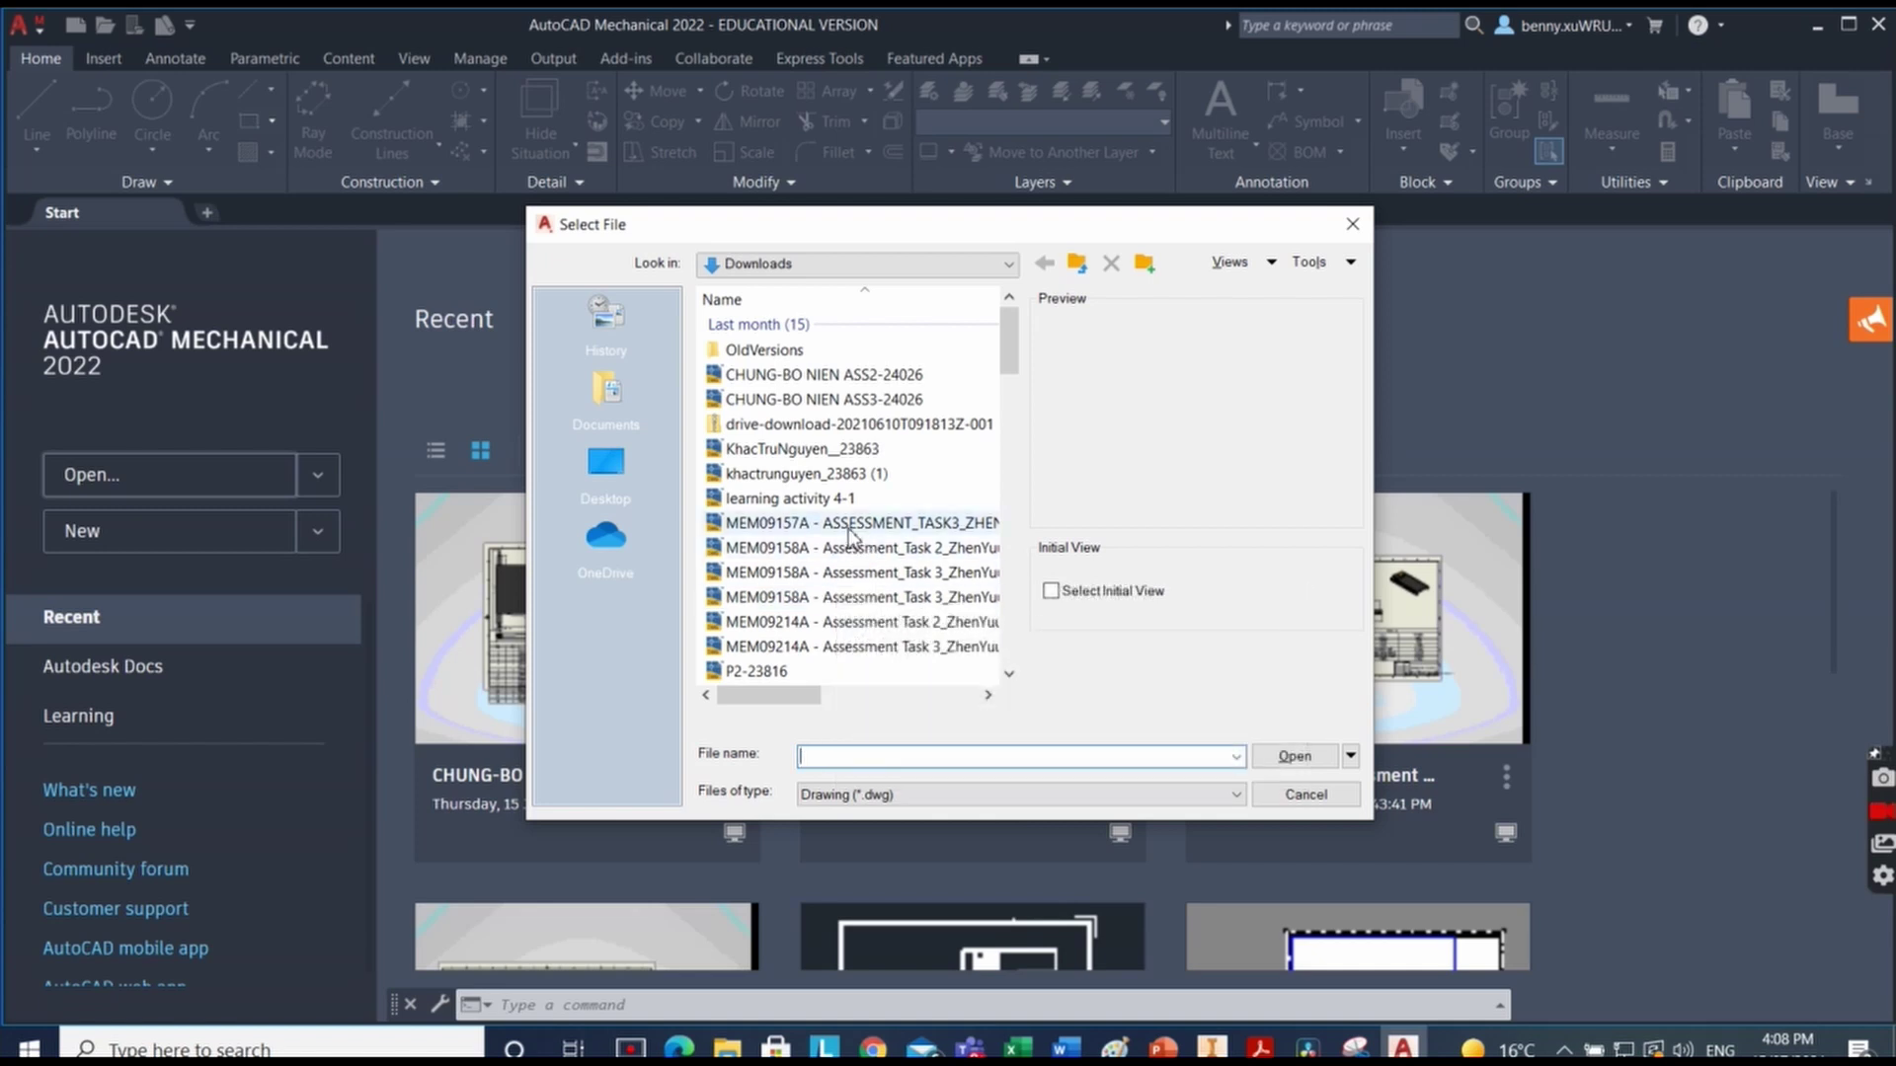
click(855, 523)
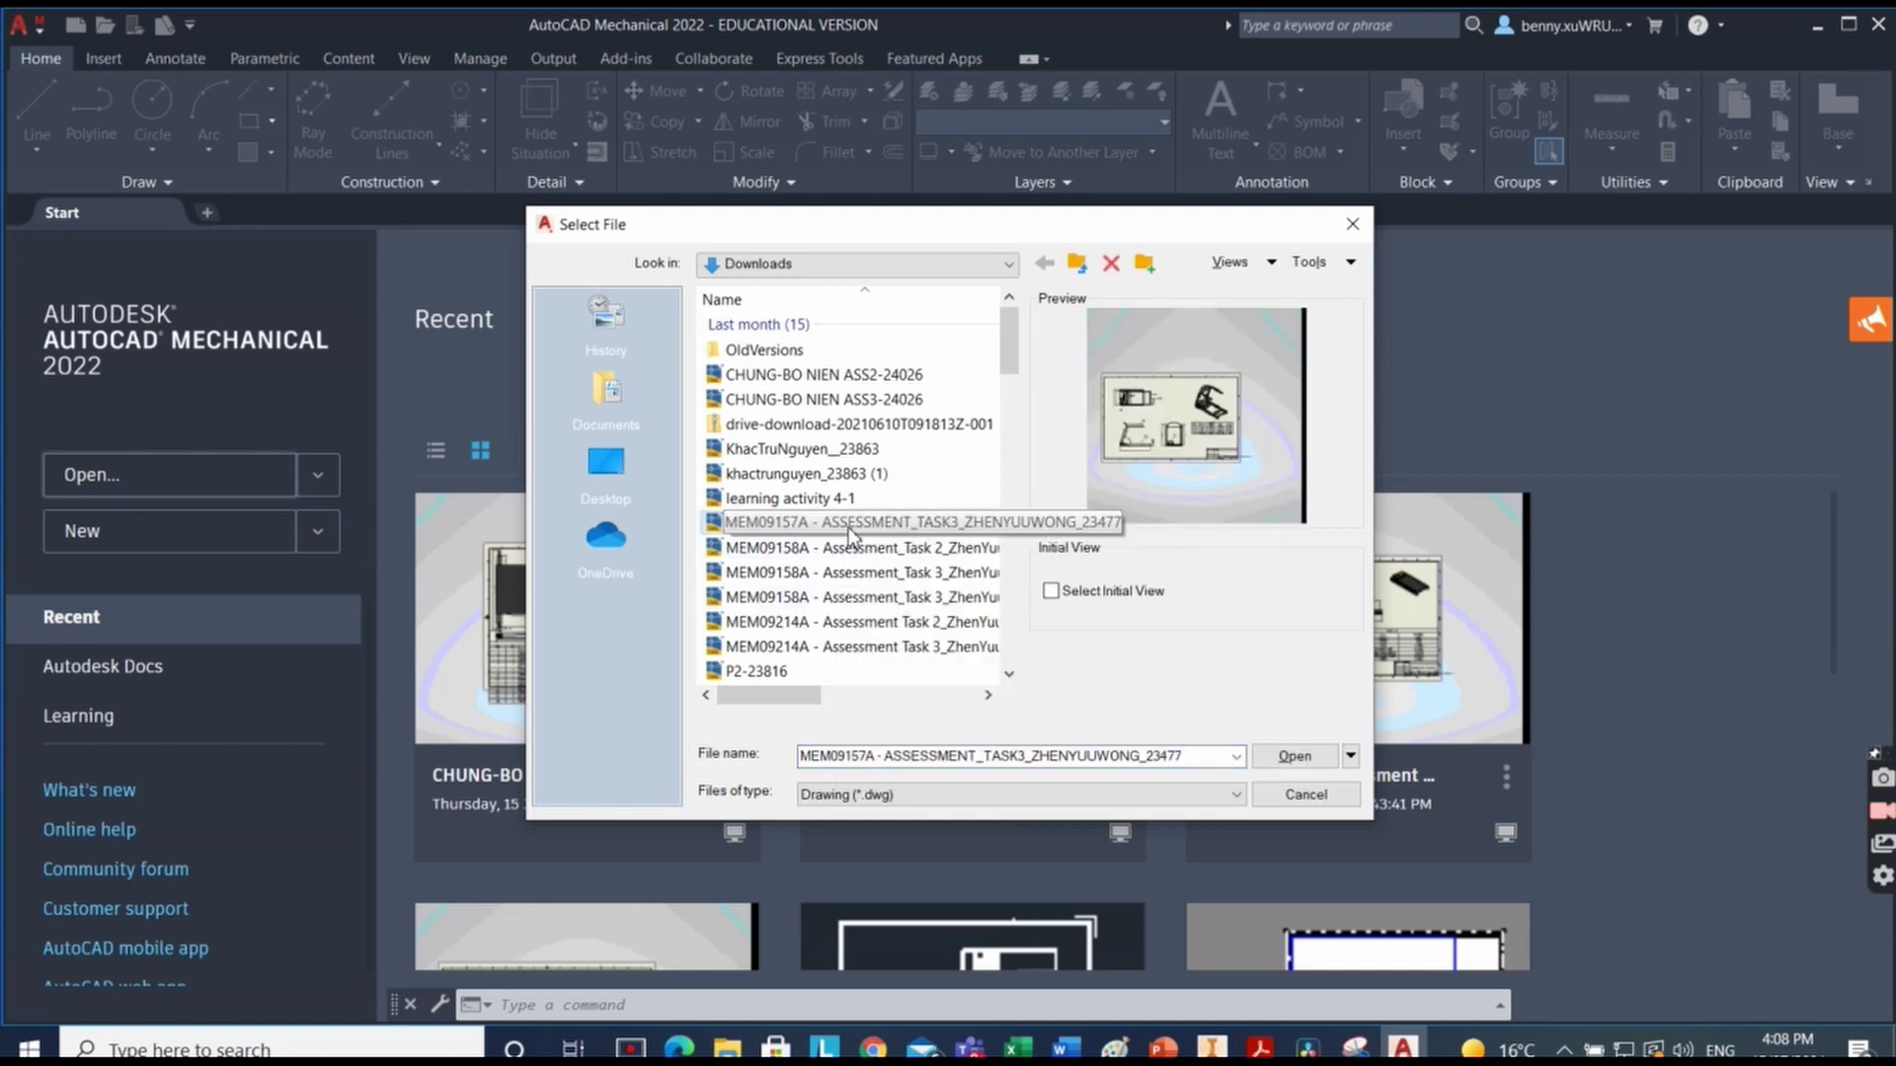
click(1299, 757)
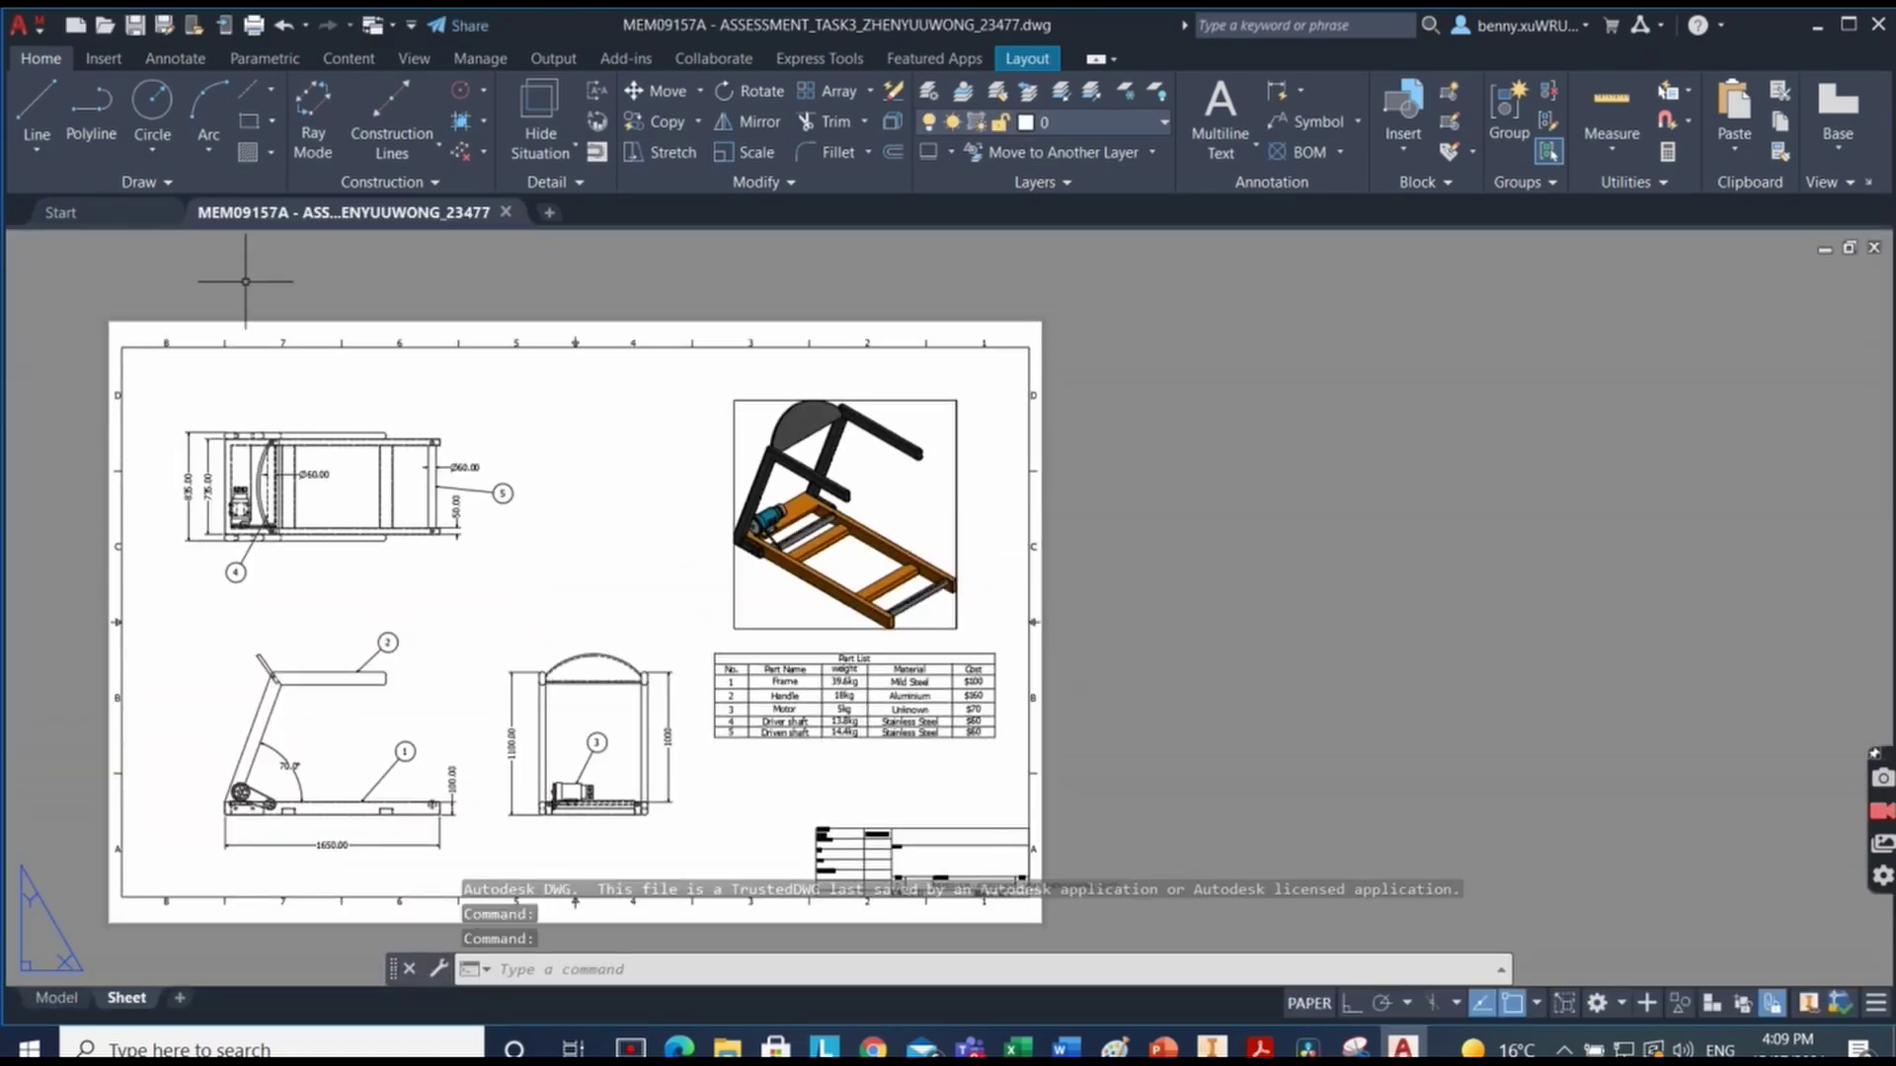
Step: Switch back and forth between the start page and the MEM09157A drawing, and close the drawing
click(61, 212)
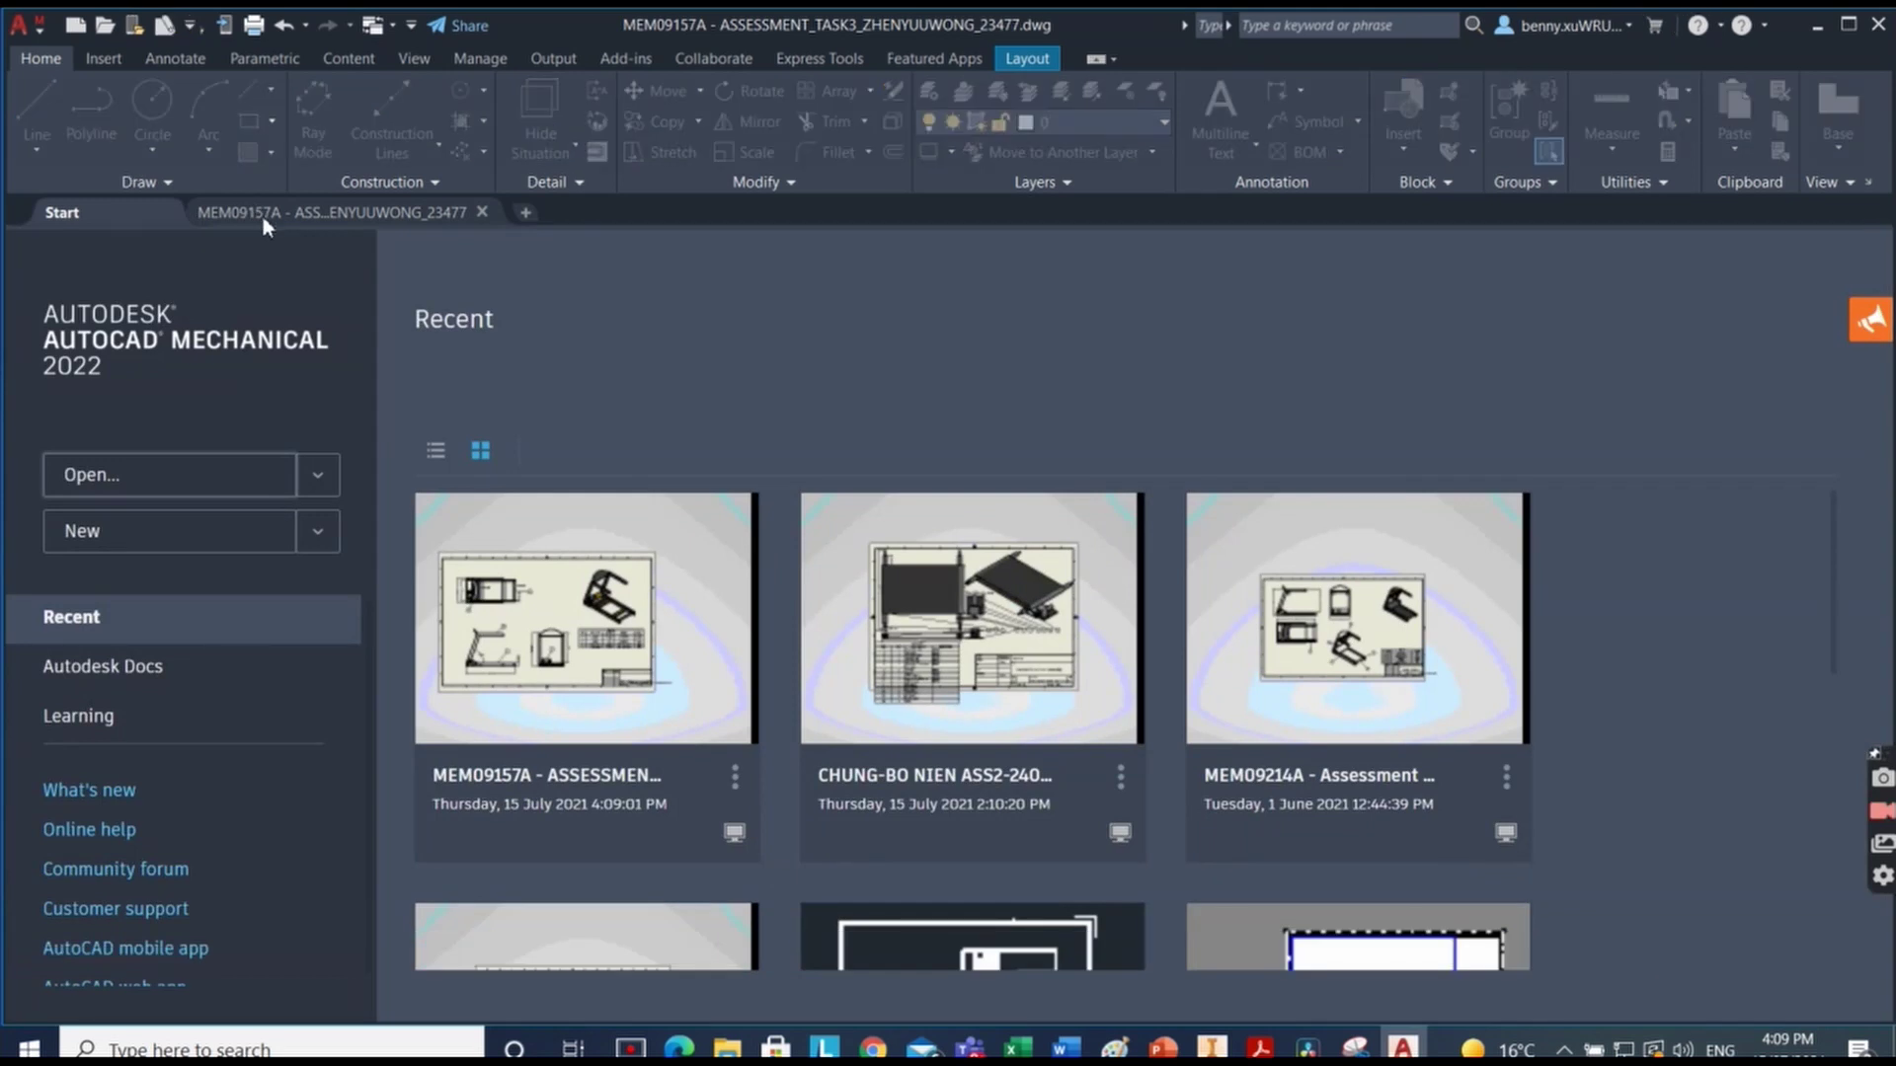
click(263, 214)
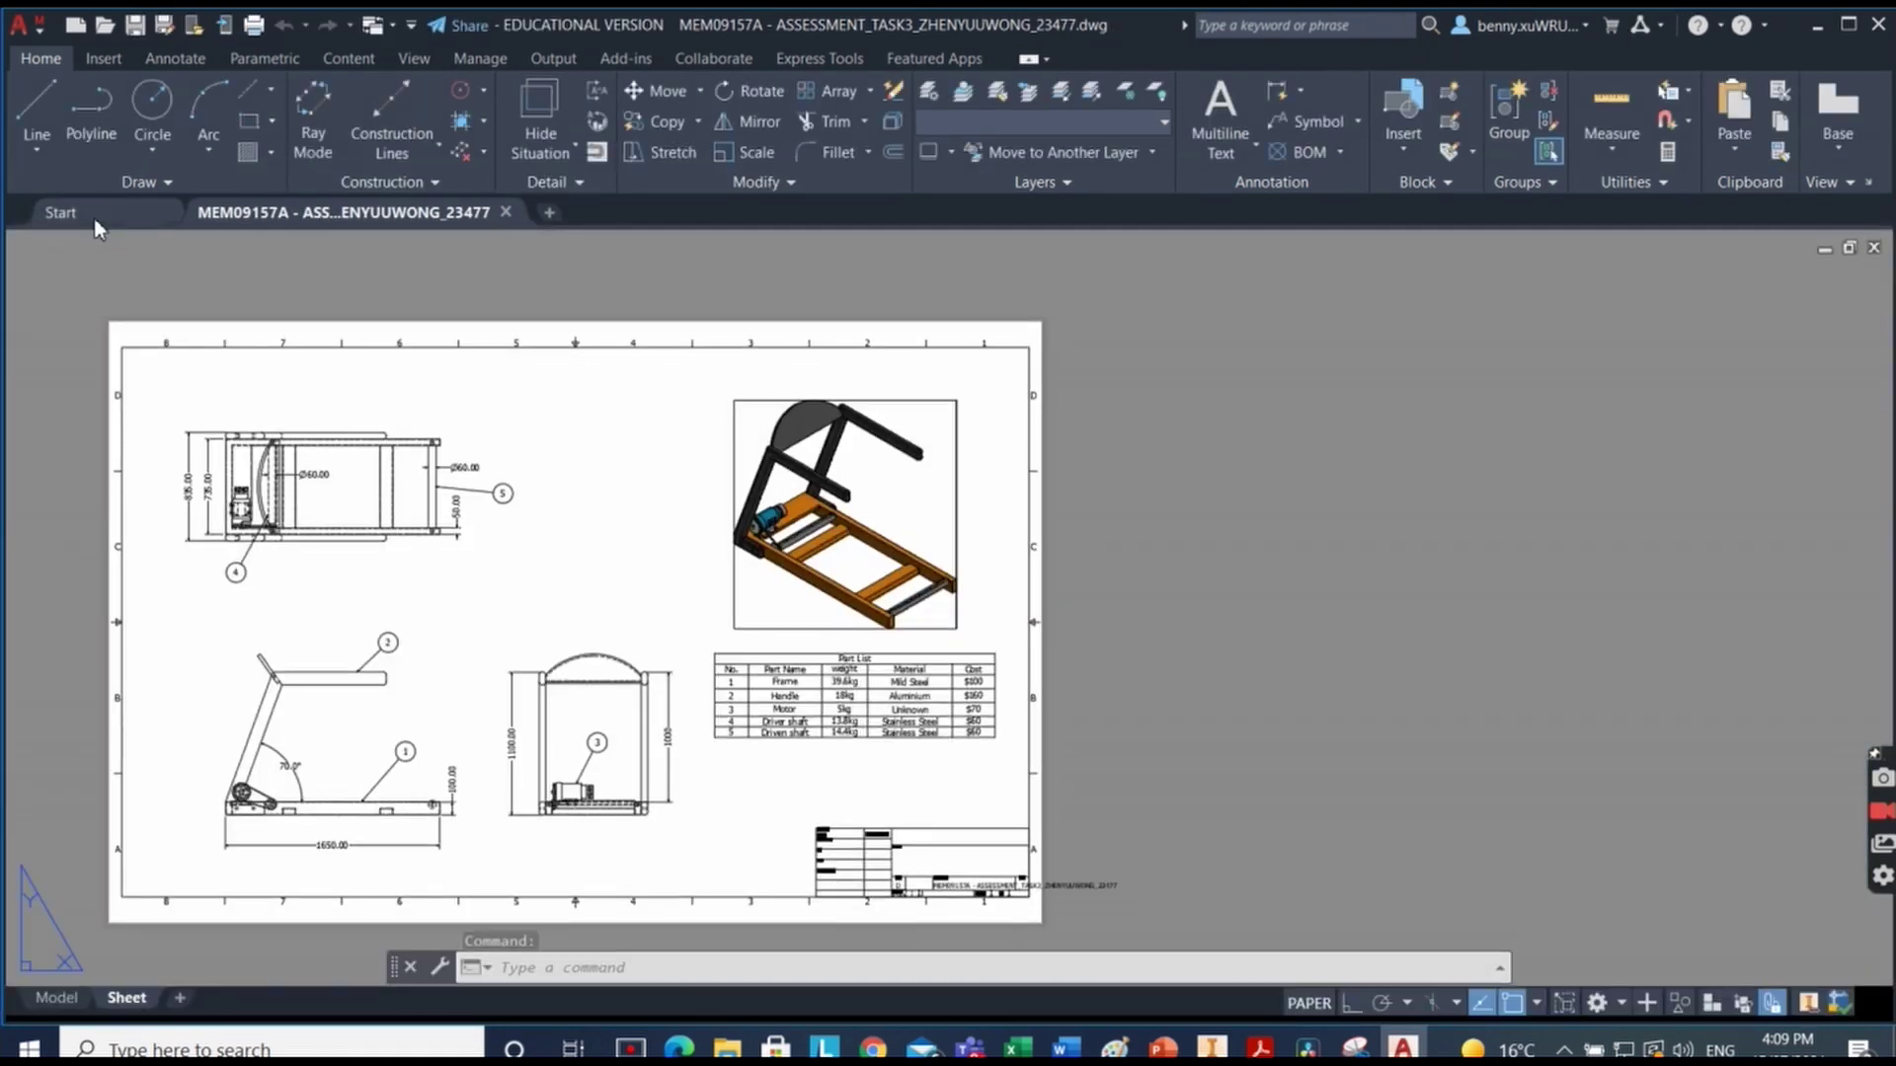
click(93, 218)
click(324, 211)
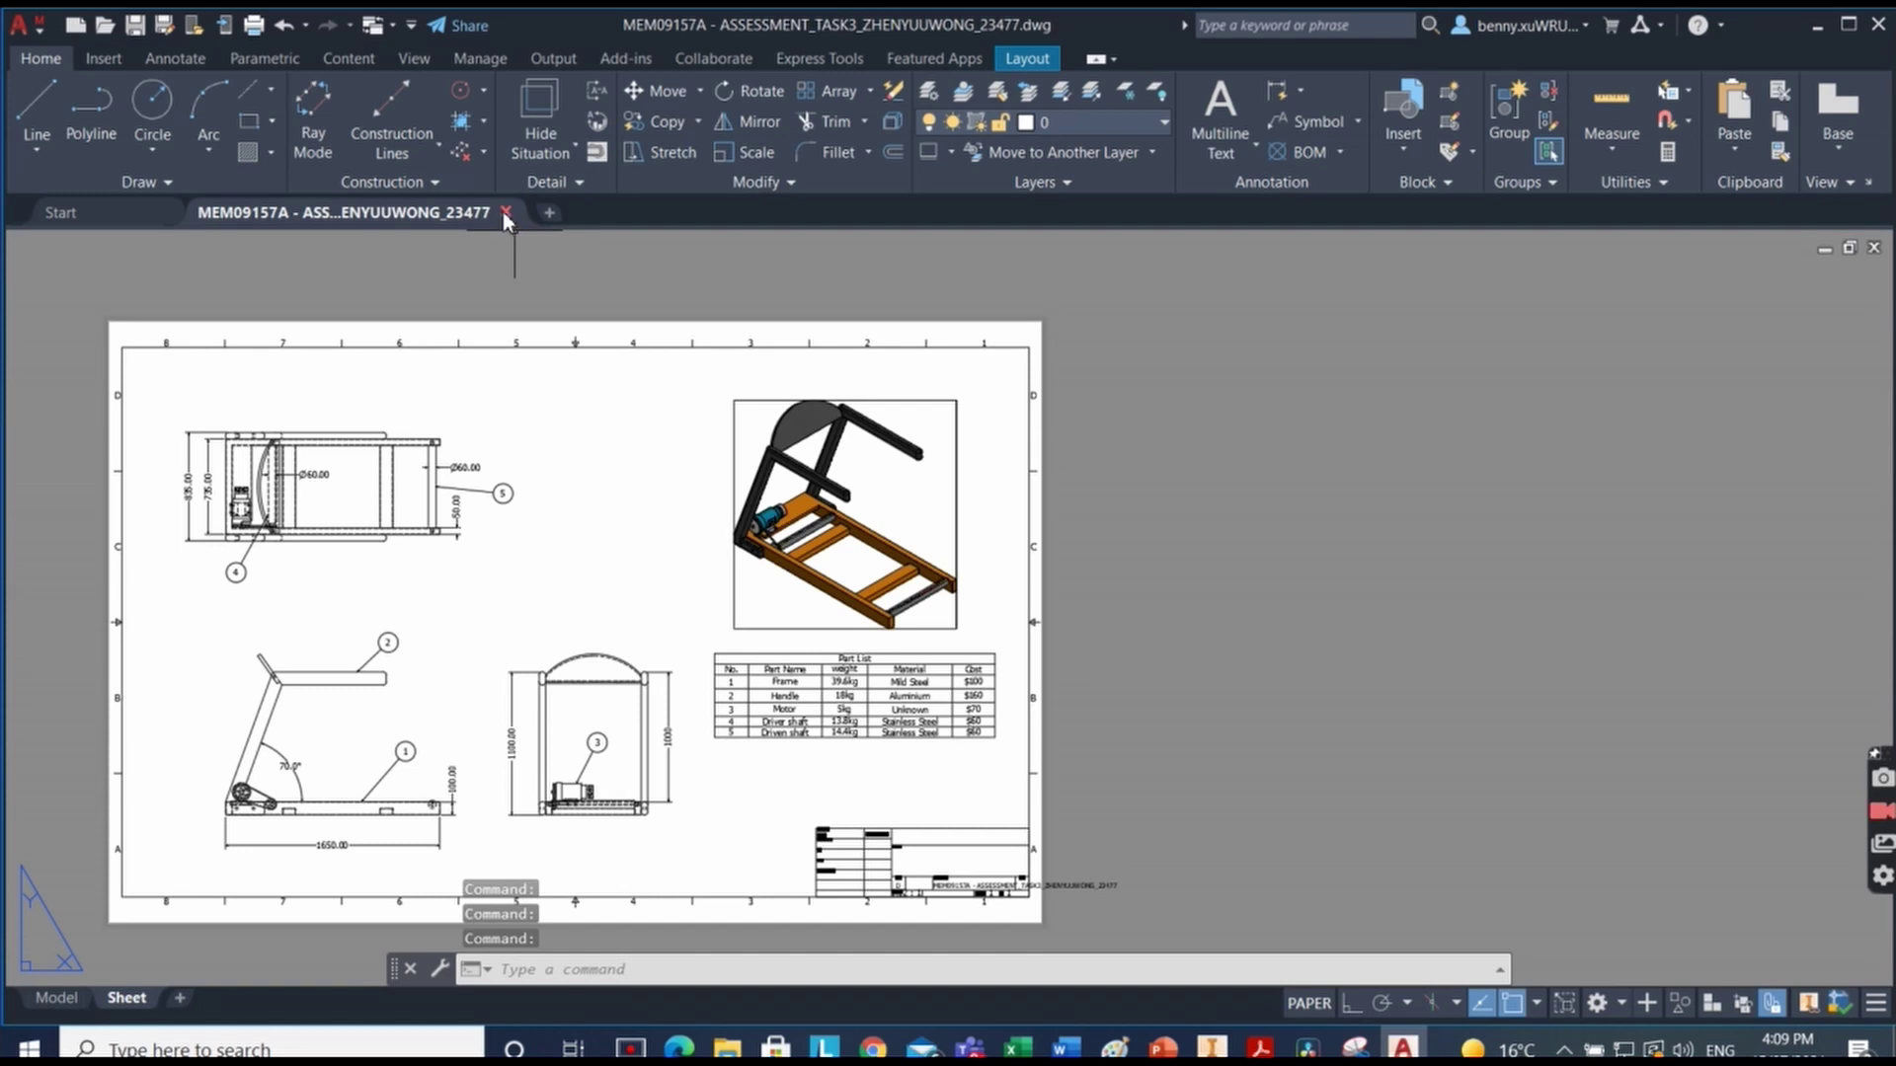
click(504, 213)
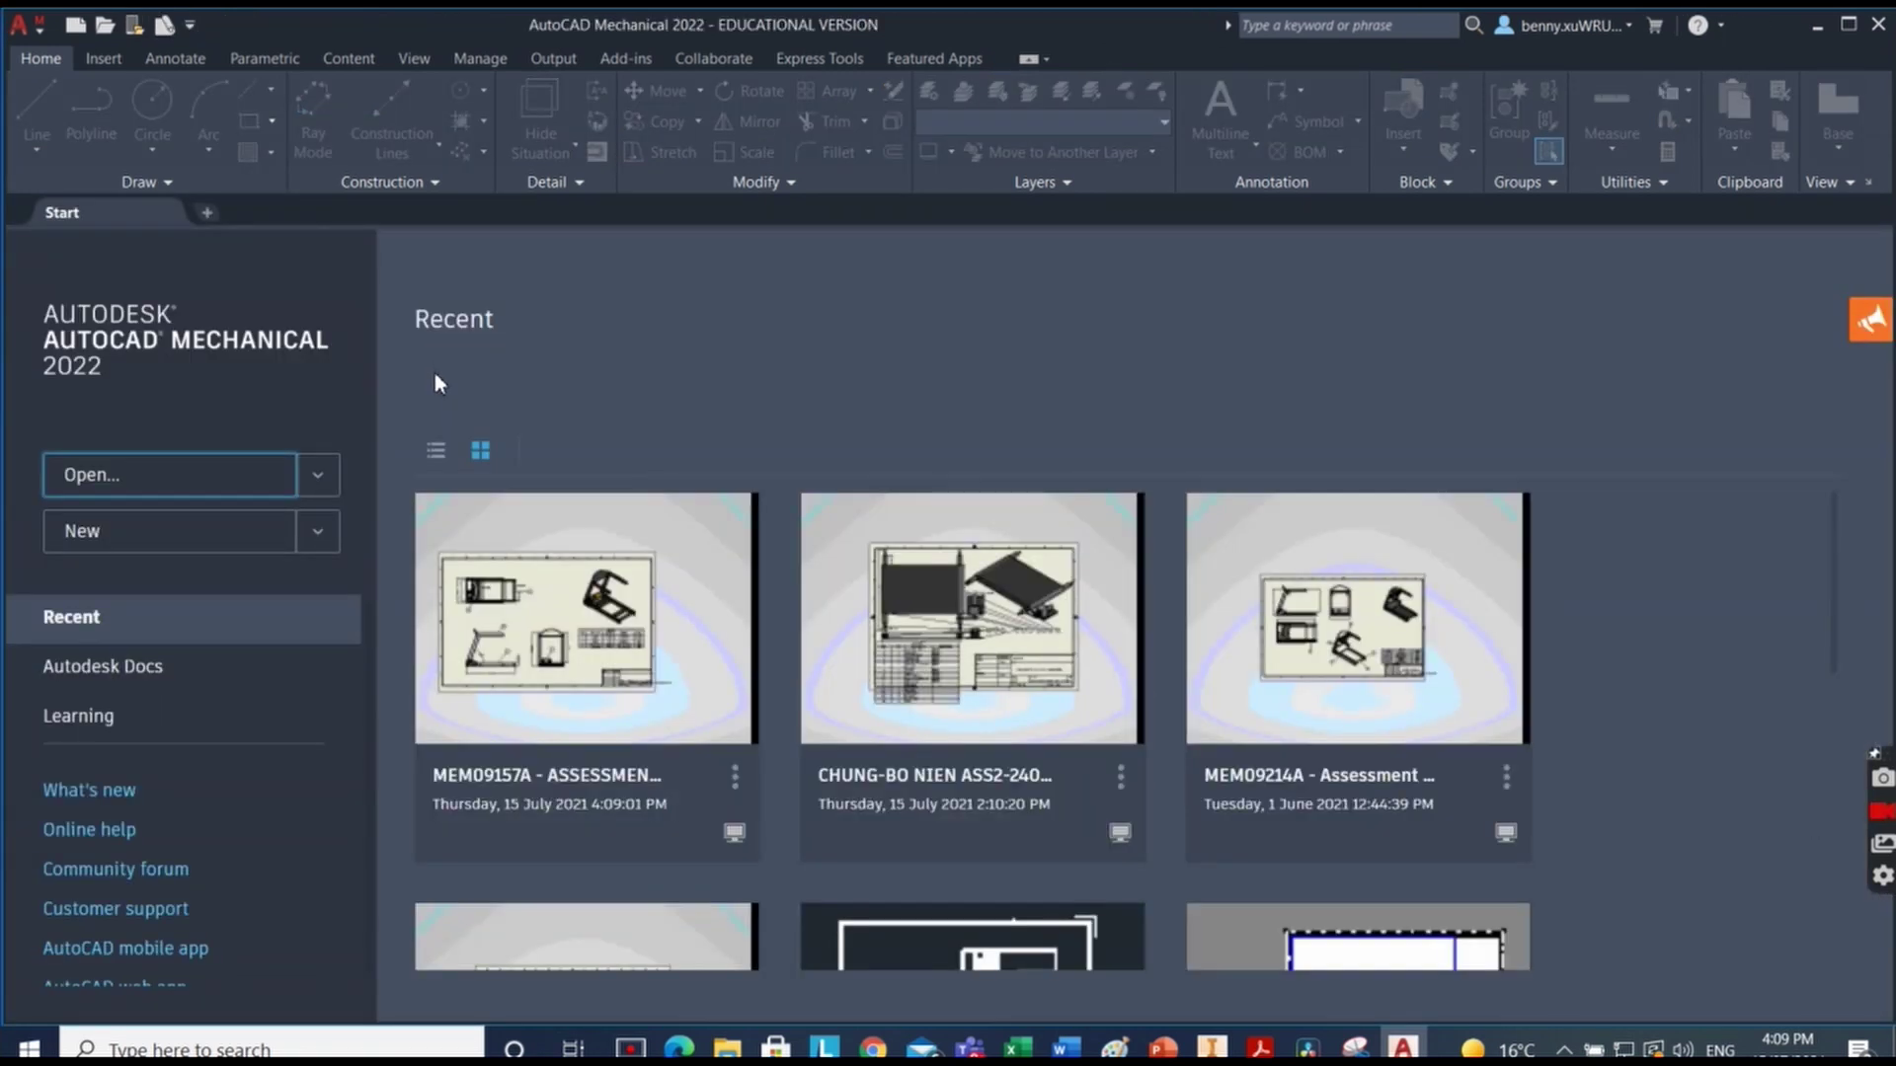
Step: Create a new drawing, view its Layout1 sheet and return to model space
click(85, 541)
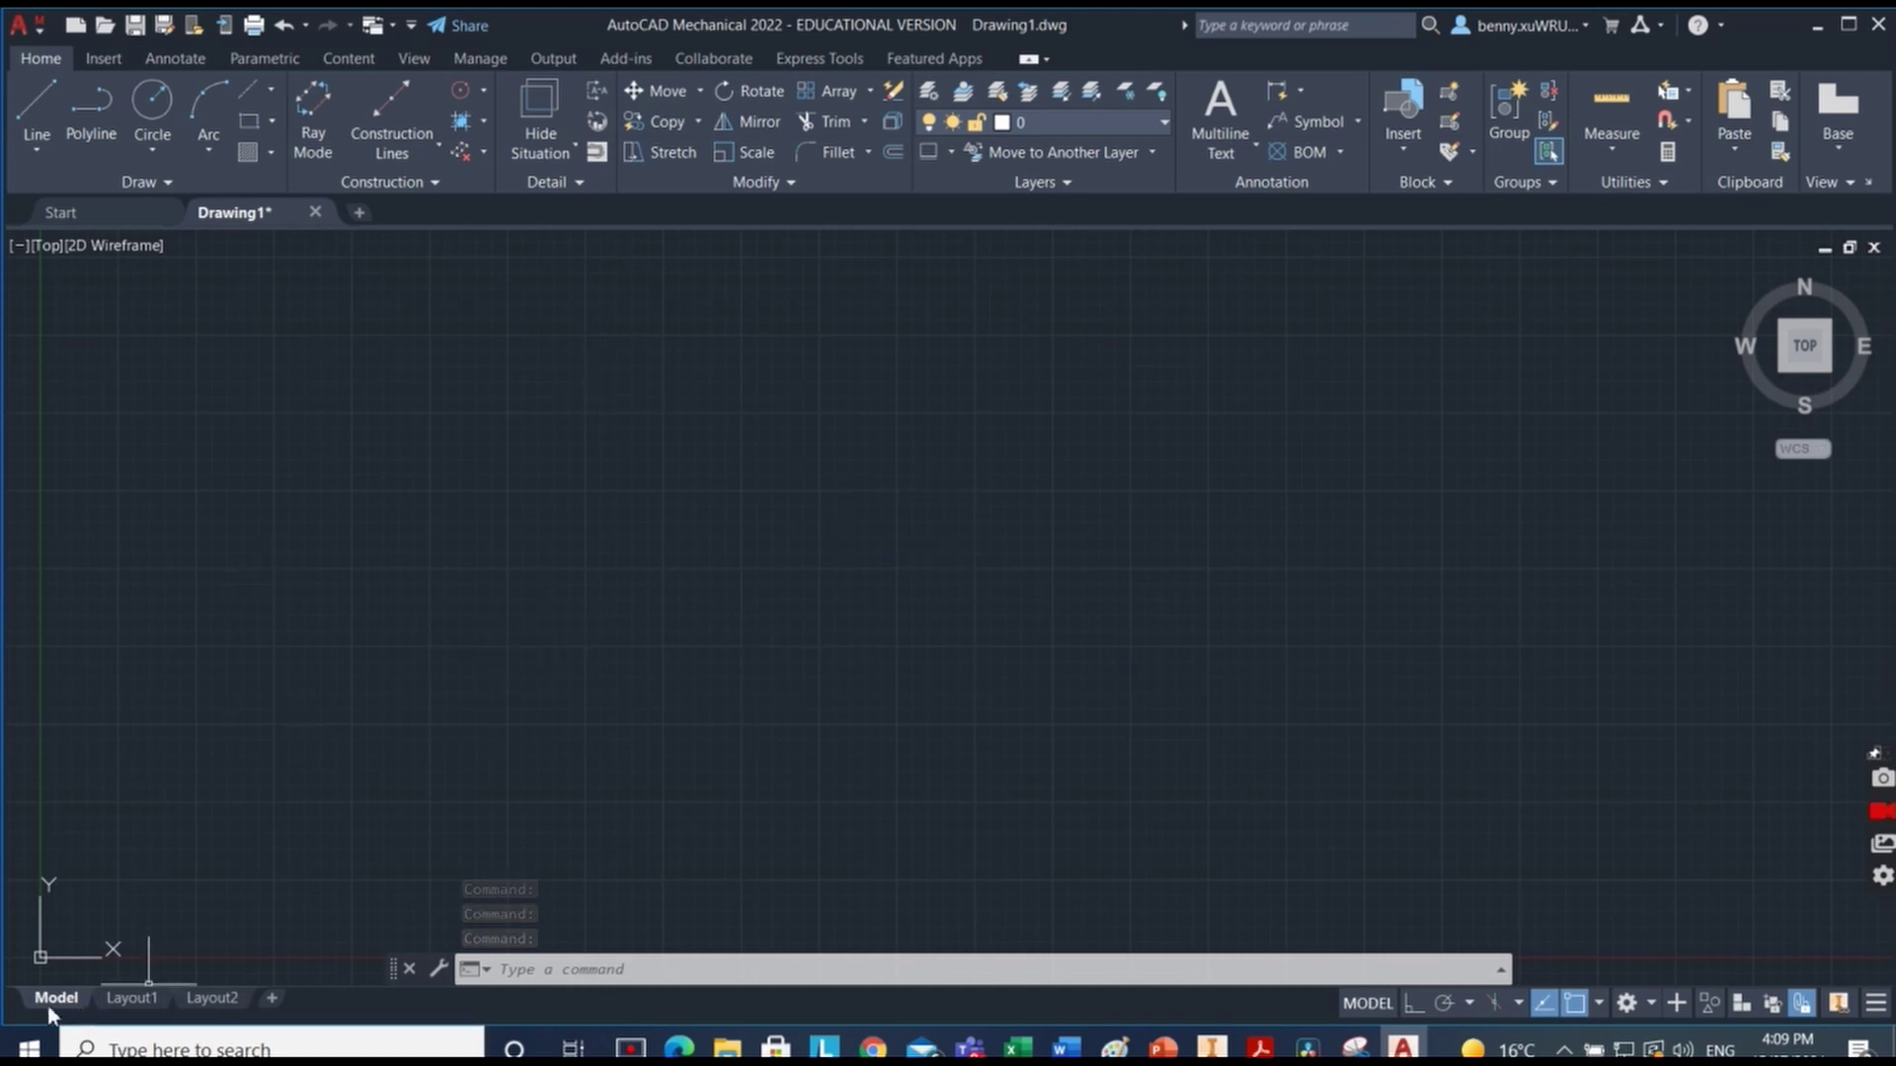
mouse_move(145, 1005)
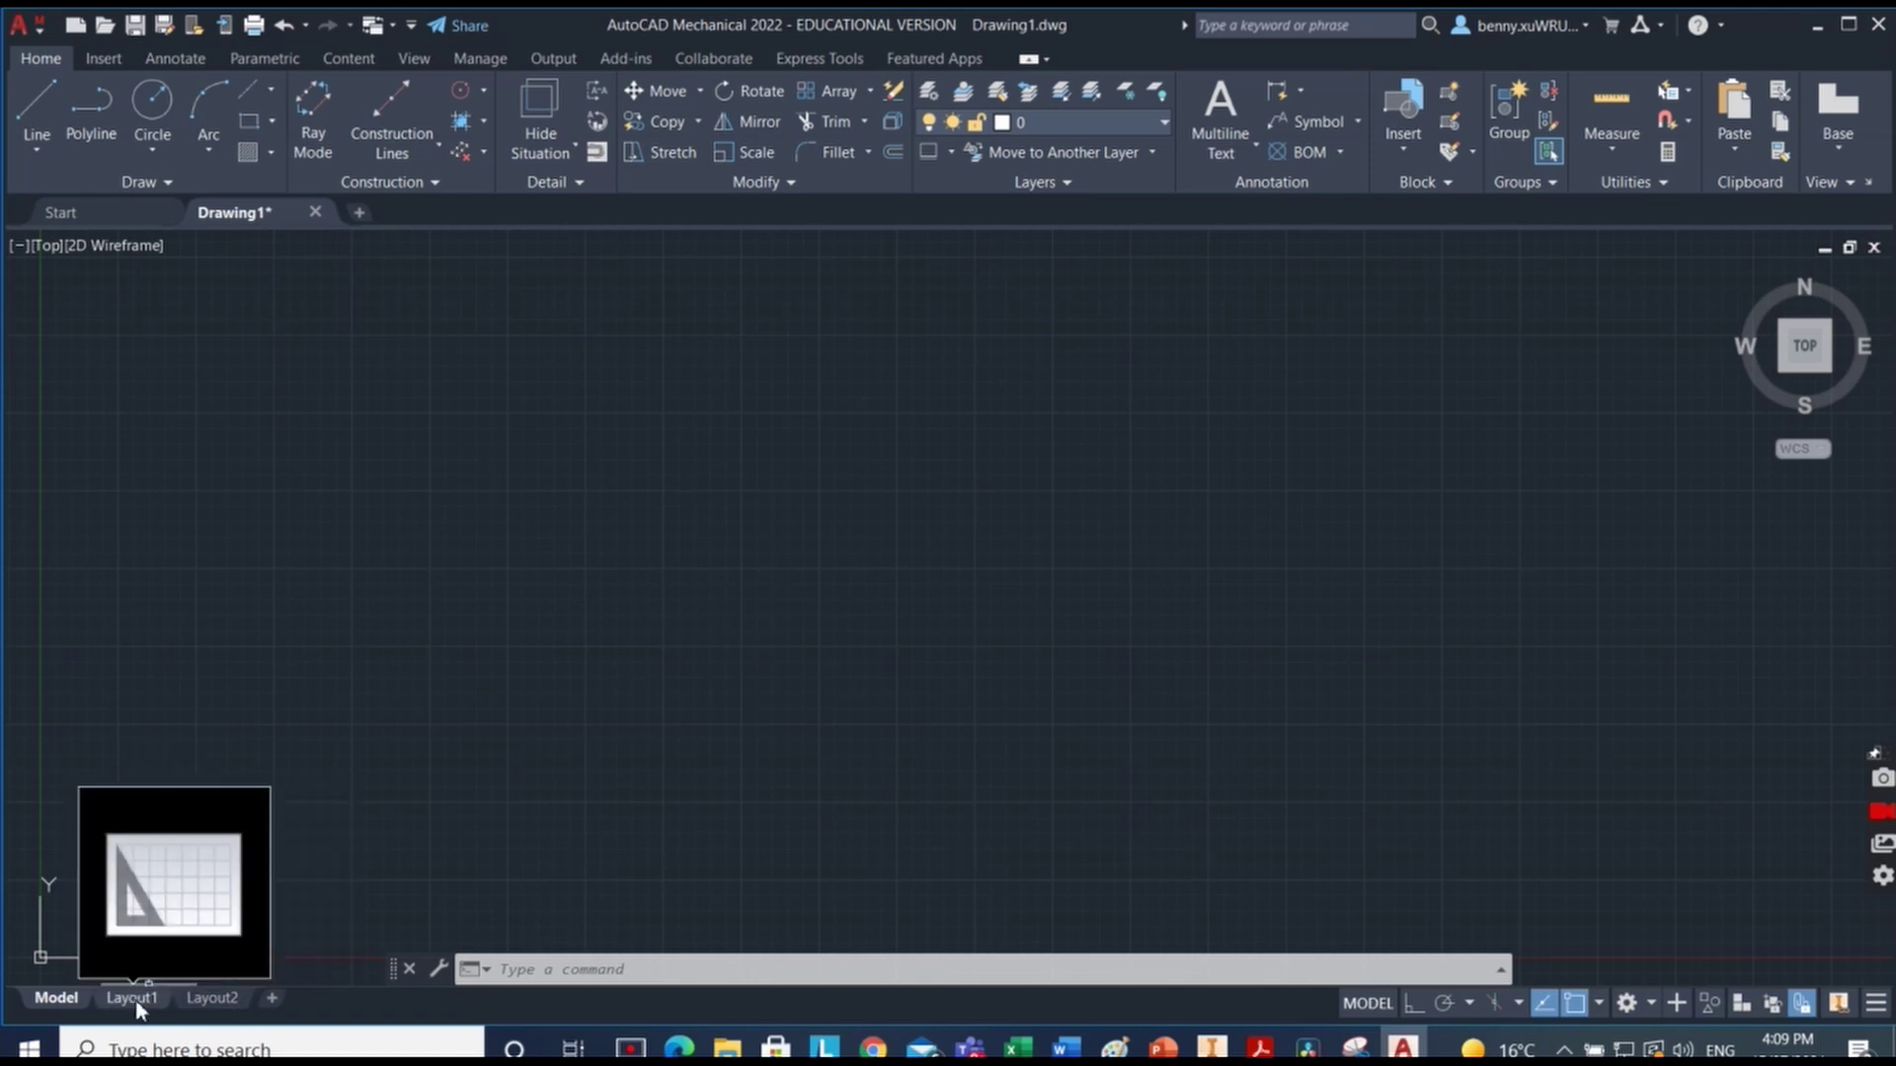
click(135, 1000)
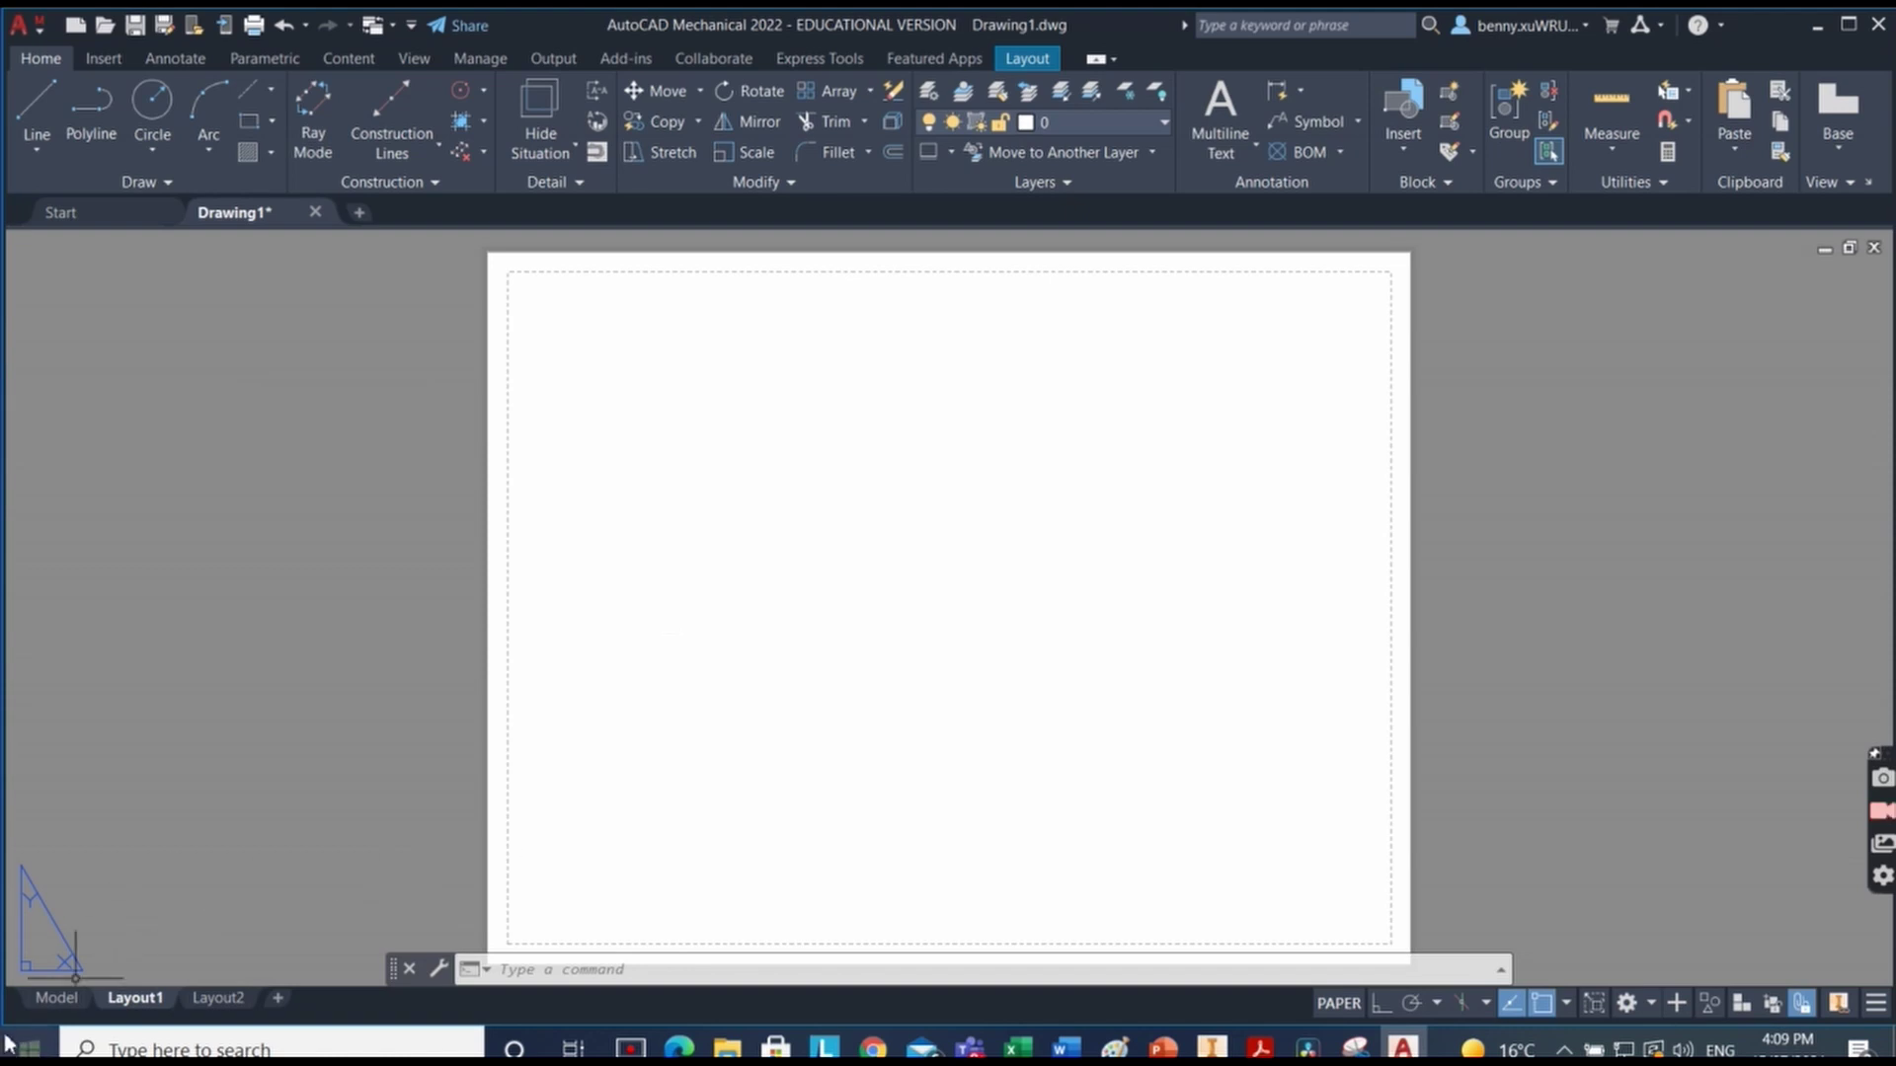
click(57, 997)
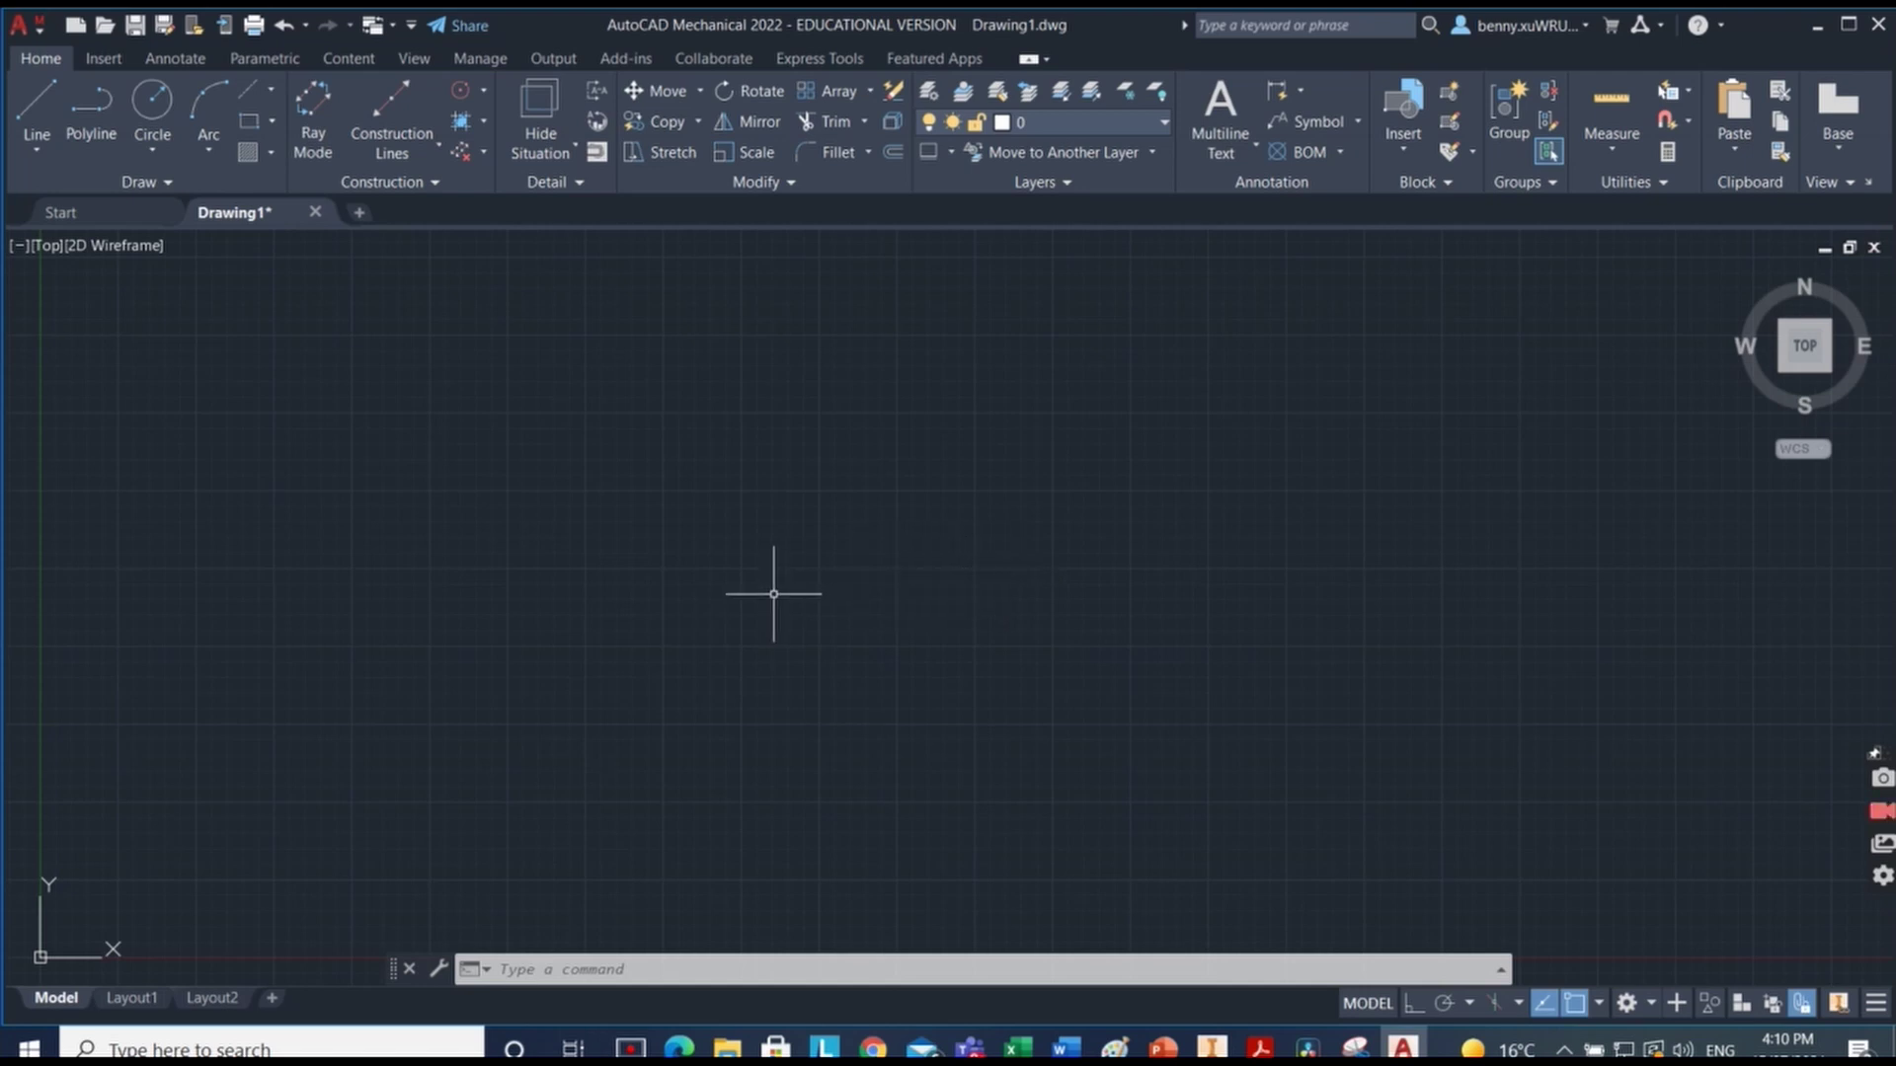
Step: Draw an open chain of three connected lines from the origin (0,0), running right, up and back toward the upper left
mouse_move(774, 595)
middle_down()
mouse_move(1269, 435)
mouse_move(1409, 365)
middle_up()
mouse_move(868, 583)
middle_down()
mouse_move(1025, 518)
mouse_move(719, 524)
mouse_move(787, 601)
mouse_move(1012, 477)
mouse_move(740, 613)
mouse_move(817, 605)
middle_up()
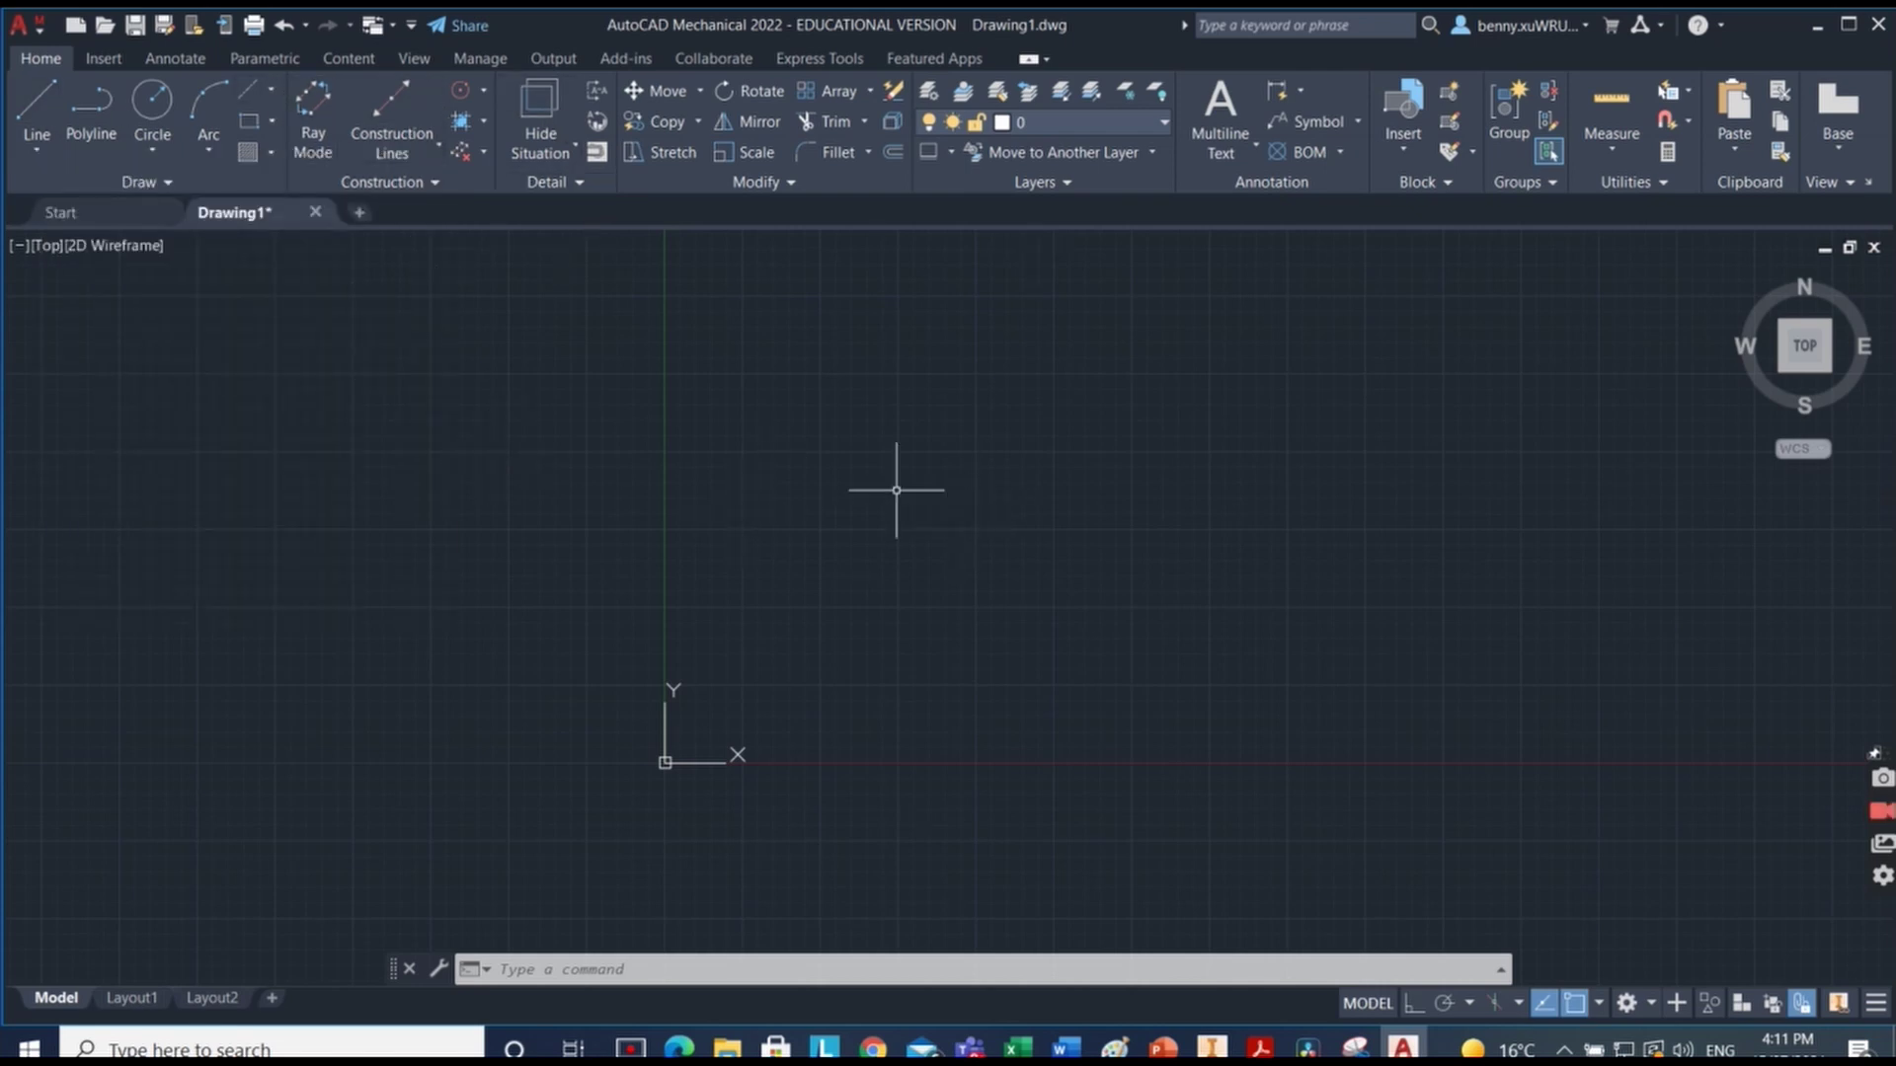
click(35, 111)
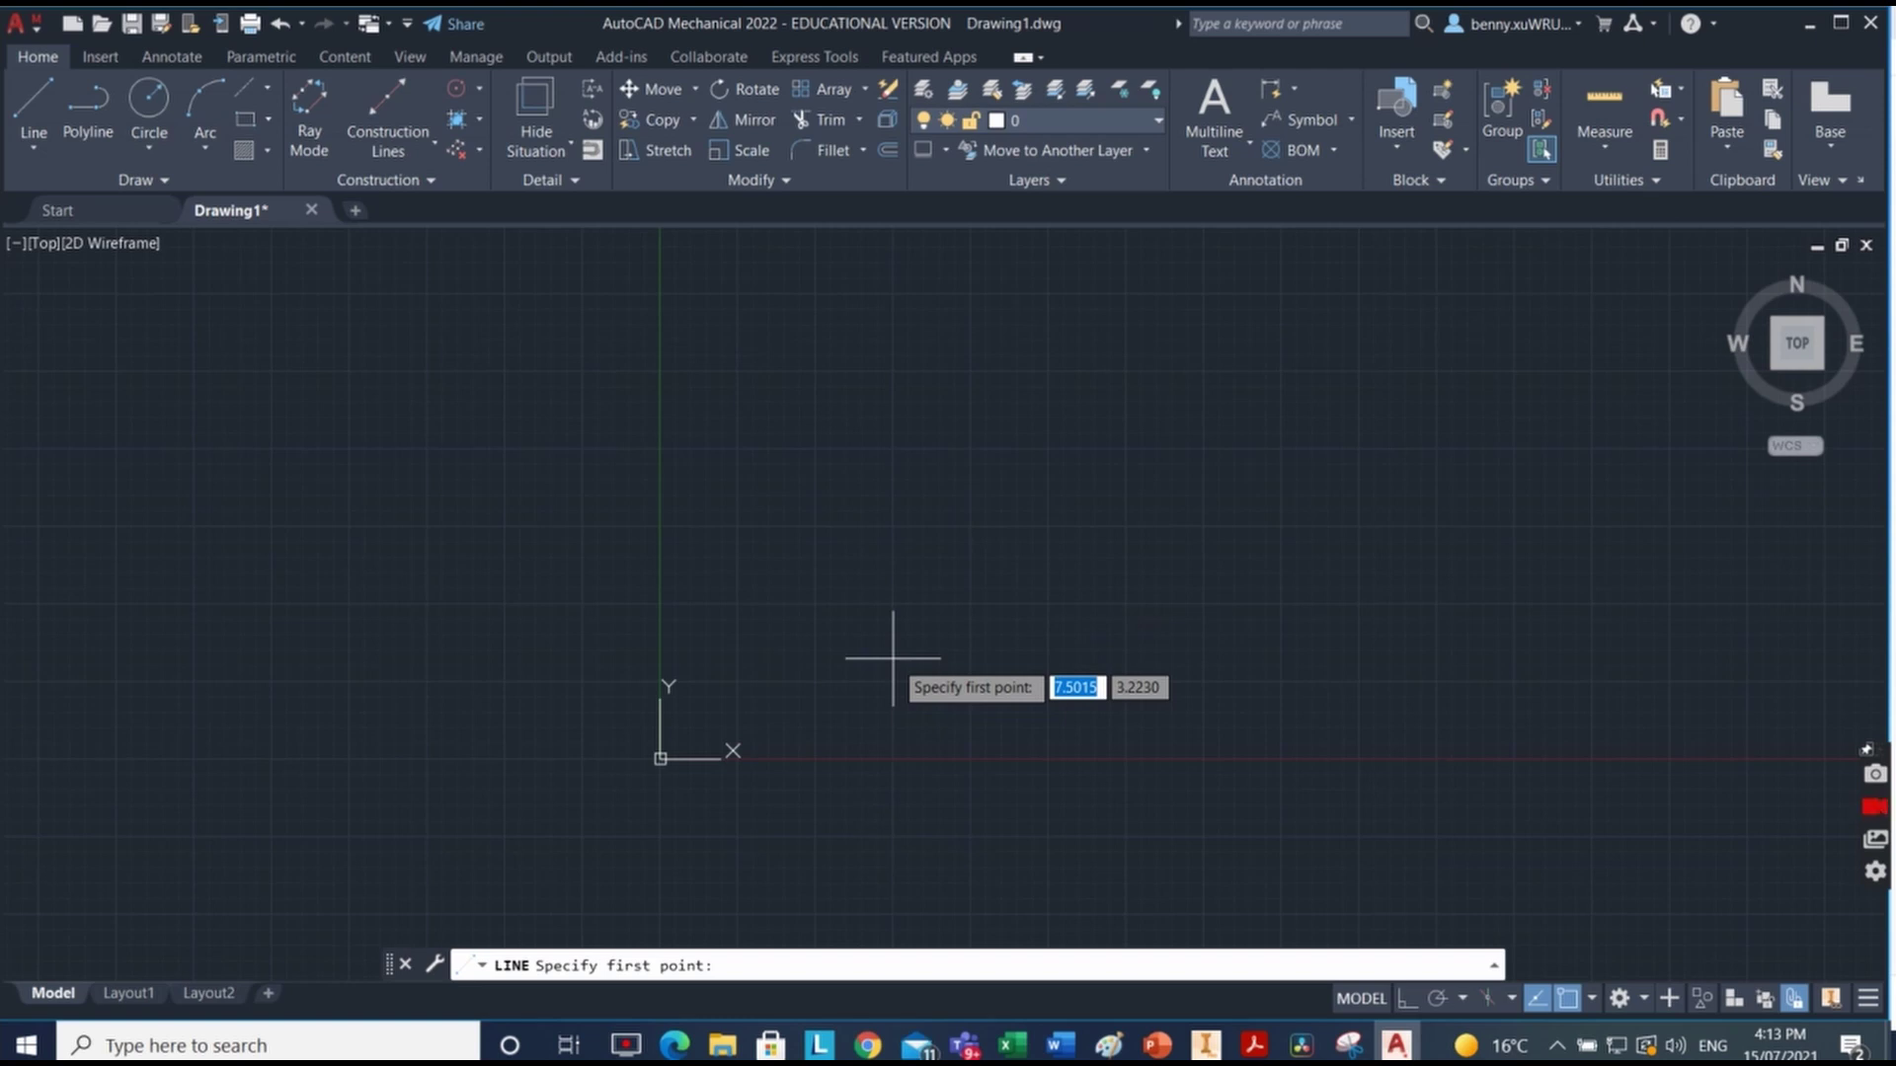
text(0)
key(Tab)
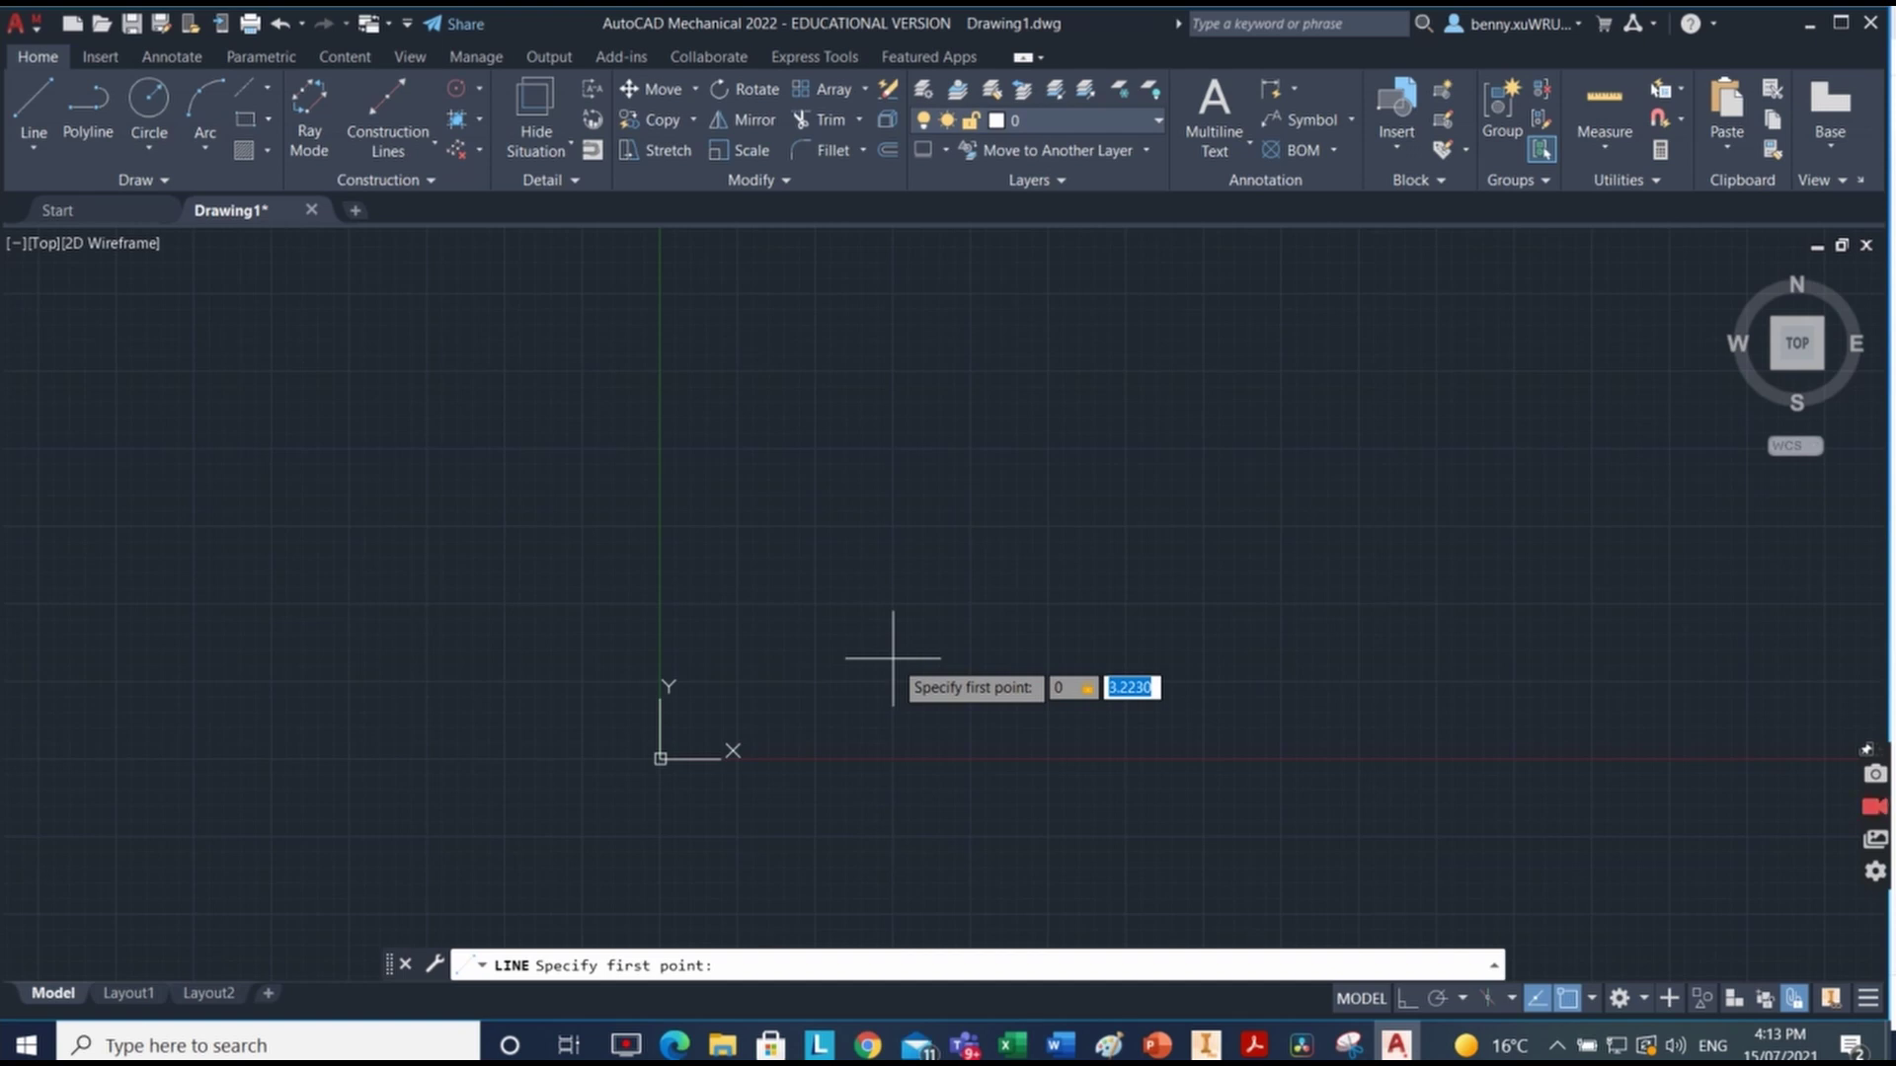
text(0)
key(Return)
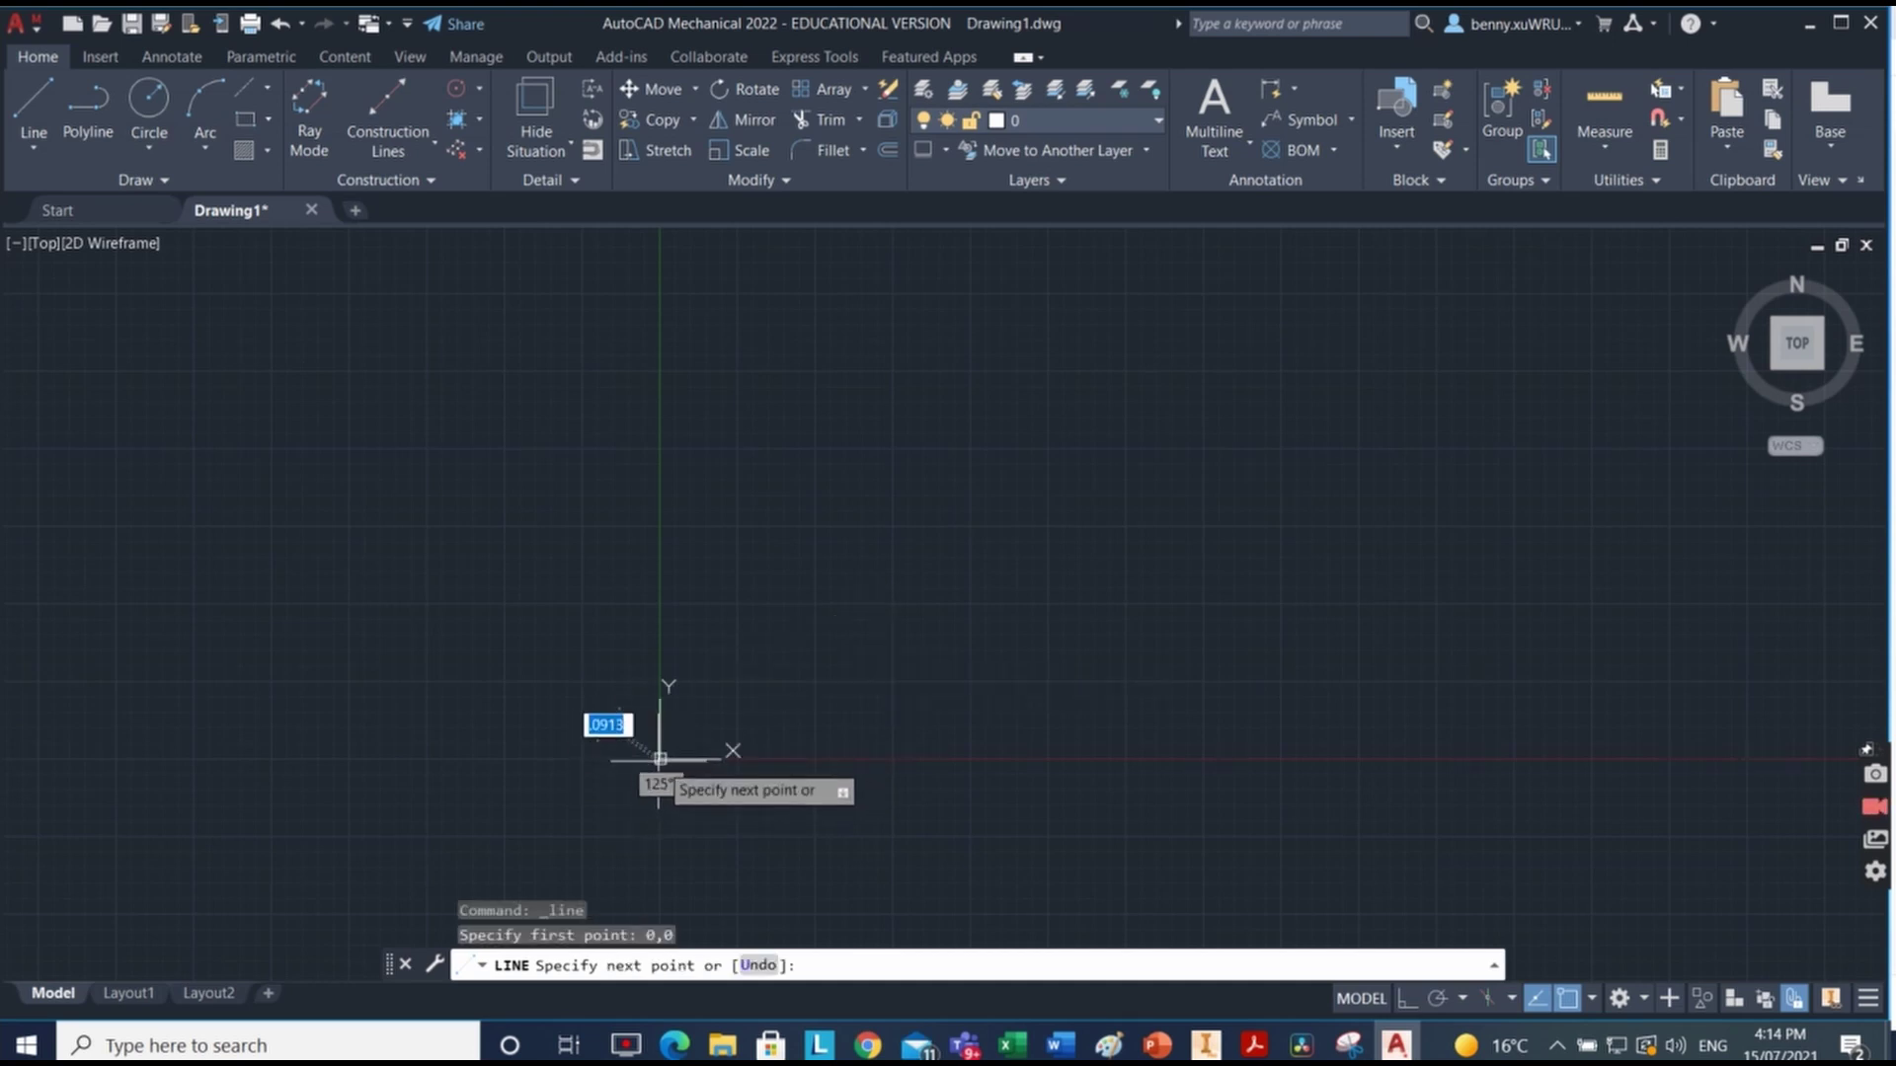
click(1345, 738)
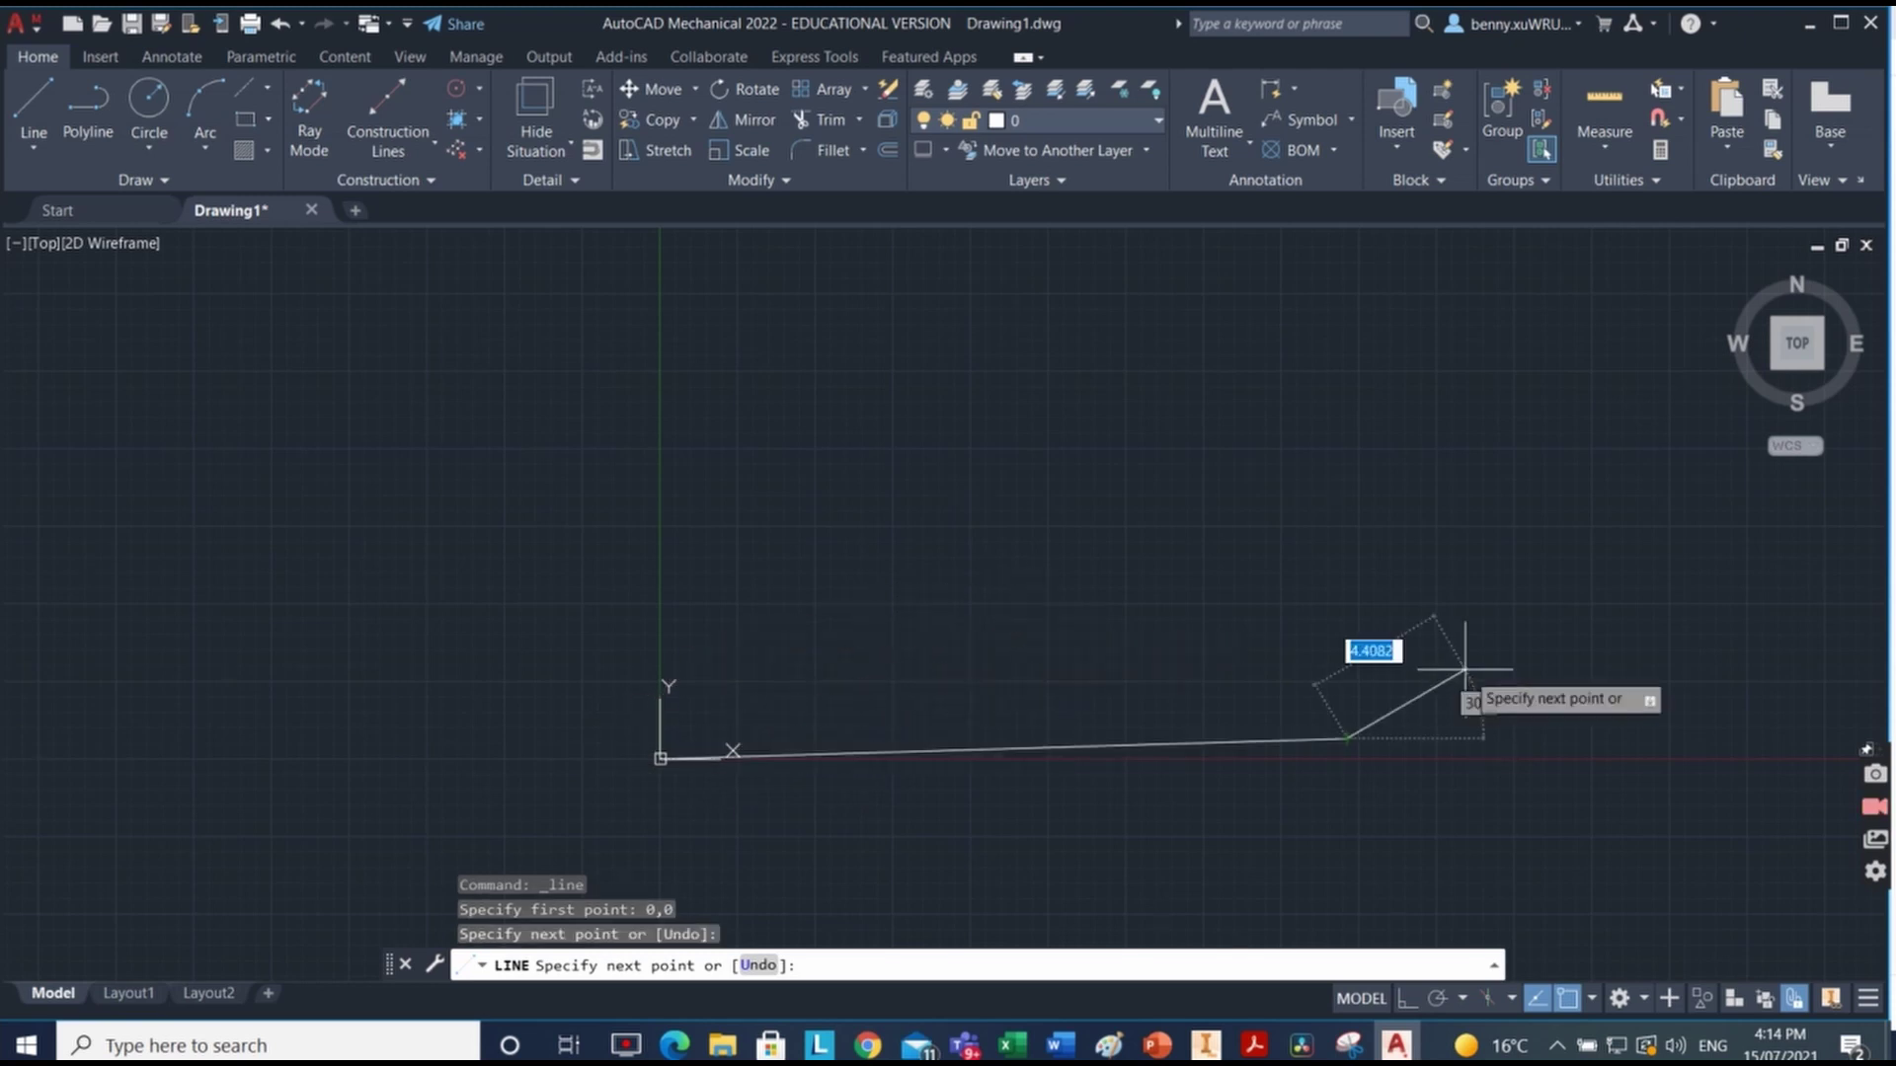
click(1233, 478)
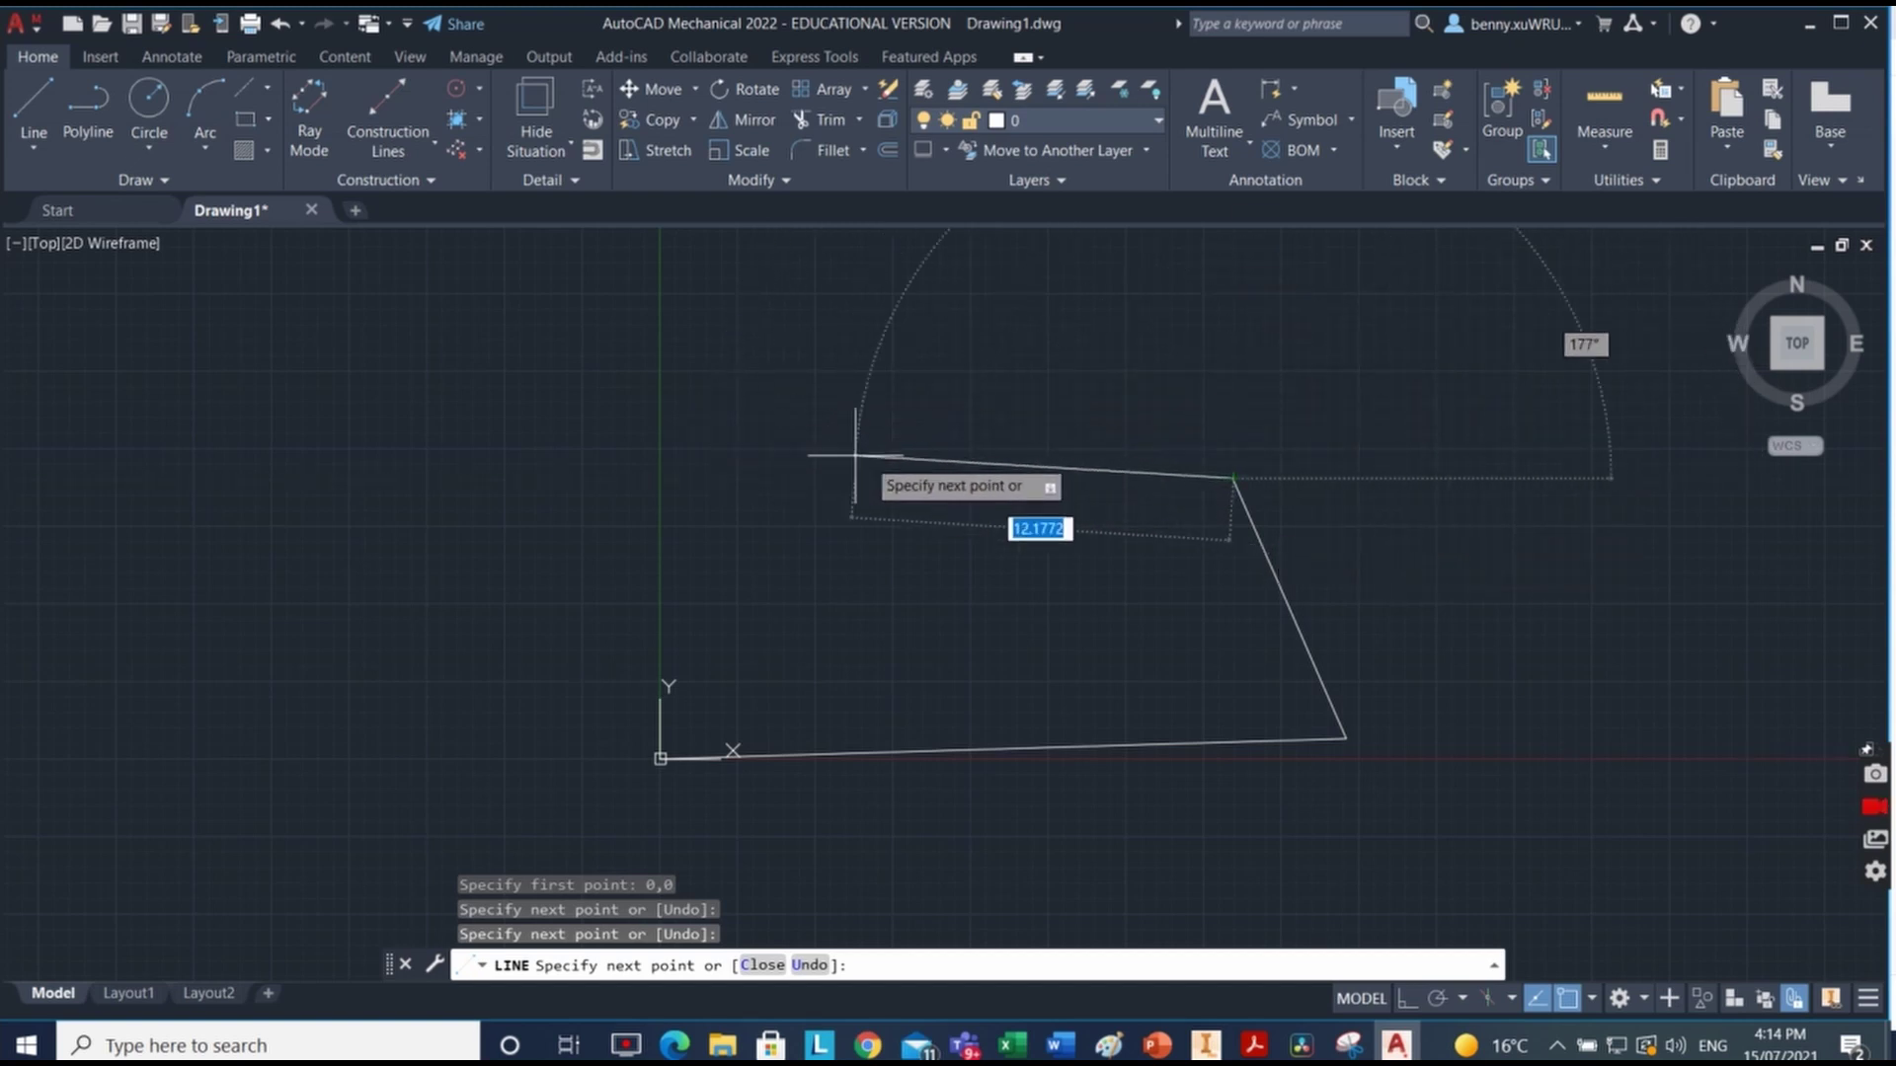
click(828, 360)
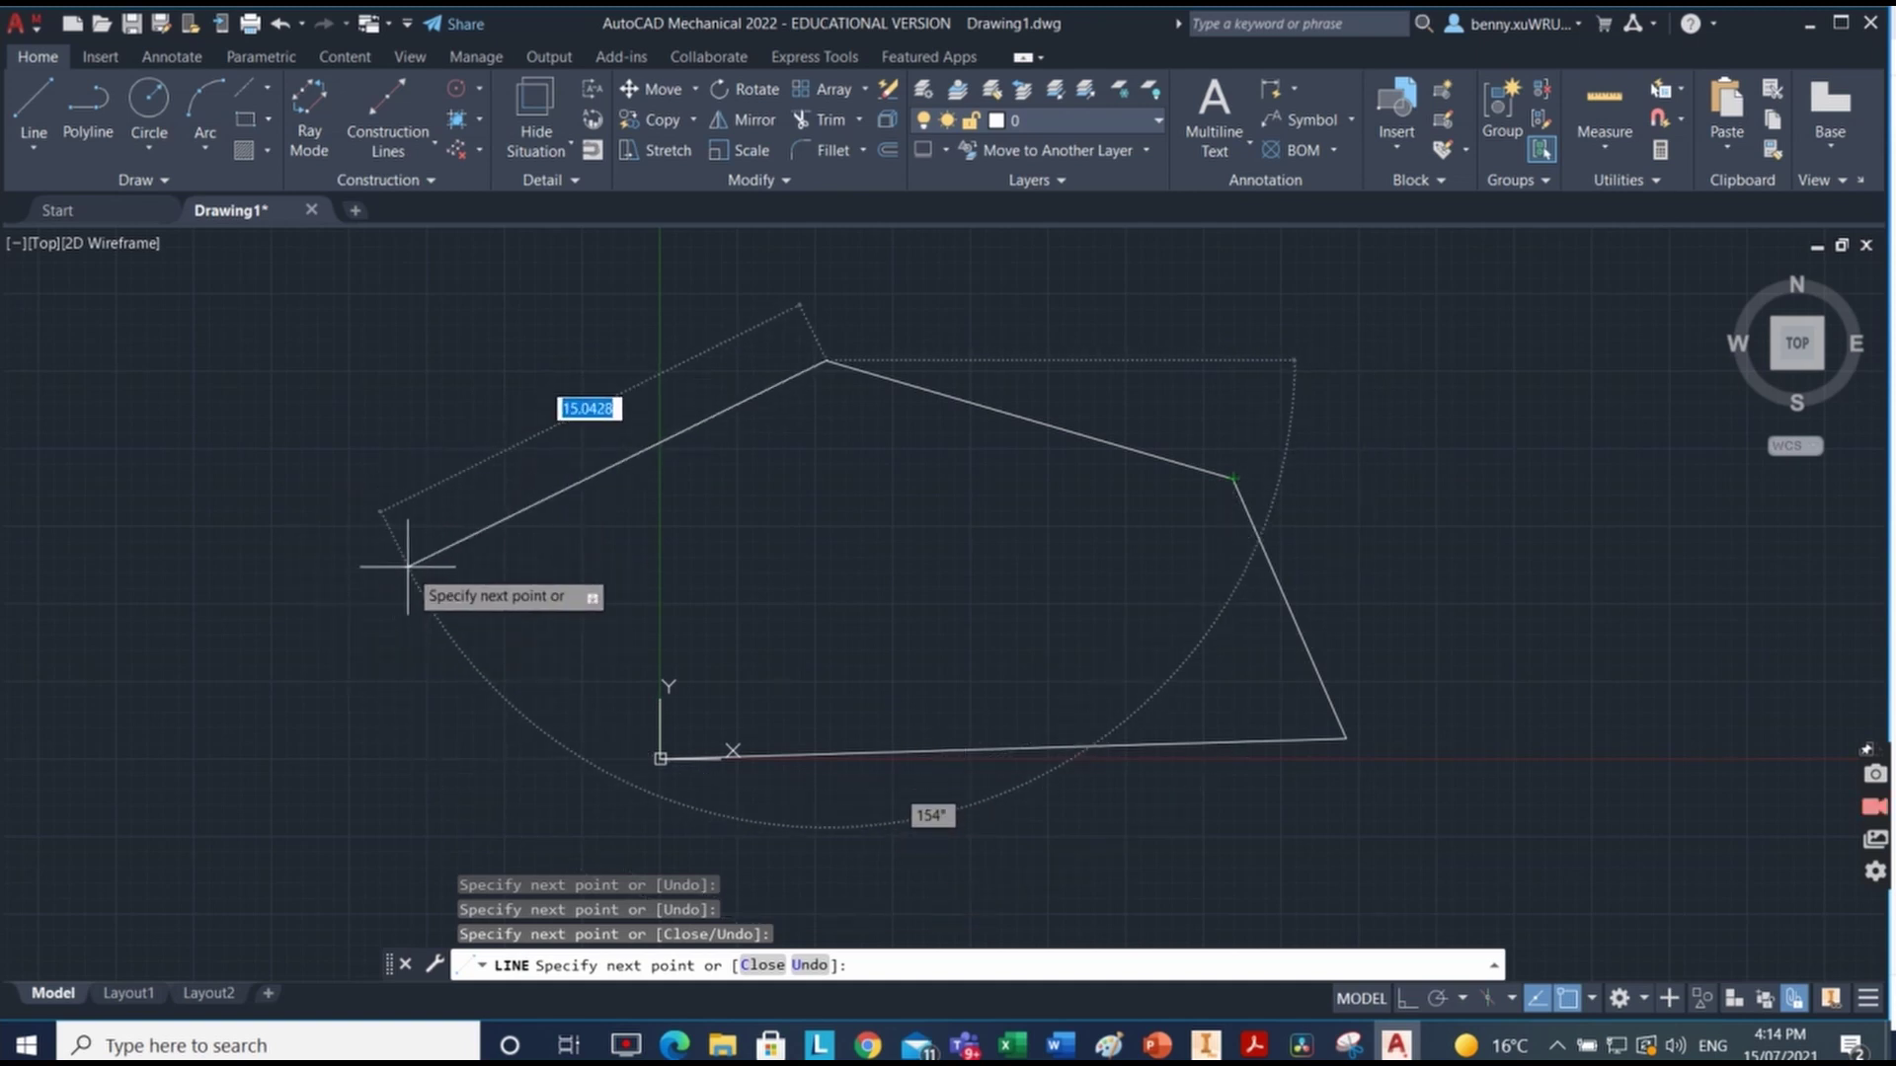
key(Return)
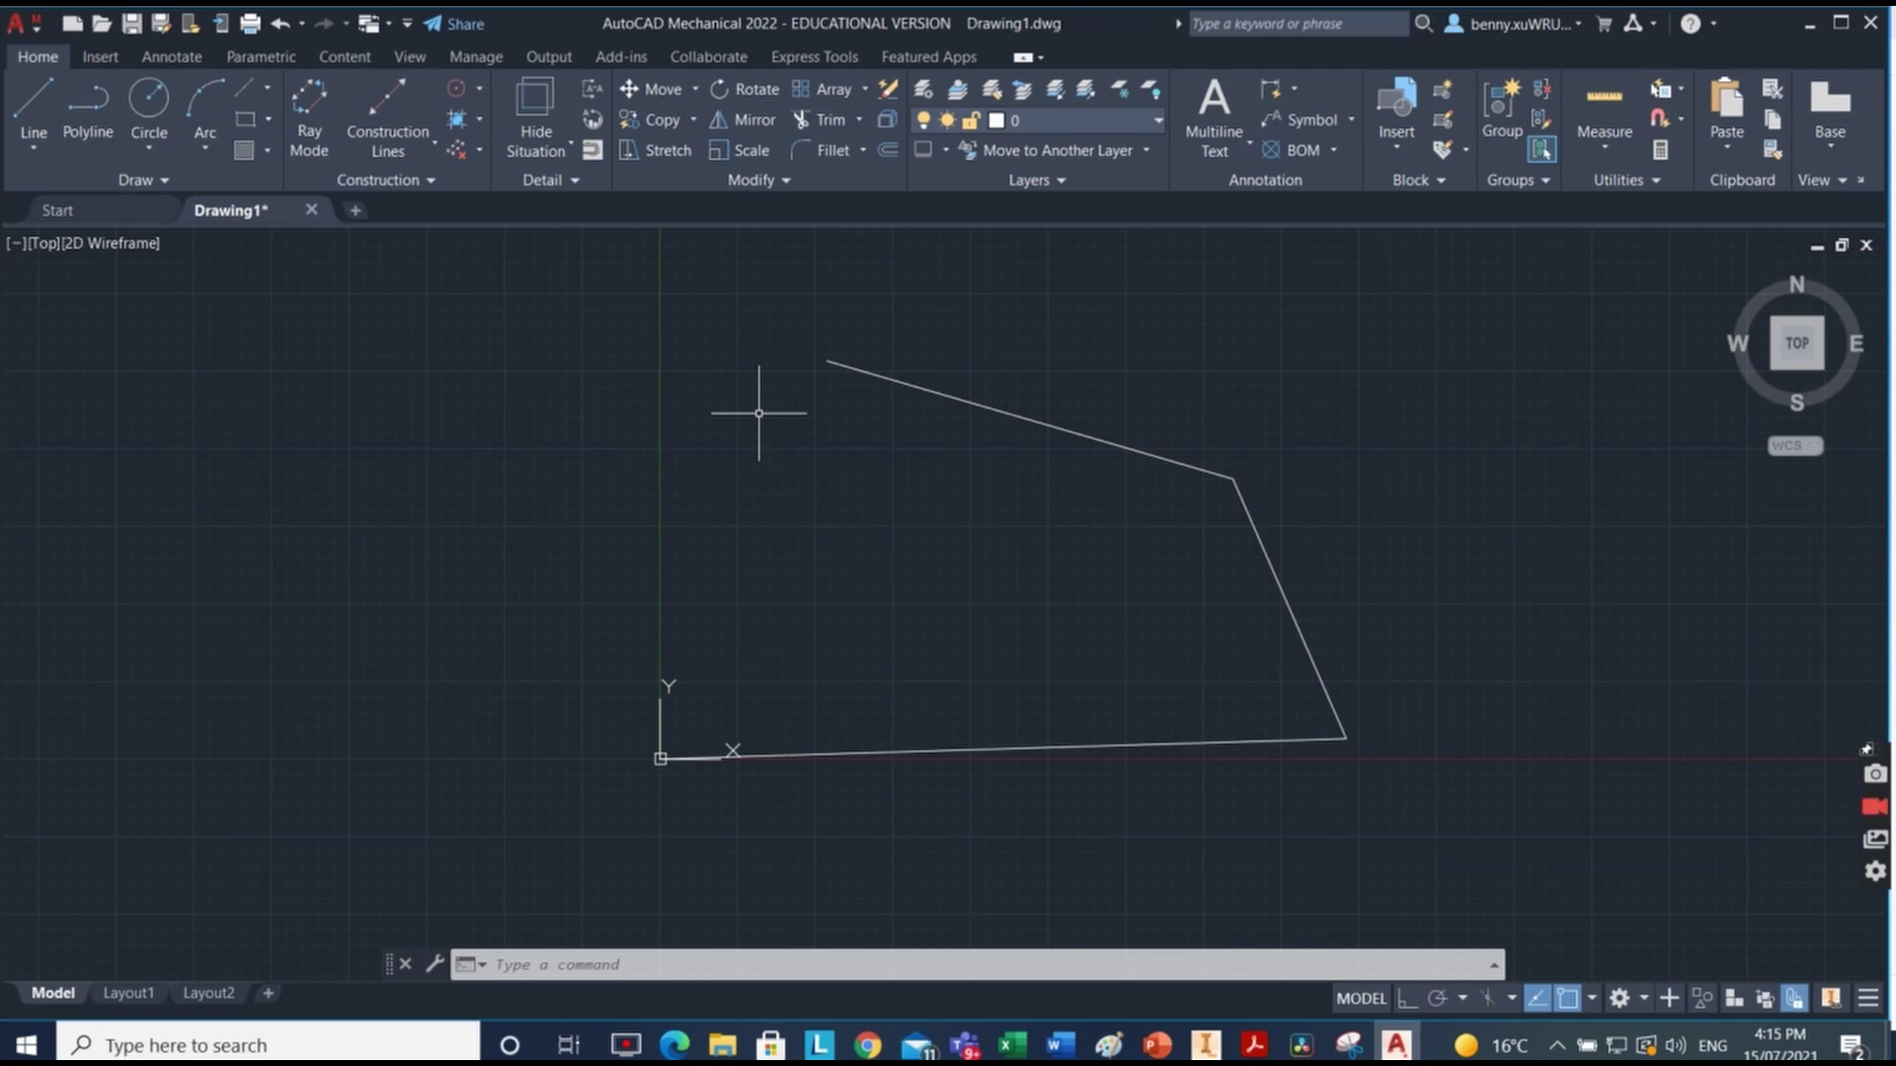
Step: Draw a single line from the chain's lower-right corner to a free point inside the shape at its upper left
text(l)
key(Return)
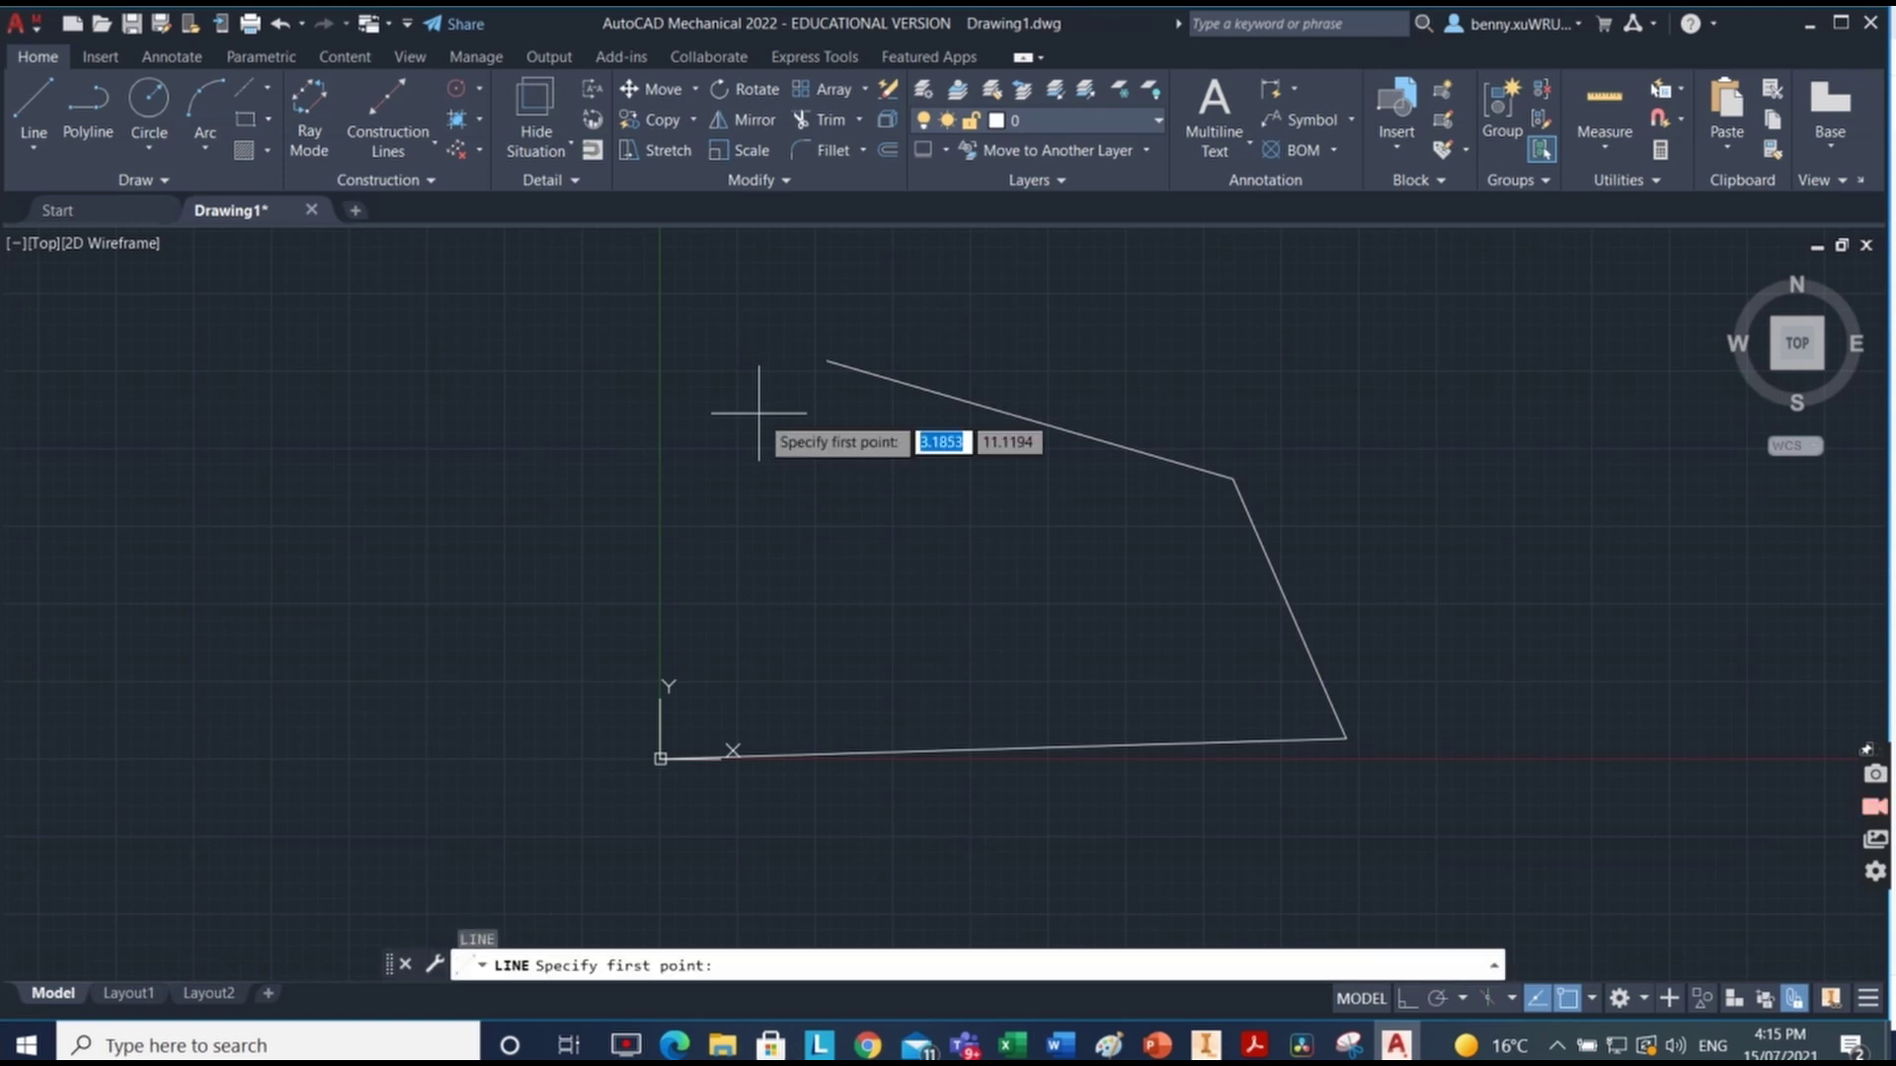
click(1344, 737)
click(780, 514)
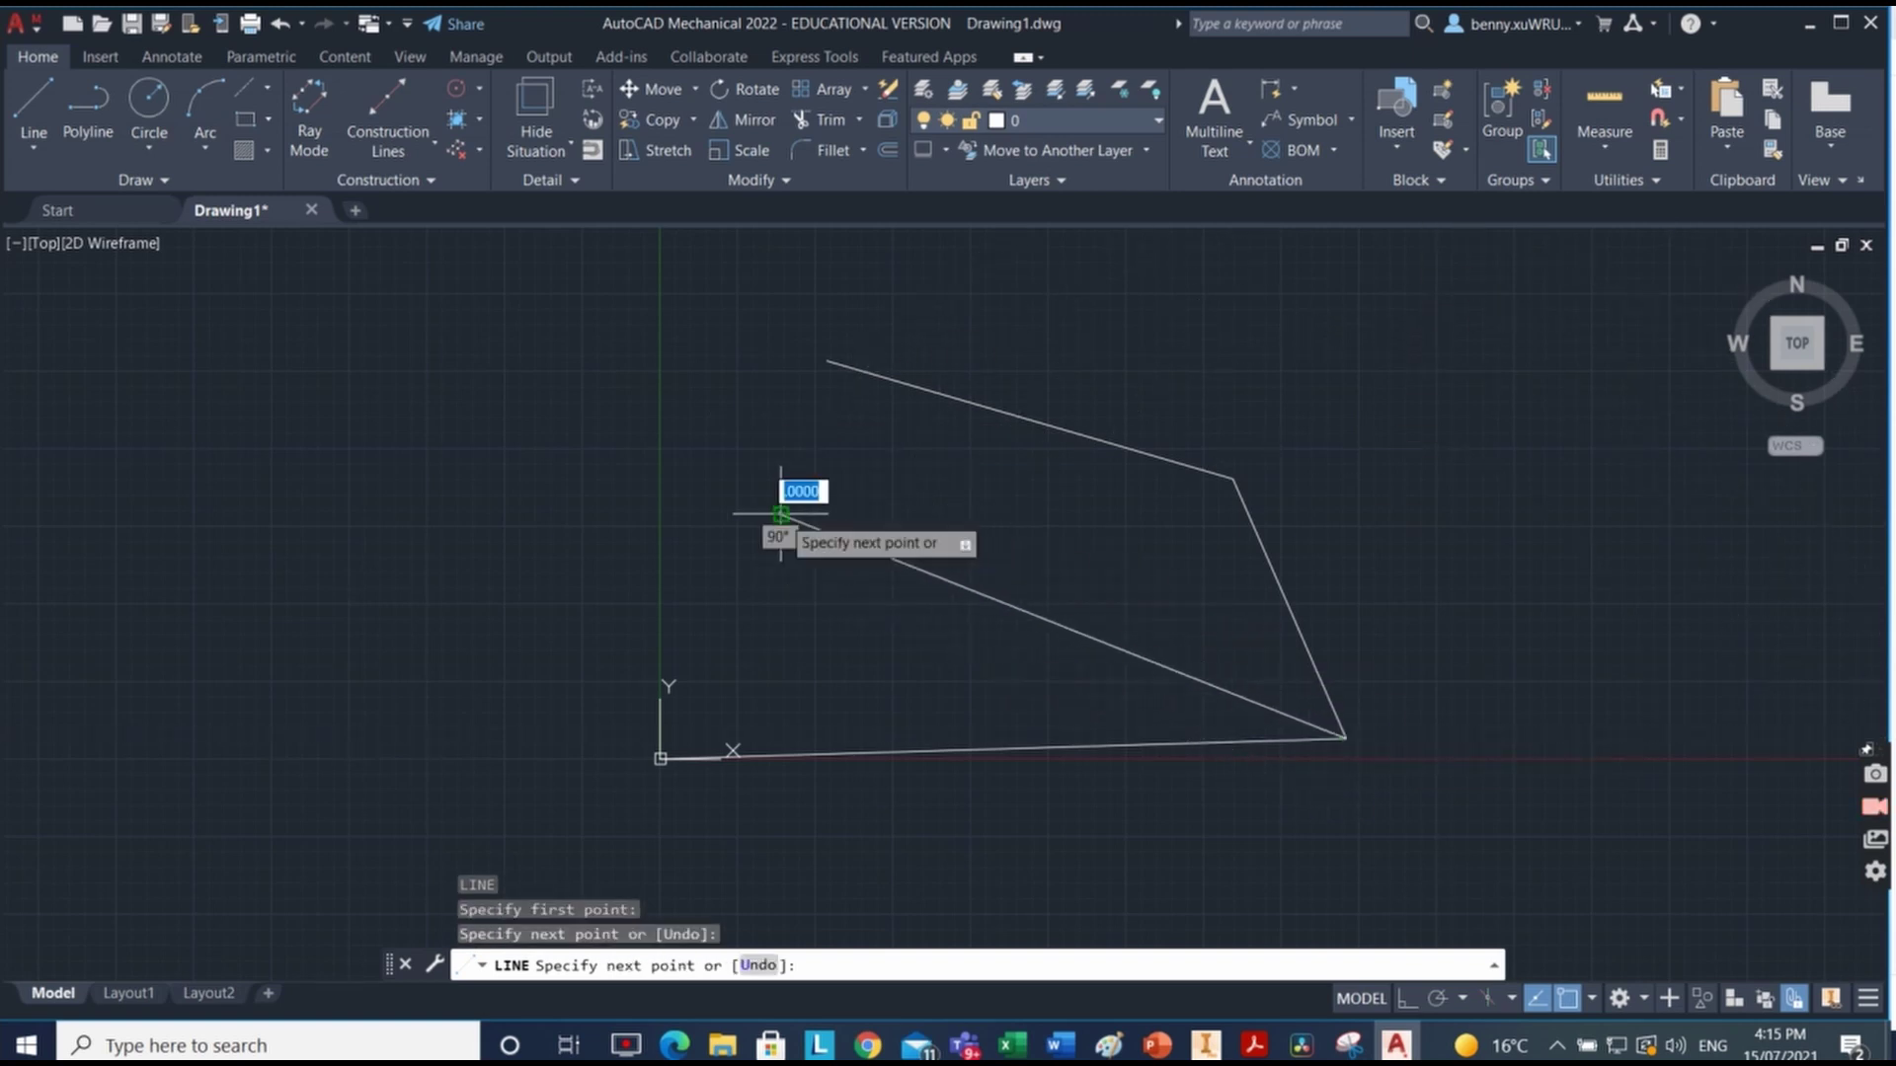
key(Return)
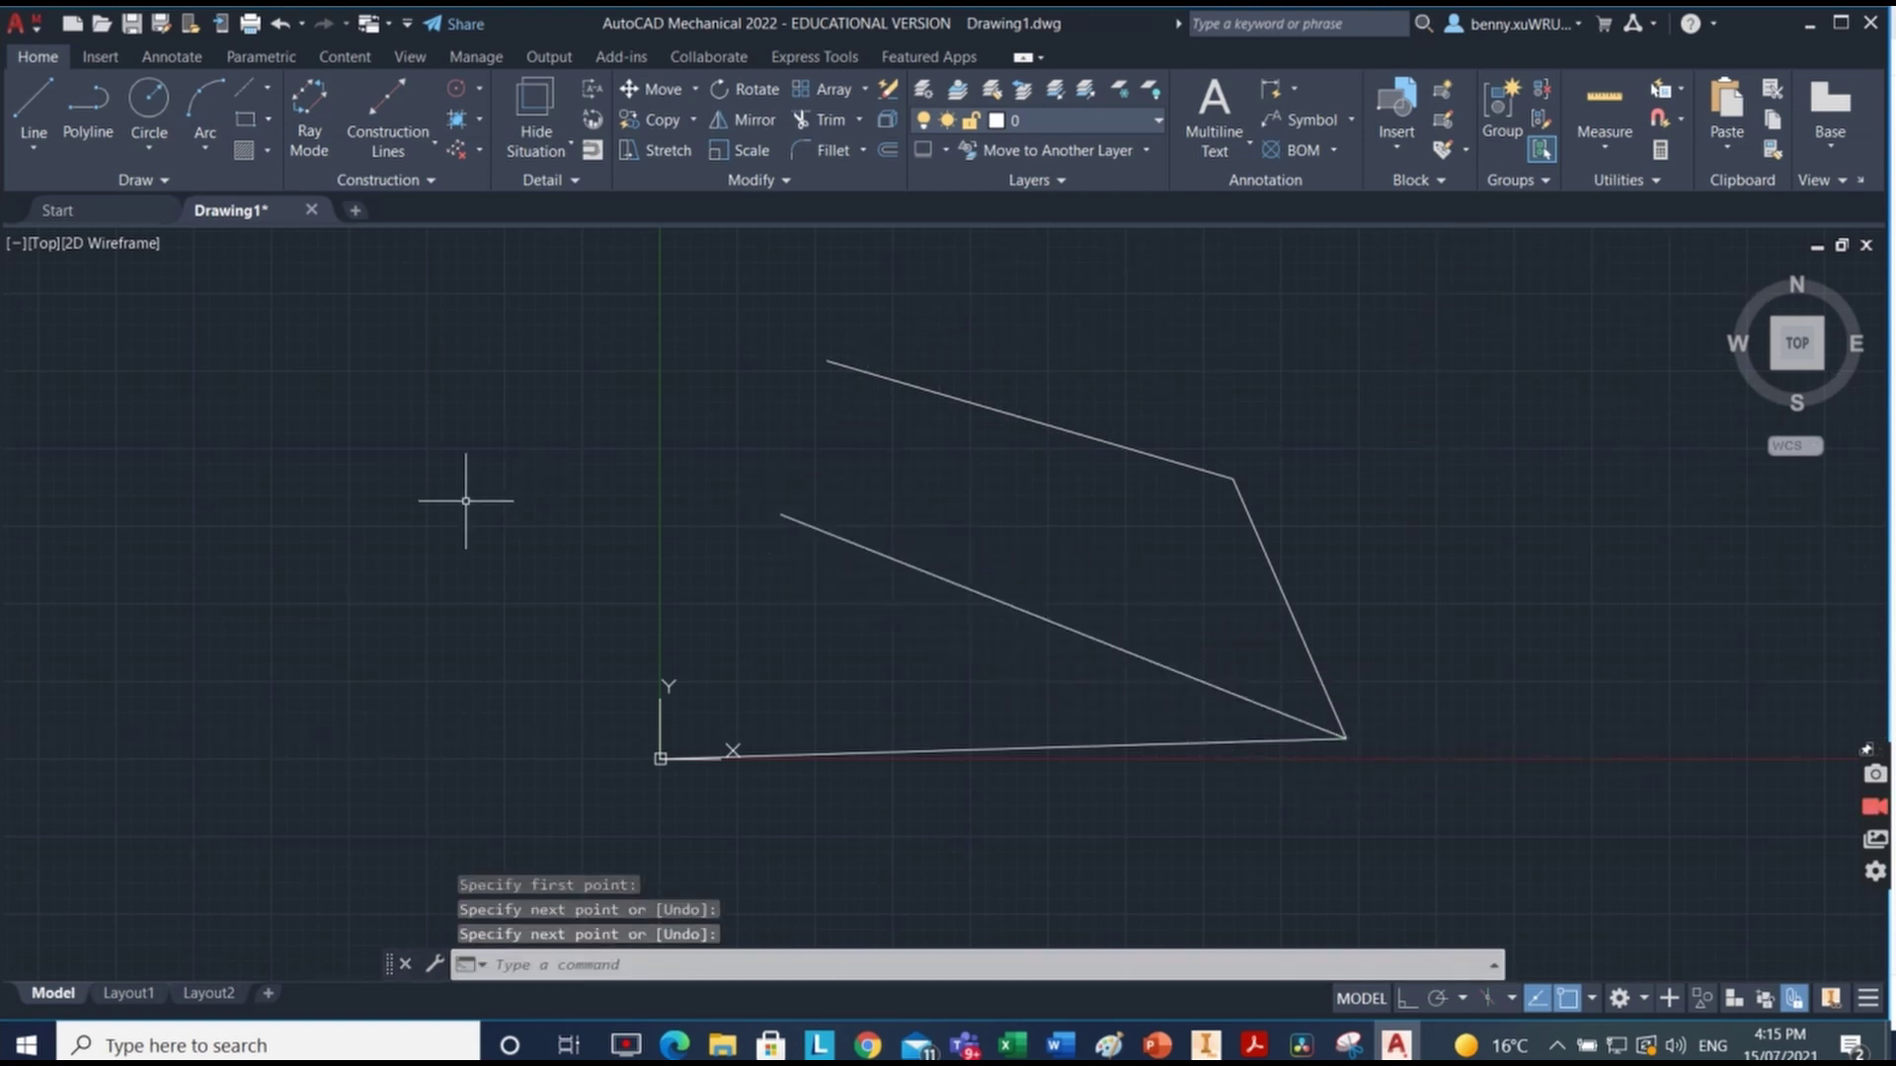
Step: Draw a closed four-sided outline to the left of the existing lines, finishing it with the Close option
key(Return)
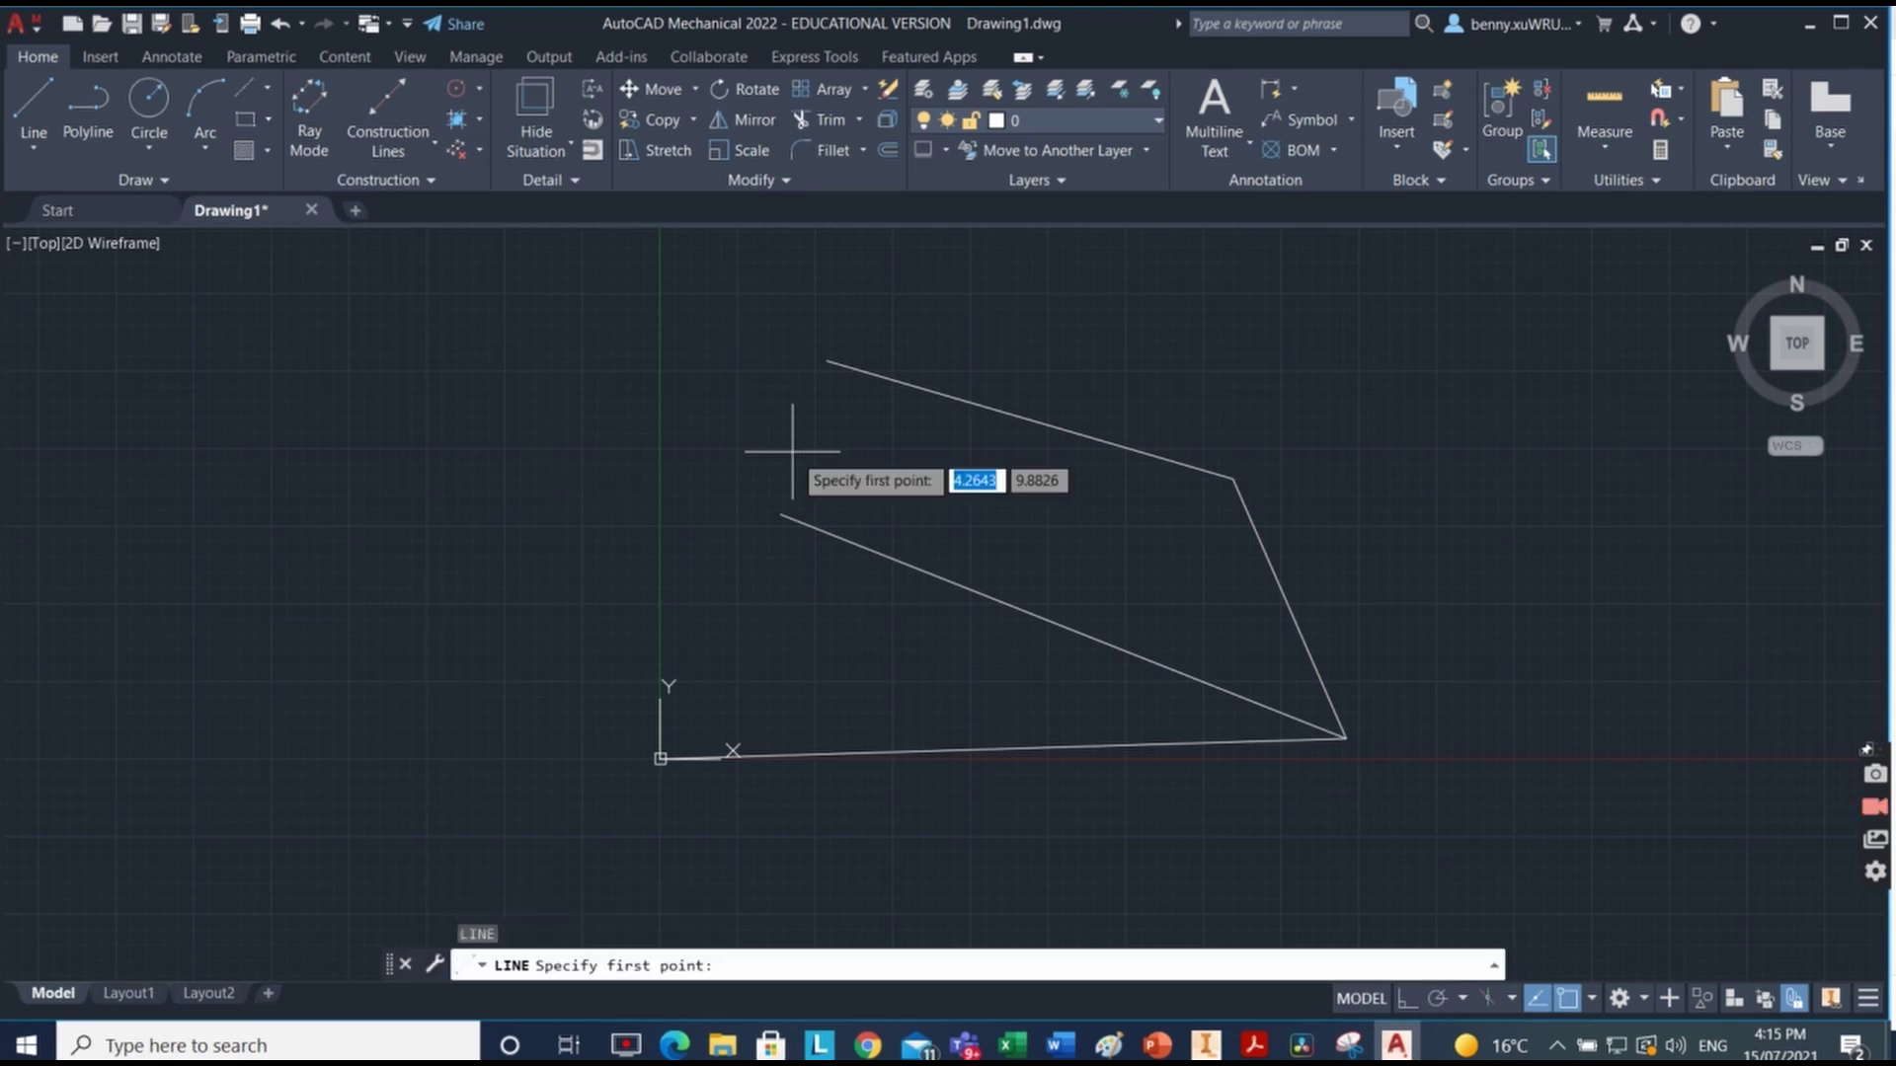
click(762, 459)
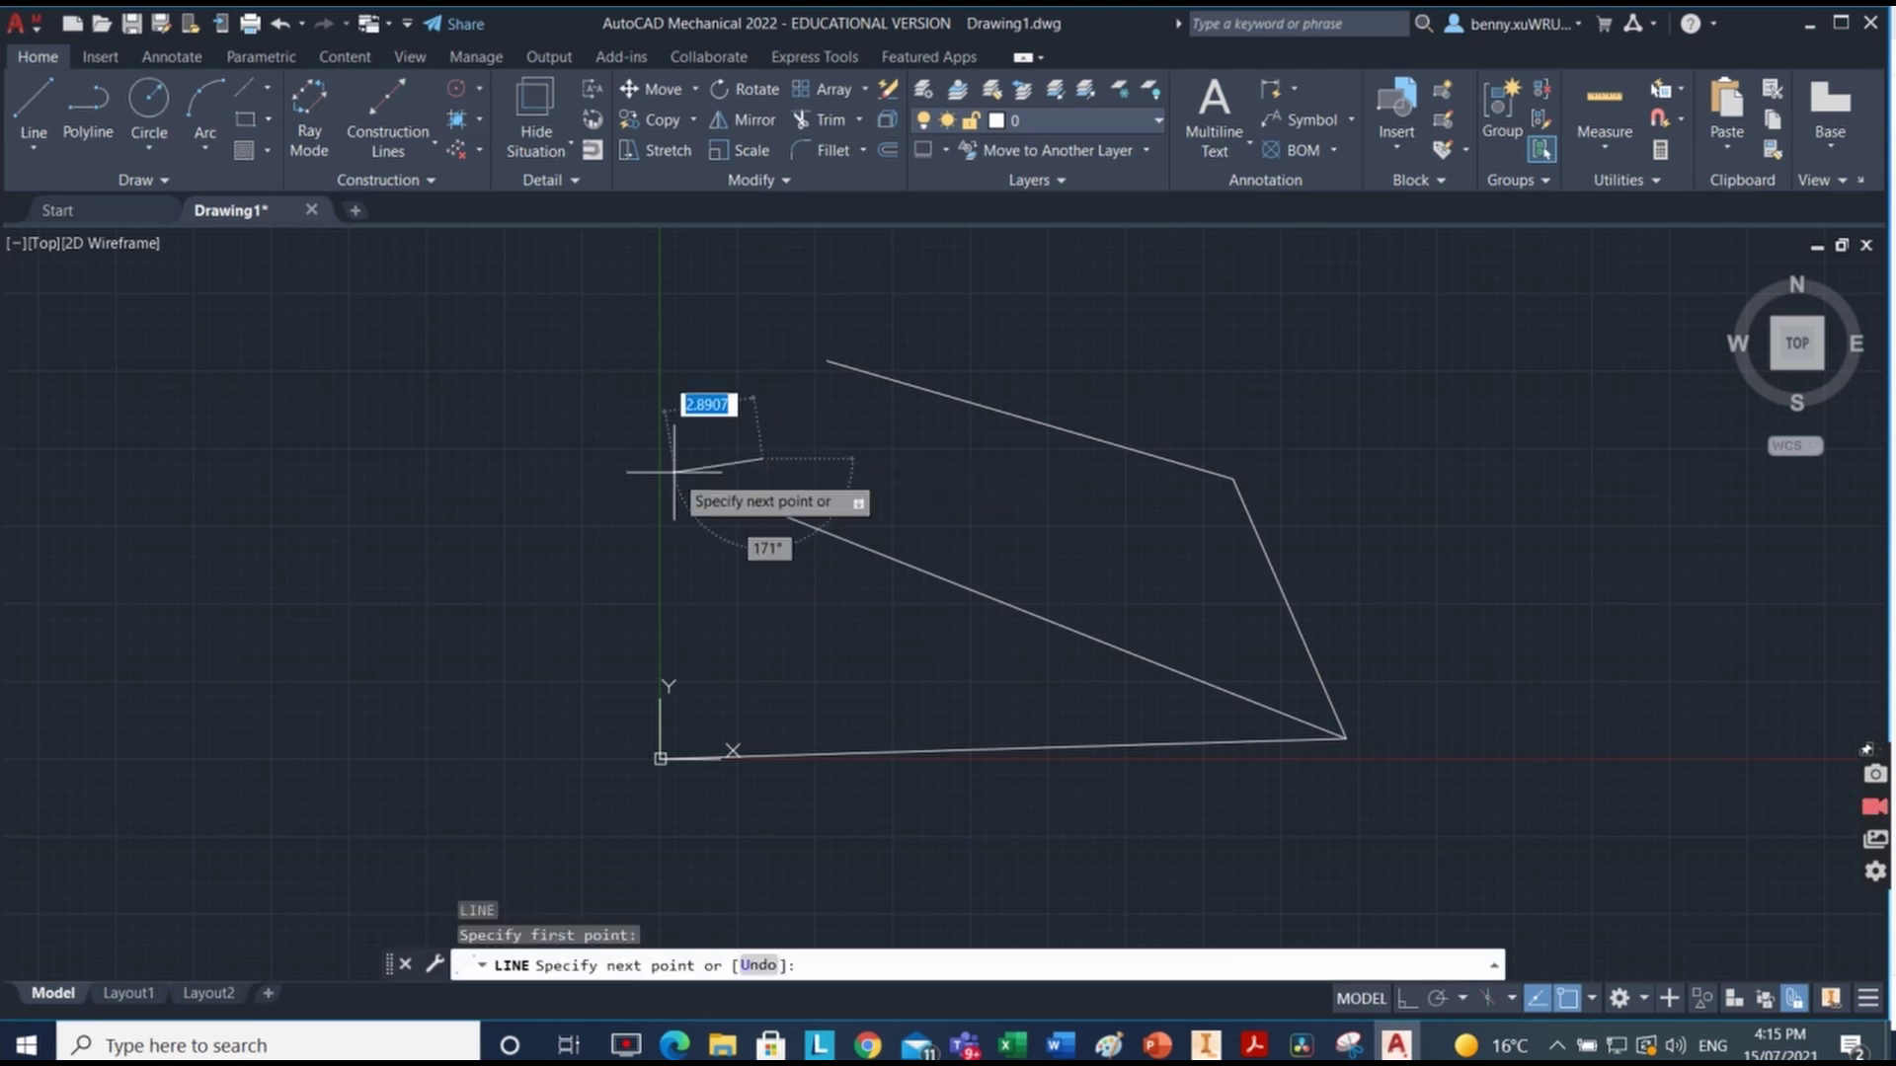
click(326, 509)
click(398, 696)
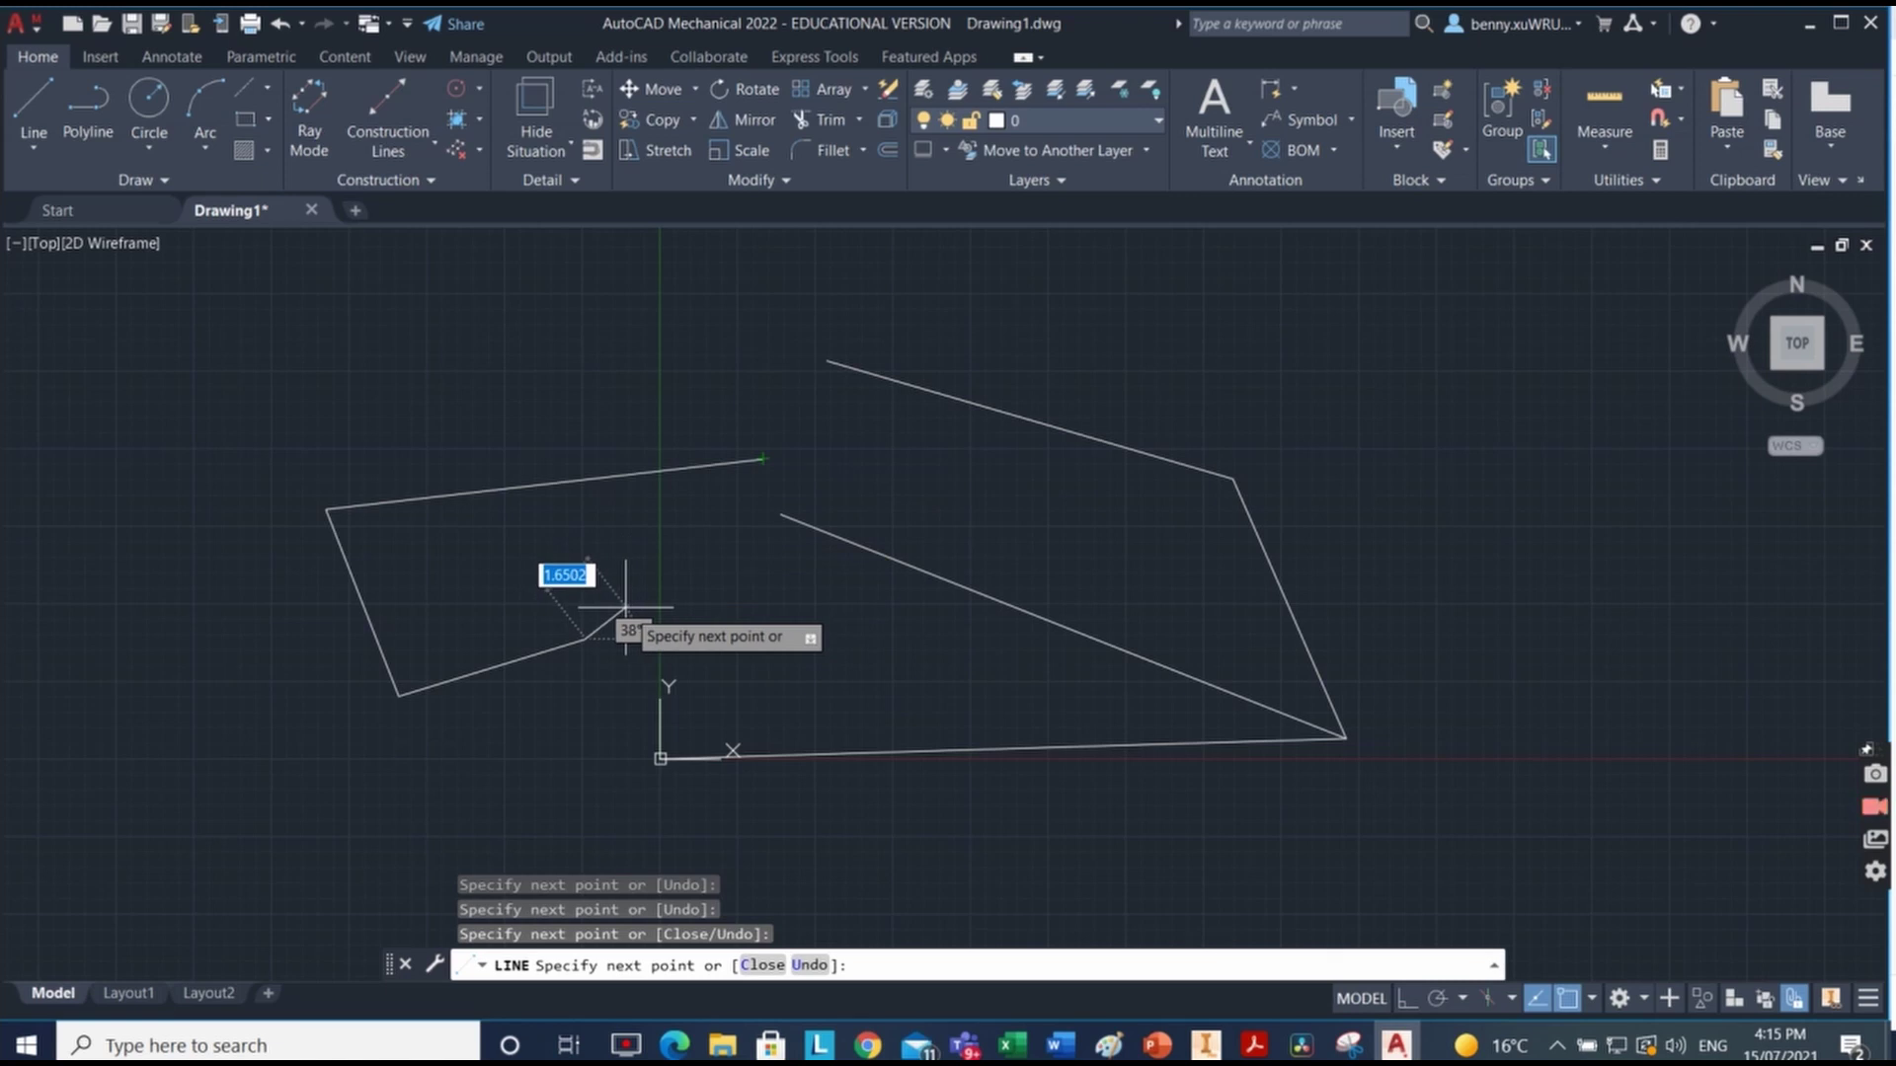
text(c)
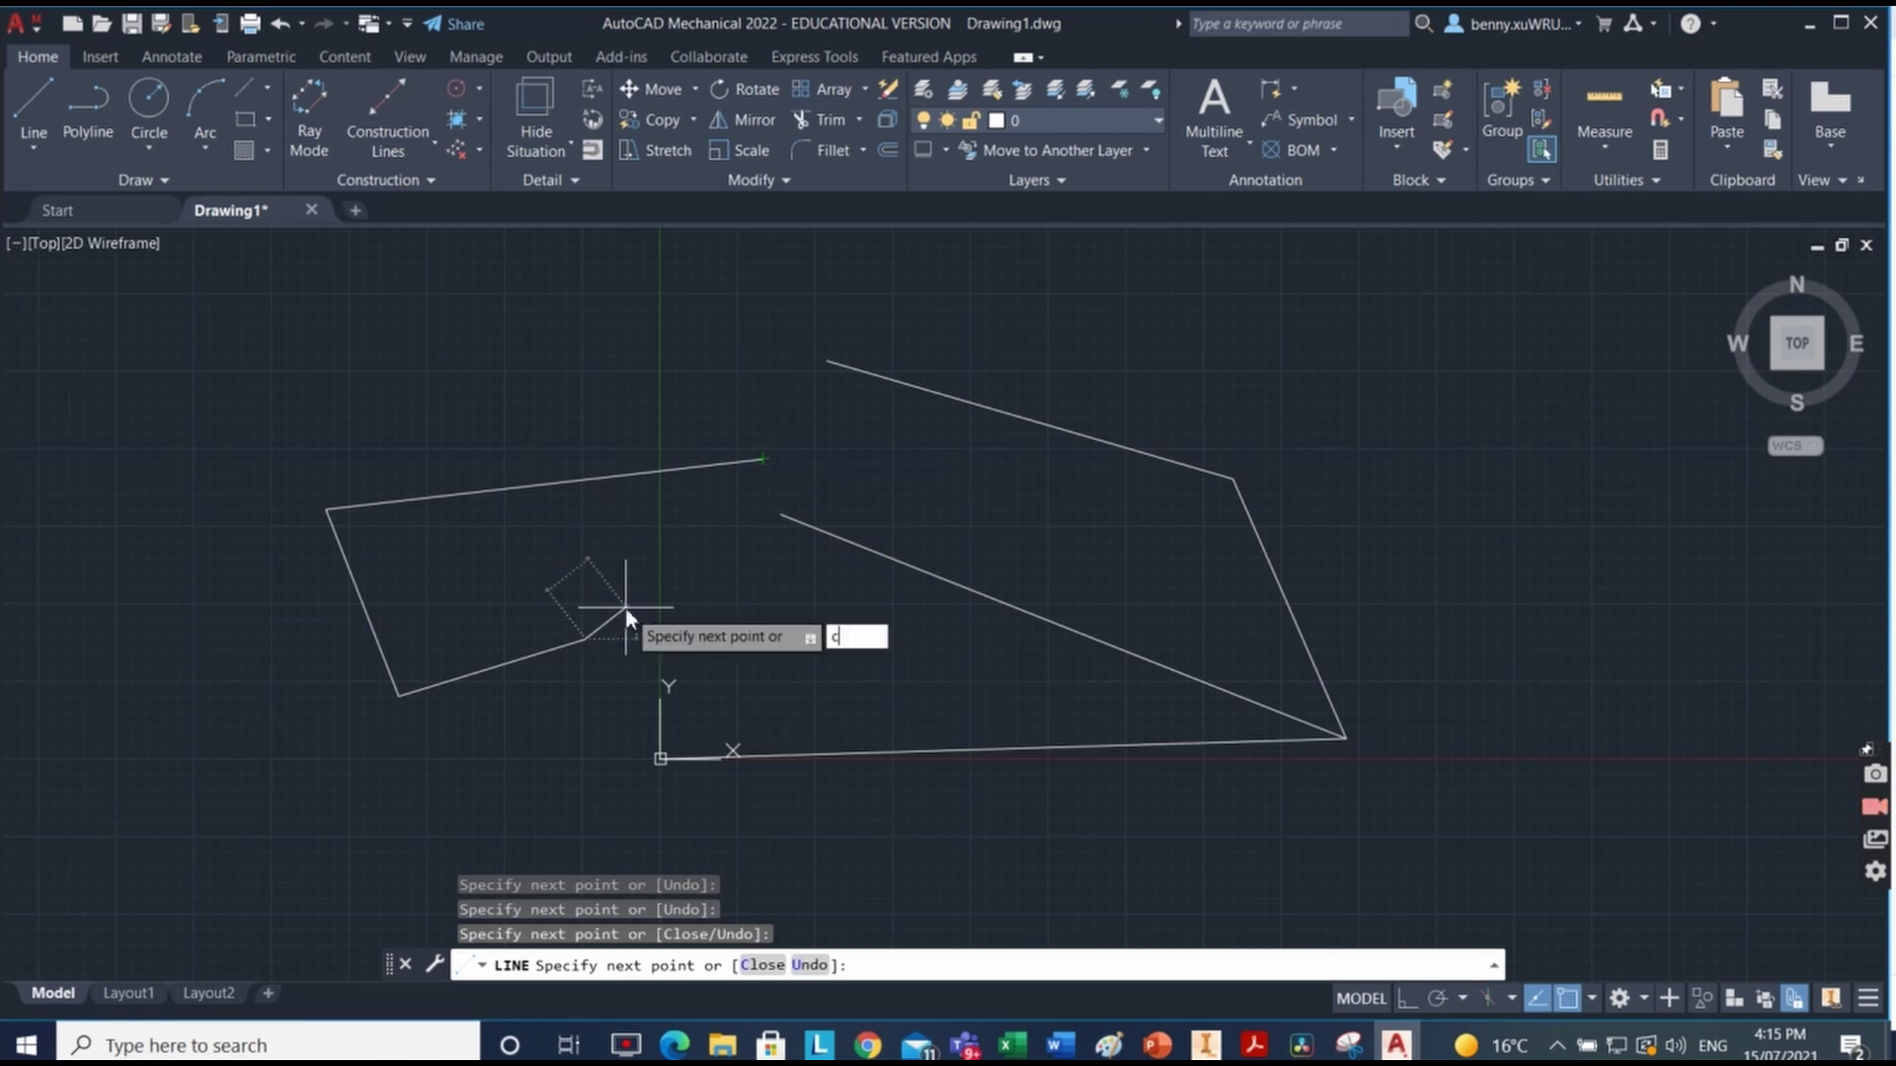
key(Return)
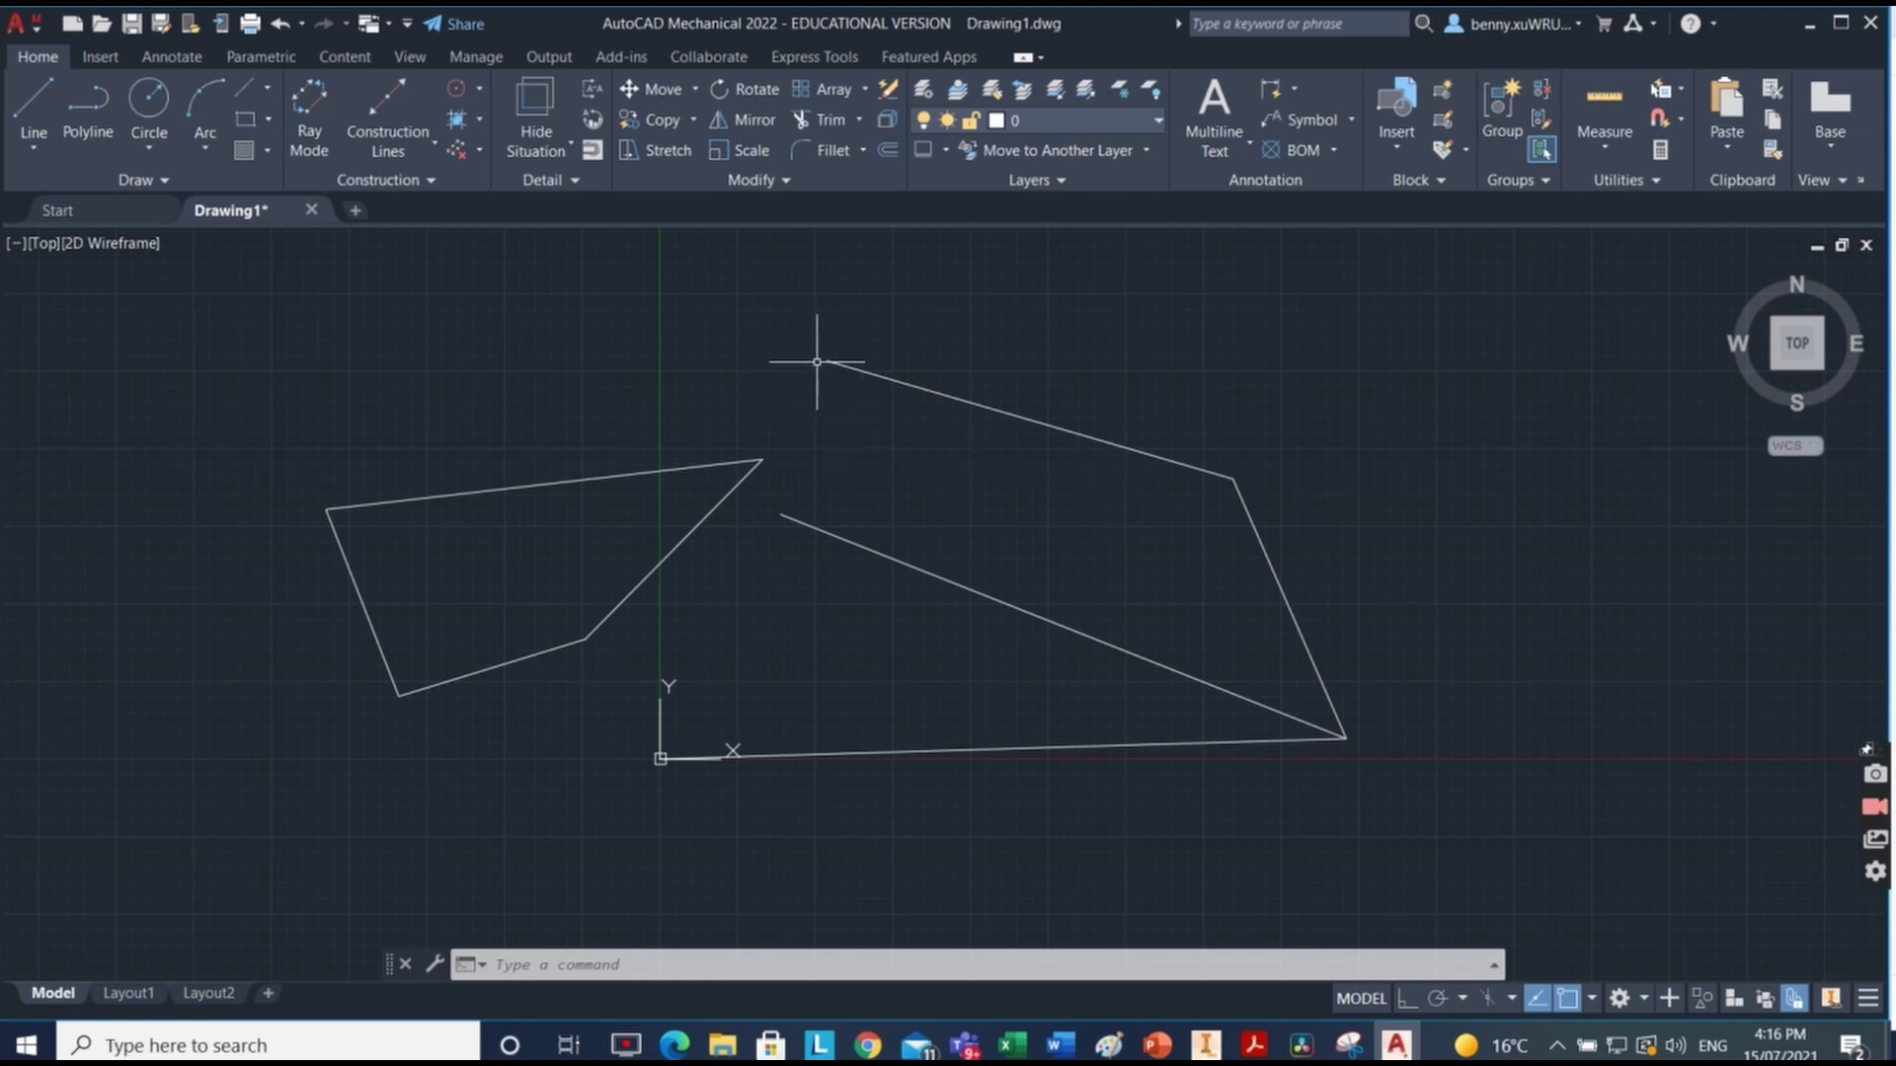
Step: Delete all four lines of the closed outline on the left
click(690, 531)
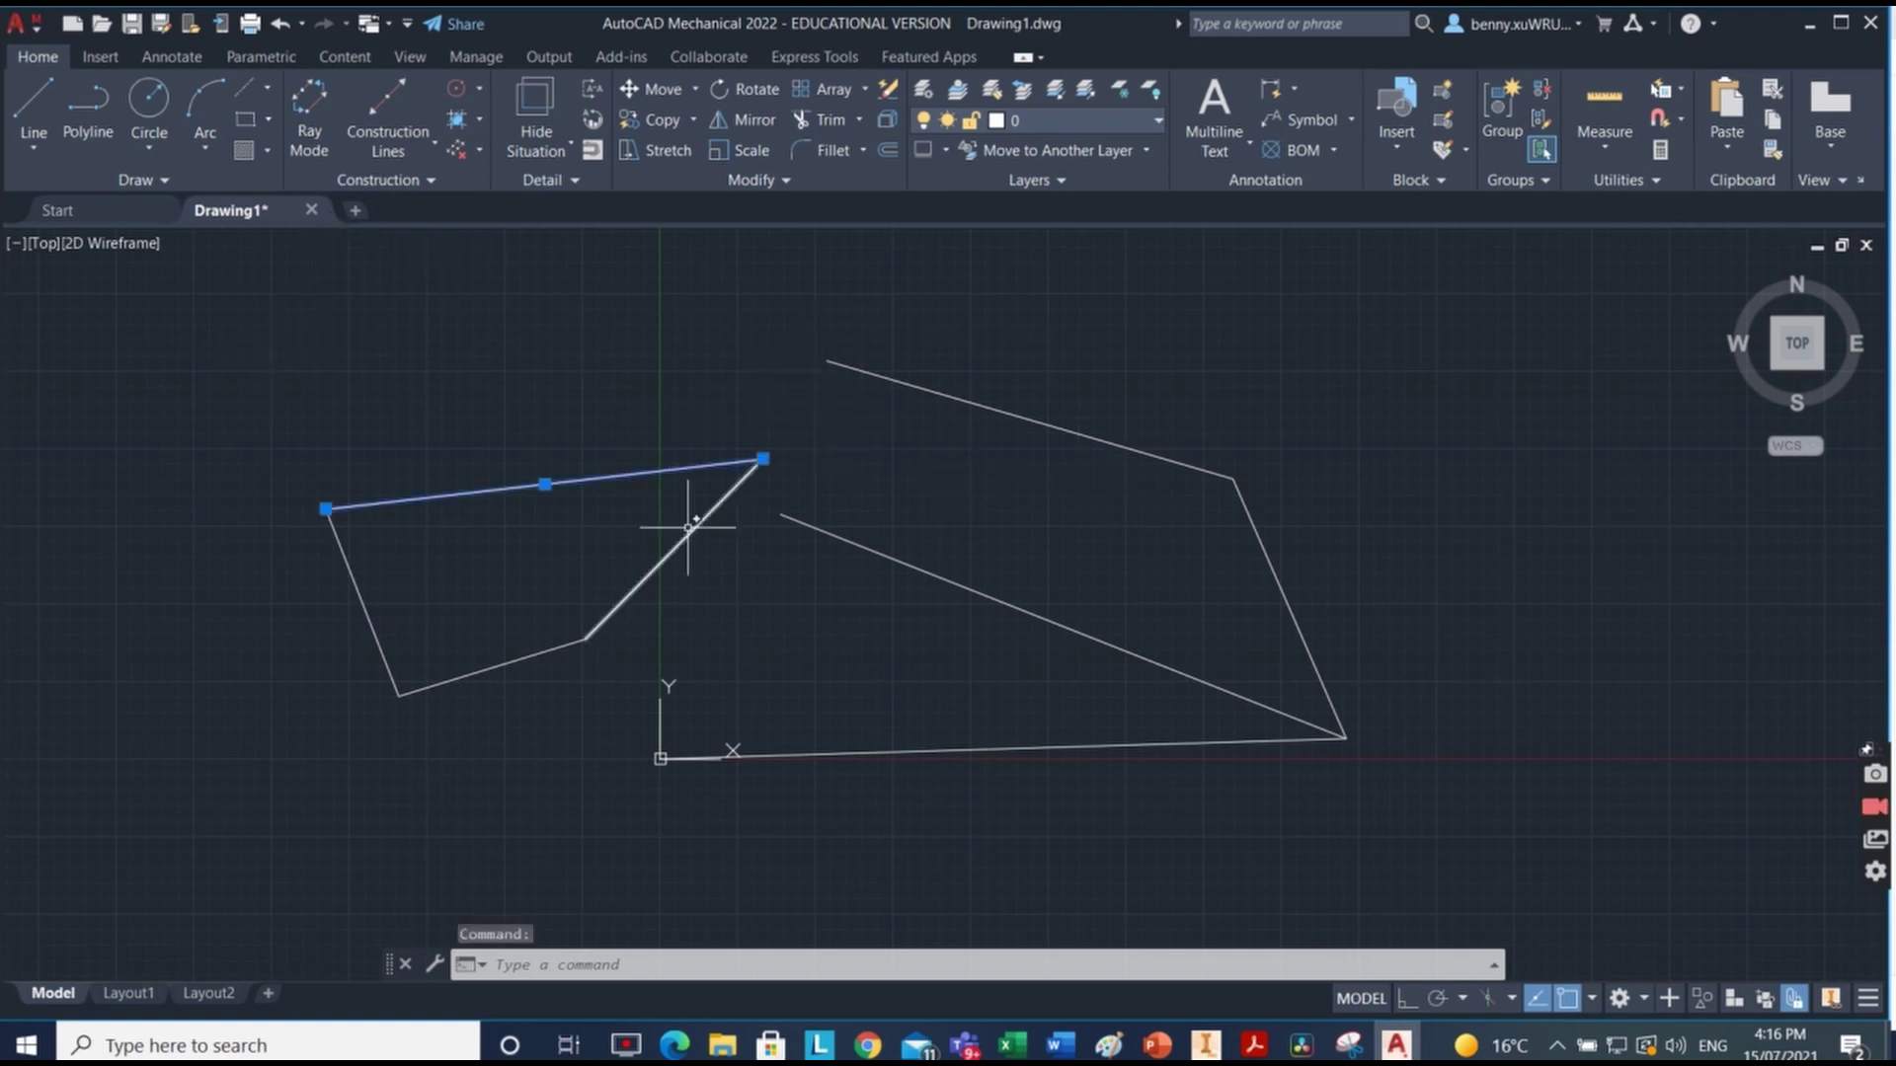
click(474, 672)
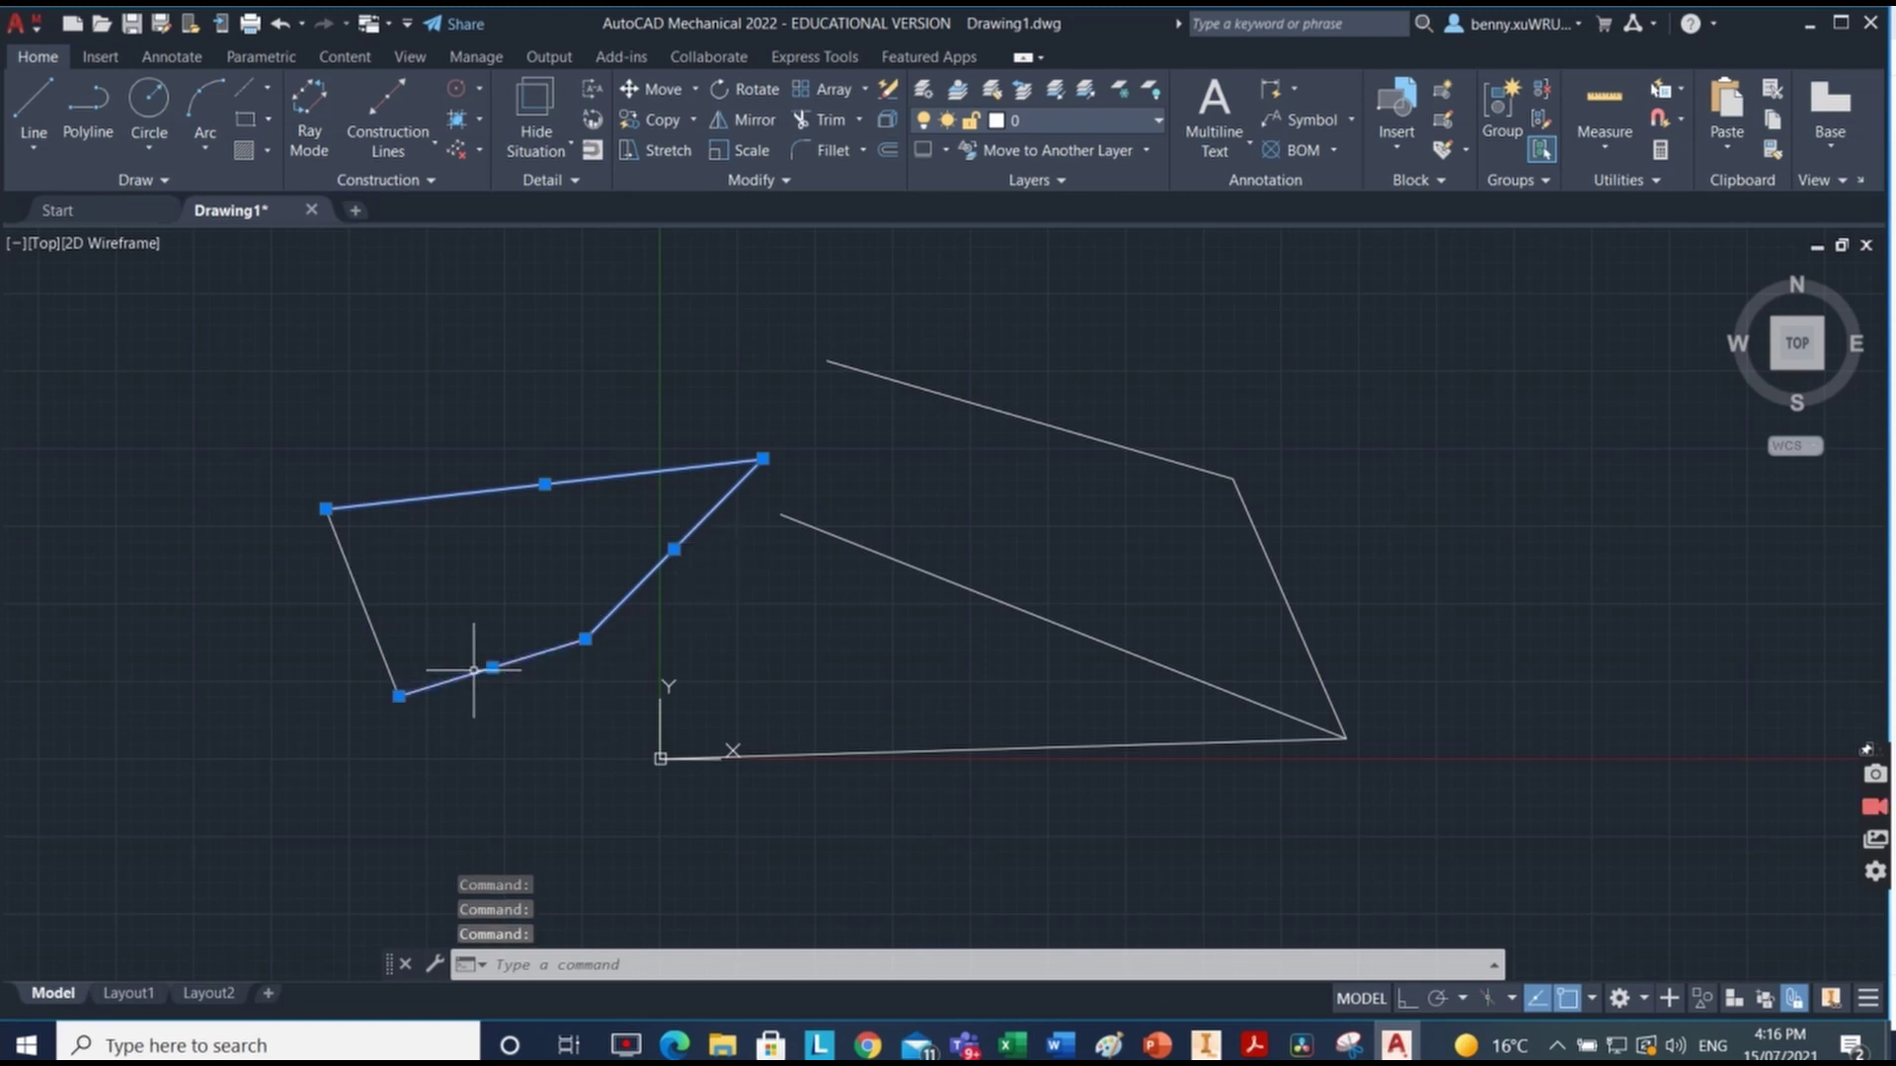
click(365, 612)
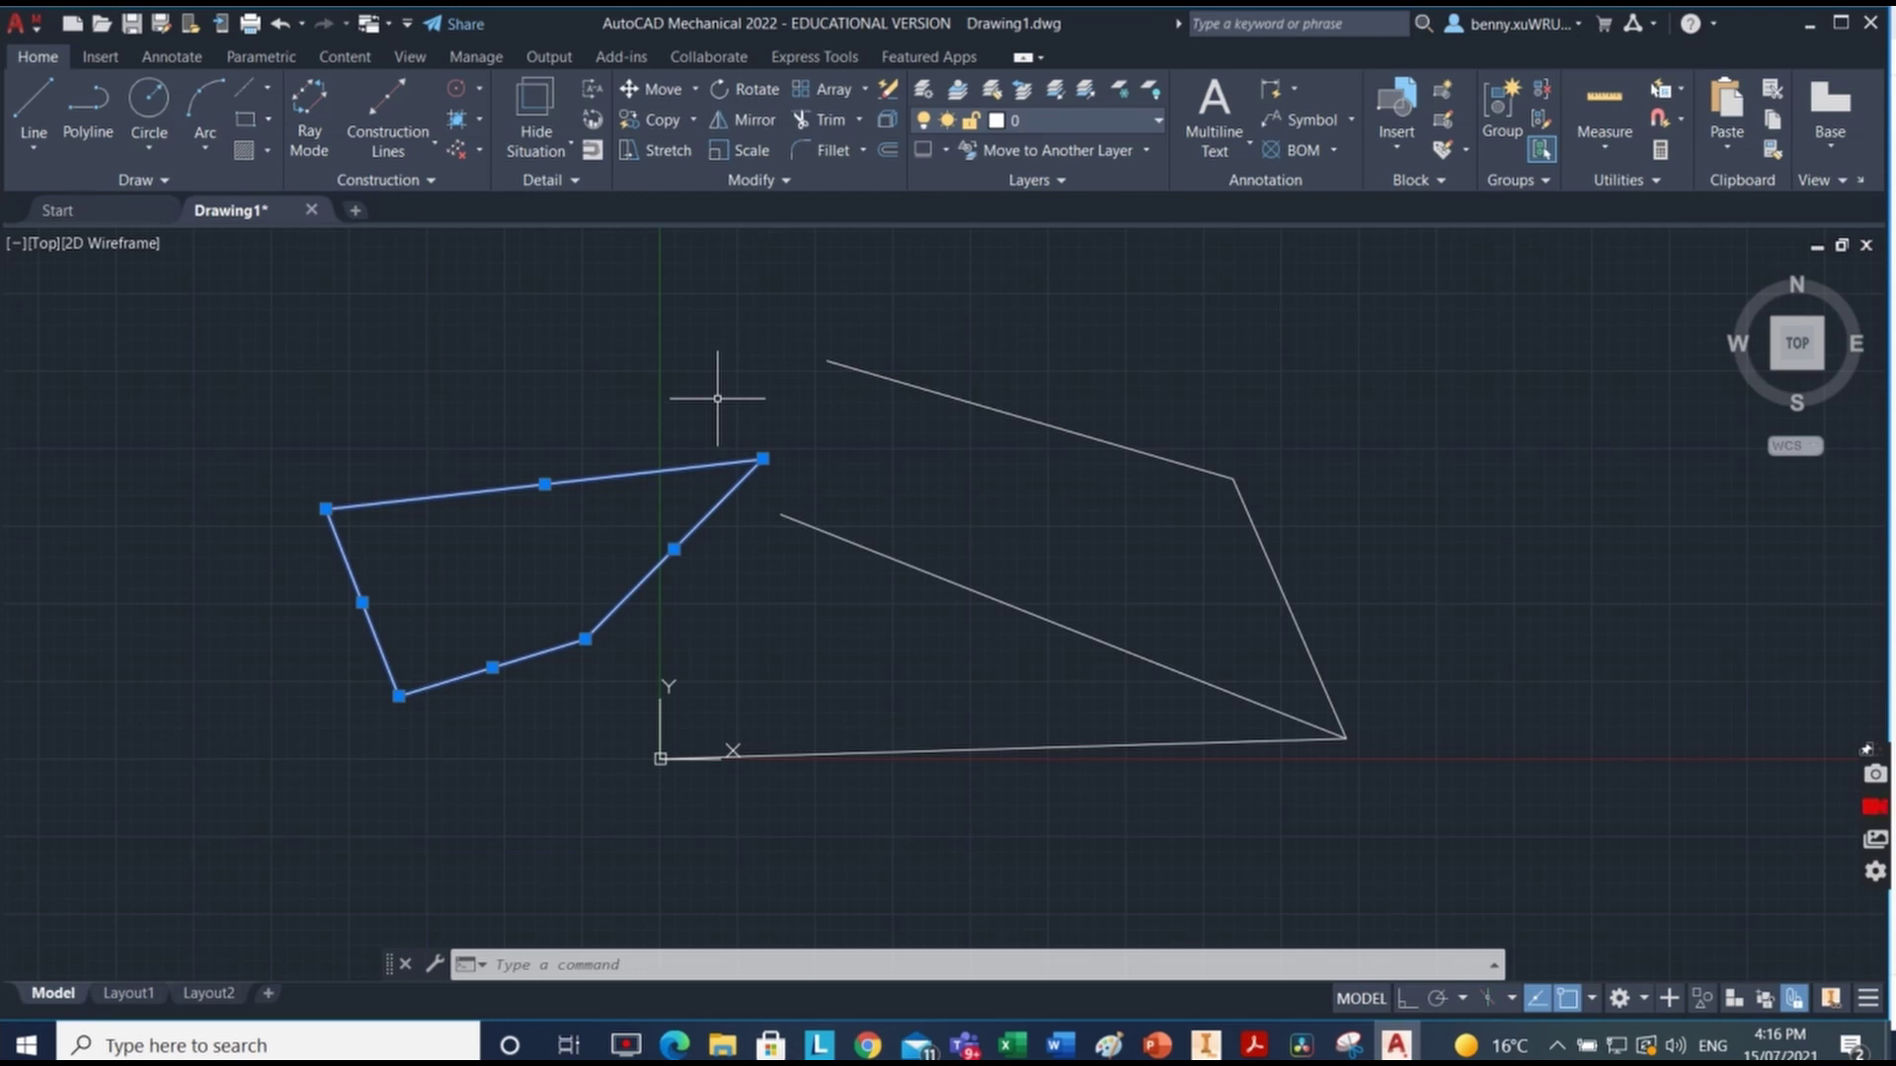
key(Delete)
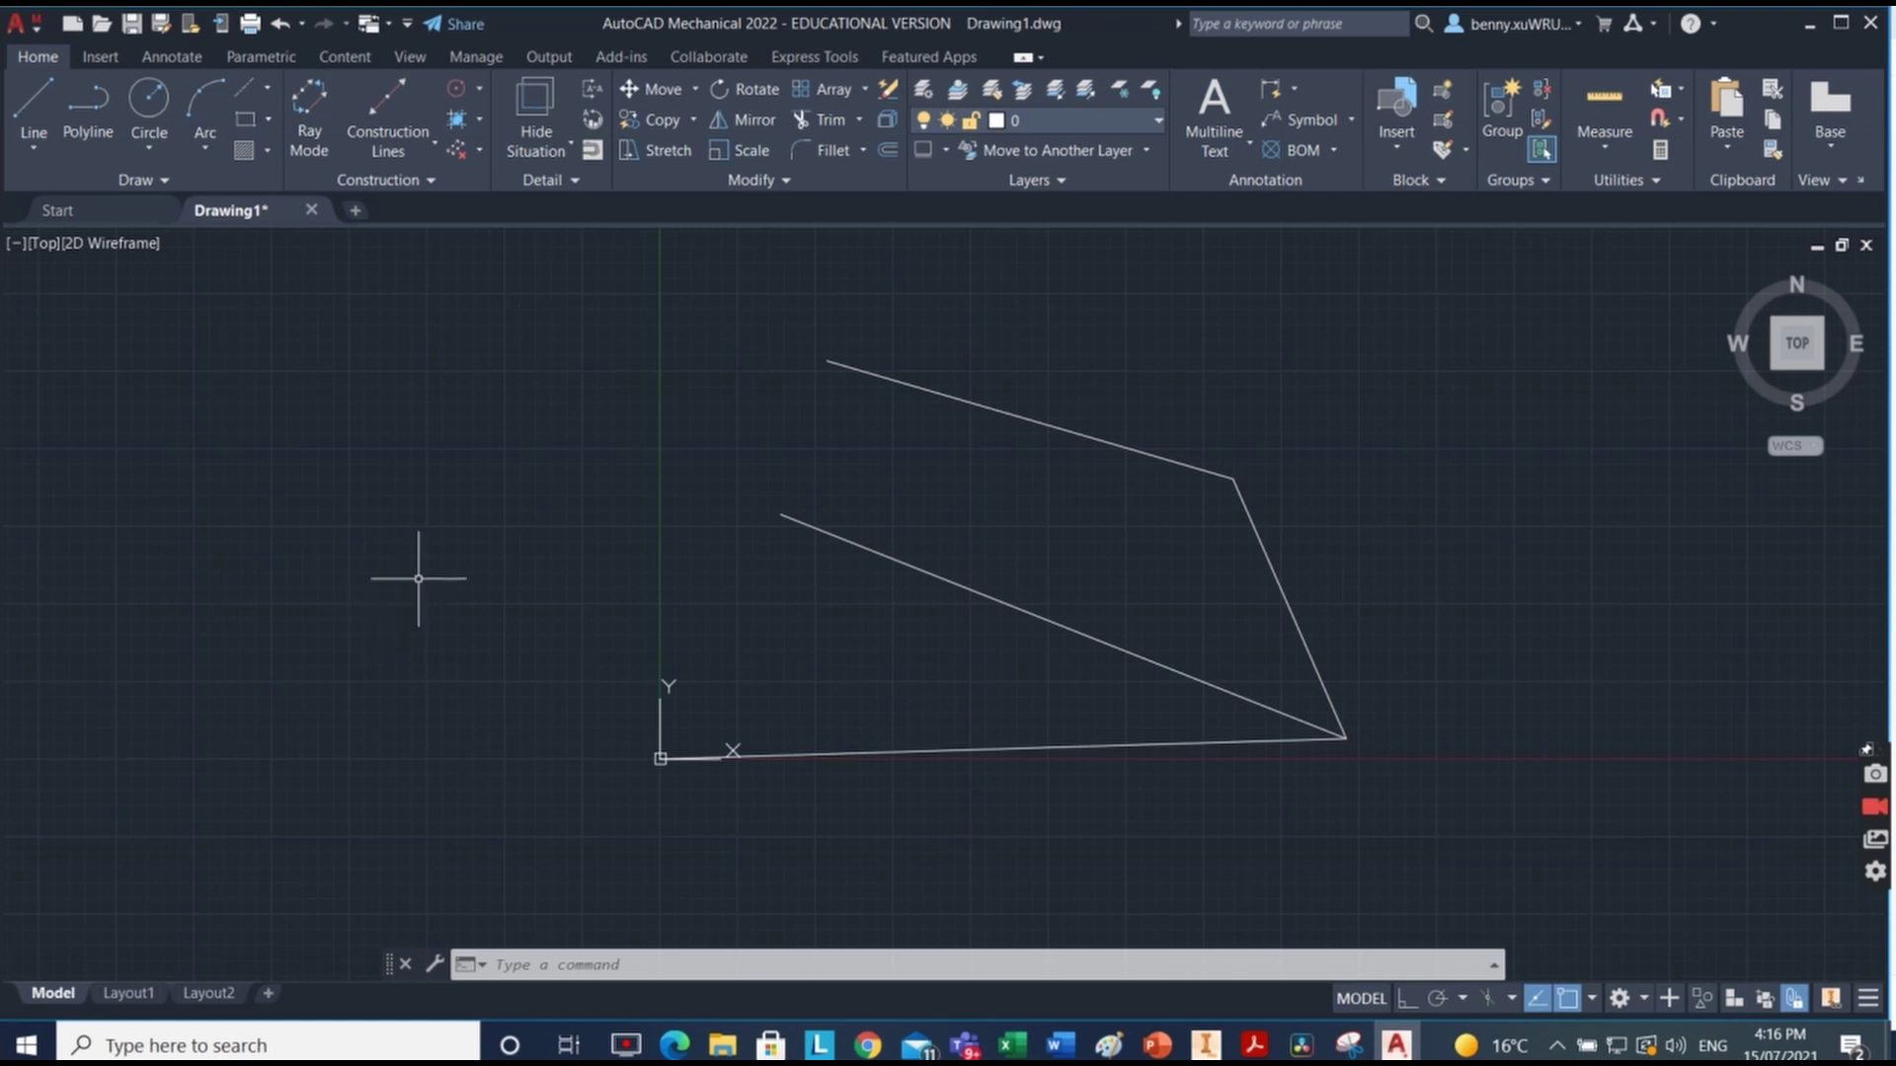
Step: Undo the deletion of the closed four-sided outline and delete its four lines again
click(281, 26)
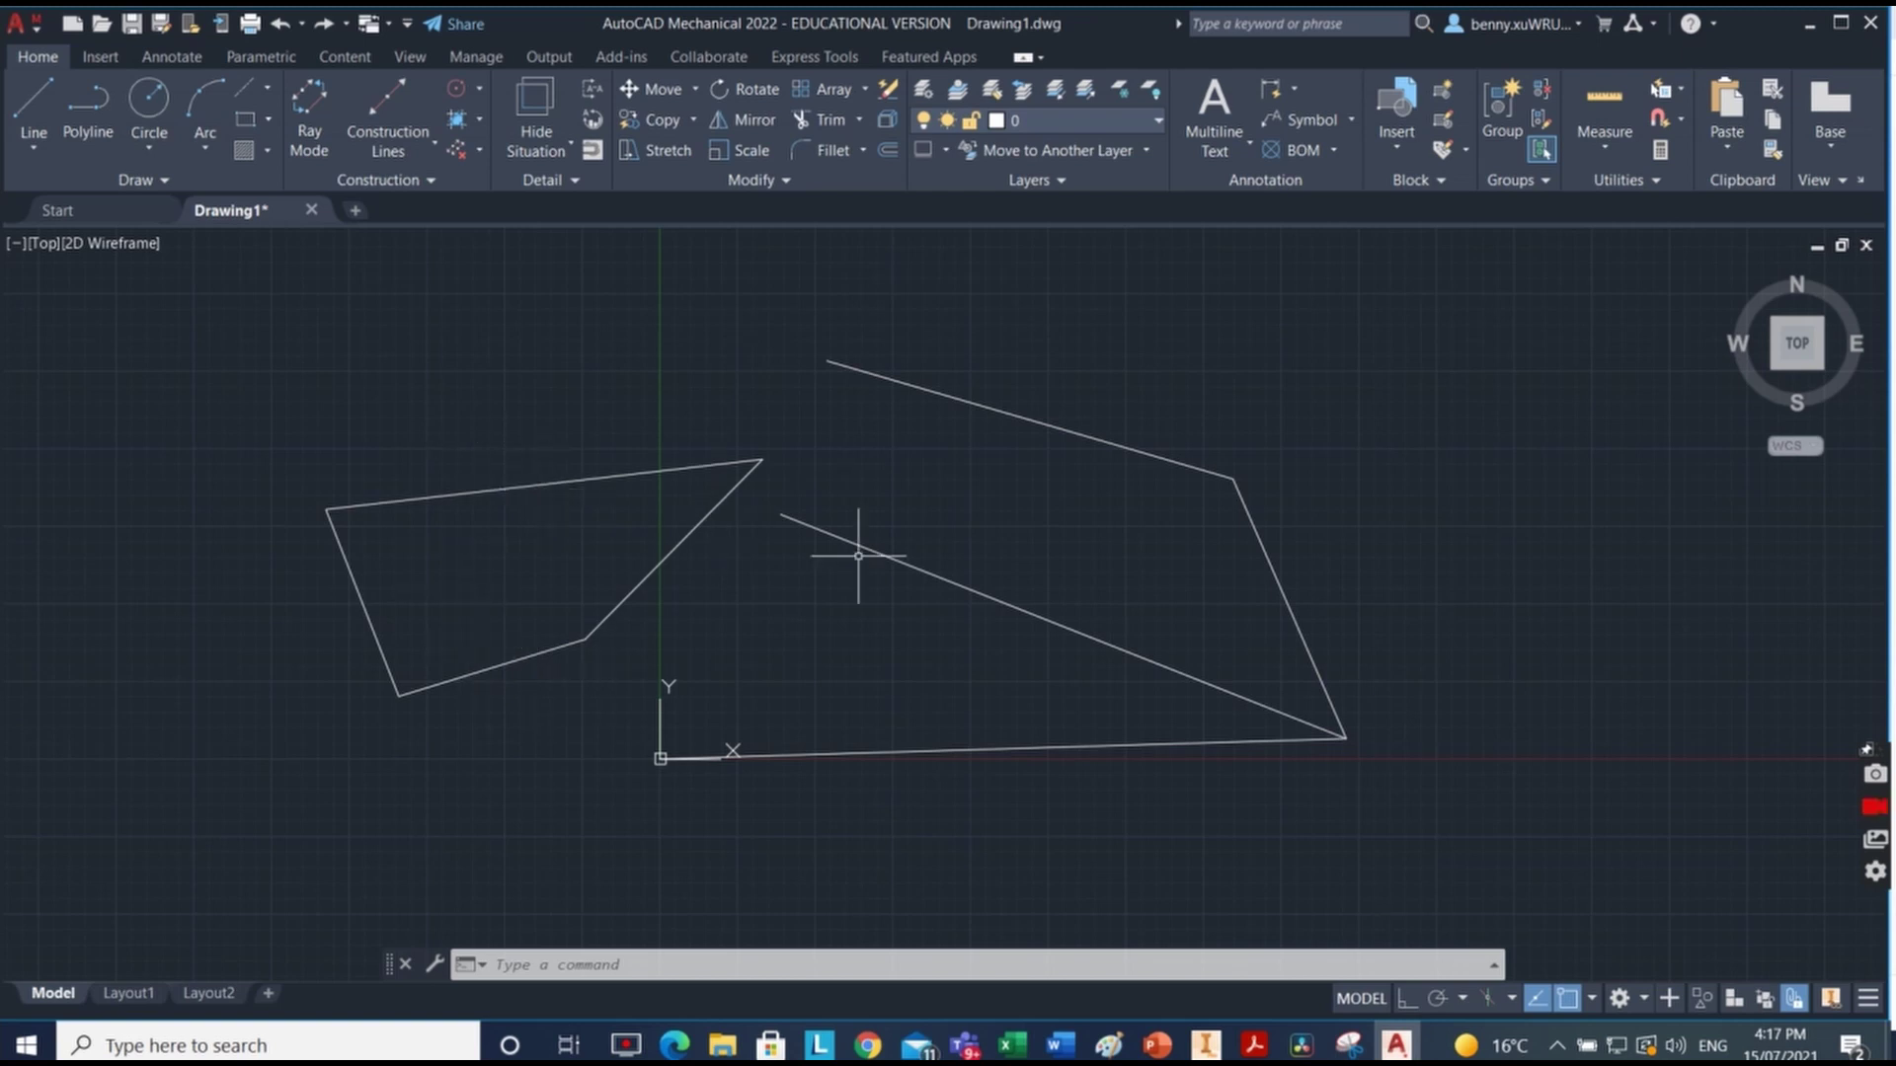
click(696, 529)
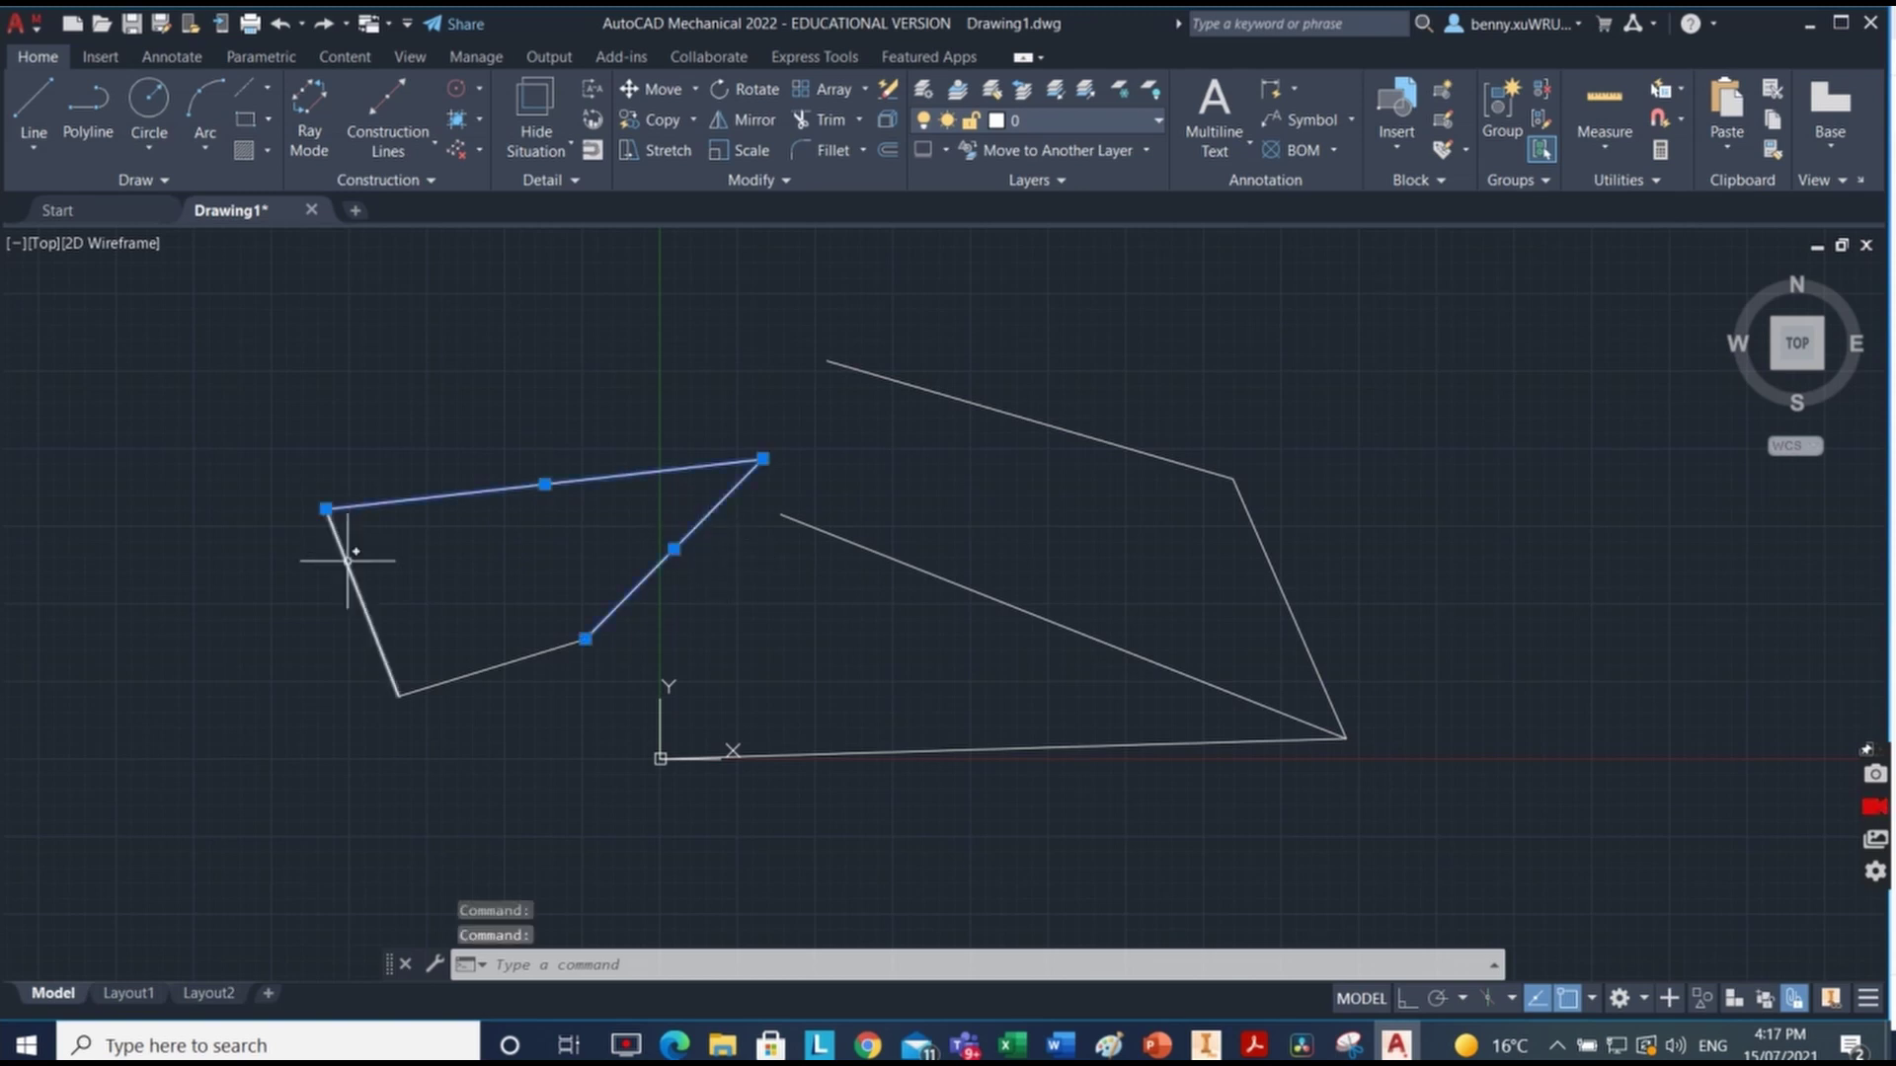
click(480, 673)
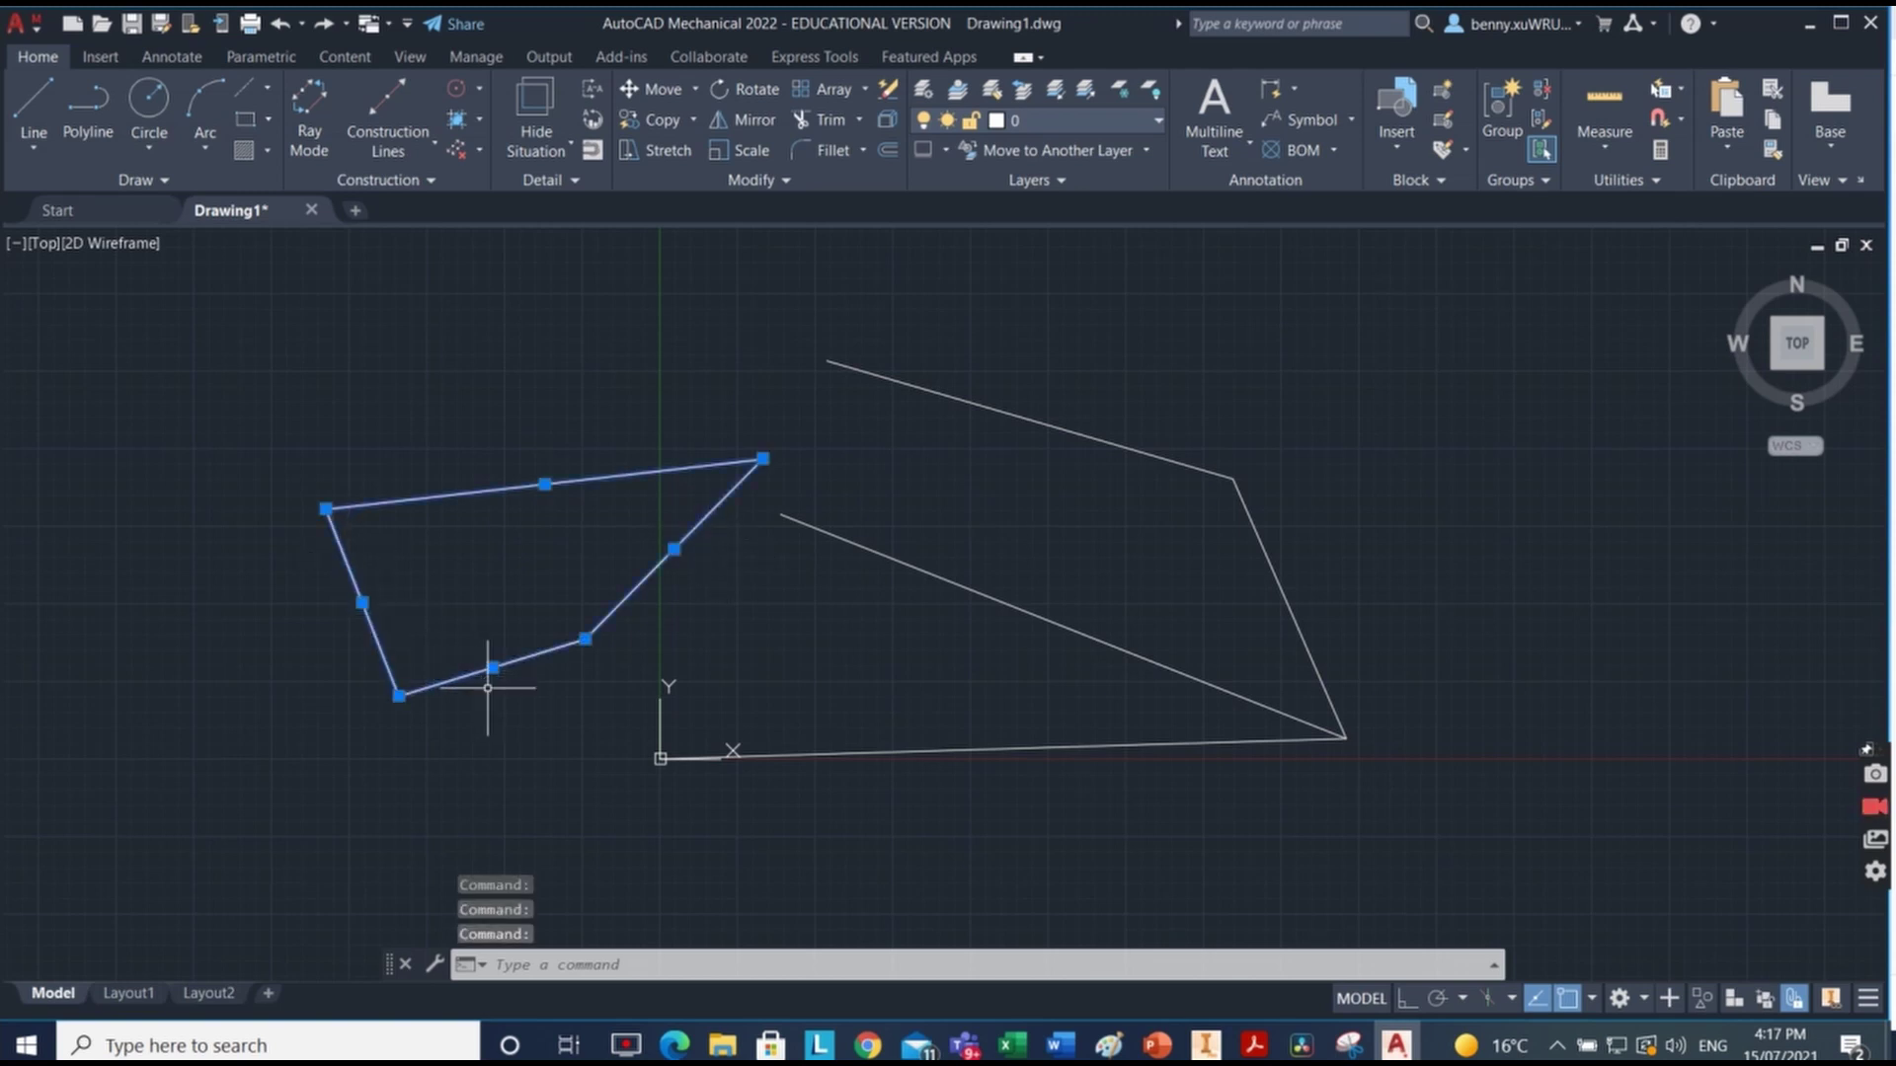
key(Delete)
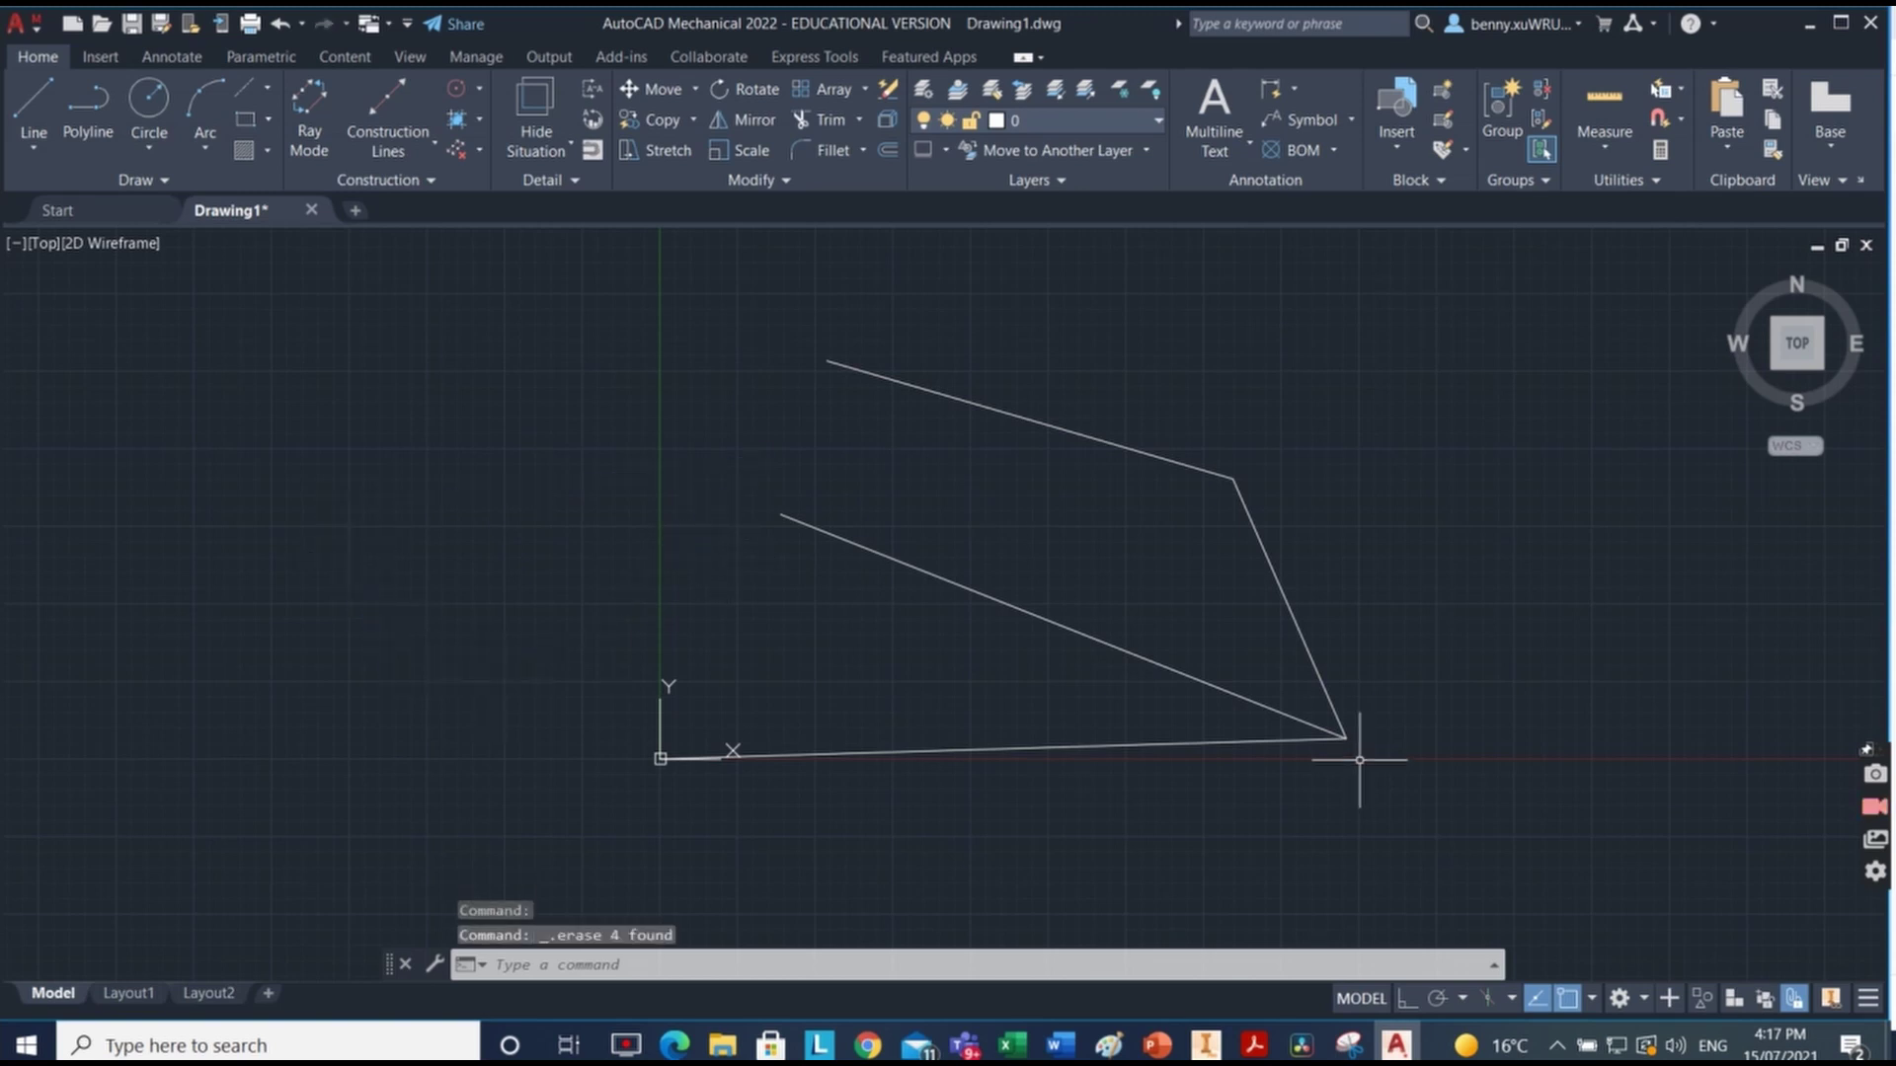
Step: Undo the last zoom and the deletion of the closed four-sided outline
scroll(1179, 727, up, 4)
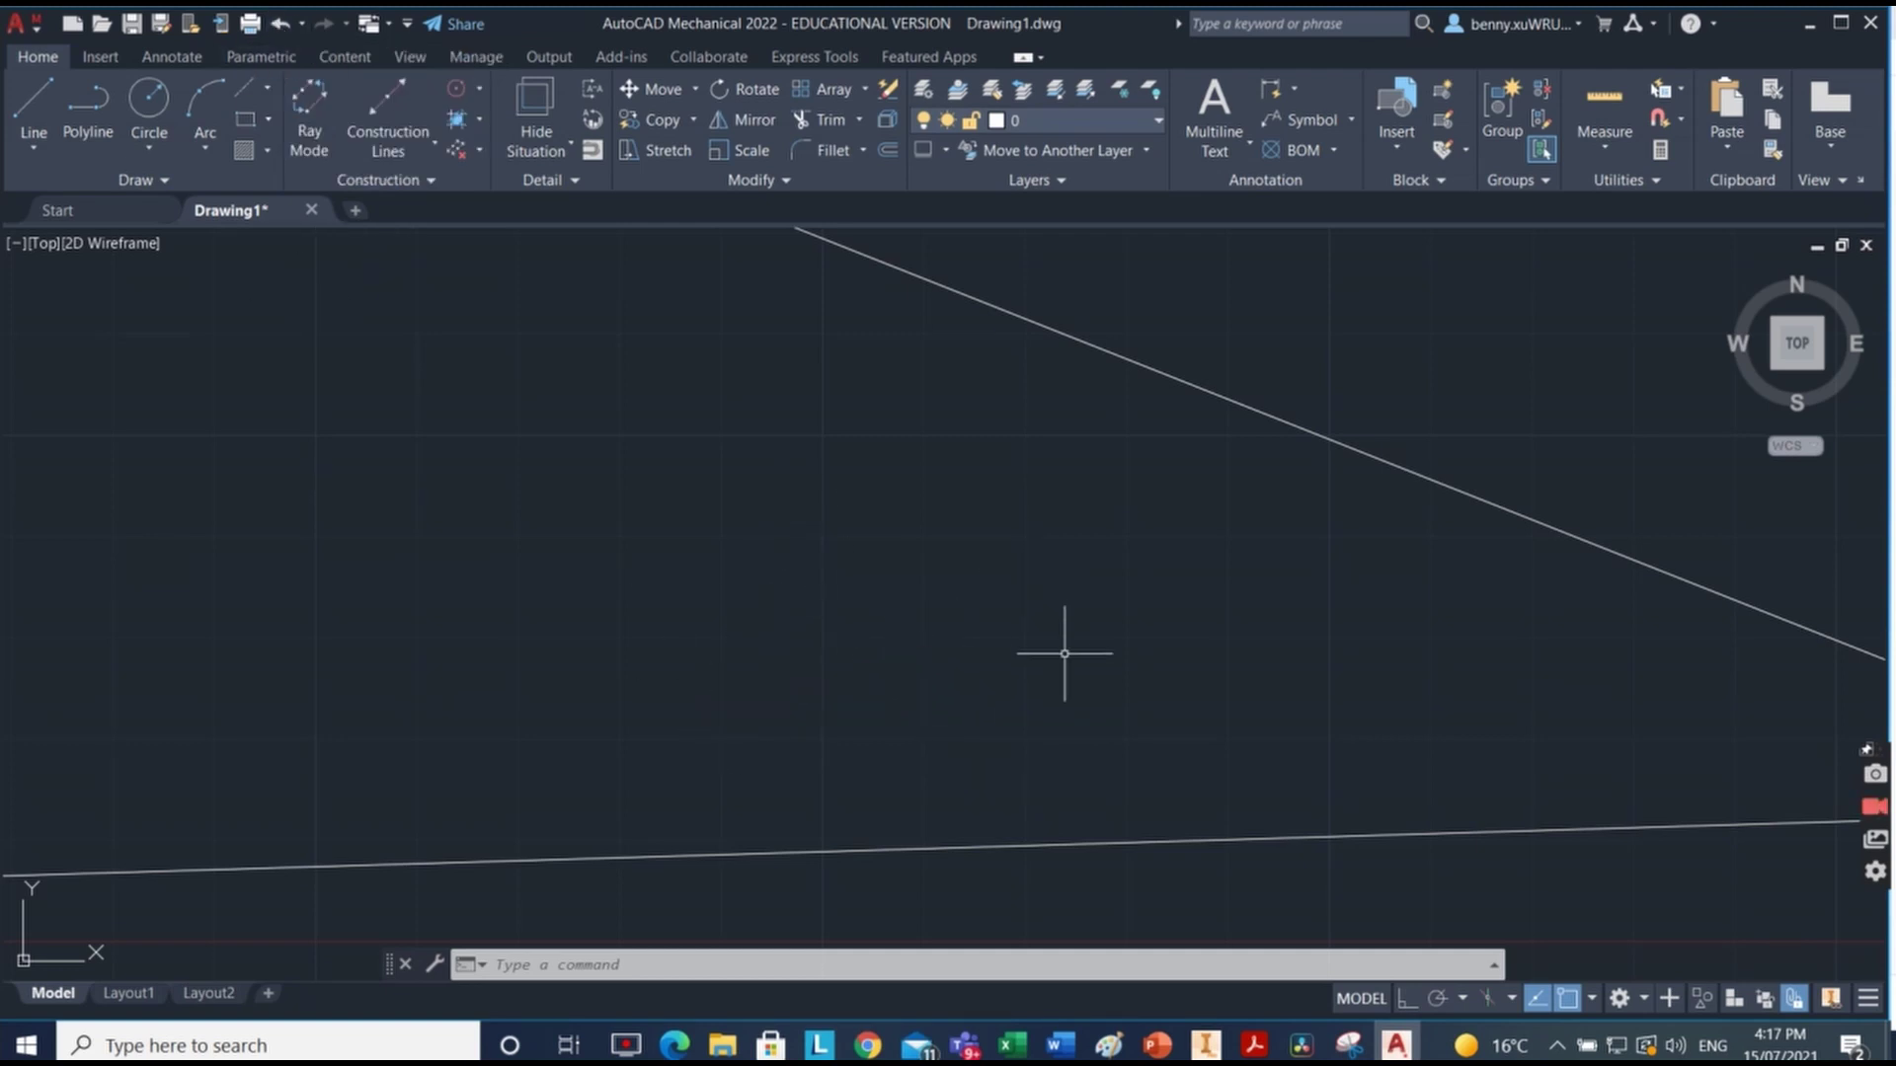
click(282, 25)
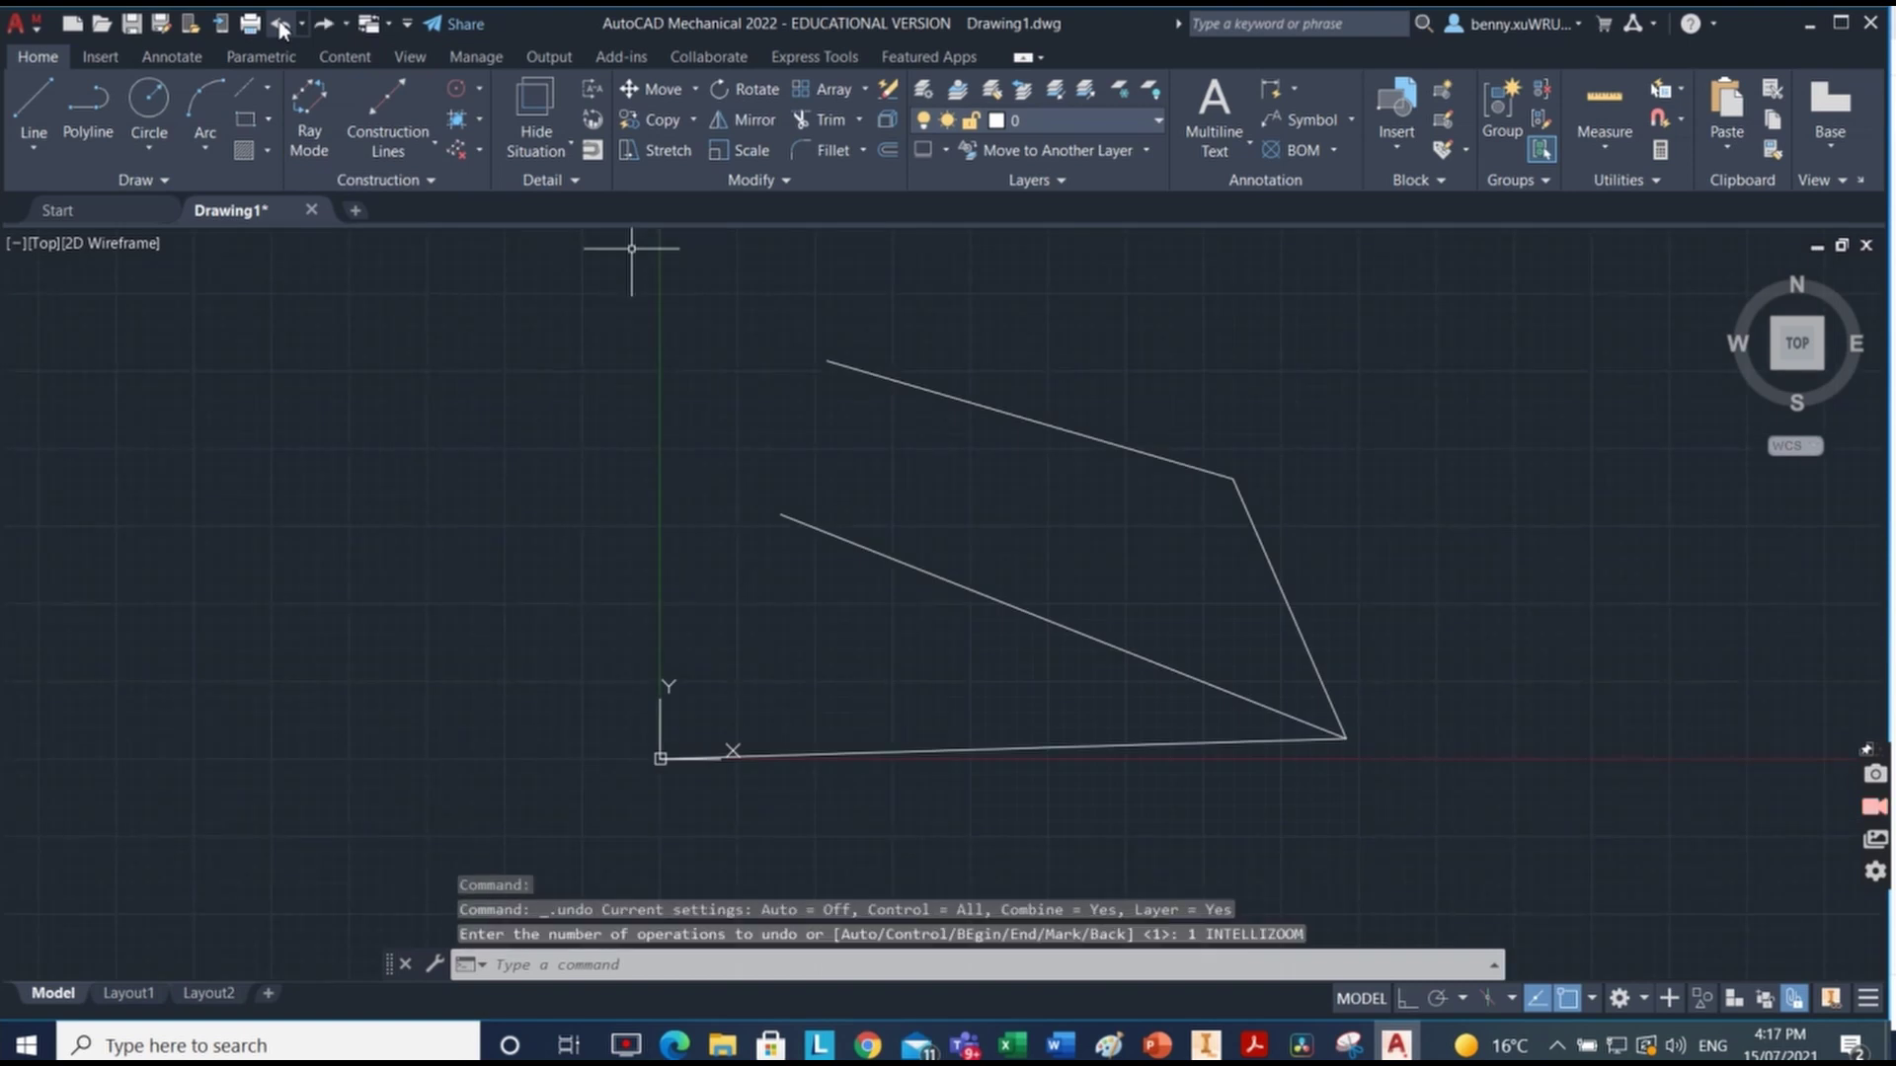
click(281, 26)
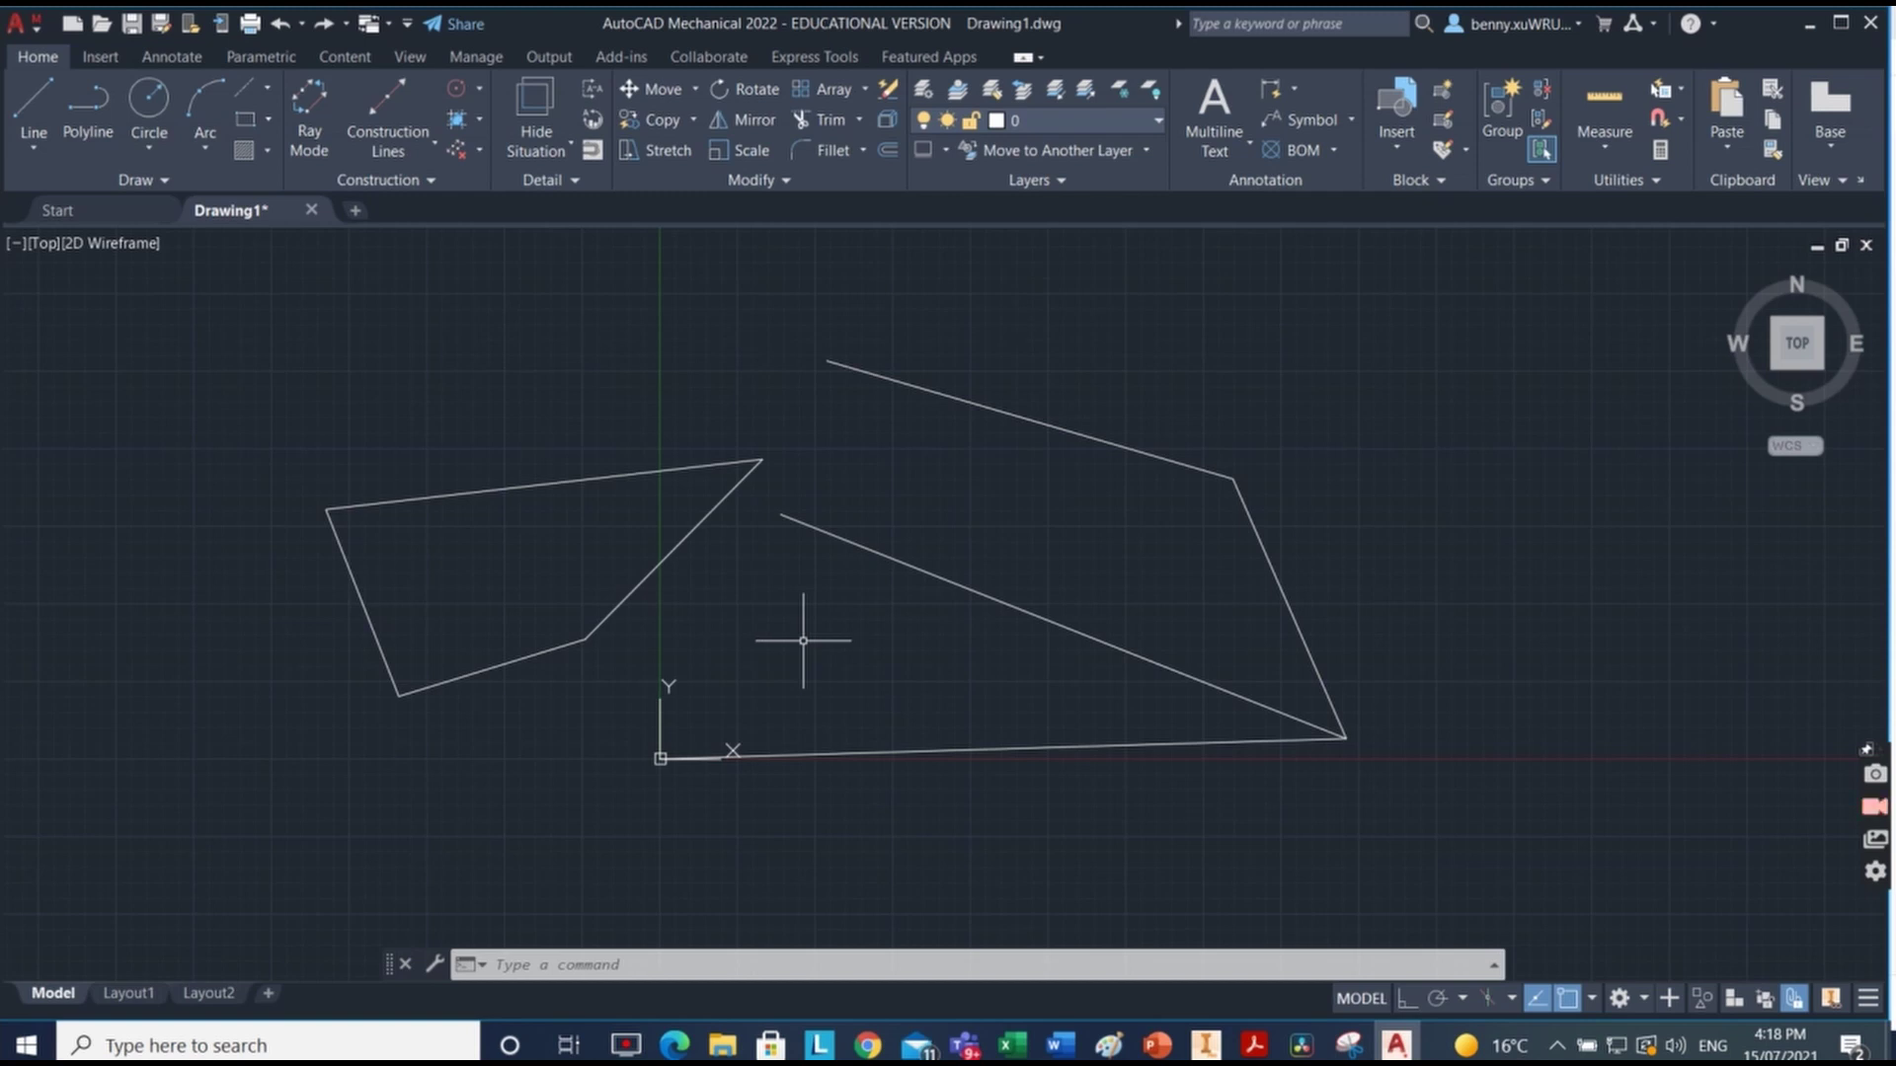
Step: Examine the drawing at different magnifications and positions, ending with both shapes near the middle of the view
scroll(802, 641, up, 4)
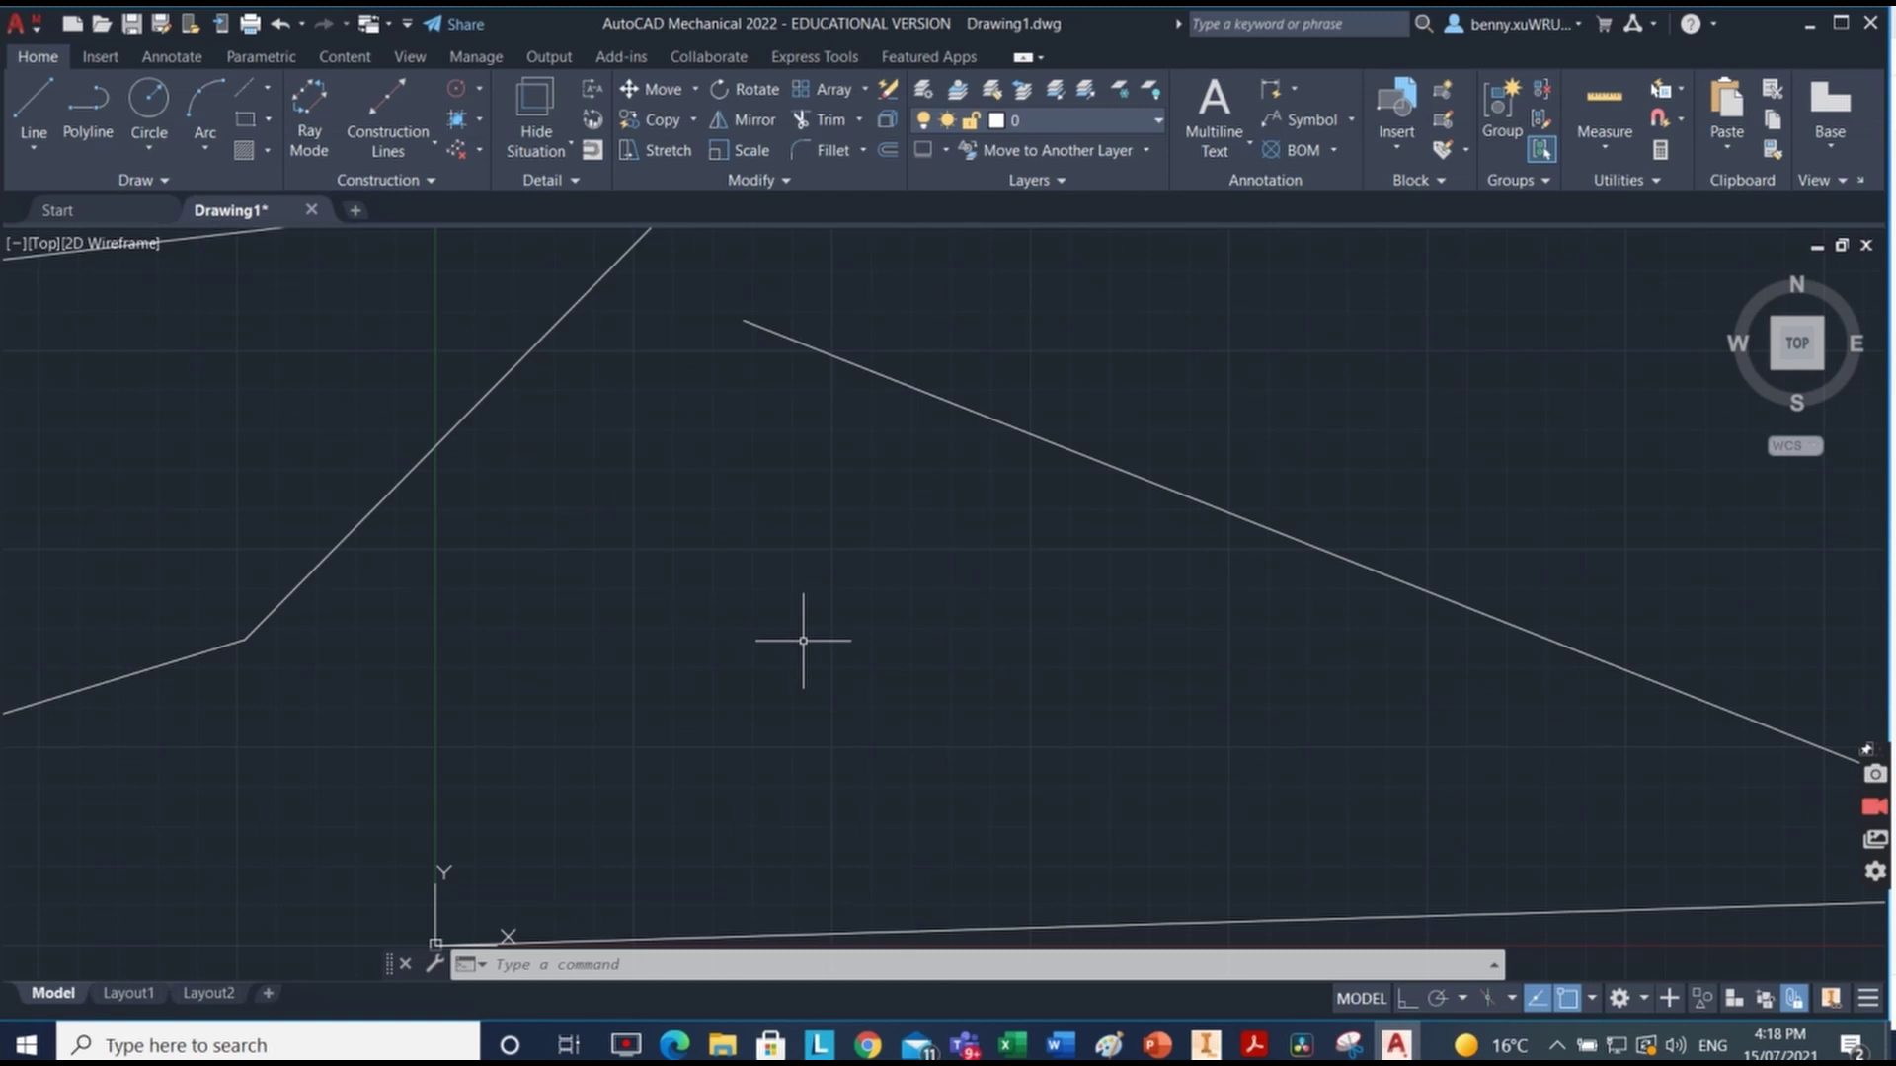
scroll(803, 641, down, 10)
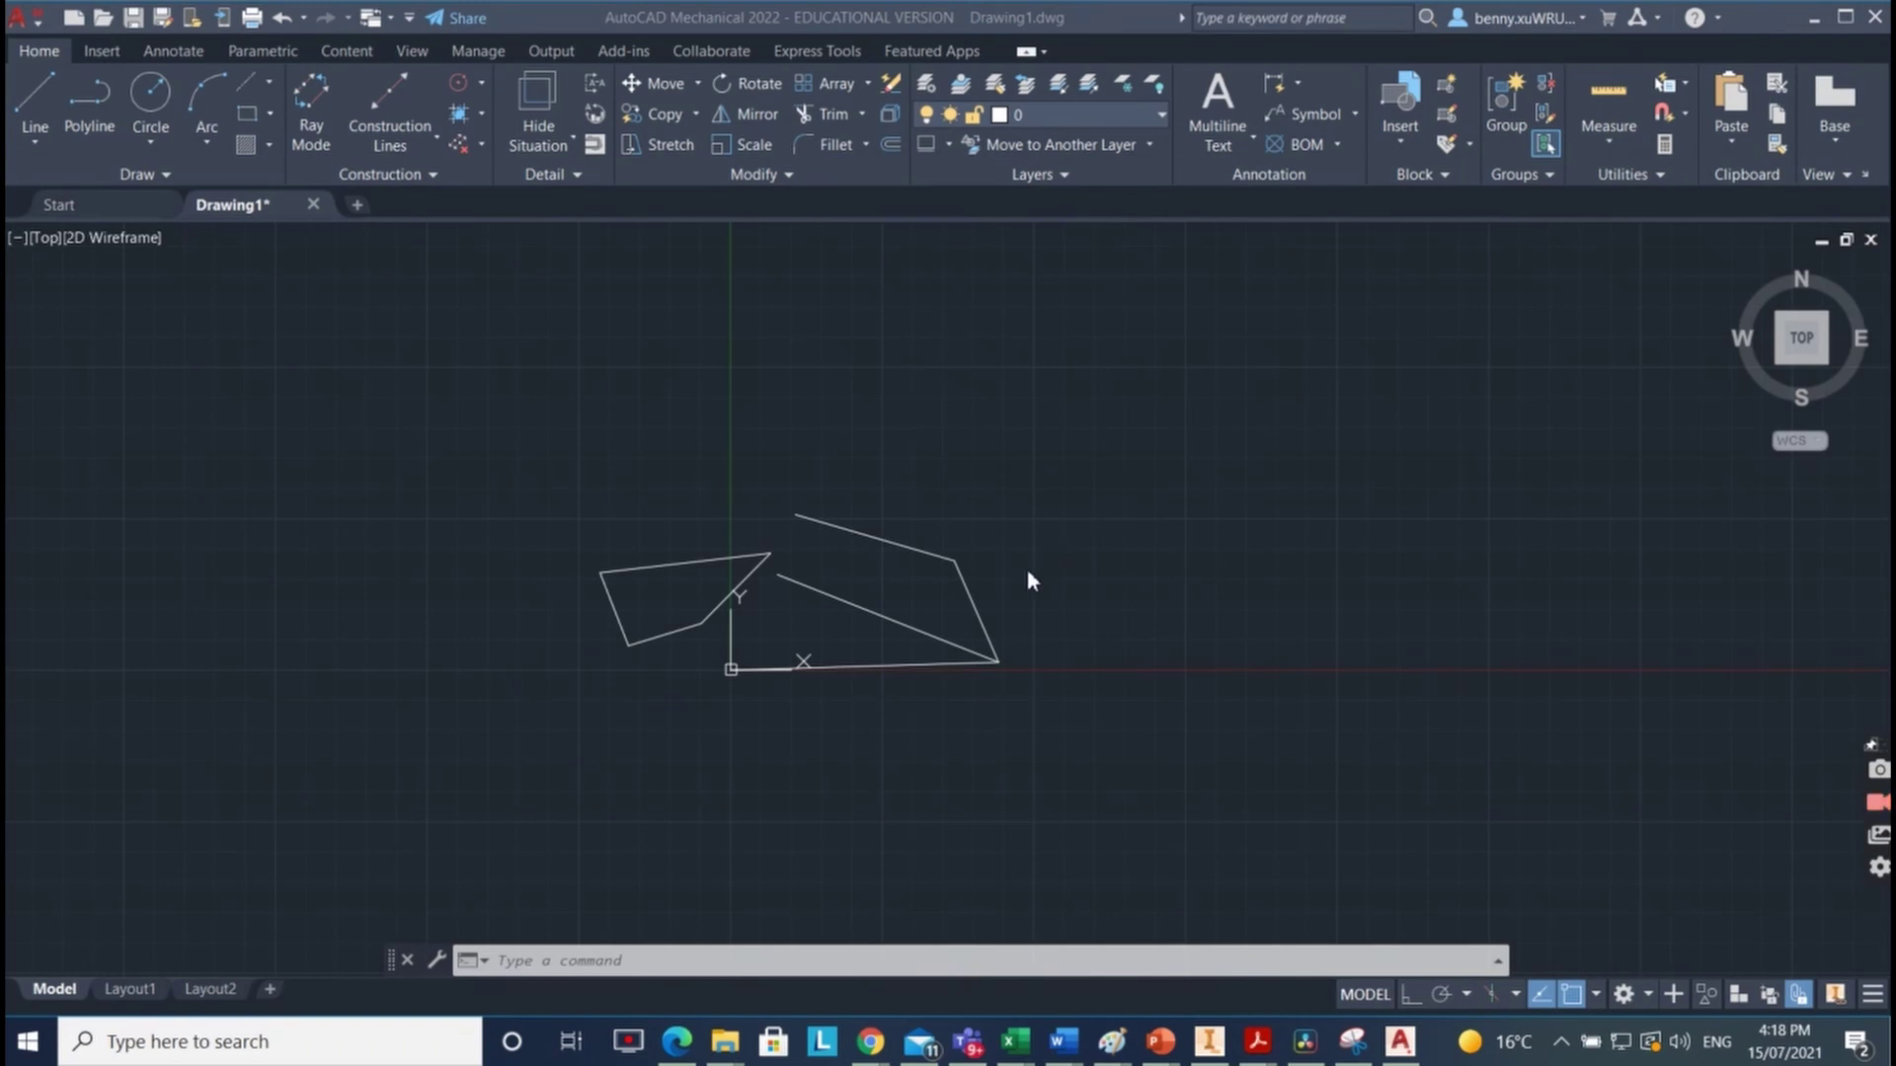
click(1300, 561)
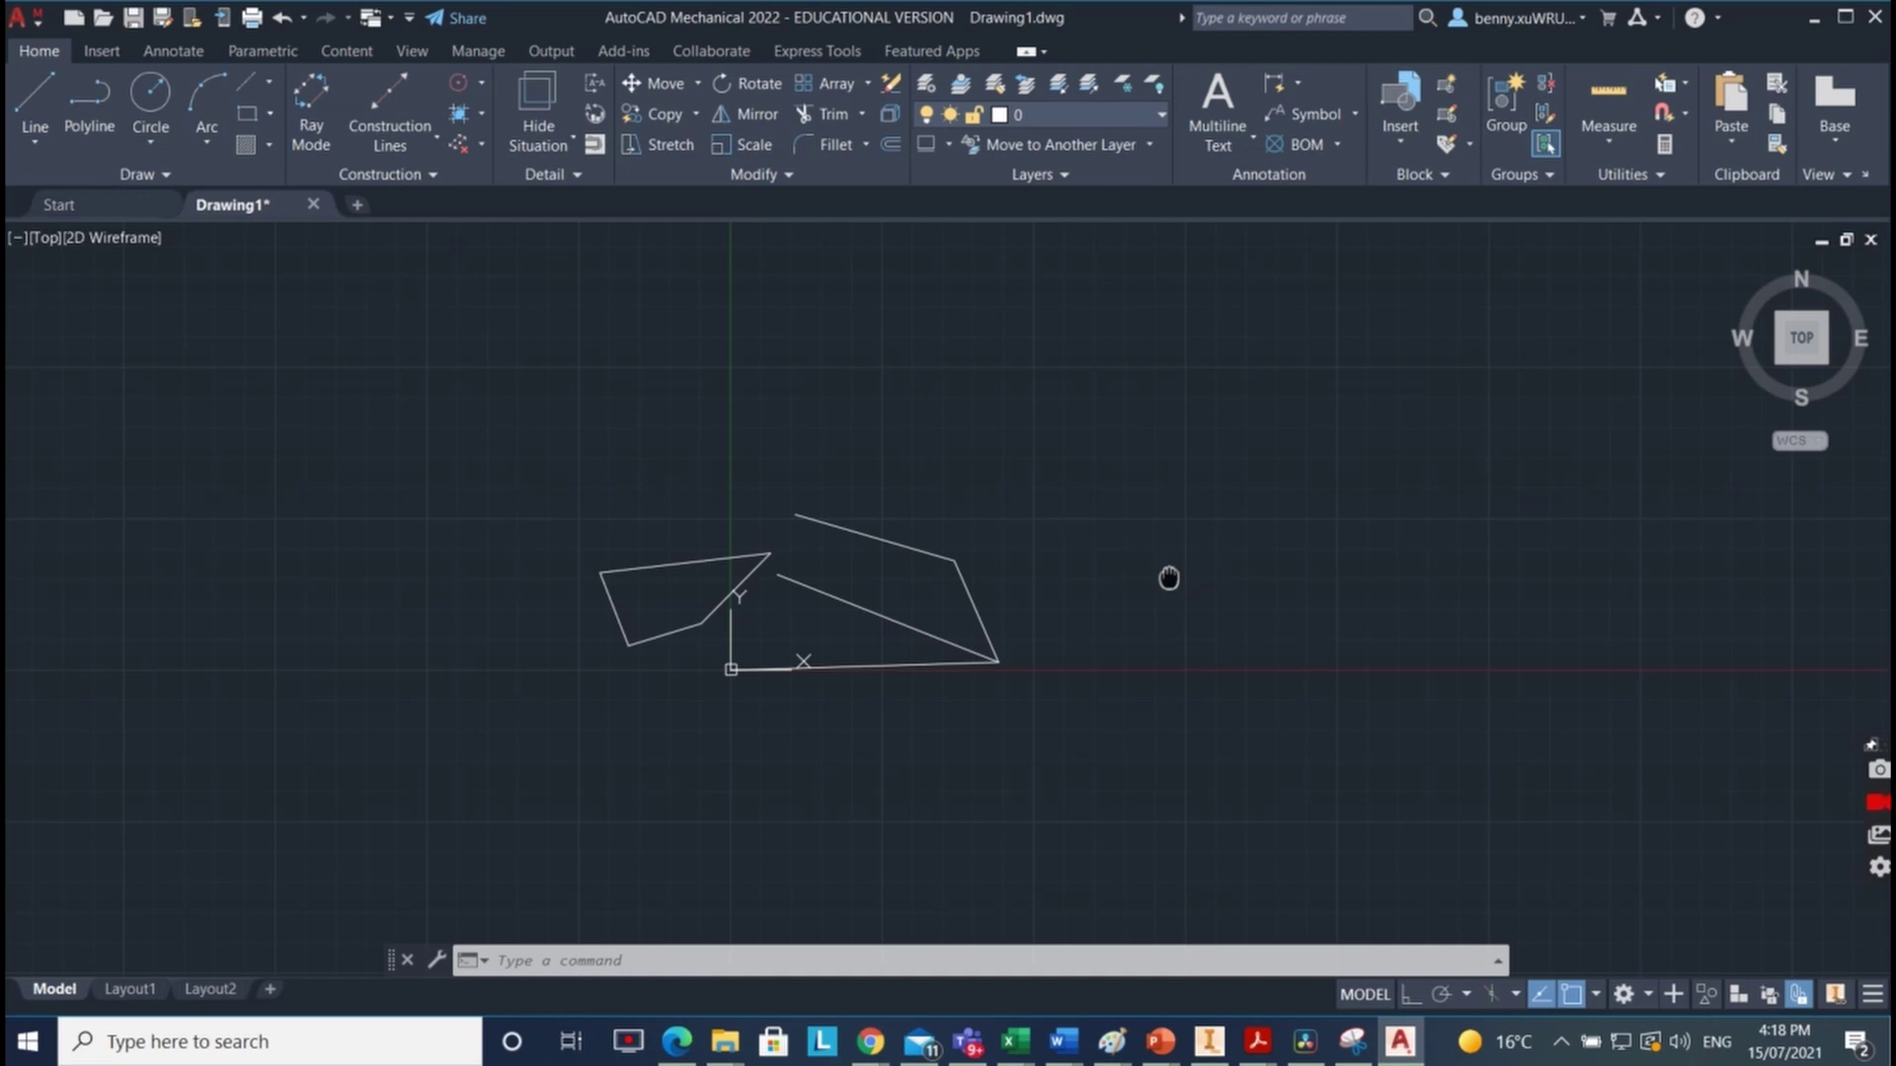
mouse_move(1168, 578)
middle_down()
mouse_move(783, 569)
mouse_move(1140, 612)
mouse_move(817, 589)
mouse_move(582, 802)
middle_up()
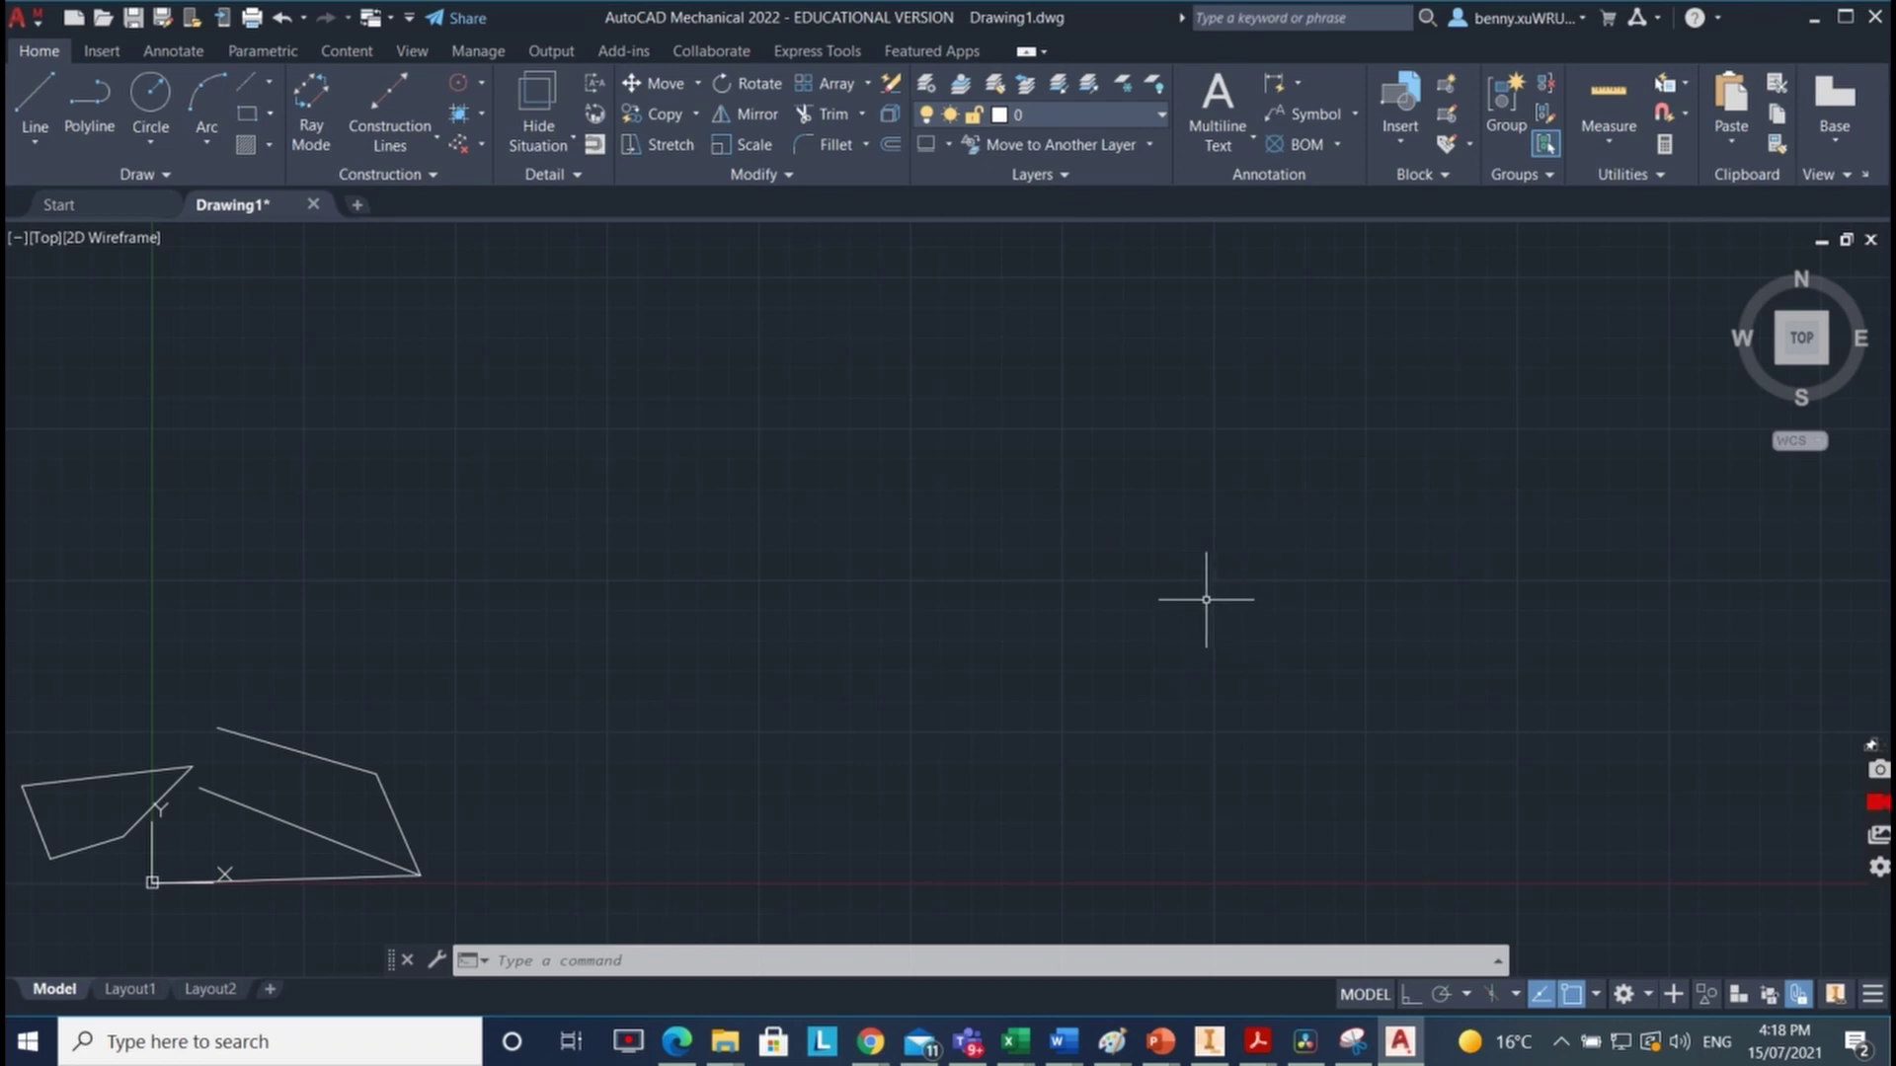
scroll(1206, 599, up, 3)
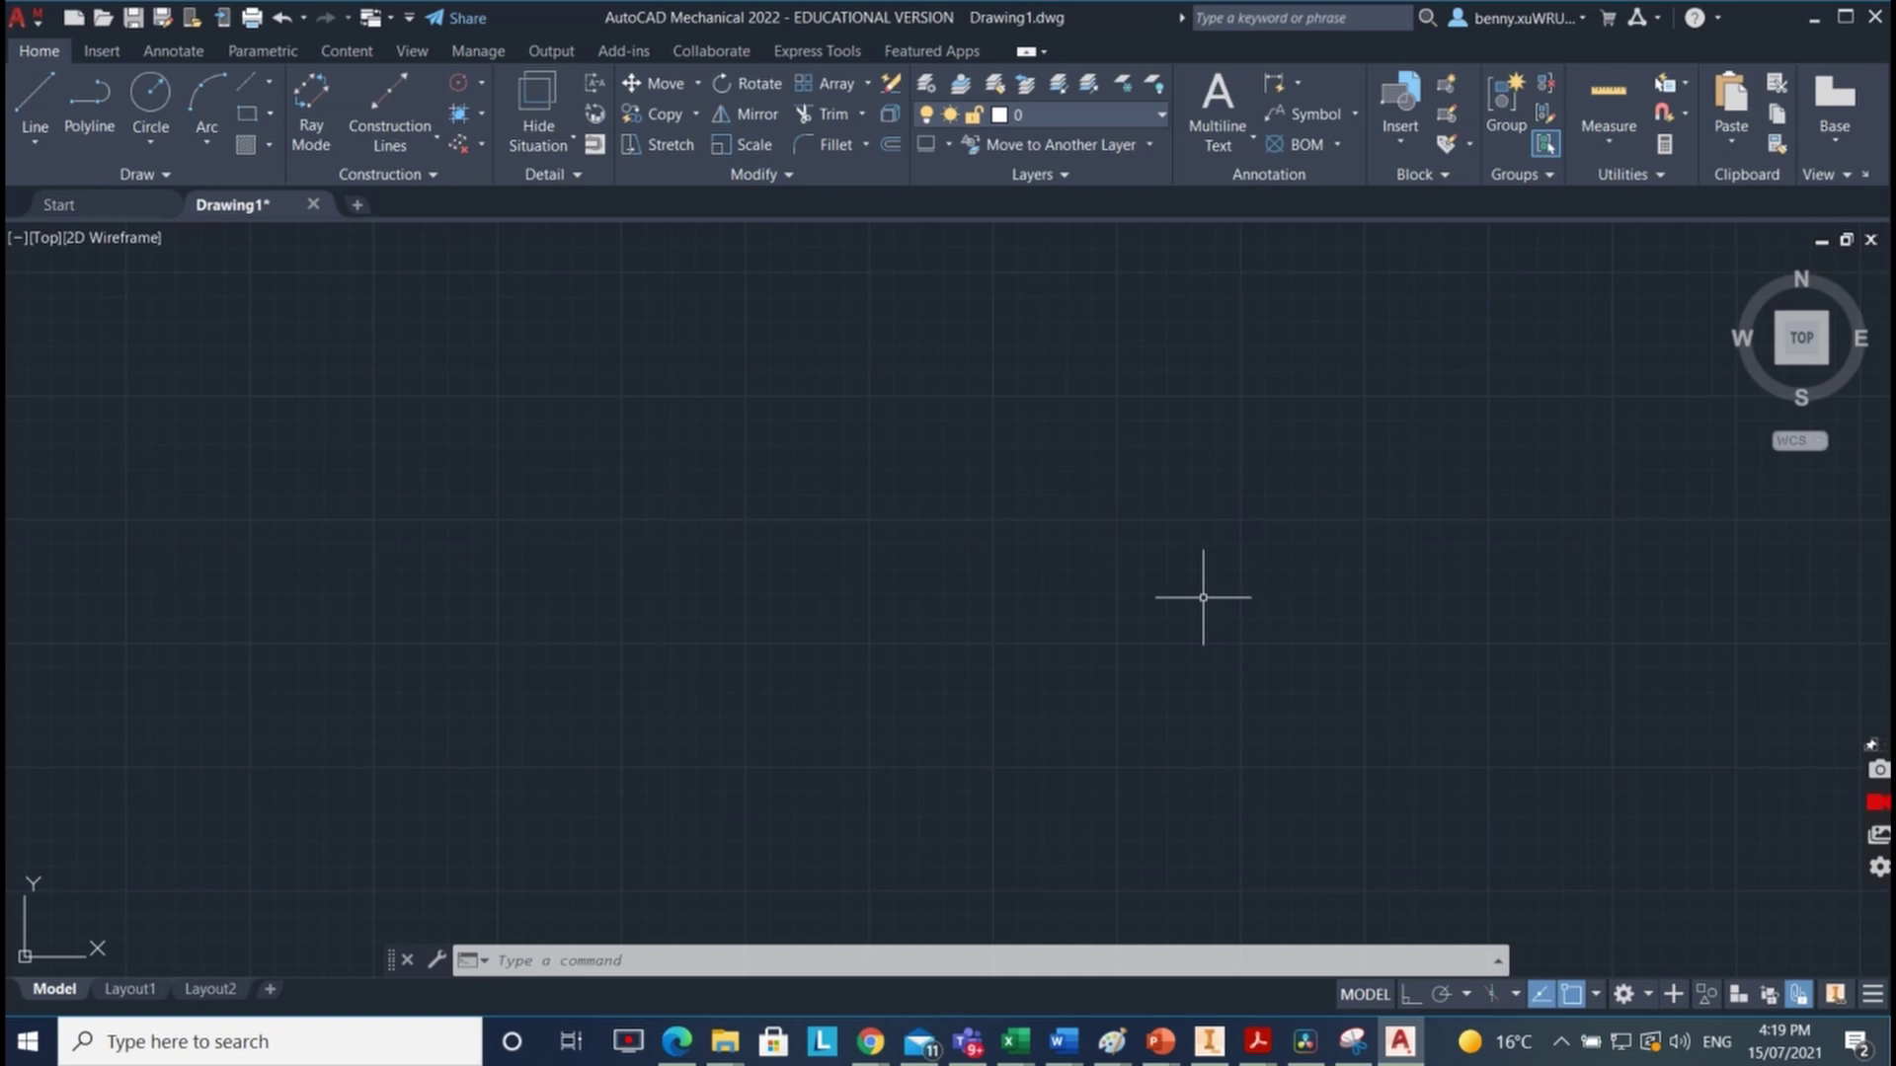
scroll(1203, 597, down, 3)
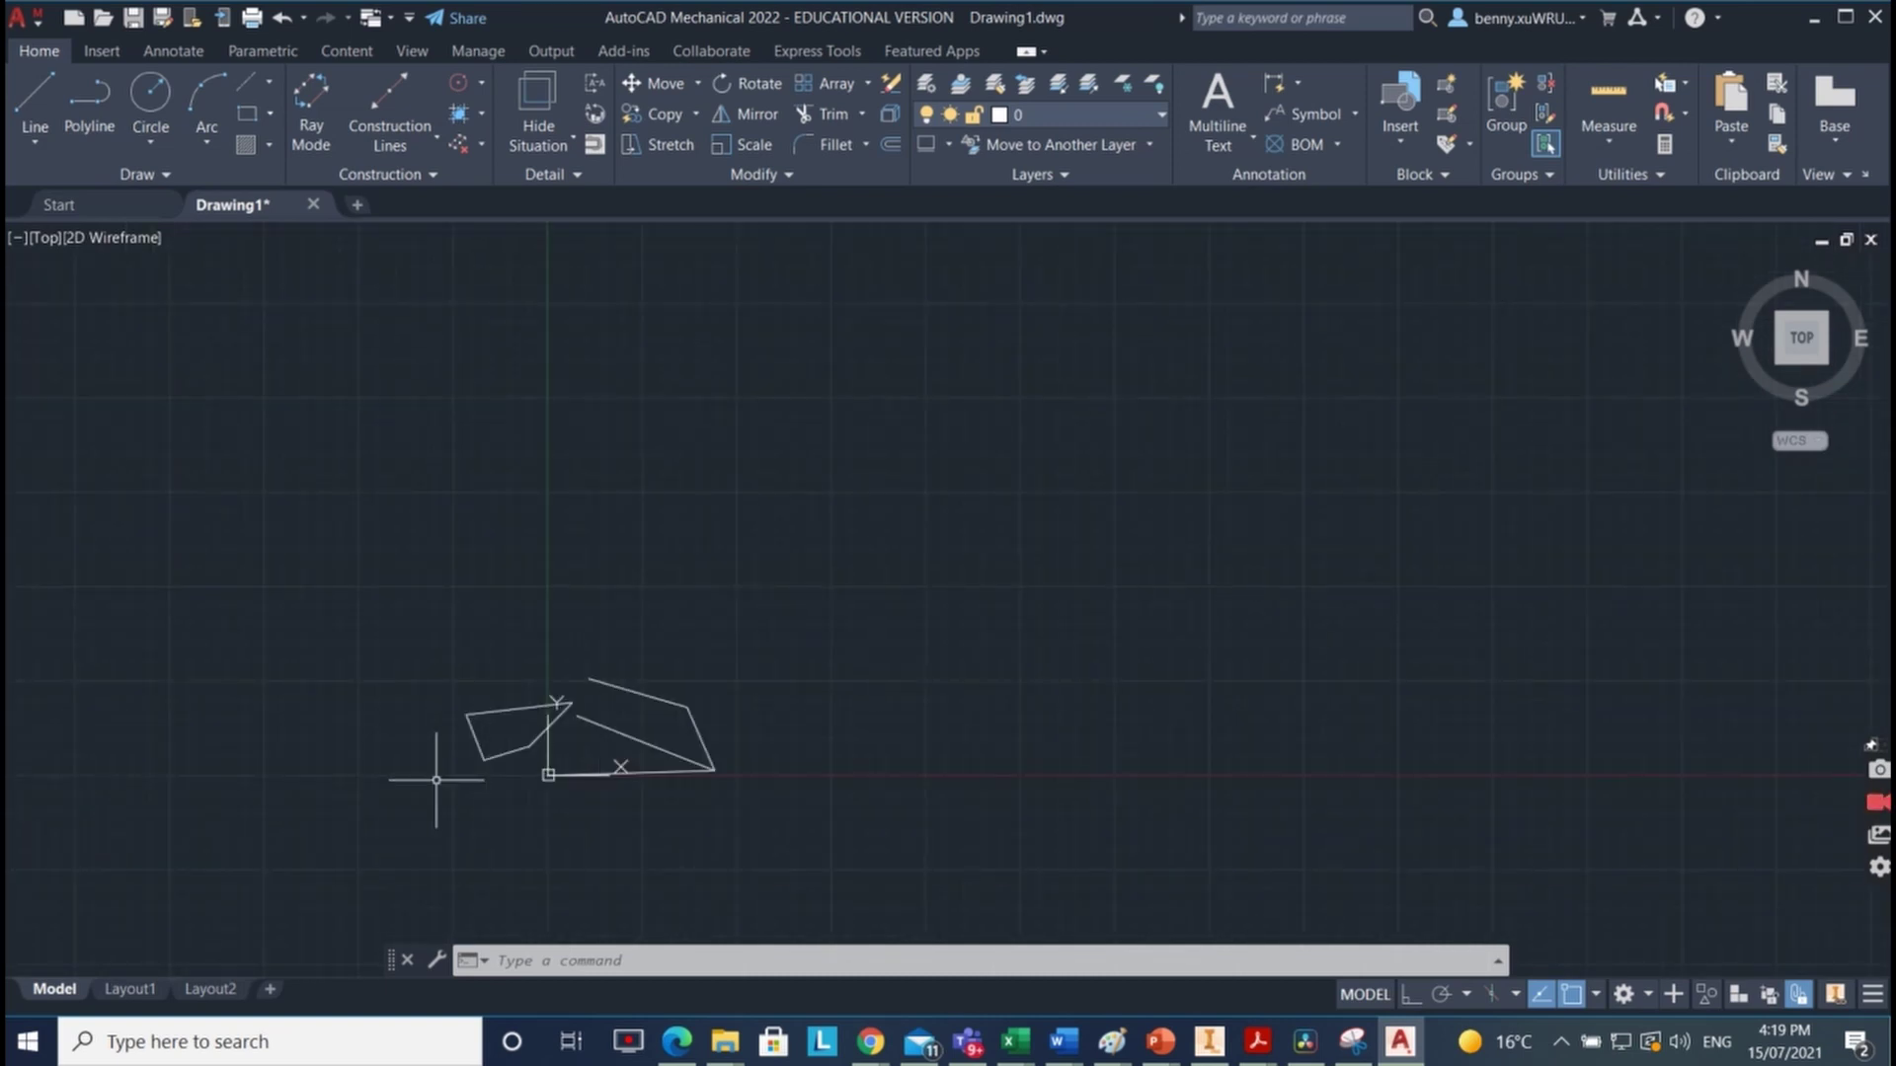
mouse_move(774, 678)
middle_down()
mouse_move(1240, 494)
mouse_move(1392, 465)
mouse_move(939, 514)
mouse_move(508, 666)
mouse_move(474, 742)
middle_up()
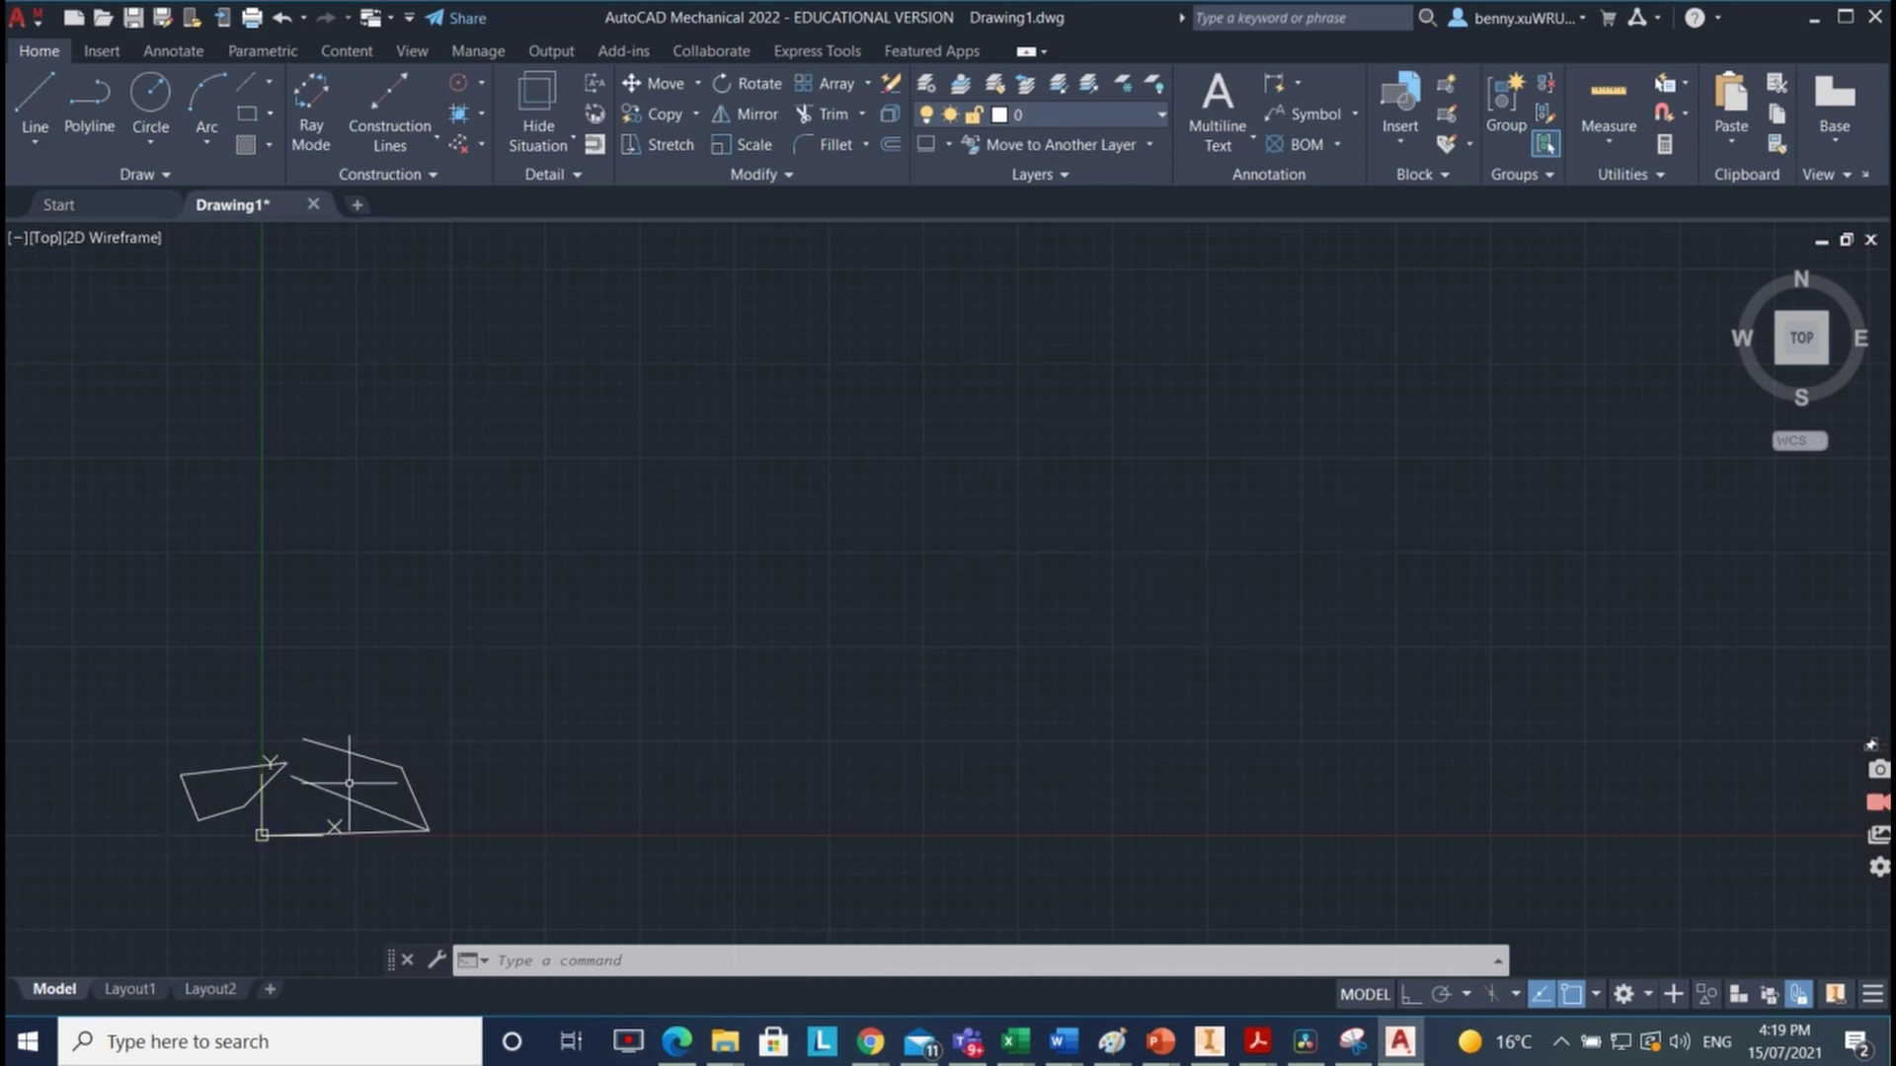
scroll(349, 782, up, 8)
scroll(346, 787, down, 4)
mouse_move(347, 786)
middle_down()
mouse_move(1401, 463)
mouse_move(1231, 458)
mouse_move(992, 516)
middle_up()
scroll(1434, 445, down, 2)
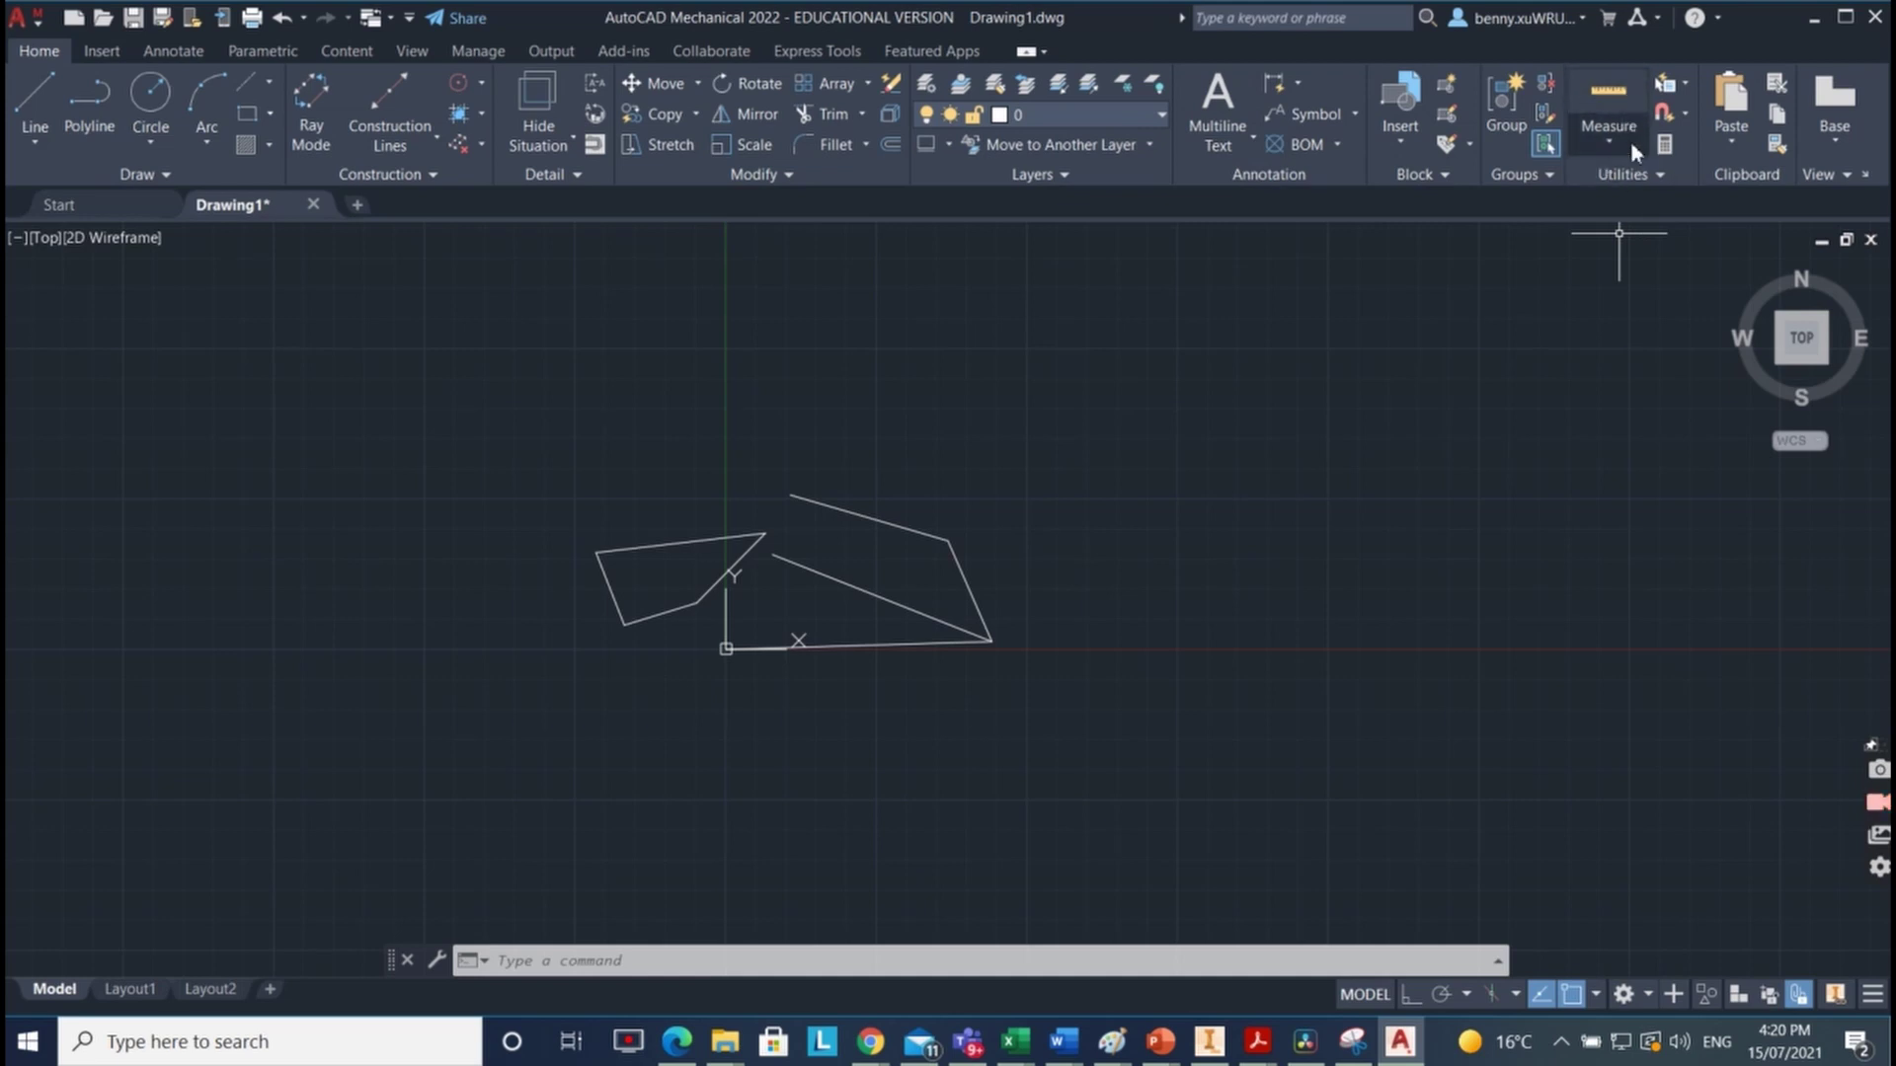
Step: Draw a Symmetrical Line with a slanted centerline in the empty area beyond the open chain and one segment mirrored across it
click(31, 140)
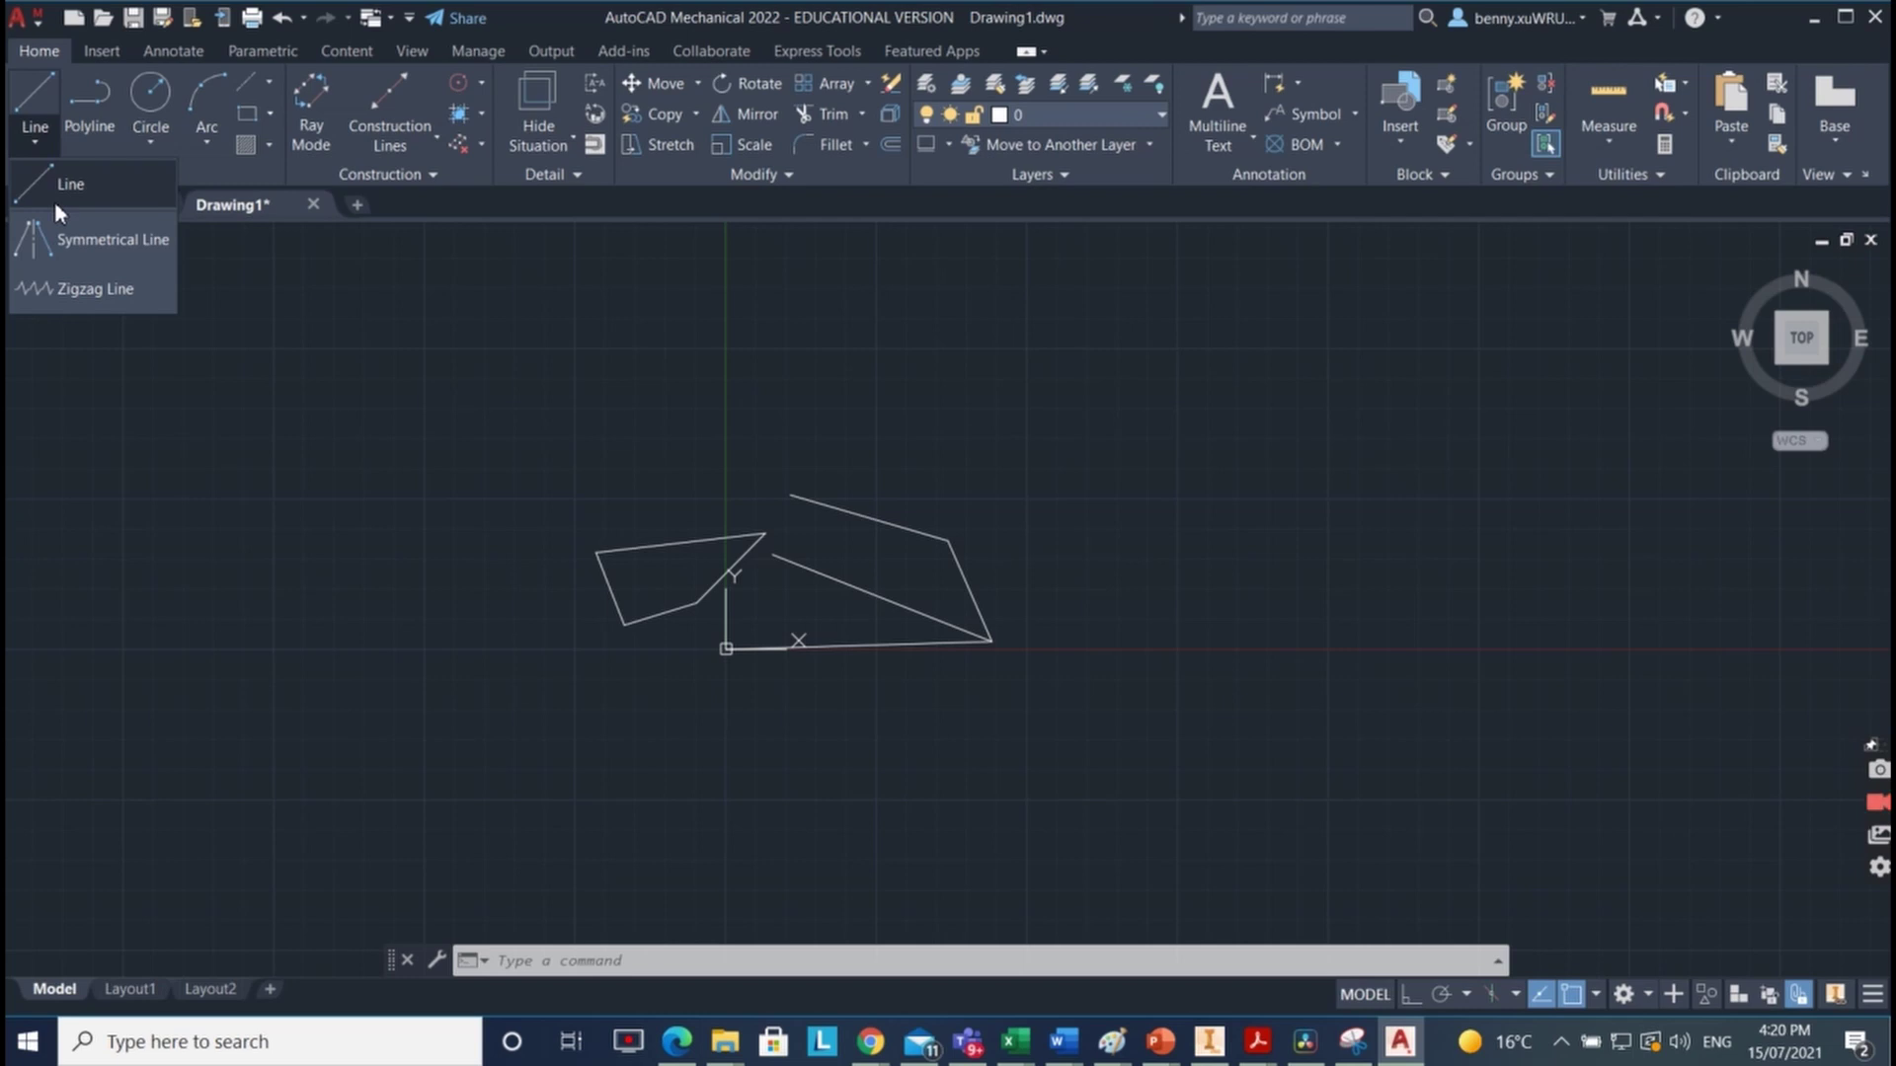
click(105, 241)
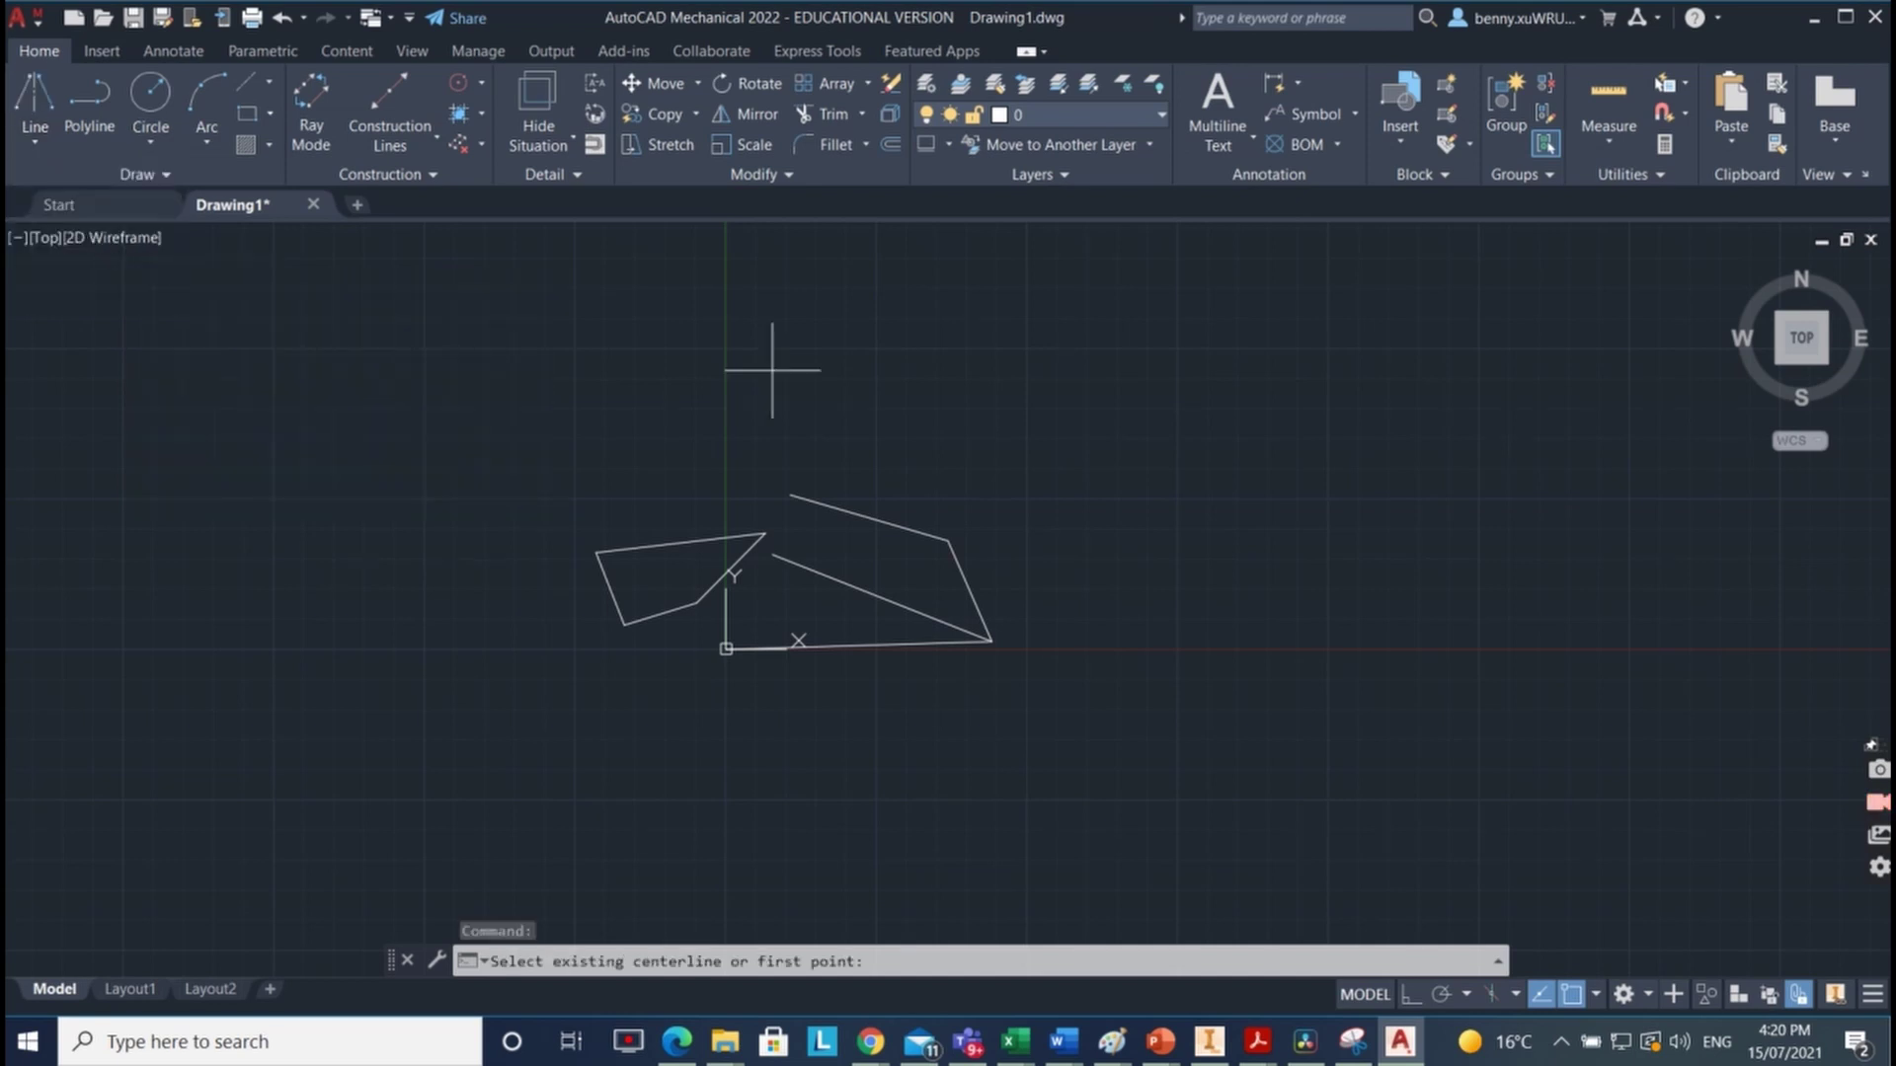
click(1233, 308)
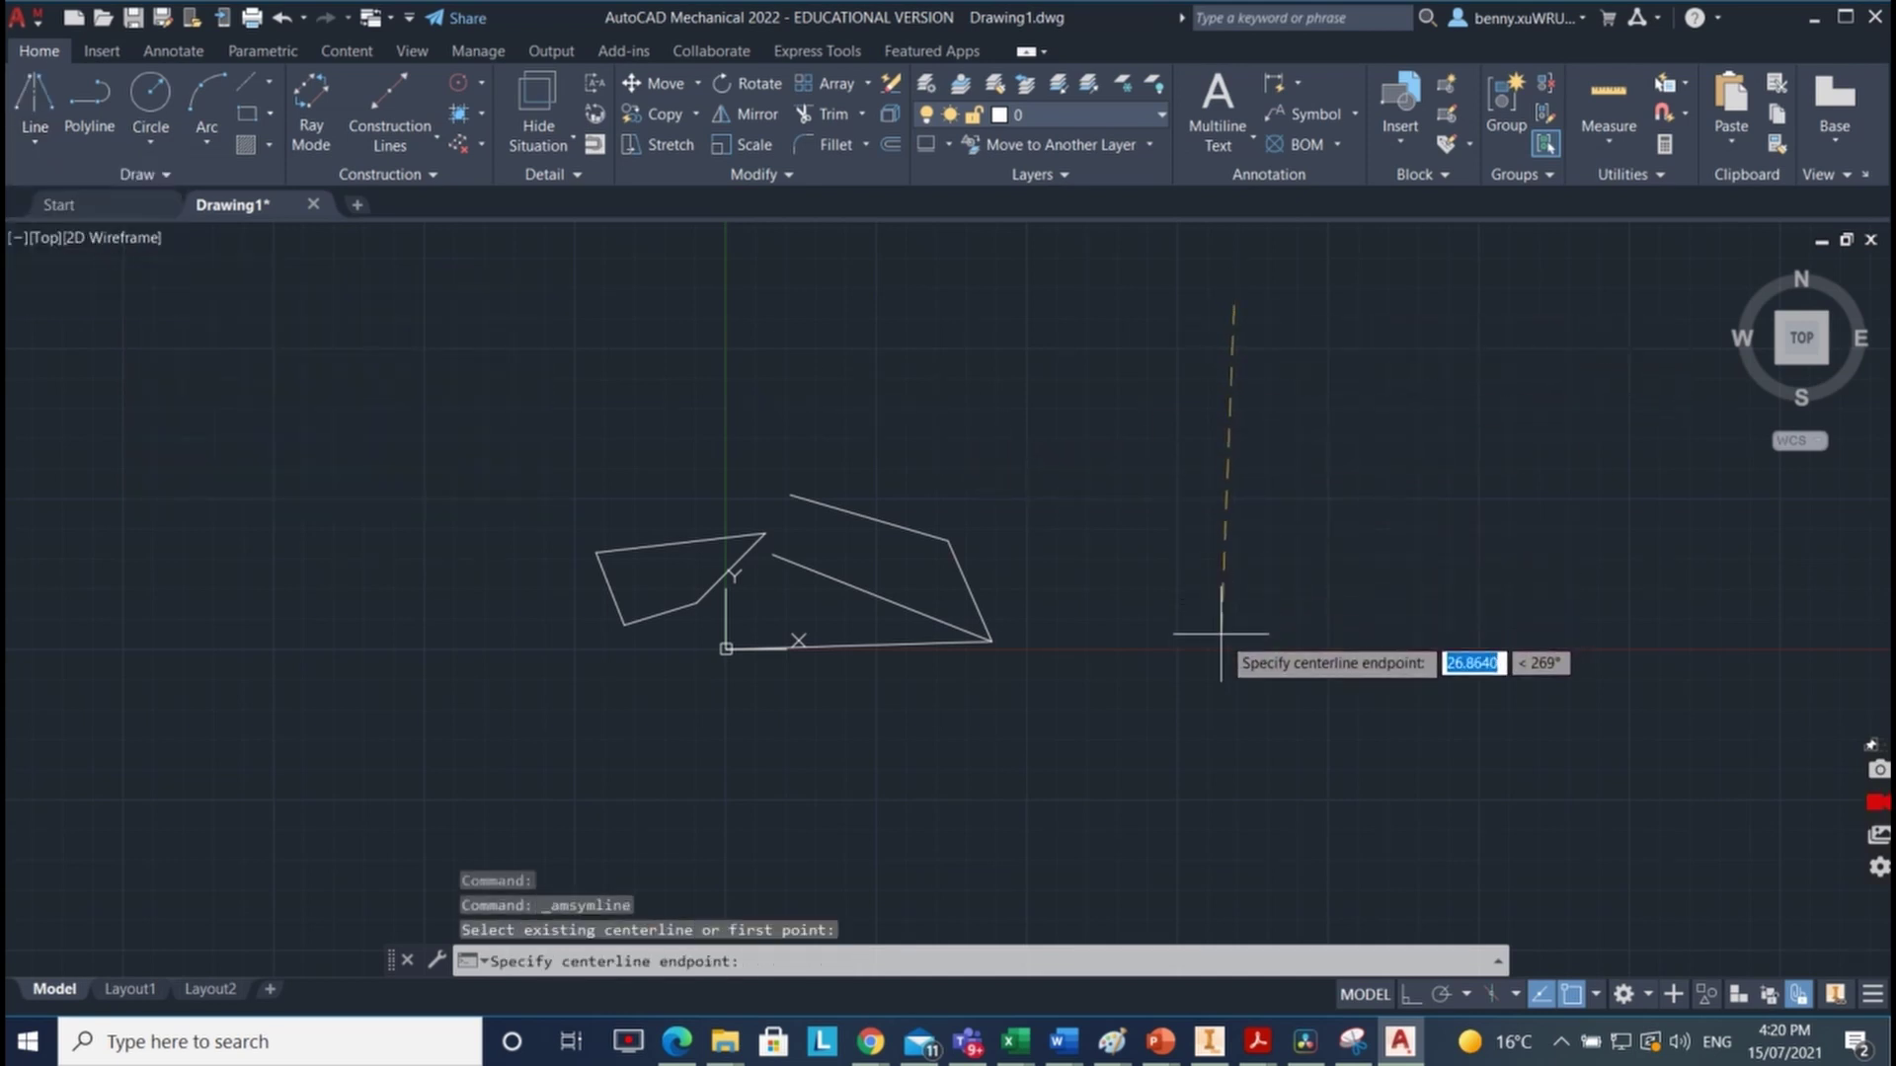
click(1130, 610)
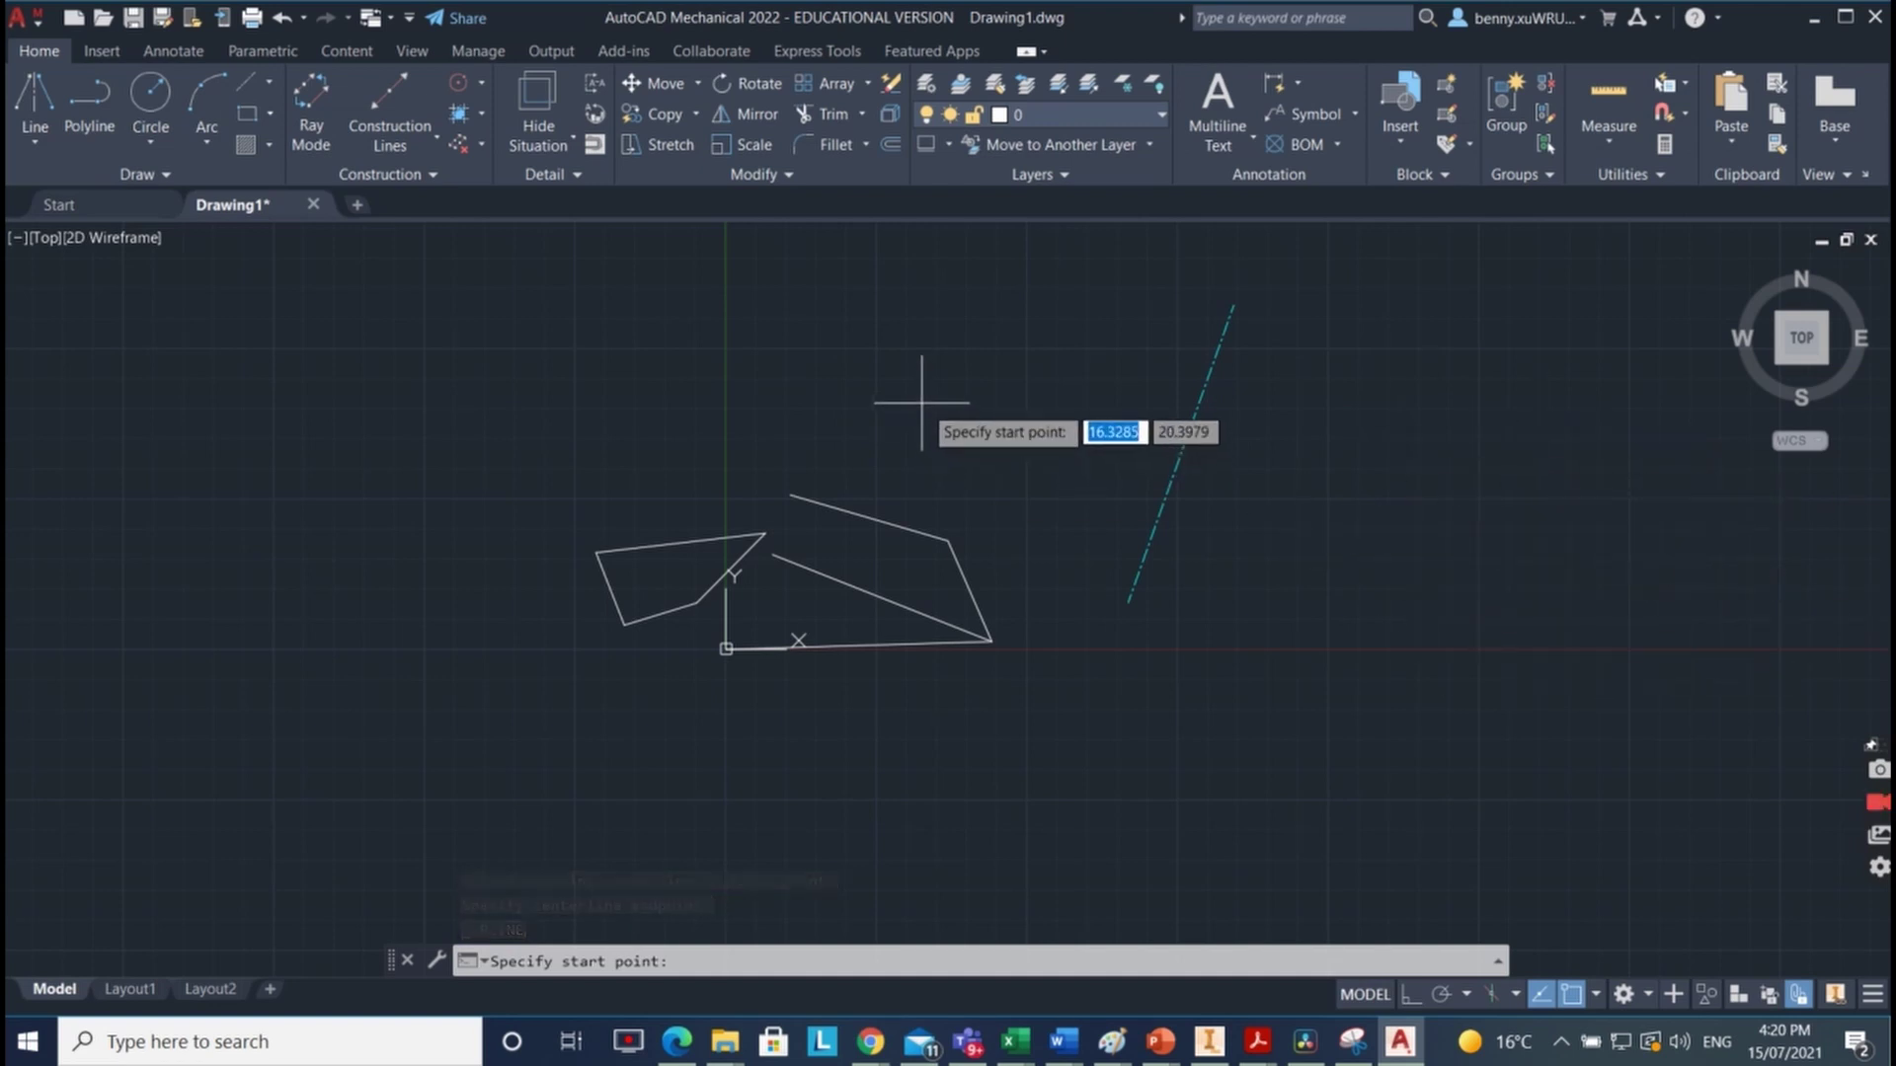
click(887, 422)
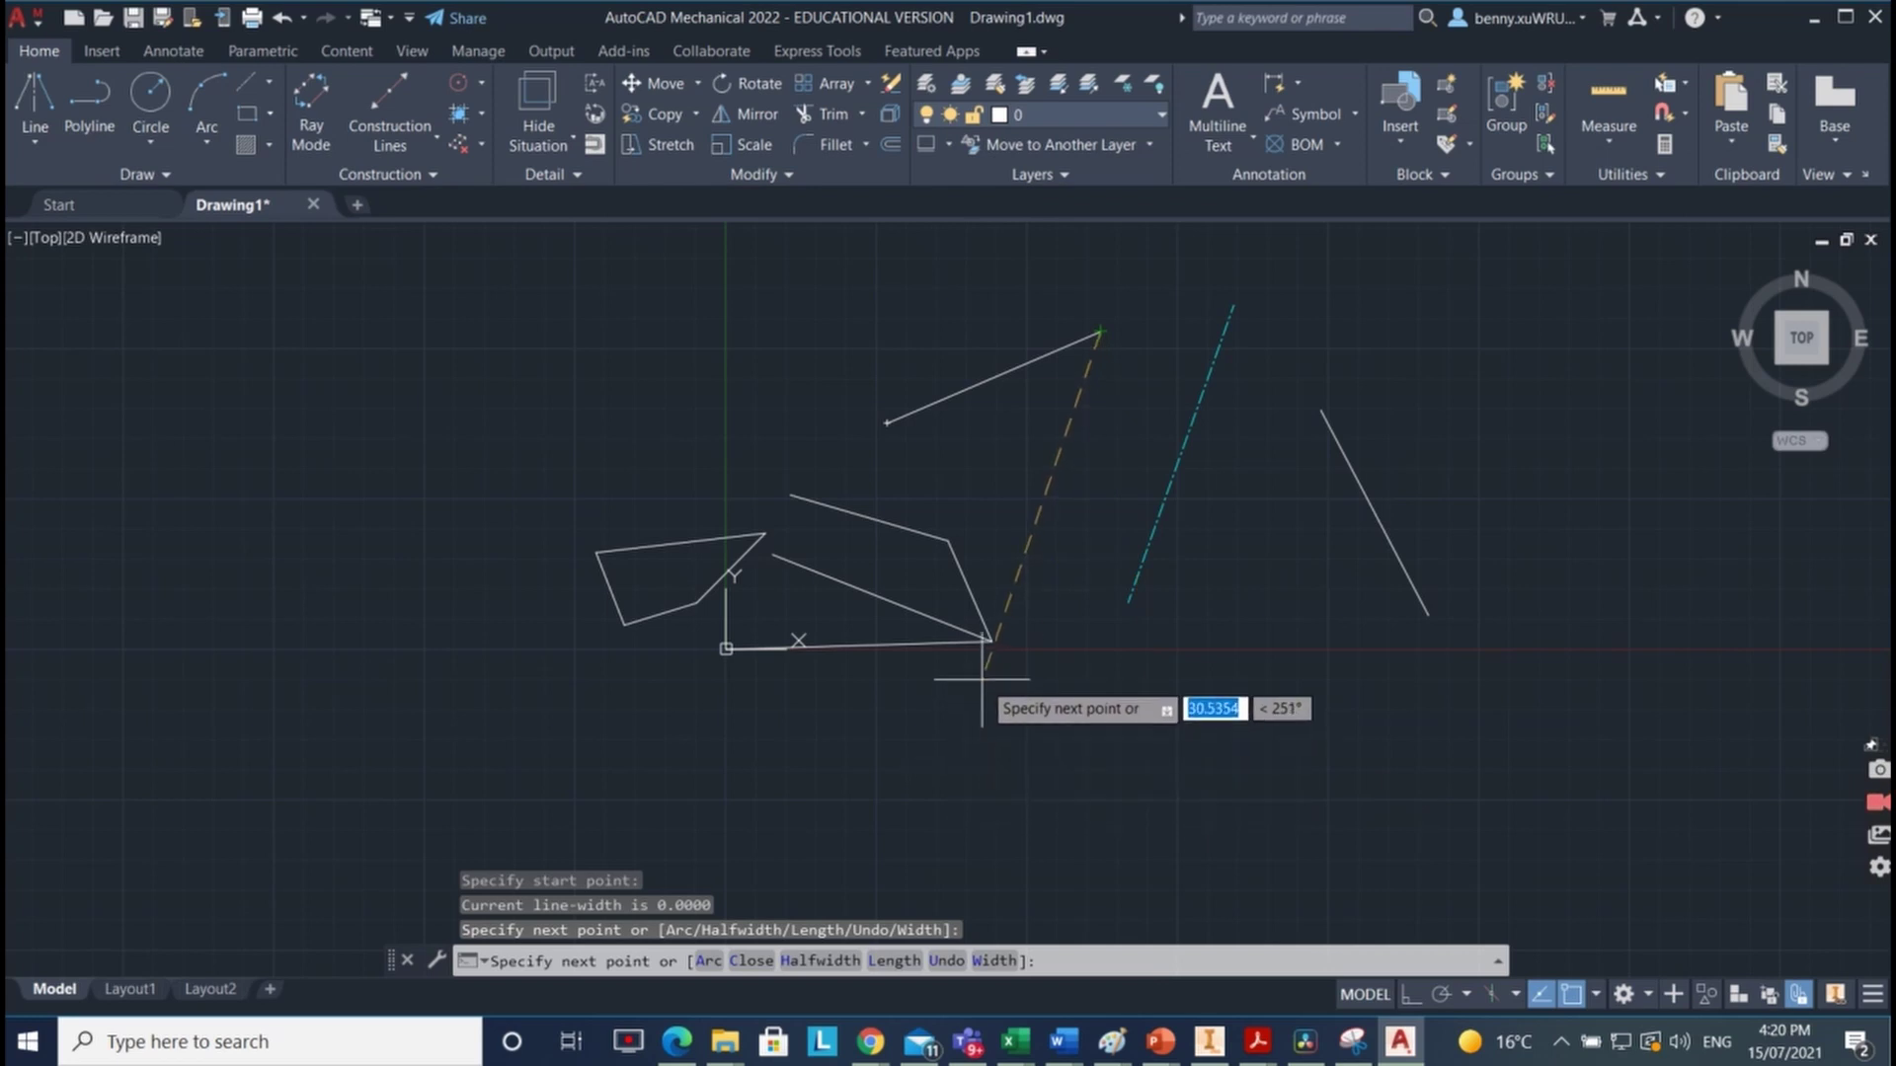
key(Return)
click(1062, 415)
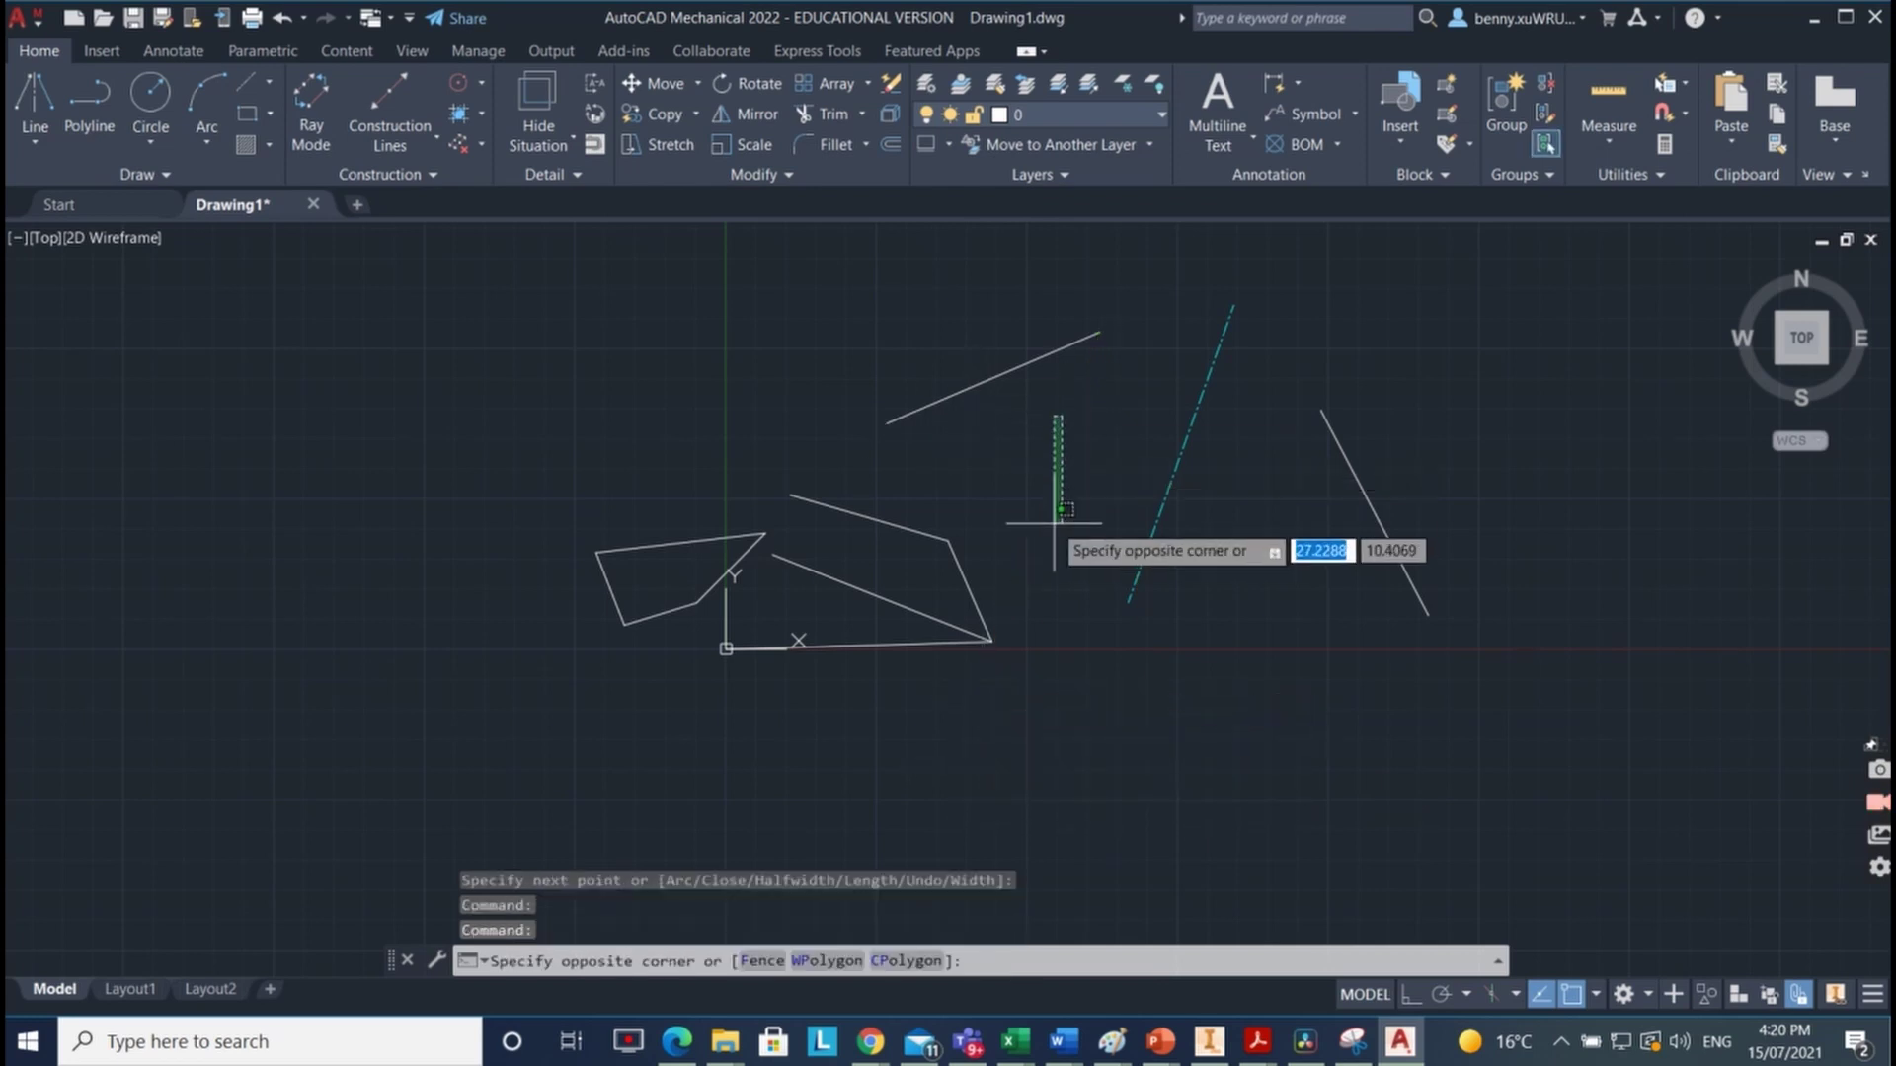
click(1057, 542)
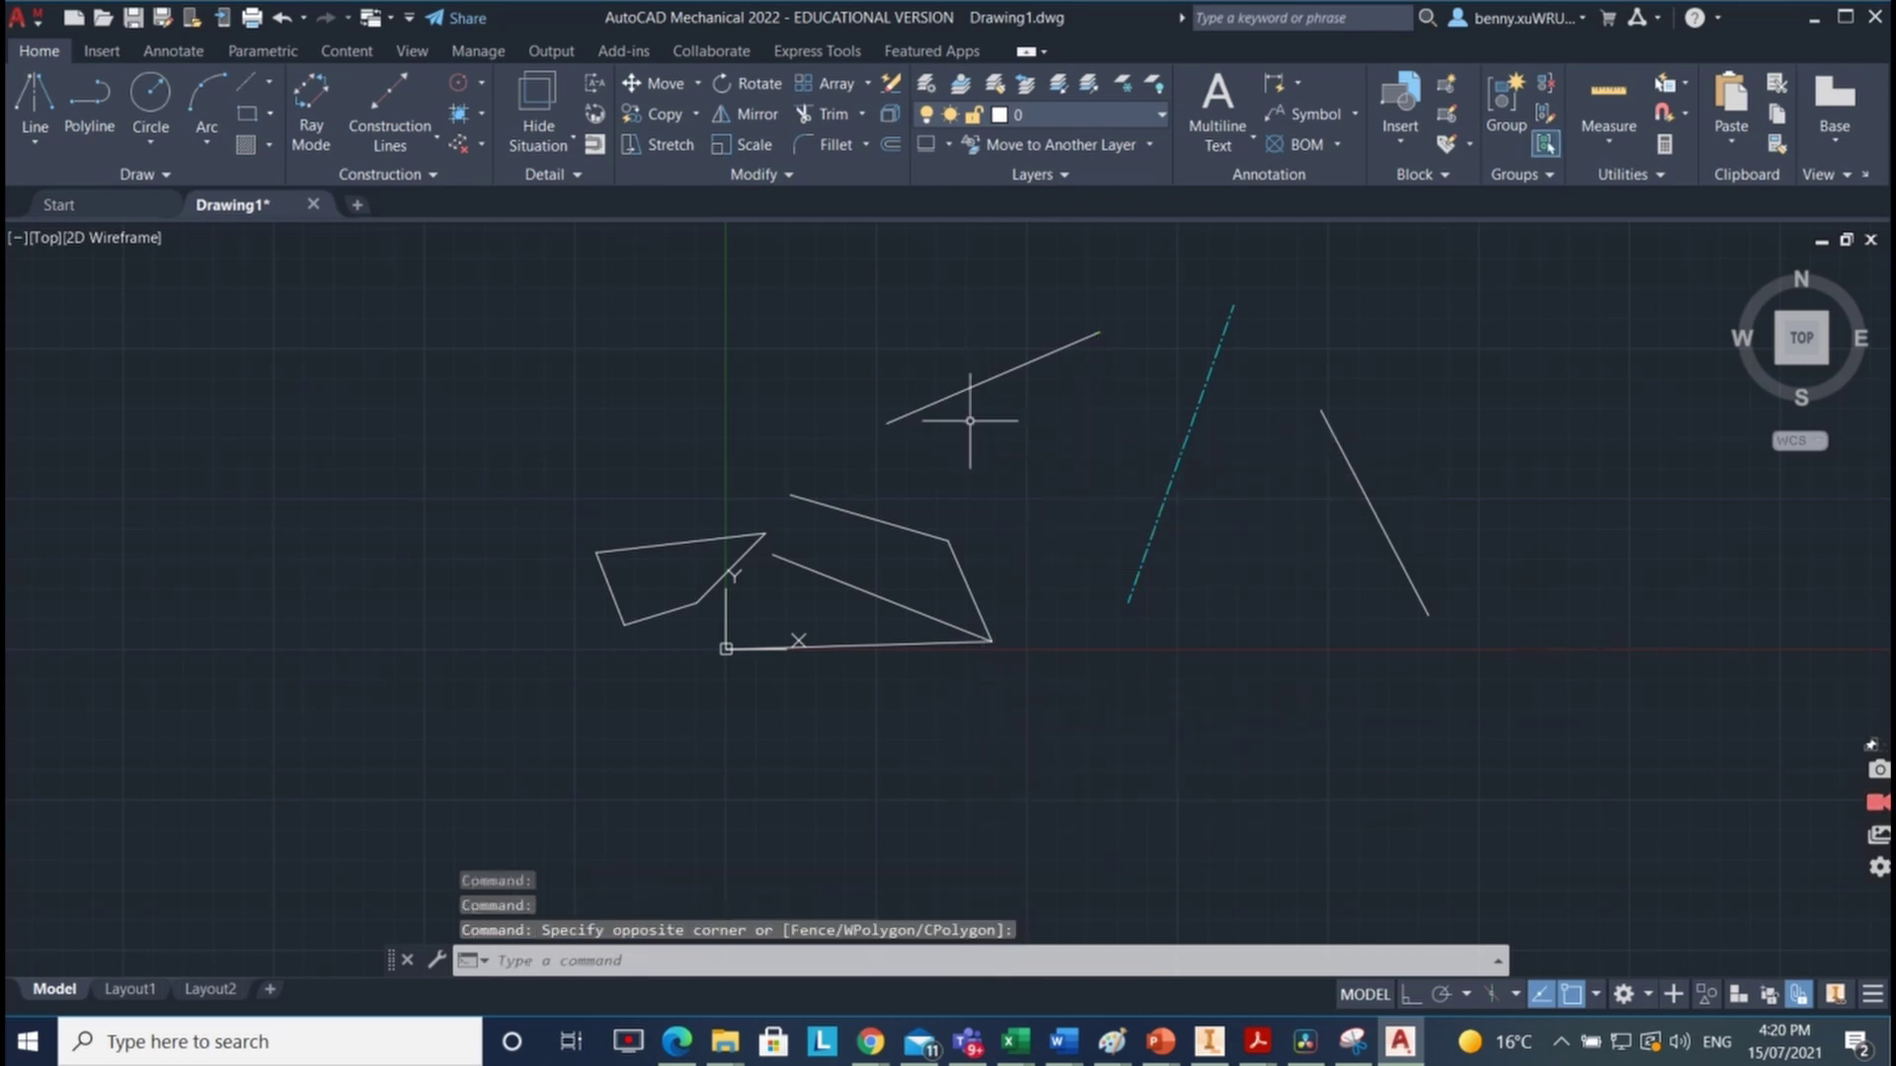
Step: Draw a multi-segment Symmetrical Line about the existing slanted centerline, joining the ends of the two mirrored lines, and undo it
click(33, 95)
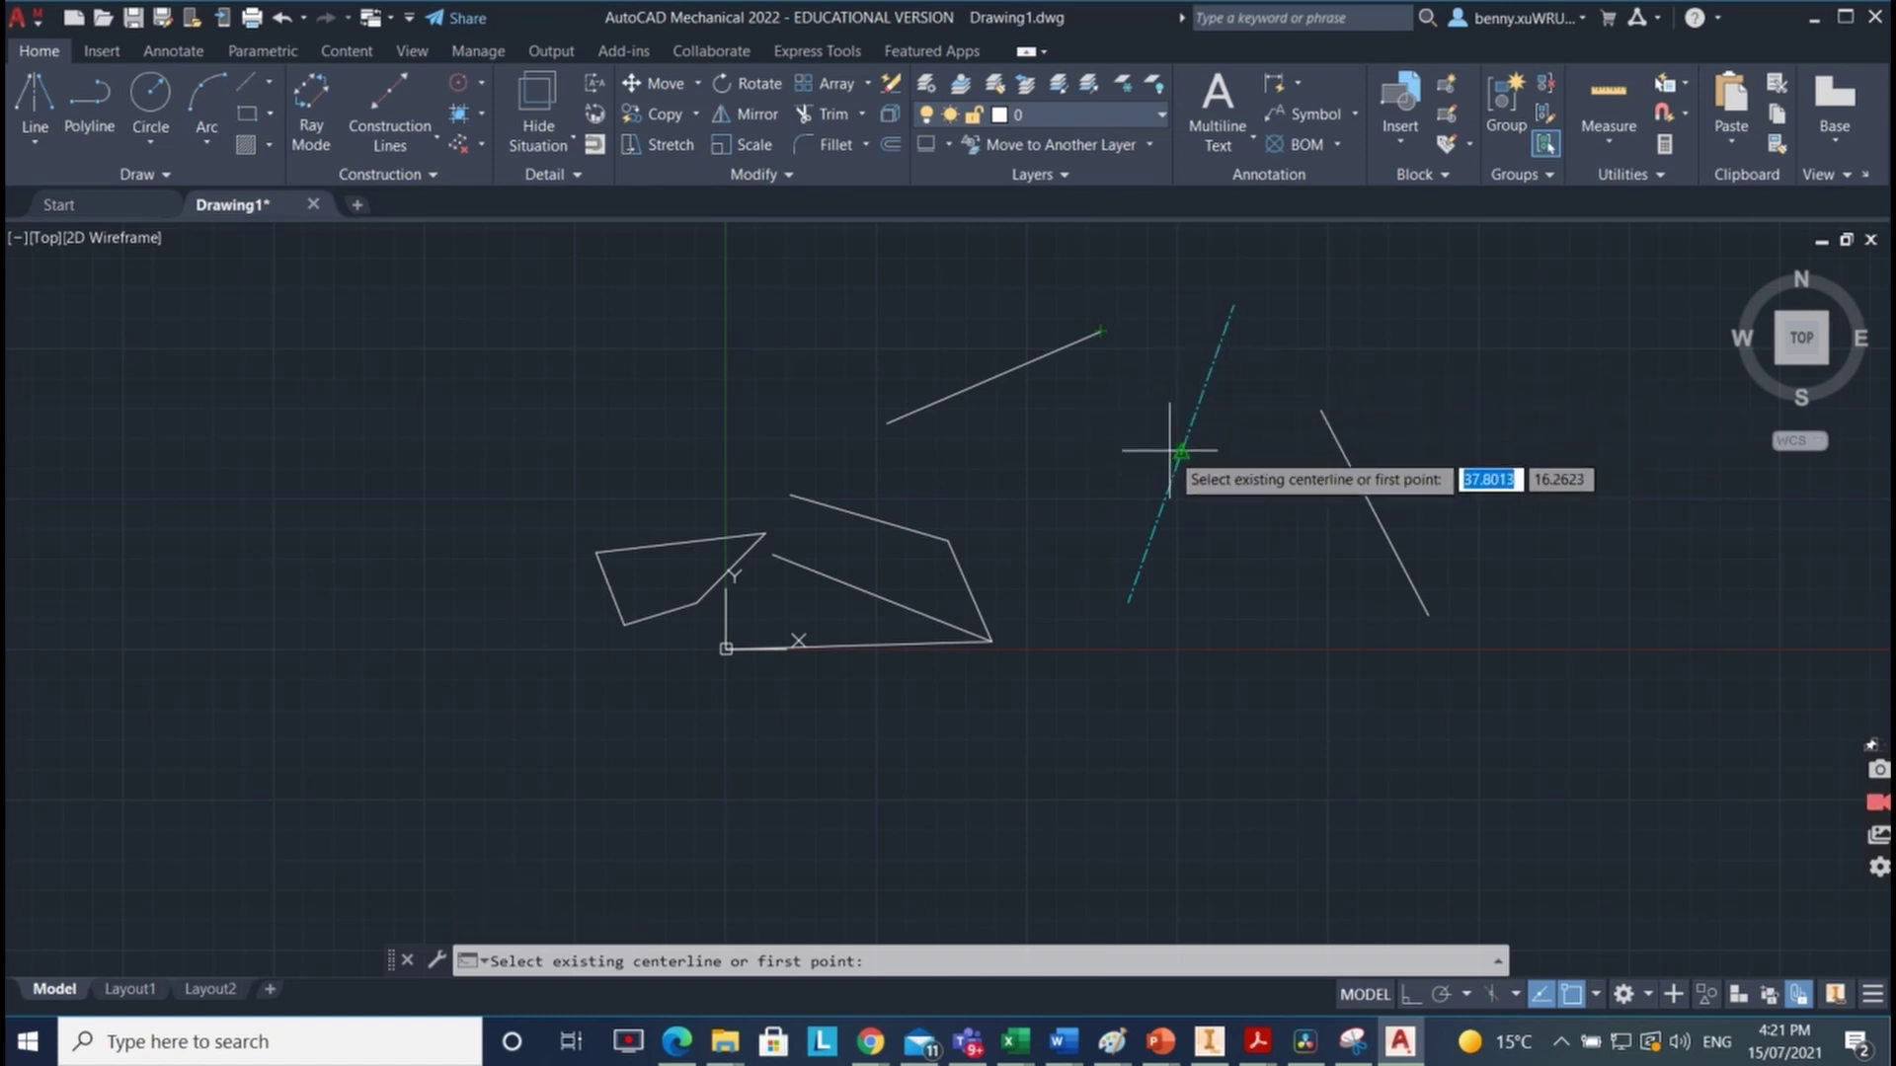
click(1130, 601)
click(1128, 806)
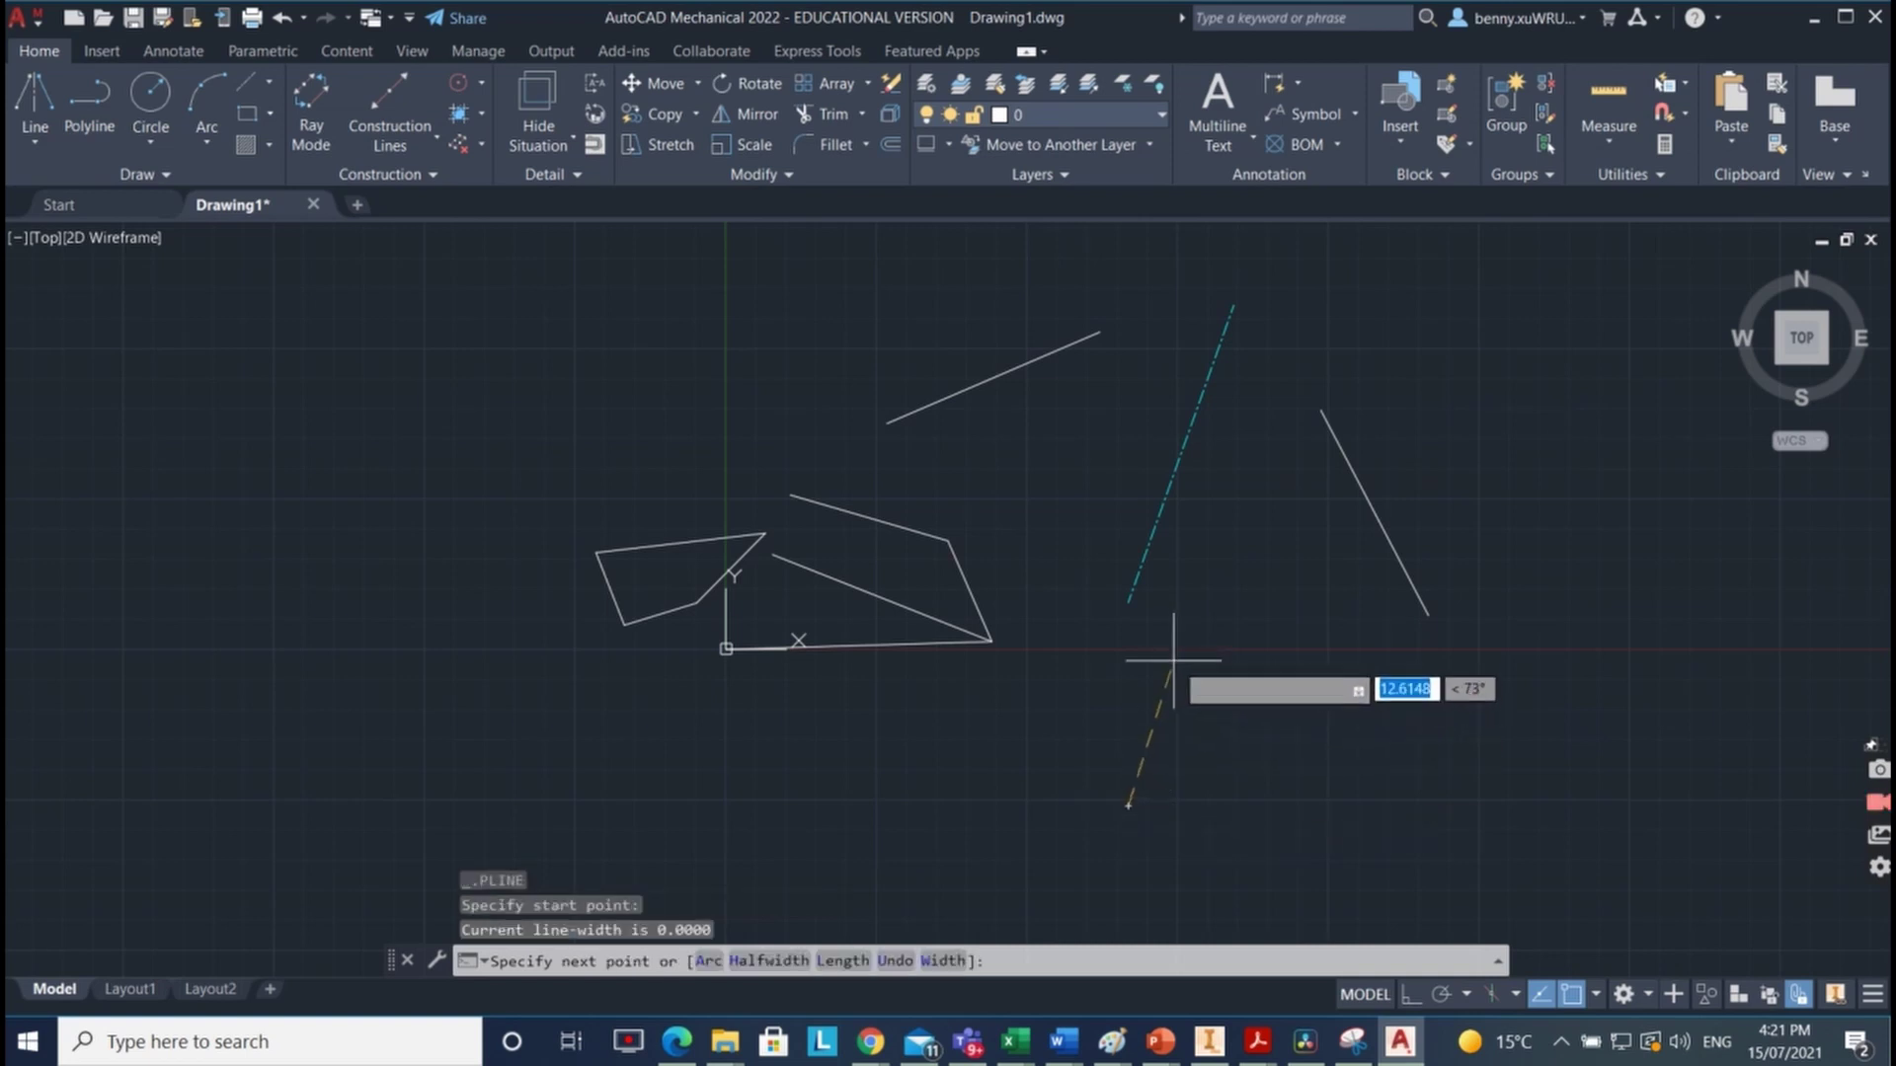
click(1127, 607)
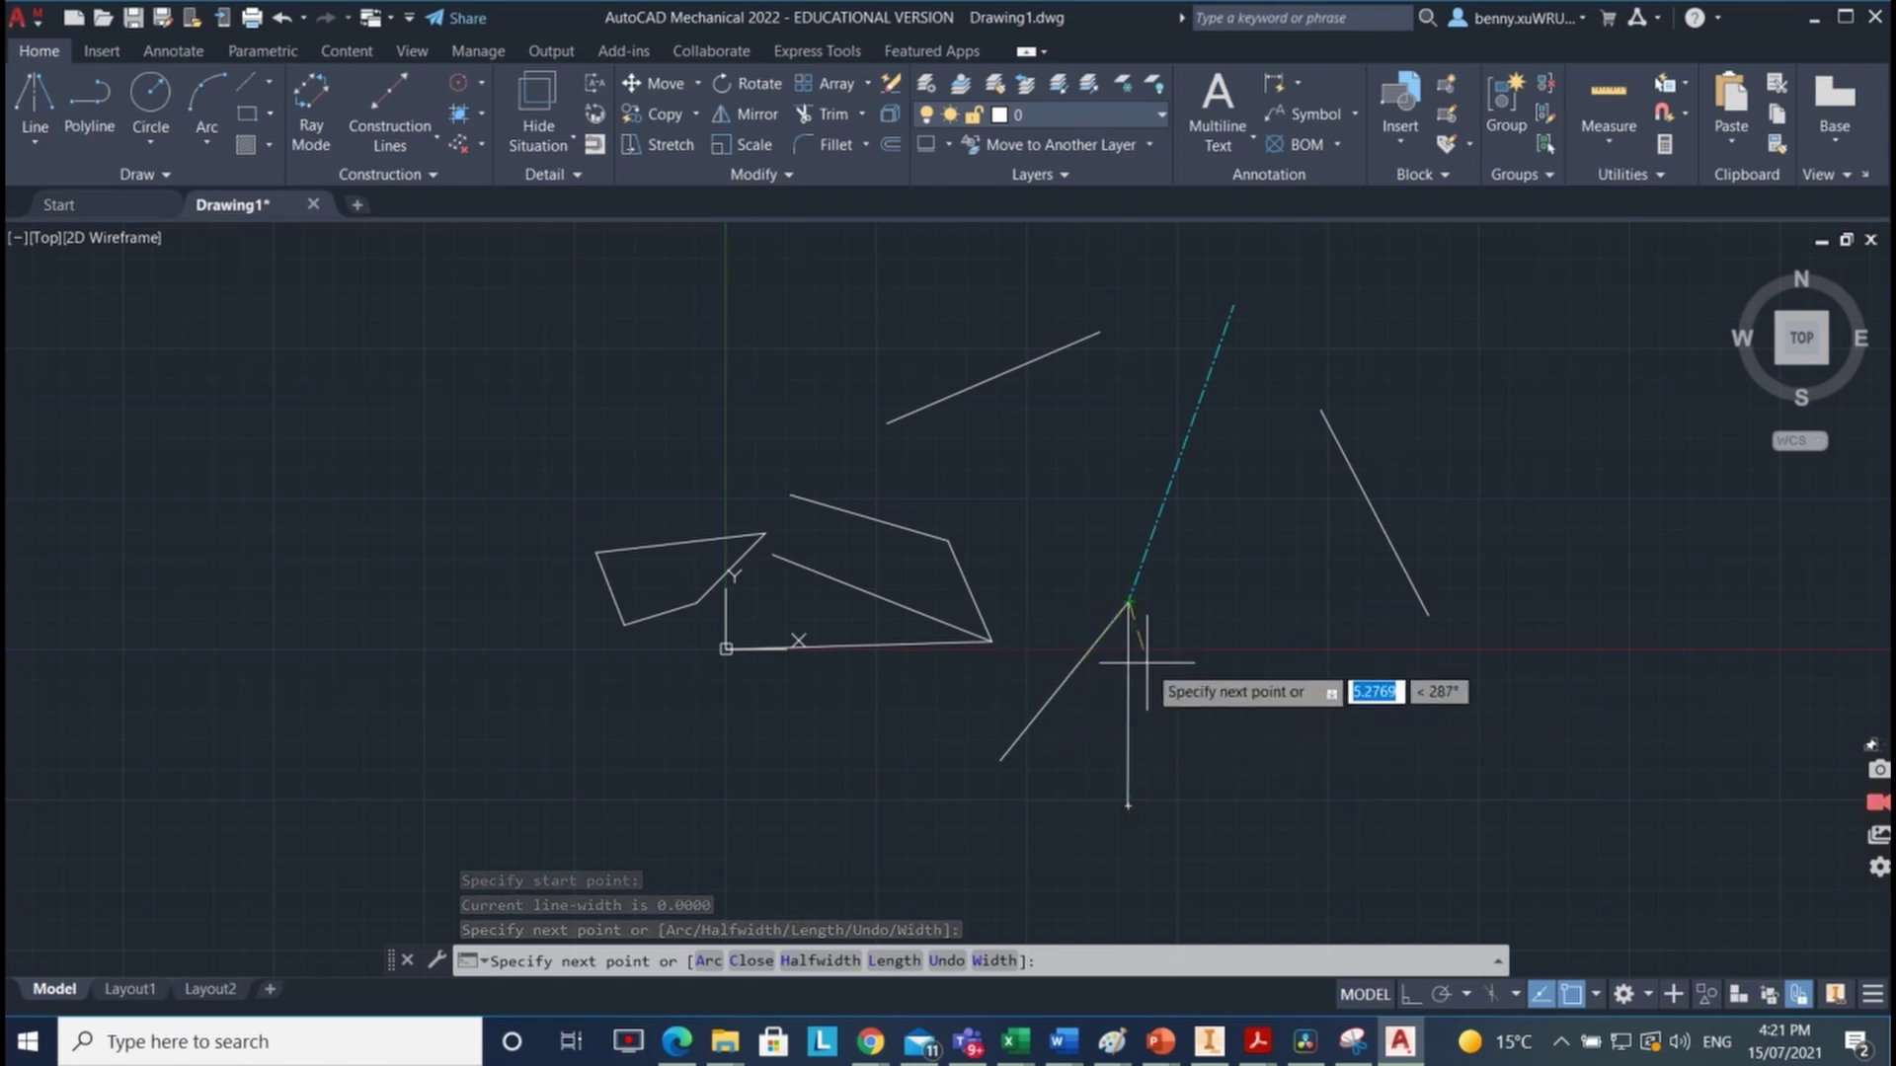
click(1259, 444)
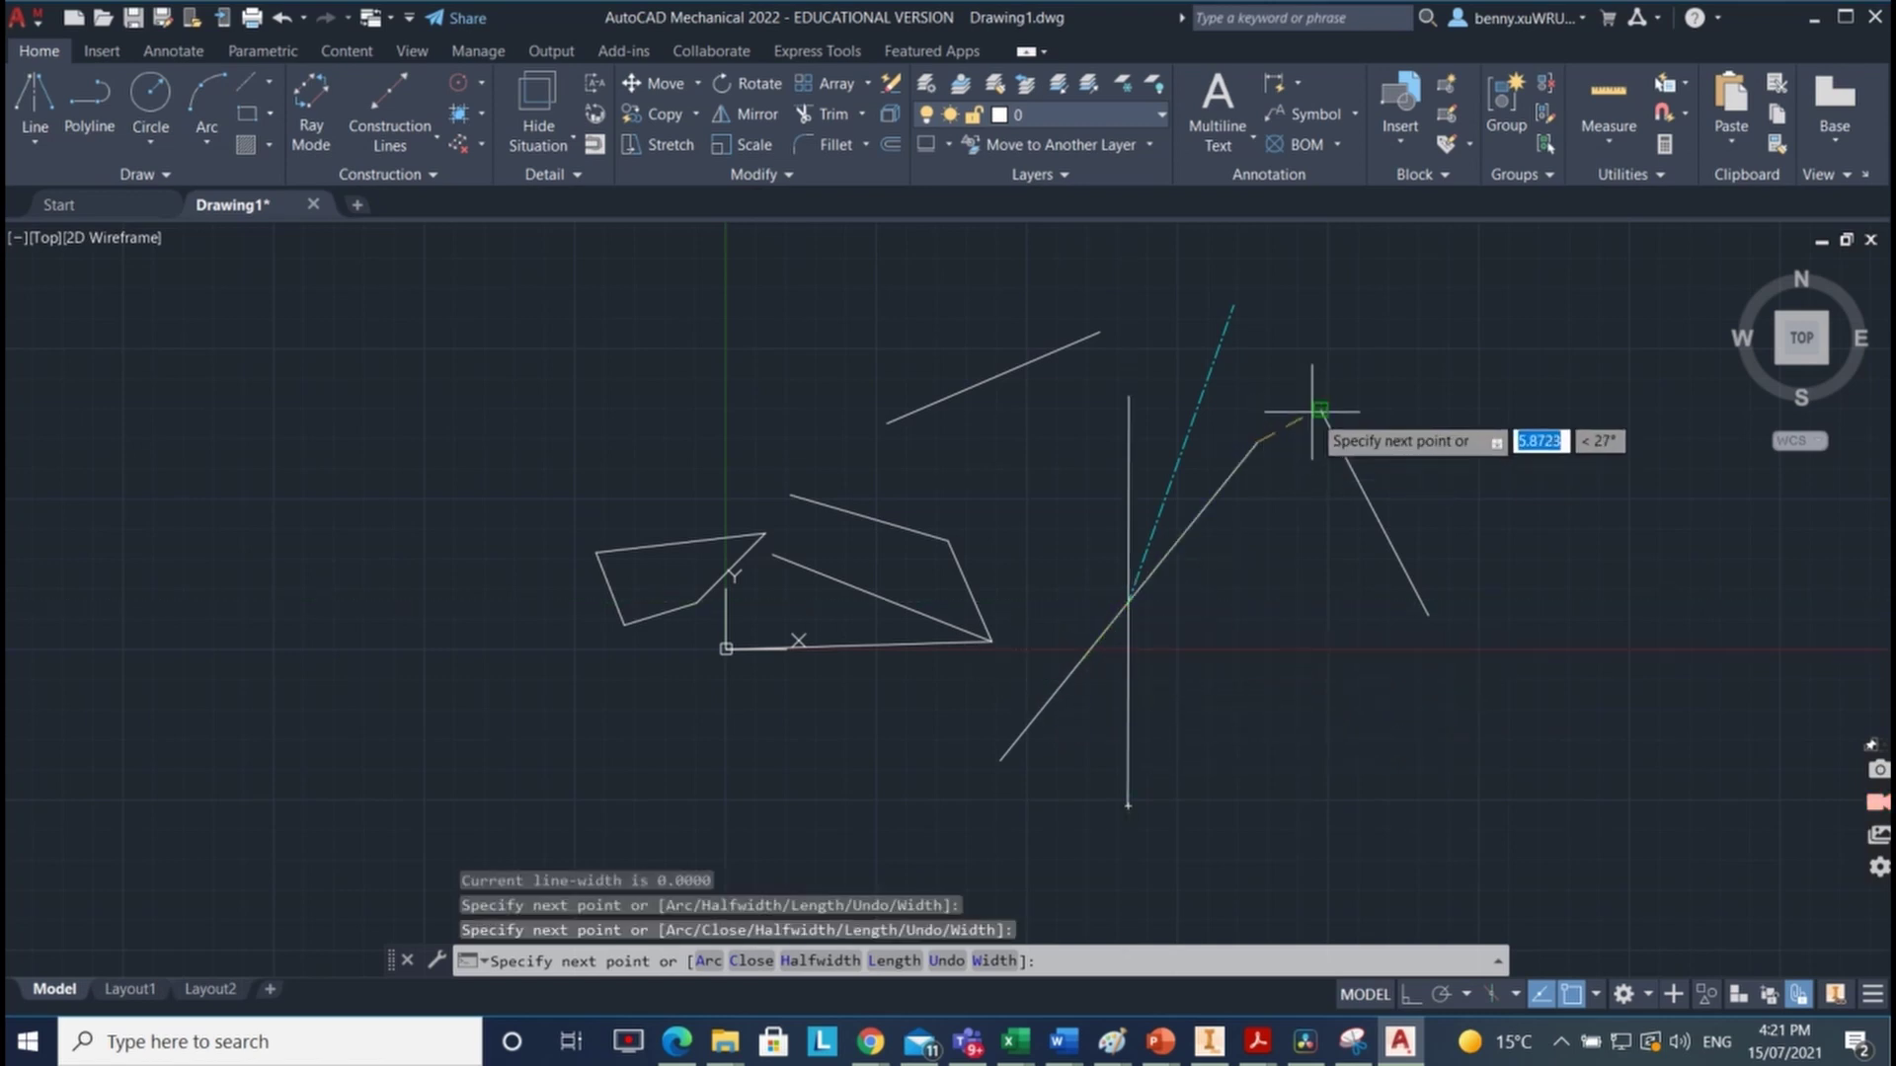
click(1233, 306)
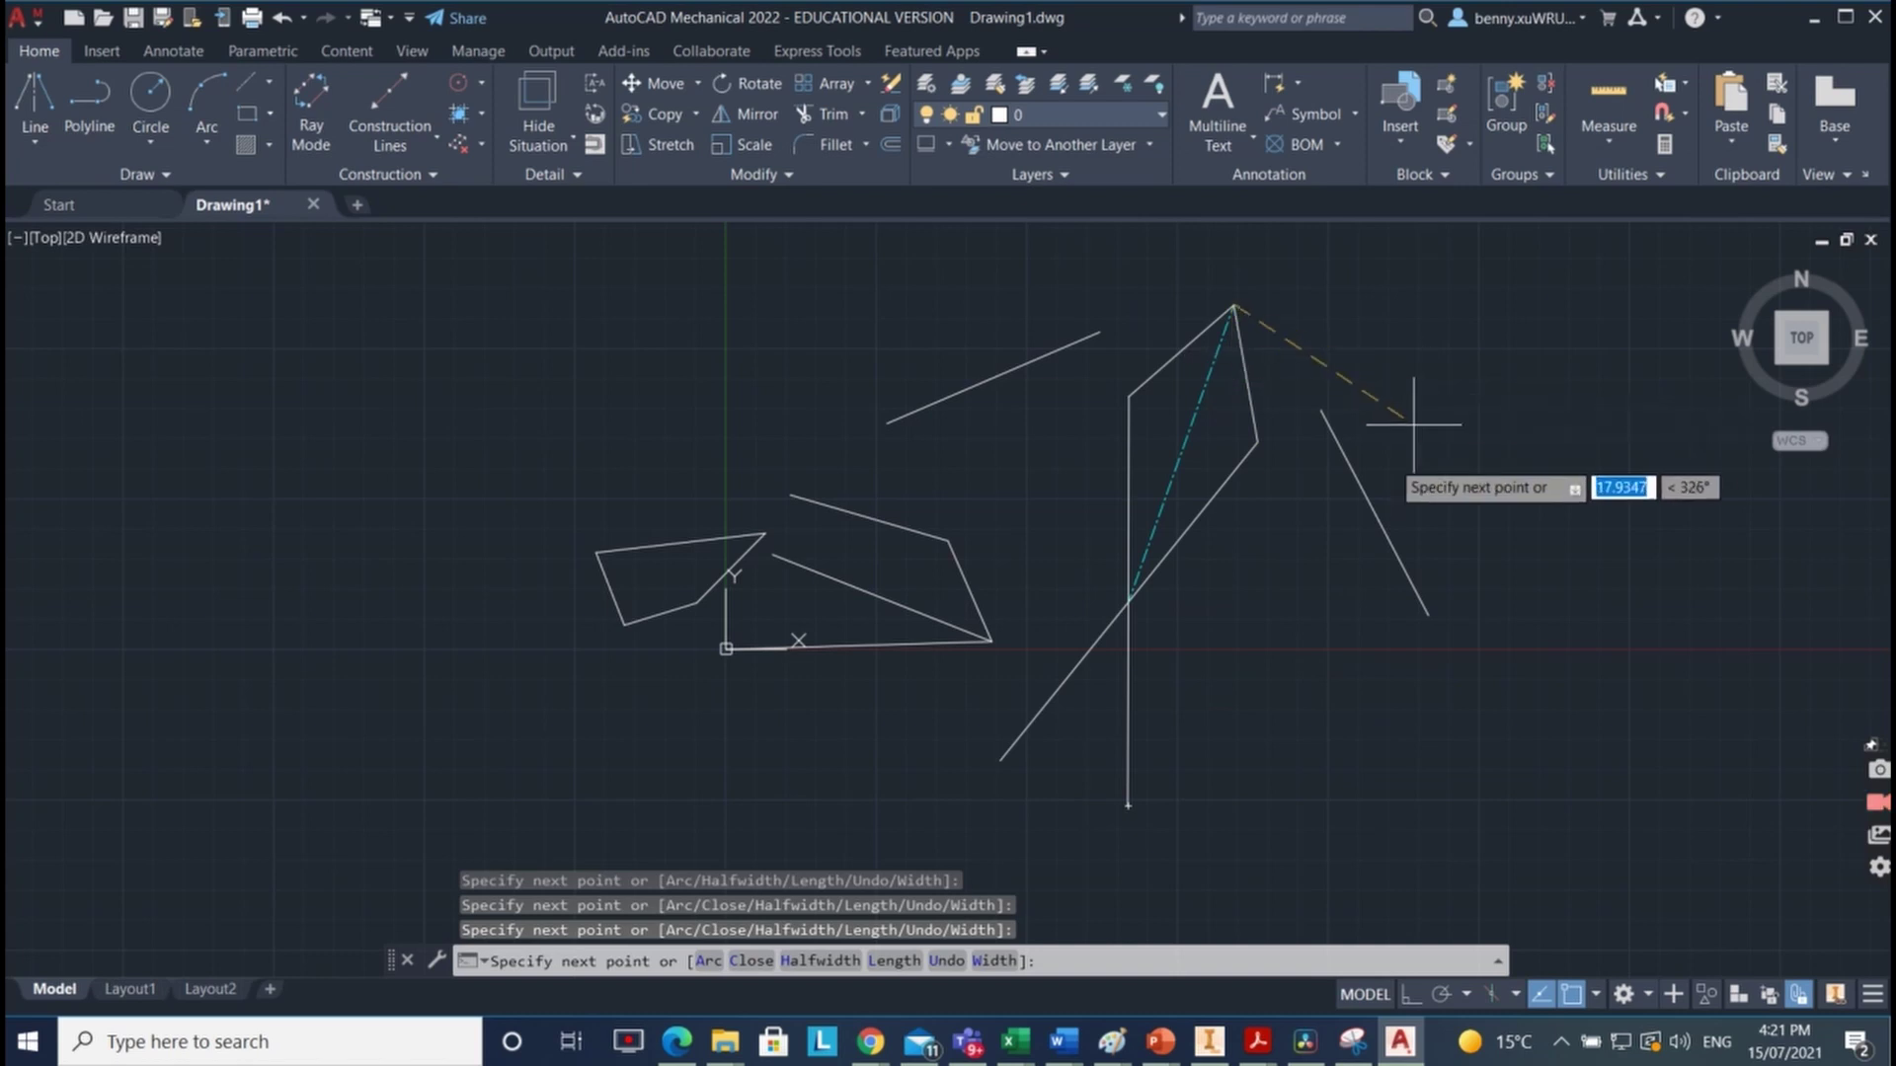
click(1257, 442)
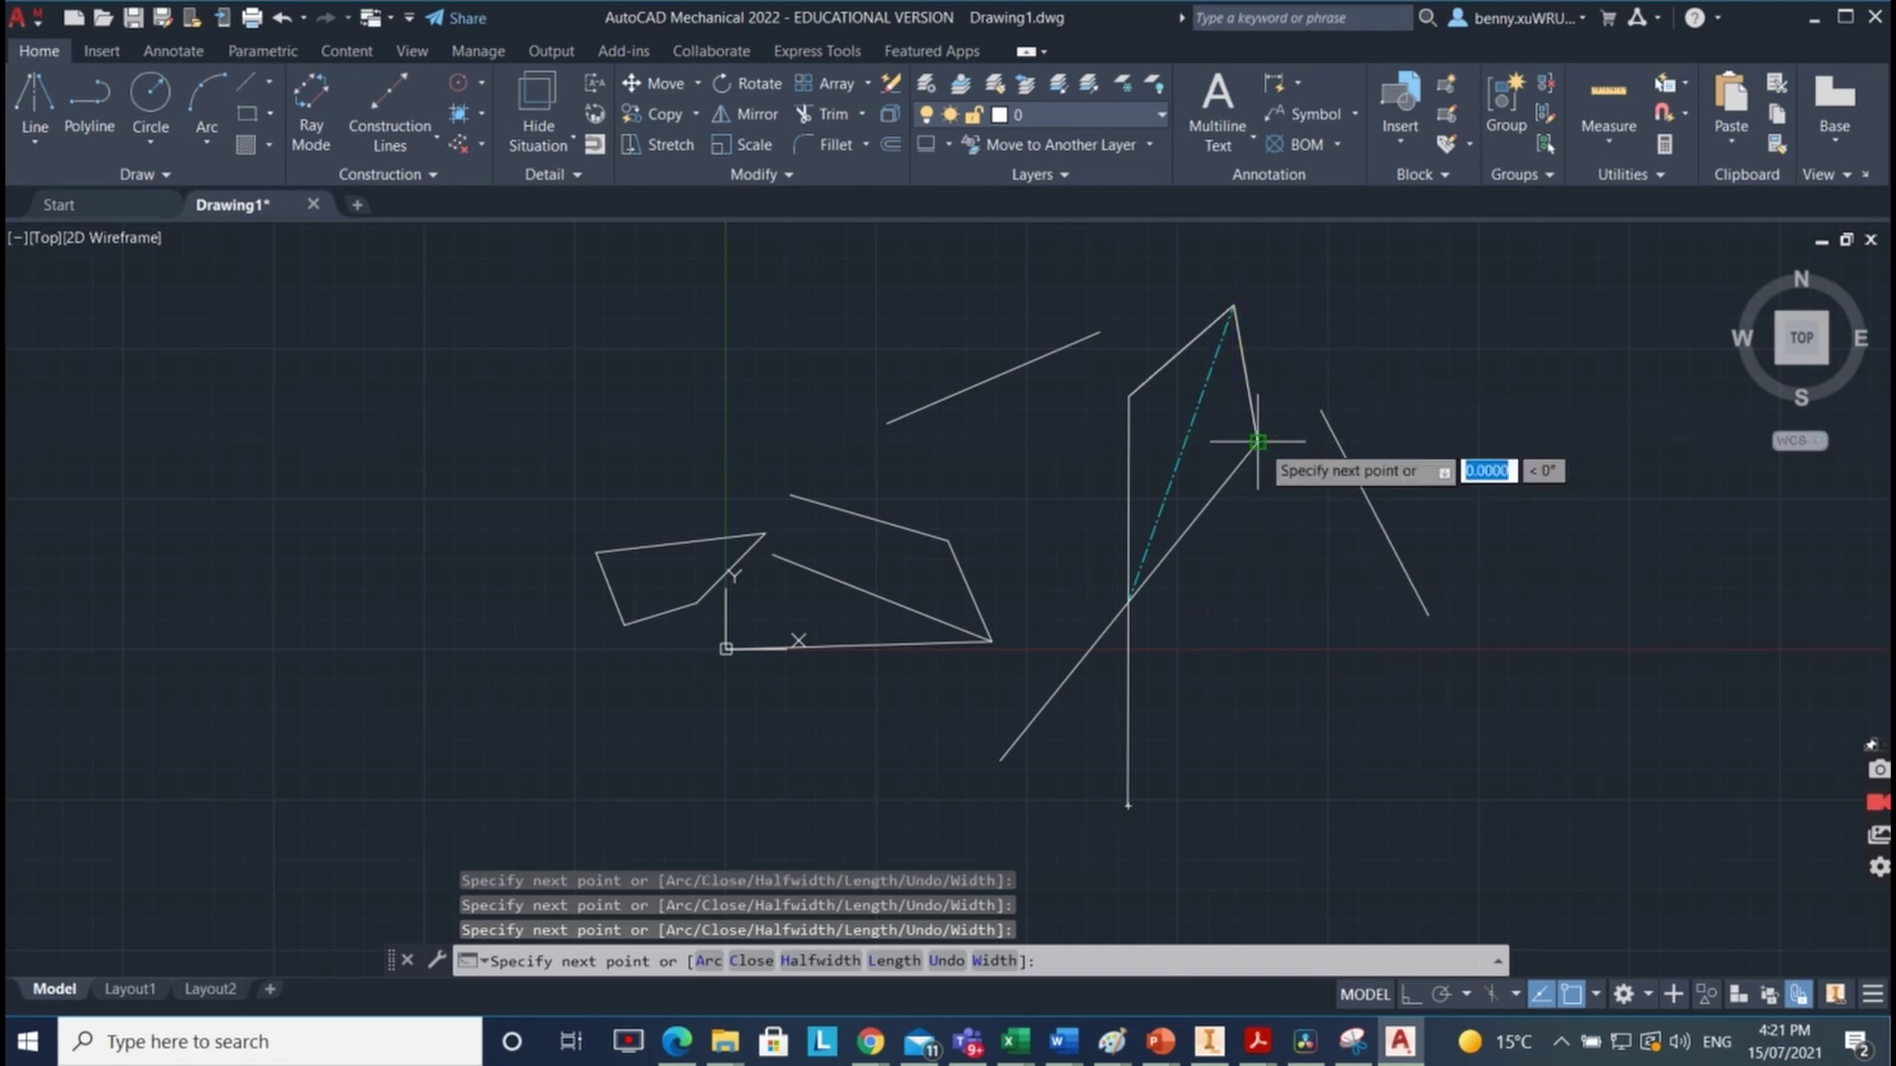
click(1180, 454)
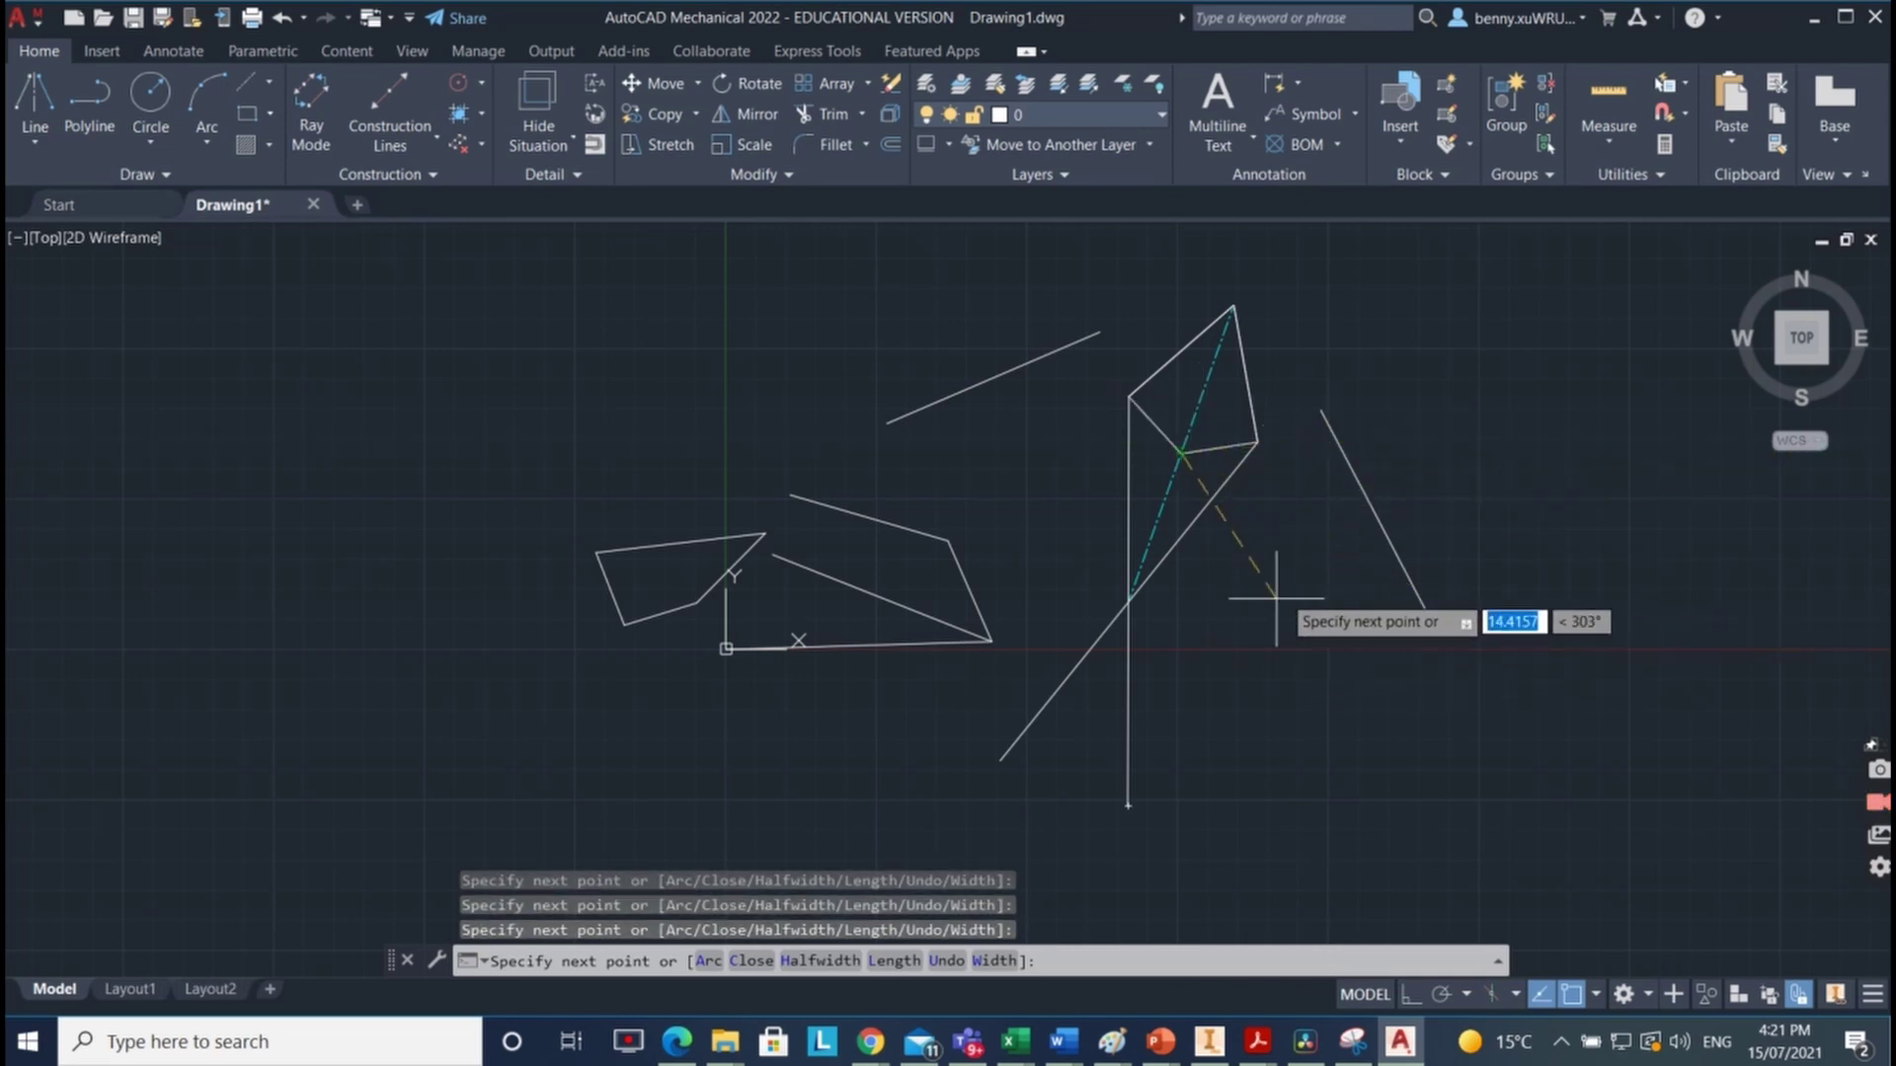
click(1424, 614)
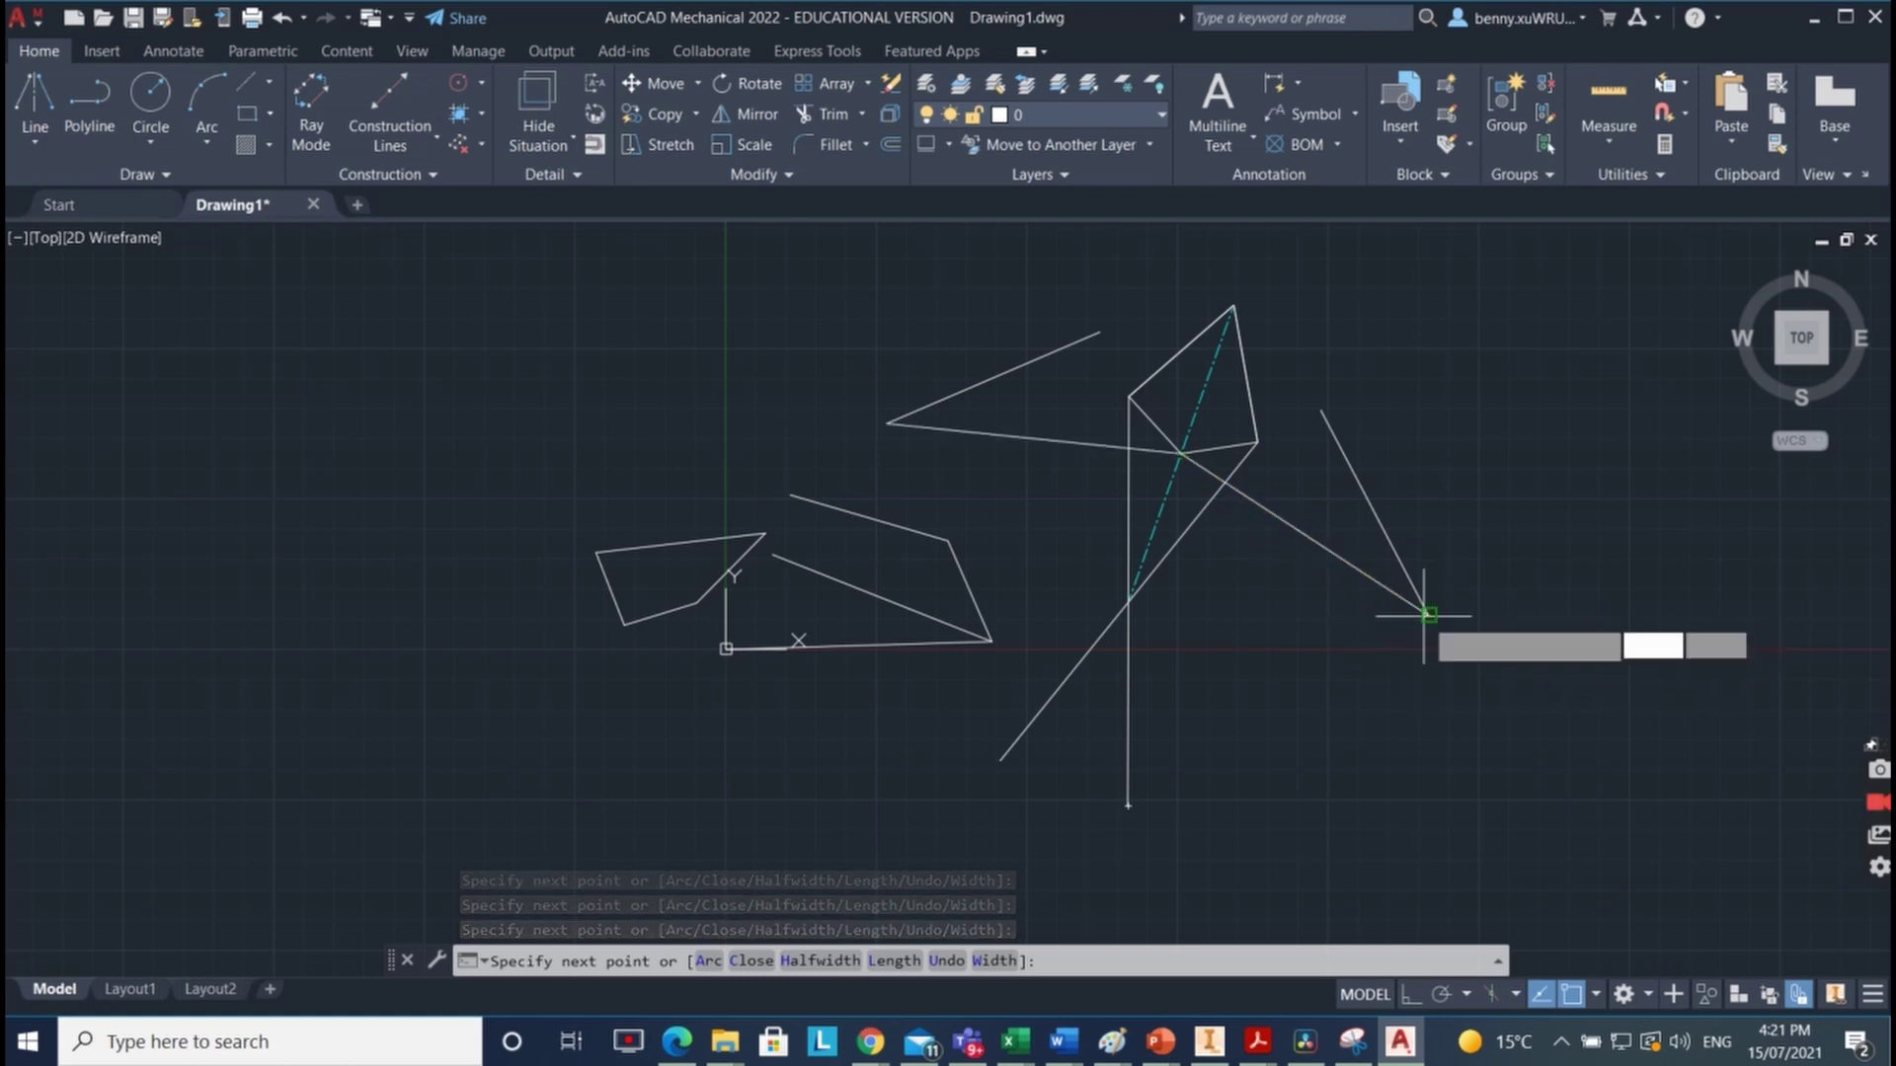
click(1321, 410)
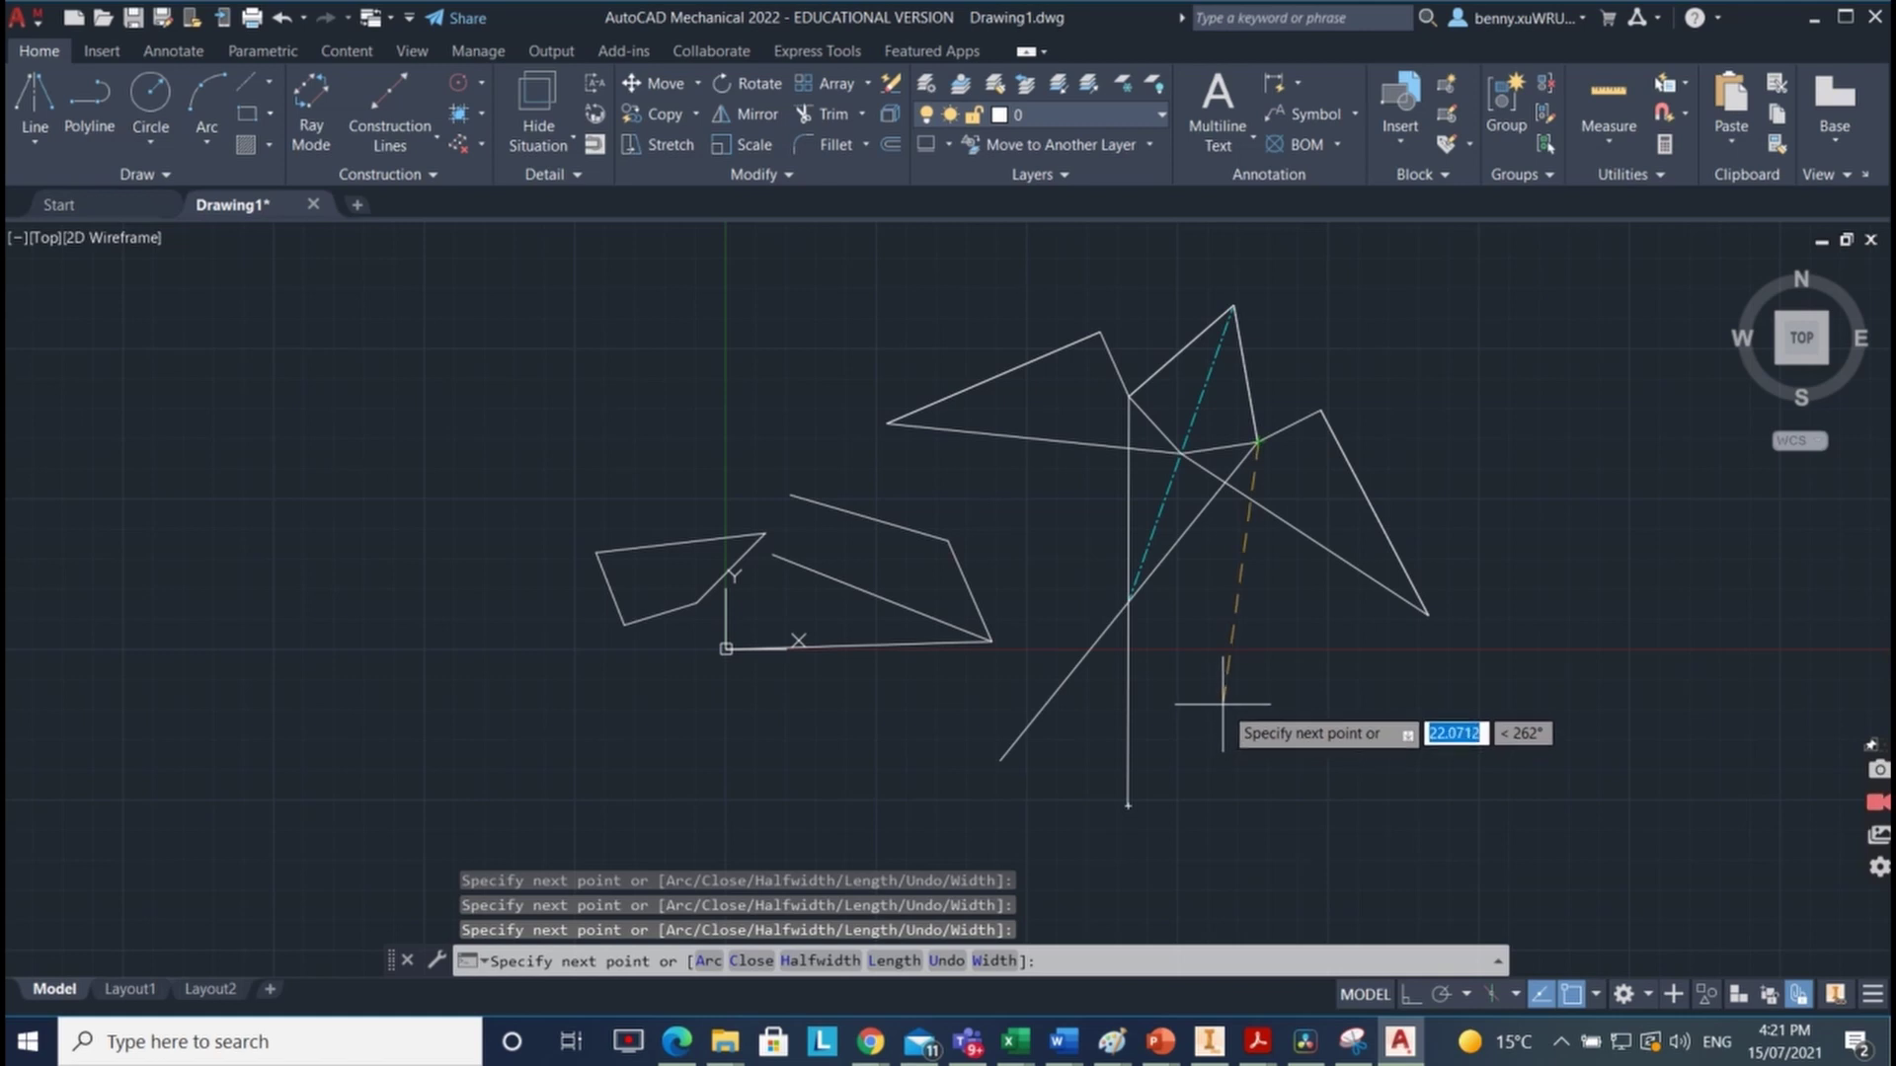
key(ctrl+z)
key(Escape)
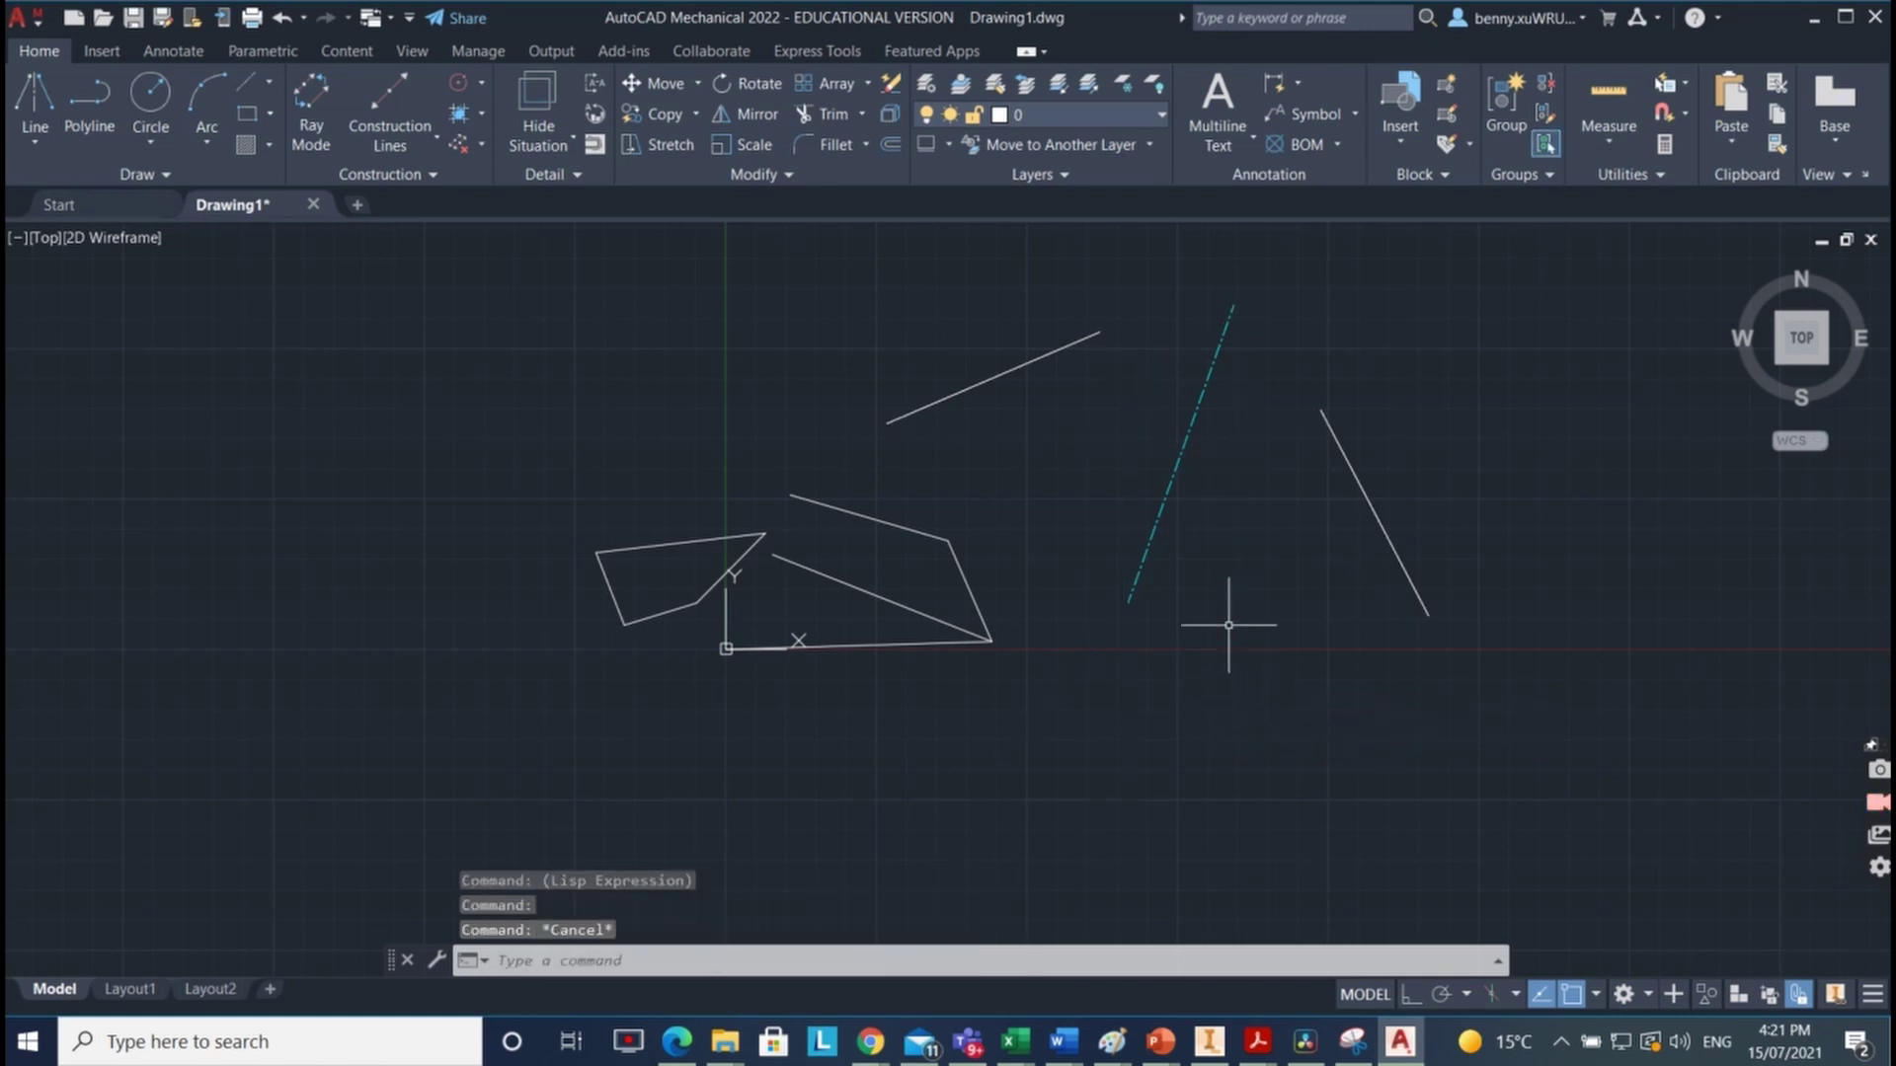
Step: Delete the slanted centerline together with the two mirrored lines on either side of it
click(1489, 559)
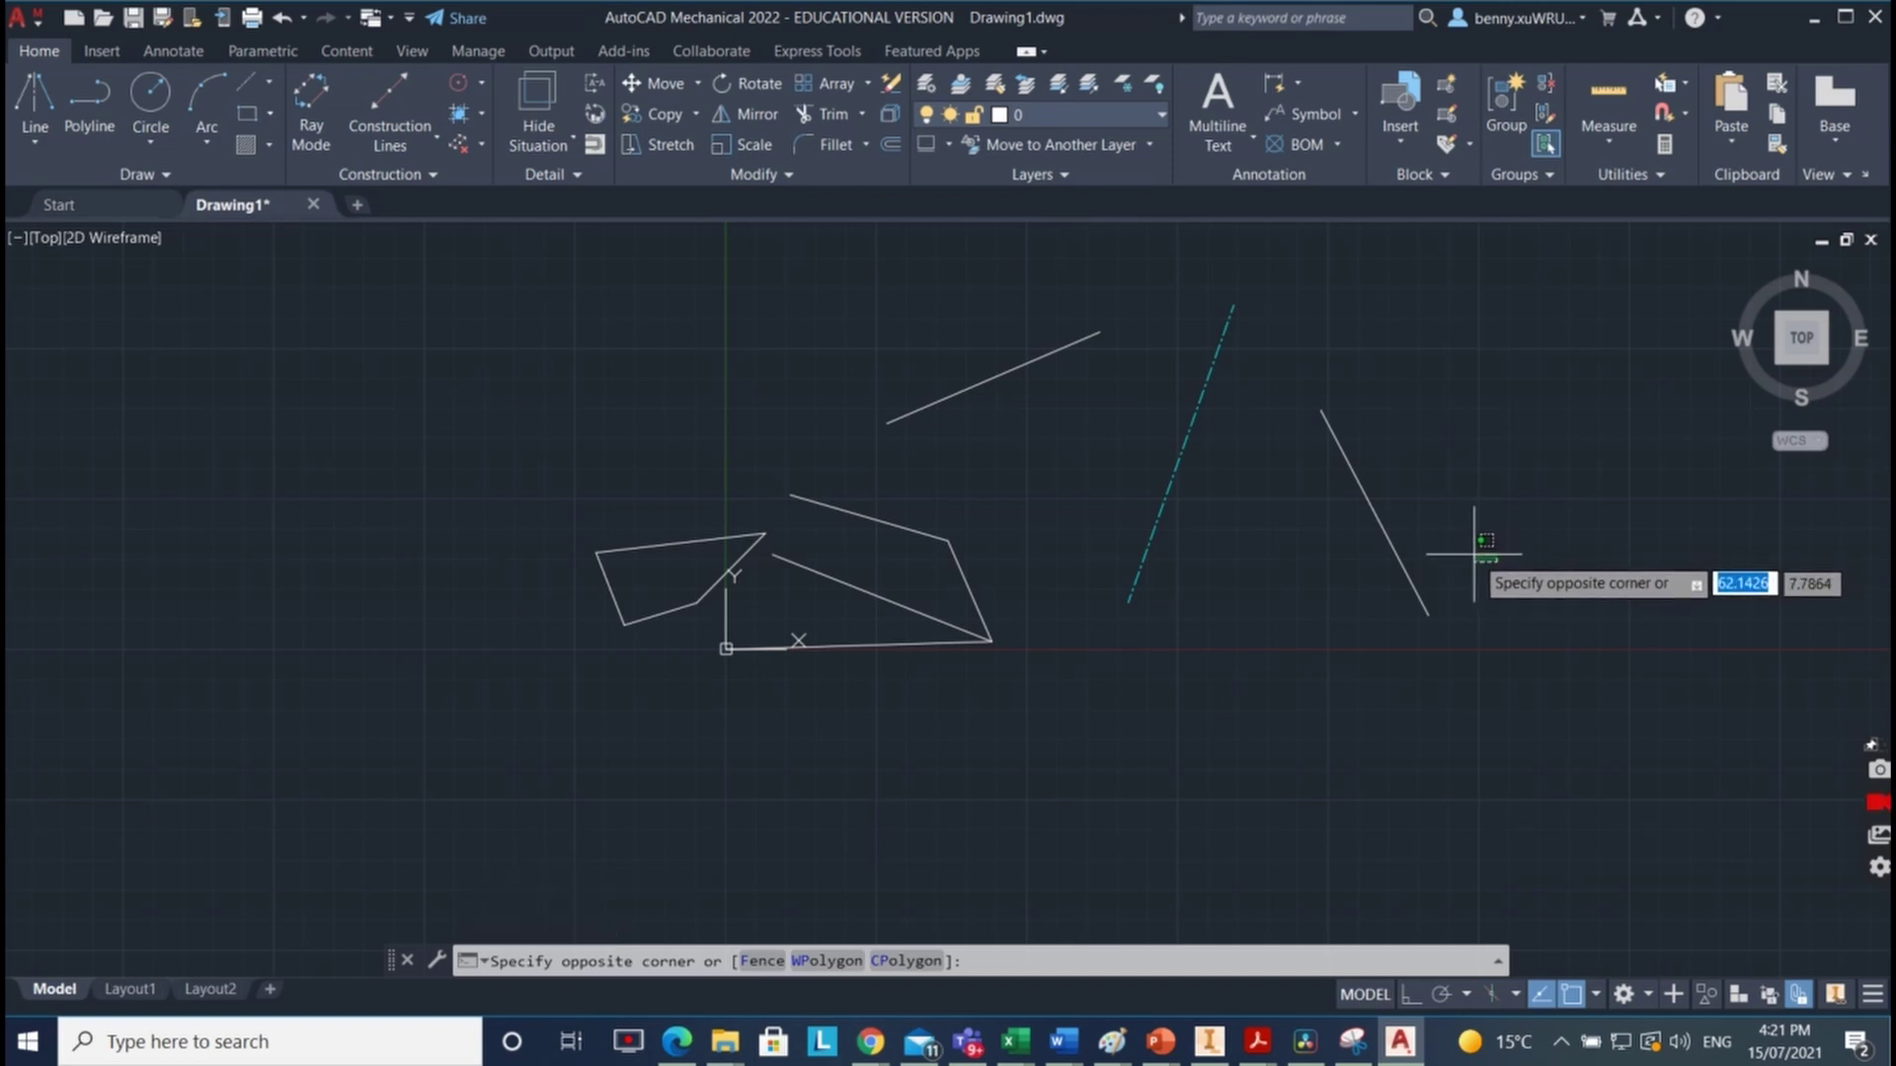
click(1040, 303)
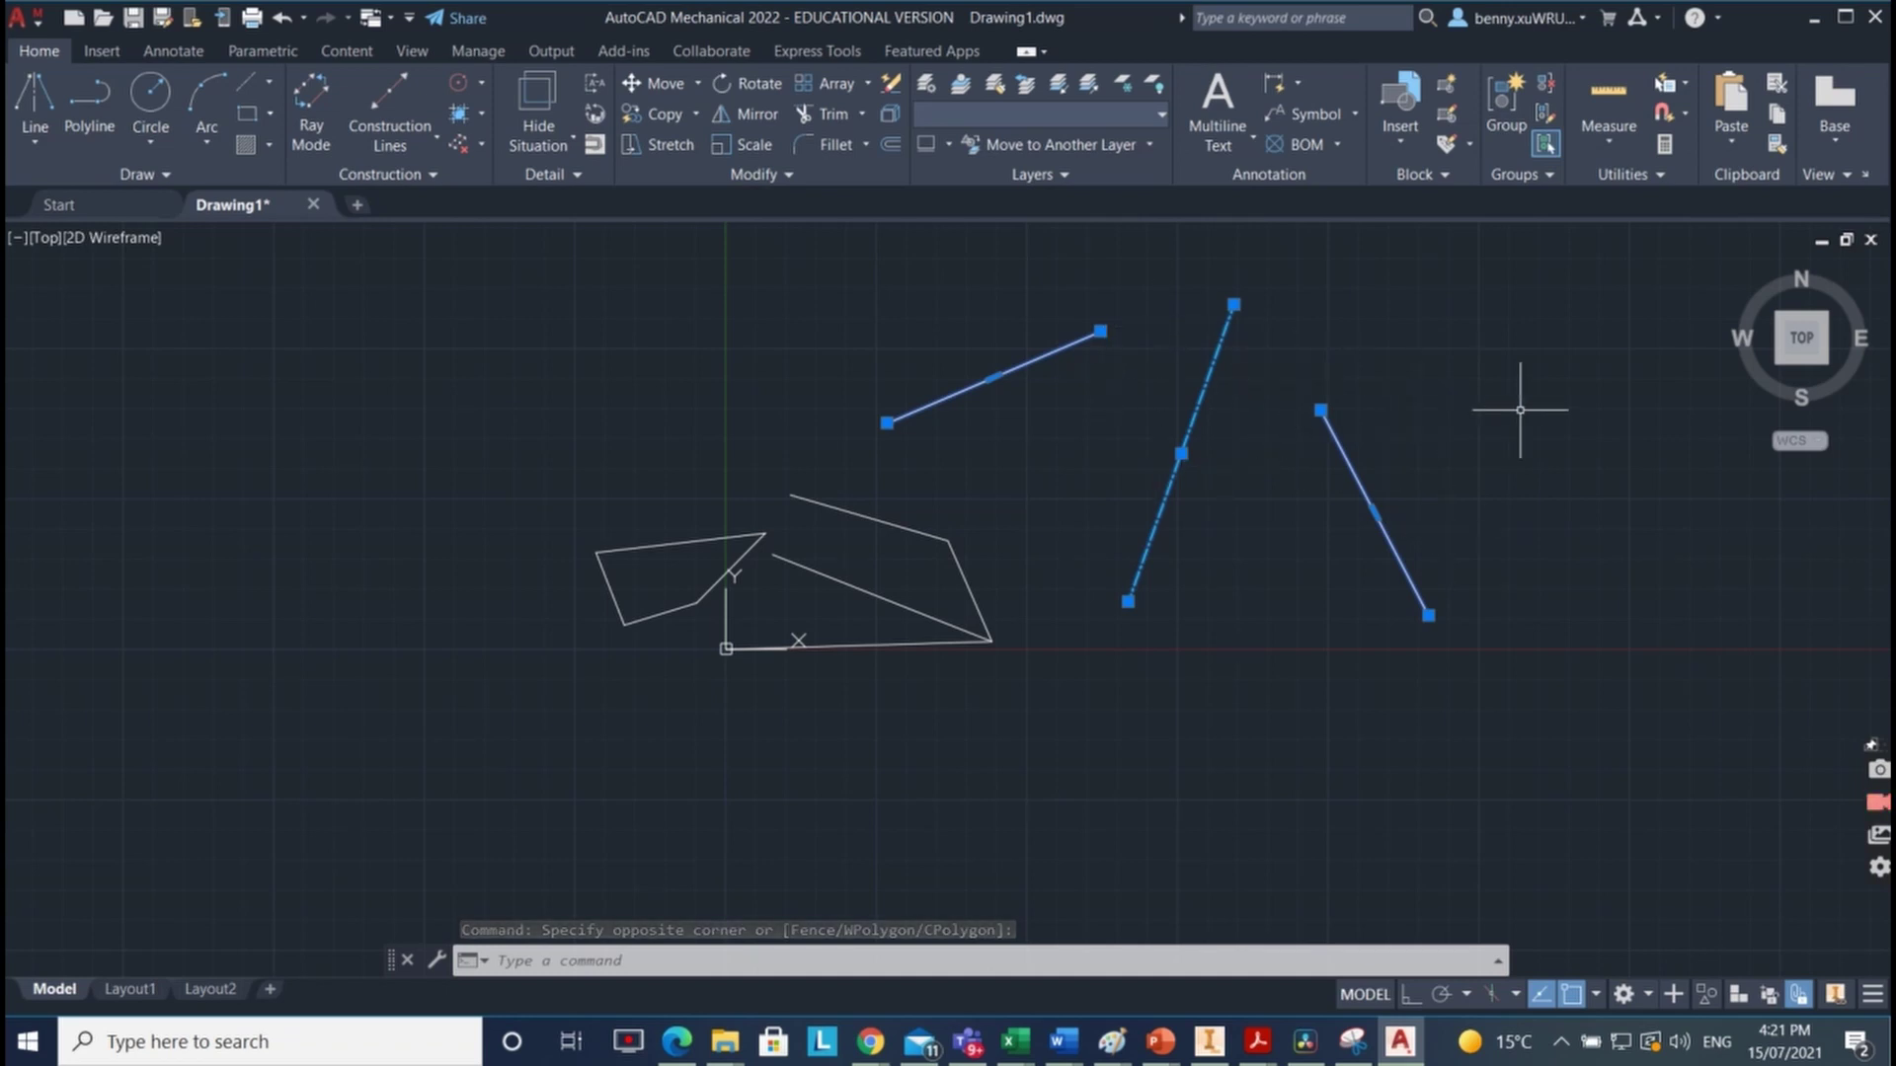
key(Delete)
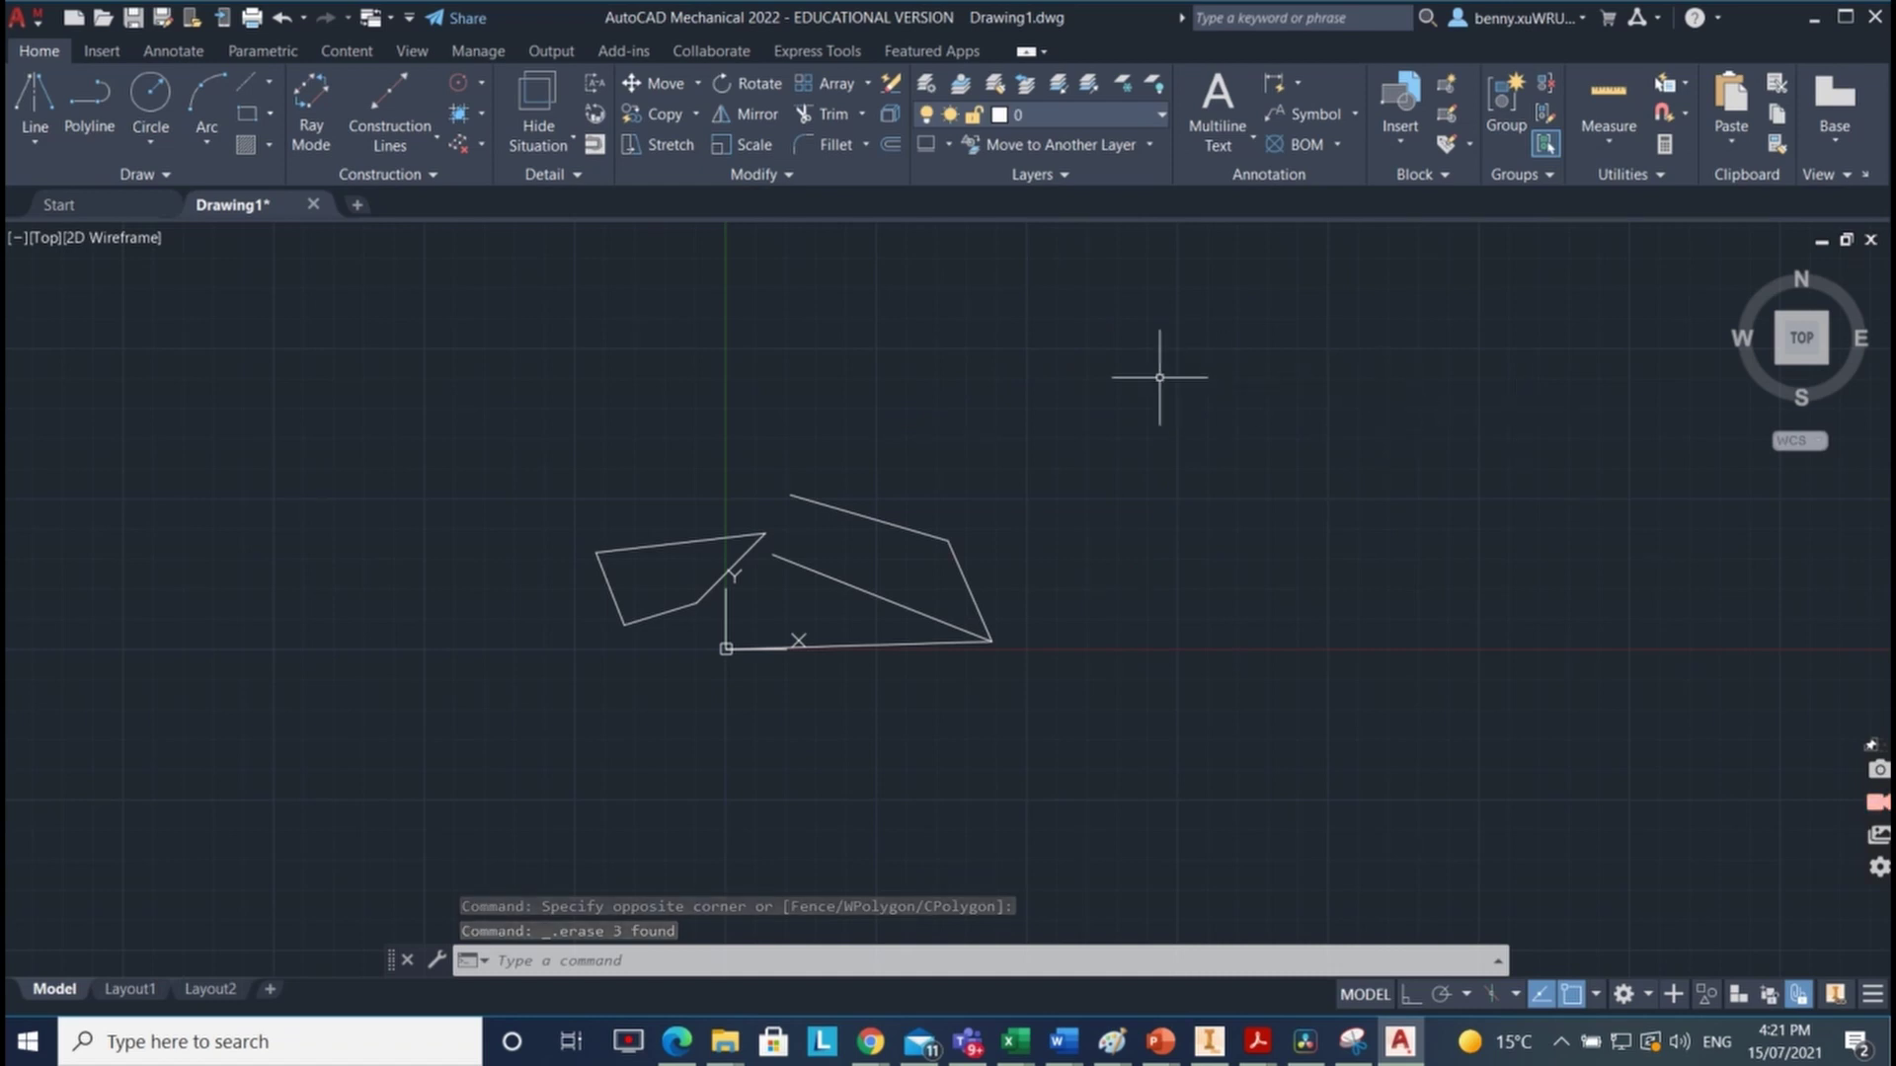
Step: Undo the deletion of the centerline and its two mirrored lines, and try a crossing and a window selection in the empty areas
key(ctrl+z)
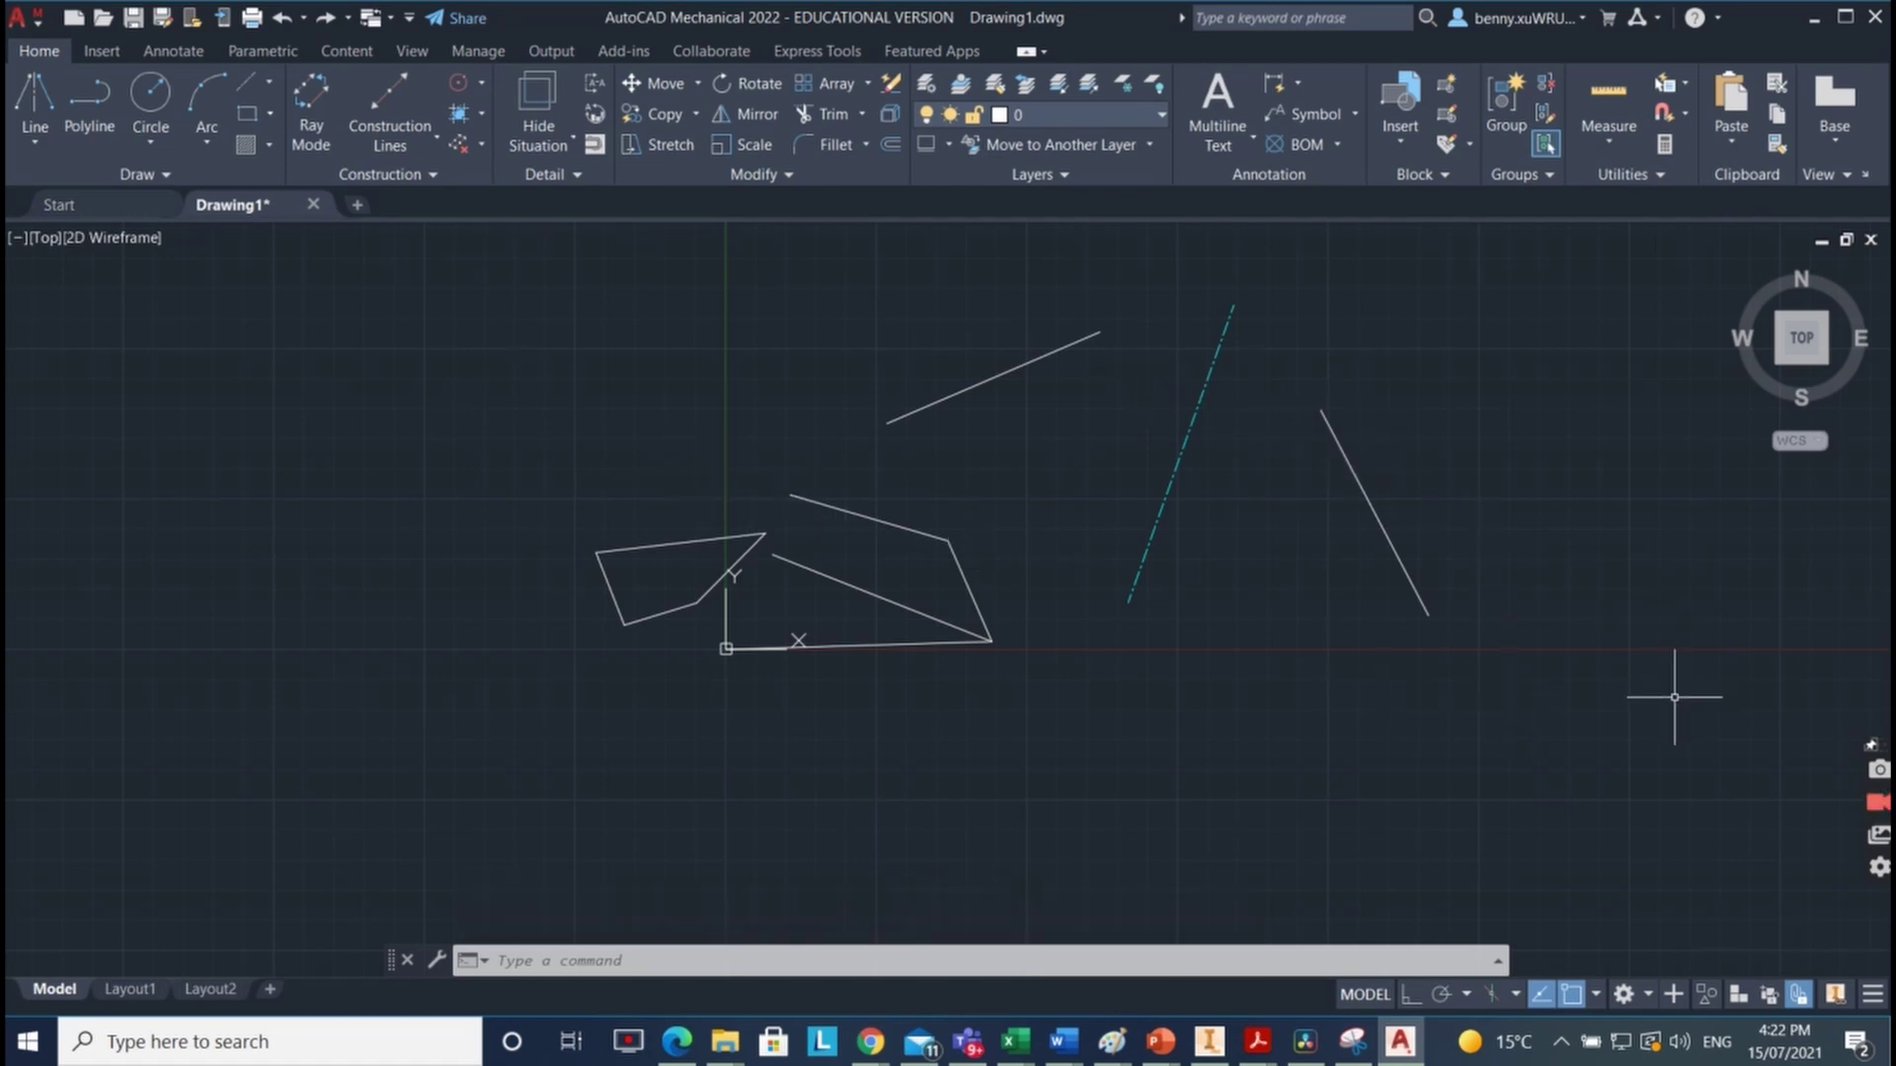
click(1686, 745)
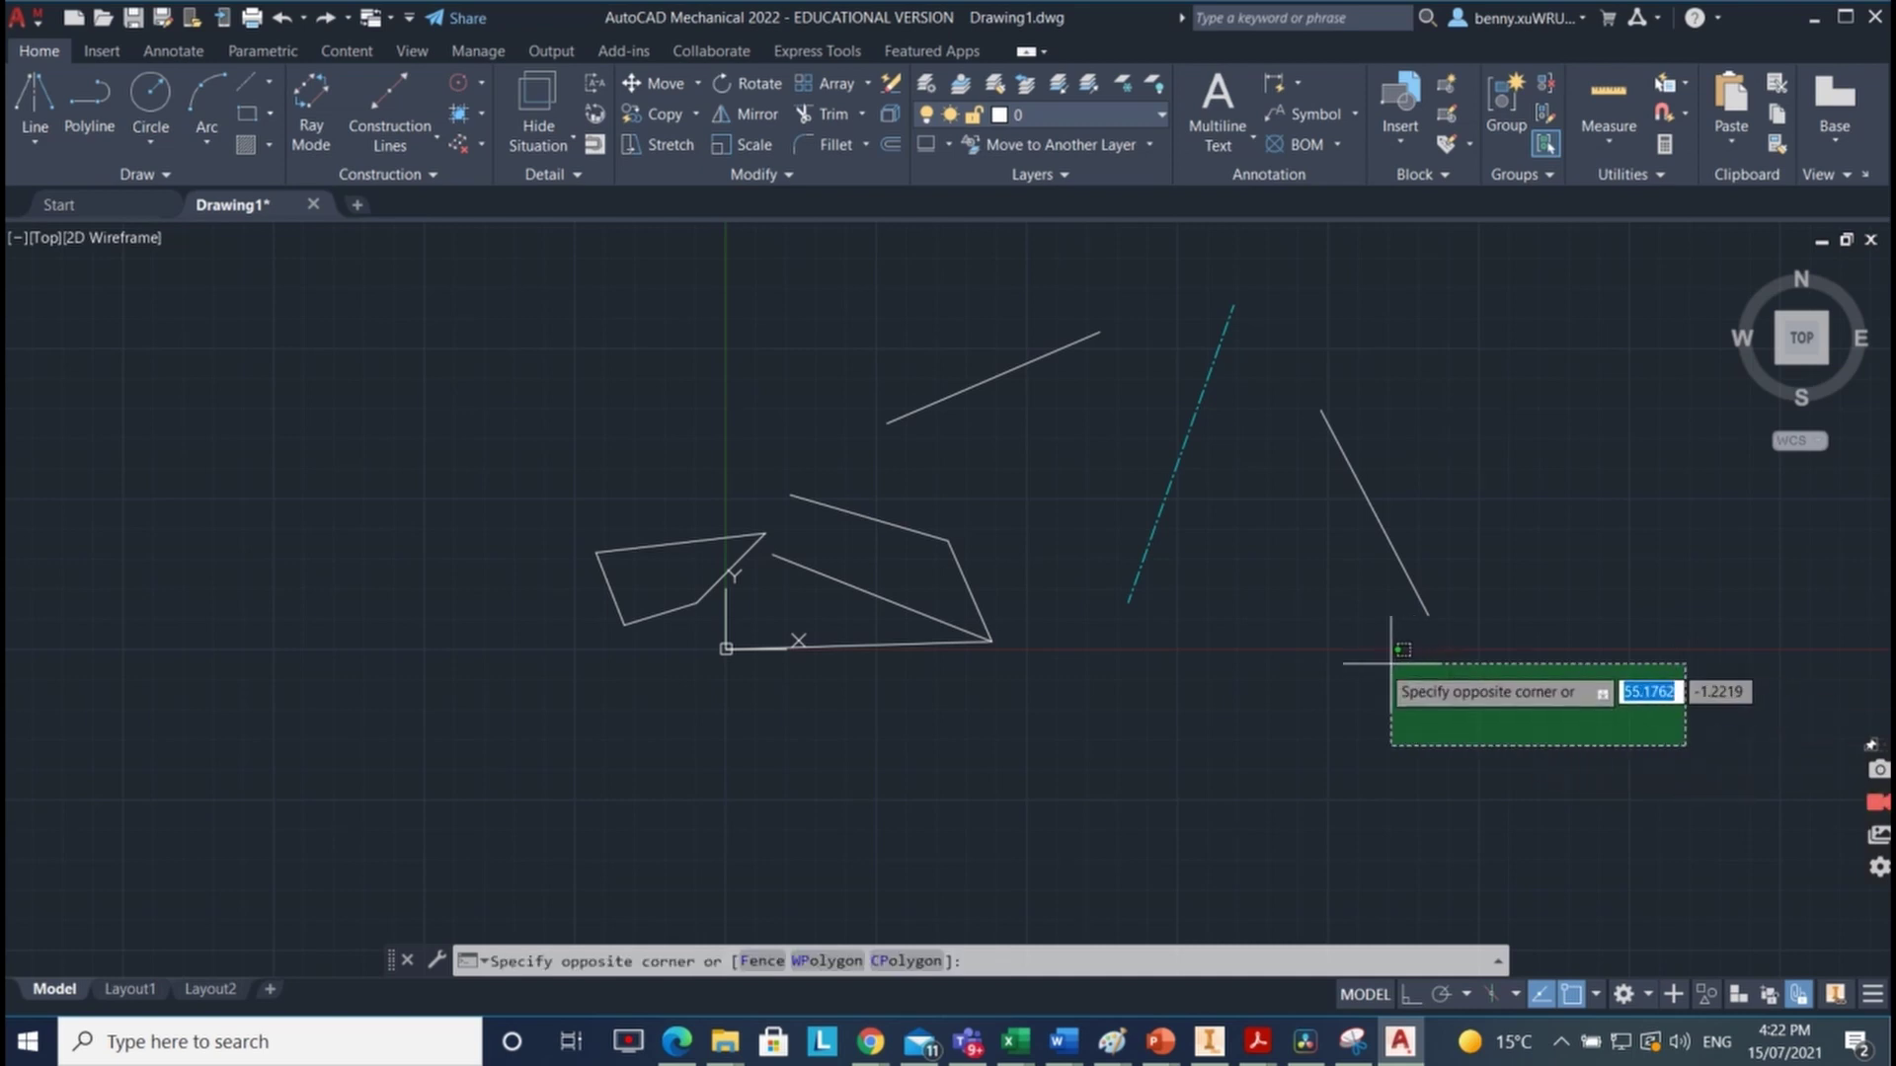
click(1165, 634)
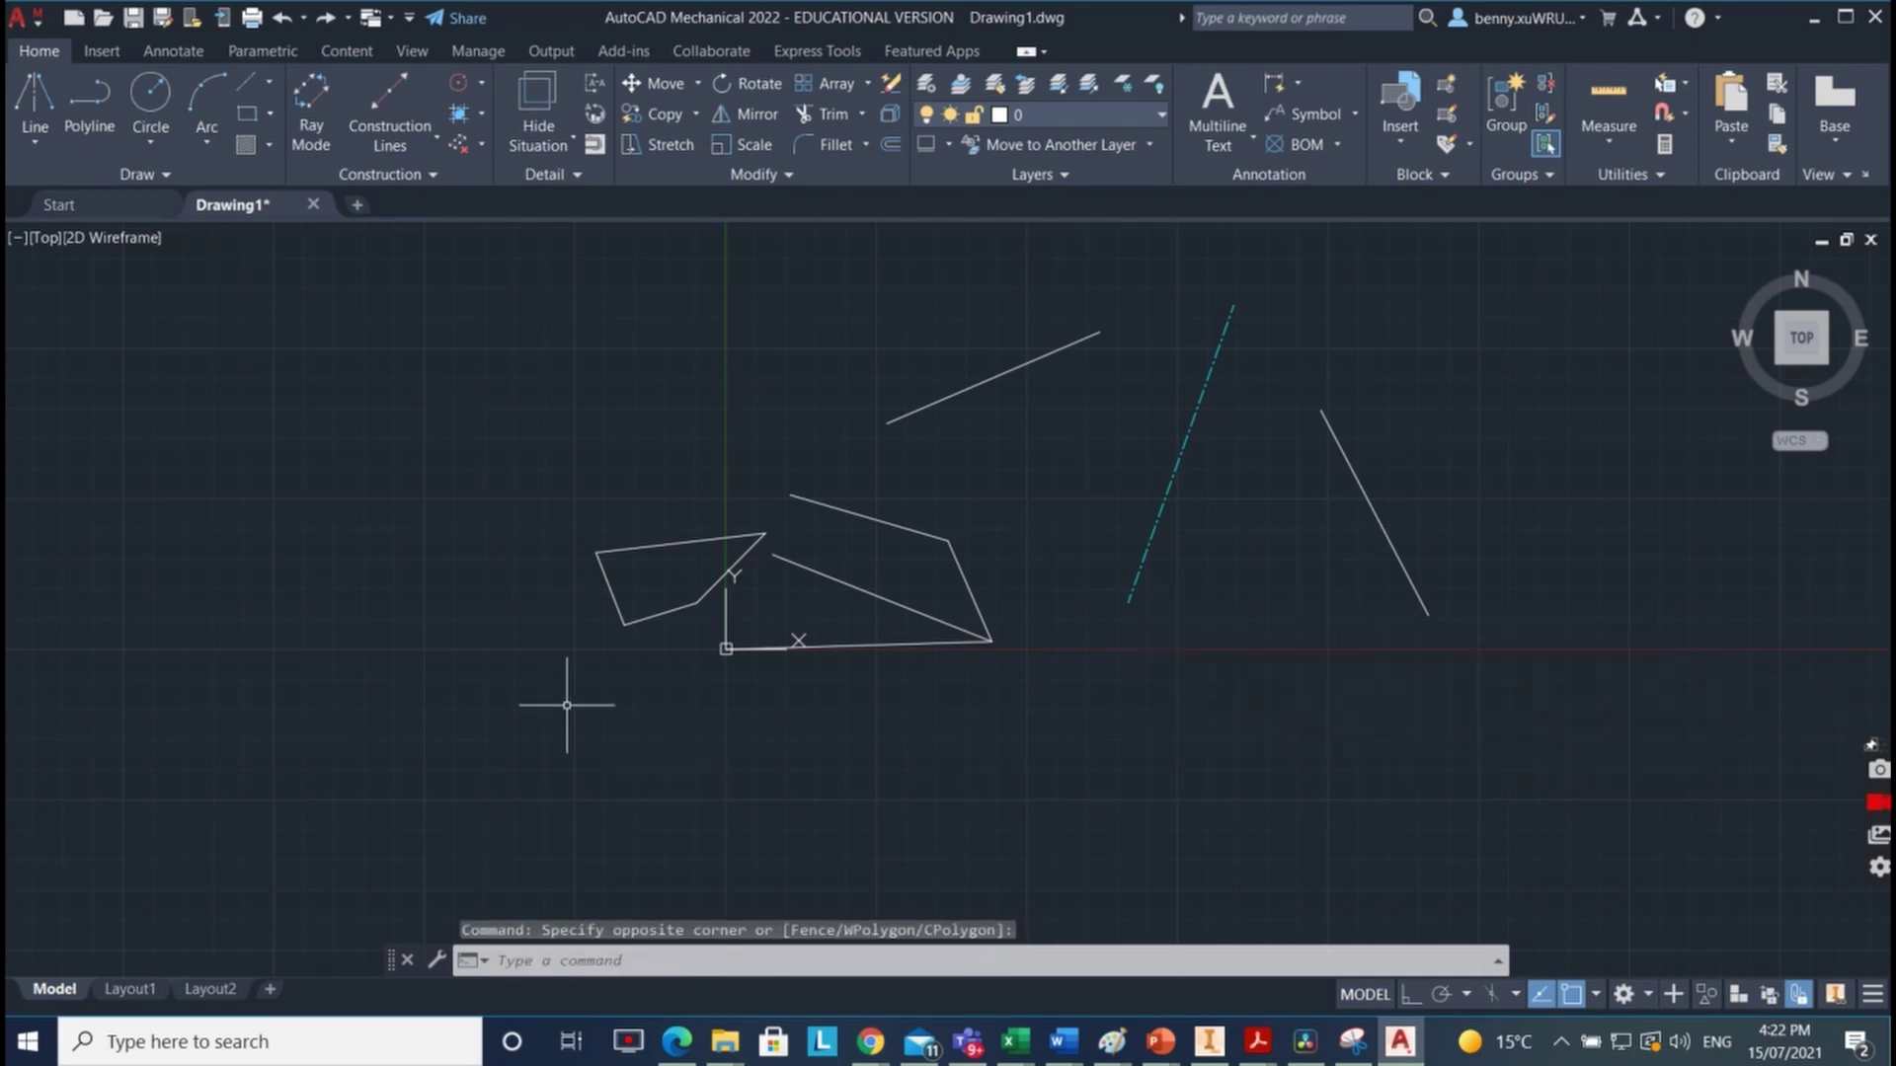
click(161, 323)
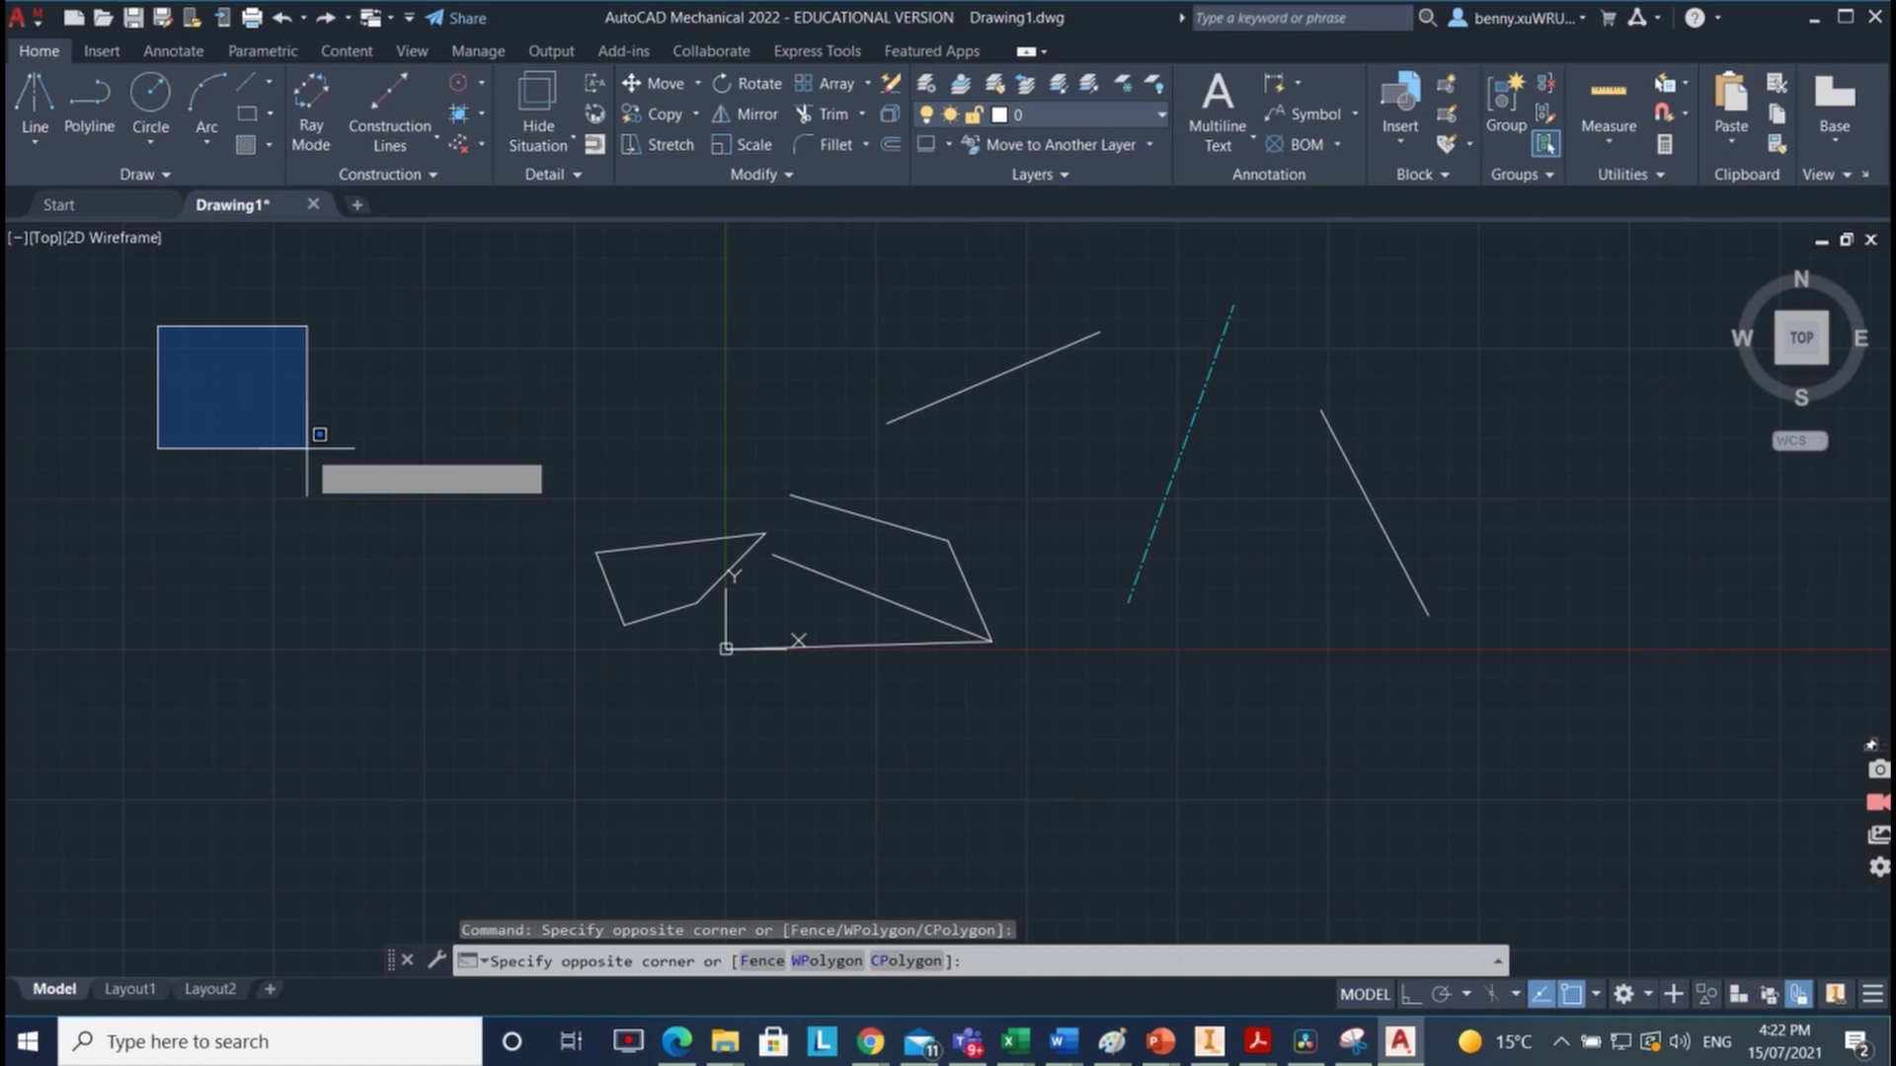
click(776, 439)
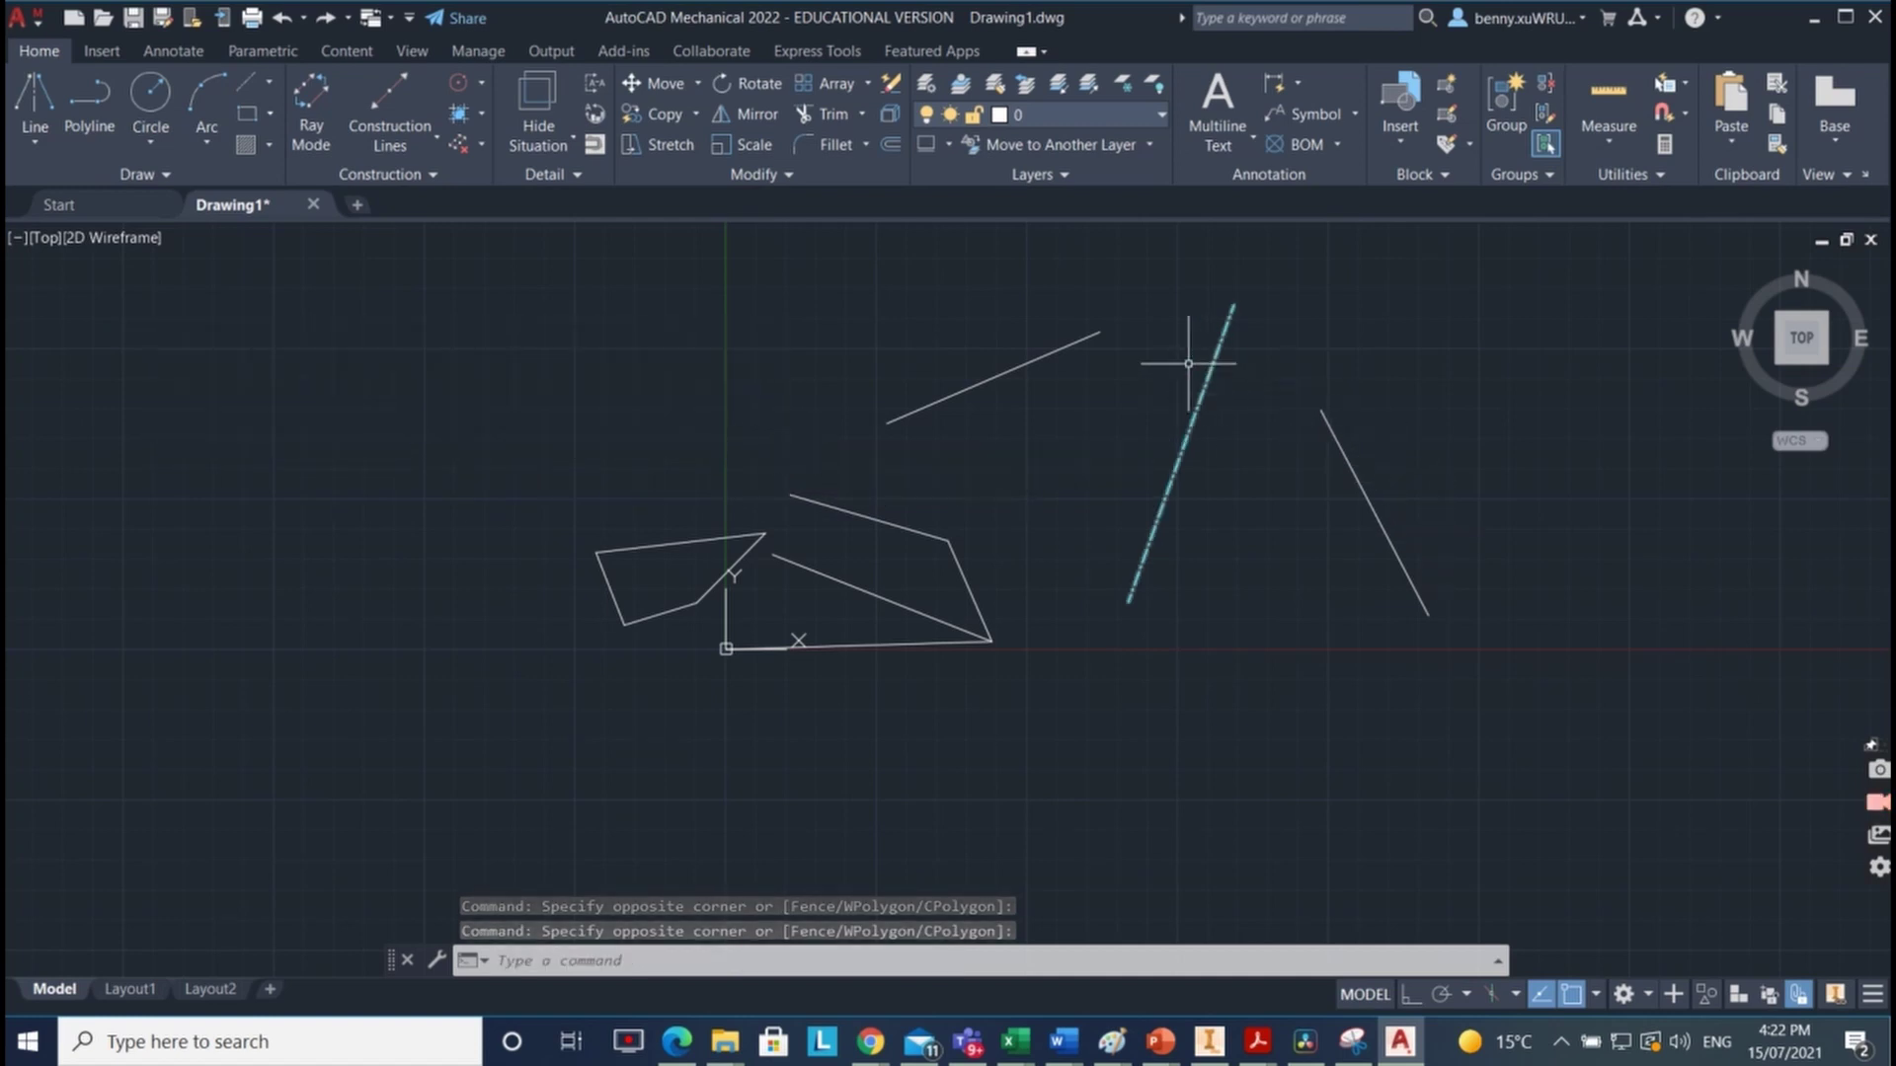
Step: Select the slanted centerline with a crossing selection, delete it, and undo the deletion
click(1252, 577)
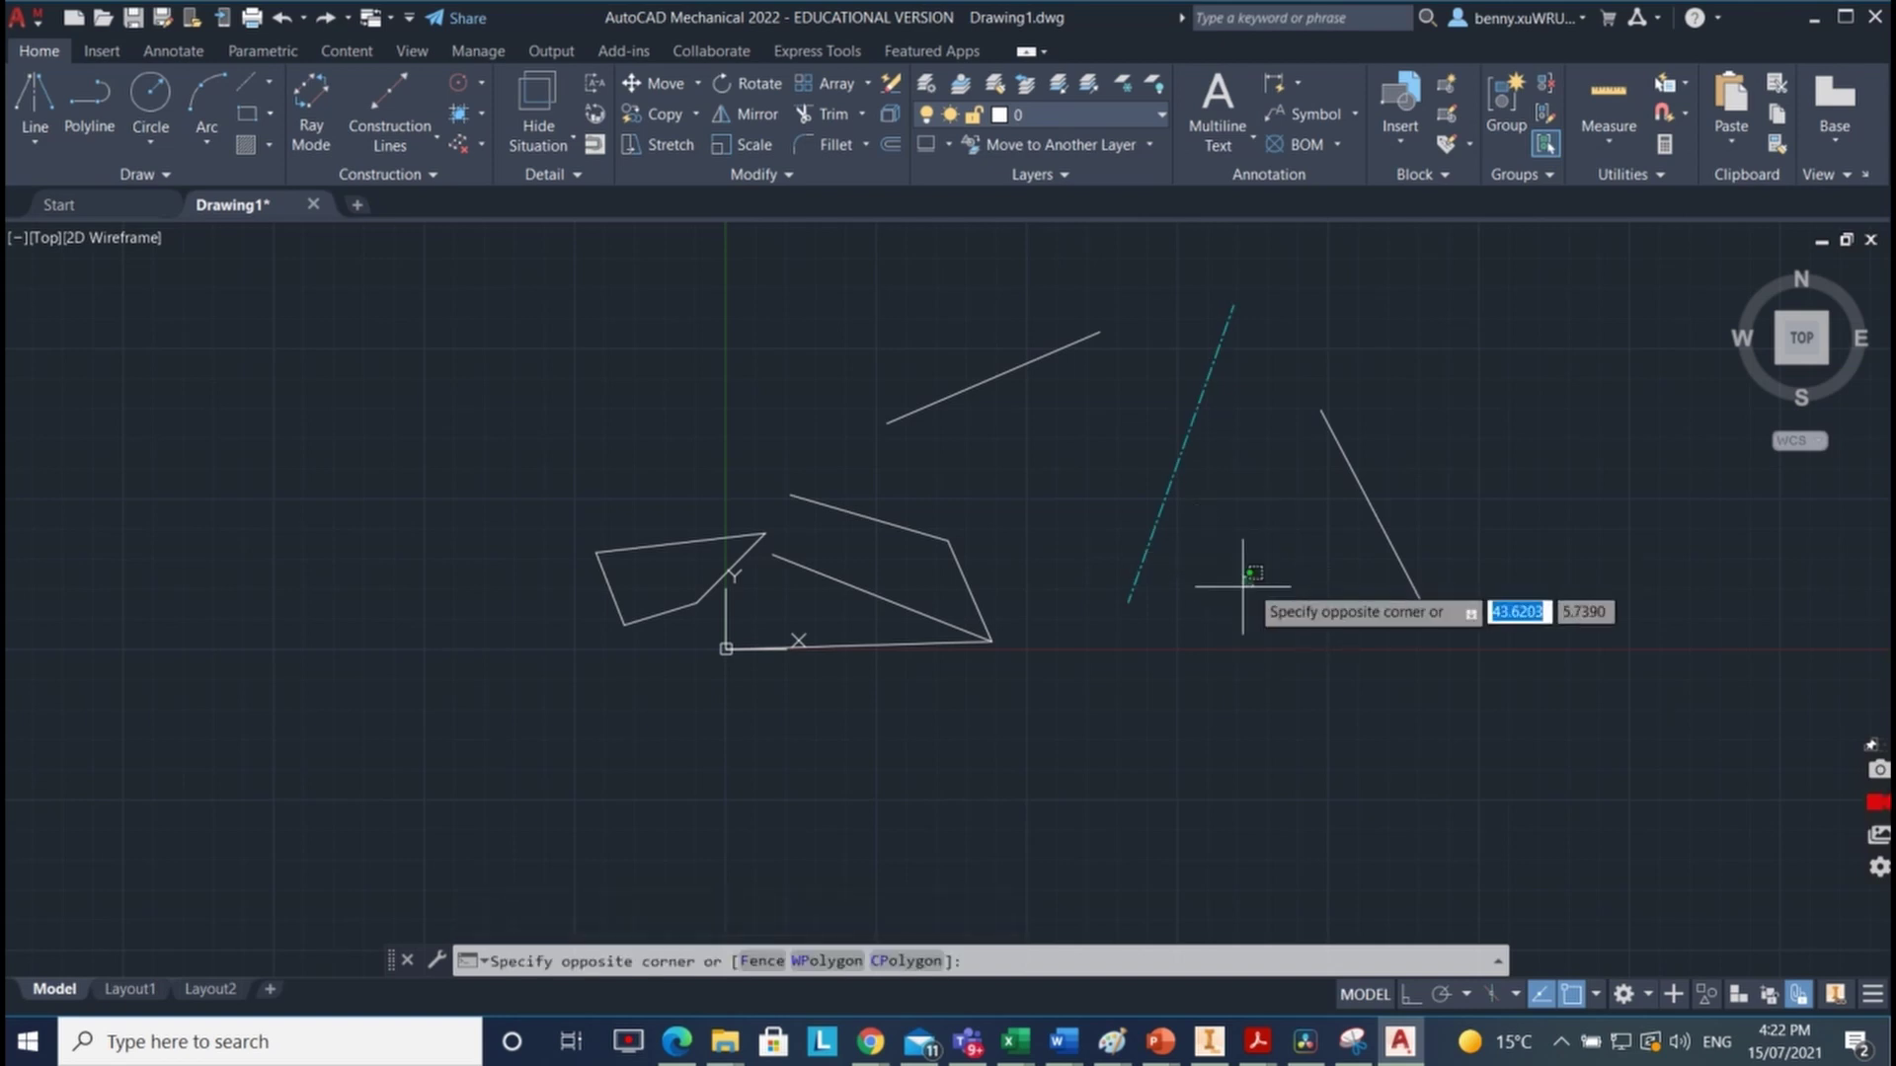
click(1148, 545)
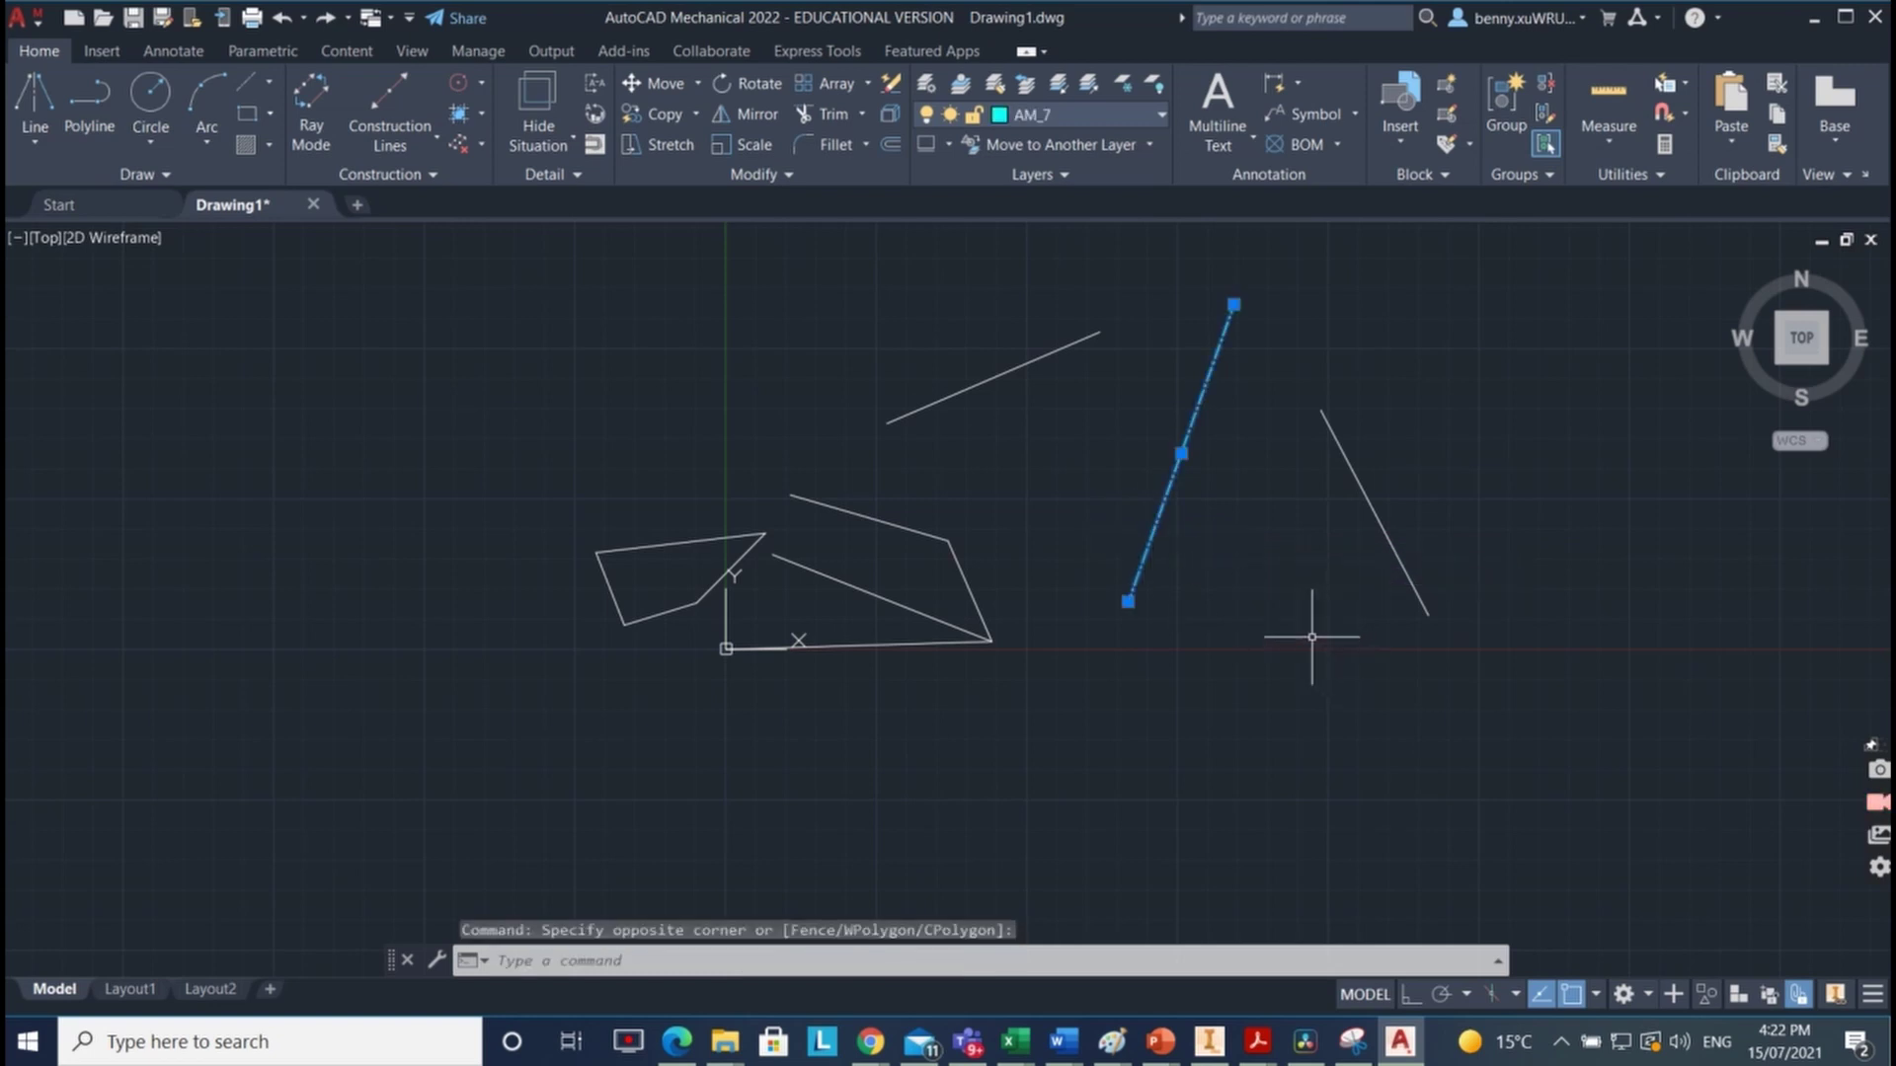
key(Delete)
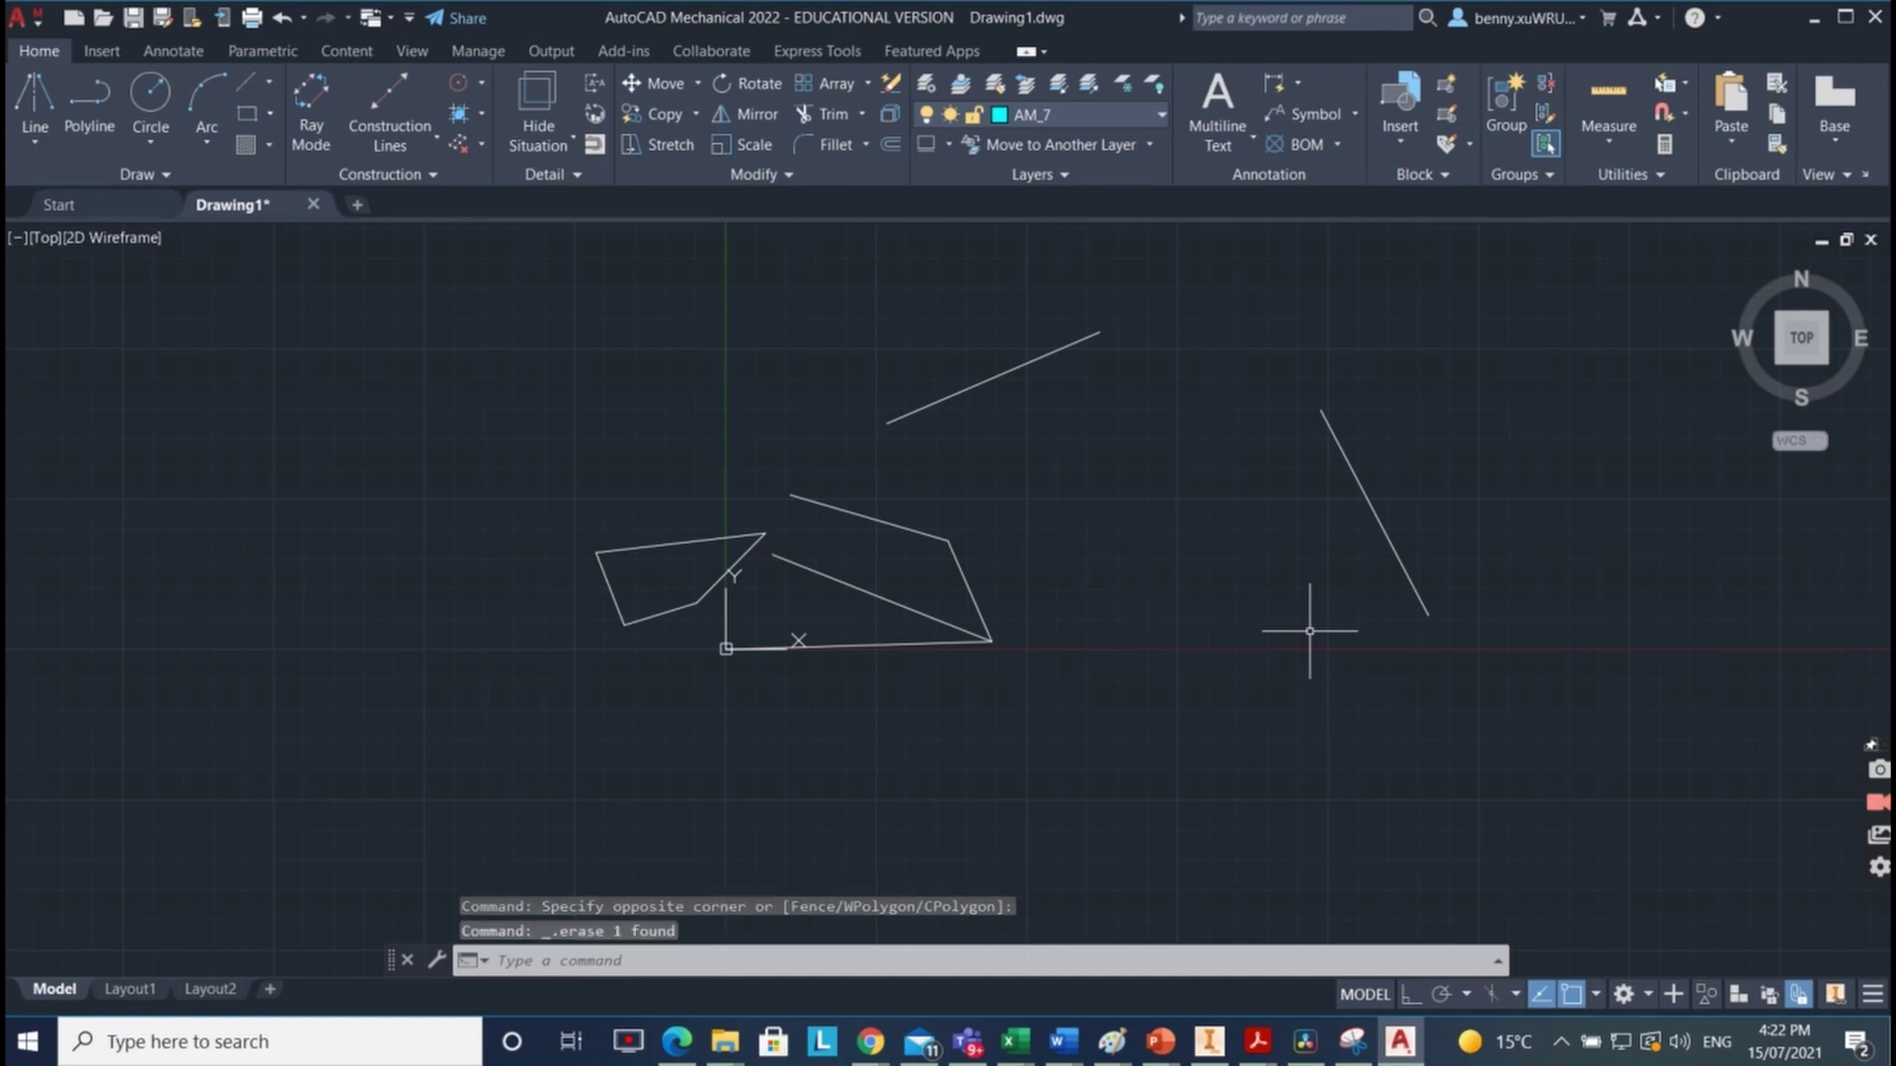
click(281, 17)
Step: Try window selections that only partly cover the slanted centerline, select it with a fully enclosing window, and clear the selection
click(994, 536)
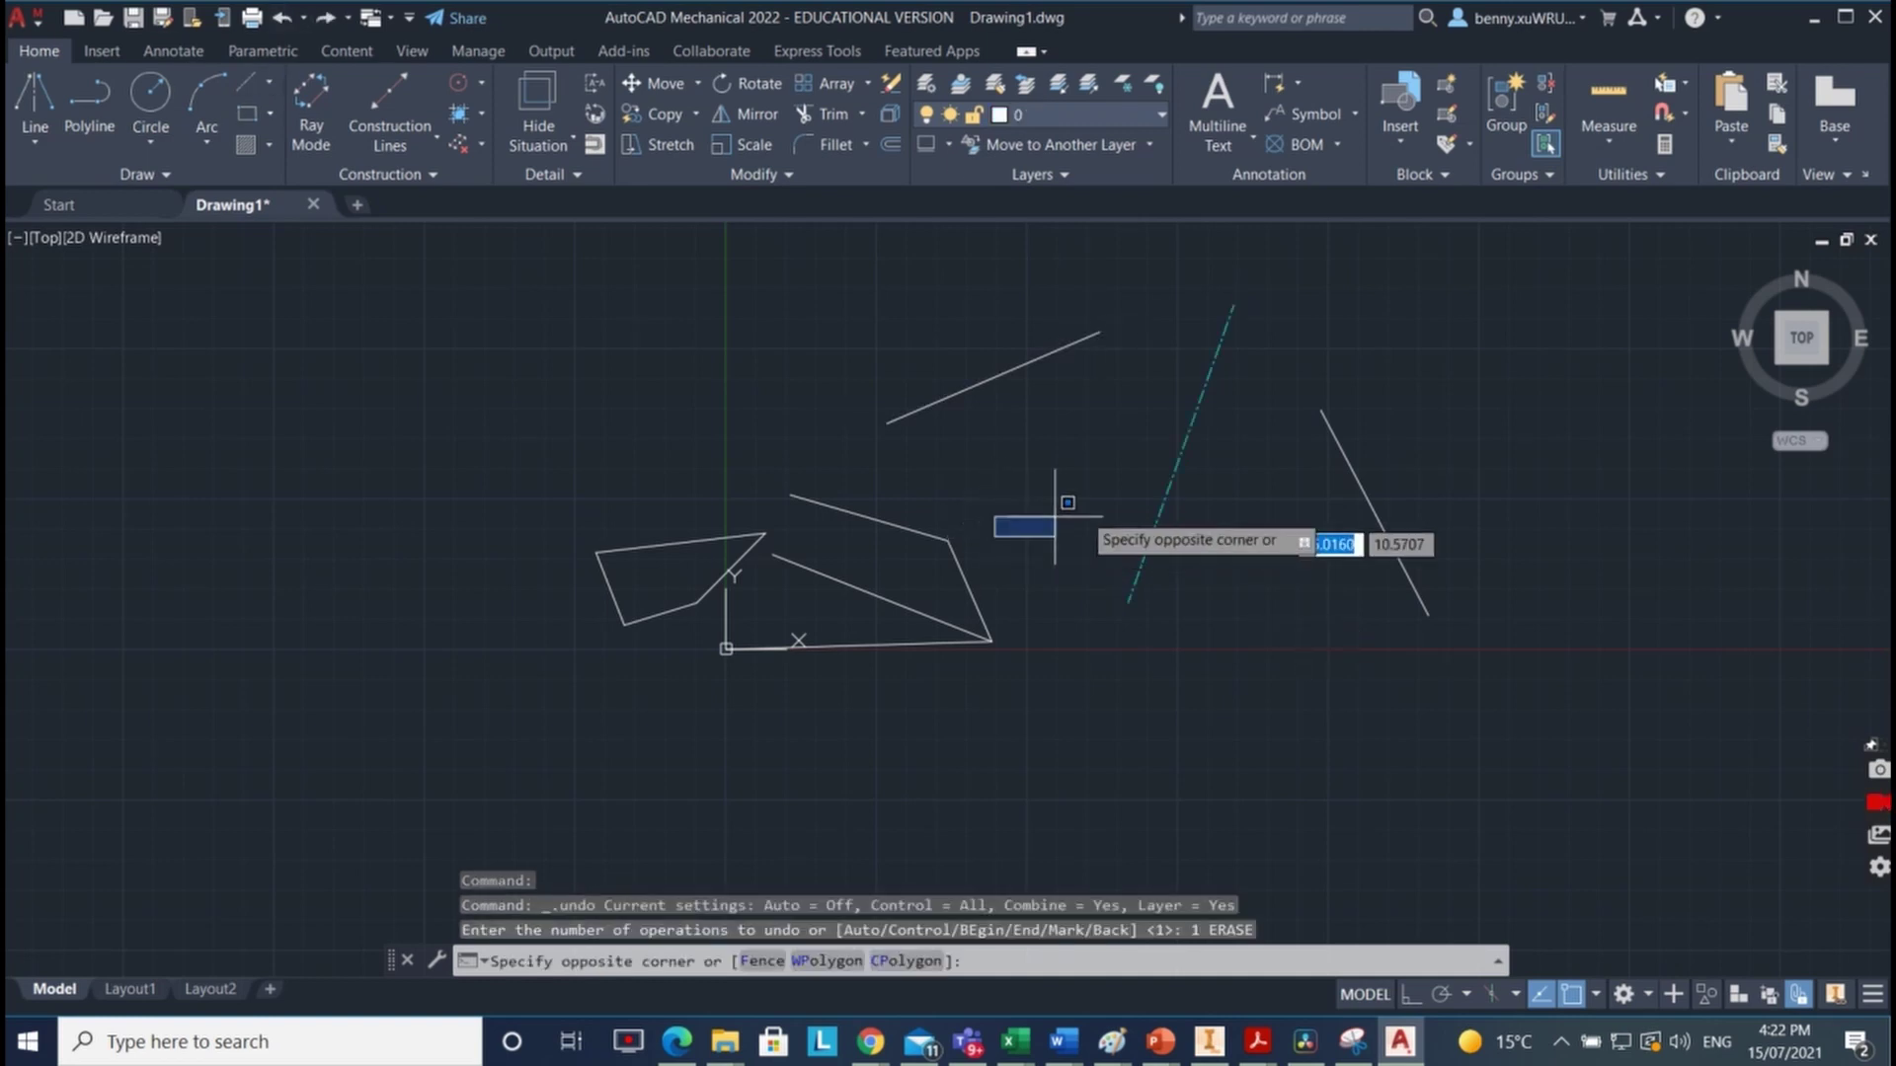
click(1212, 487)
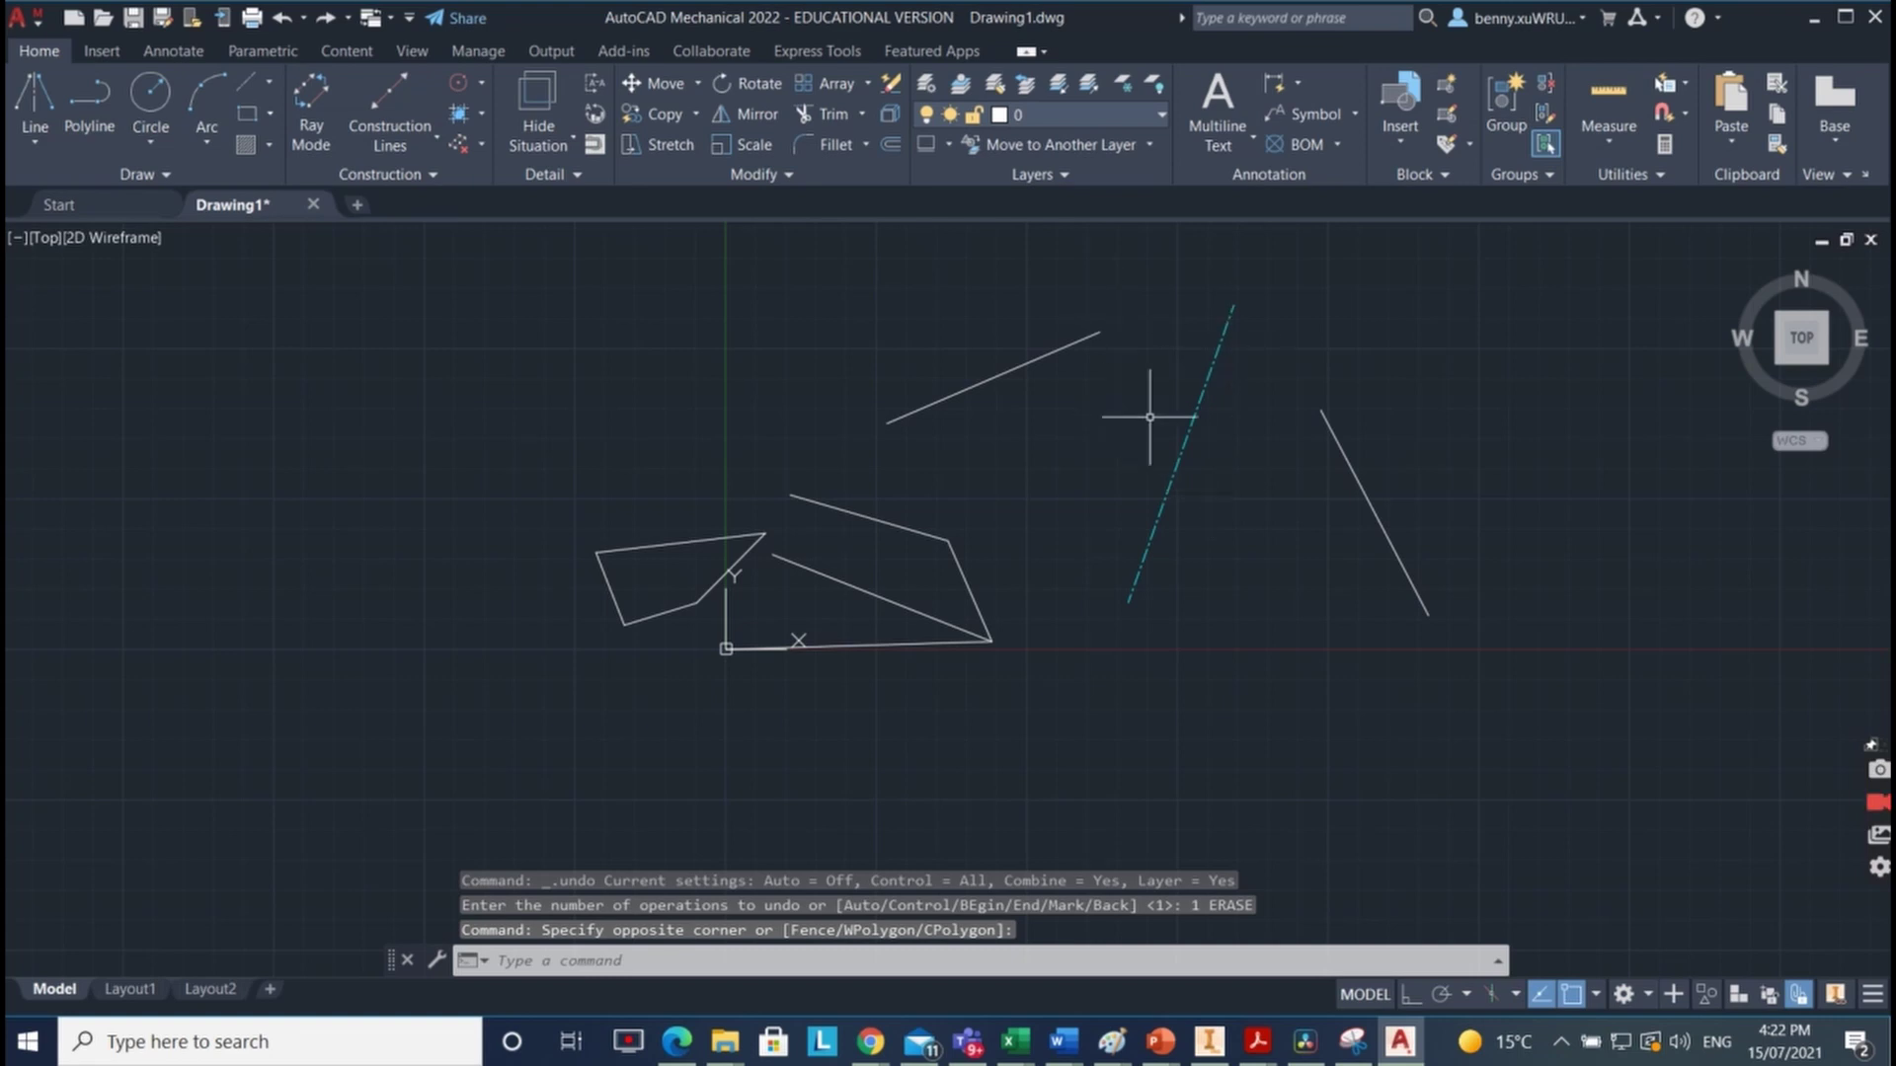
click(1000, 494)
click(1257, 440)
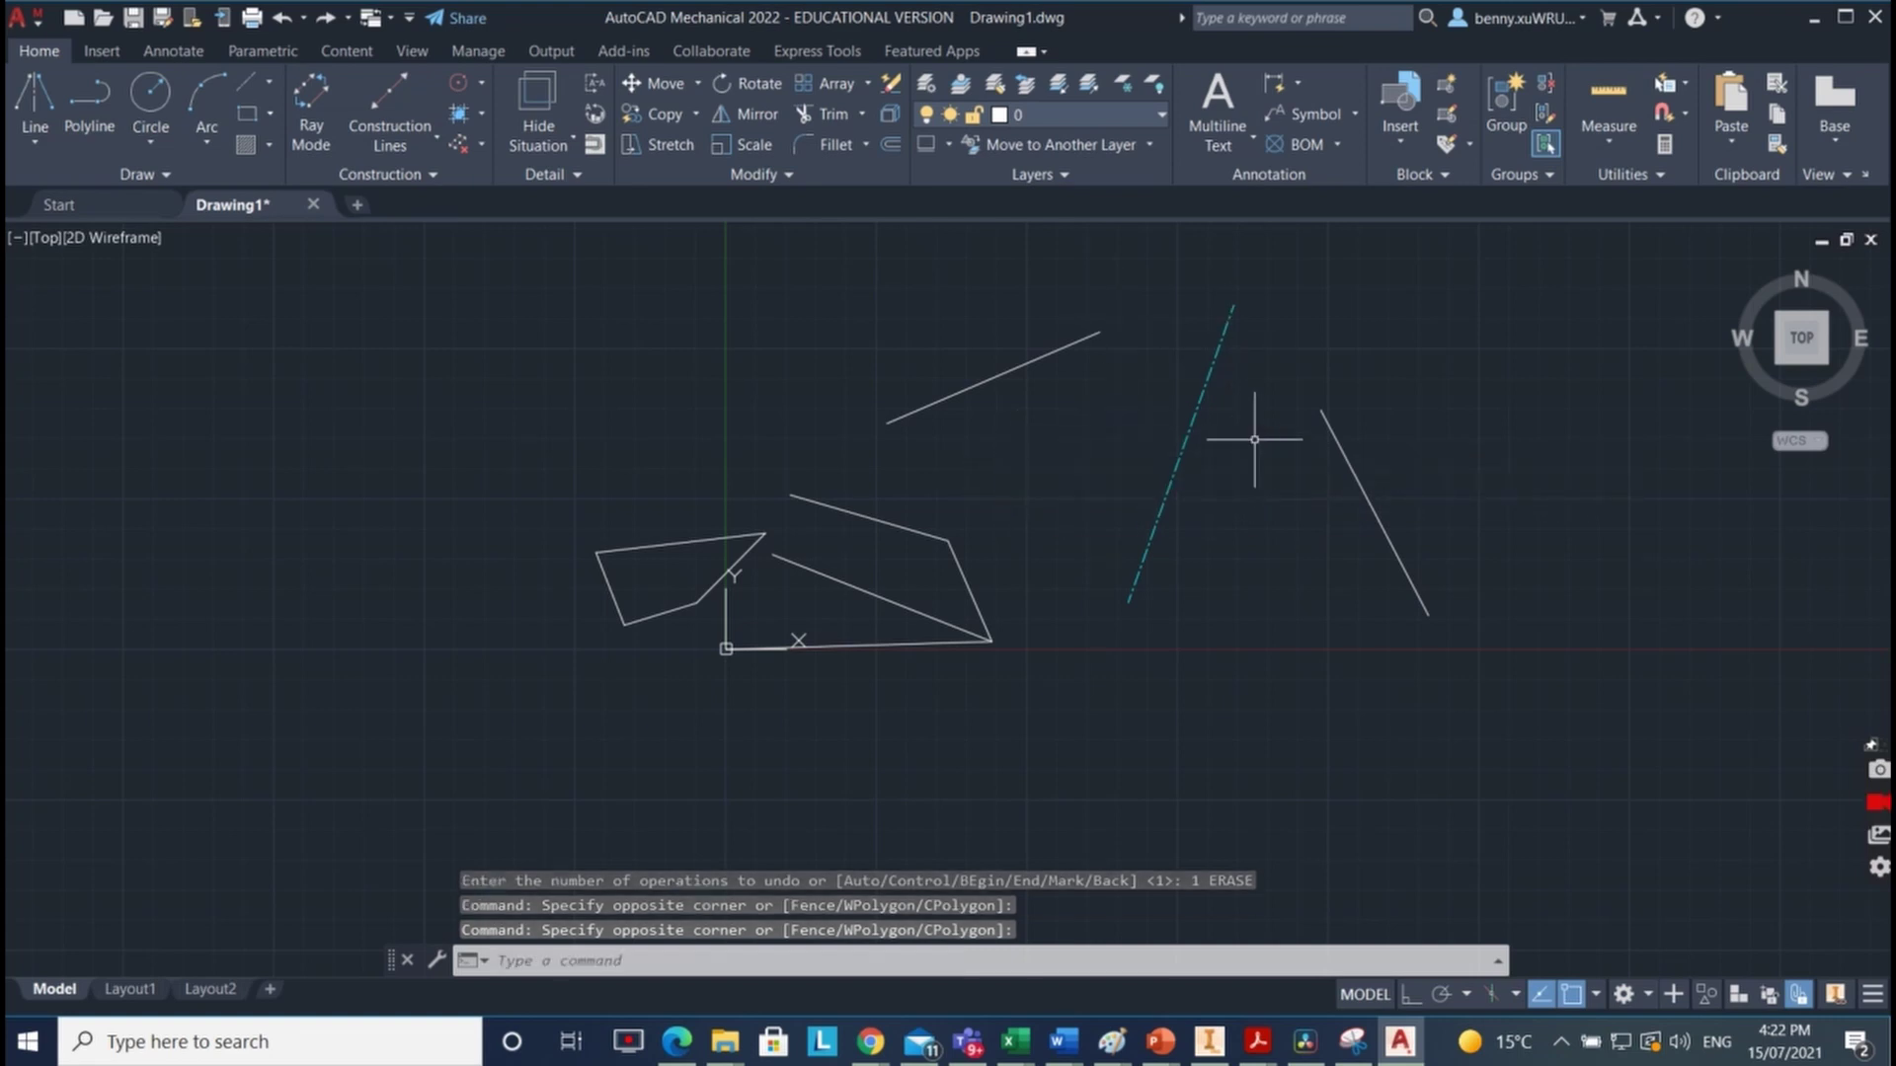
click(1005, 619)
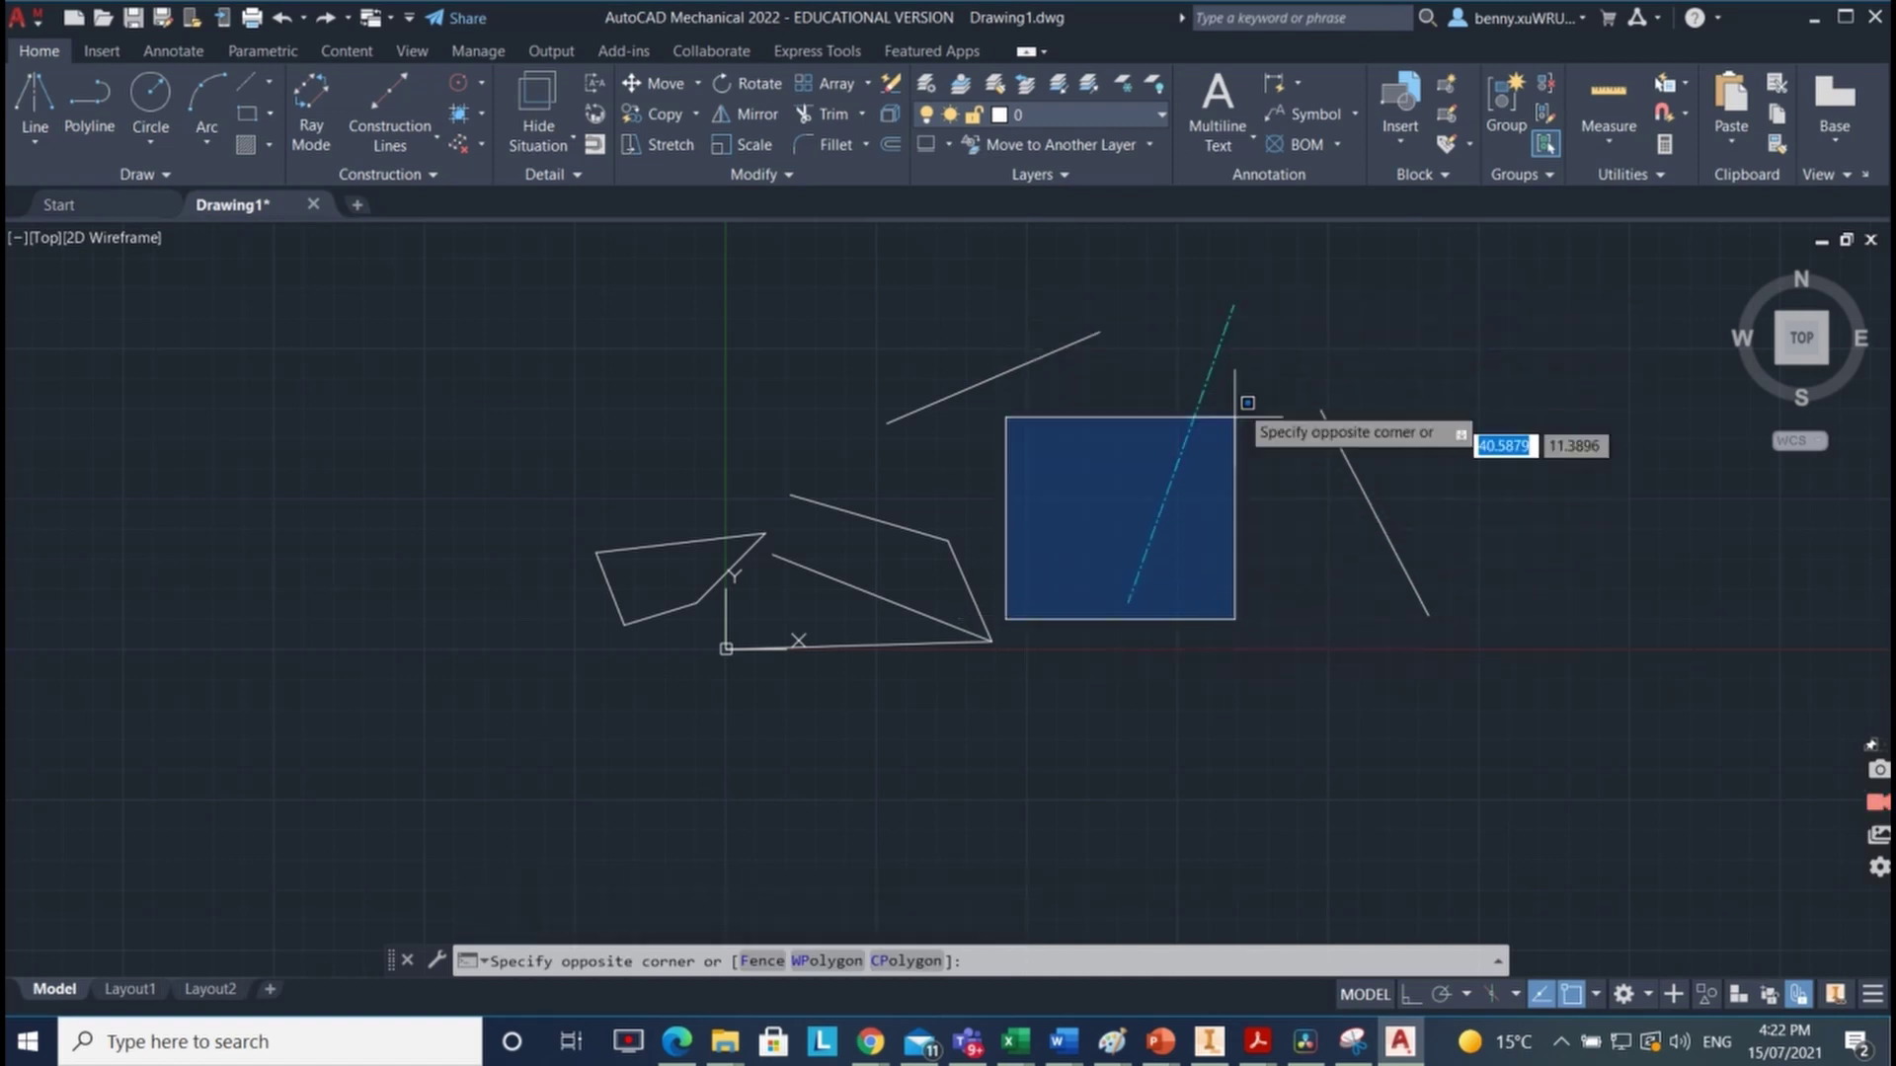
click(1254, 286)
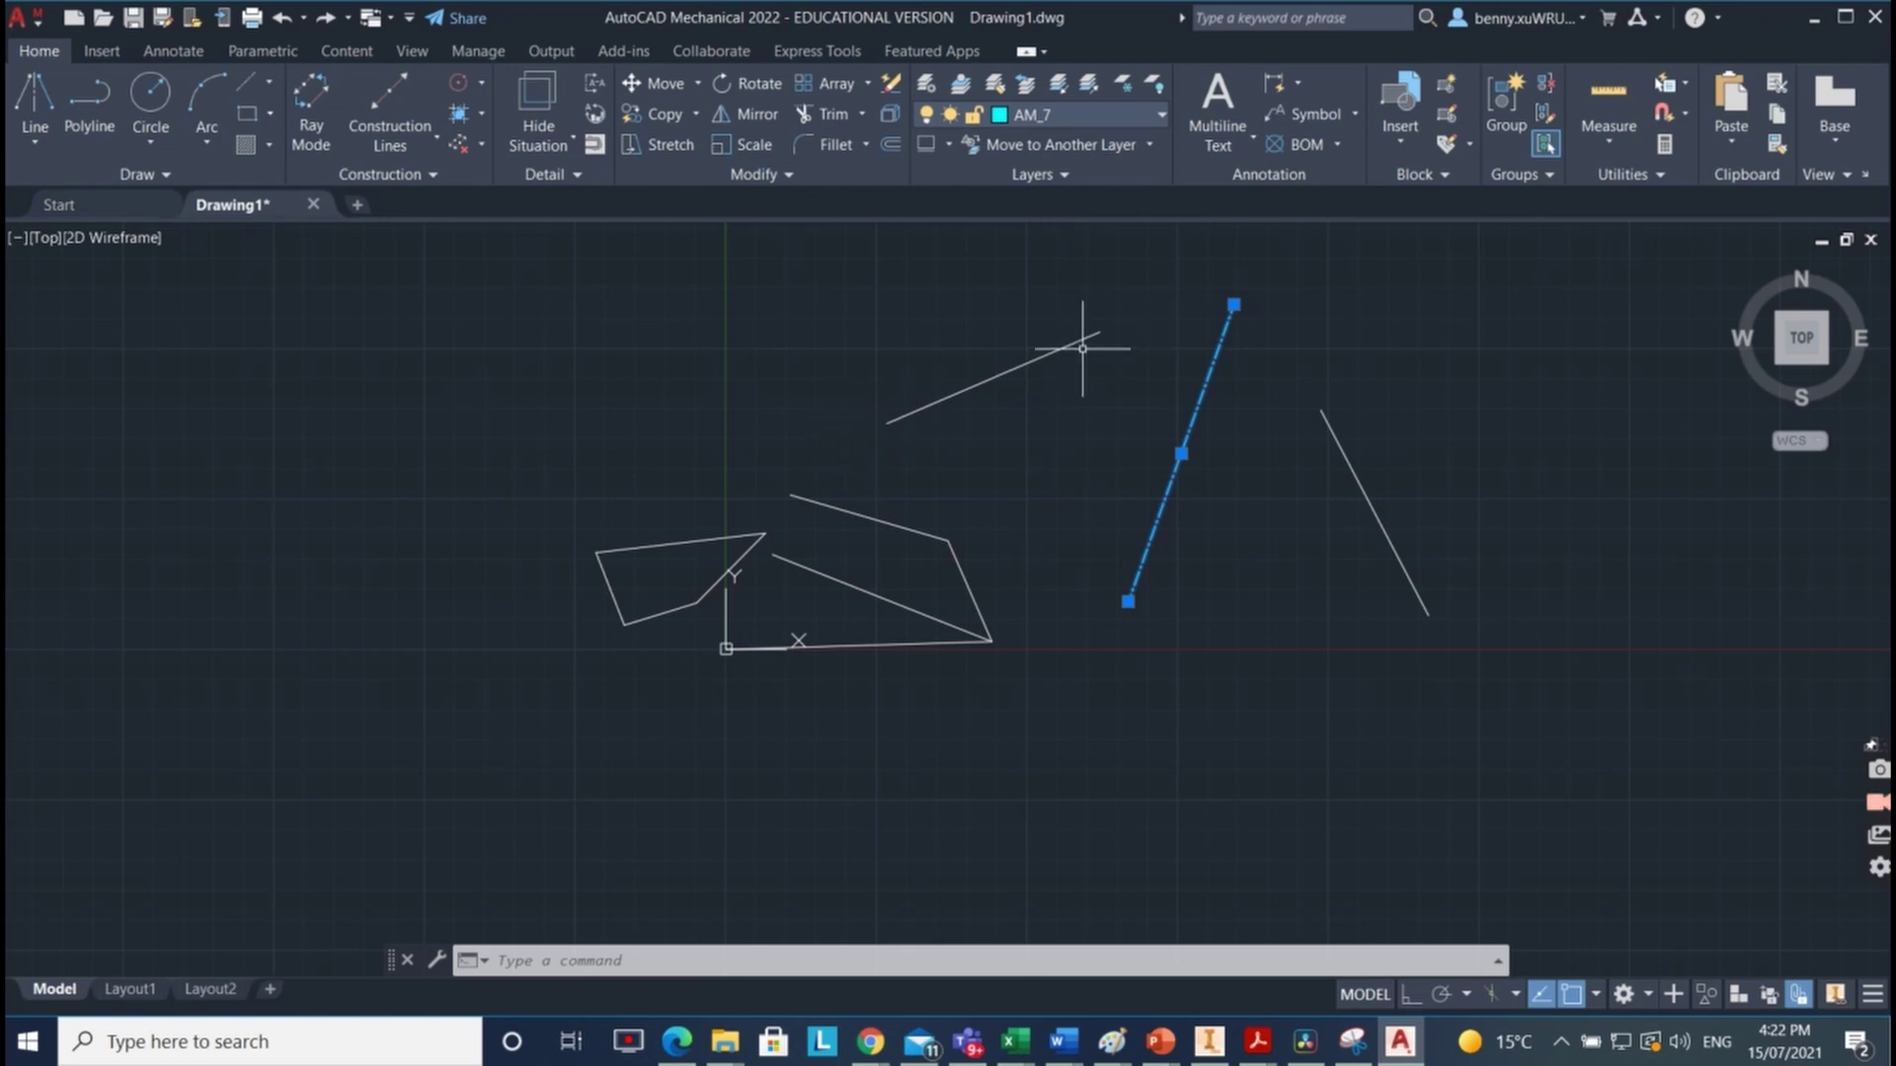
click(1066, 454)
key(Escape)
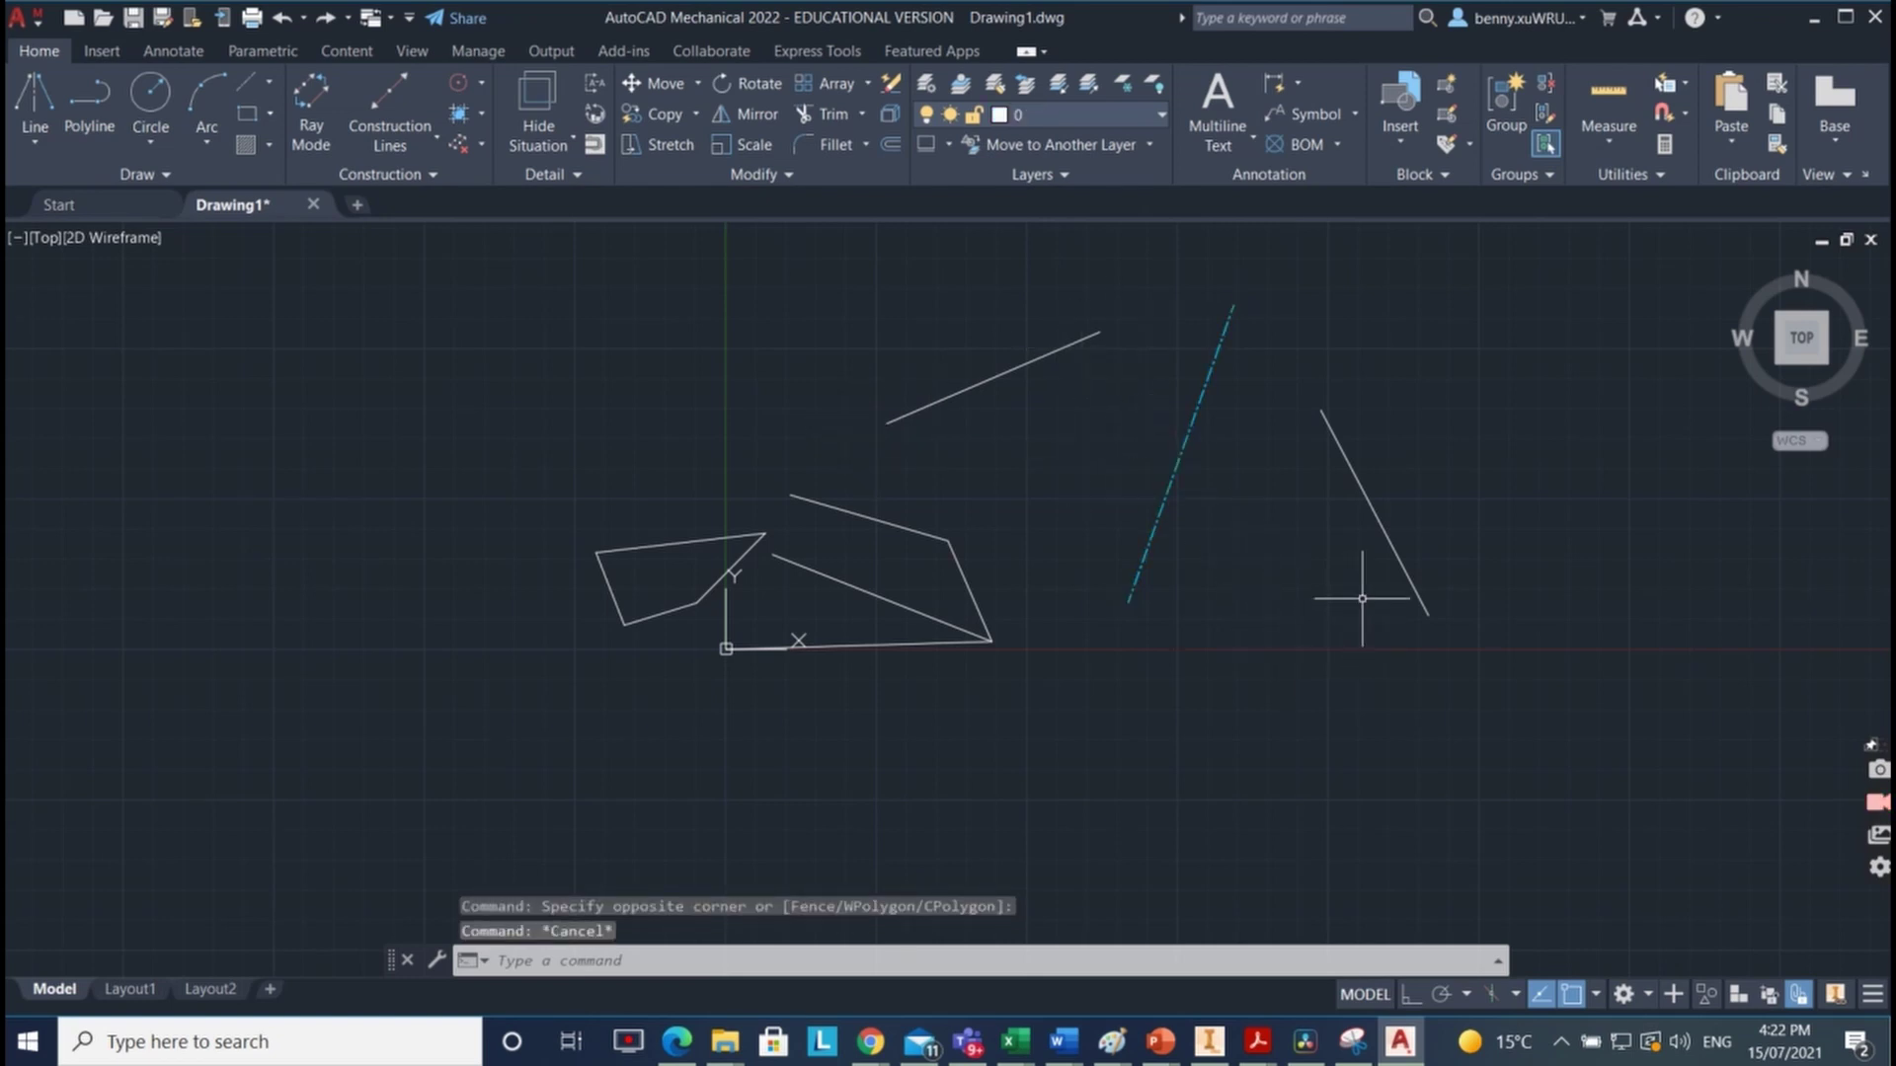
Step: Crossing-select the centerline with the upper mirrored line, window-select the centerline with the open chain's short steep segment, and clear each selection
click(1227, 576)
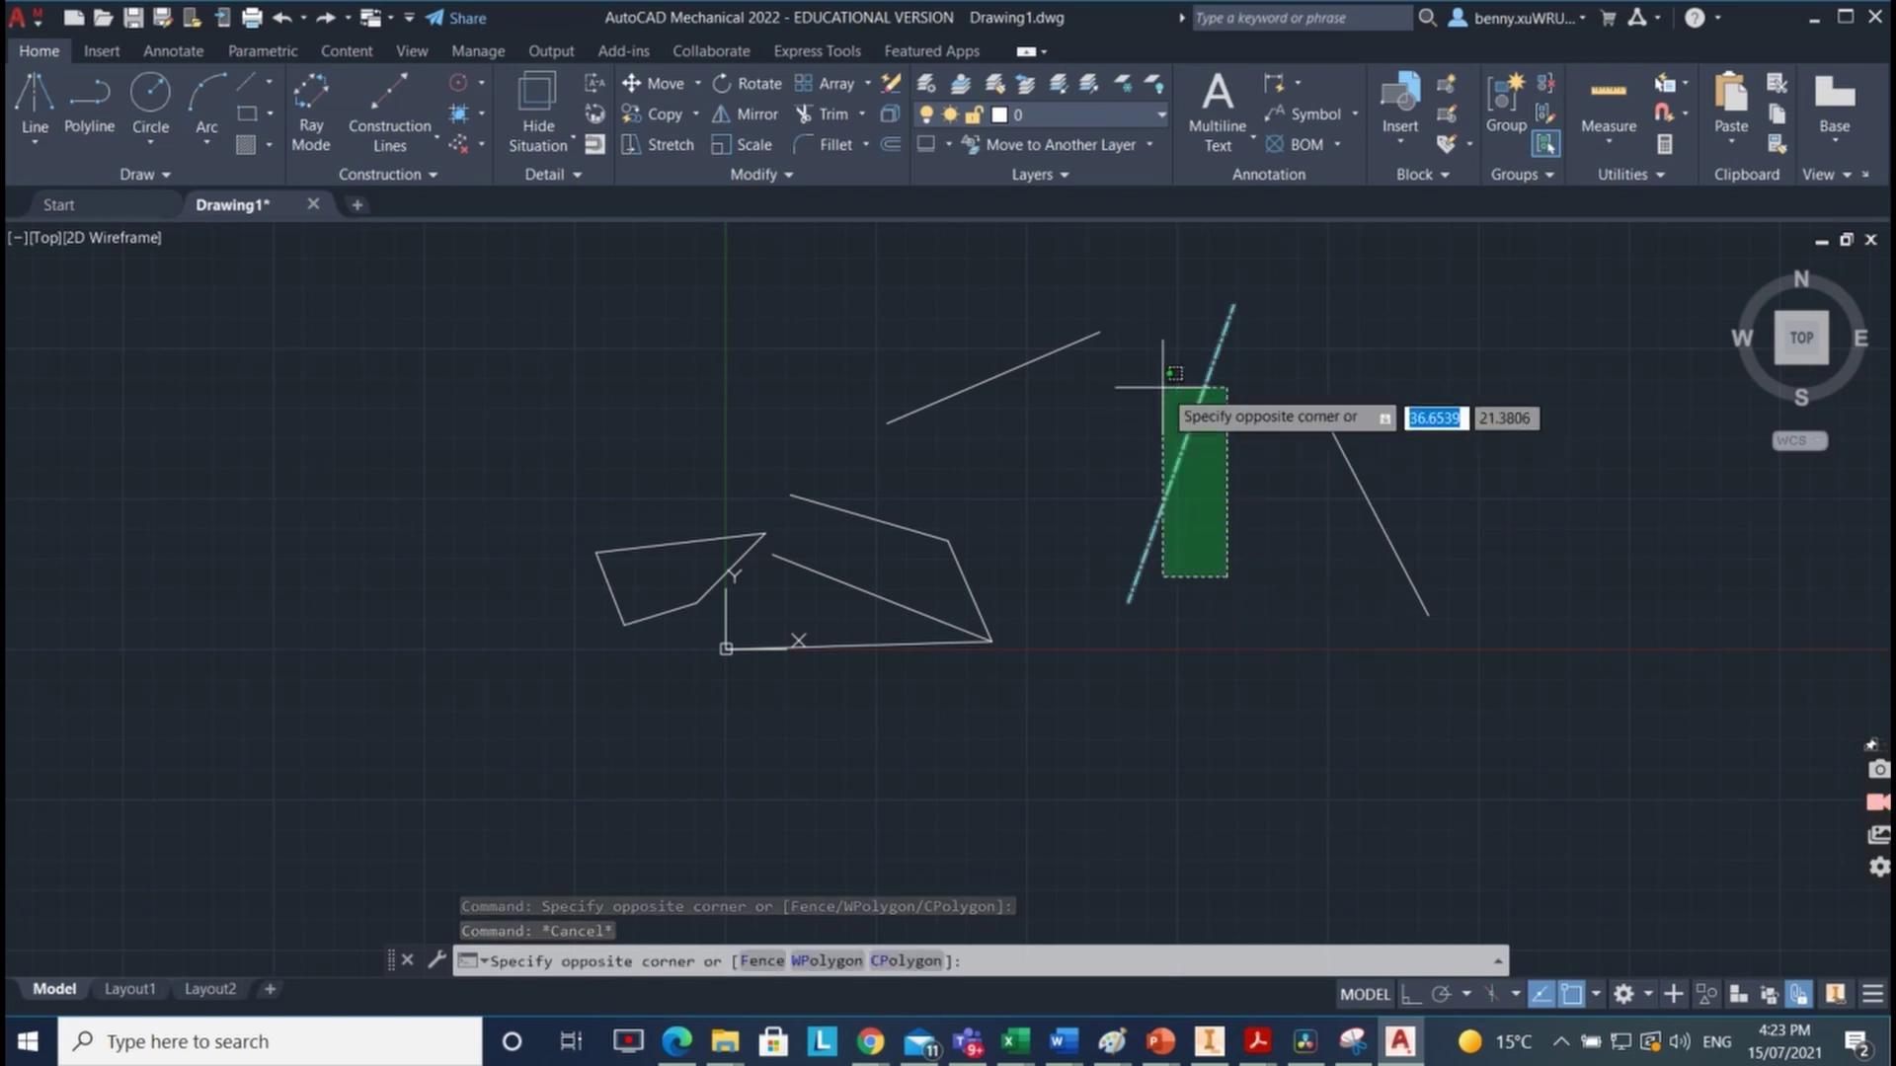
click(1103, 328)
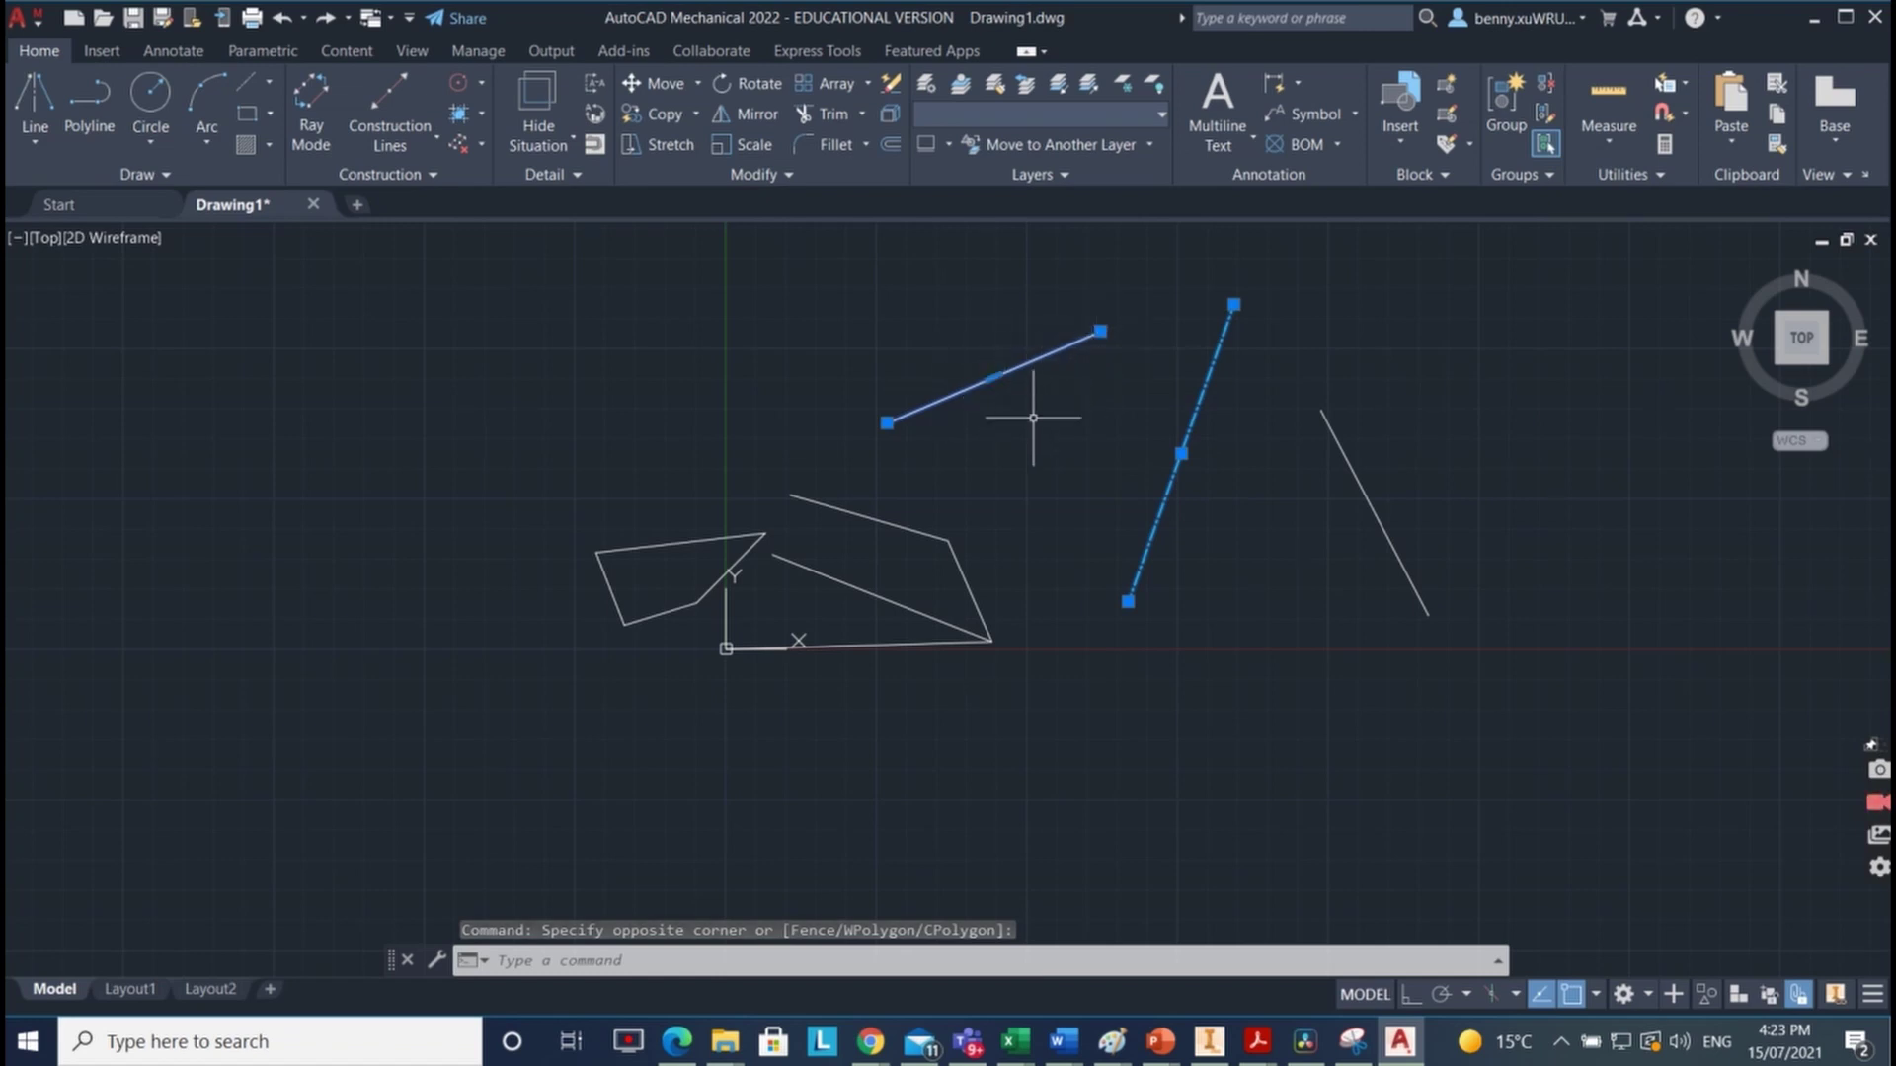
key(Escape)
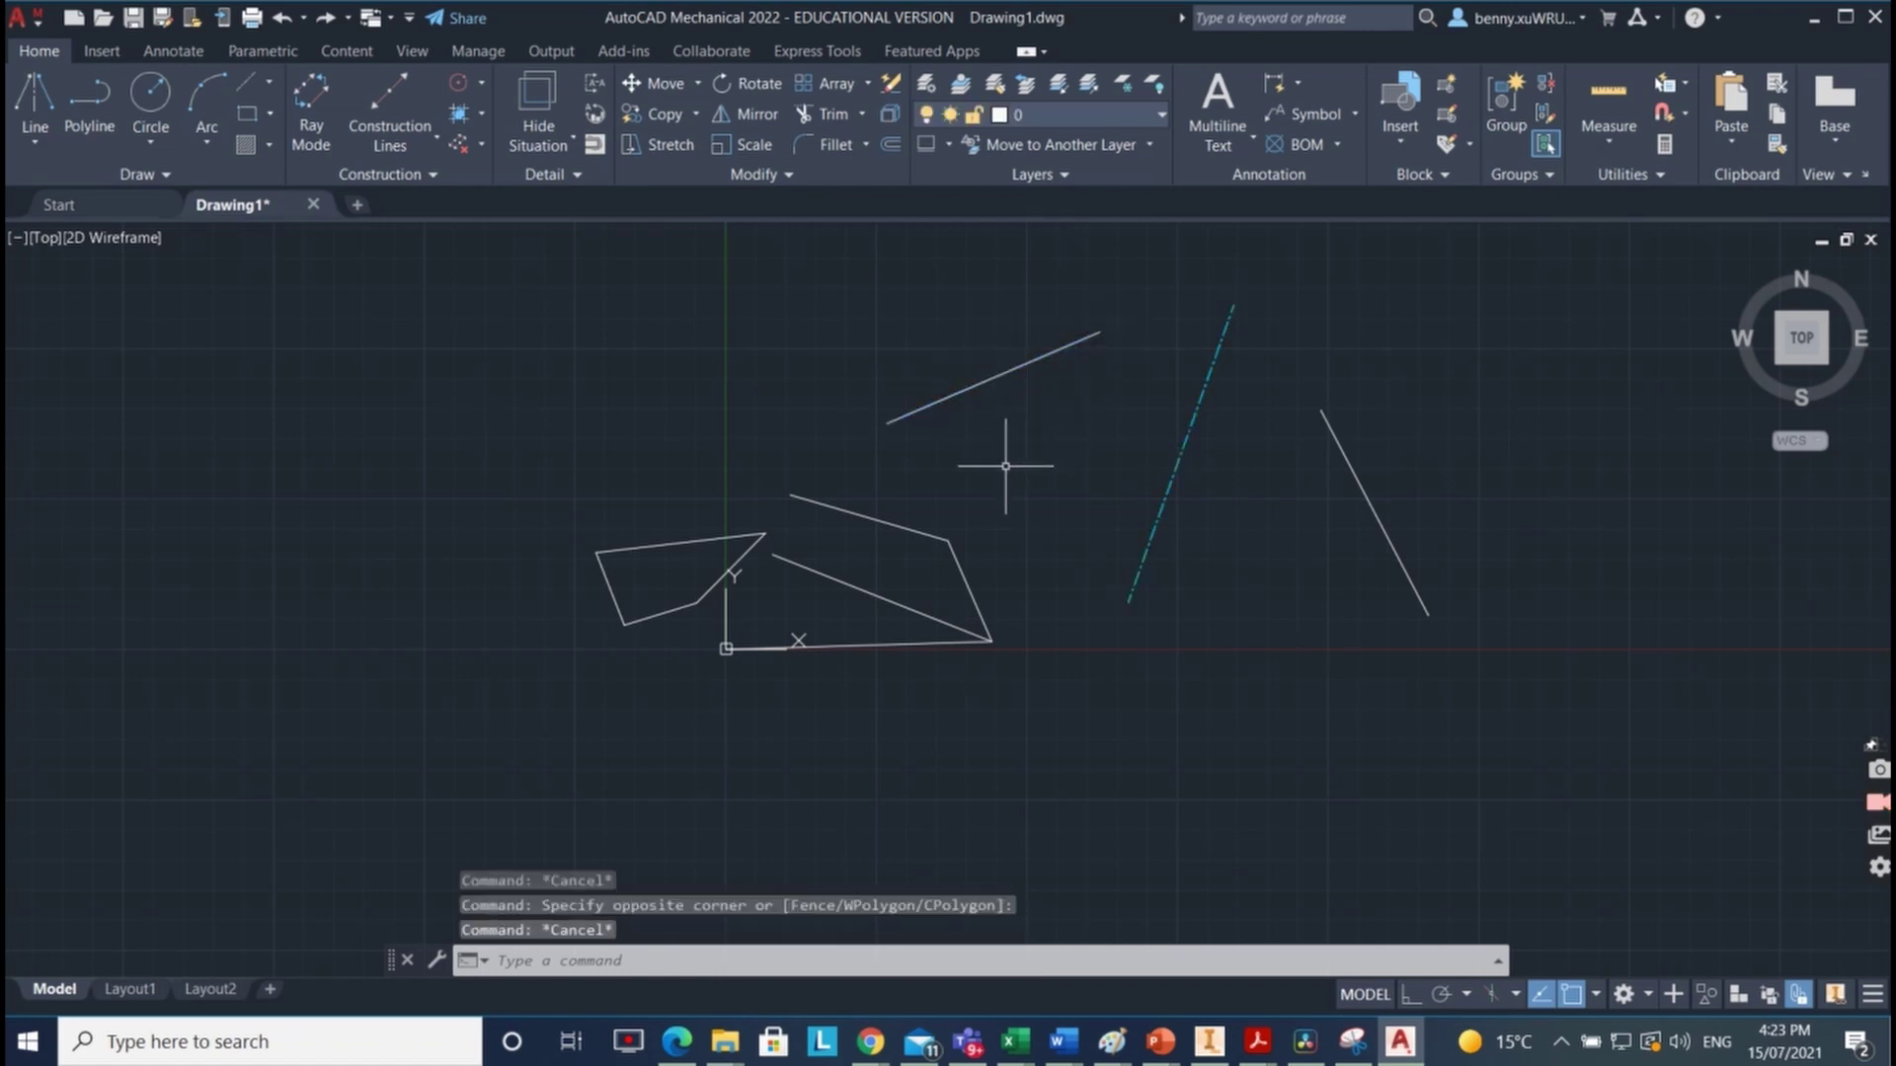
click(899, 304)
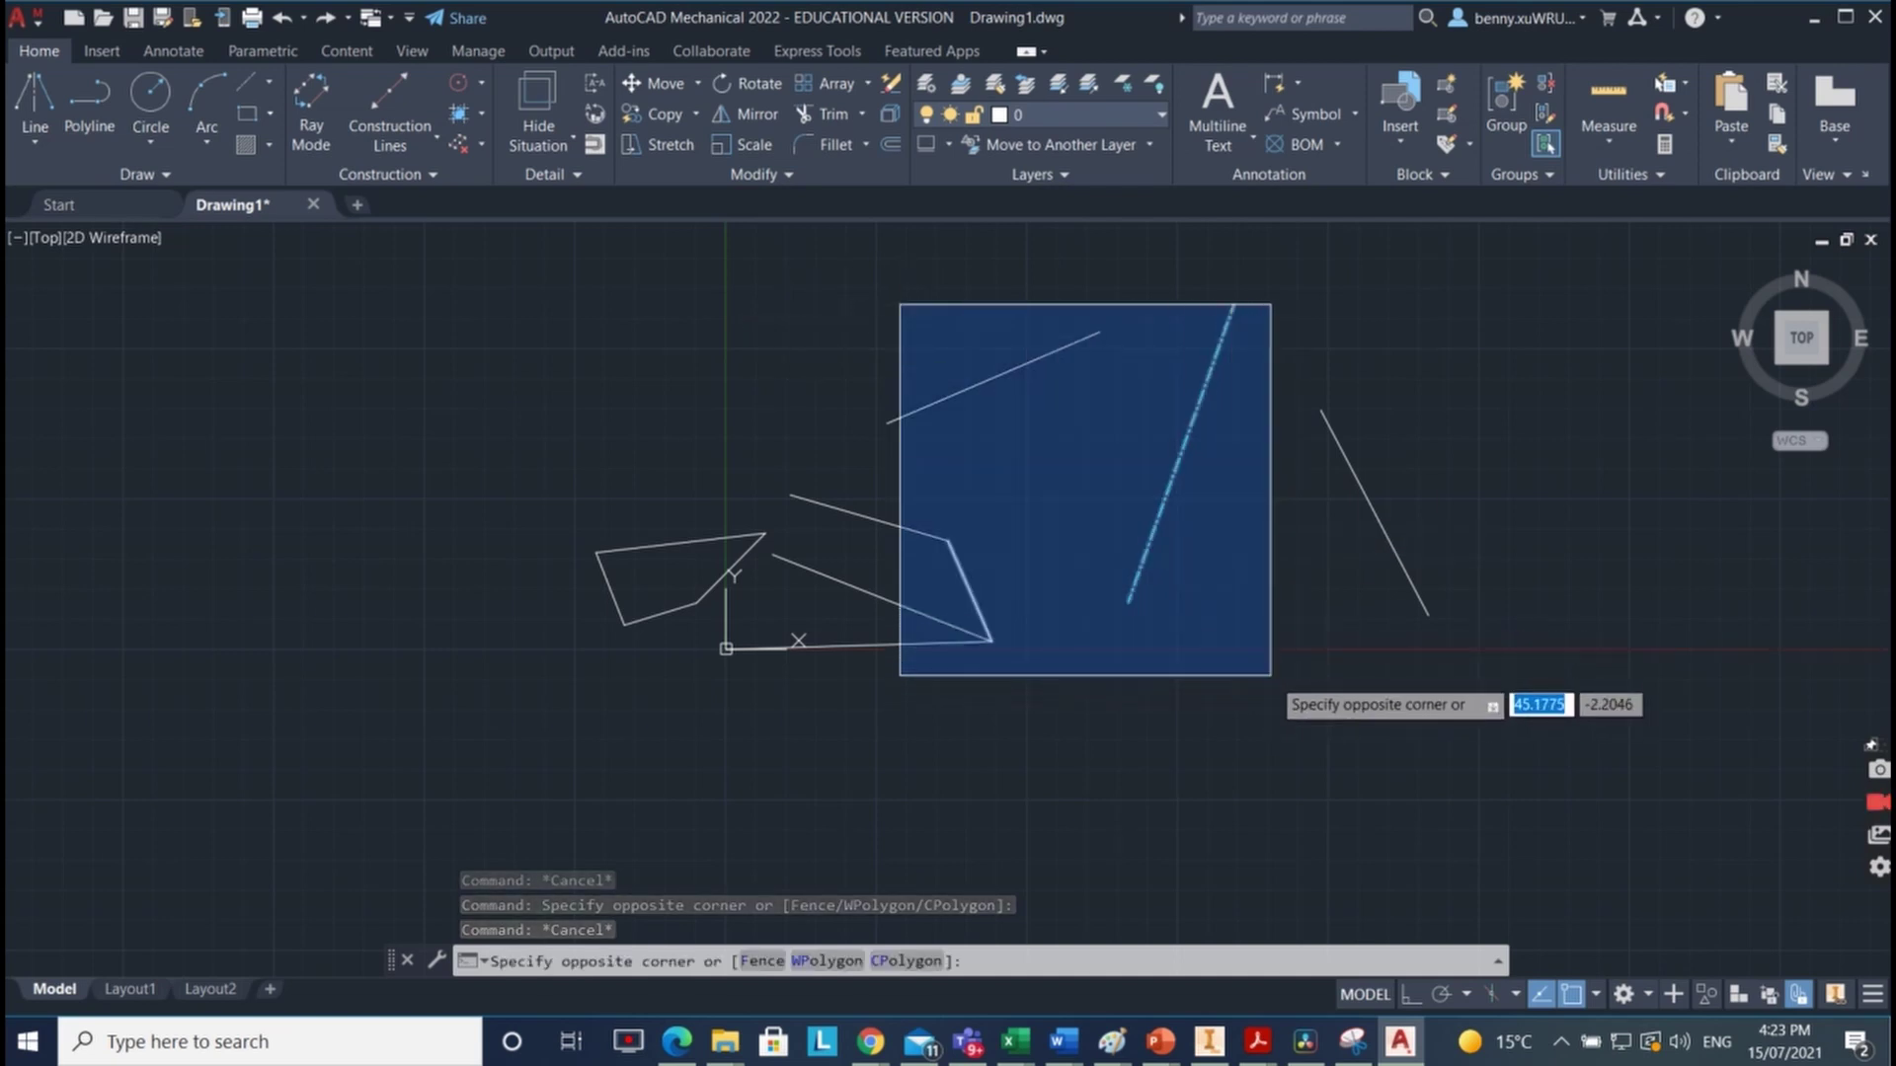
click(1274, 673)
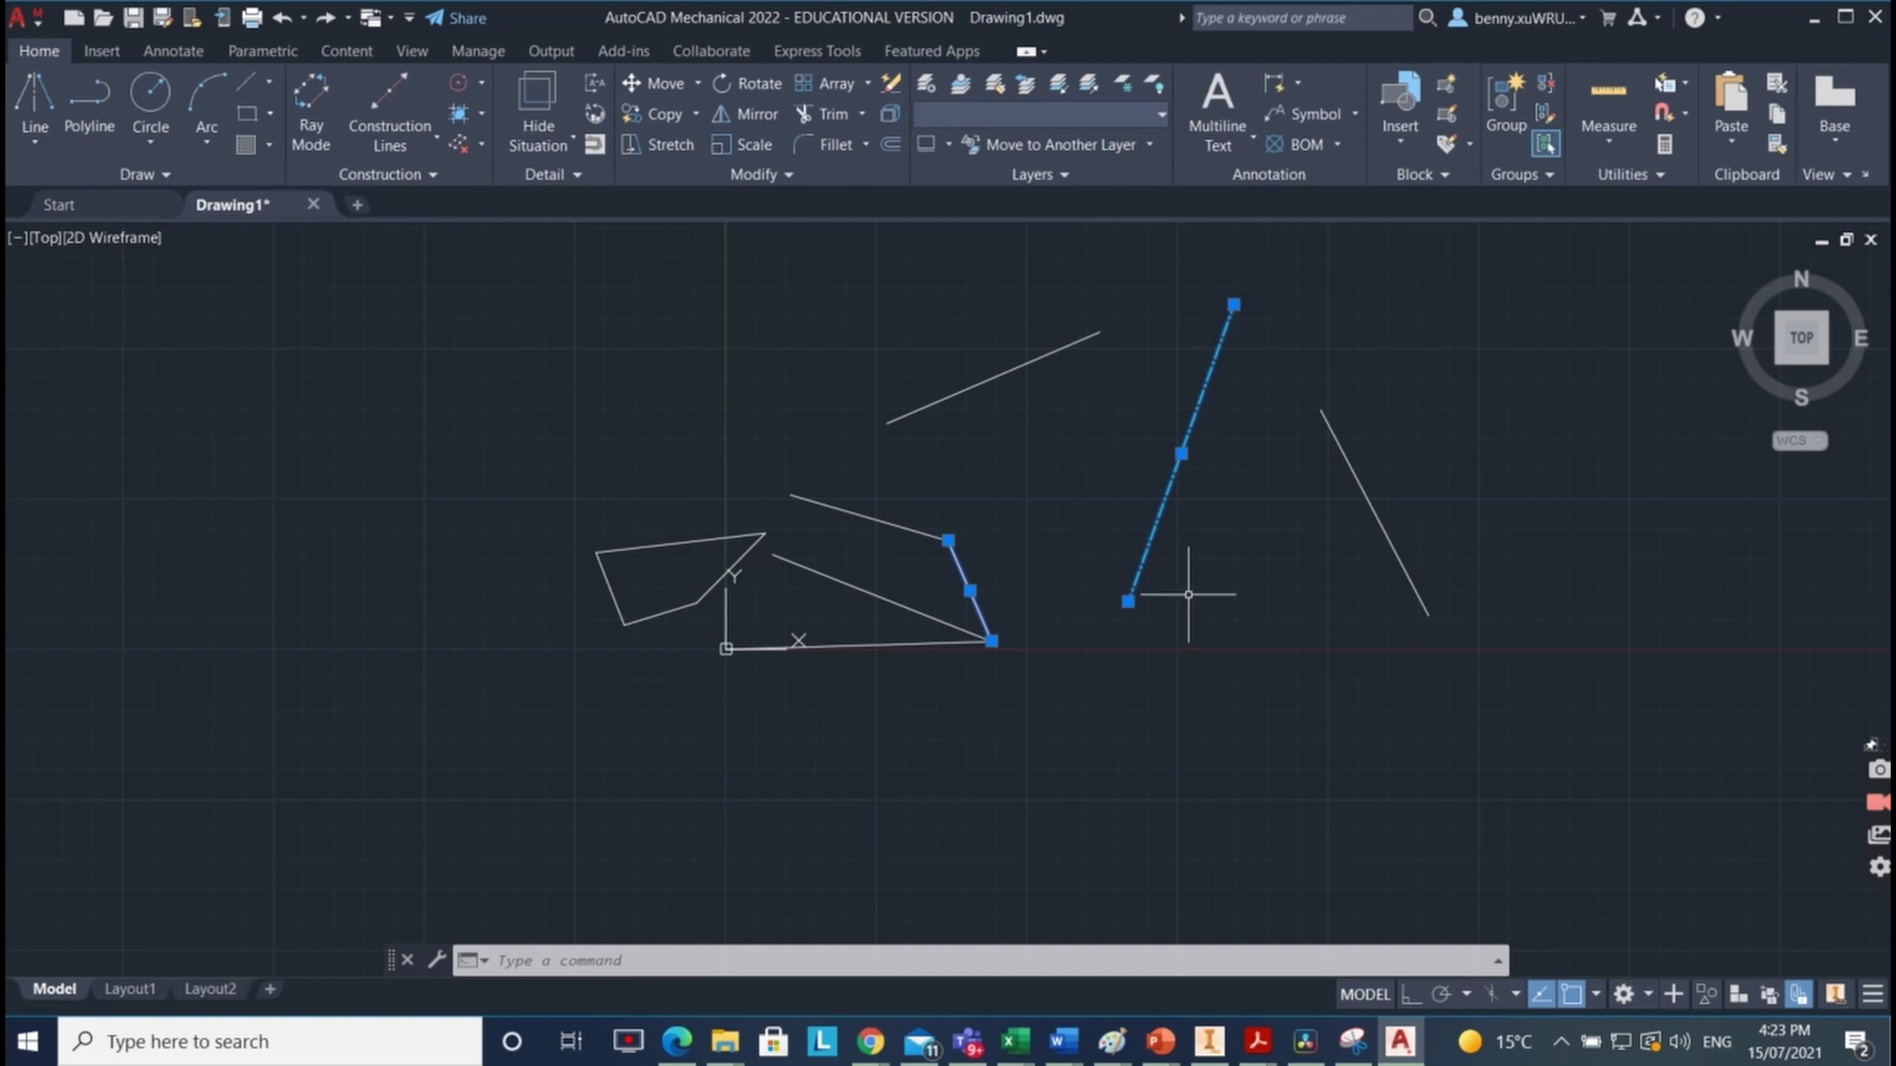
key(Escape)
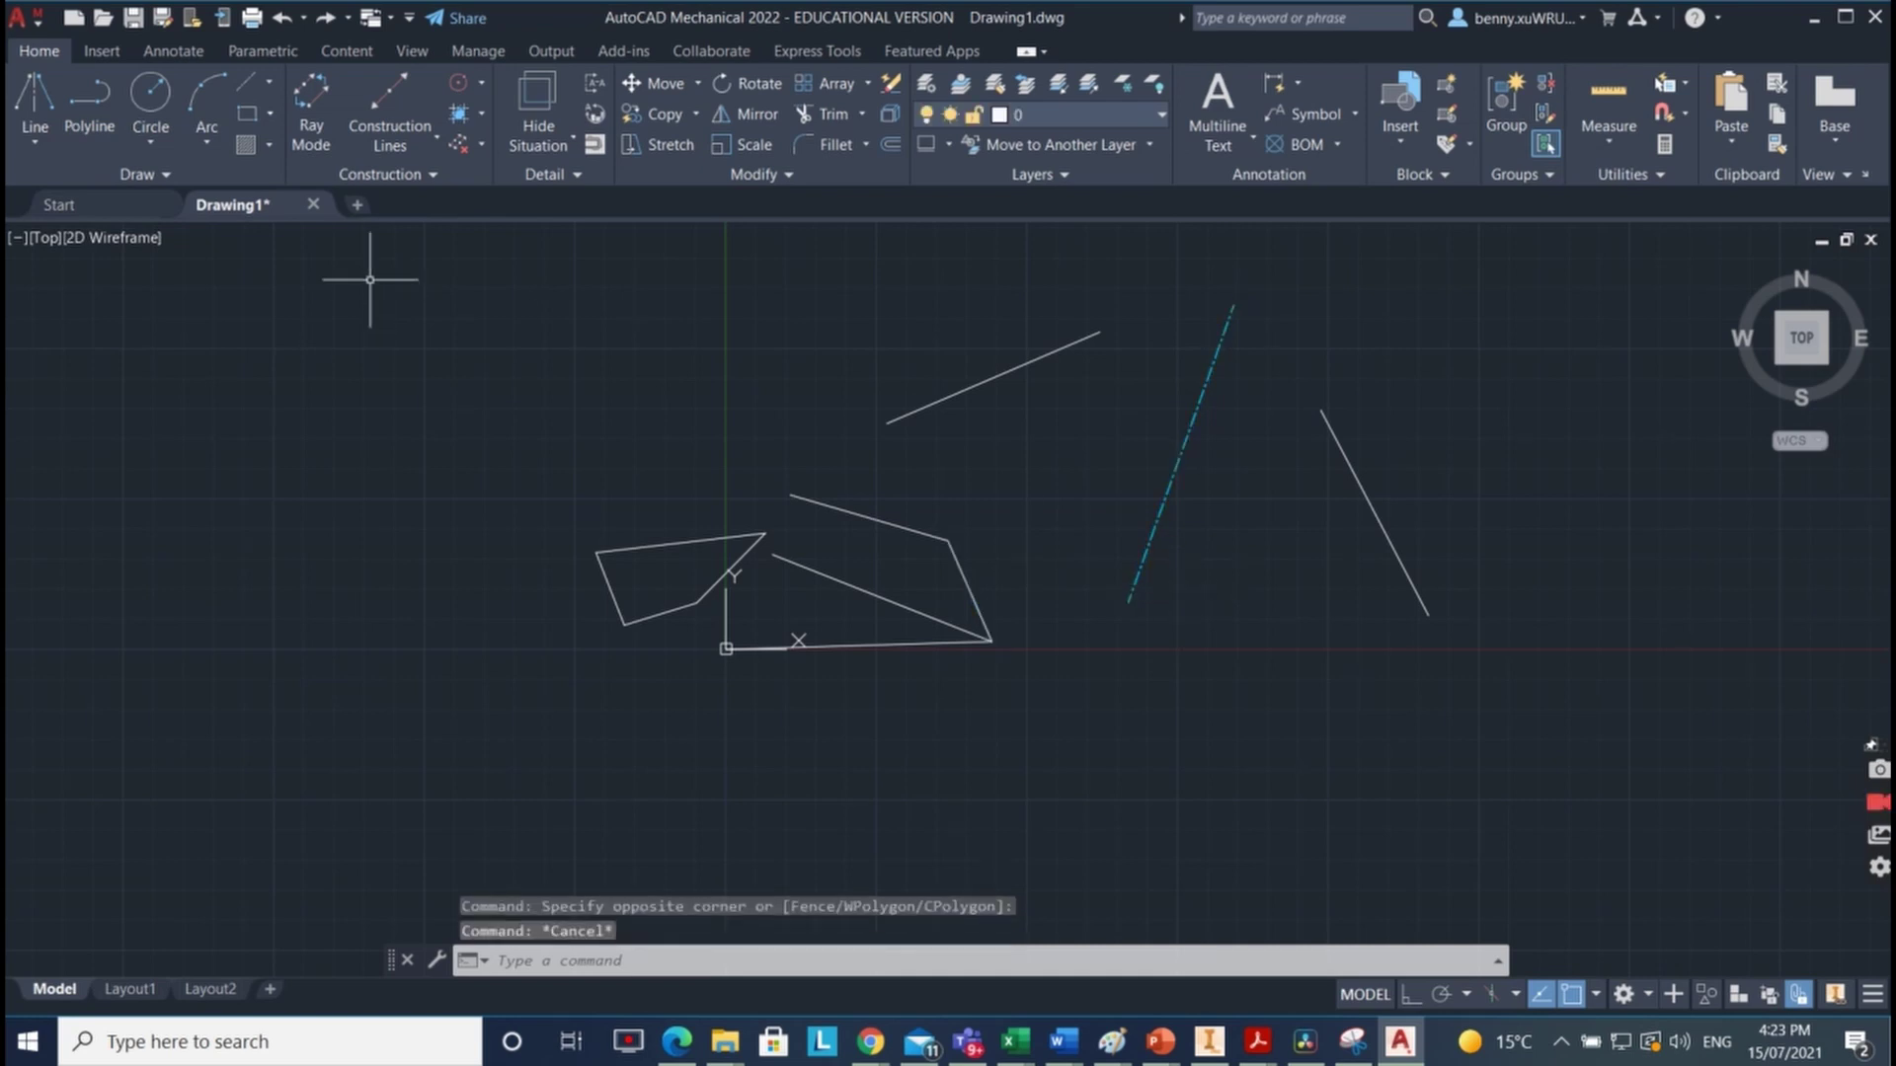
Step: Reset the line variant to plain Line and draw a four-segment open polyline in the empty area west of the shapes, ending with an inward diagonal
click(33, 144)
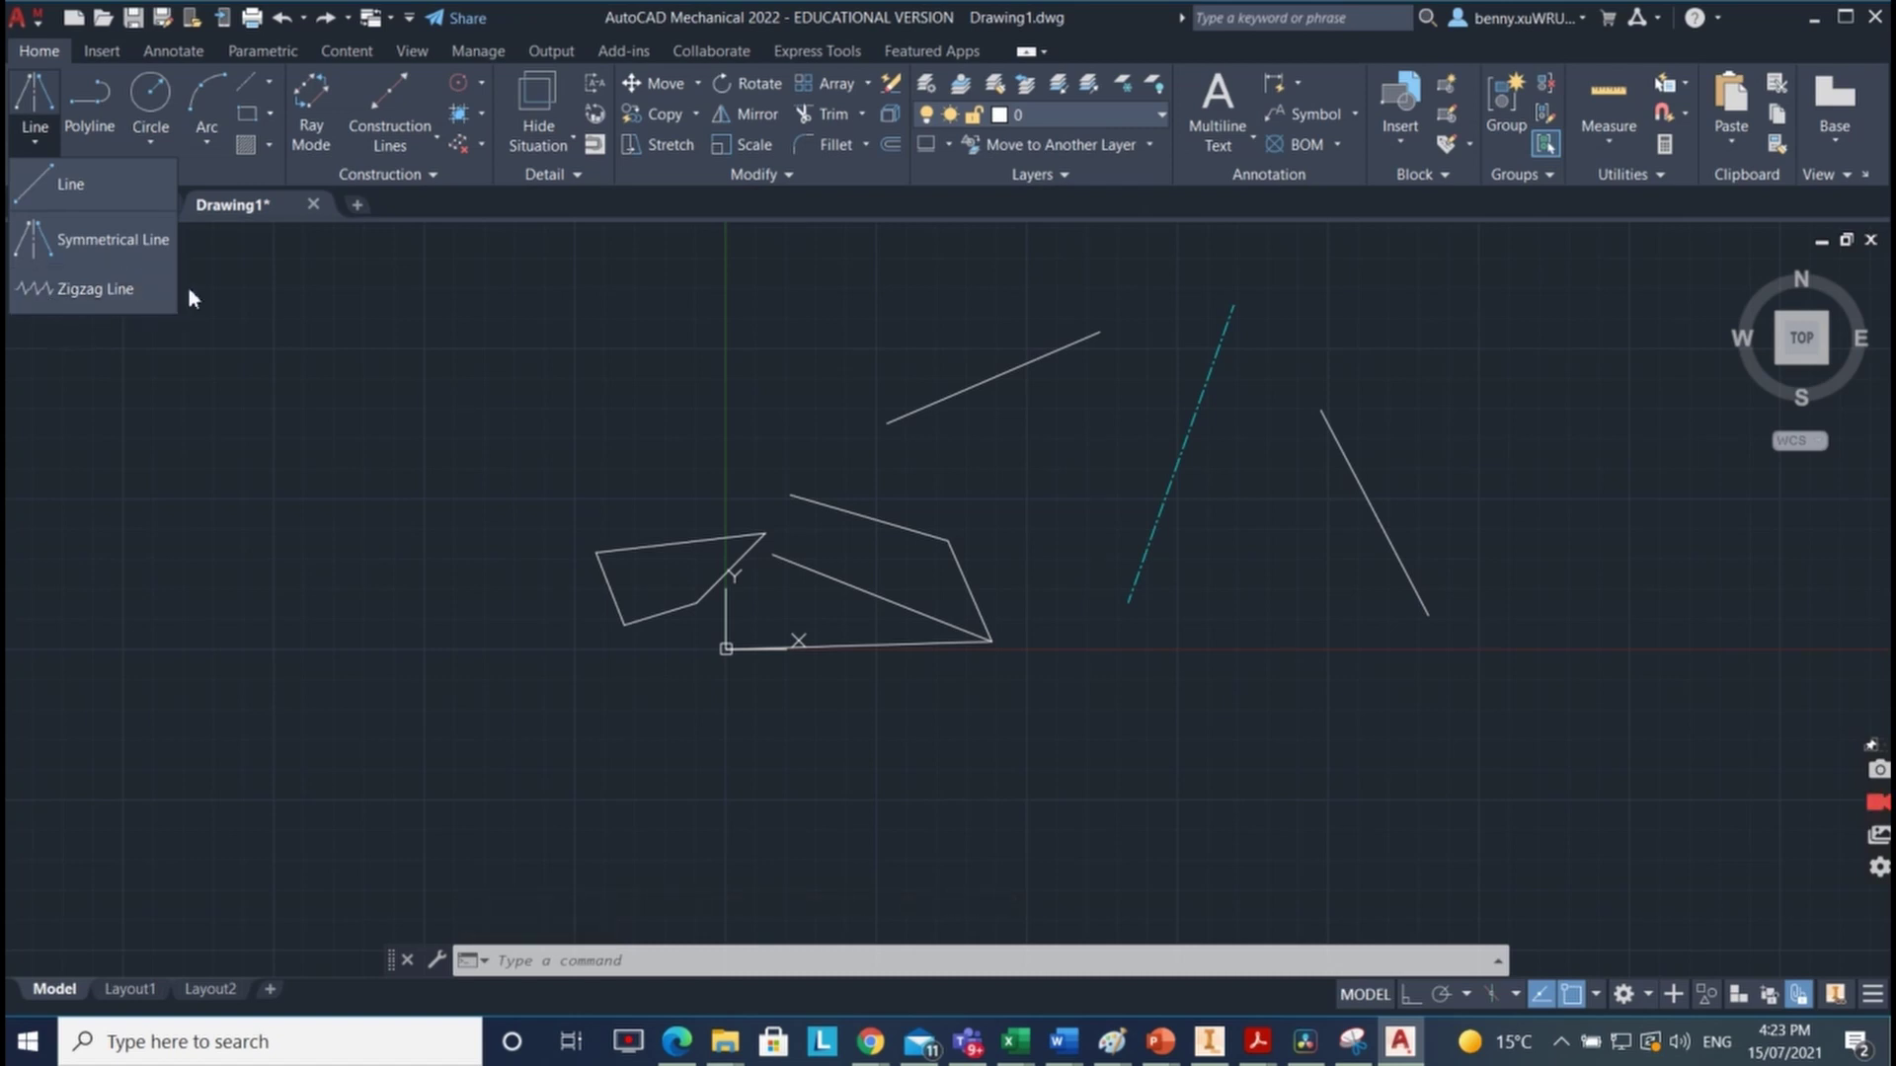
click(73, 182)
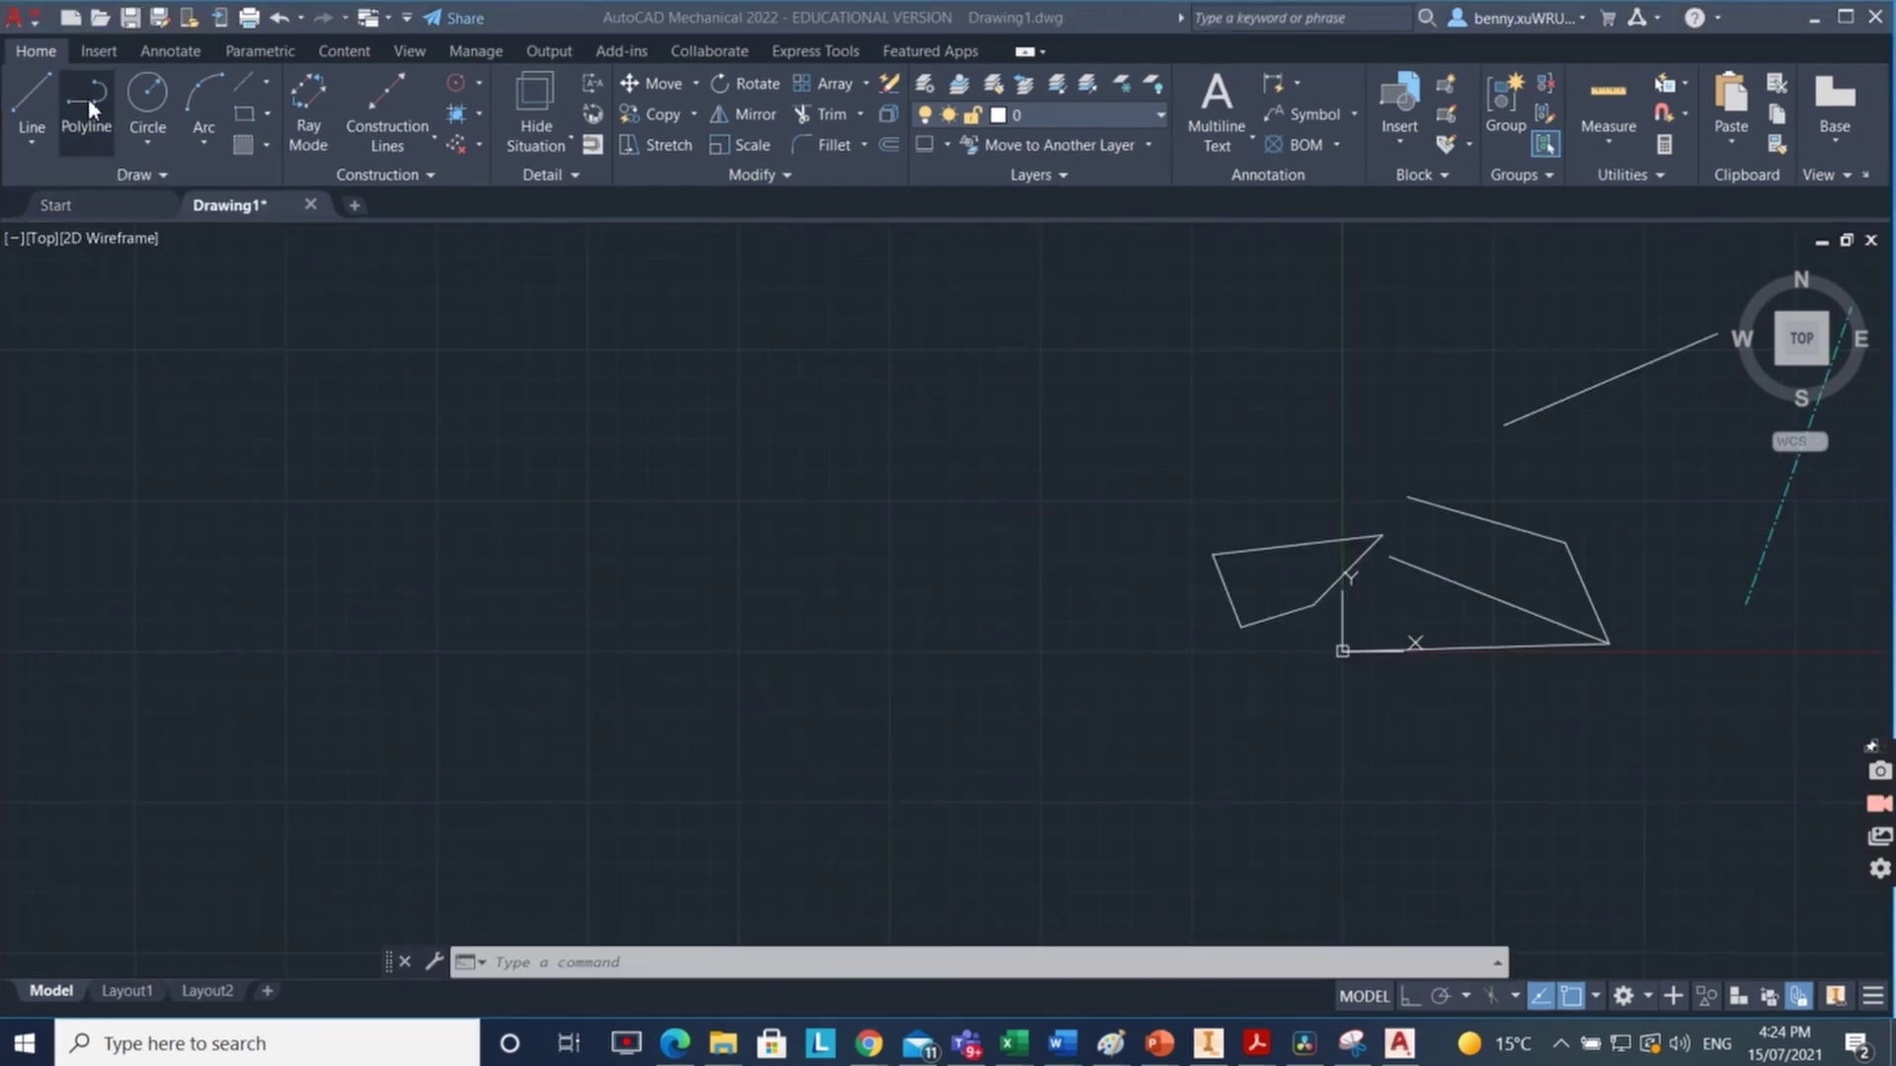
click(91, 122)
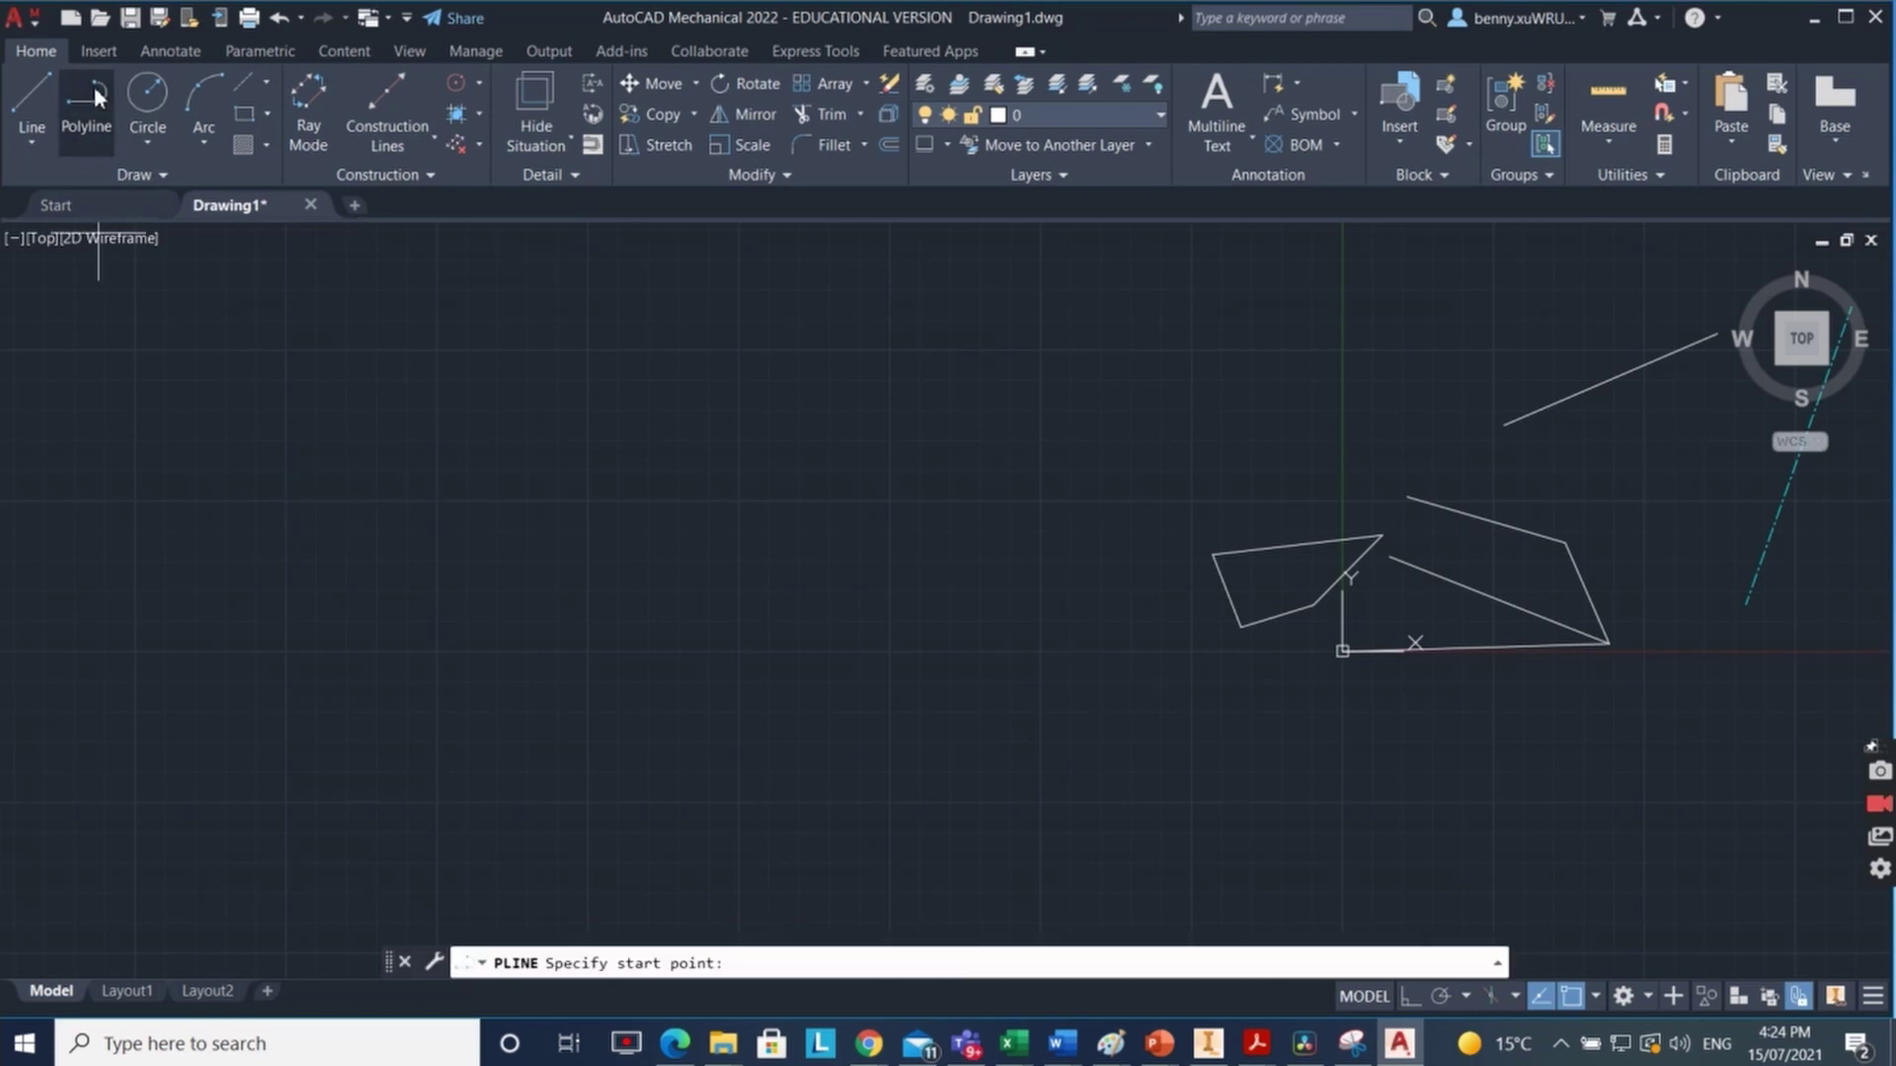
click(386, 584)
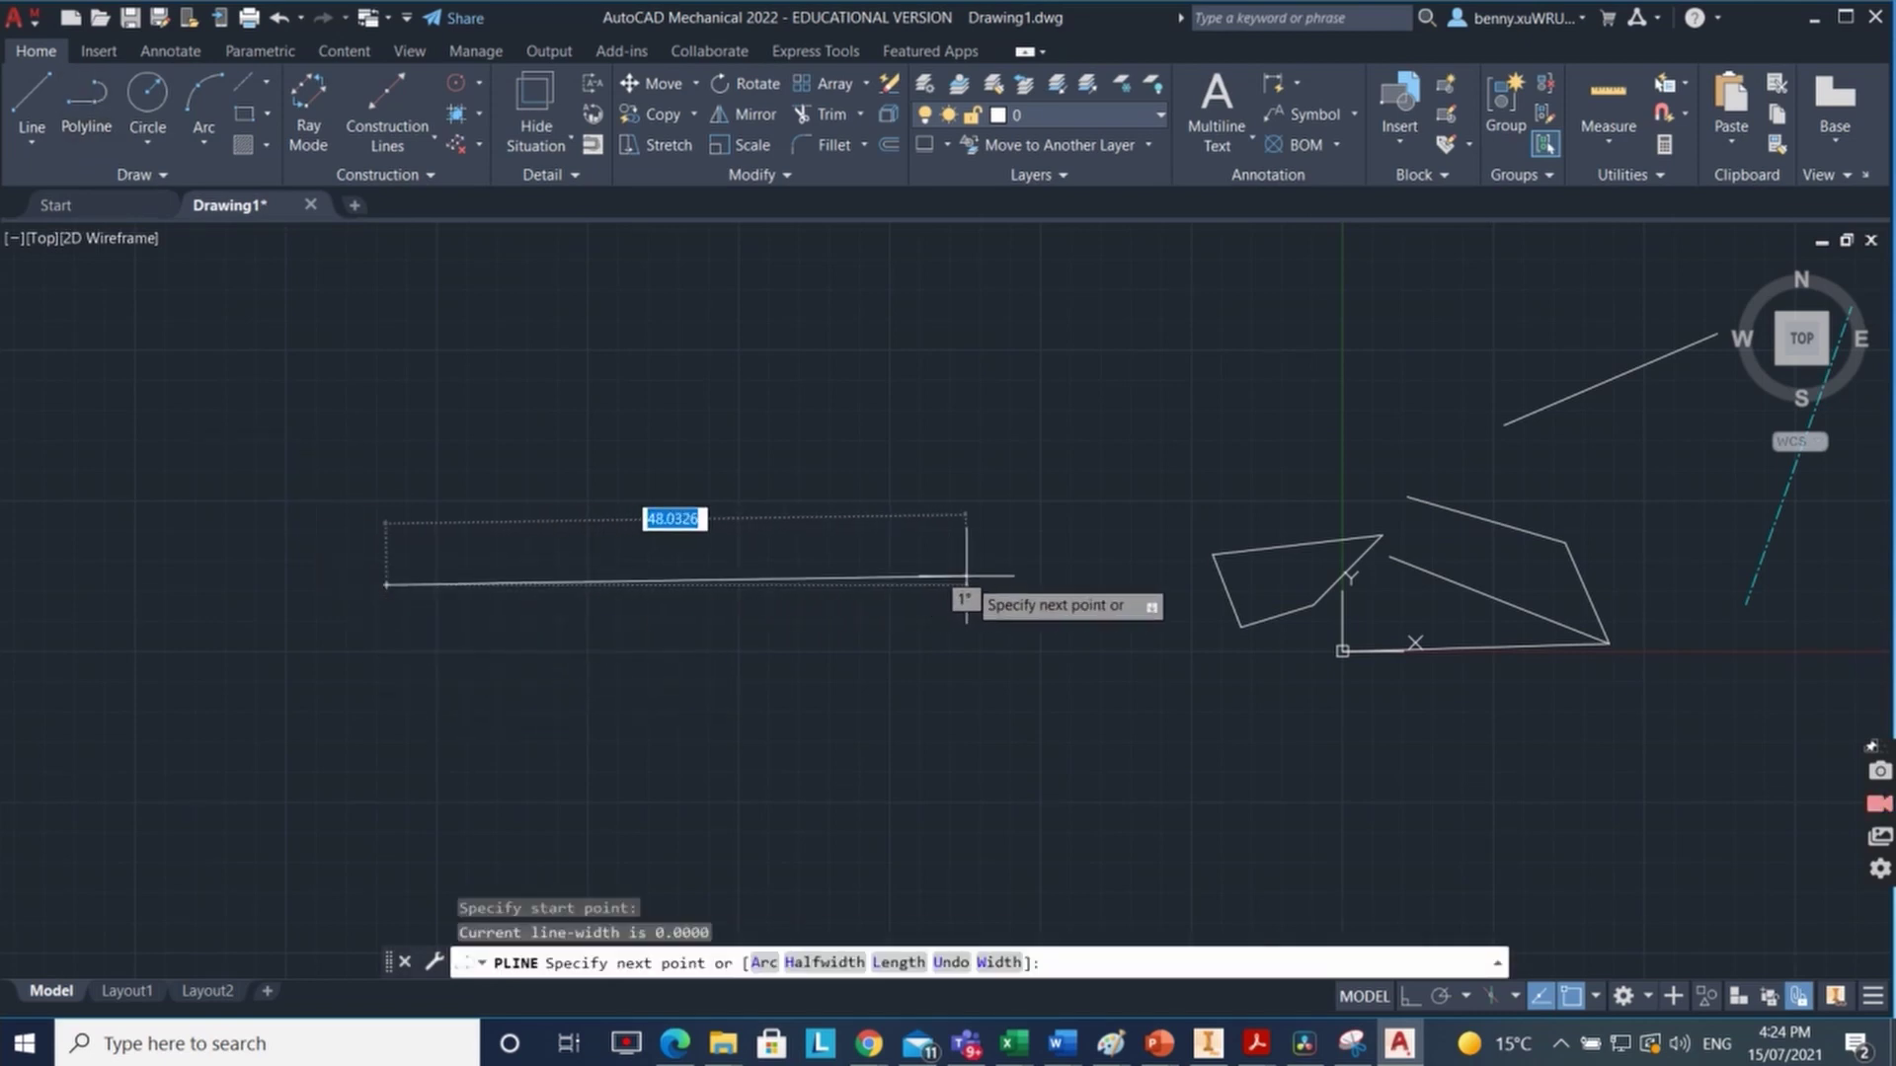
click(928, 586)
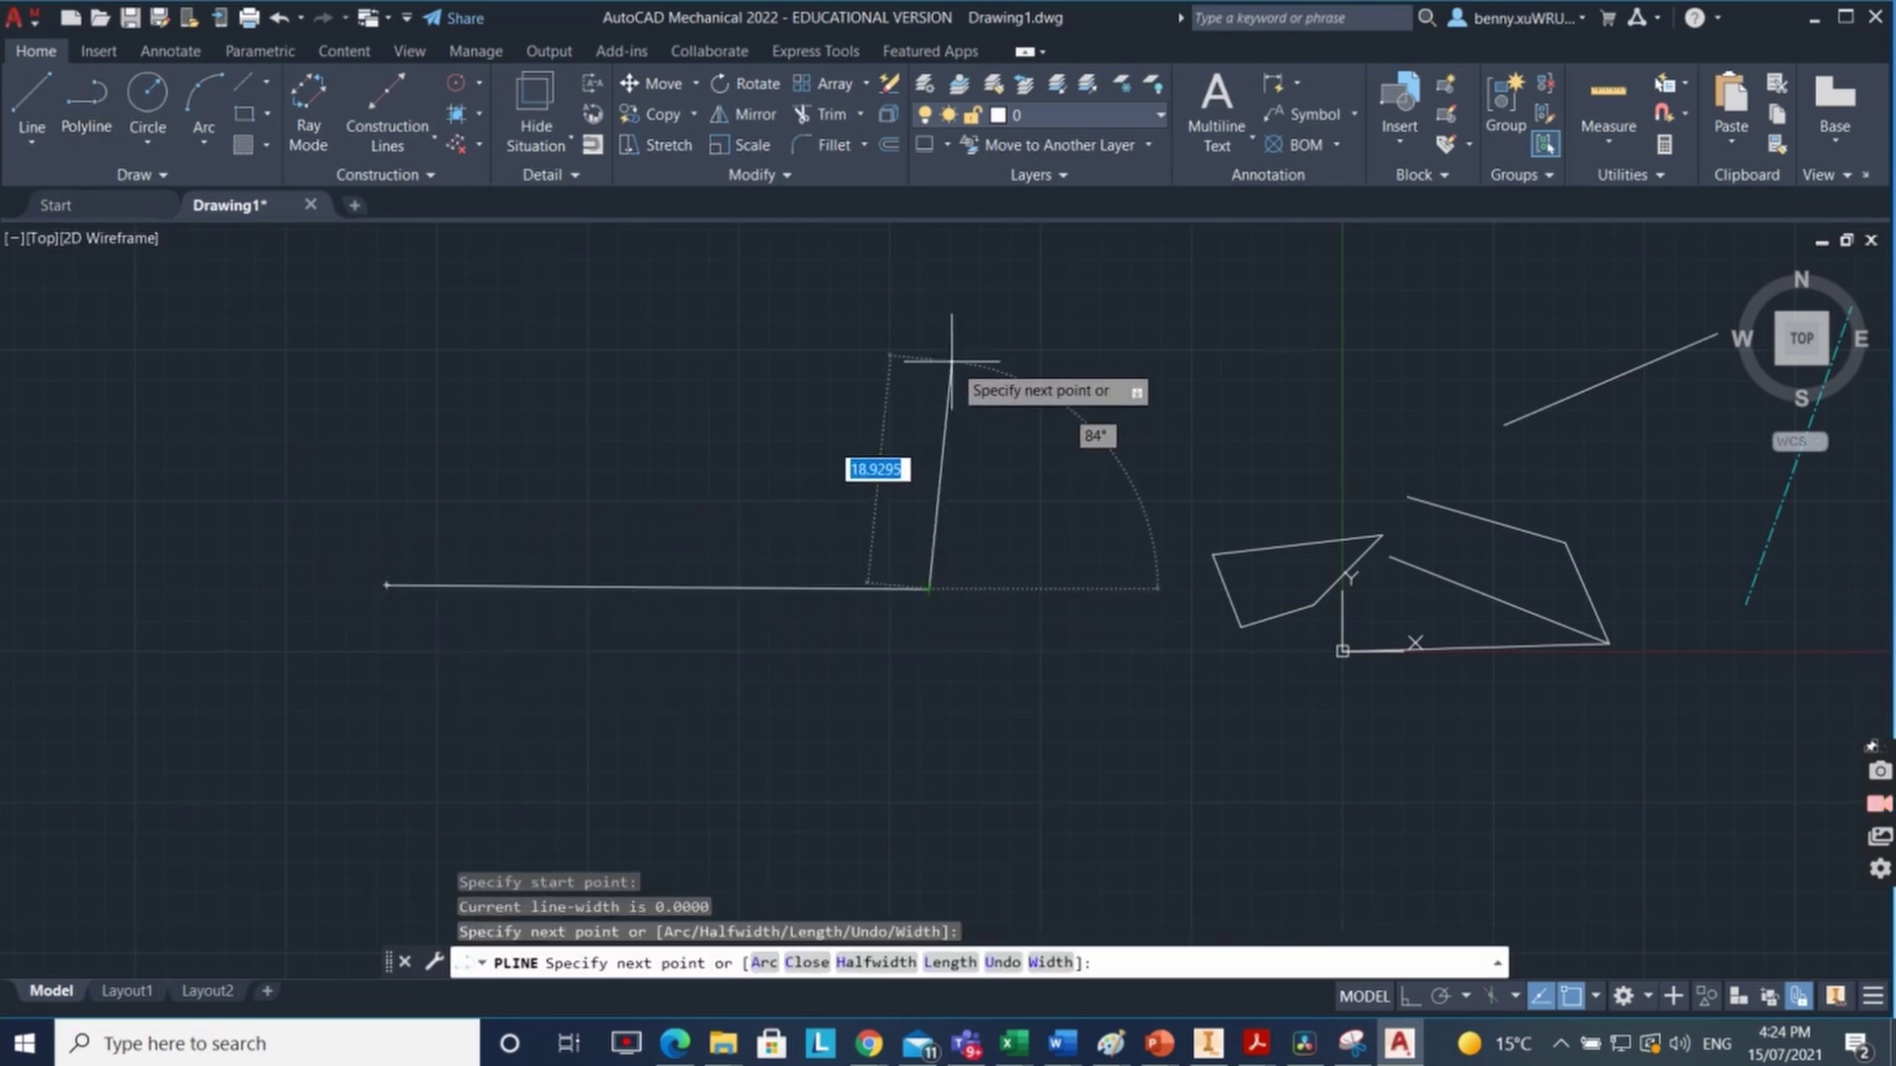
click(913, 372)
click(599, 372)
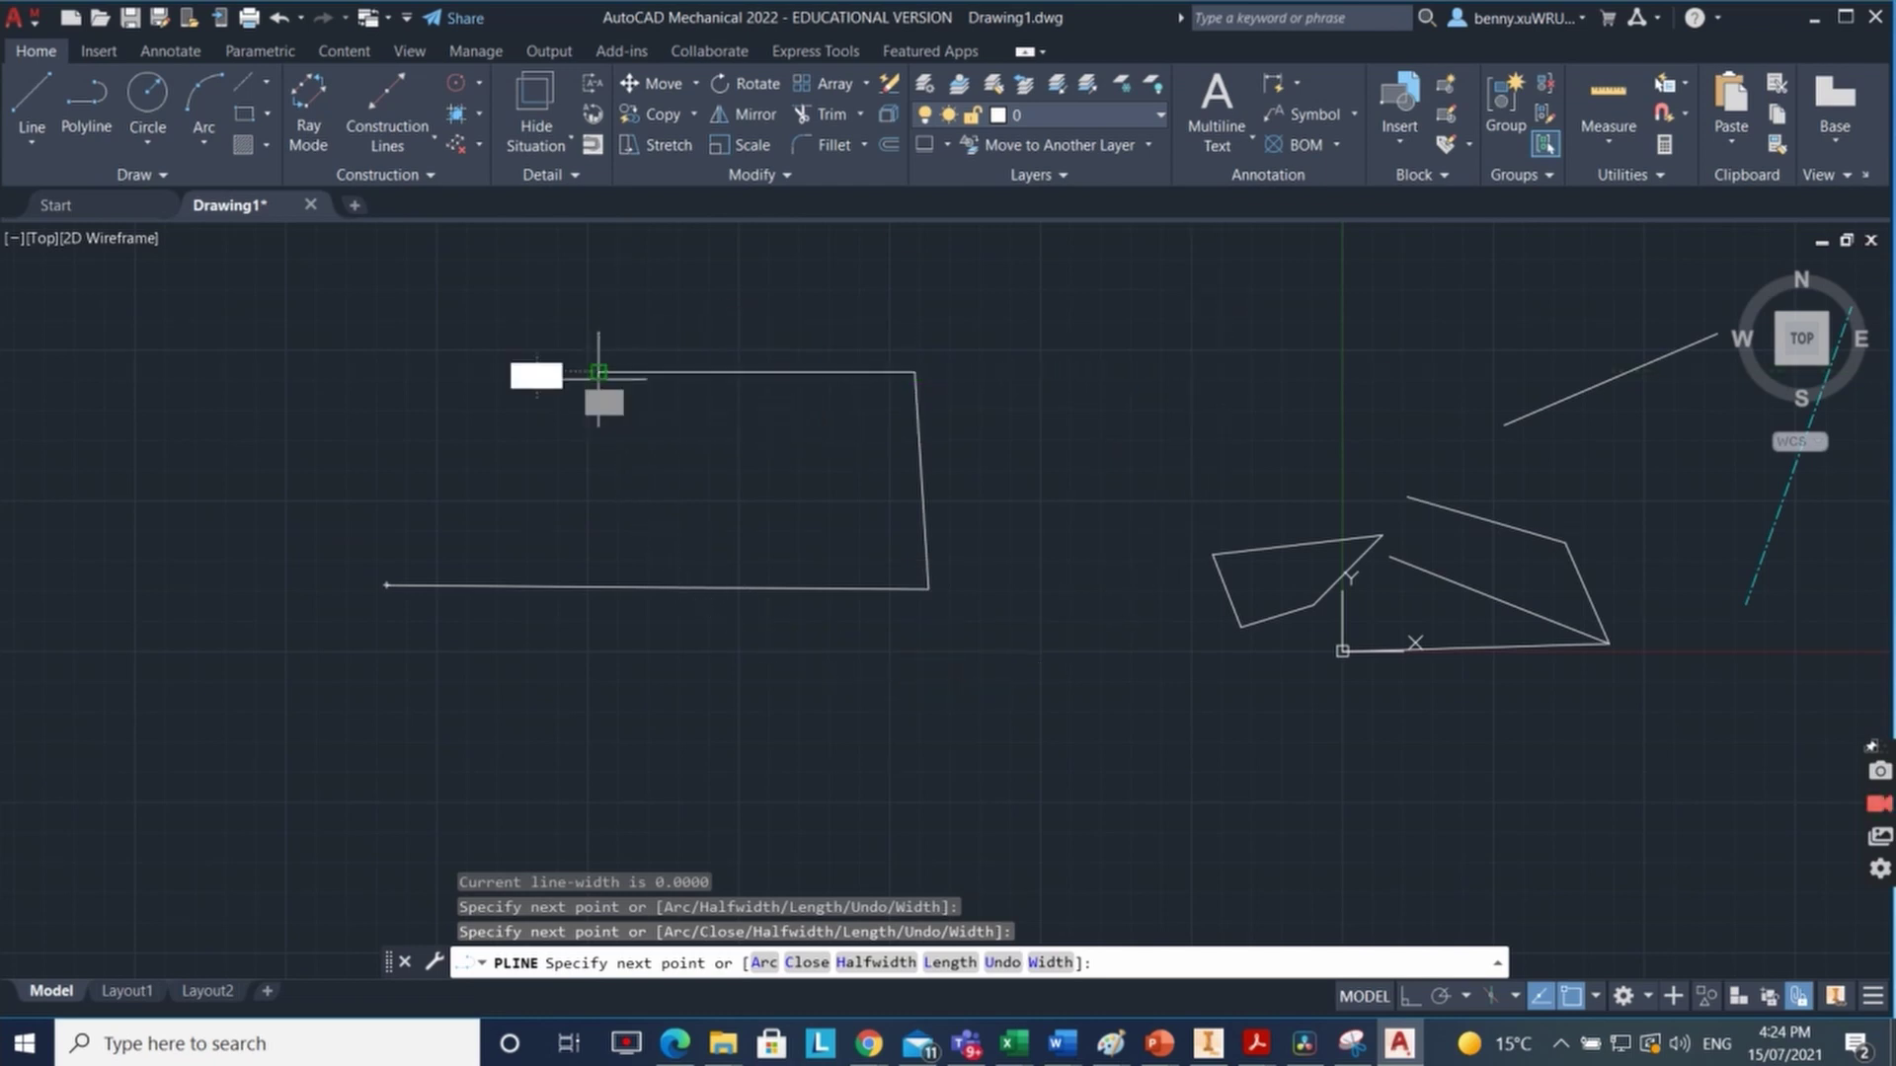
click(711, 507)
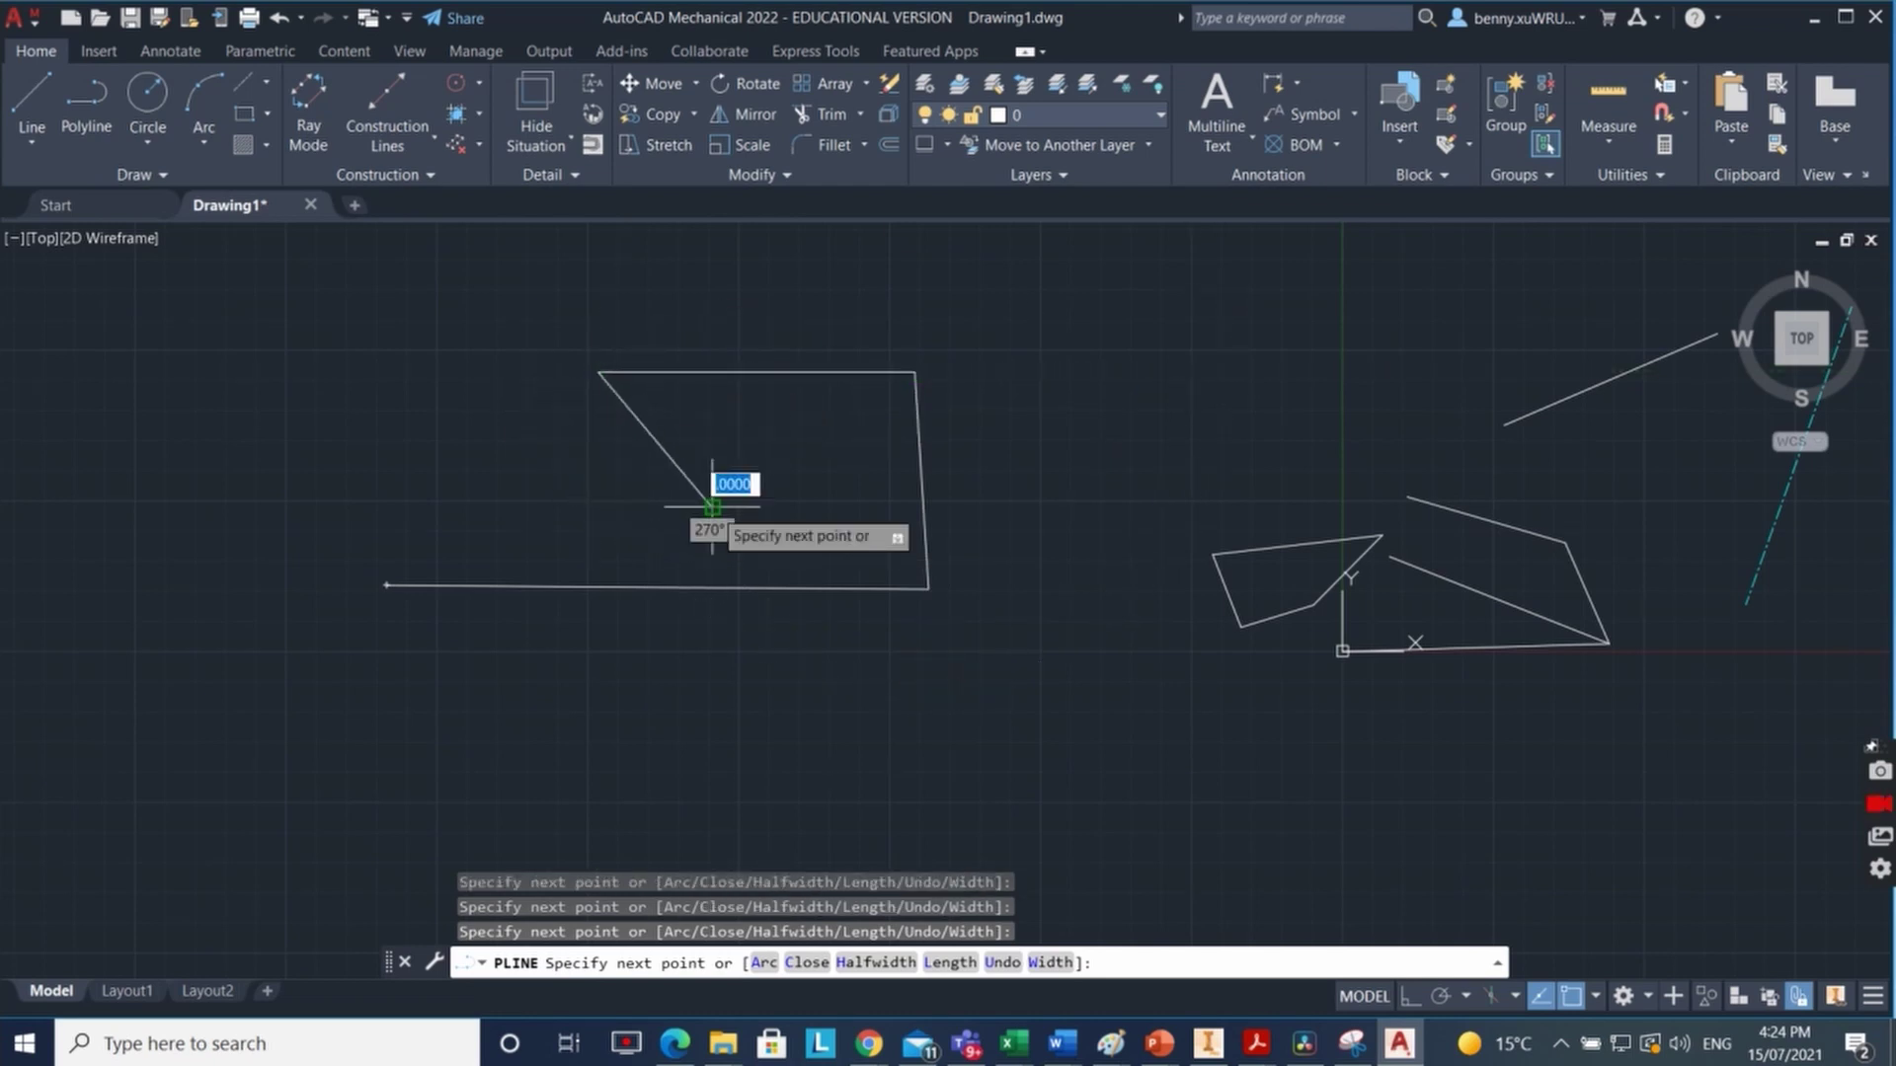
key(Return)
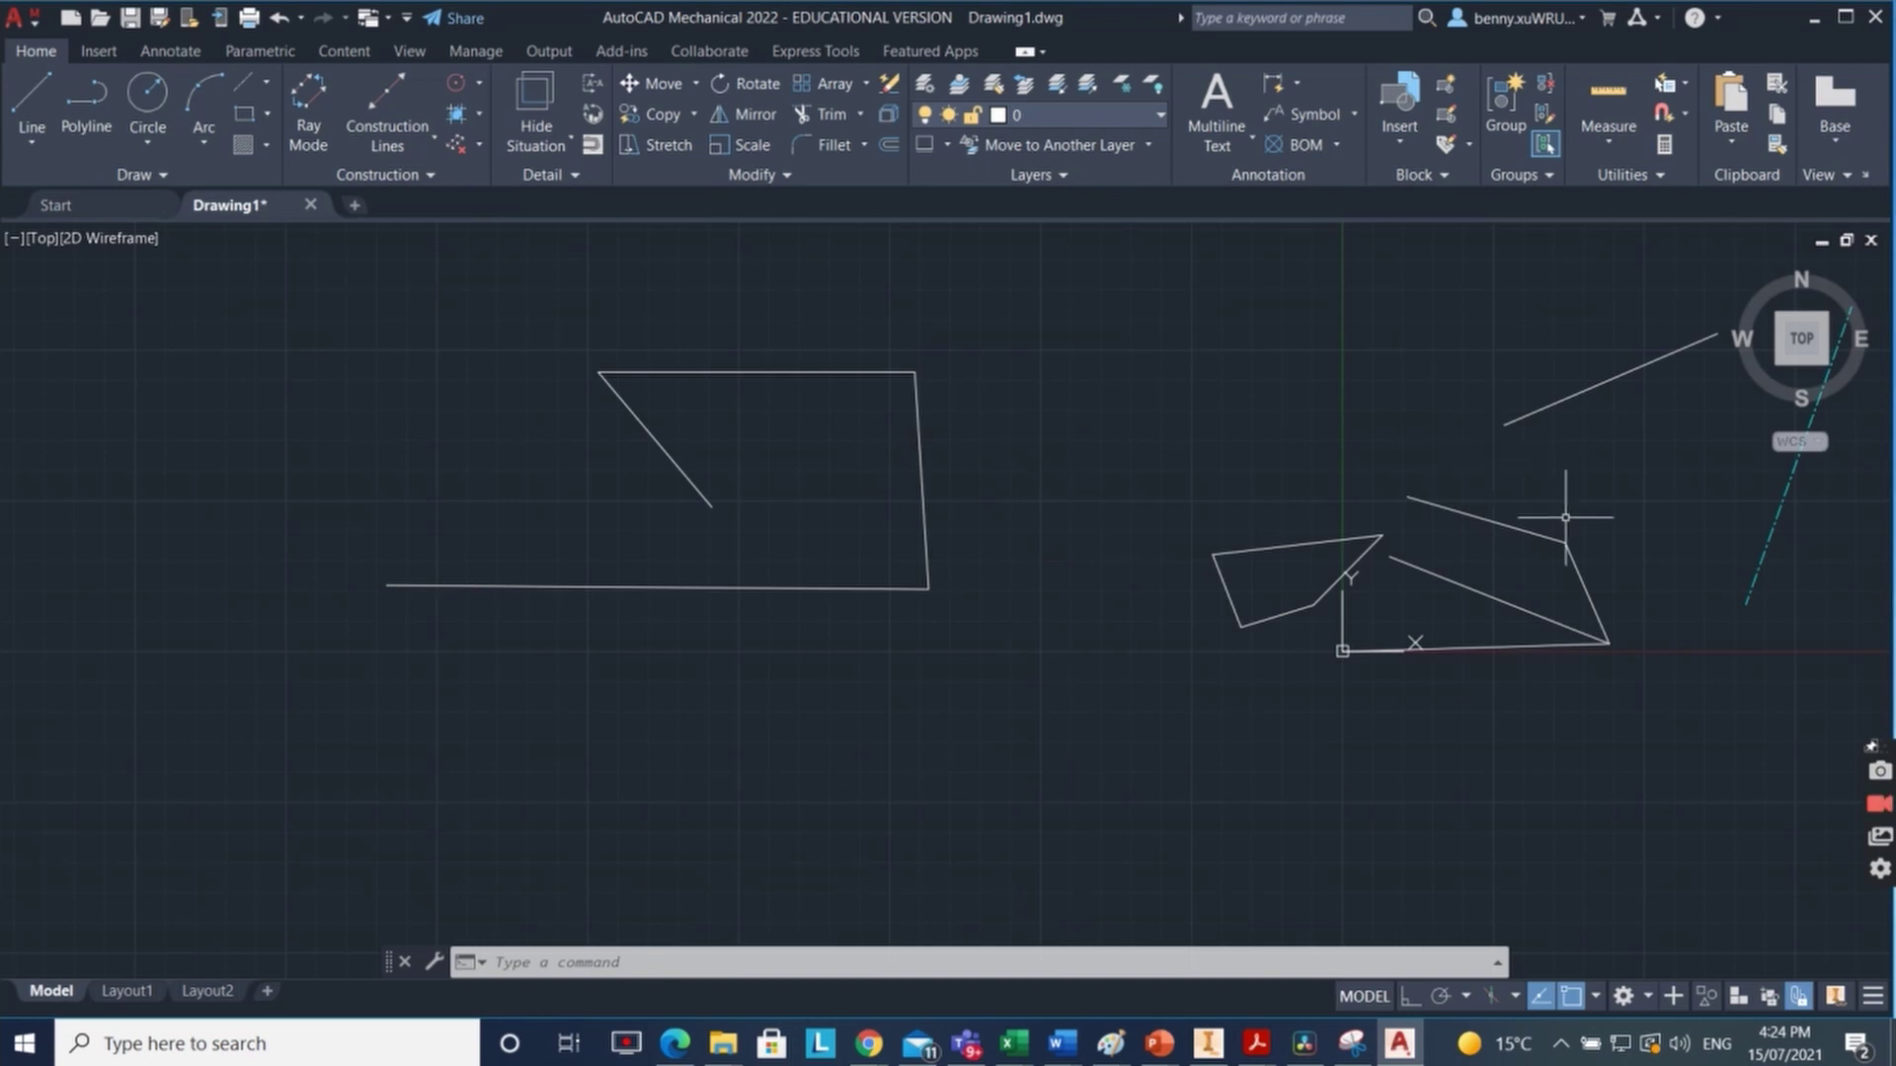
Step: Draw a similar open shape of four Line segments below the polyline, with a base about 44 units long and an inward diagonal end
click(28, 99)
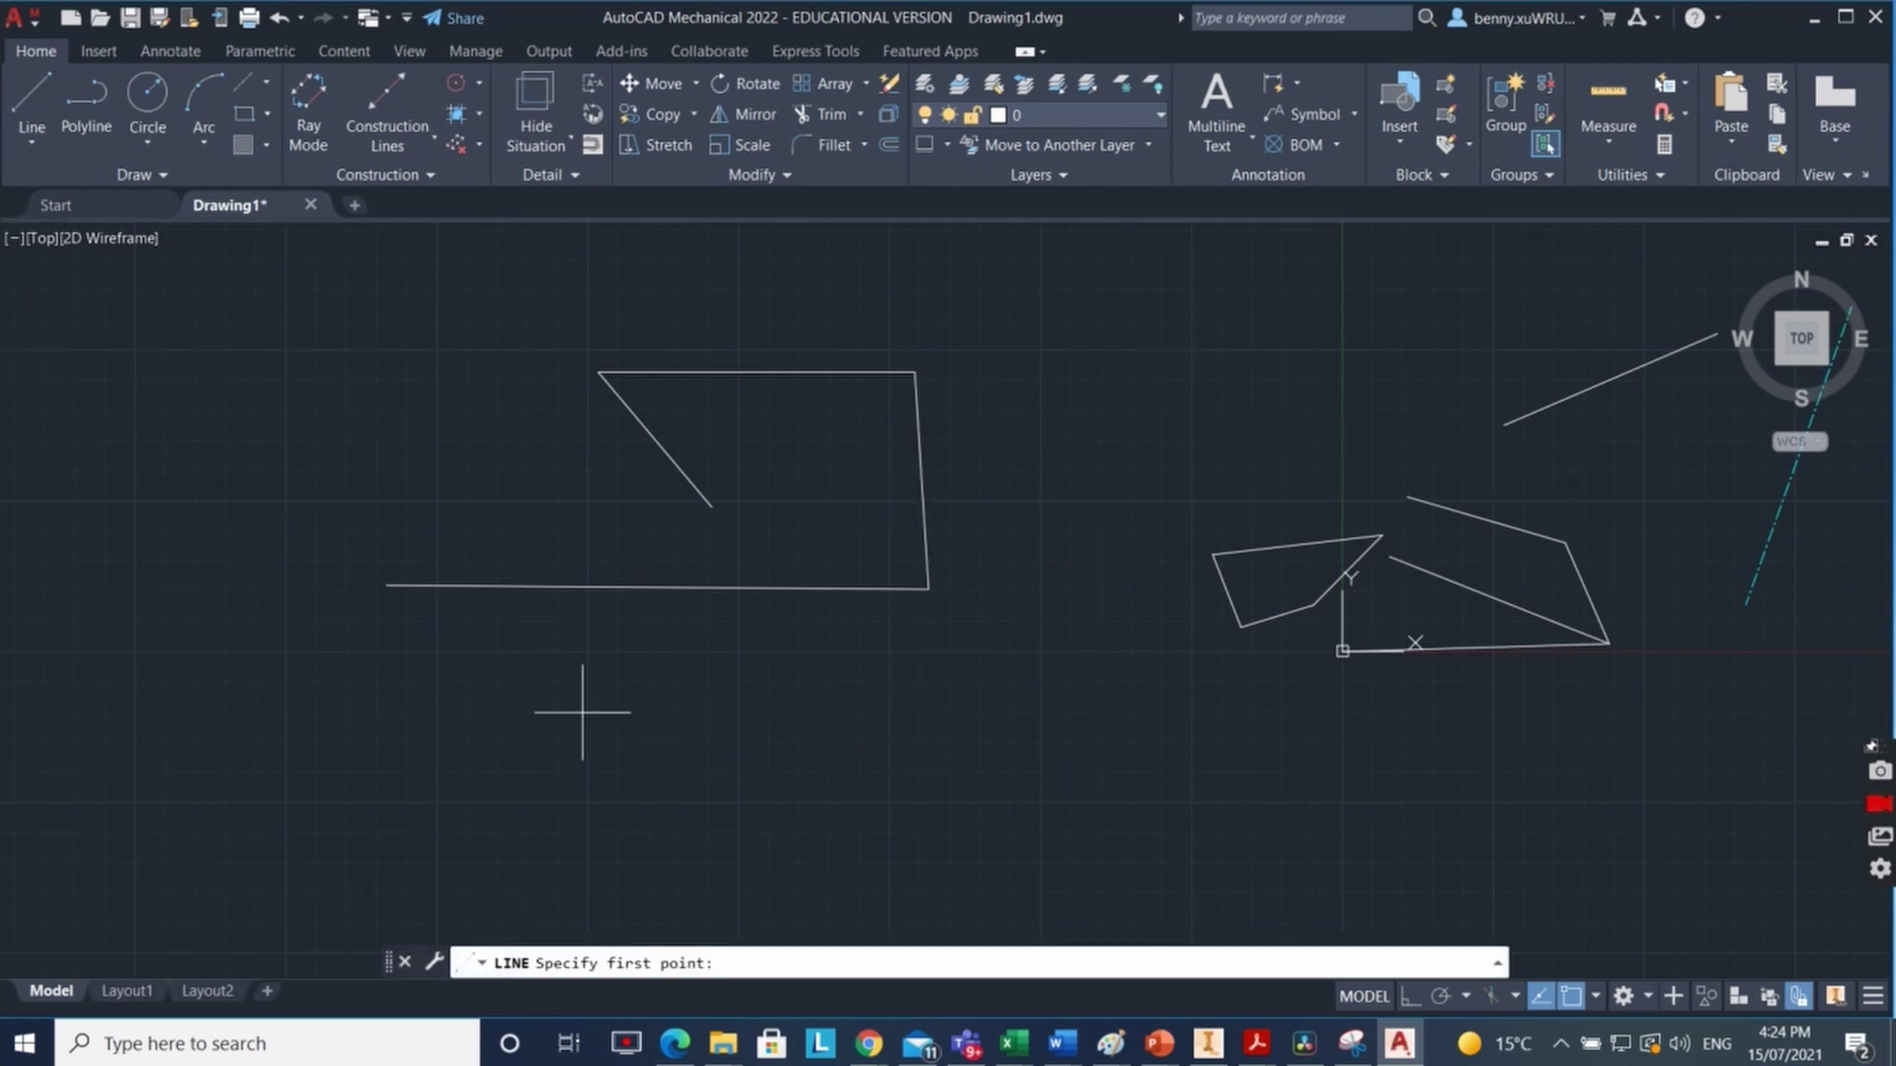
click(402, 842)
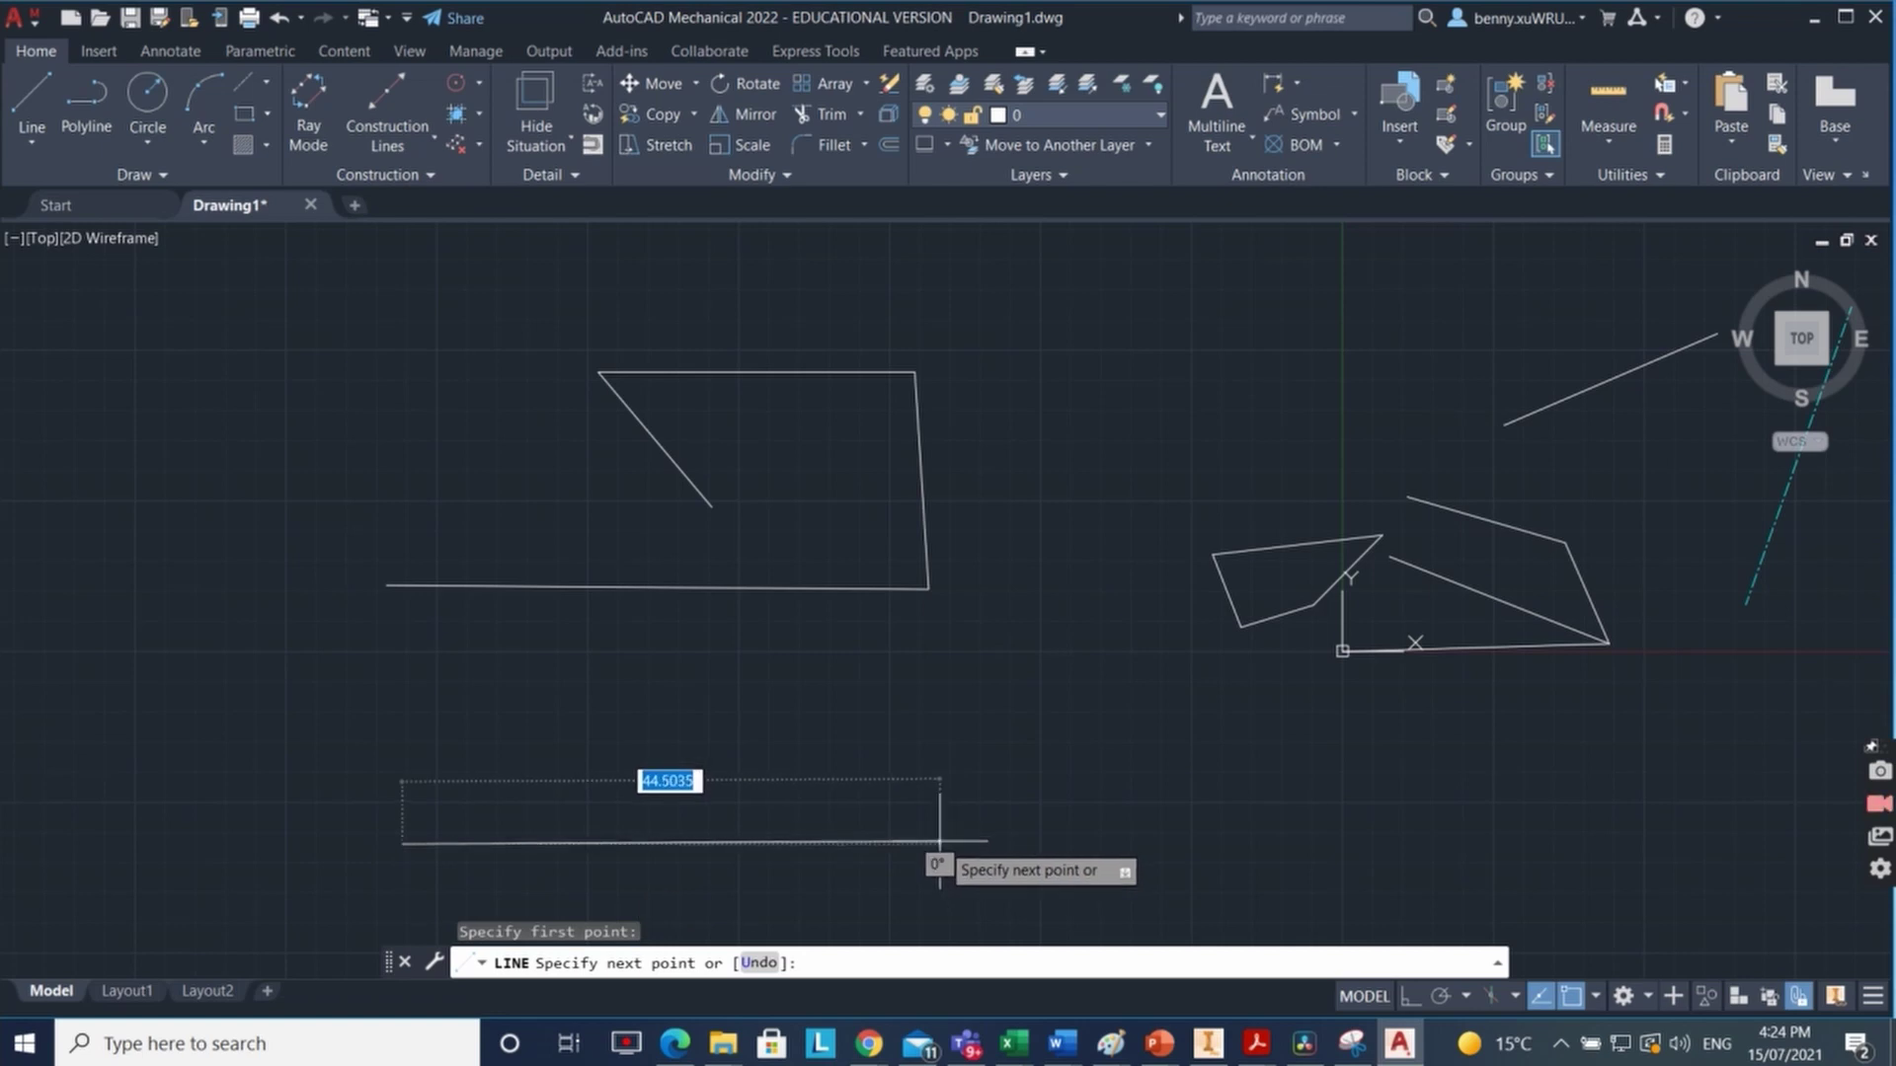
click(933, 849)
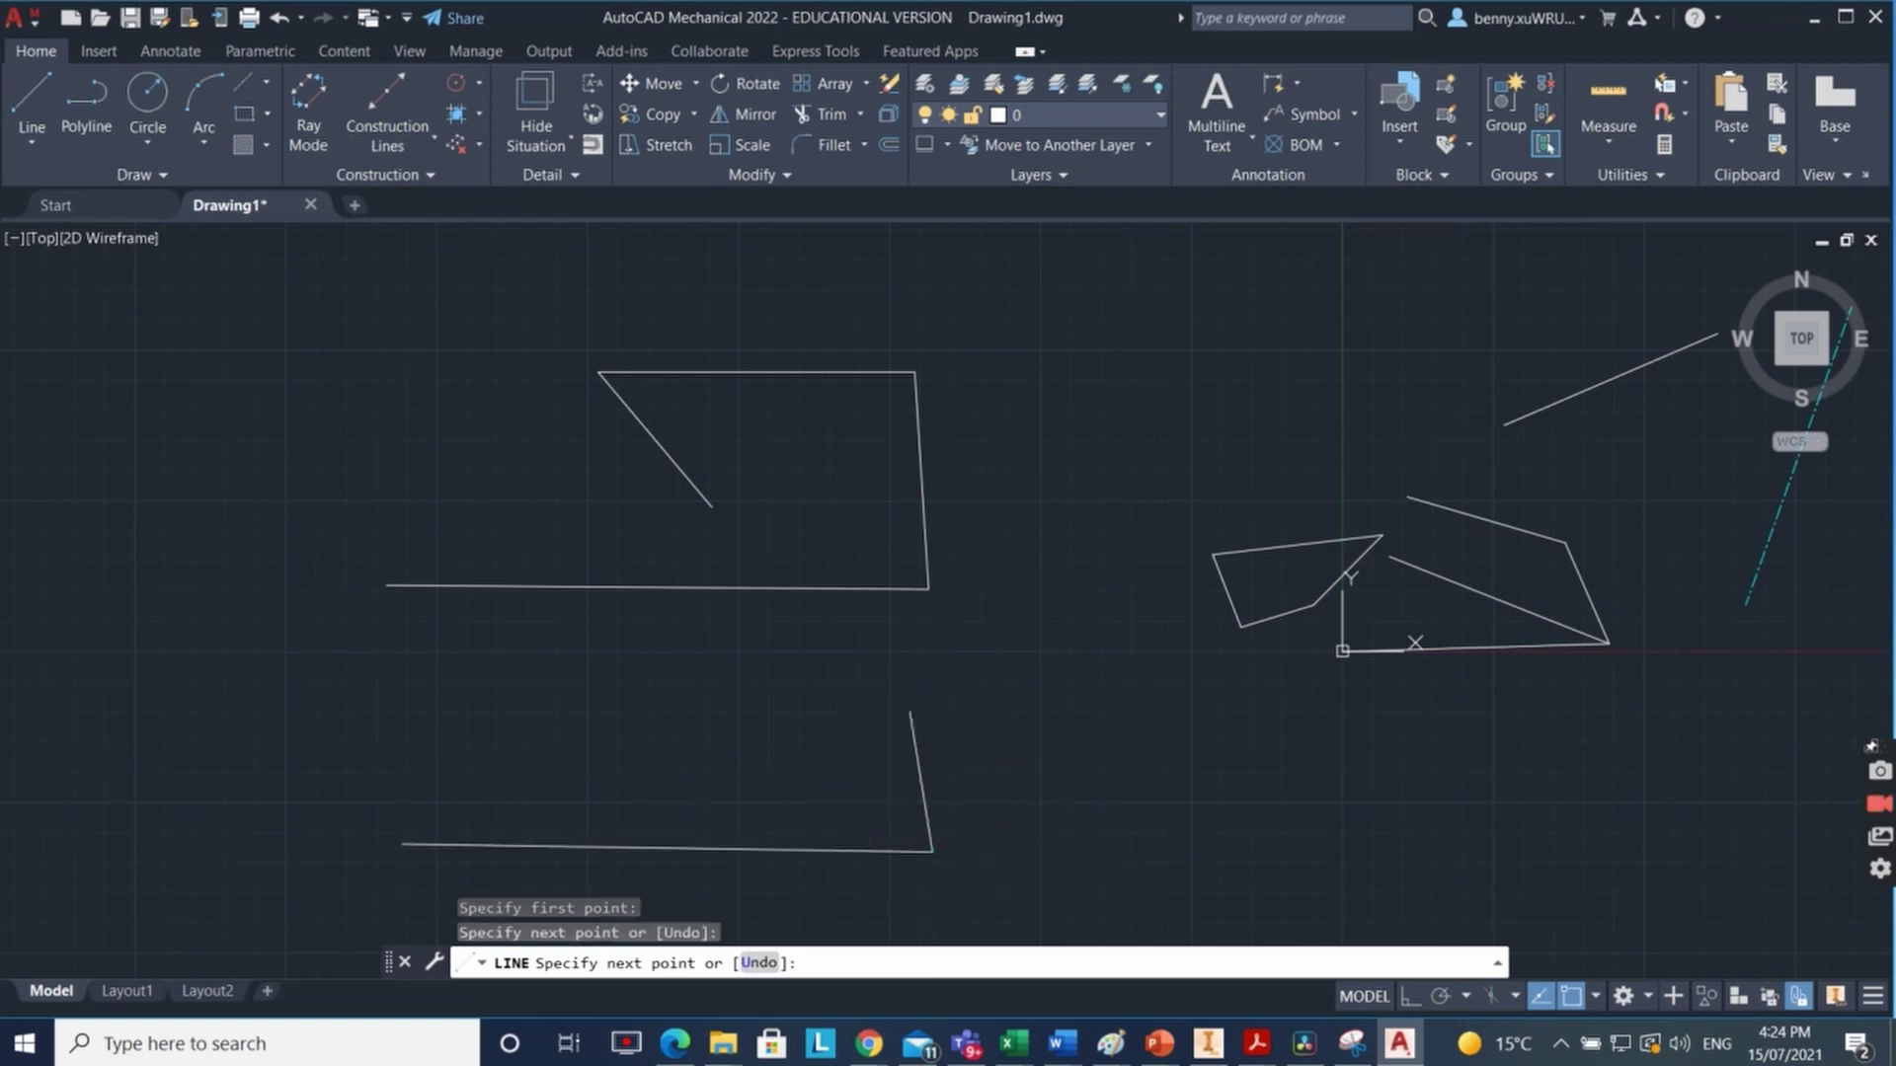
click(911, 711)
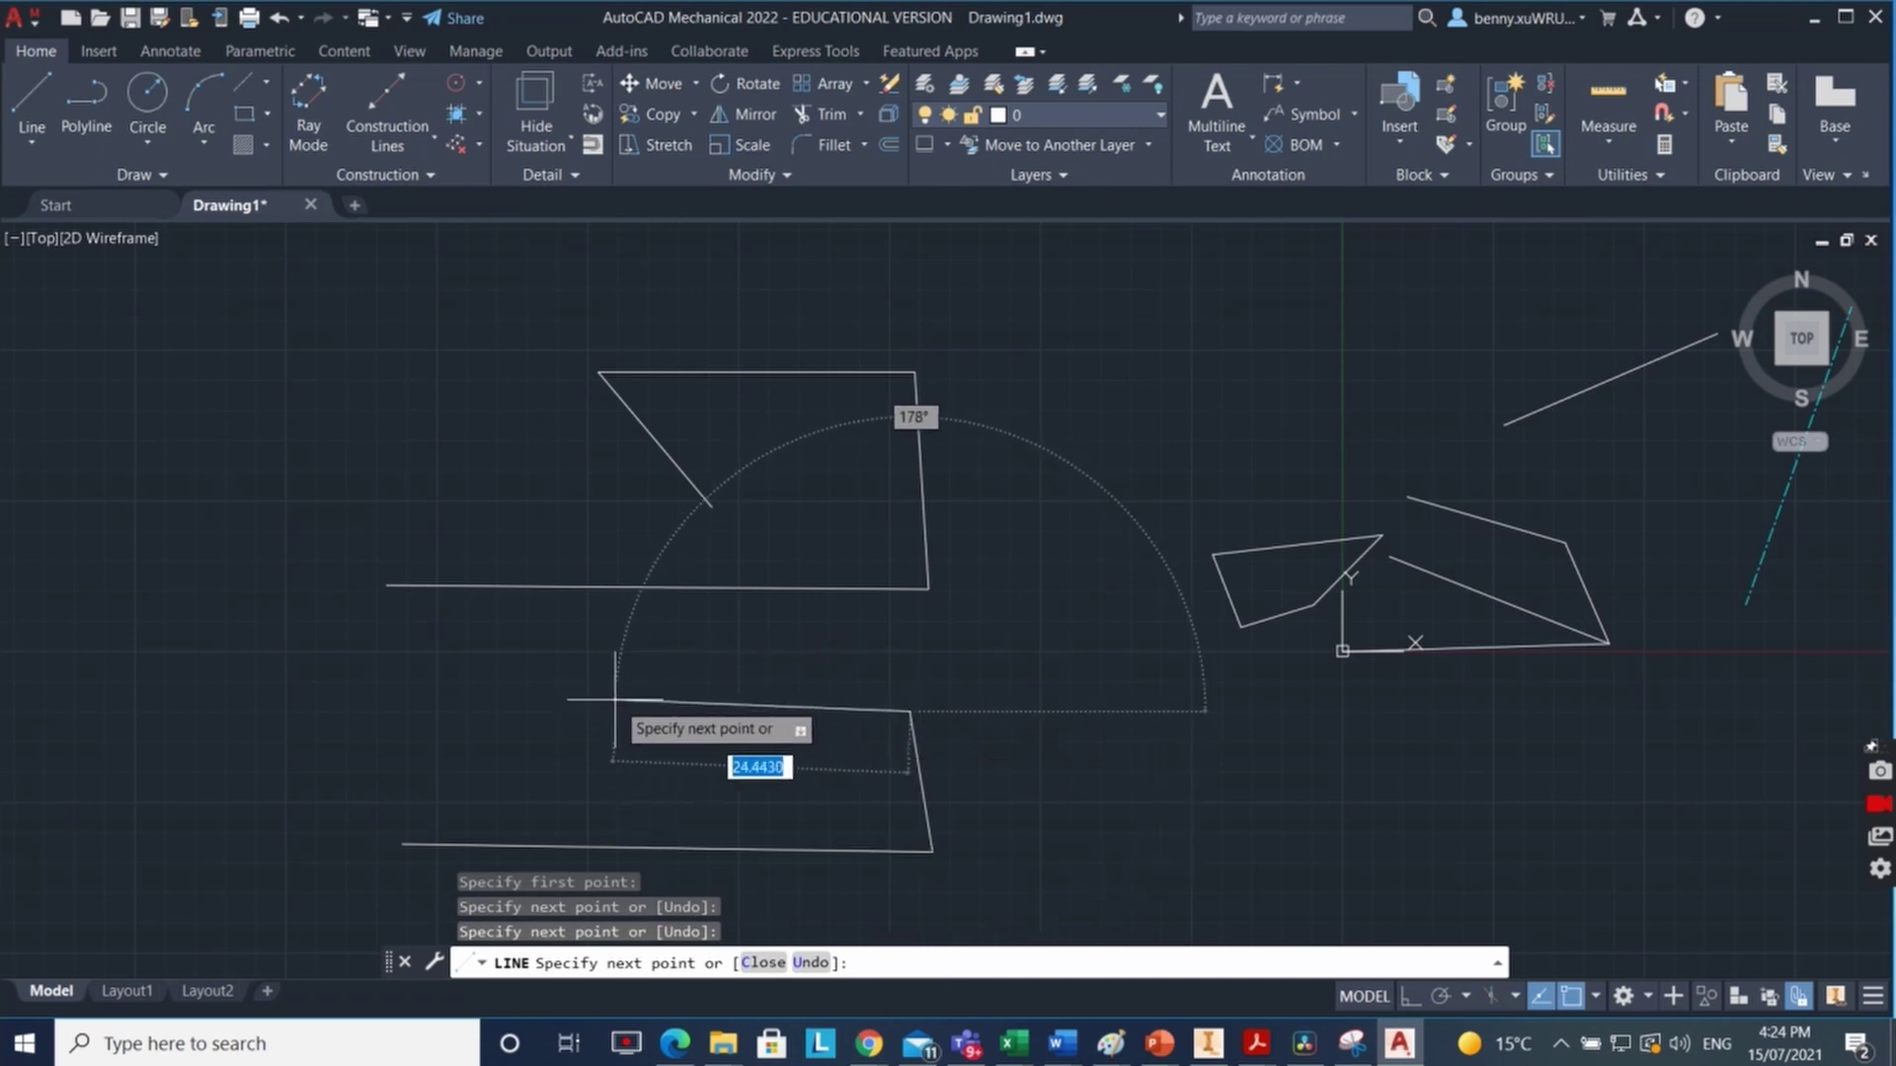
click(621, 713)
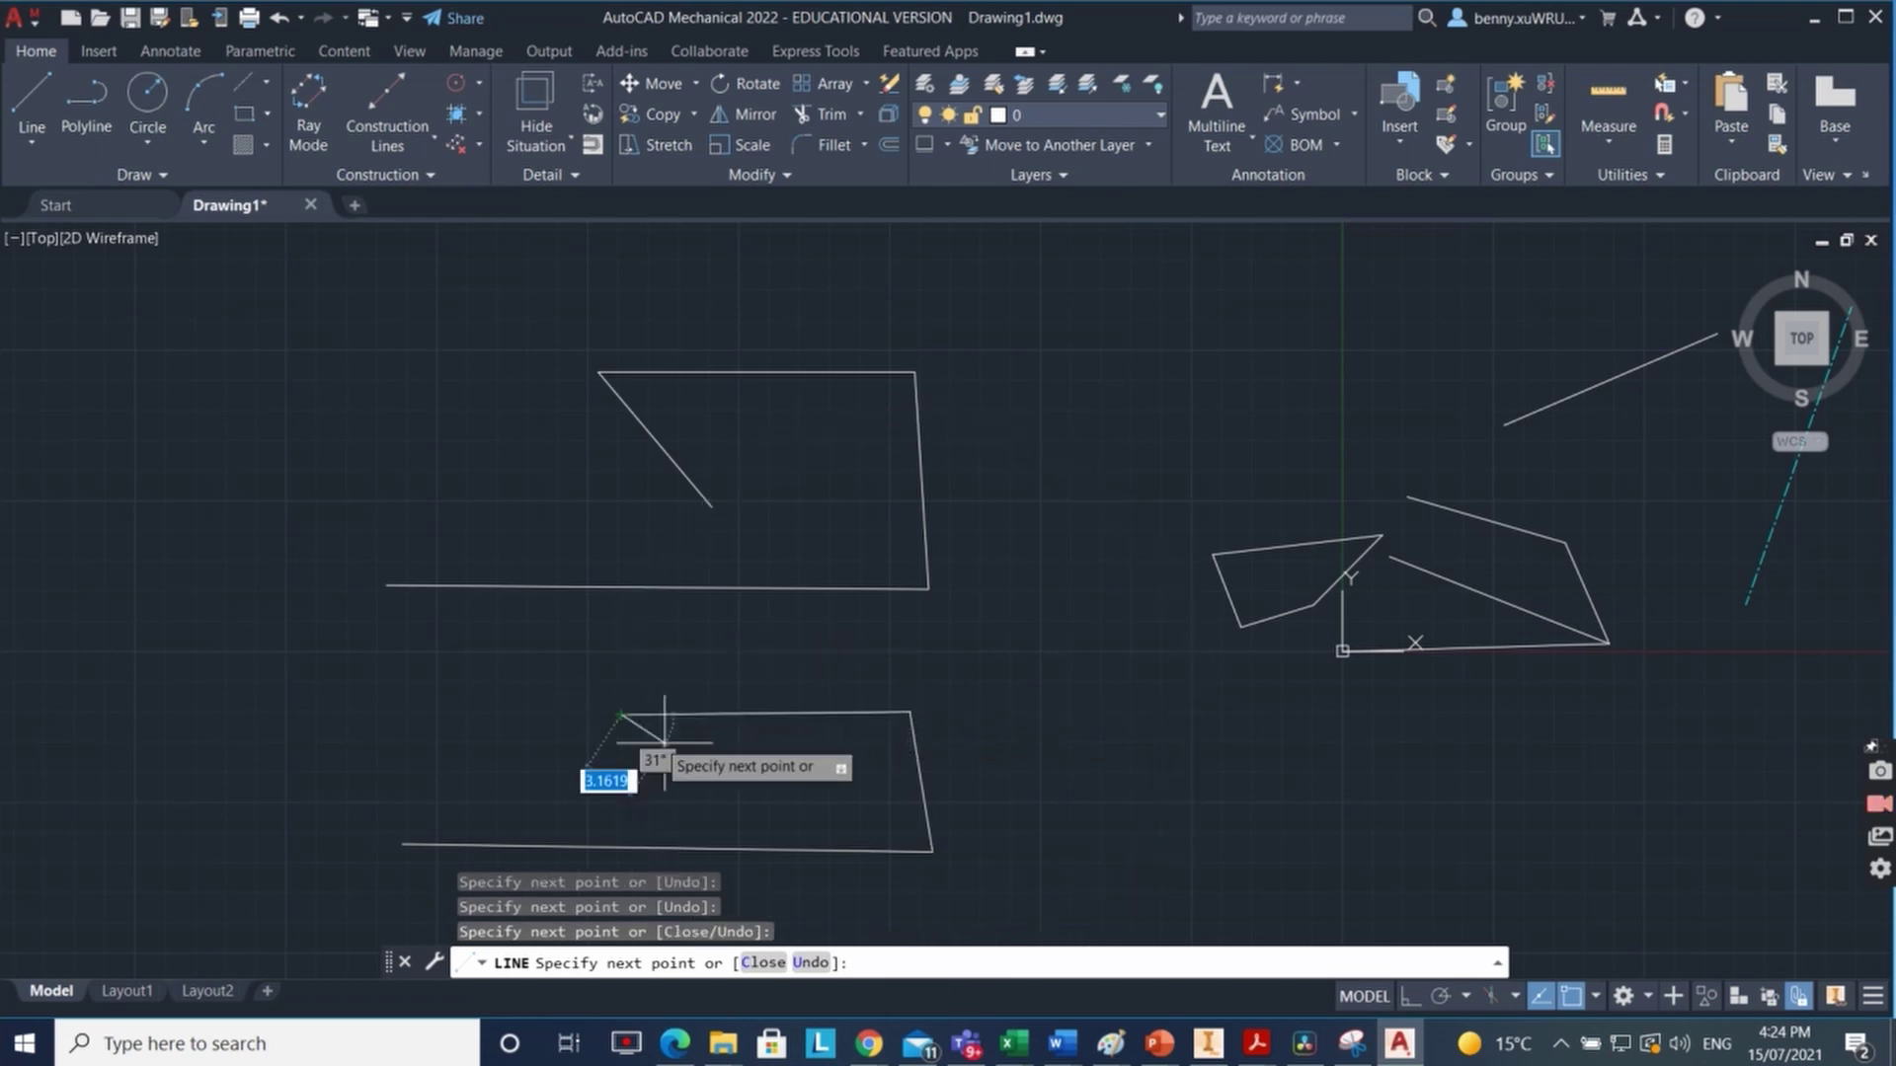
click(717, 797)
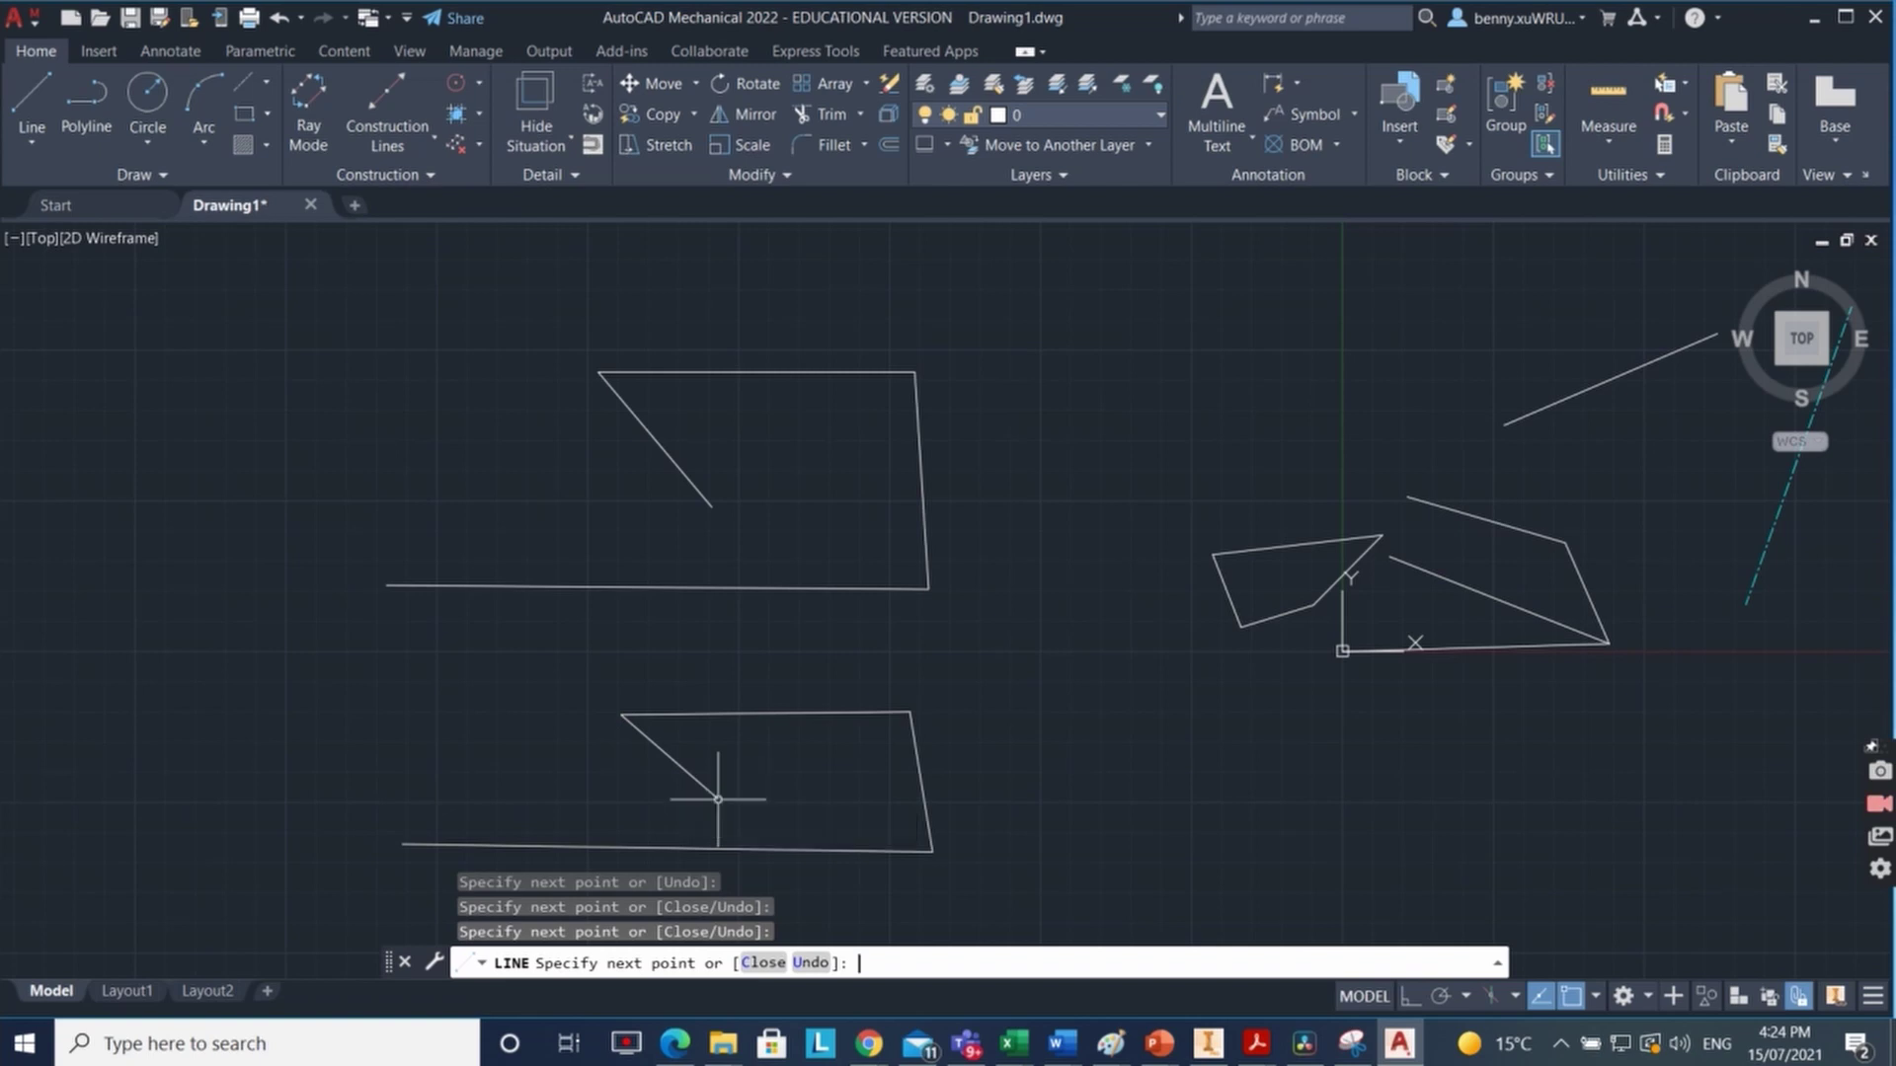
key(Return)
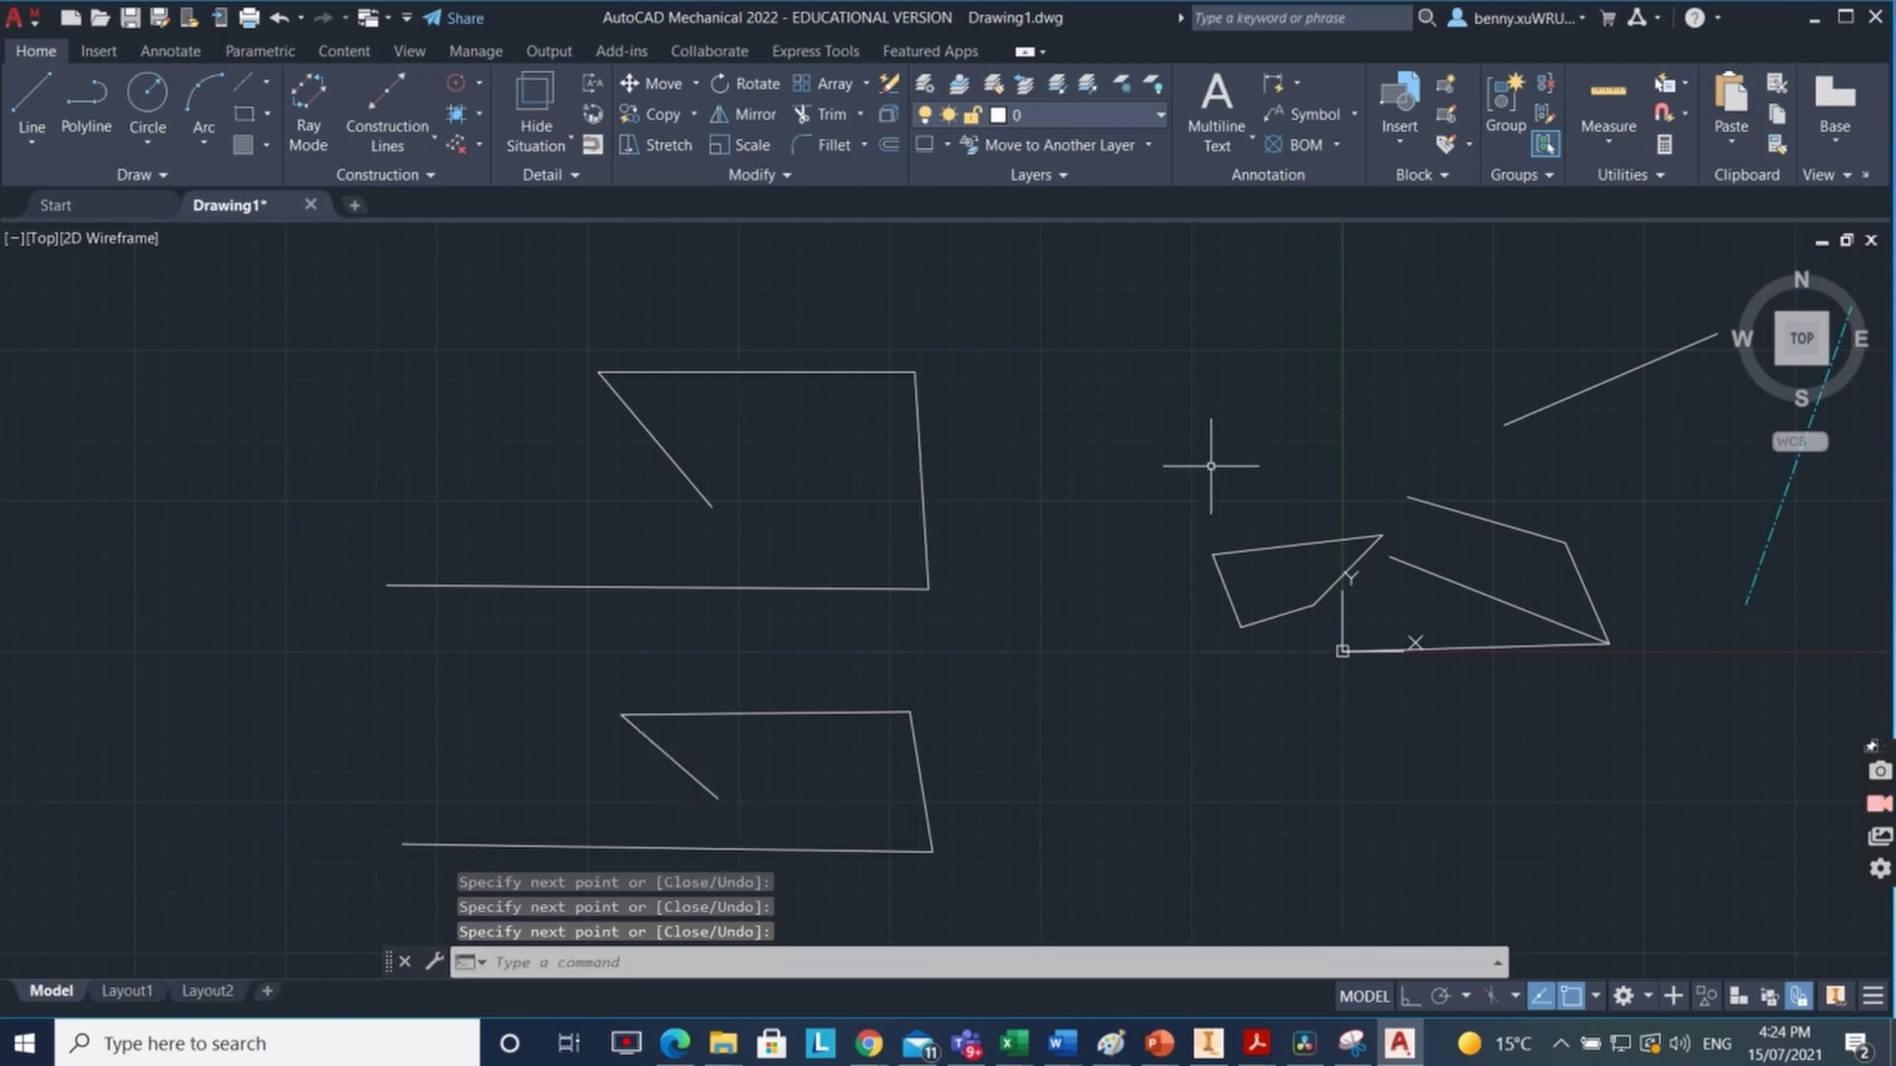
Step: Erase only the steep east segment of the lower Line shape, and undo the erasure
key(Escape)
key(Escape)
key(Escape)
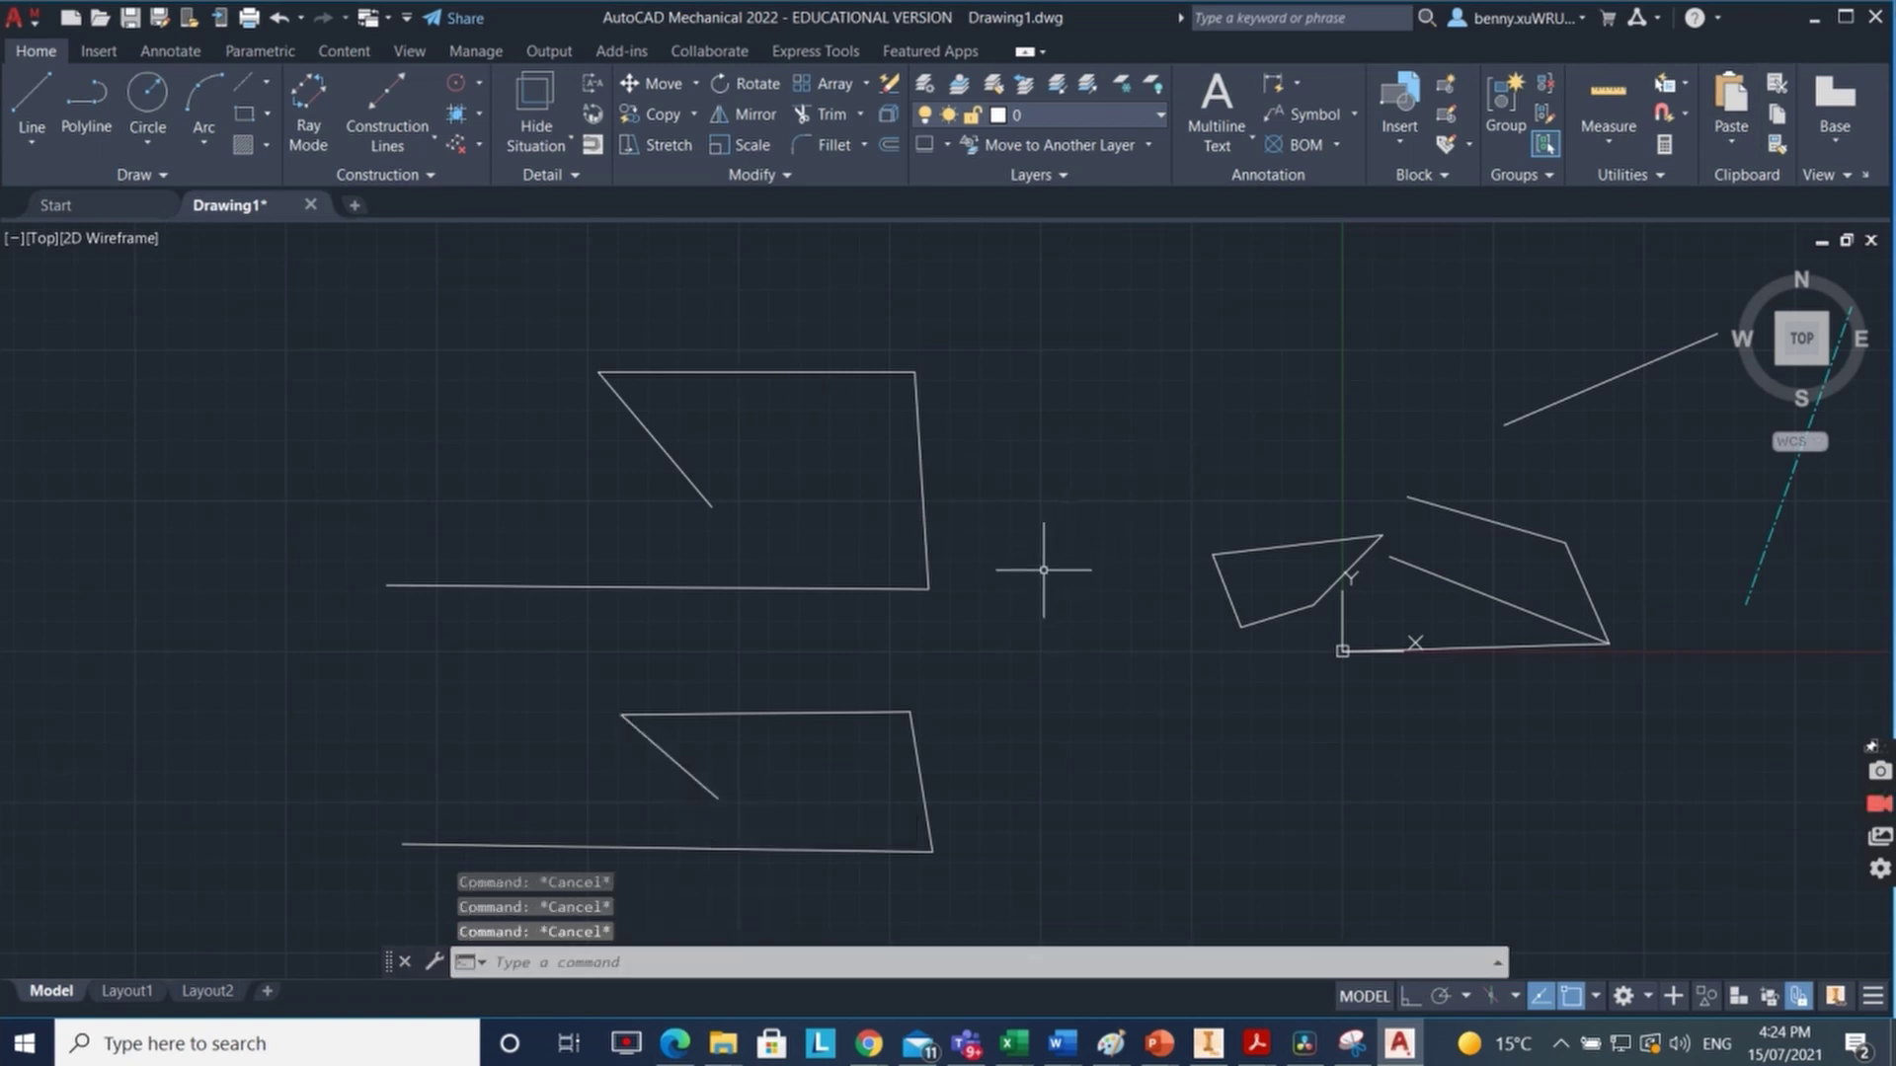
click(920, 790)
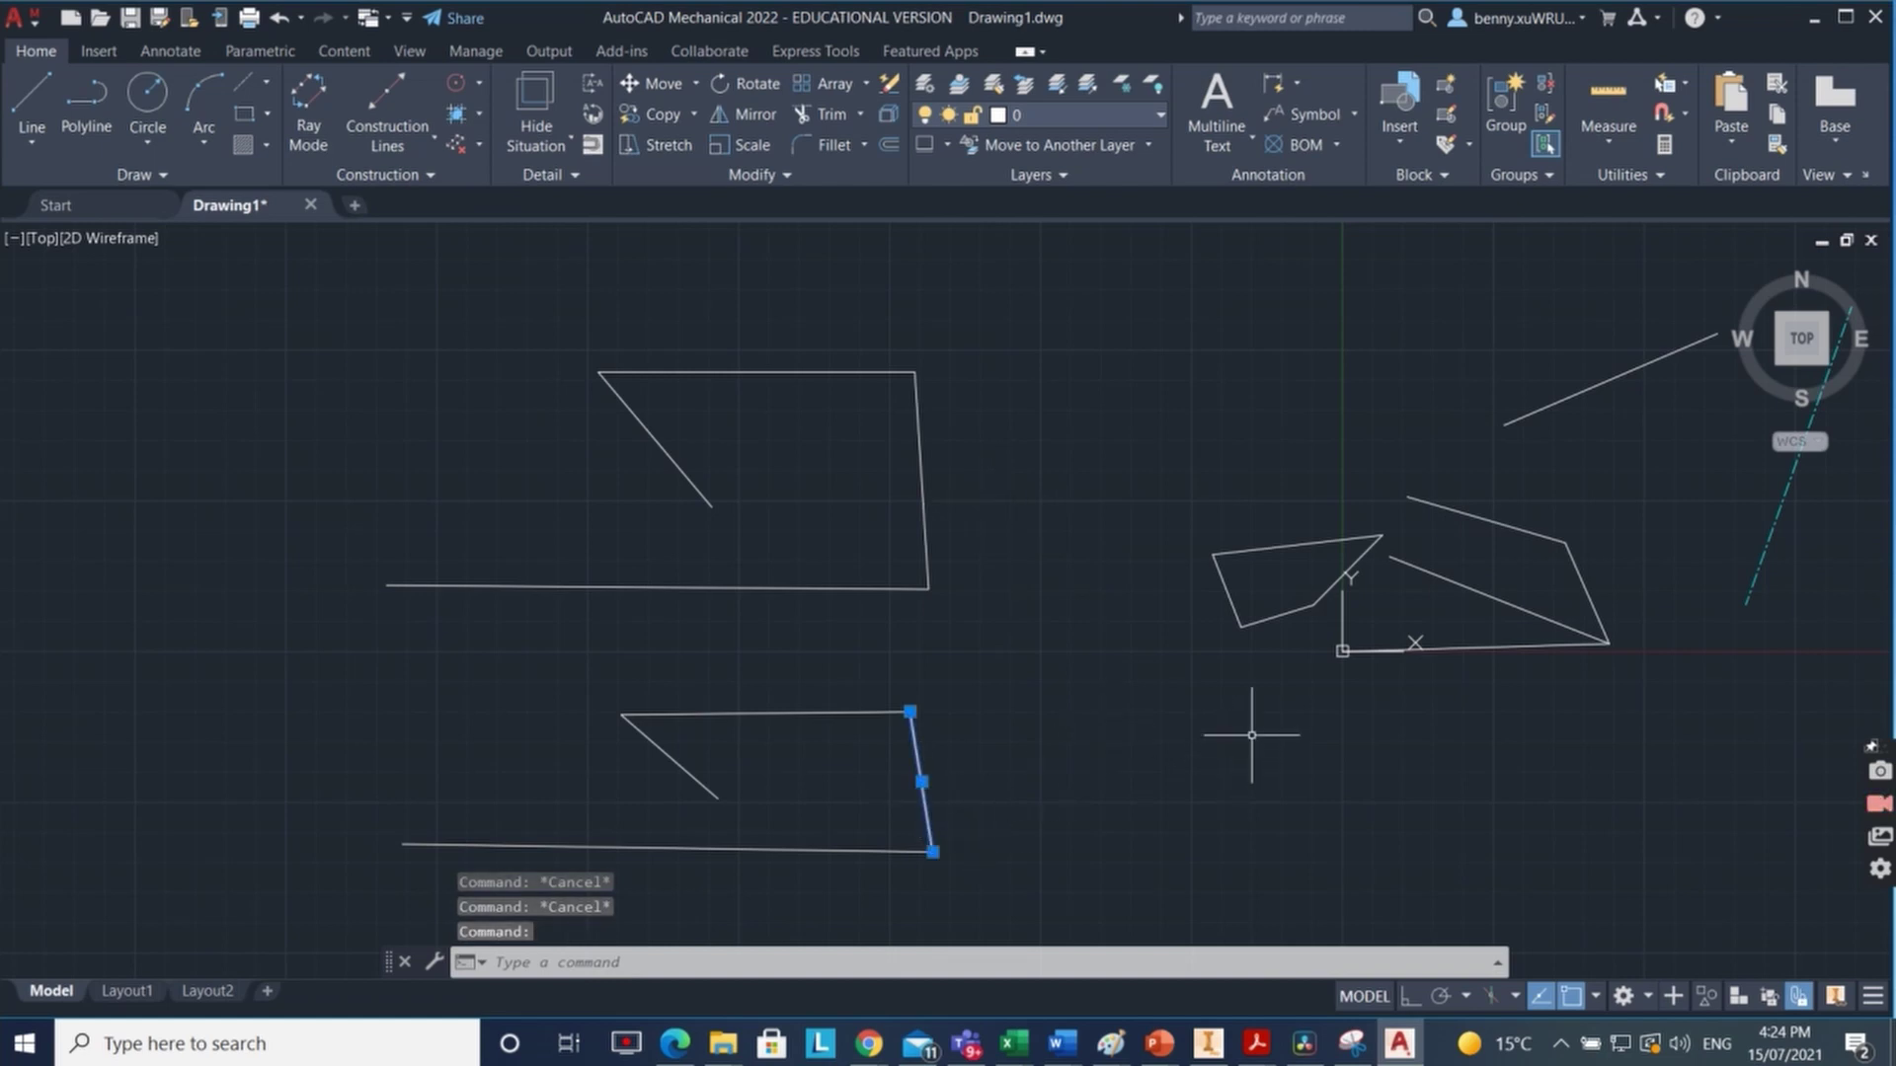
key(Delete)
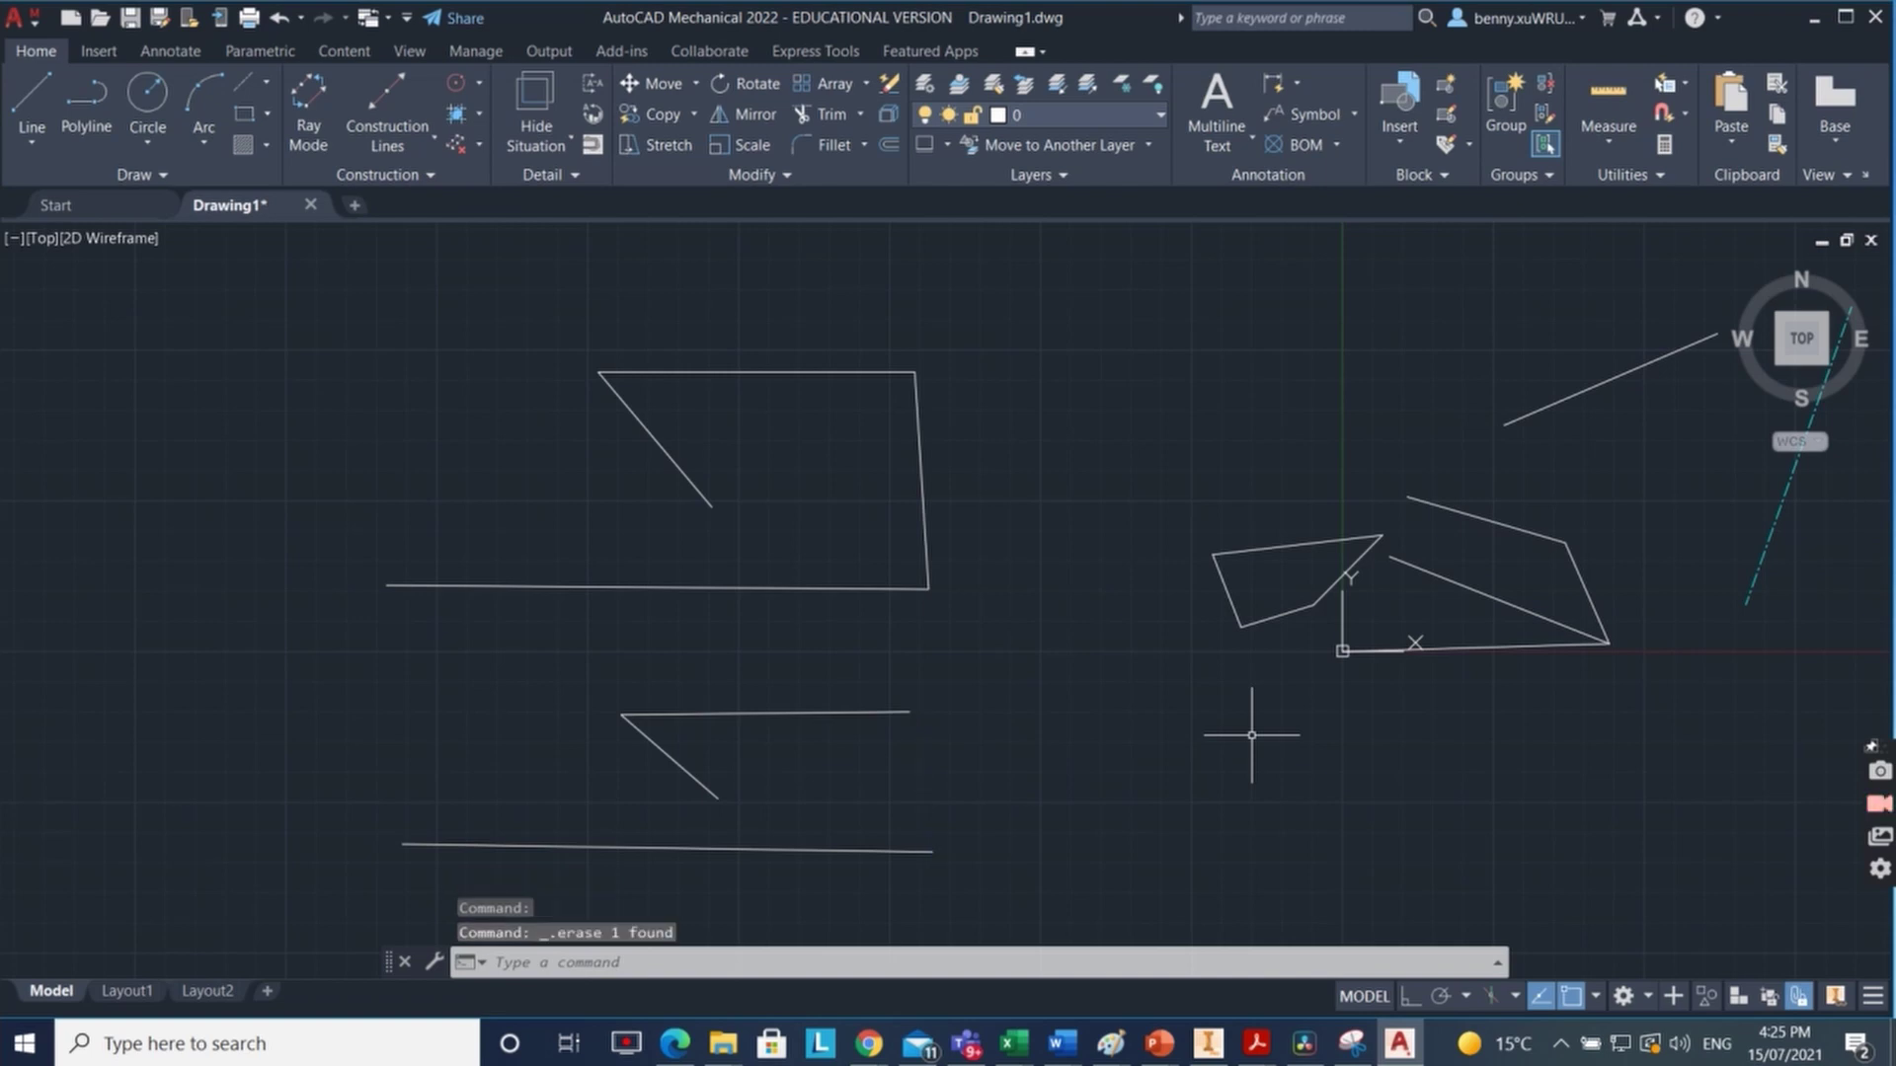
click(280, 19)
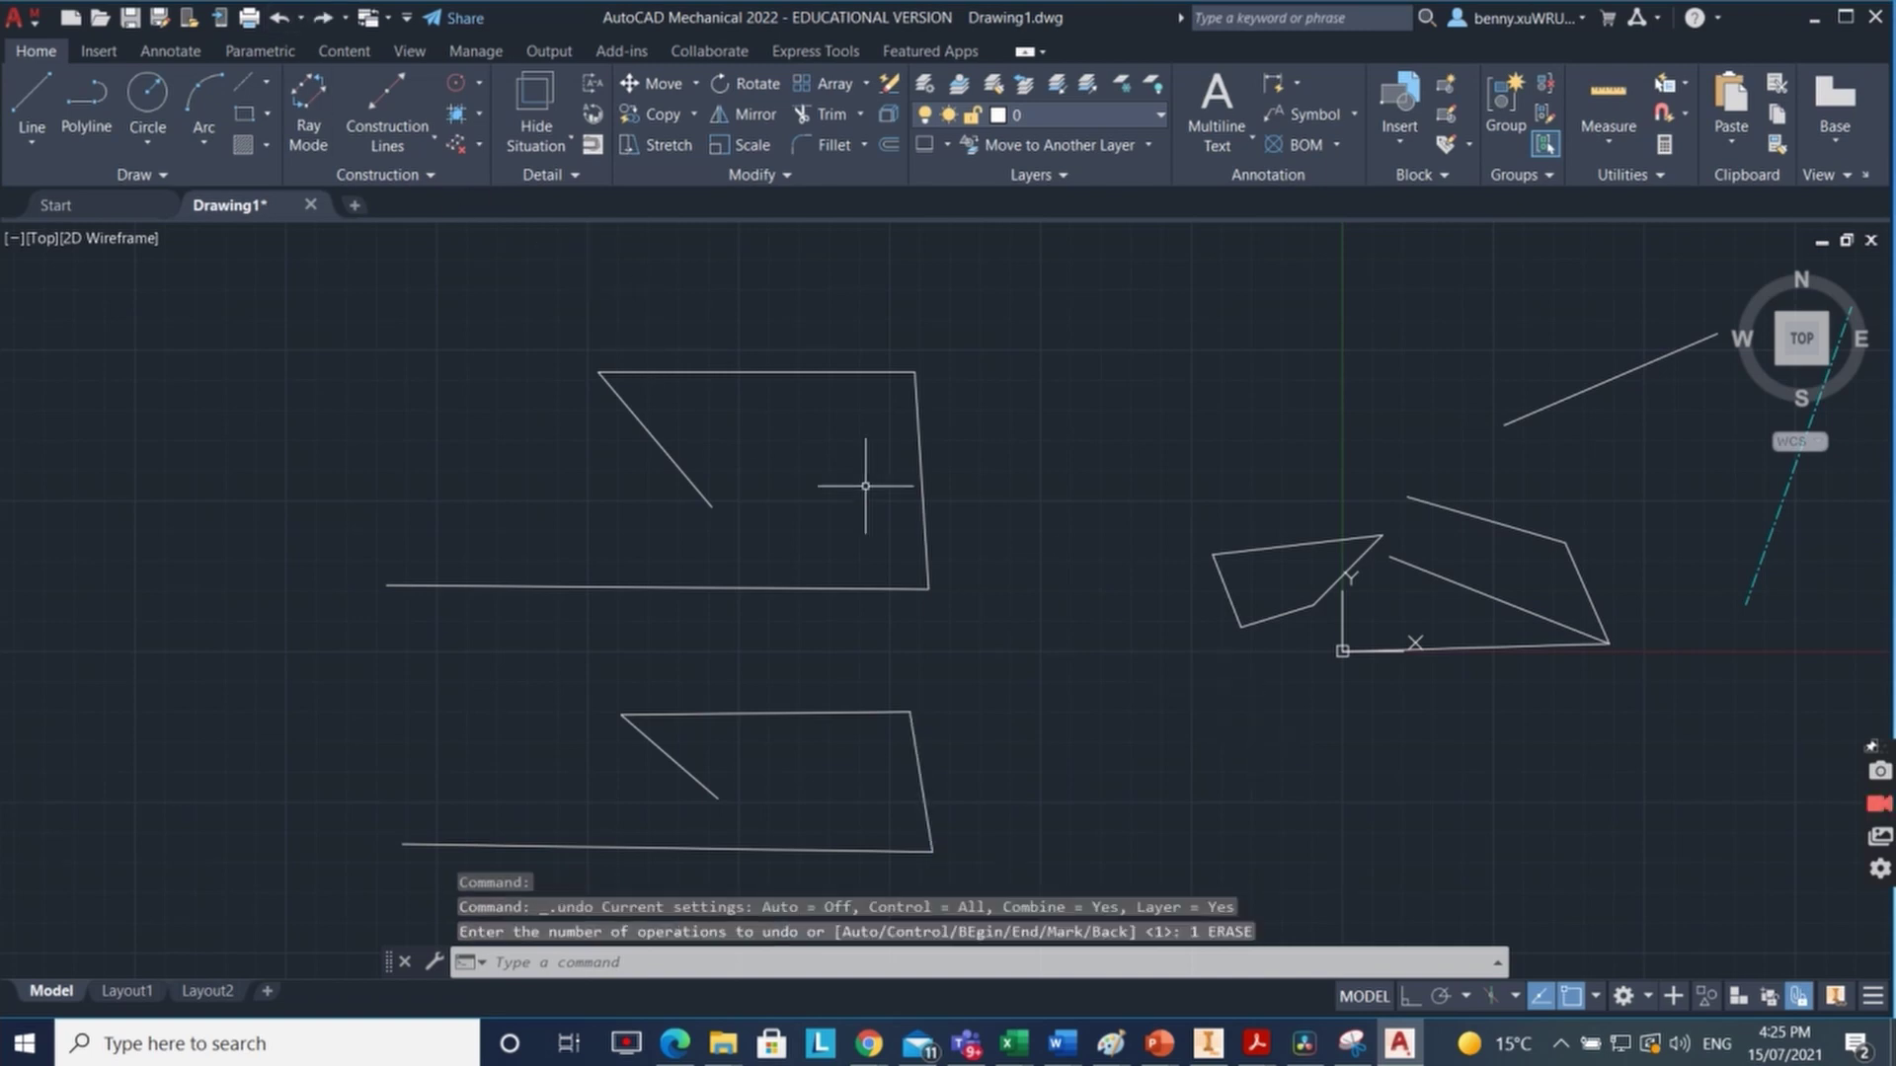
Step: Erase the whole upper polyline and undo the erasure, ending with a test selection of the lower shape's top line
click(921, 481)
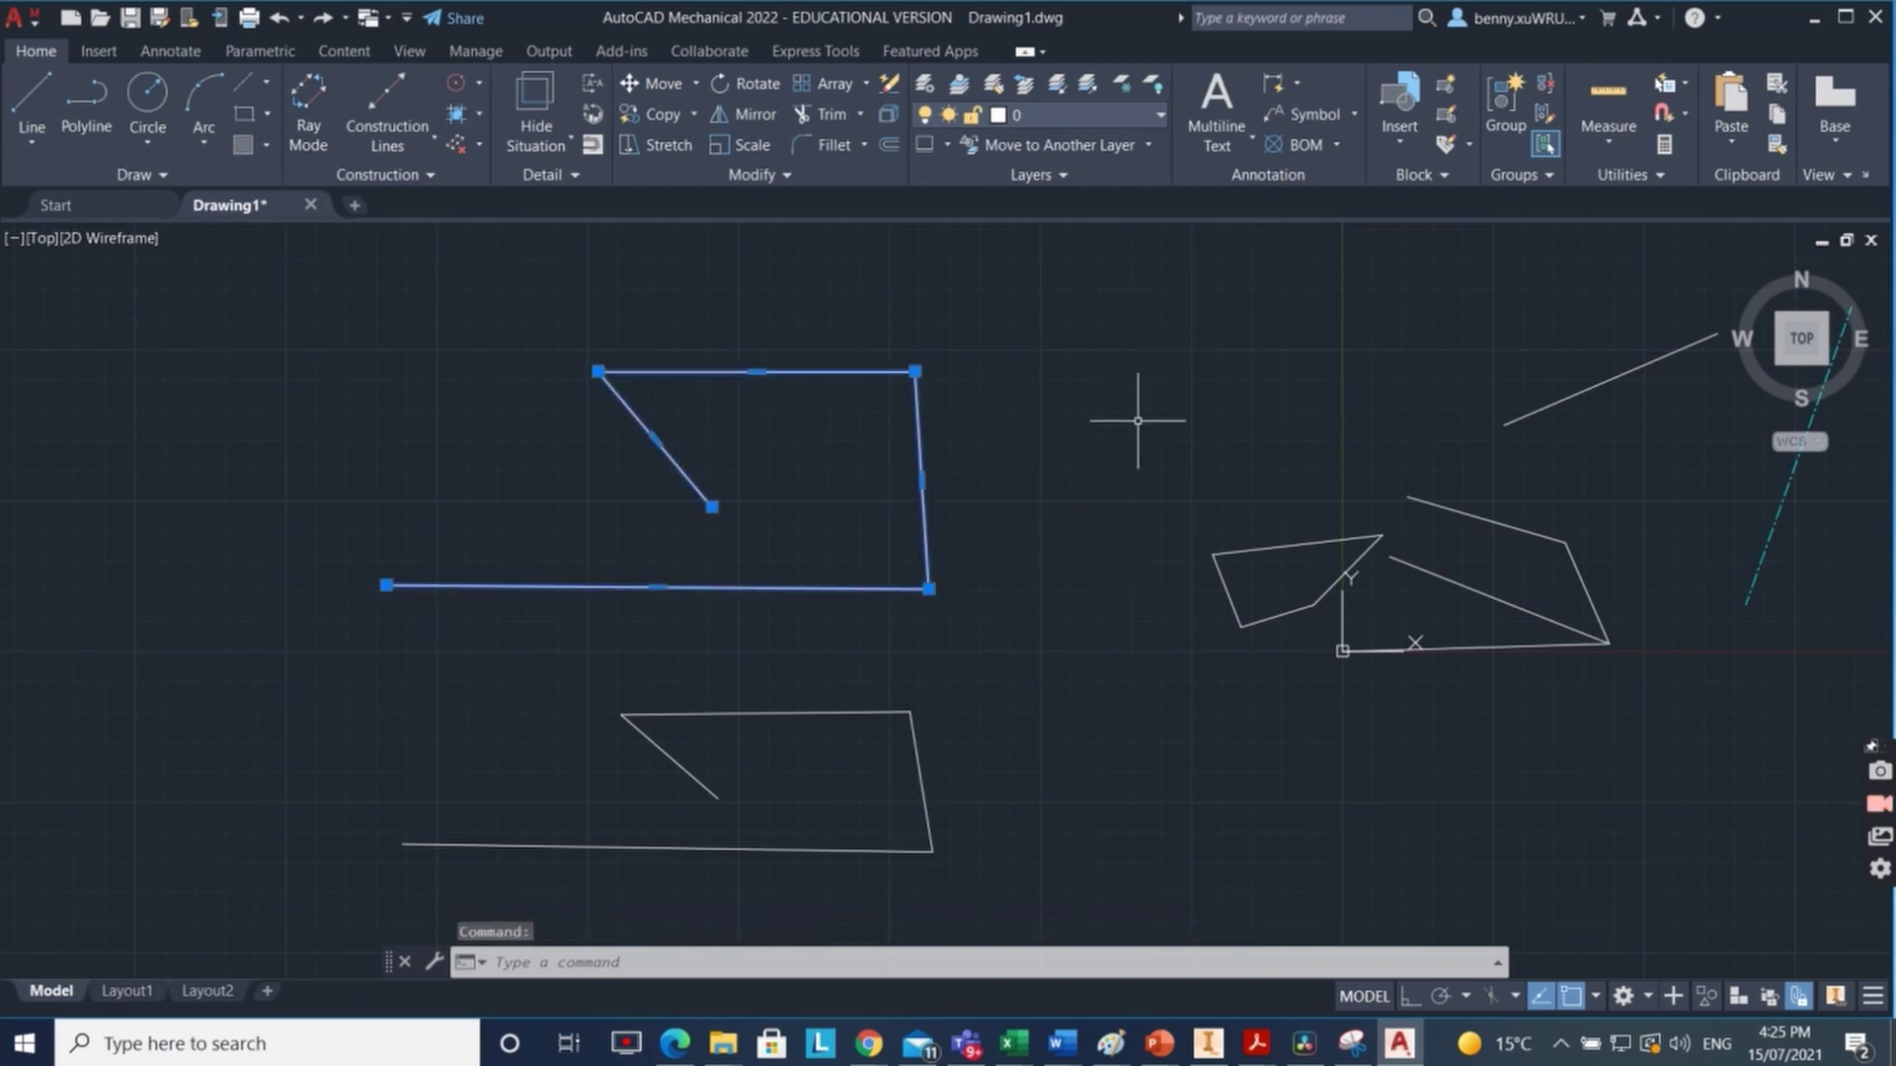
key(Delete)
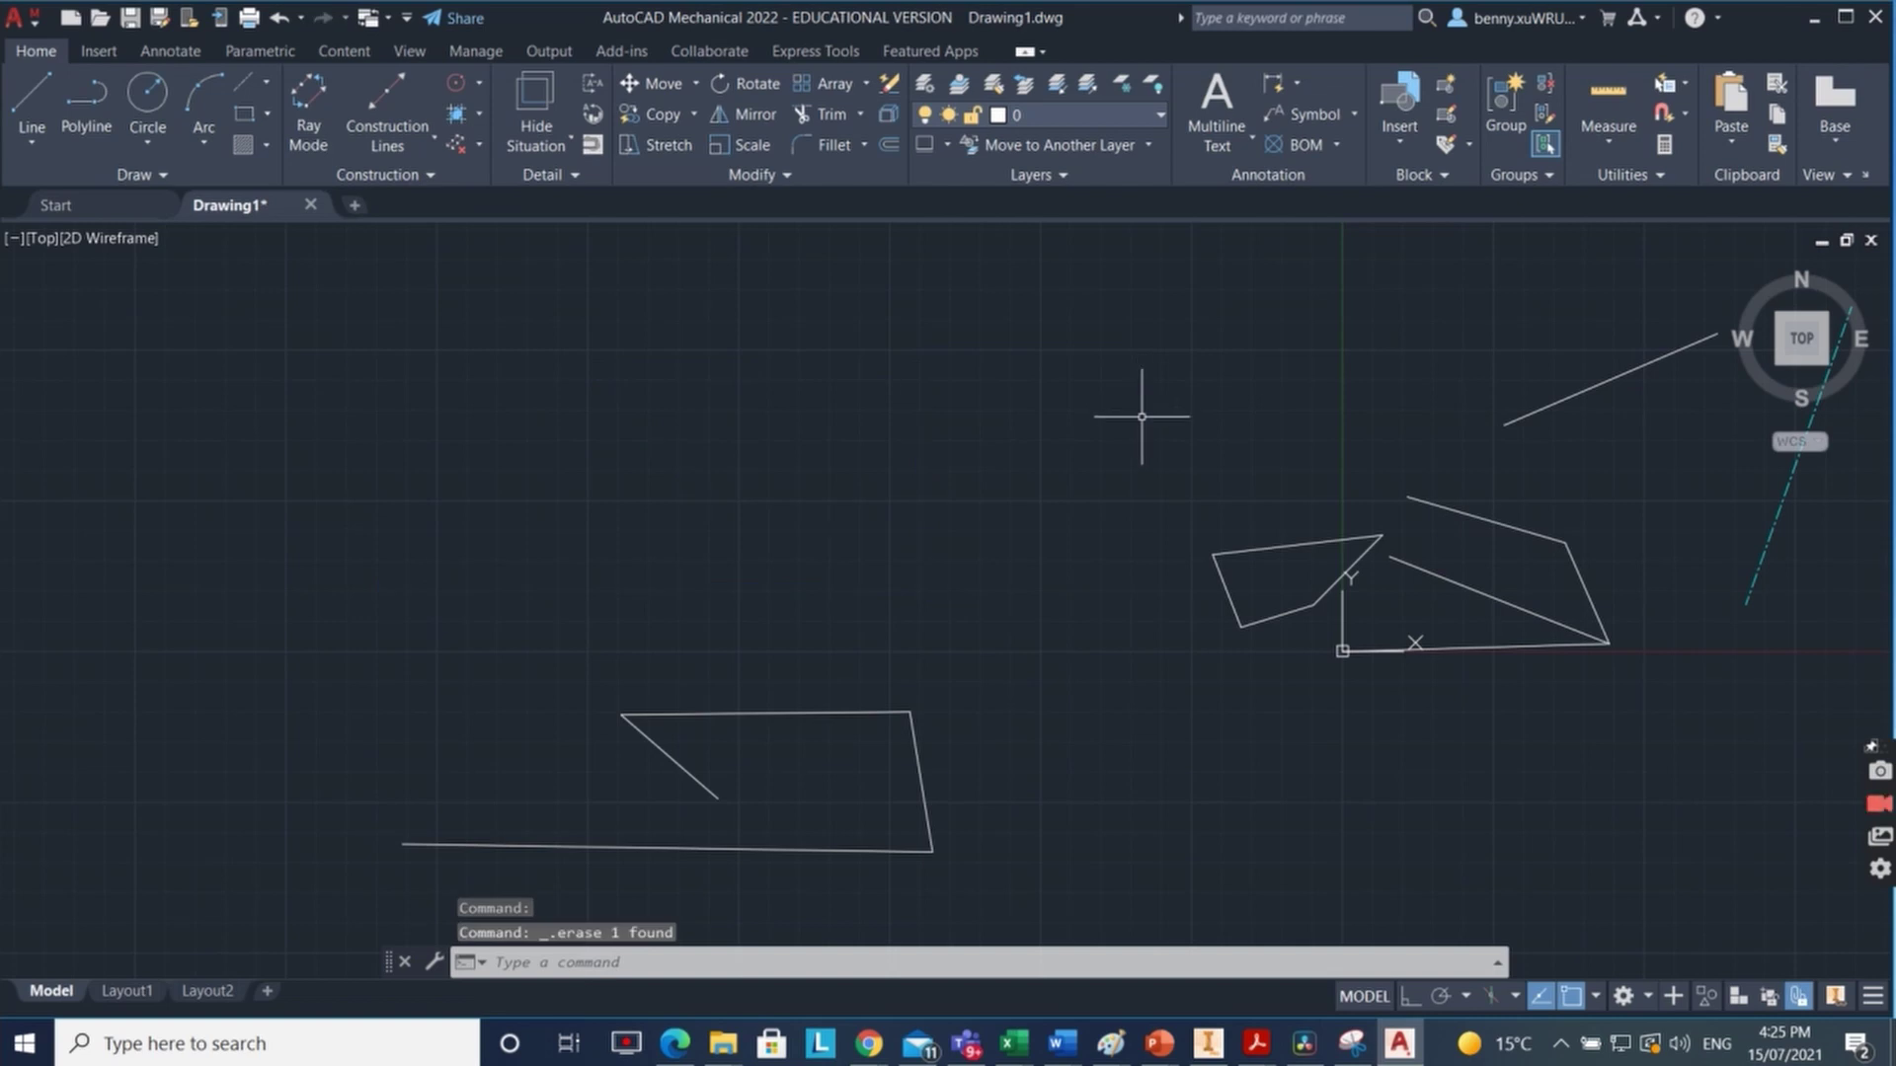
click(278, 18)
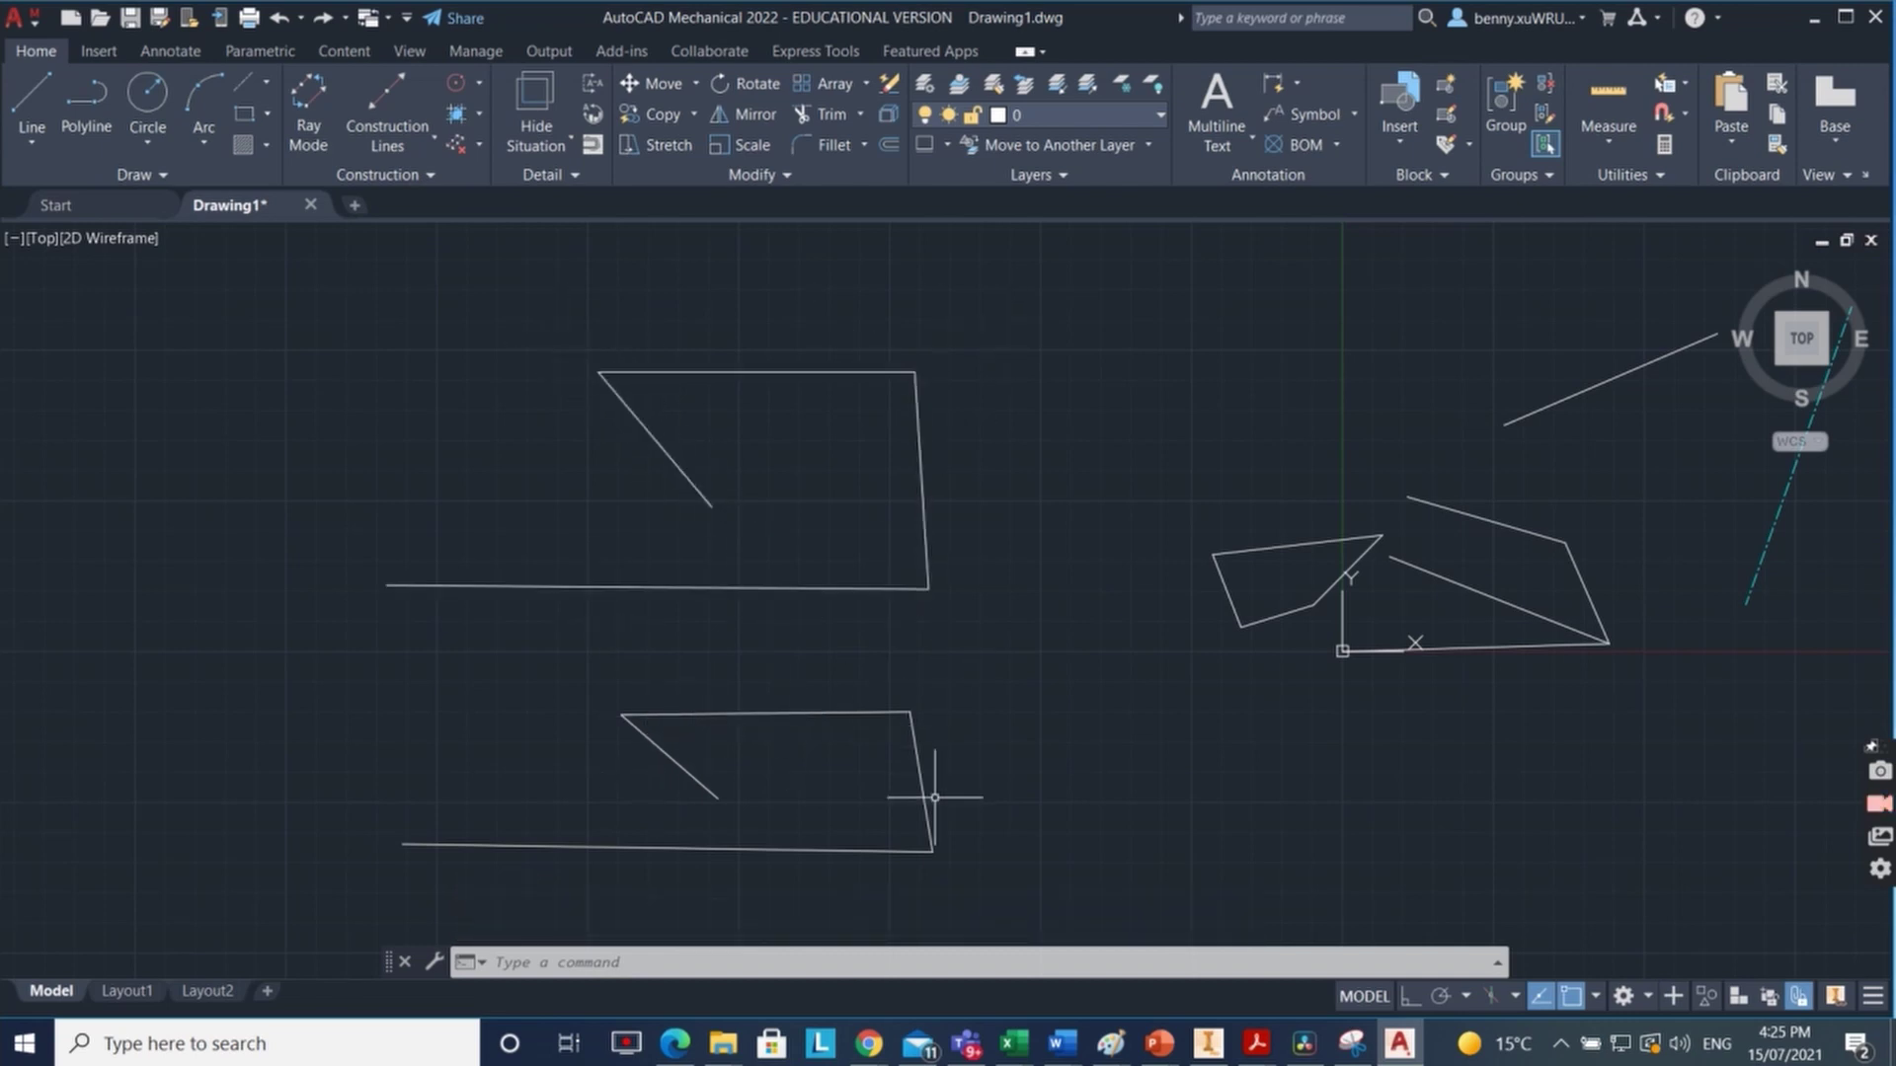
click(813, 712)
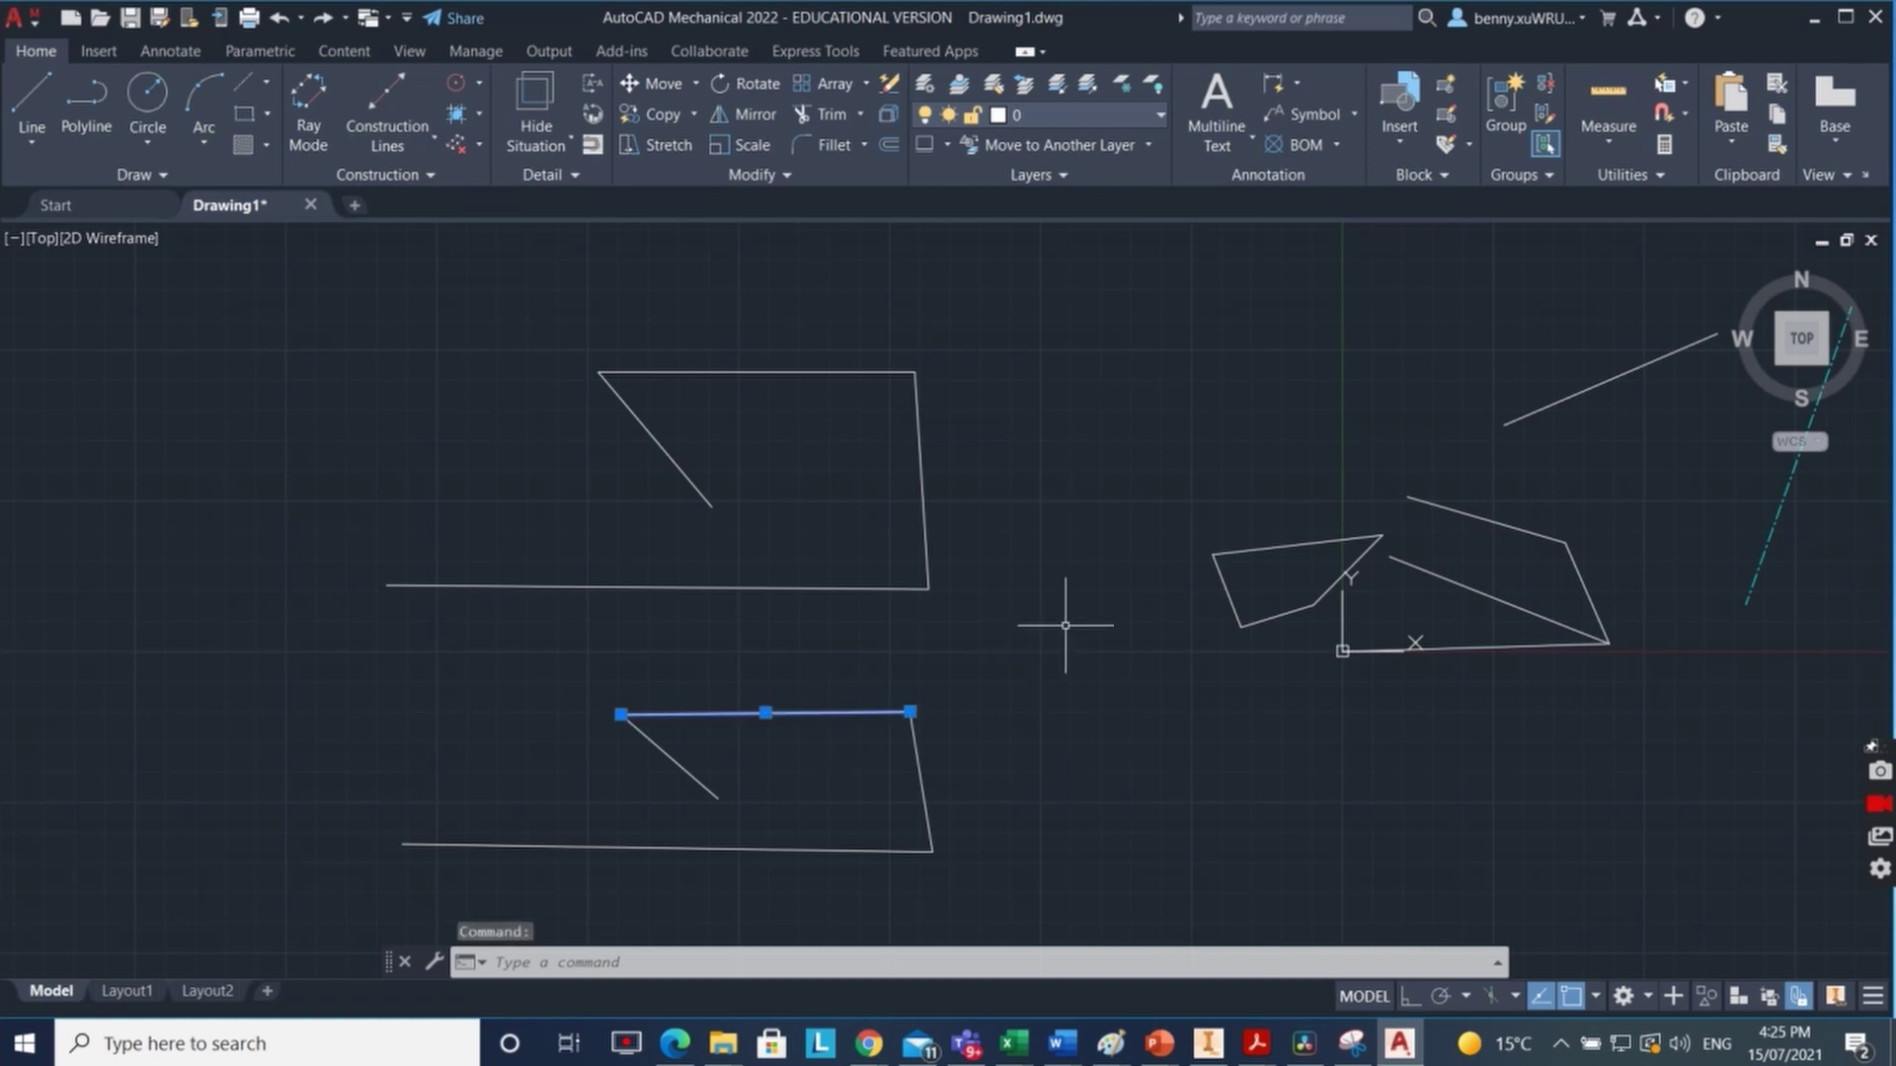
key(Escape)
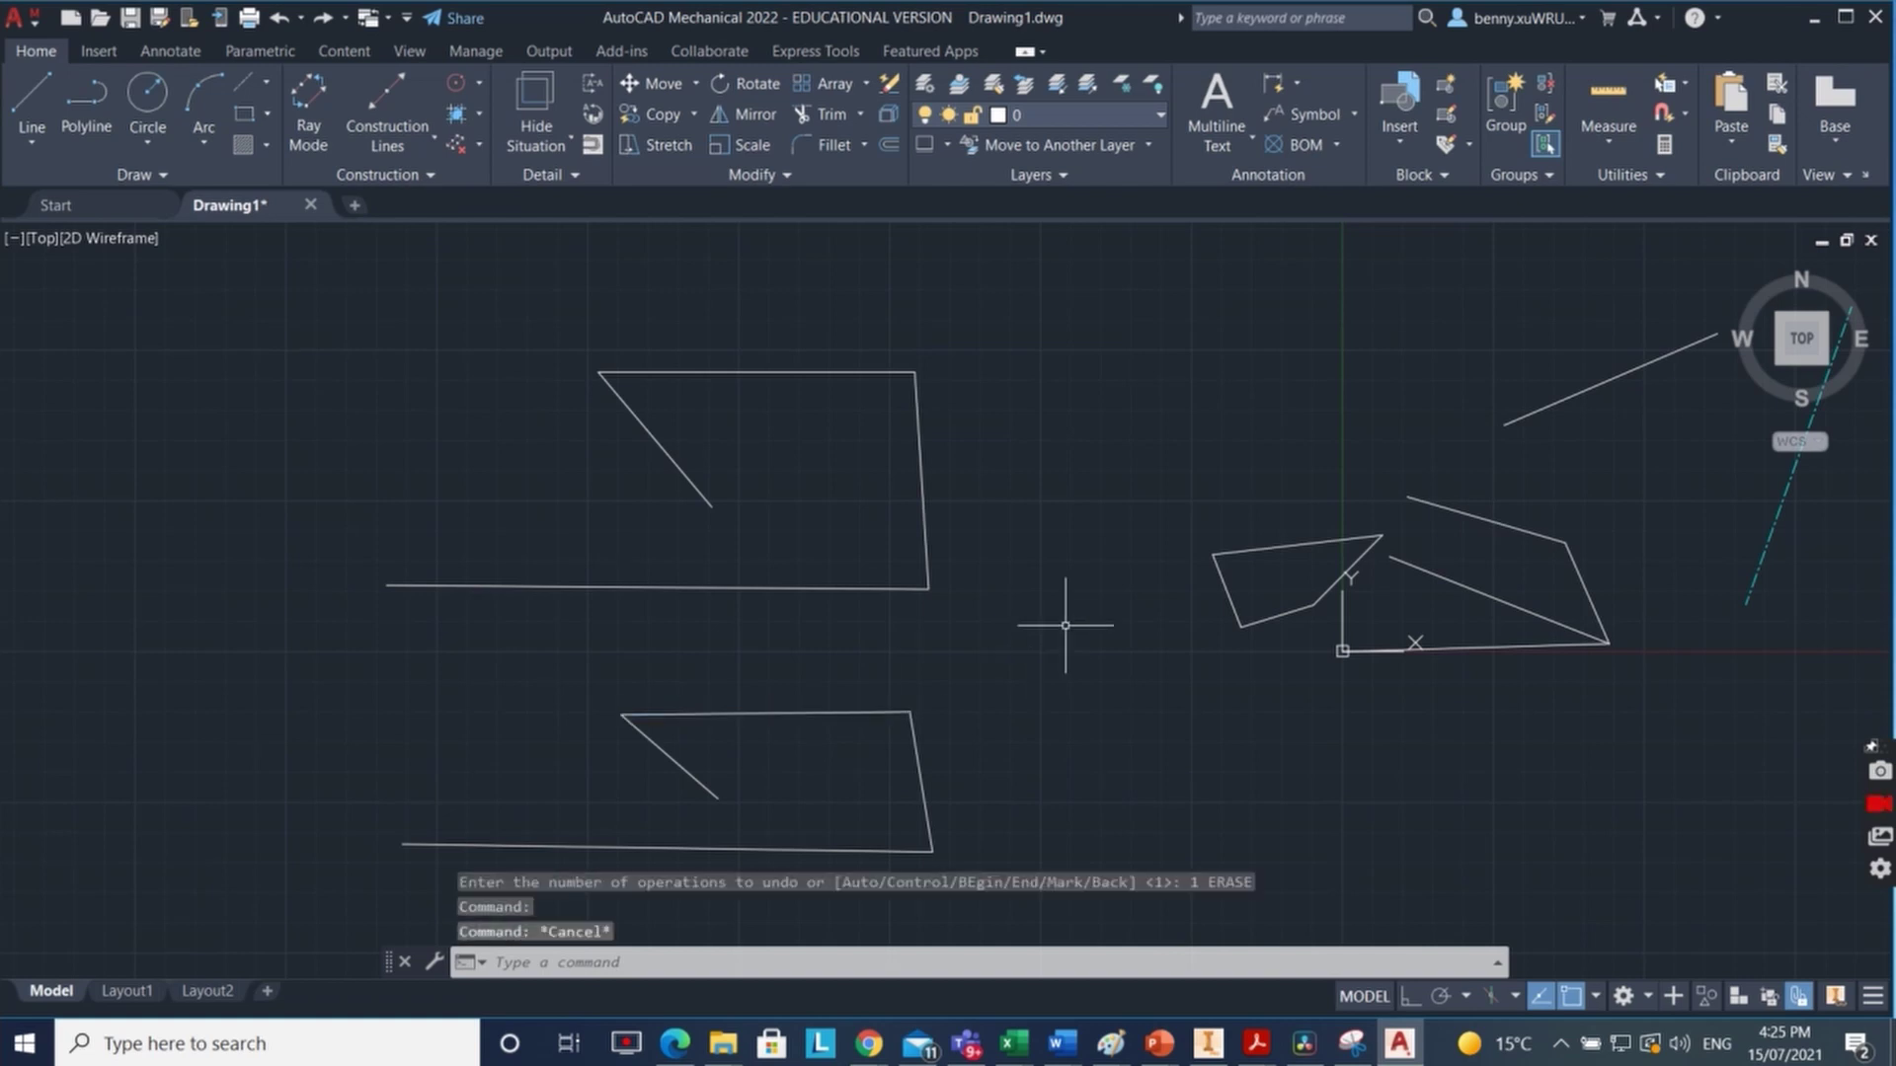
Step: Start a new polyline with a nearly horizontal straight segment in the empty area above the existing polyline
click(97, 100)
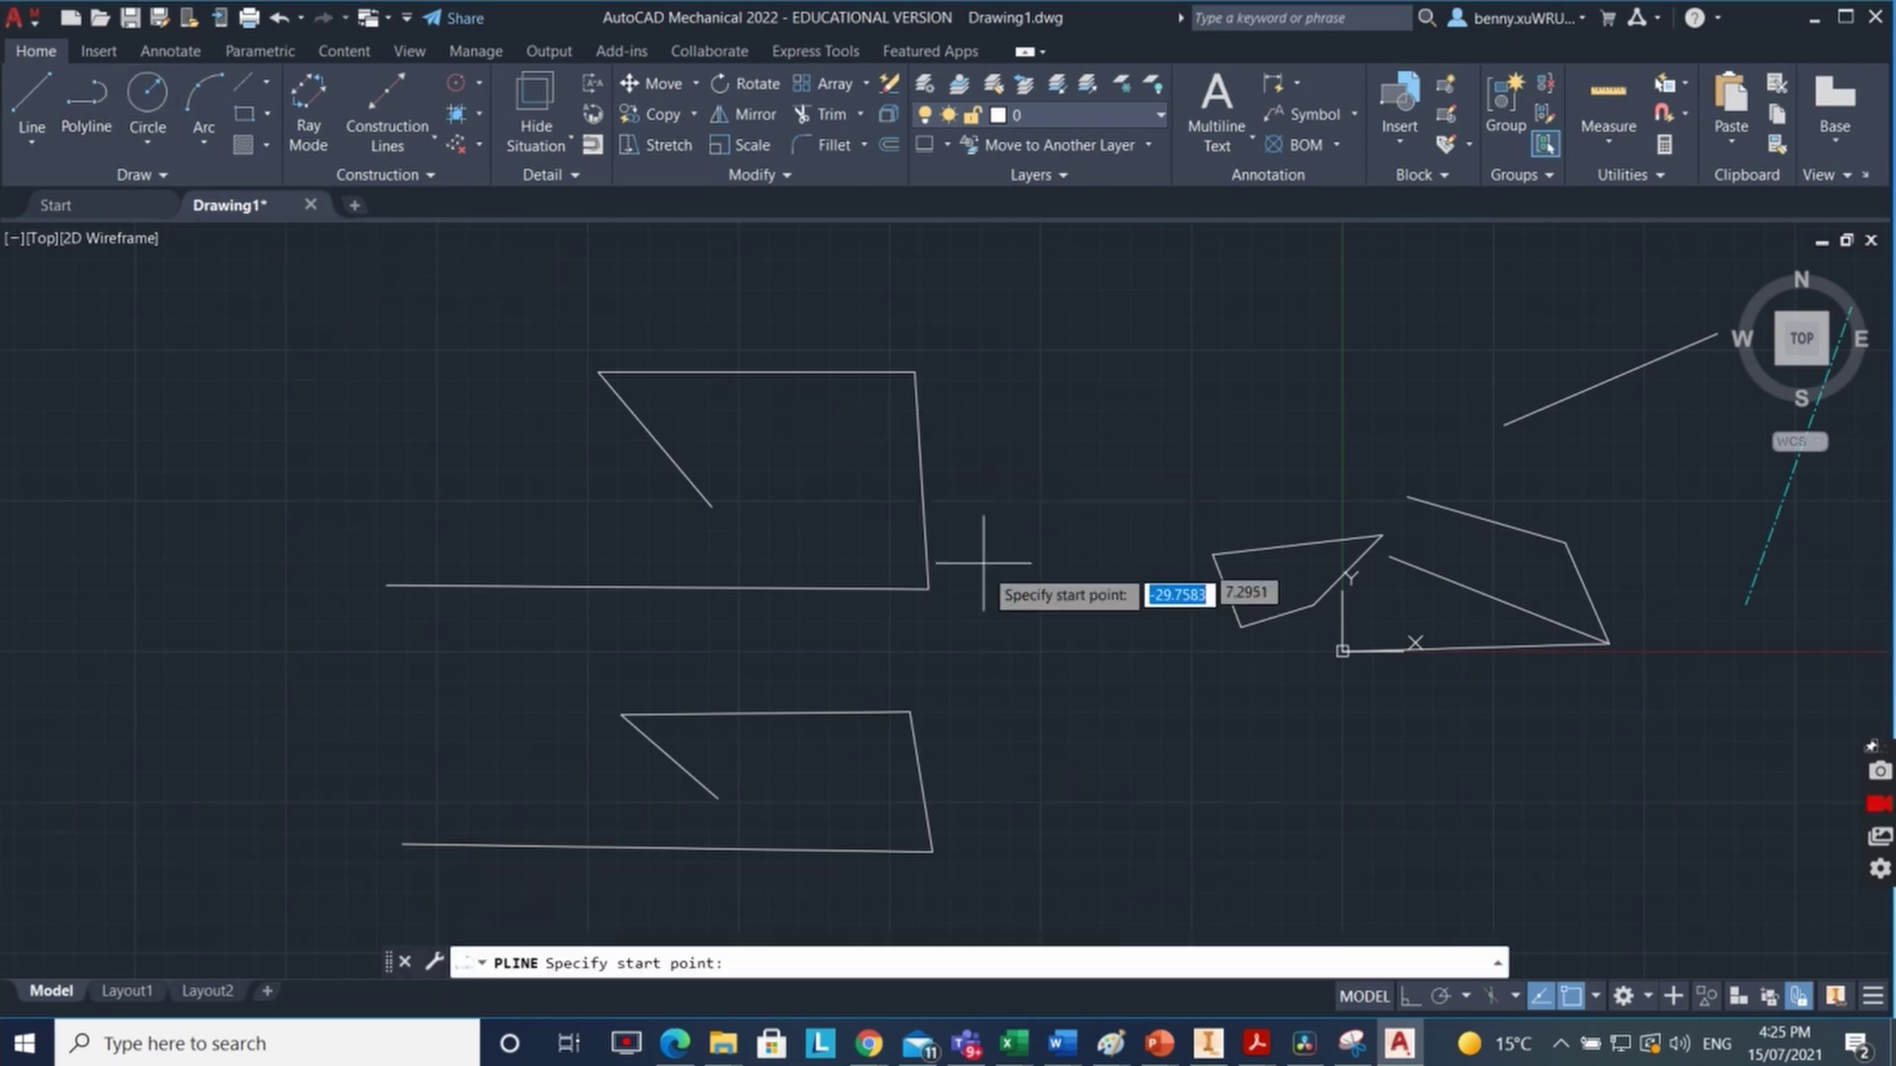
mouse_move(1140, 543)
middle_down()
mouse_move(898, 638)
mouse_move(791, 724)
mouse_move(1059, 780)
mouse_move(1070, 808)
middle_up()
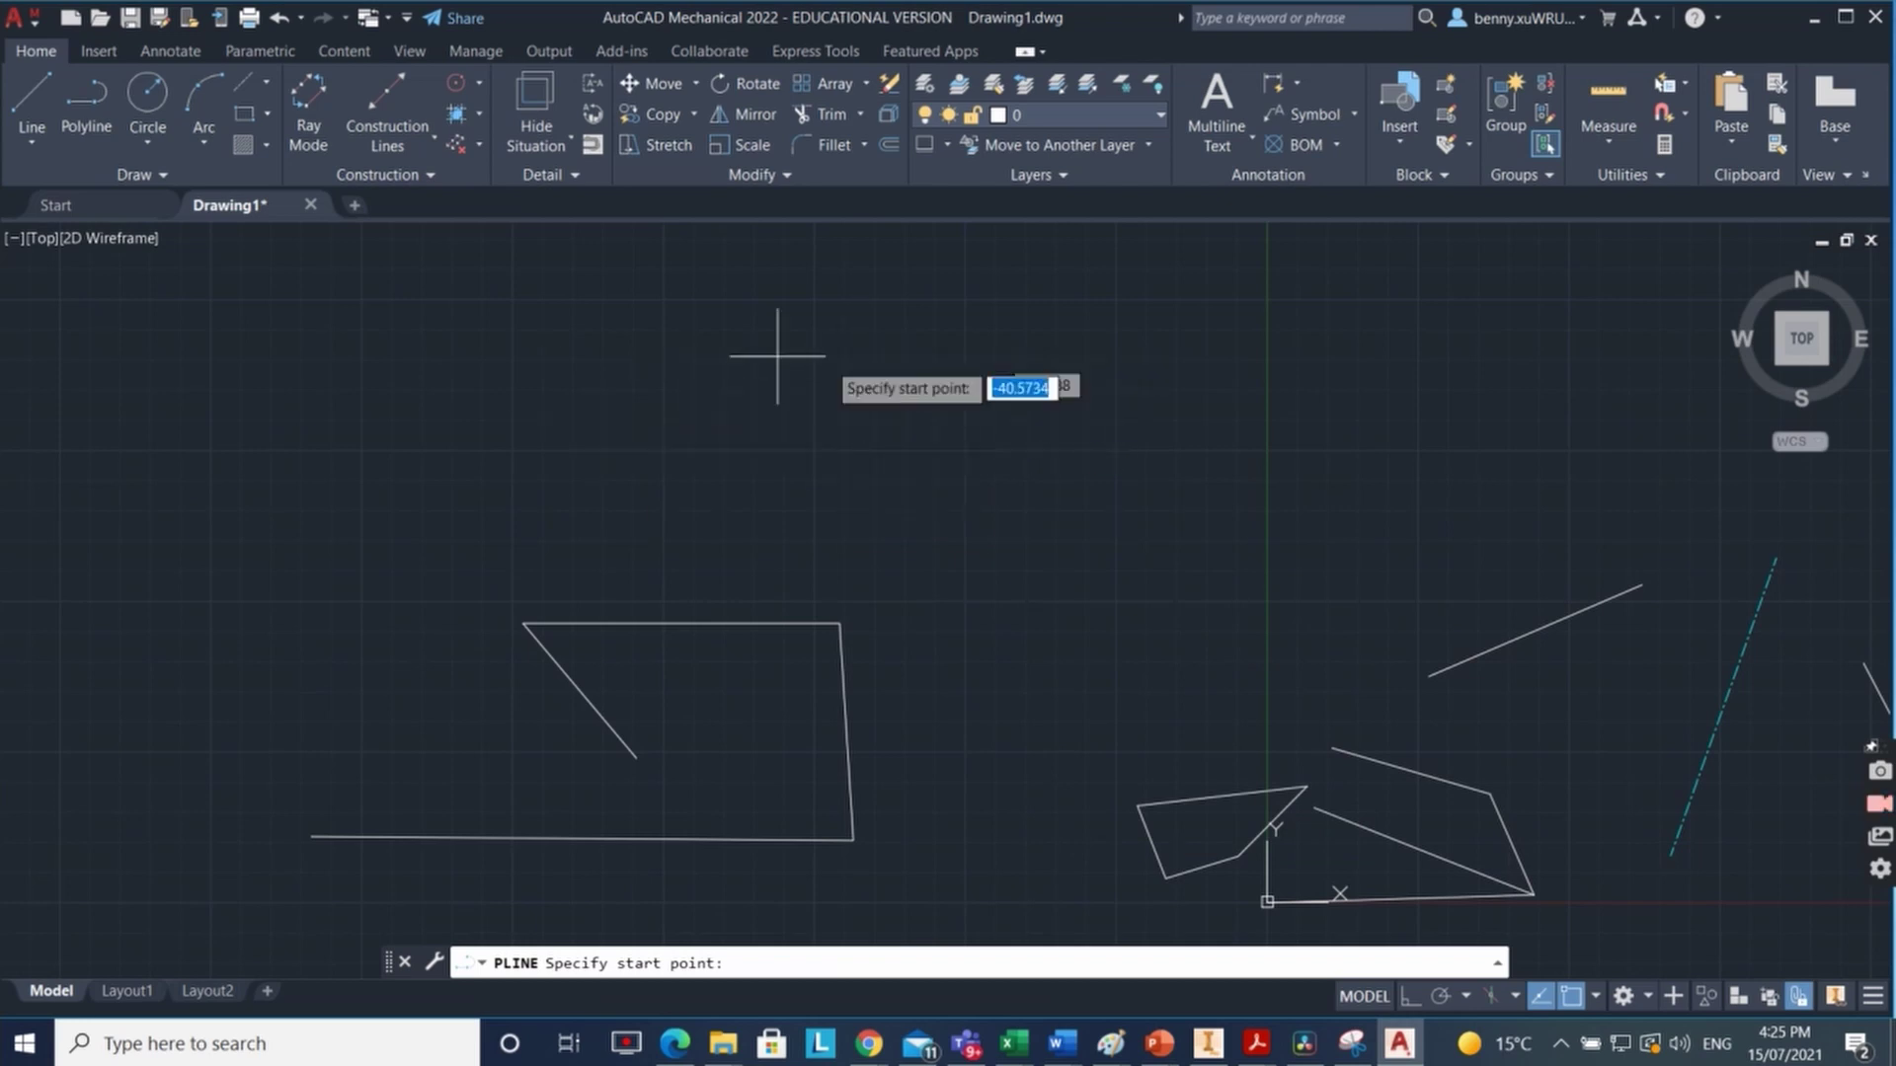
click(543, 418)
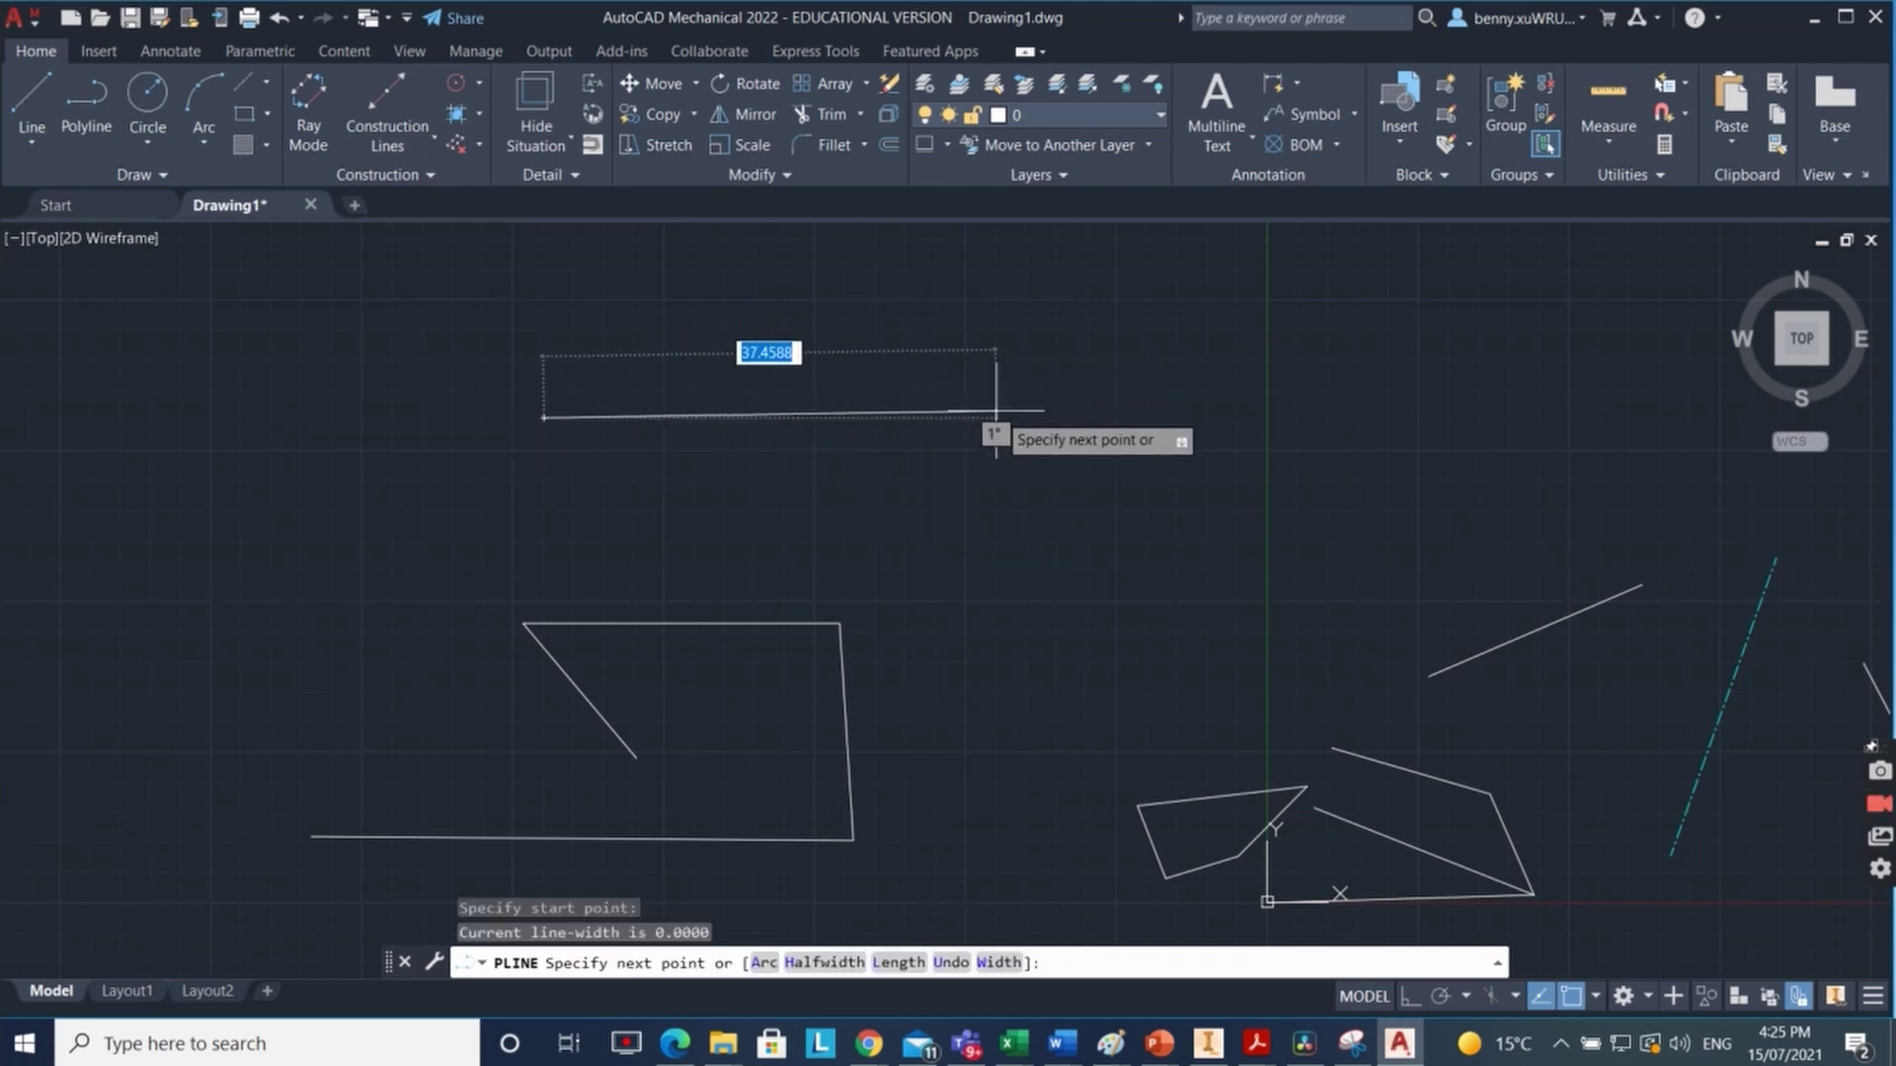
click(963, 415)
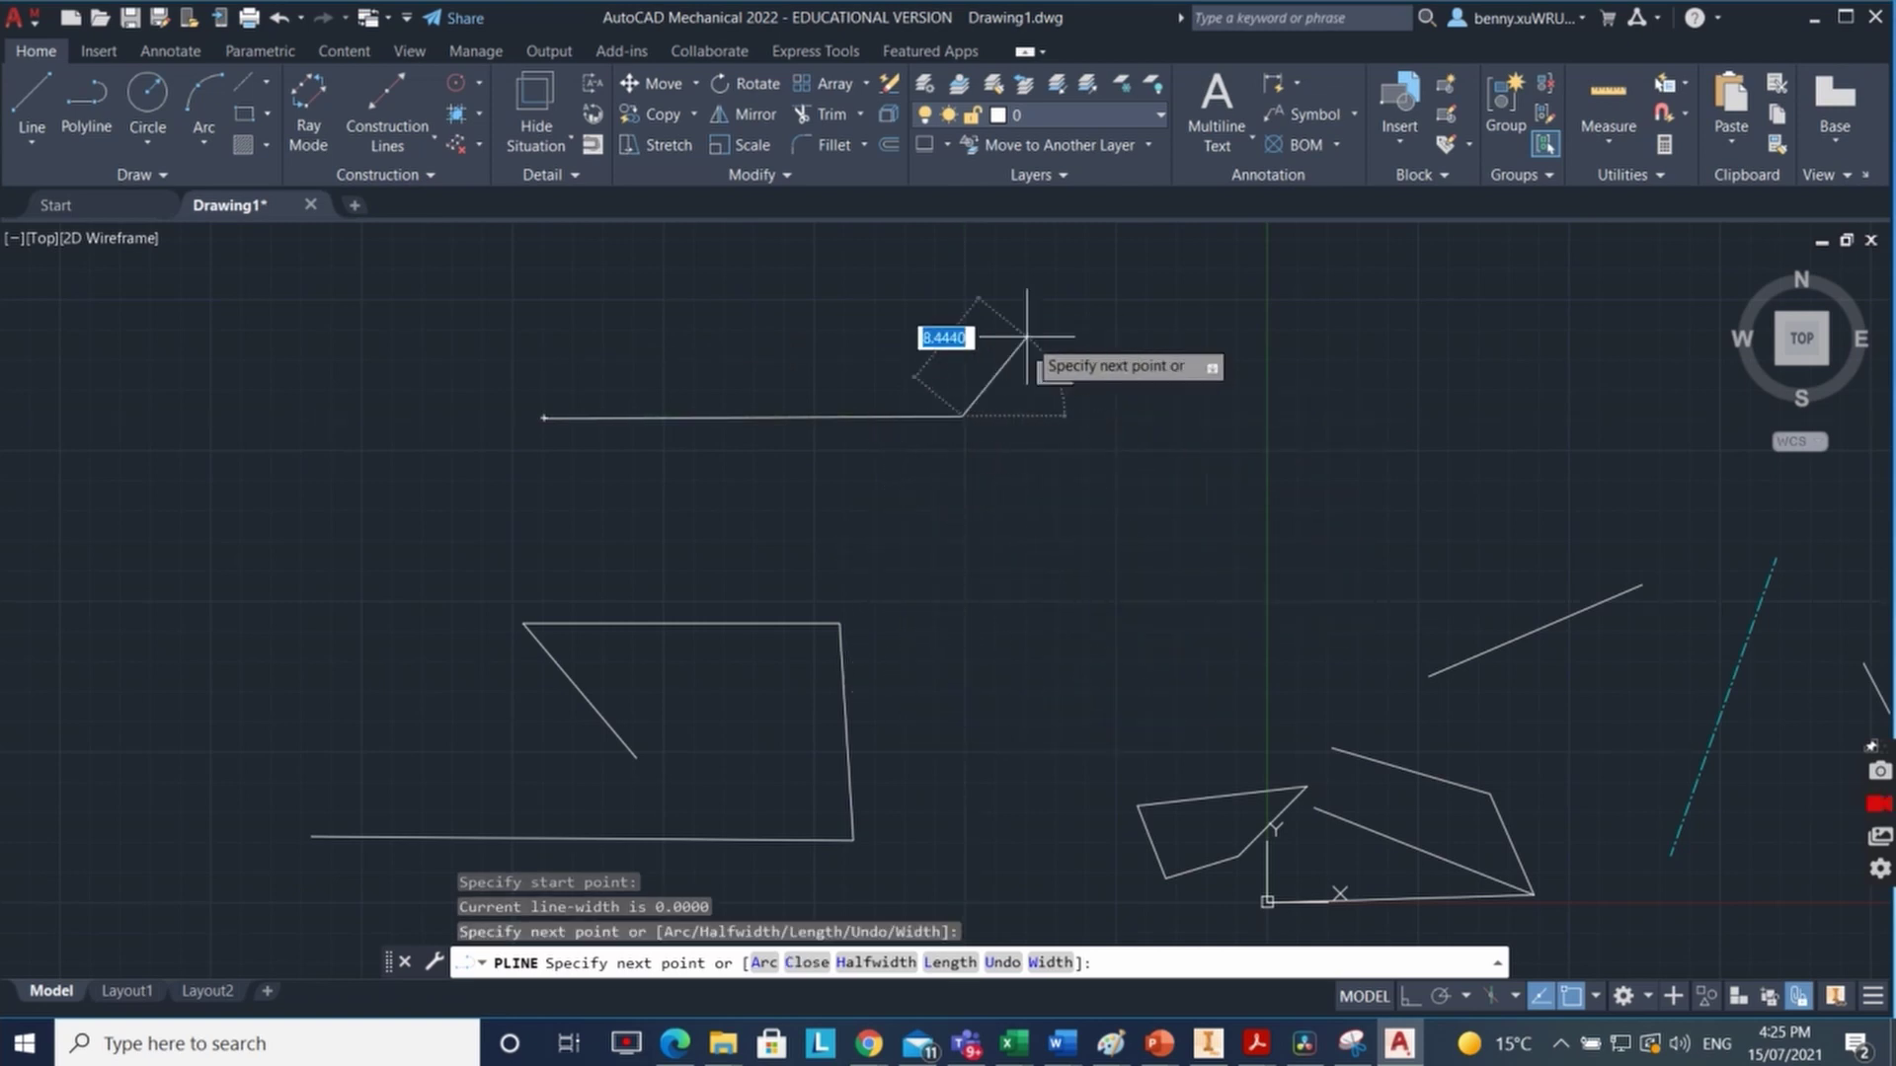
Step: Continue the polyline in Arc mode with tangent arcs spiralling inward beside the two open shapes, and close it with the Close option
right_click(999, 413)
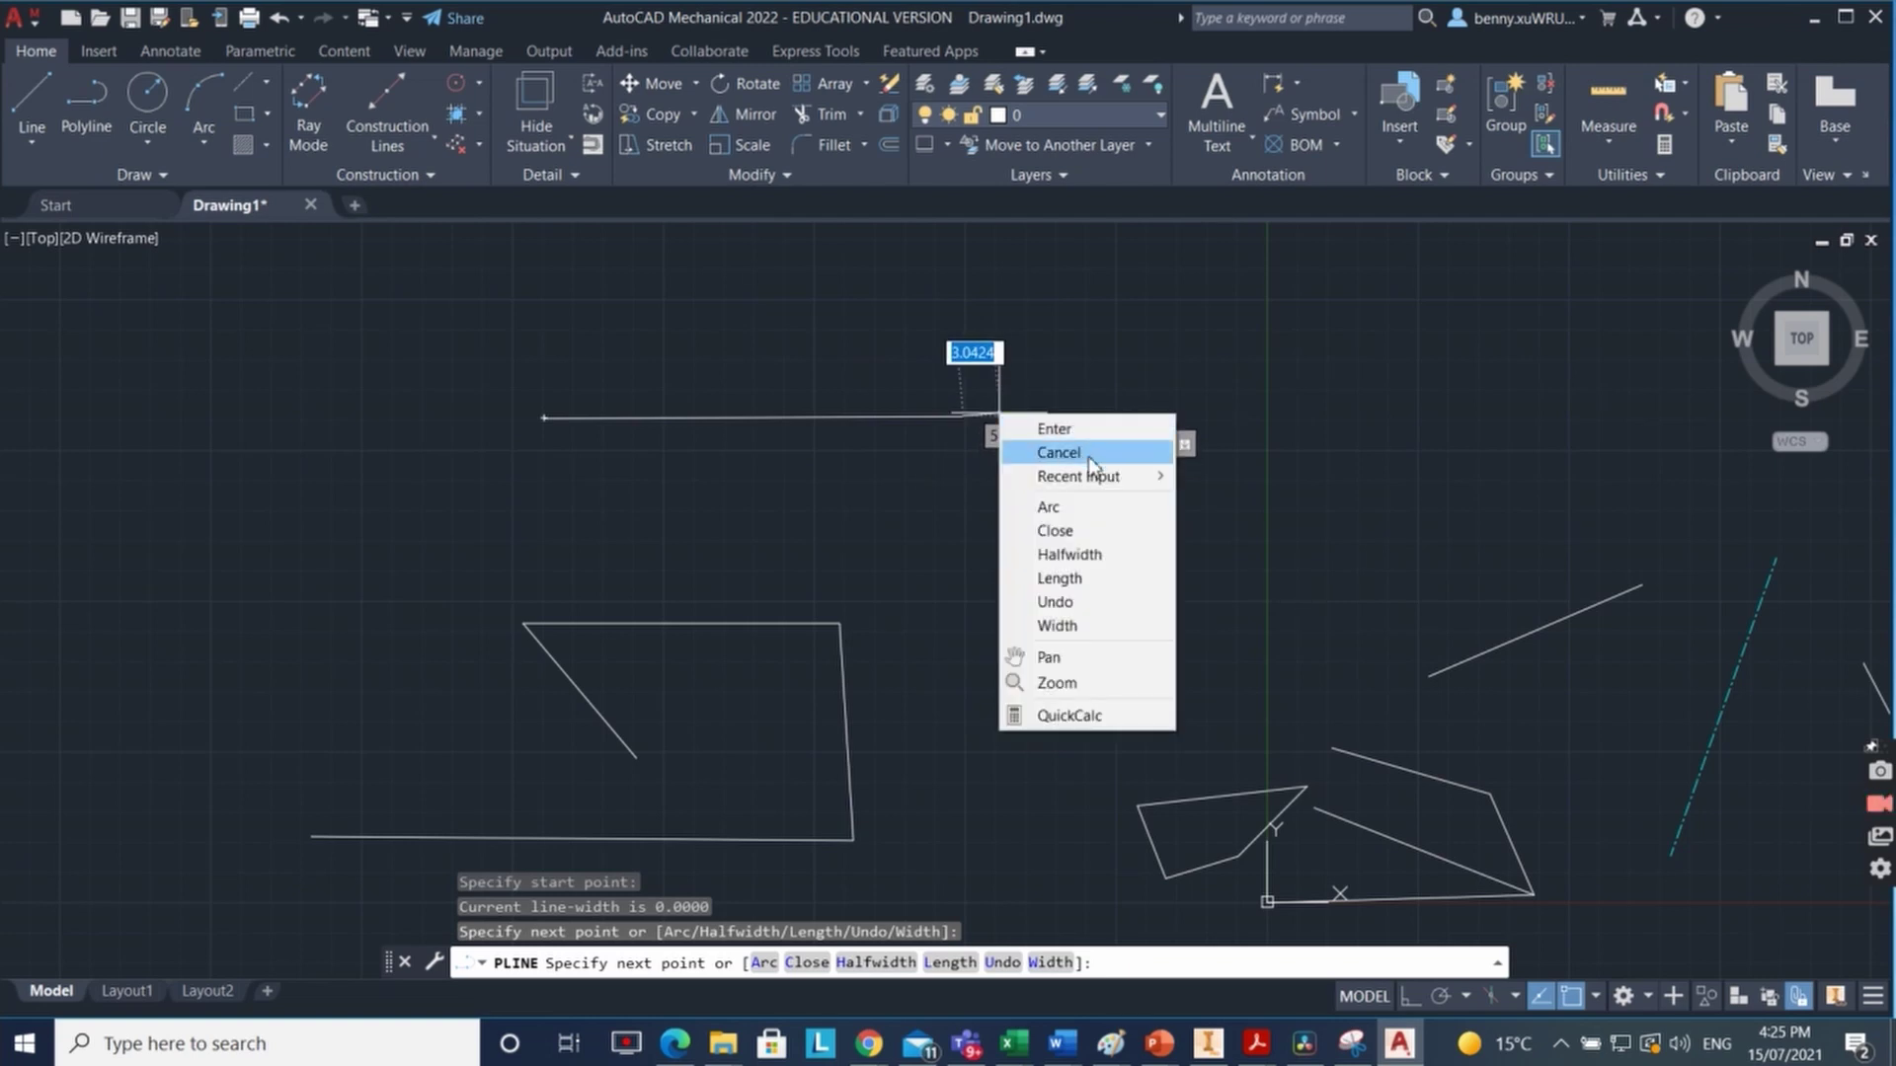
click(1076, 506)
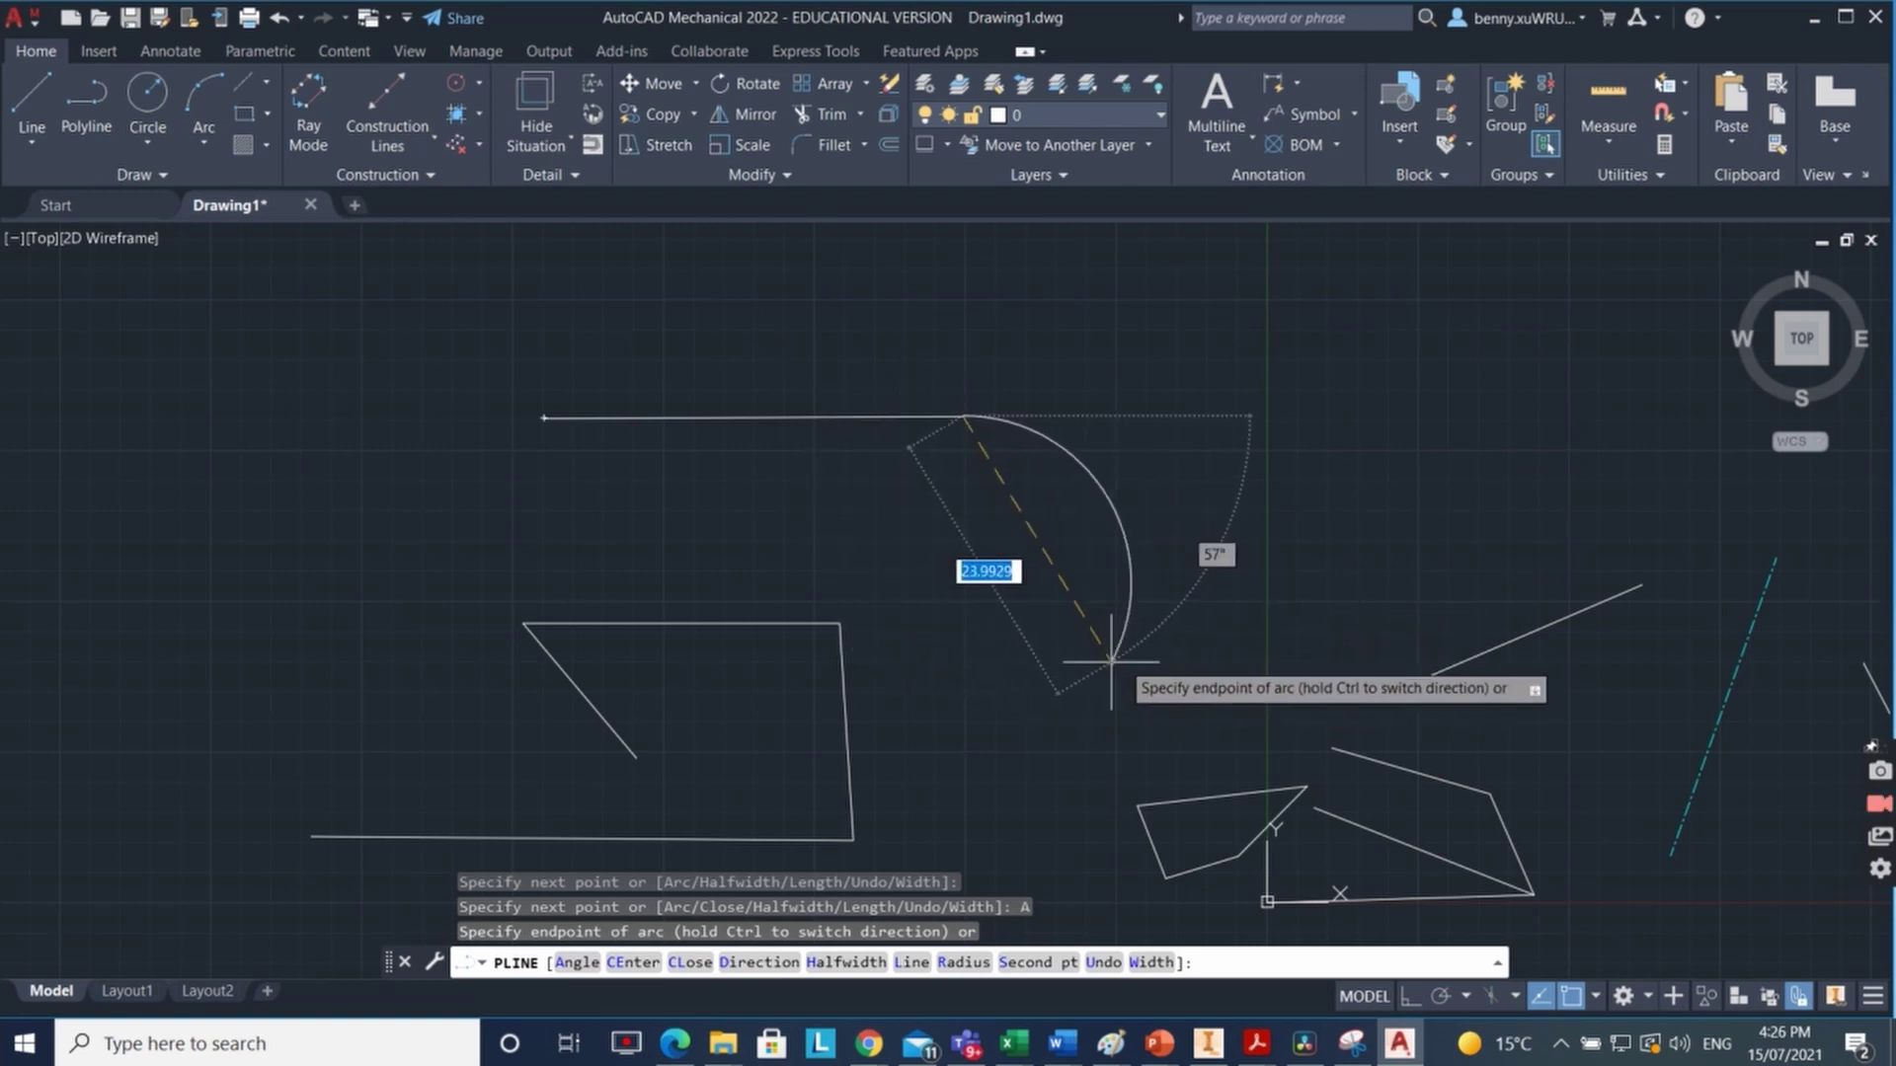
click(988, 694)
mouse_move(821, 768)
middle_down()
mouse_move(850, 386)
mouse_move(771, 465)
middle_up()
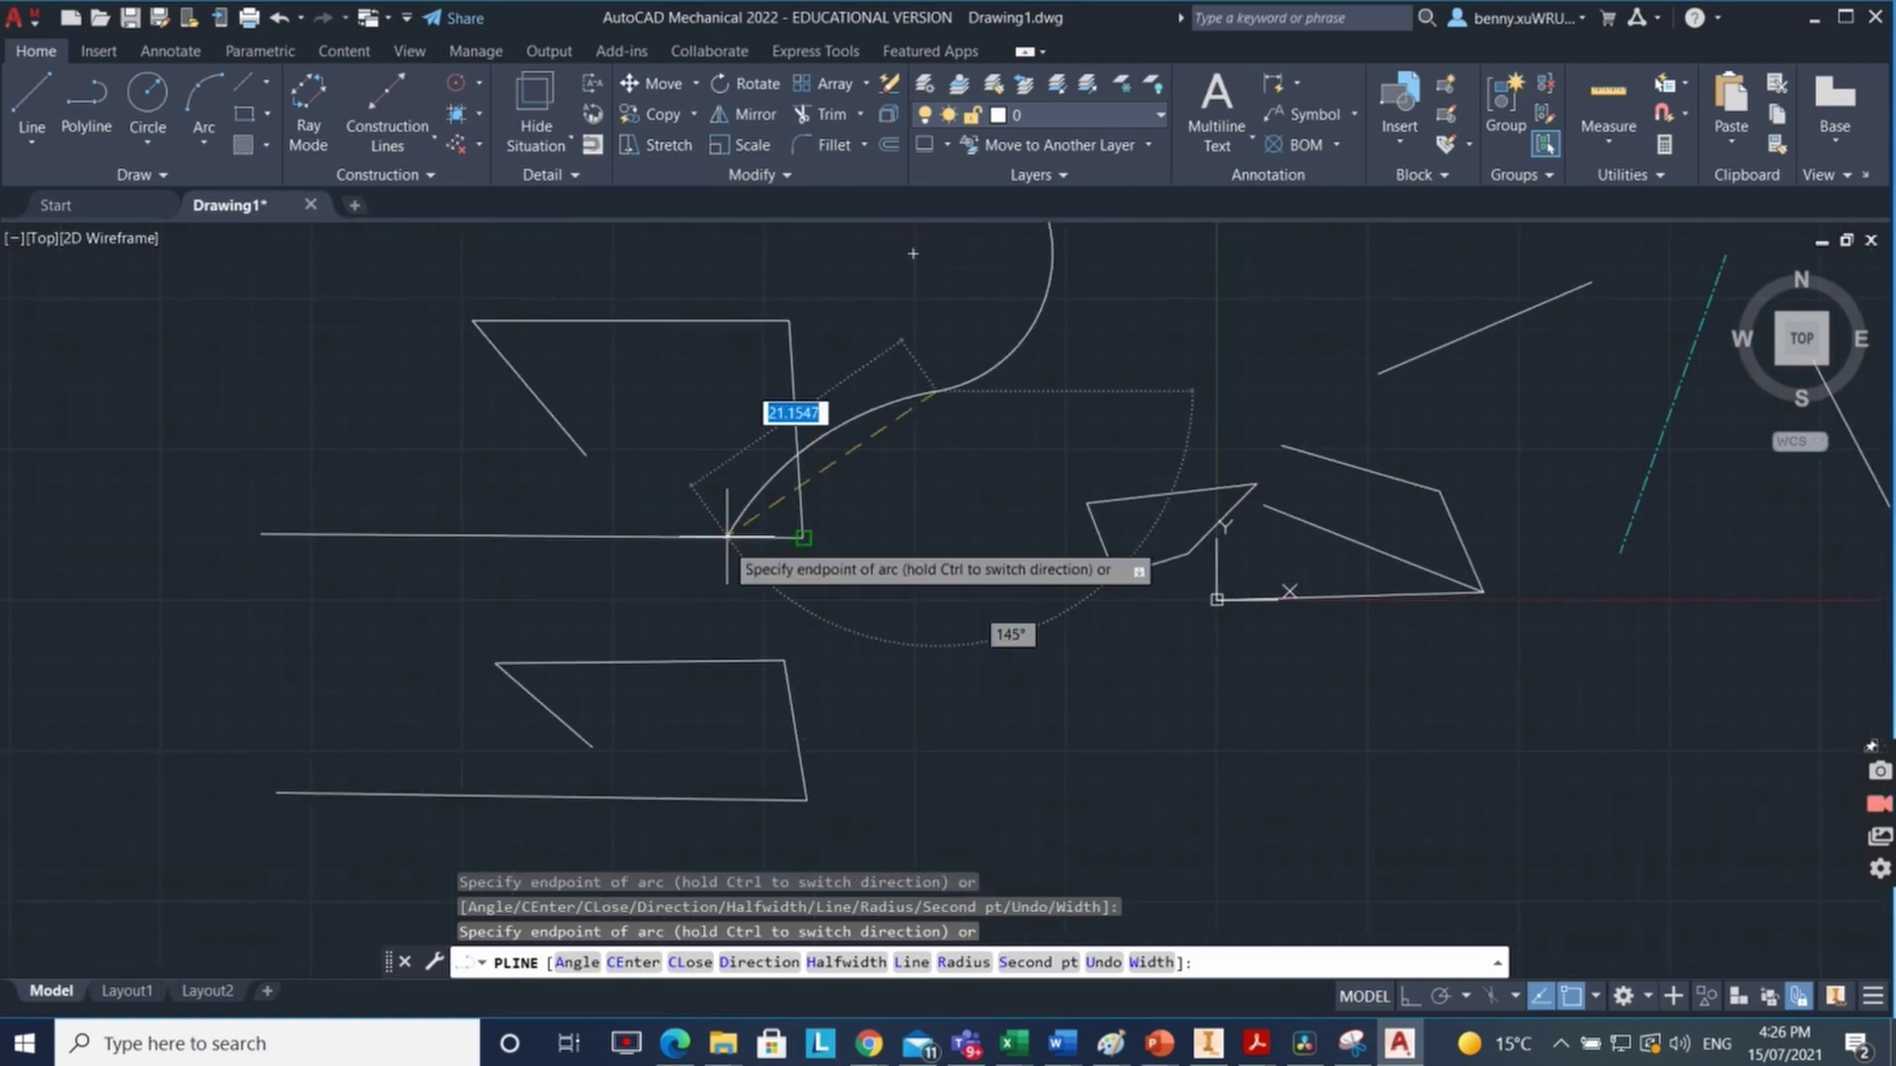
click(703, 708)
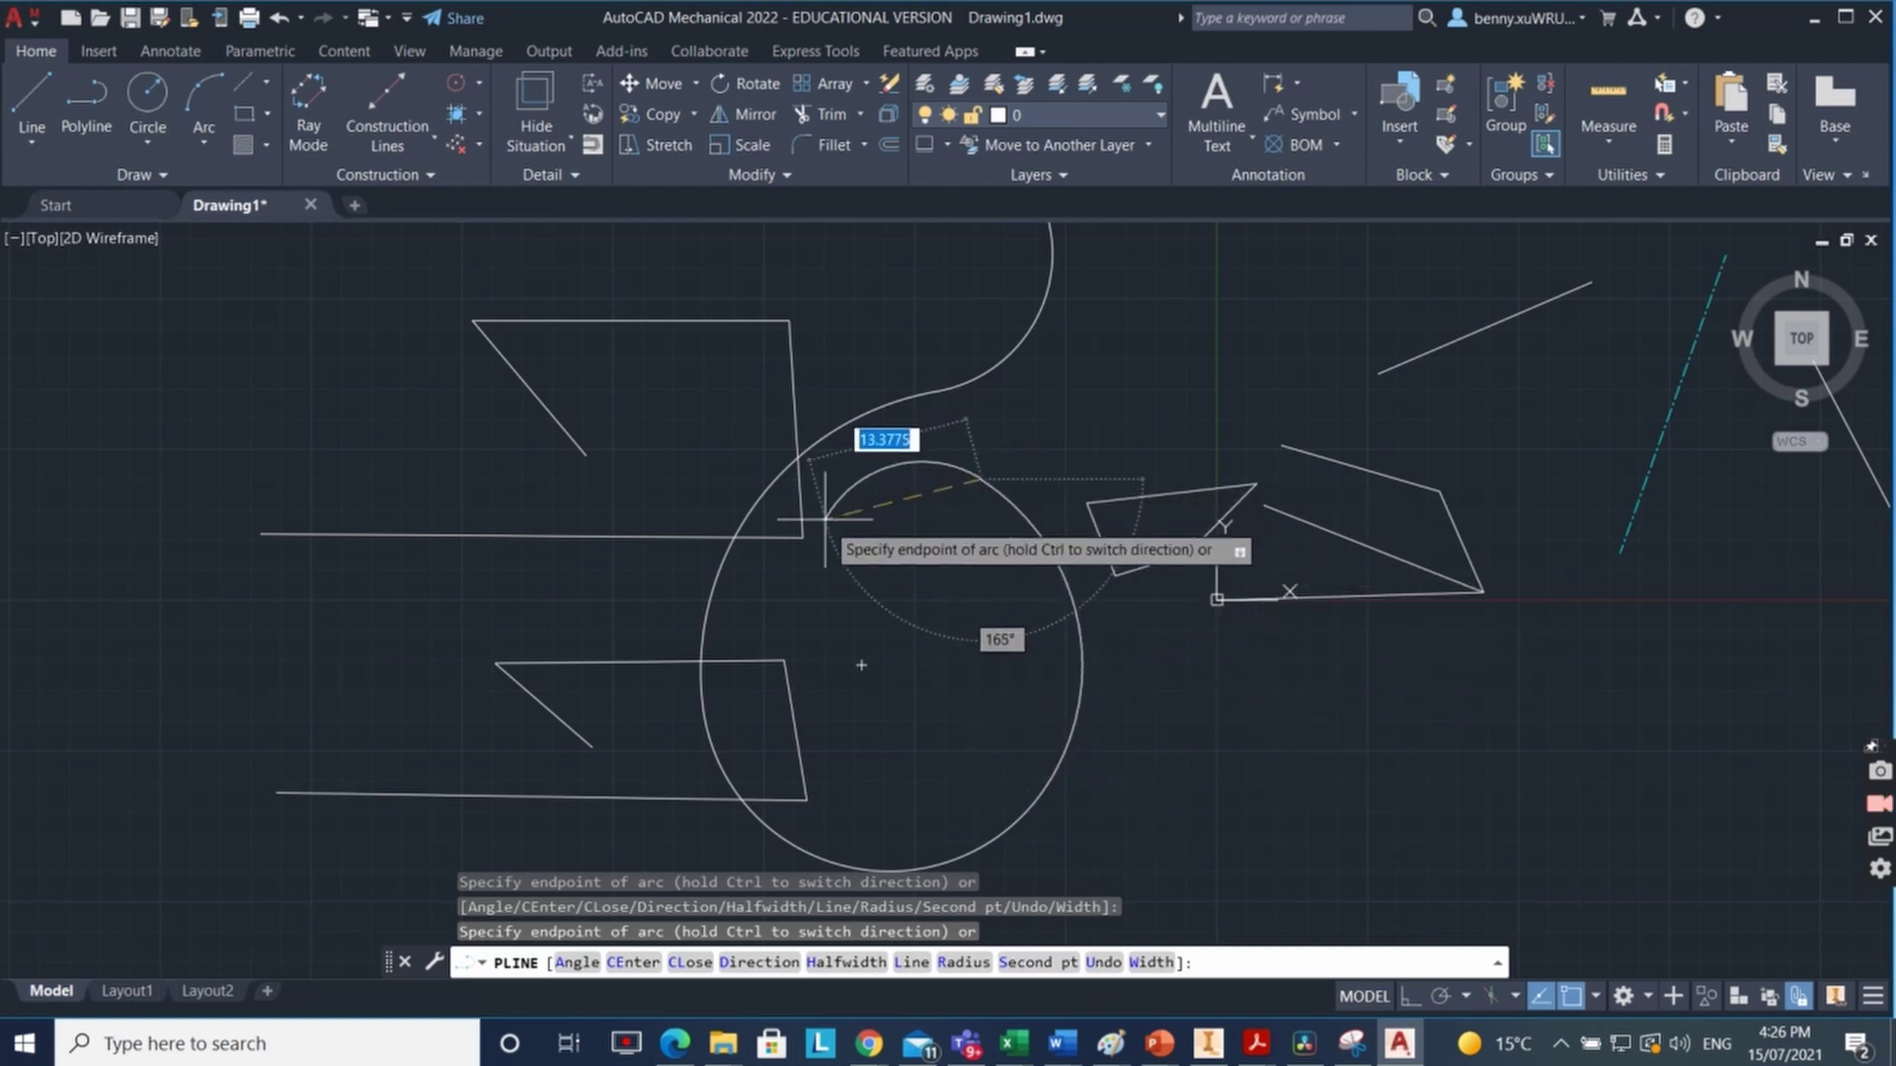
click(800, 605)
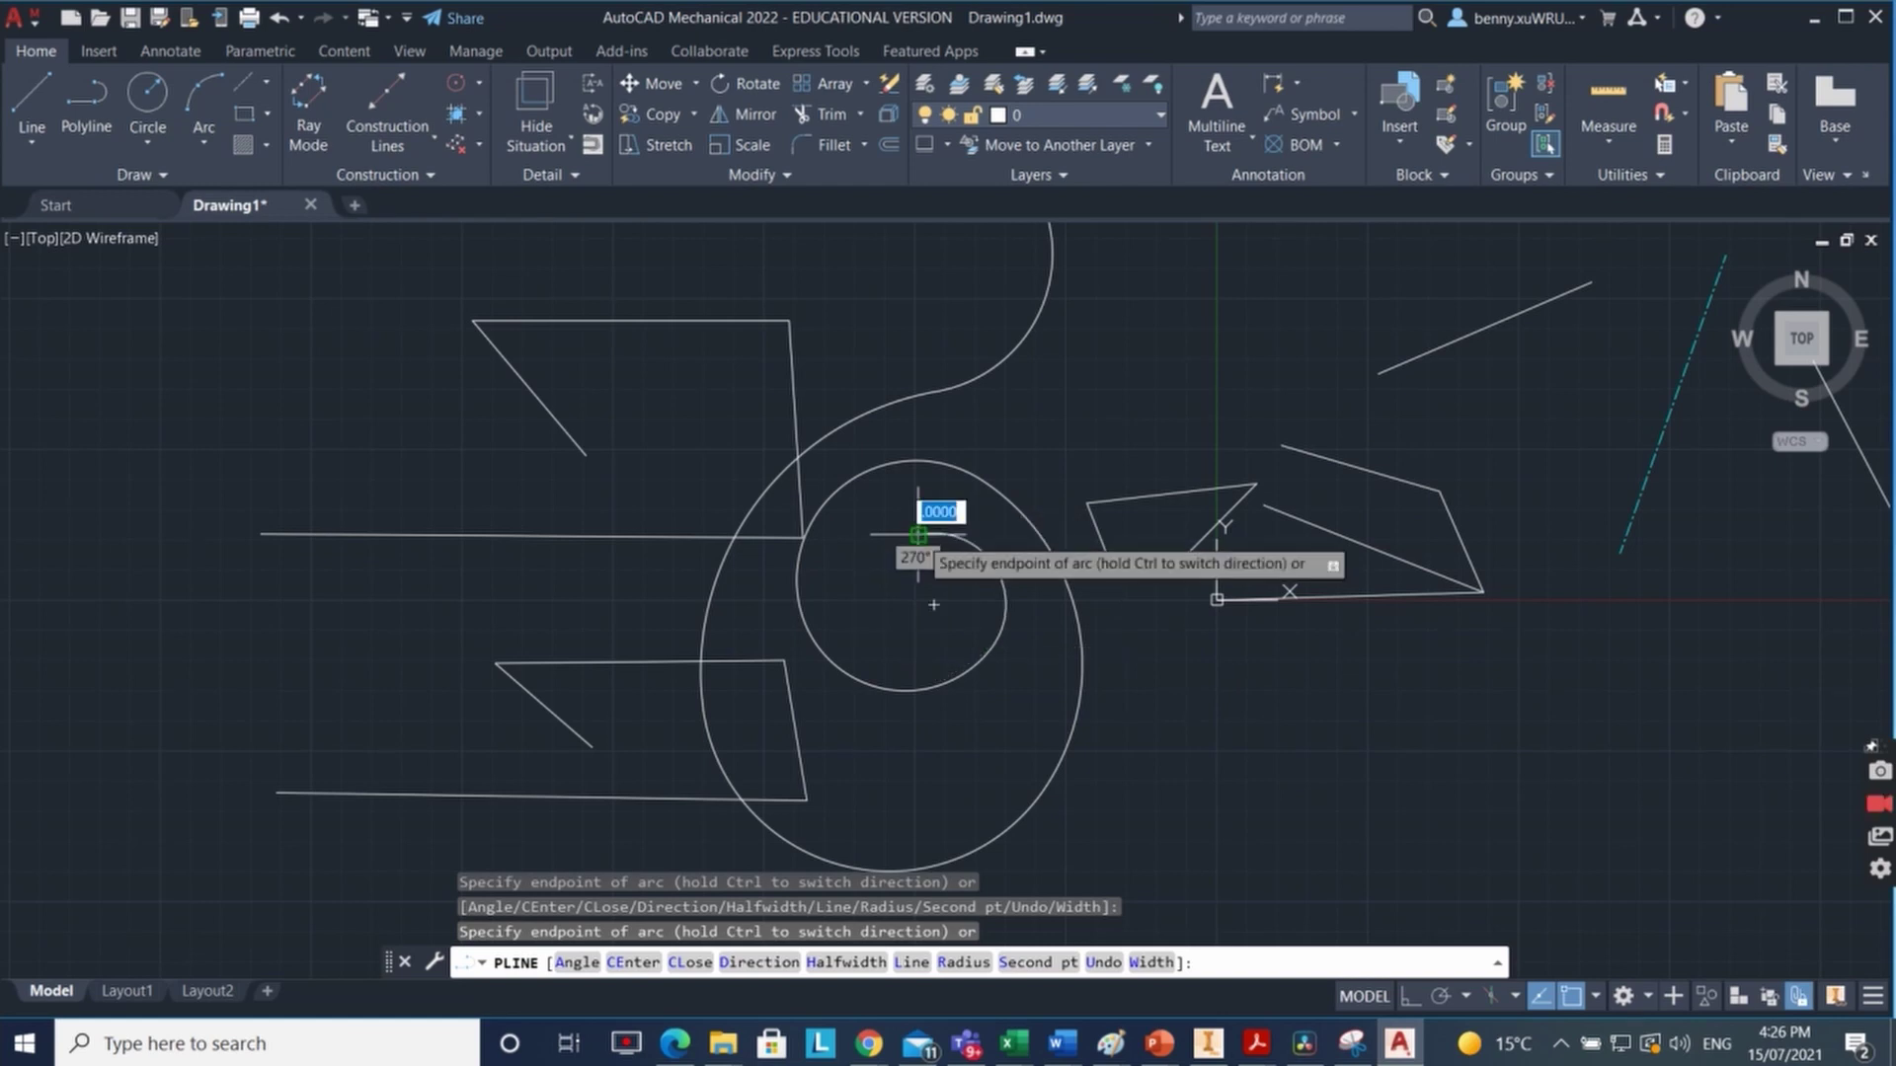
right_click(918, 537)
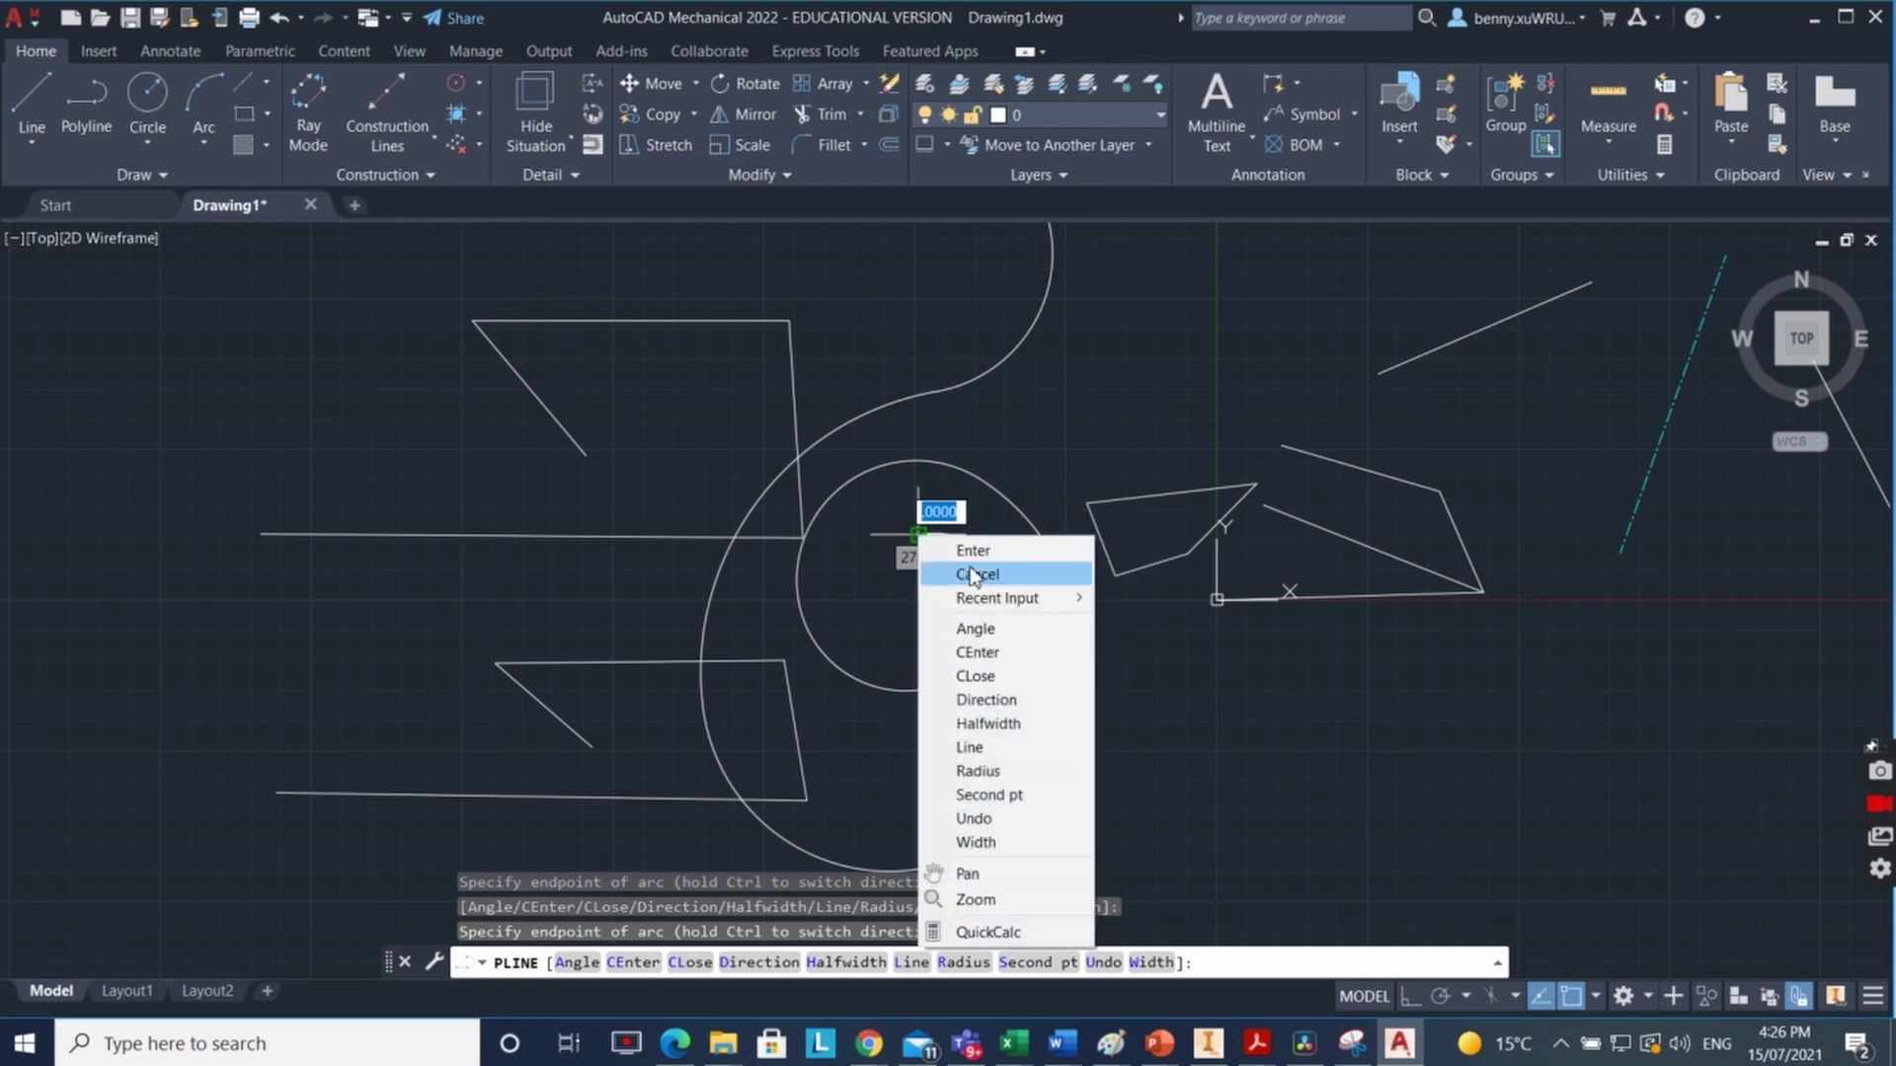
click(985, 681)
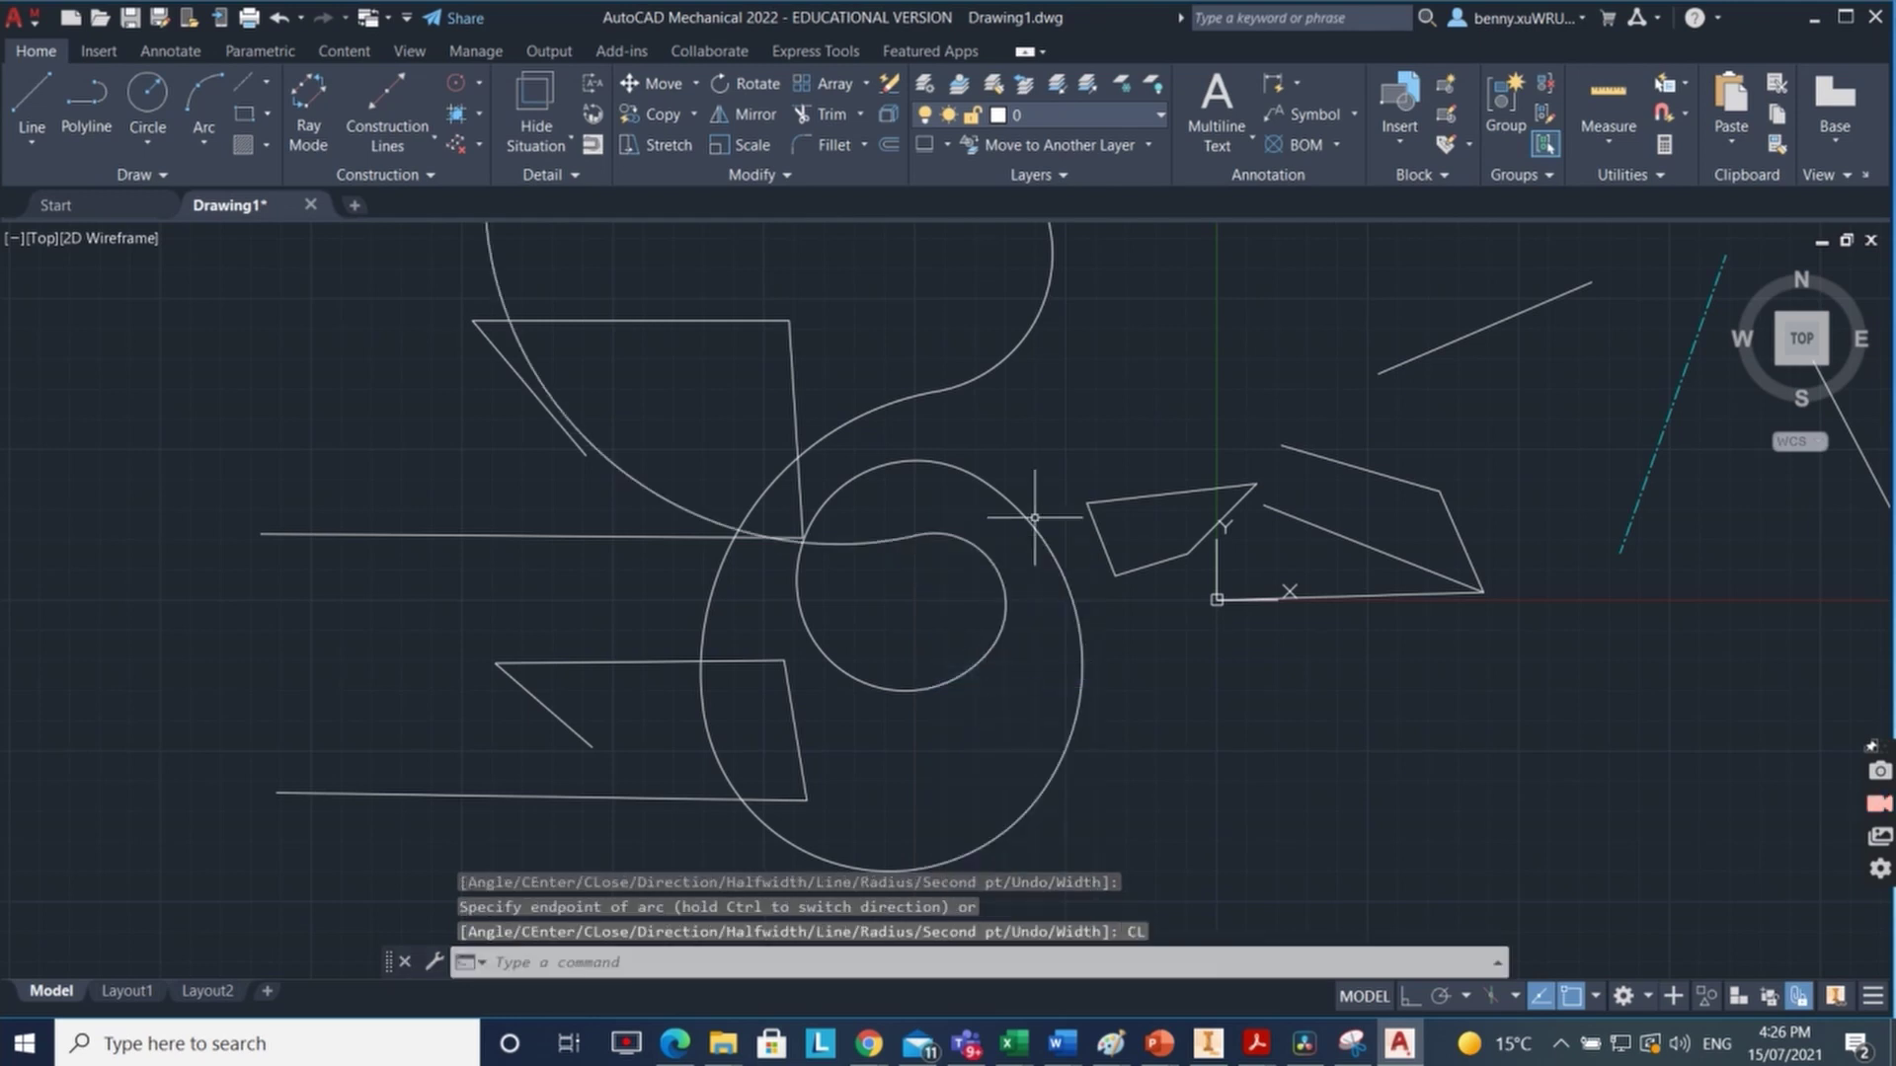
Step: Draw a Center, Radius circle with a radius of 20 in the empty area west of all the shapes
scroll(1185, 691, down, 3)
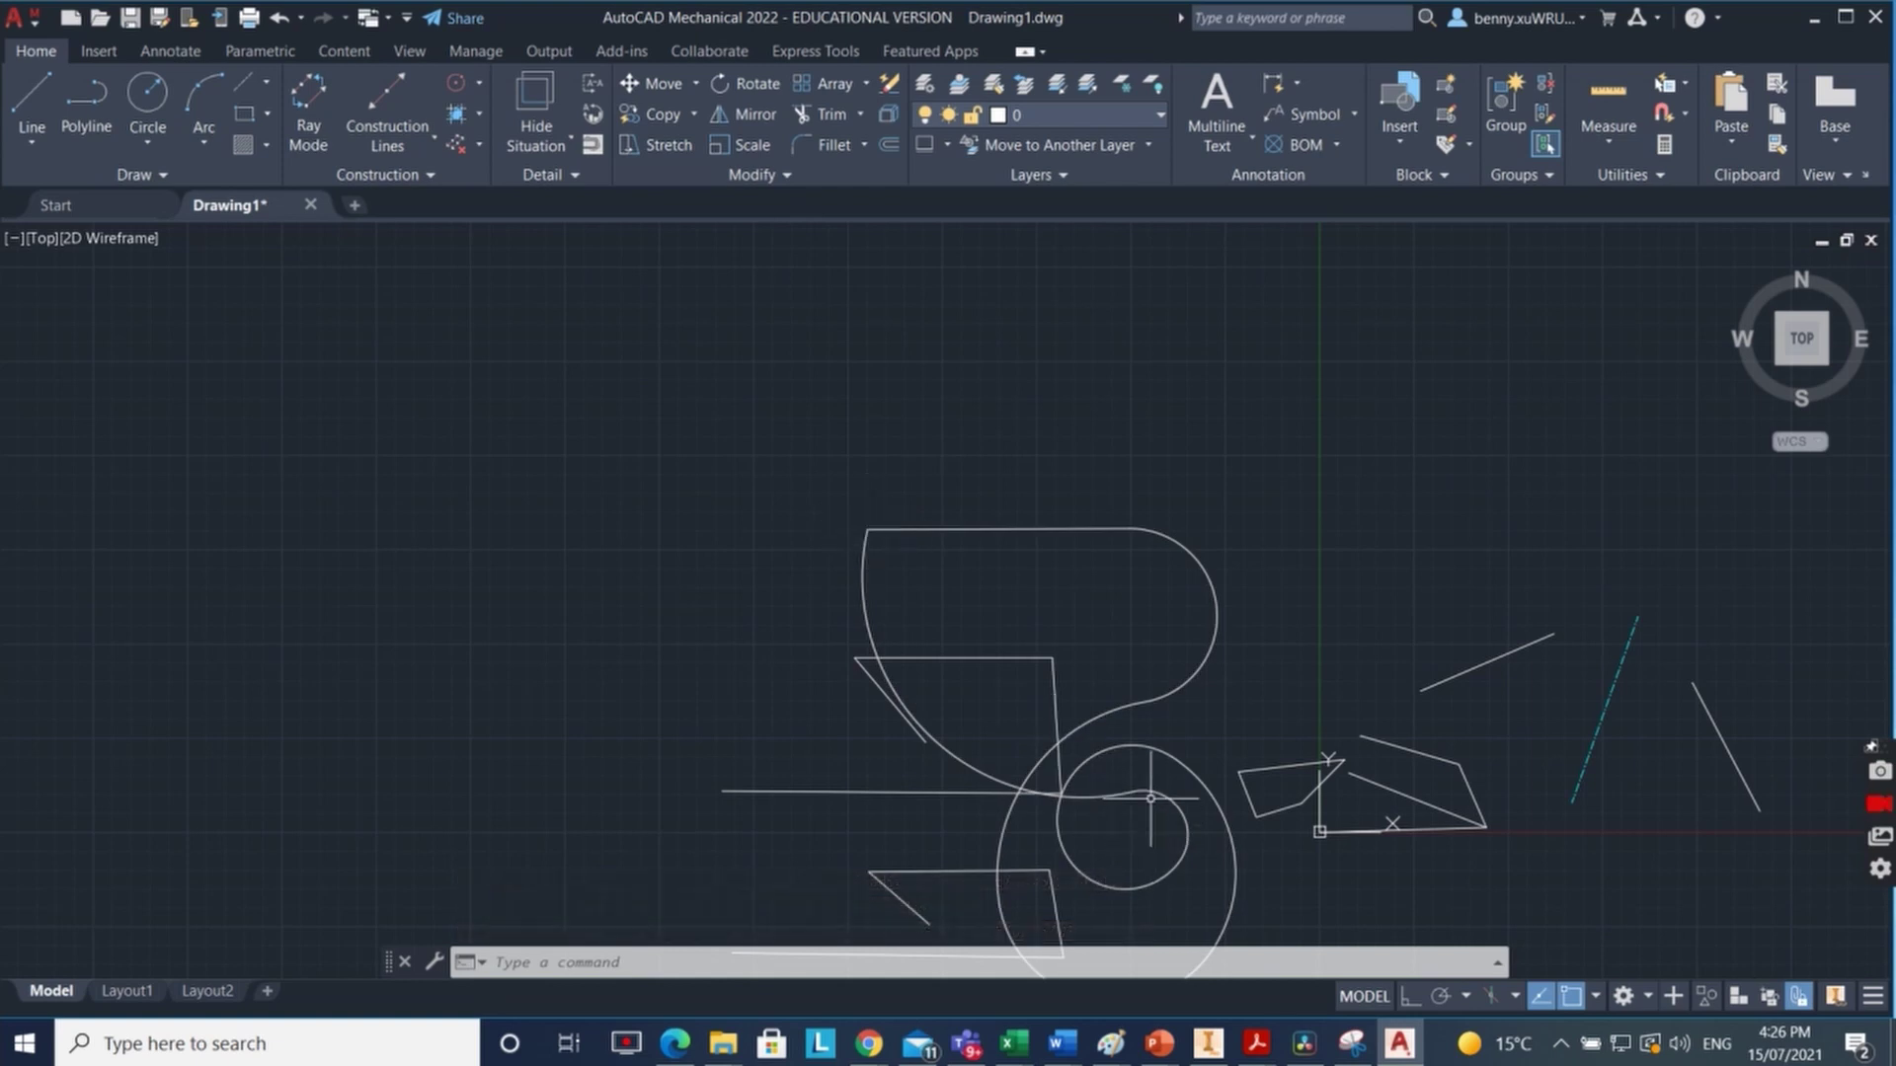
middle_drag(1187, 624, 1129, 394)
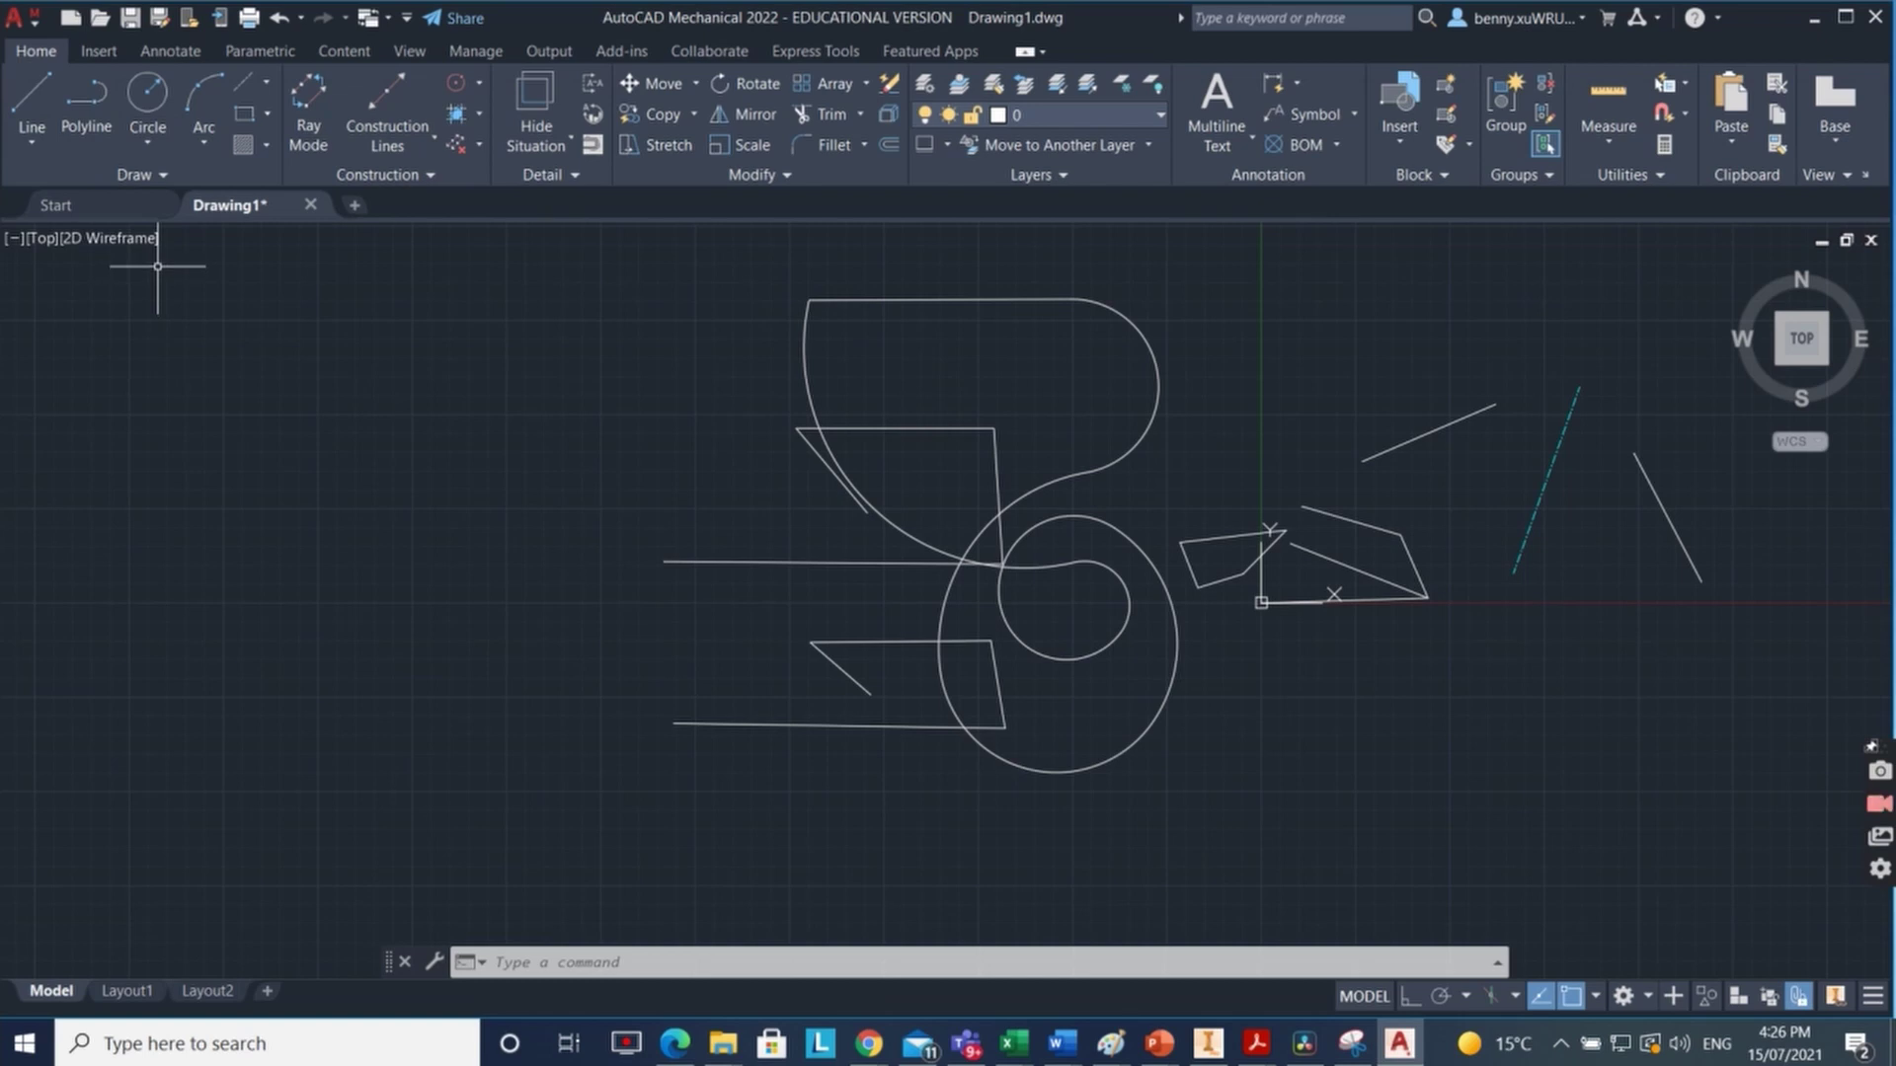
click(152, 150)
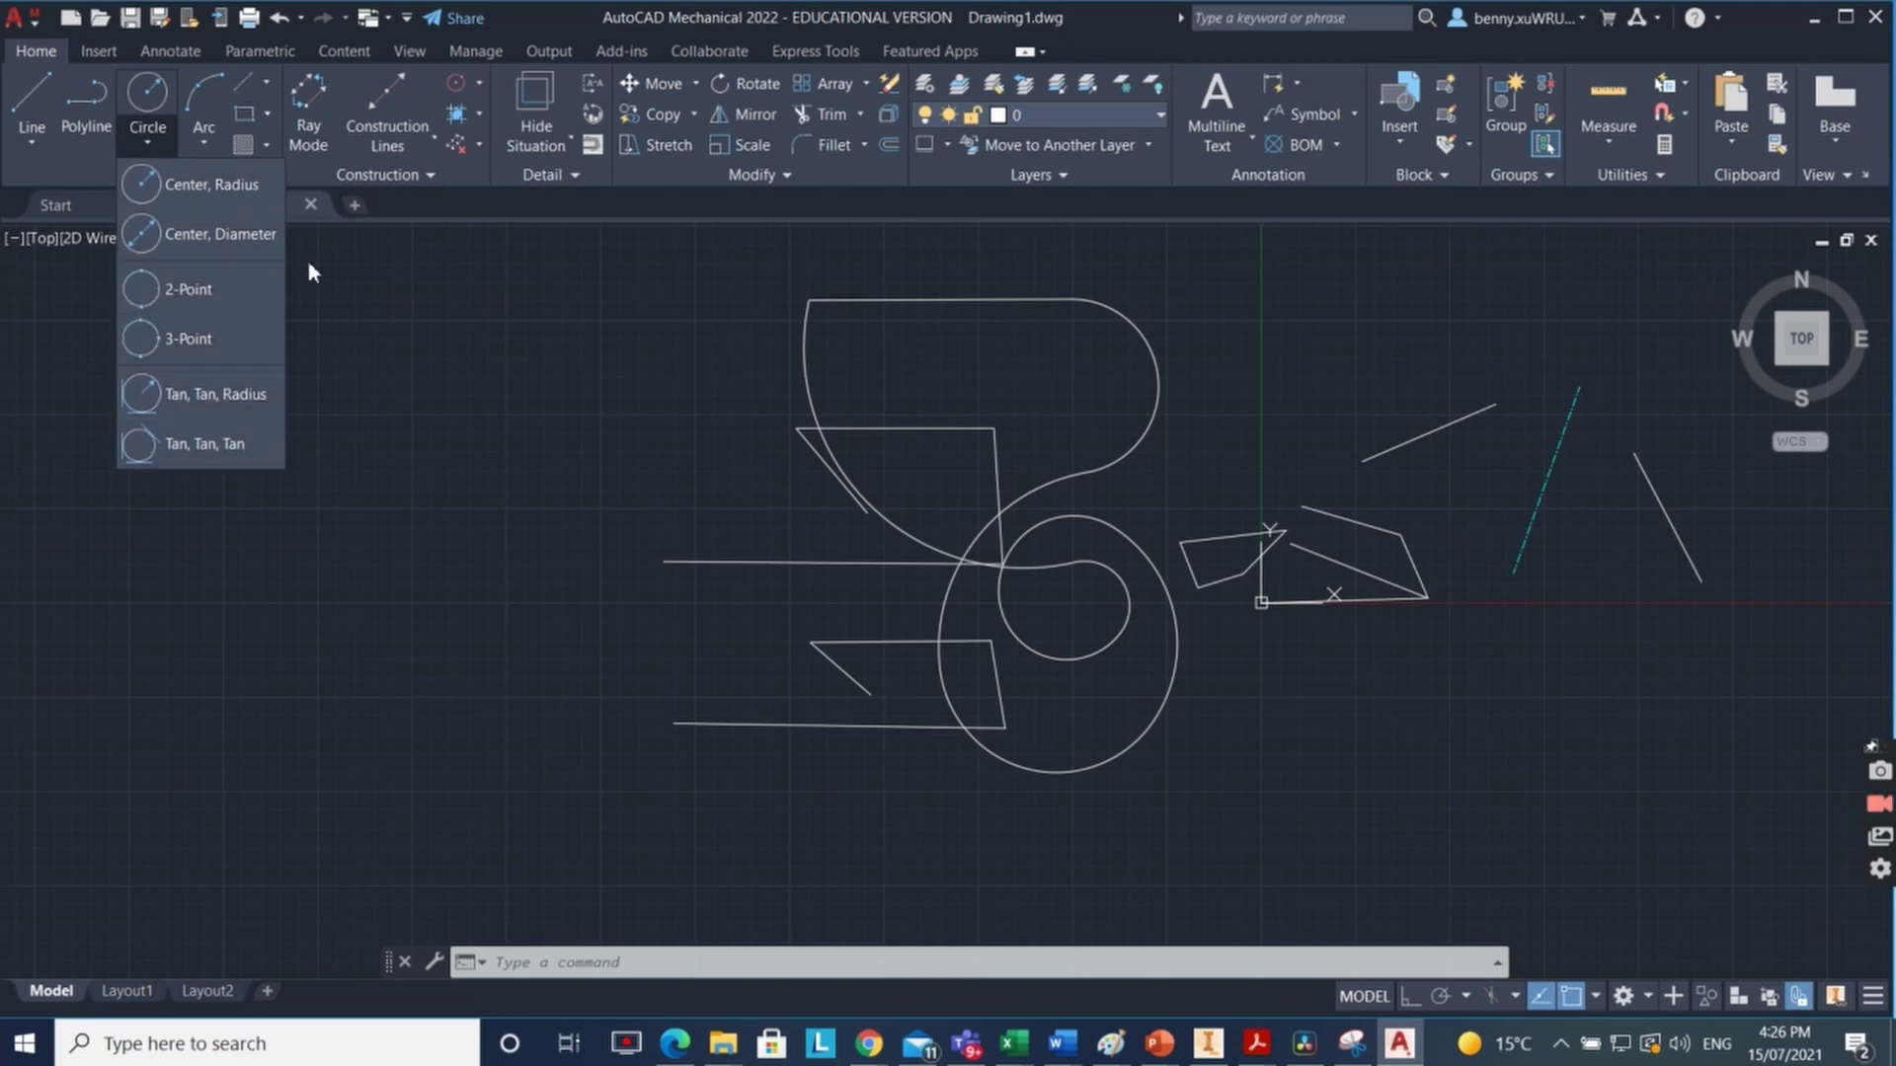
click(151, 91)
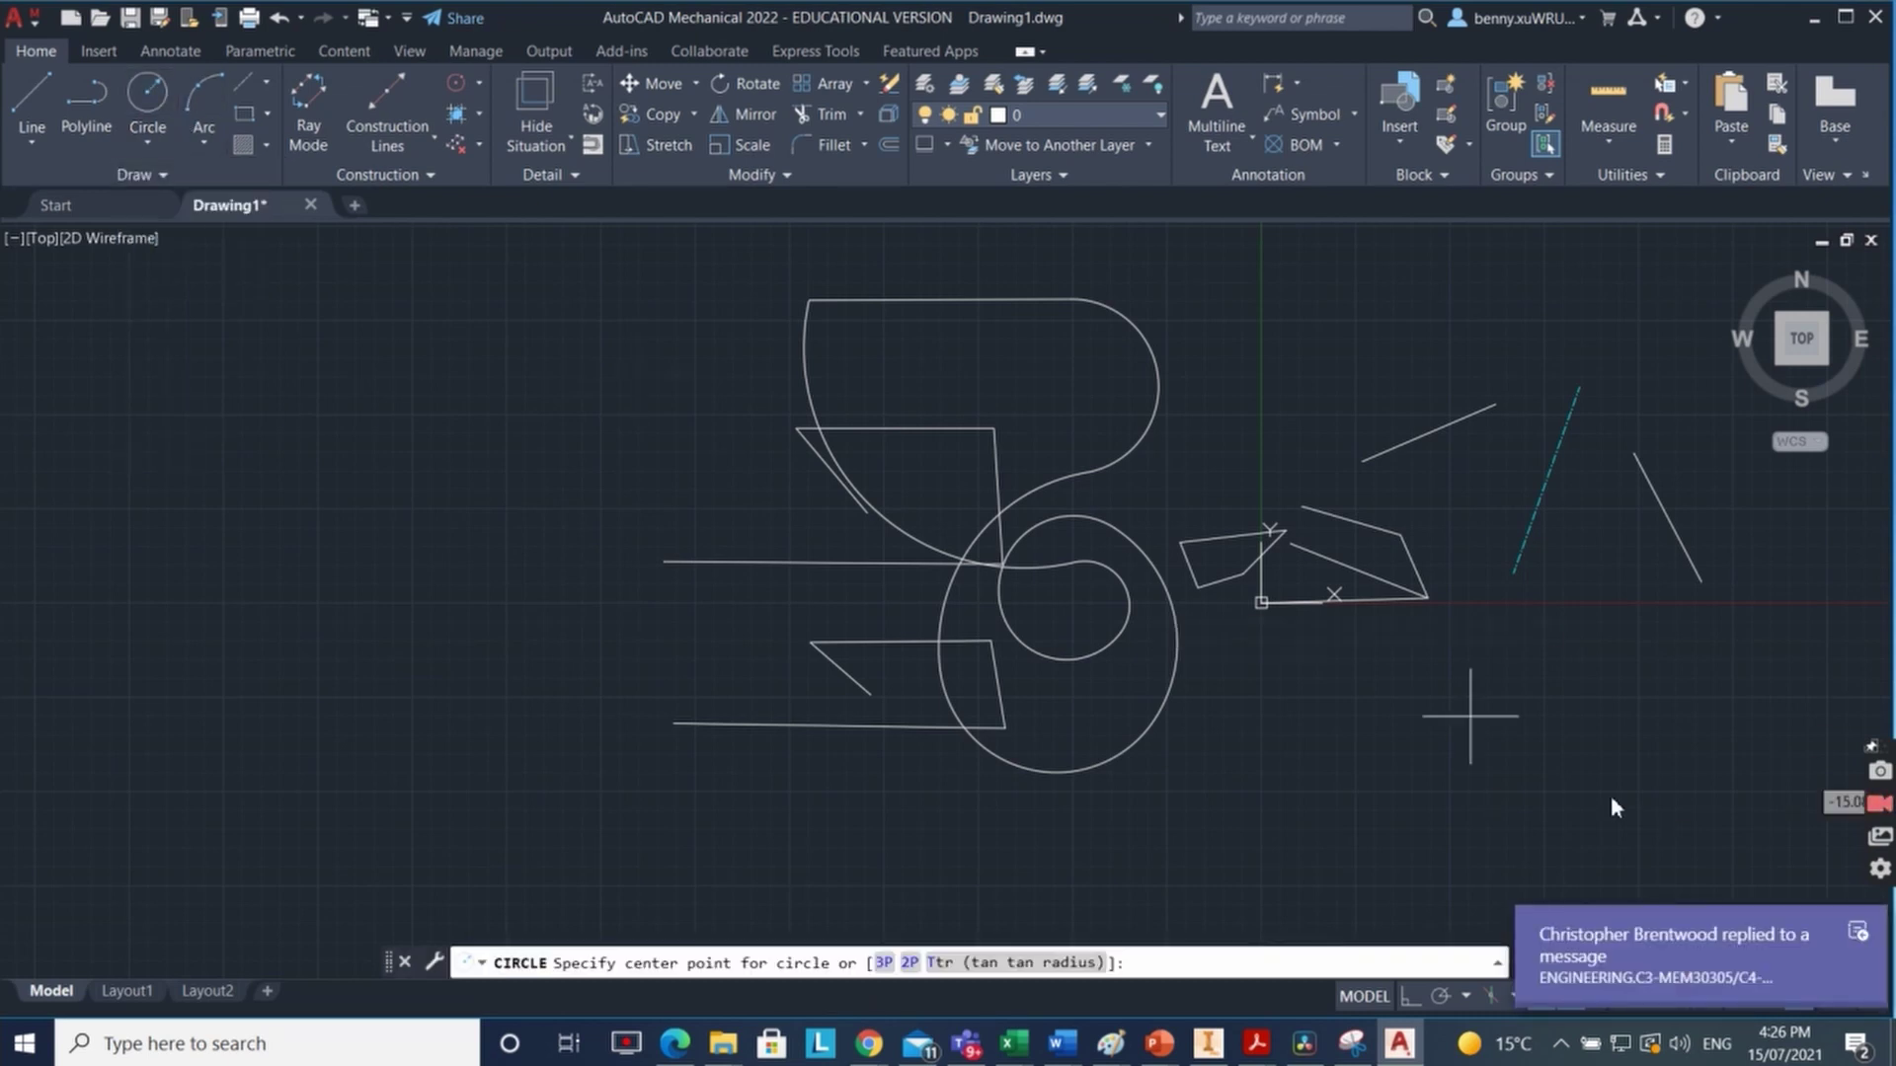
click(1855, 933)
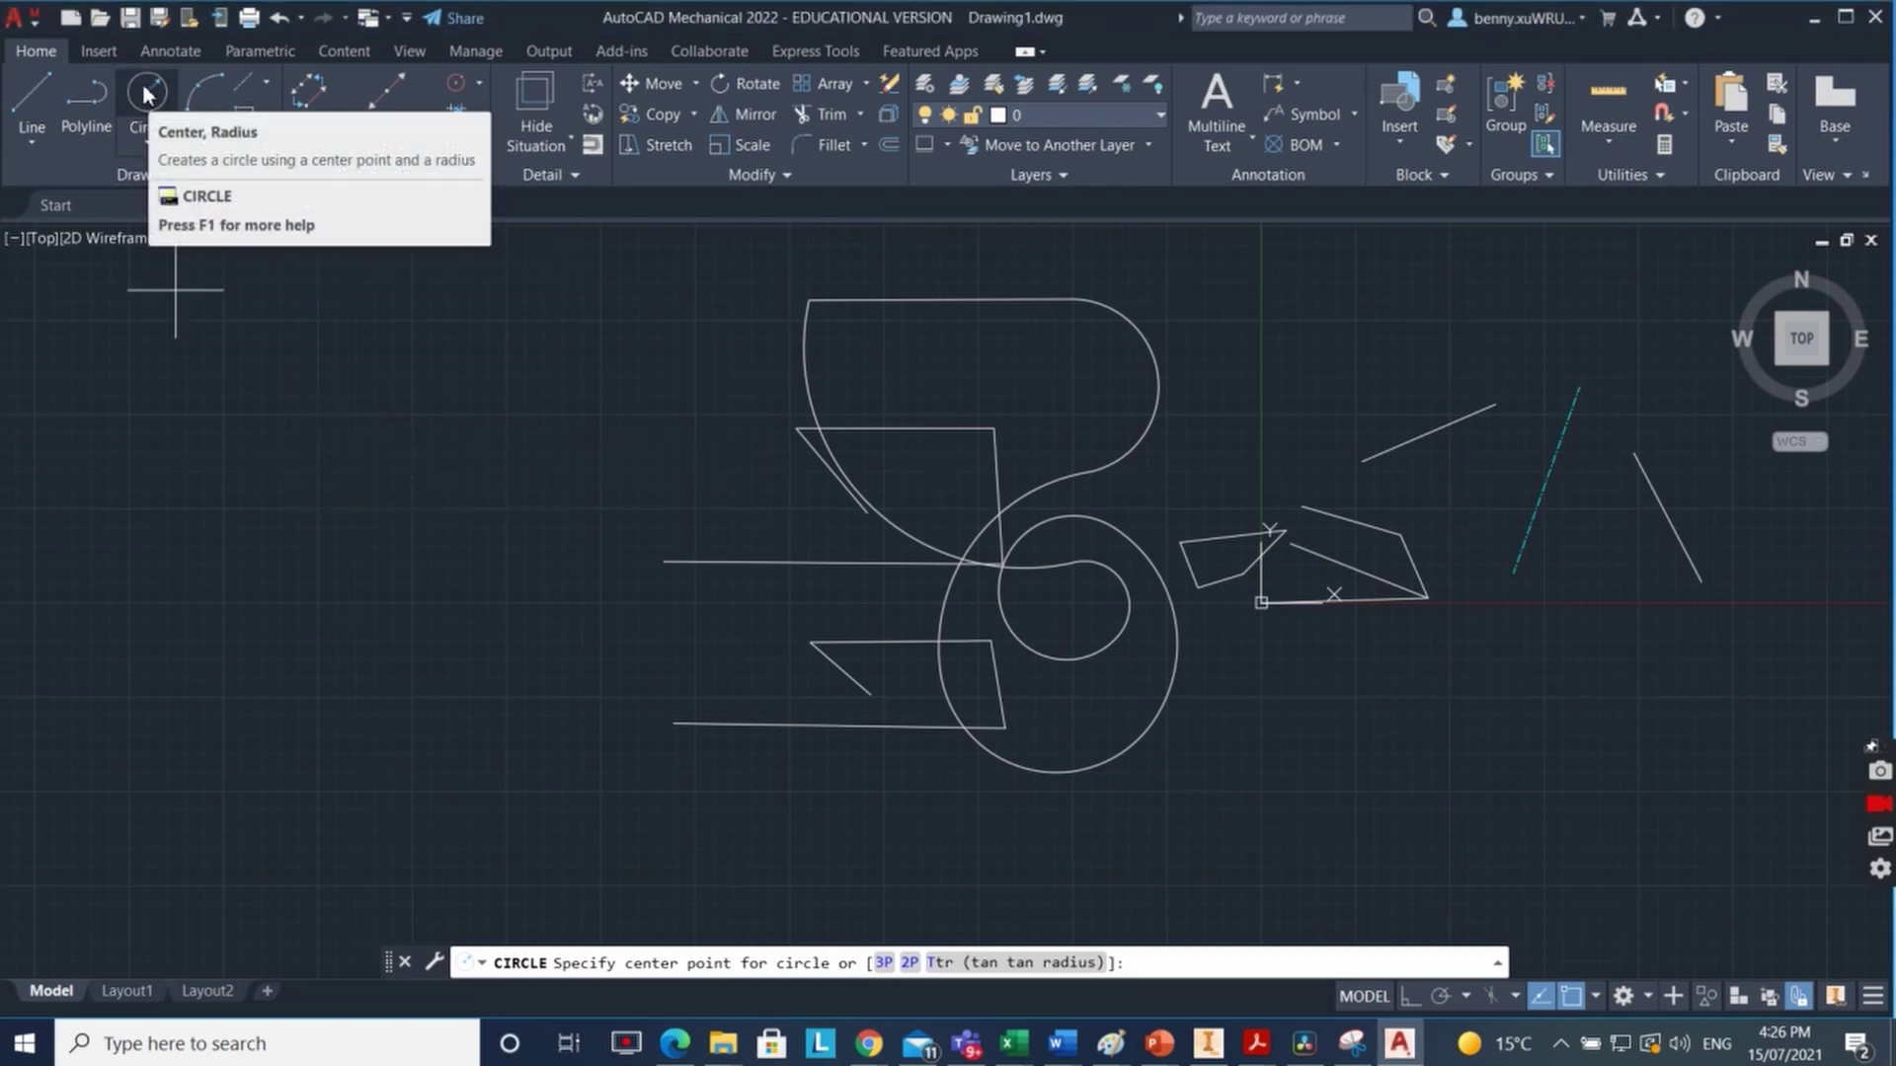
click(365, 519)
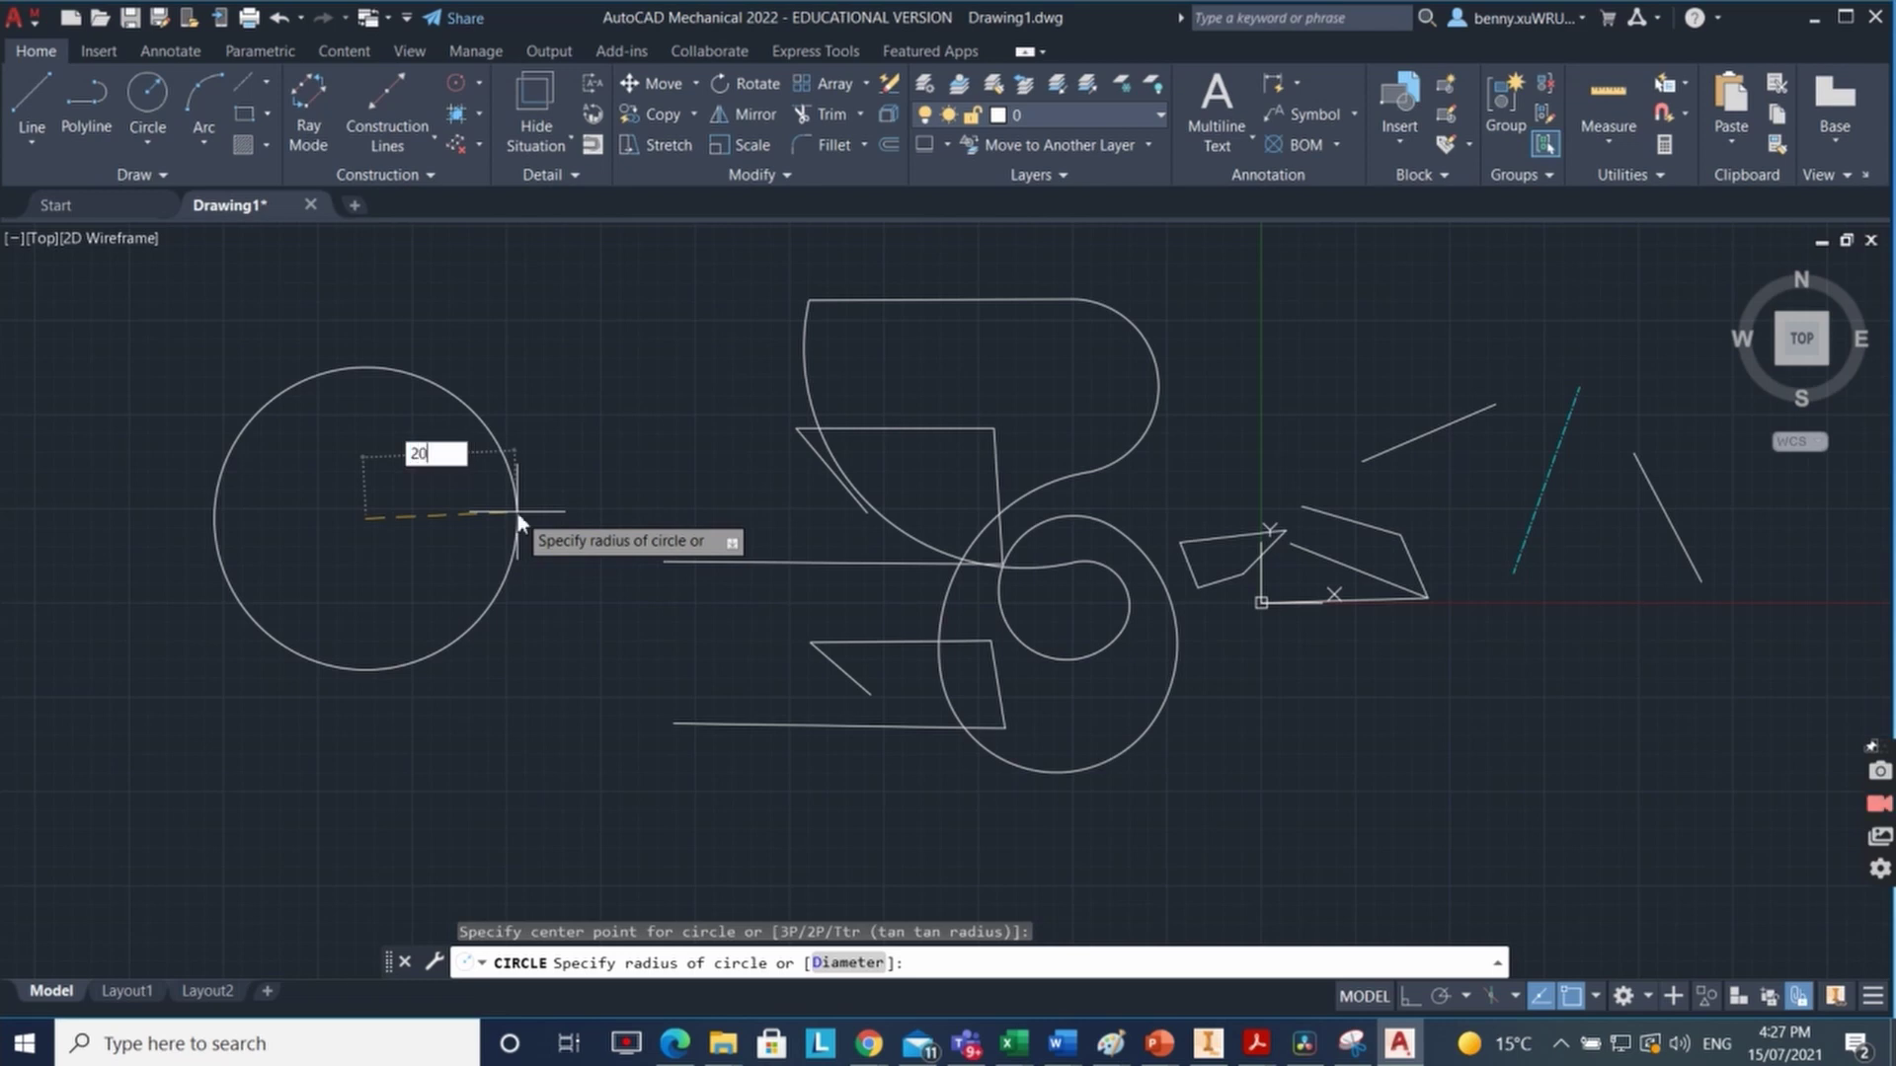
key(Return)
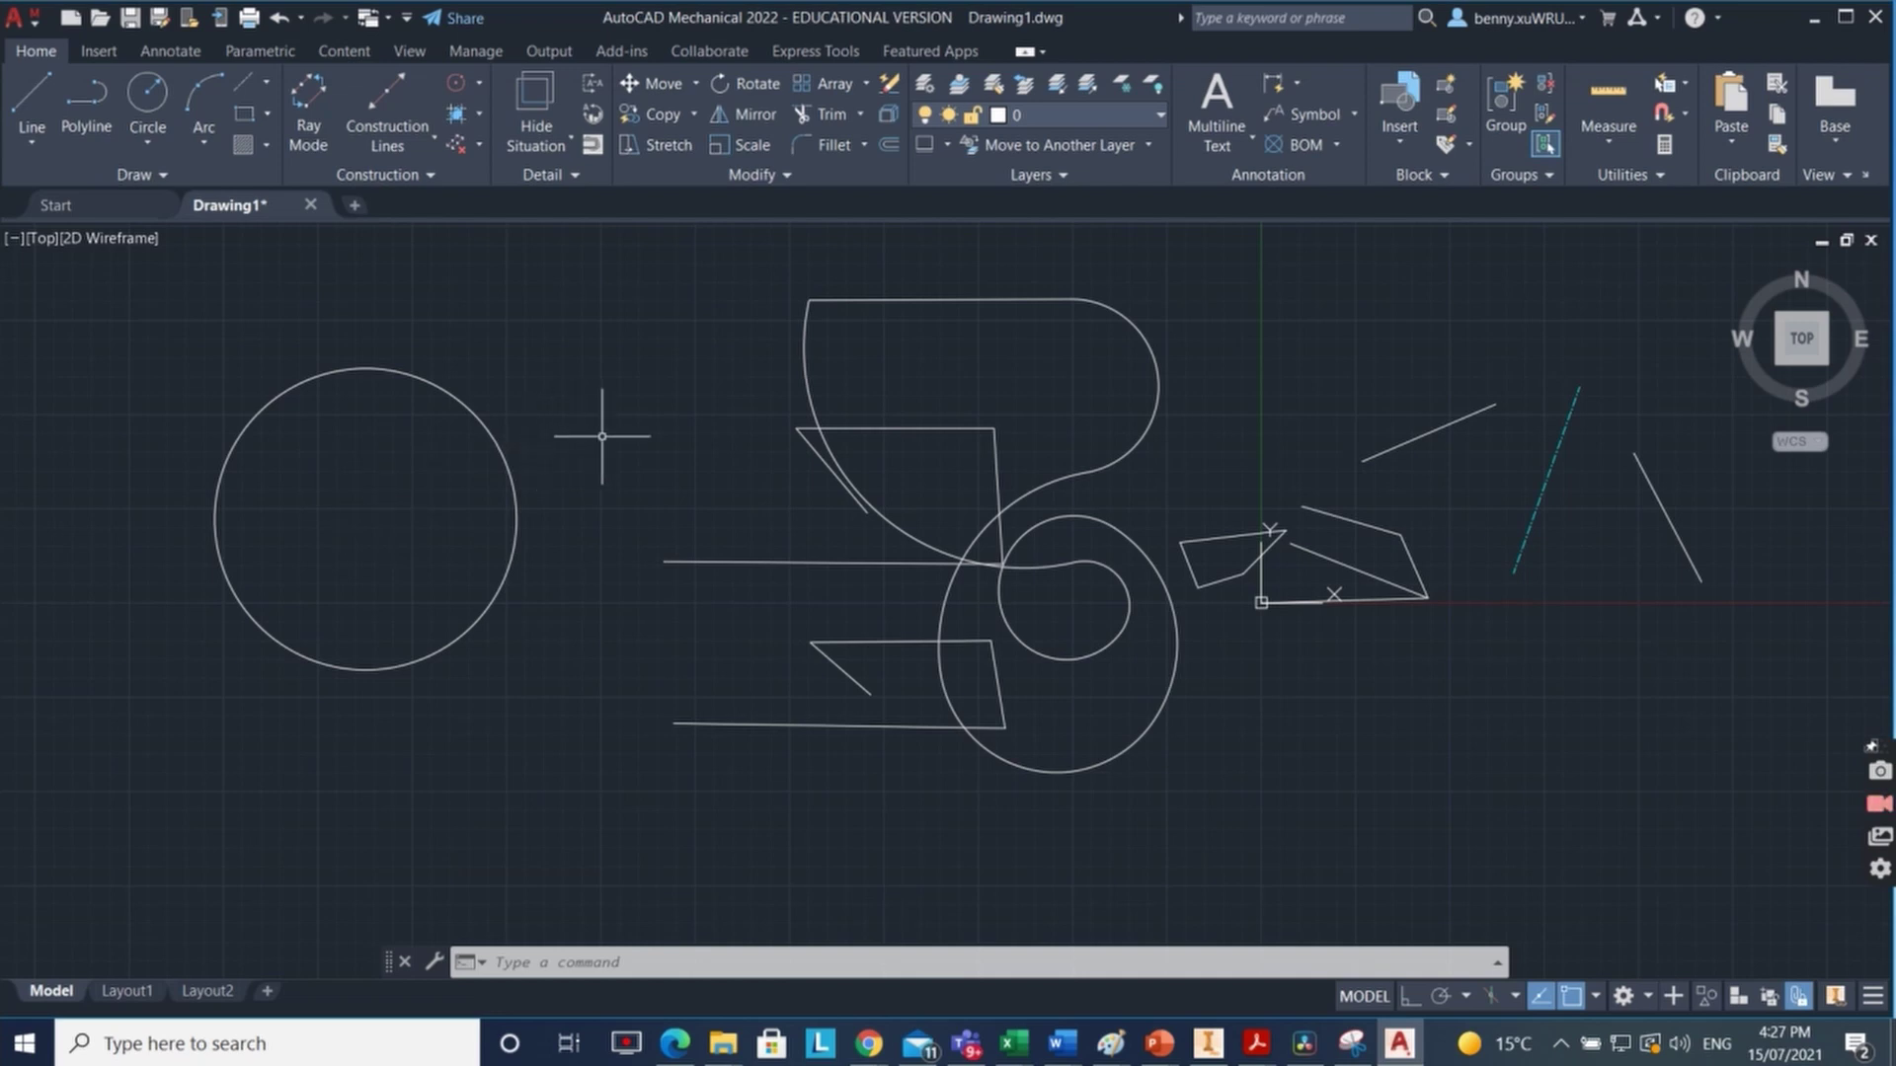
Step: Draw a concentric Center, Diameter circle inside the radius 20 circle, with half the outer circle's diameter
click(150, 97)
key(Escape)
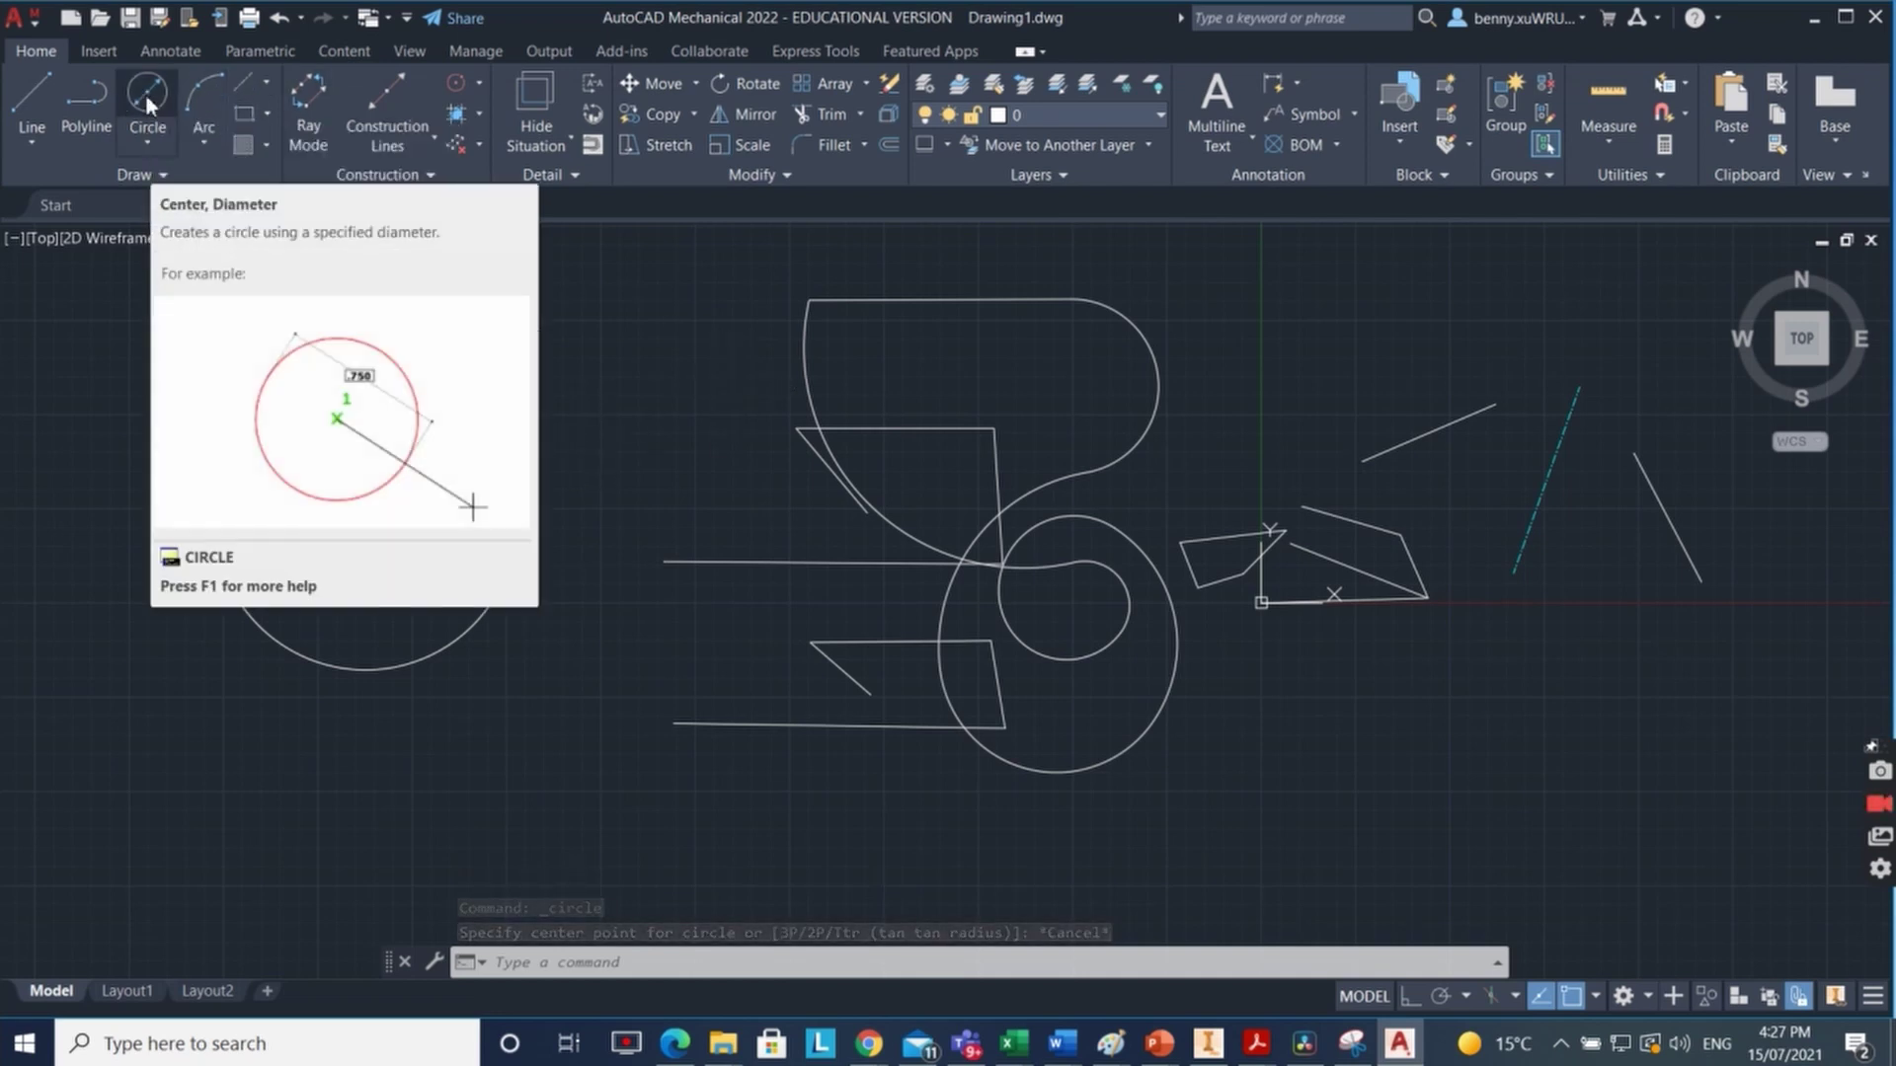
key(Return)
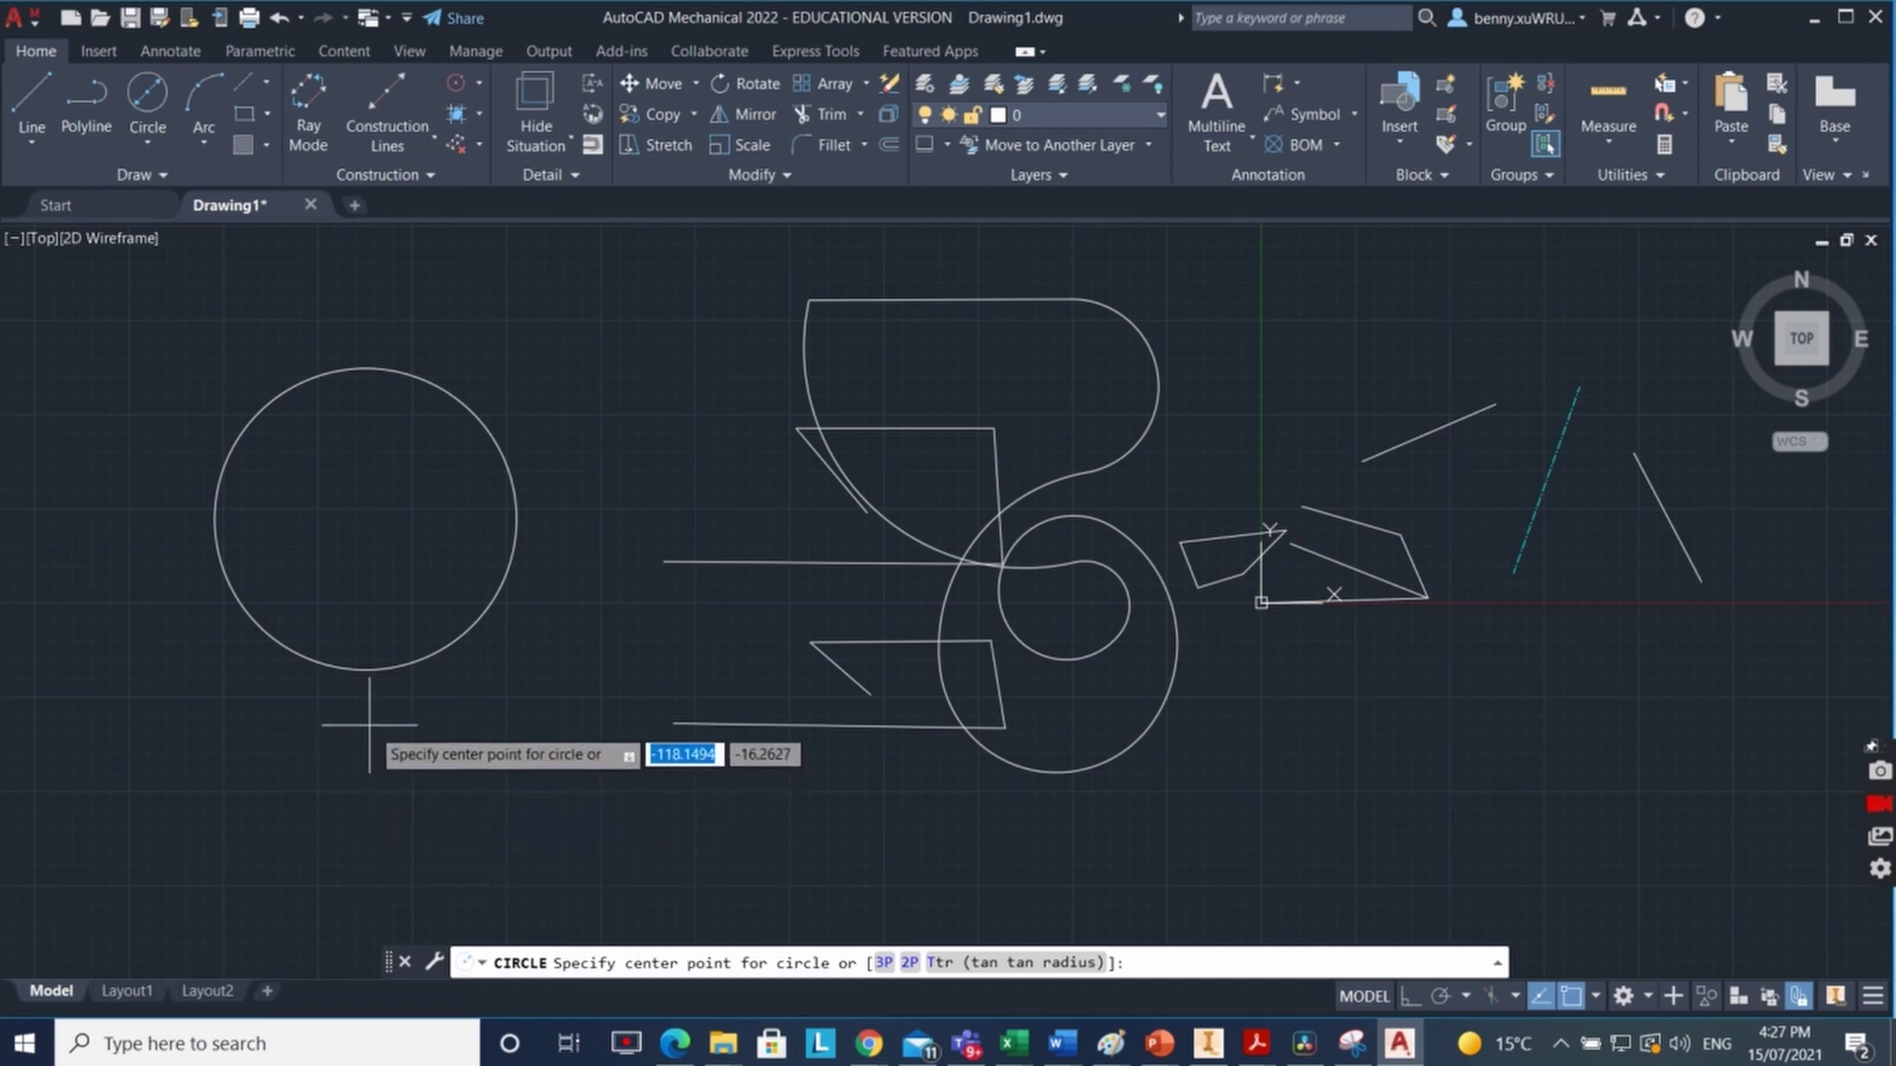
mouse_move(368, 679)
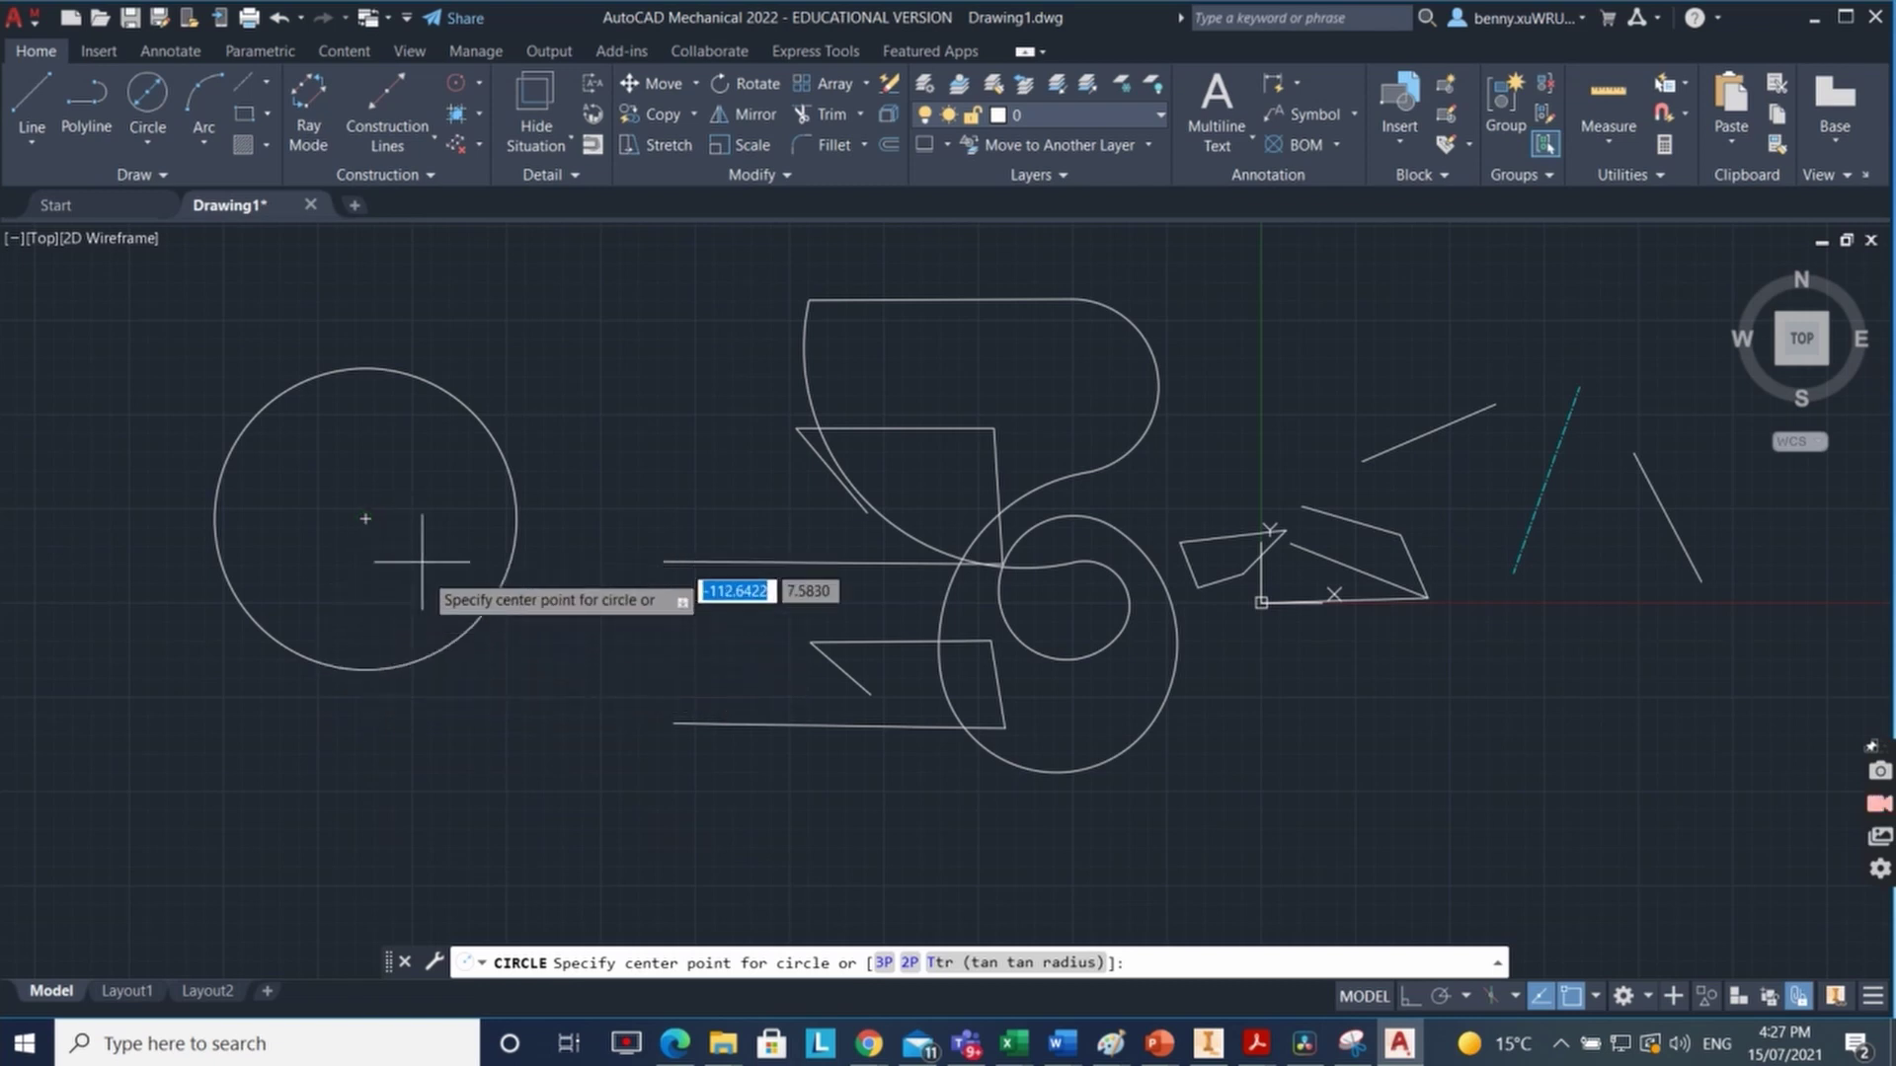
click(366, 519)
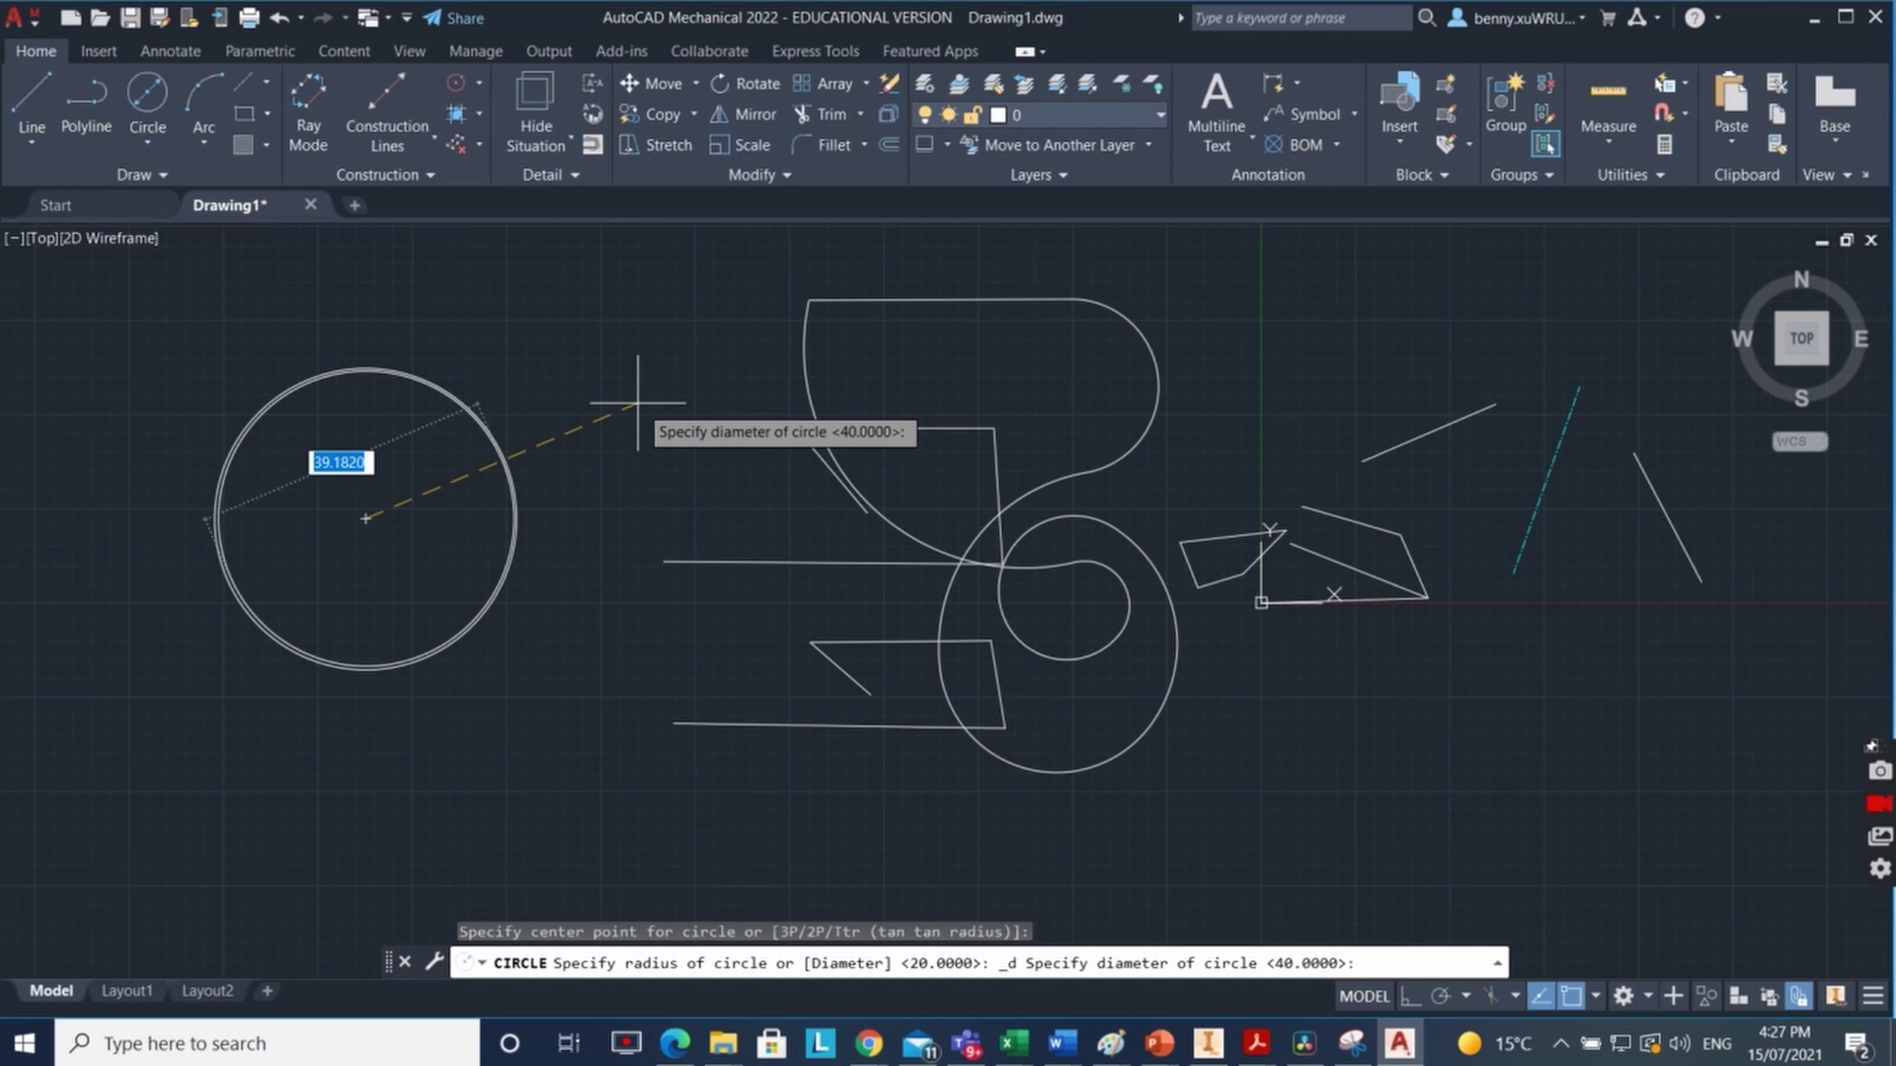
key(Return)
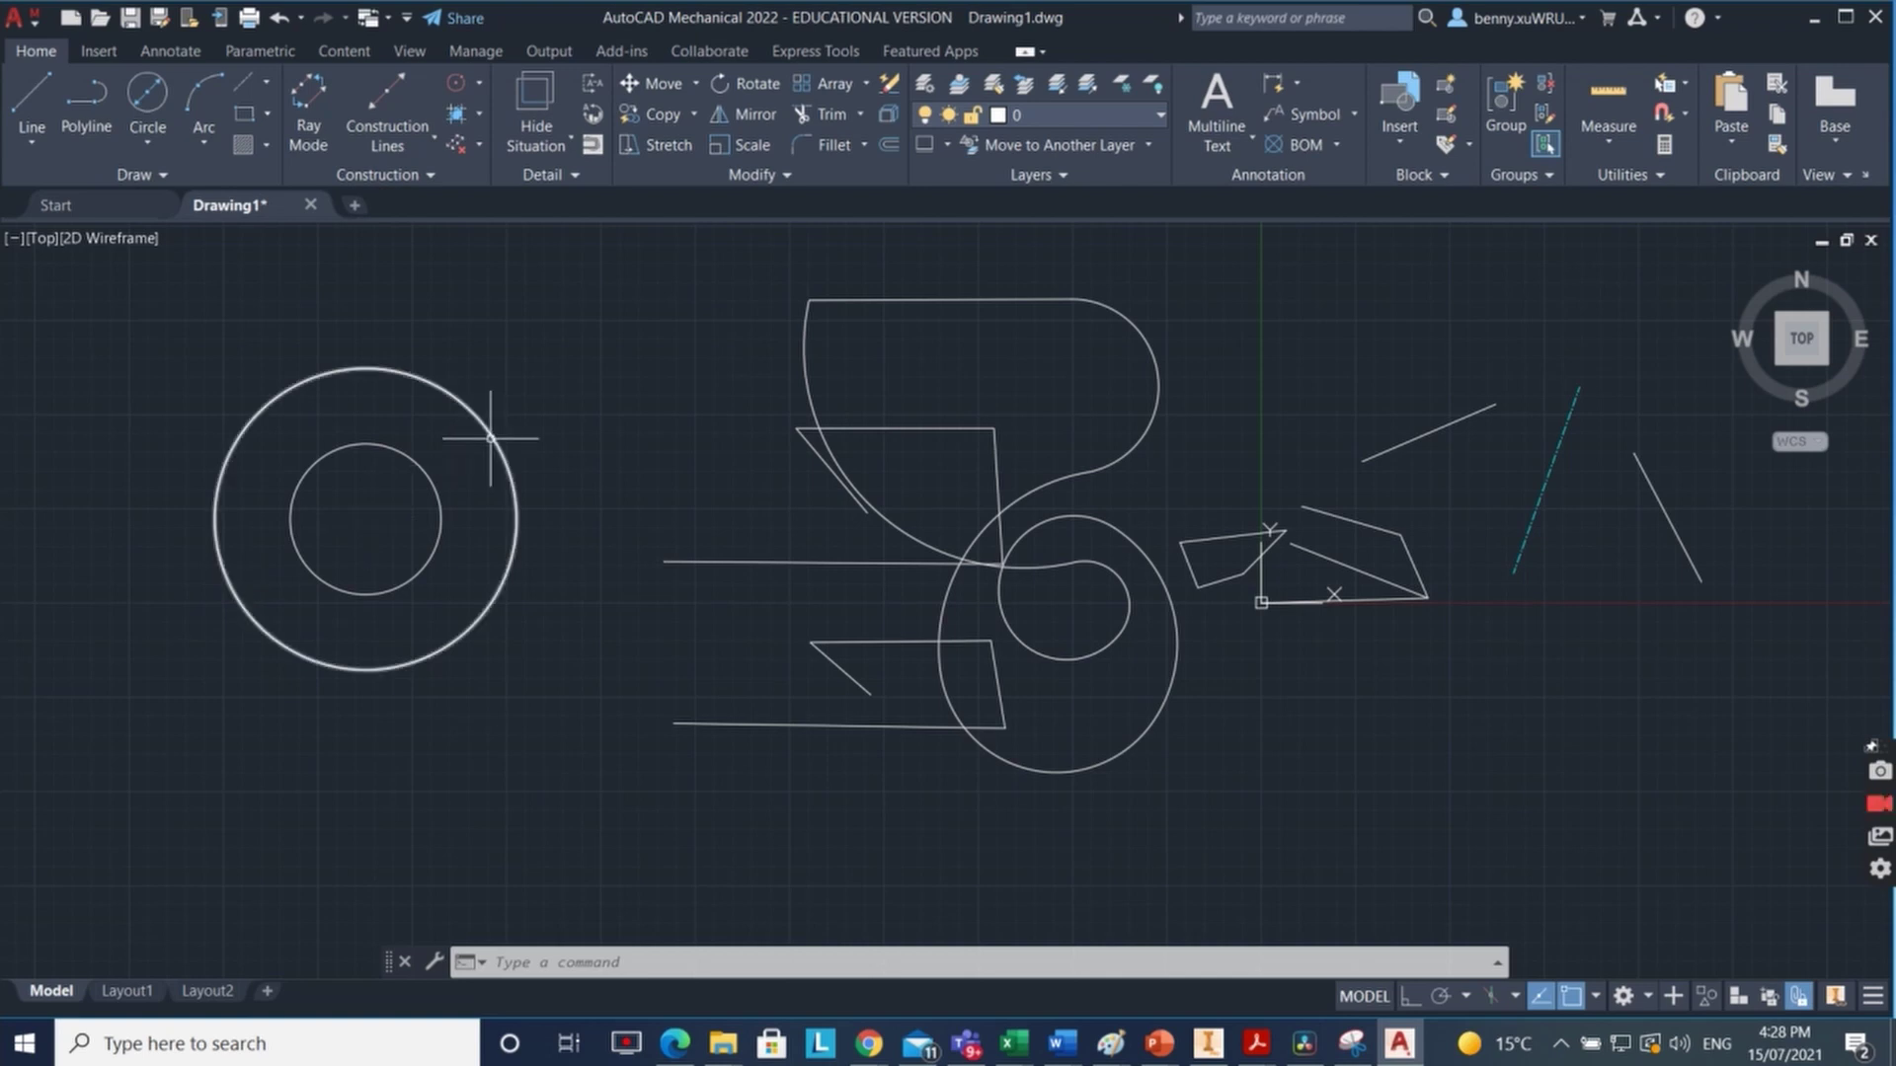
Step: Draw a 2-Point circle on a slanted diameter between the concentric circles and the closed polyline
click(147, 143)
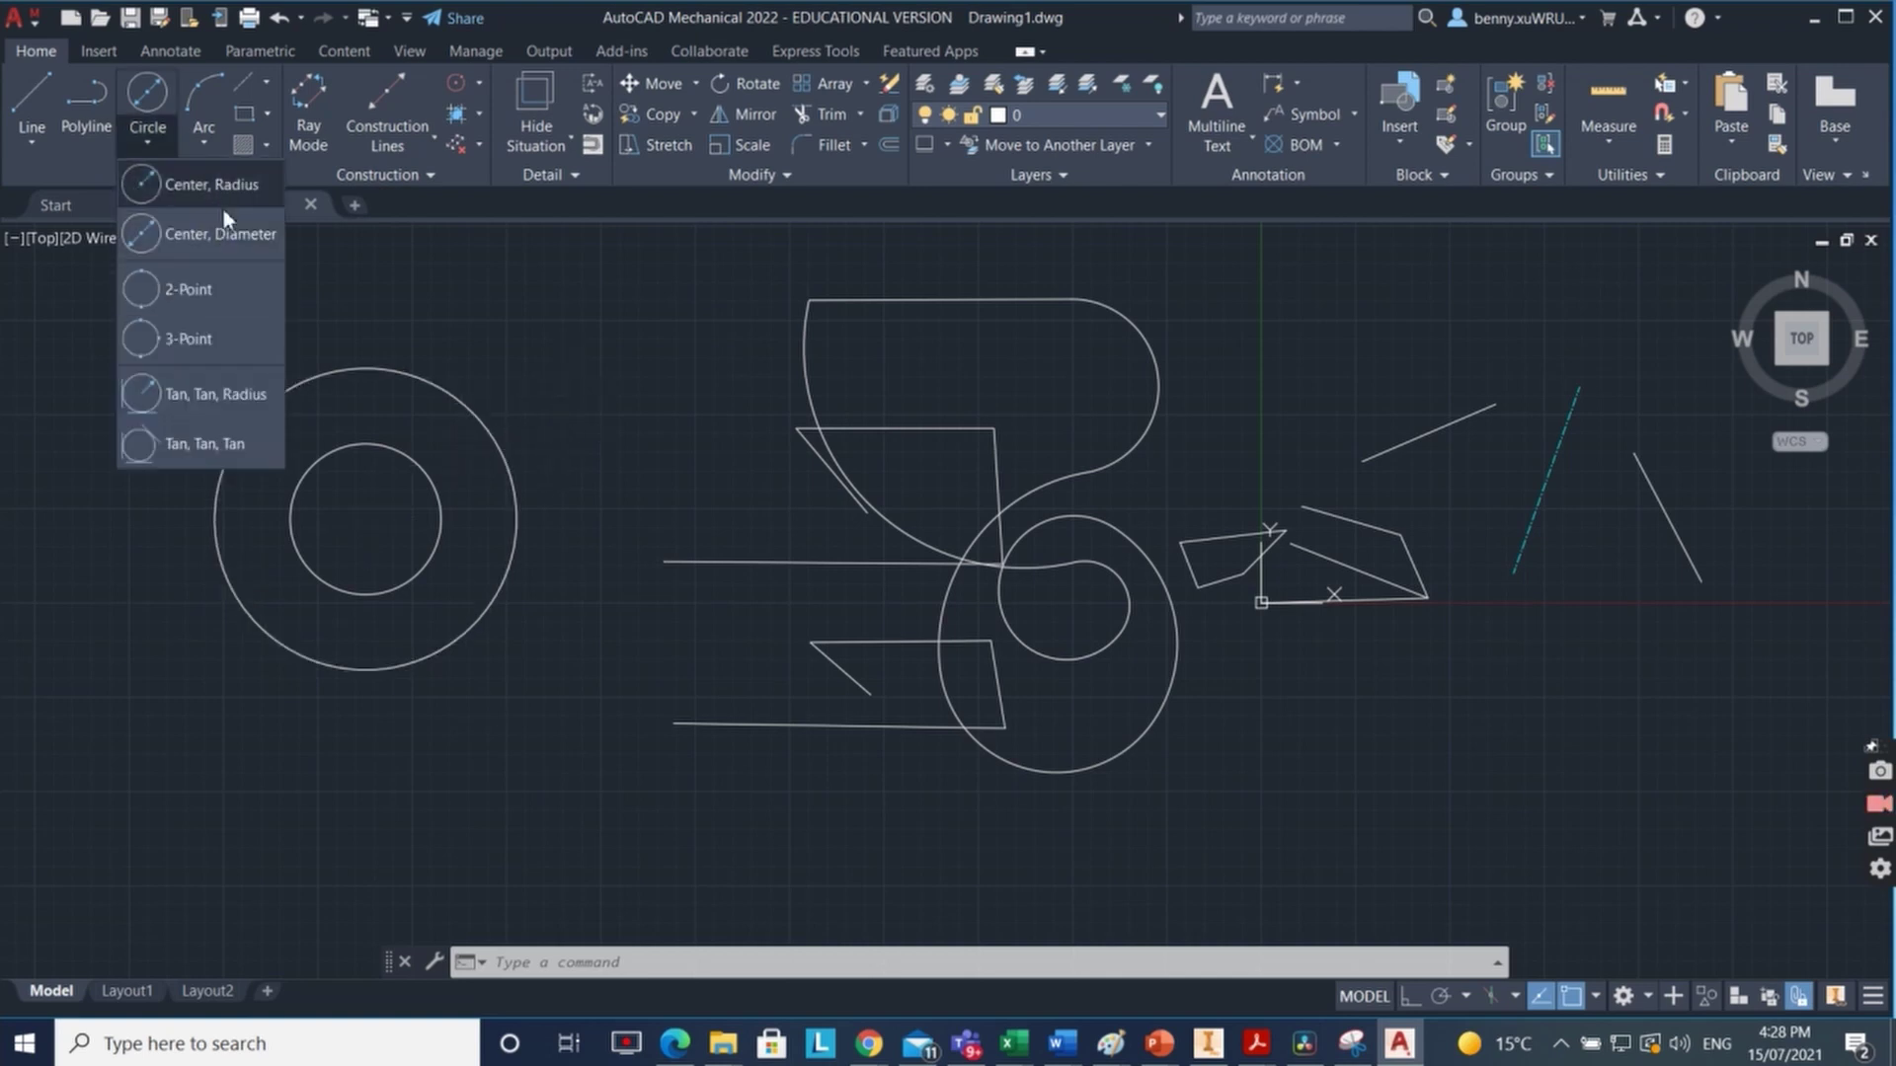
click(170, 292)
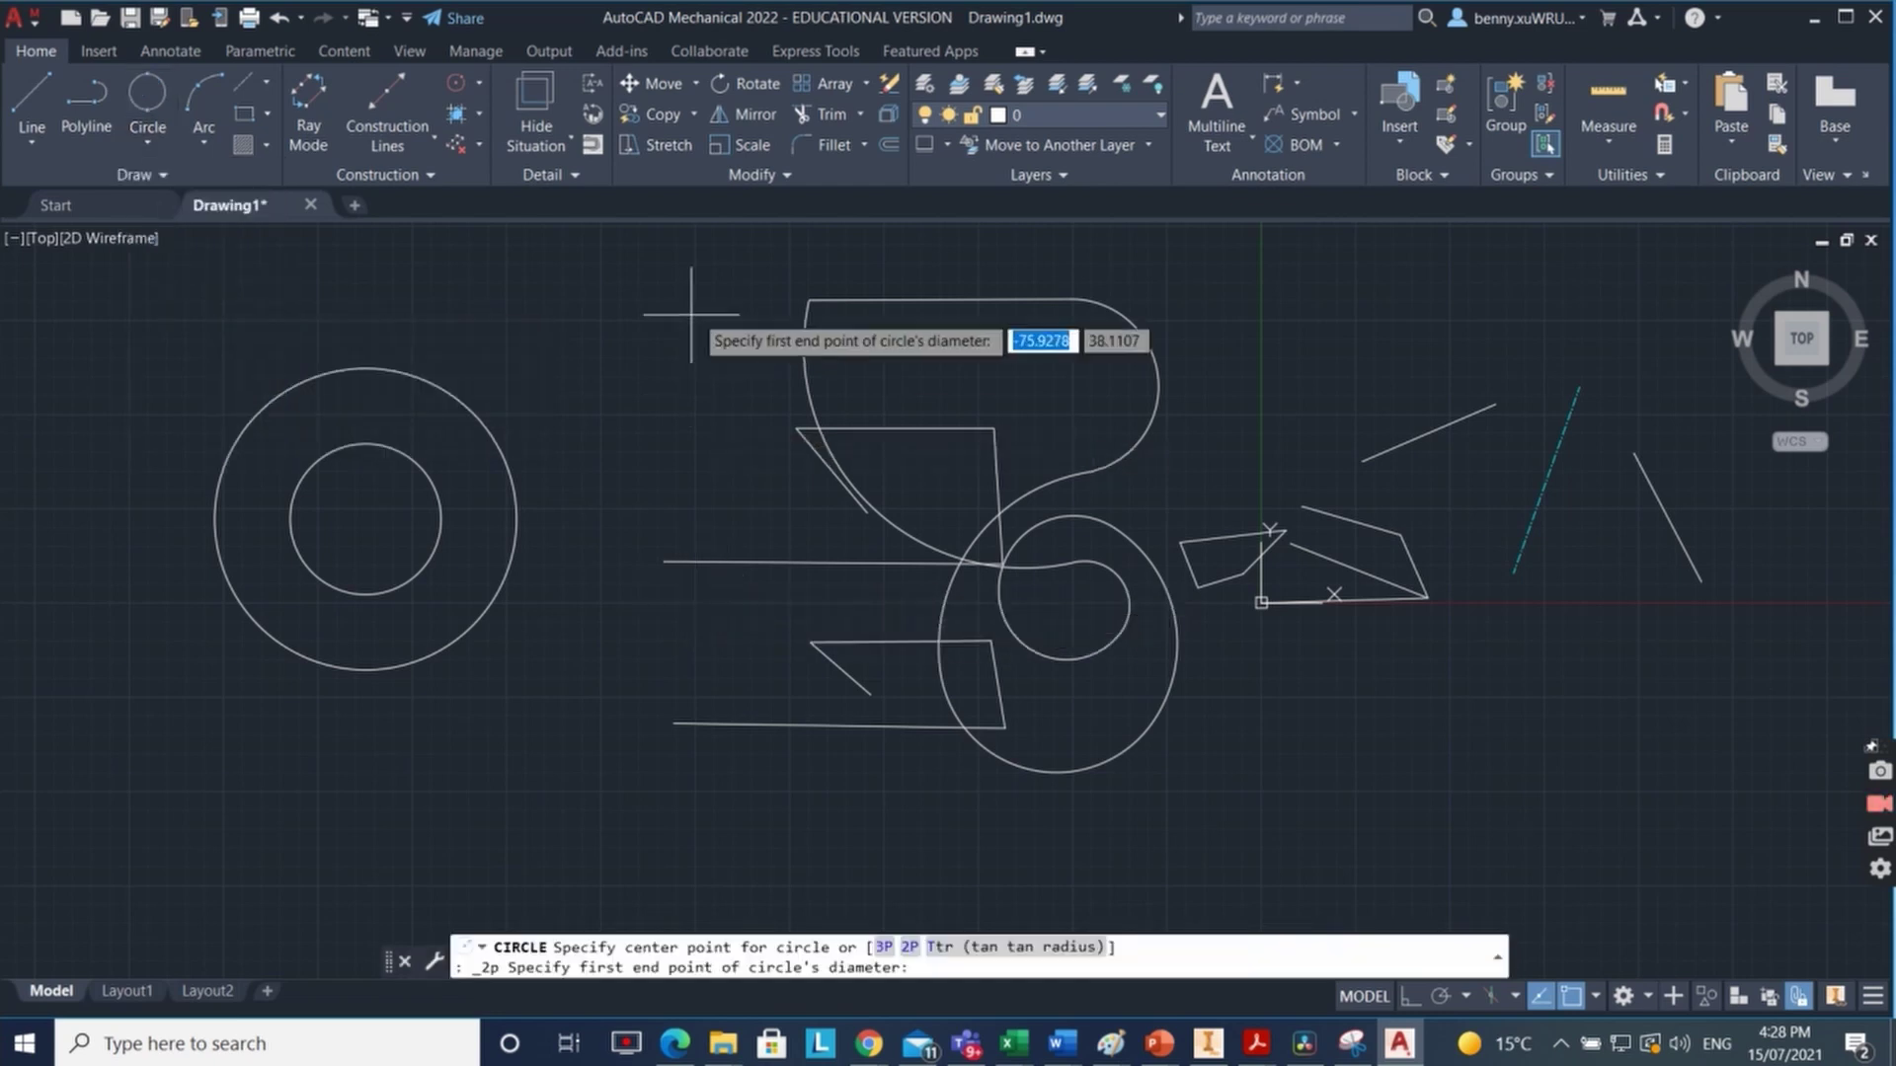
click(603, 313)
click(715, 425)
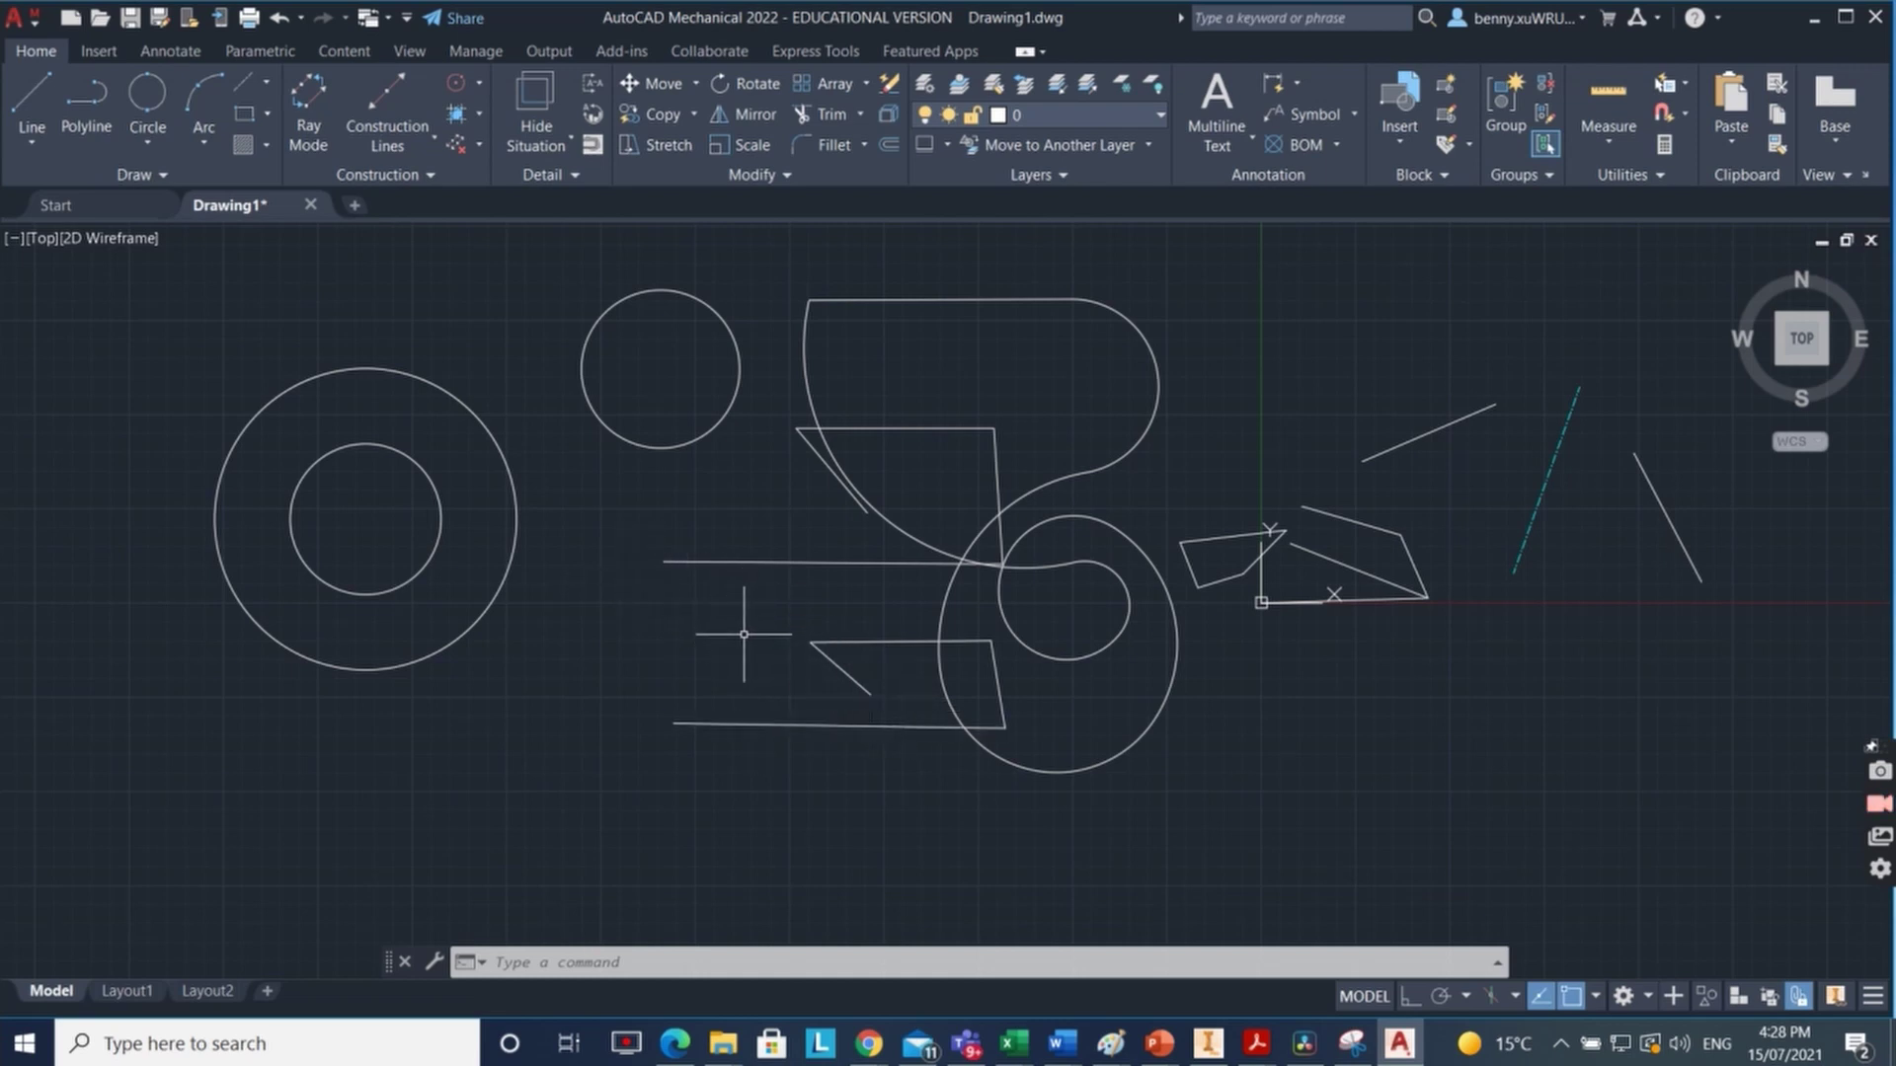
Step: Draw a 2-Point circle from the west end of the upper long line to the free end of the lower shape's slanted line
click(142, 90)
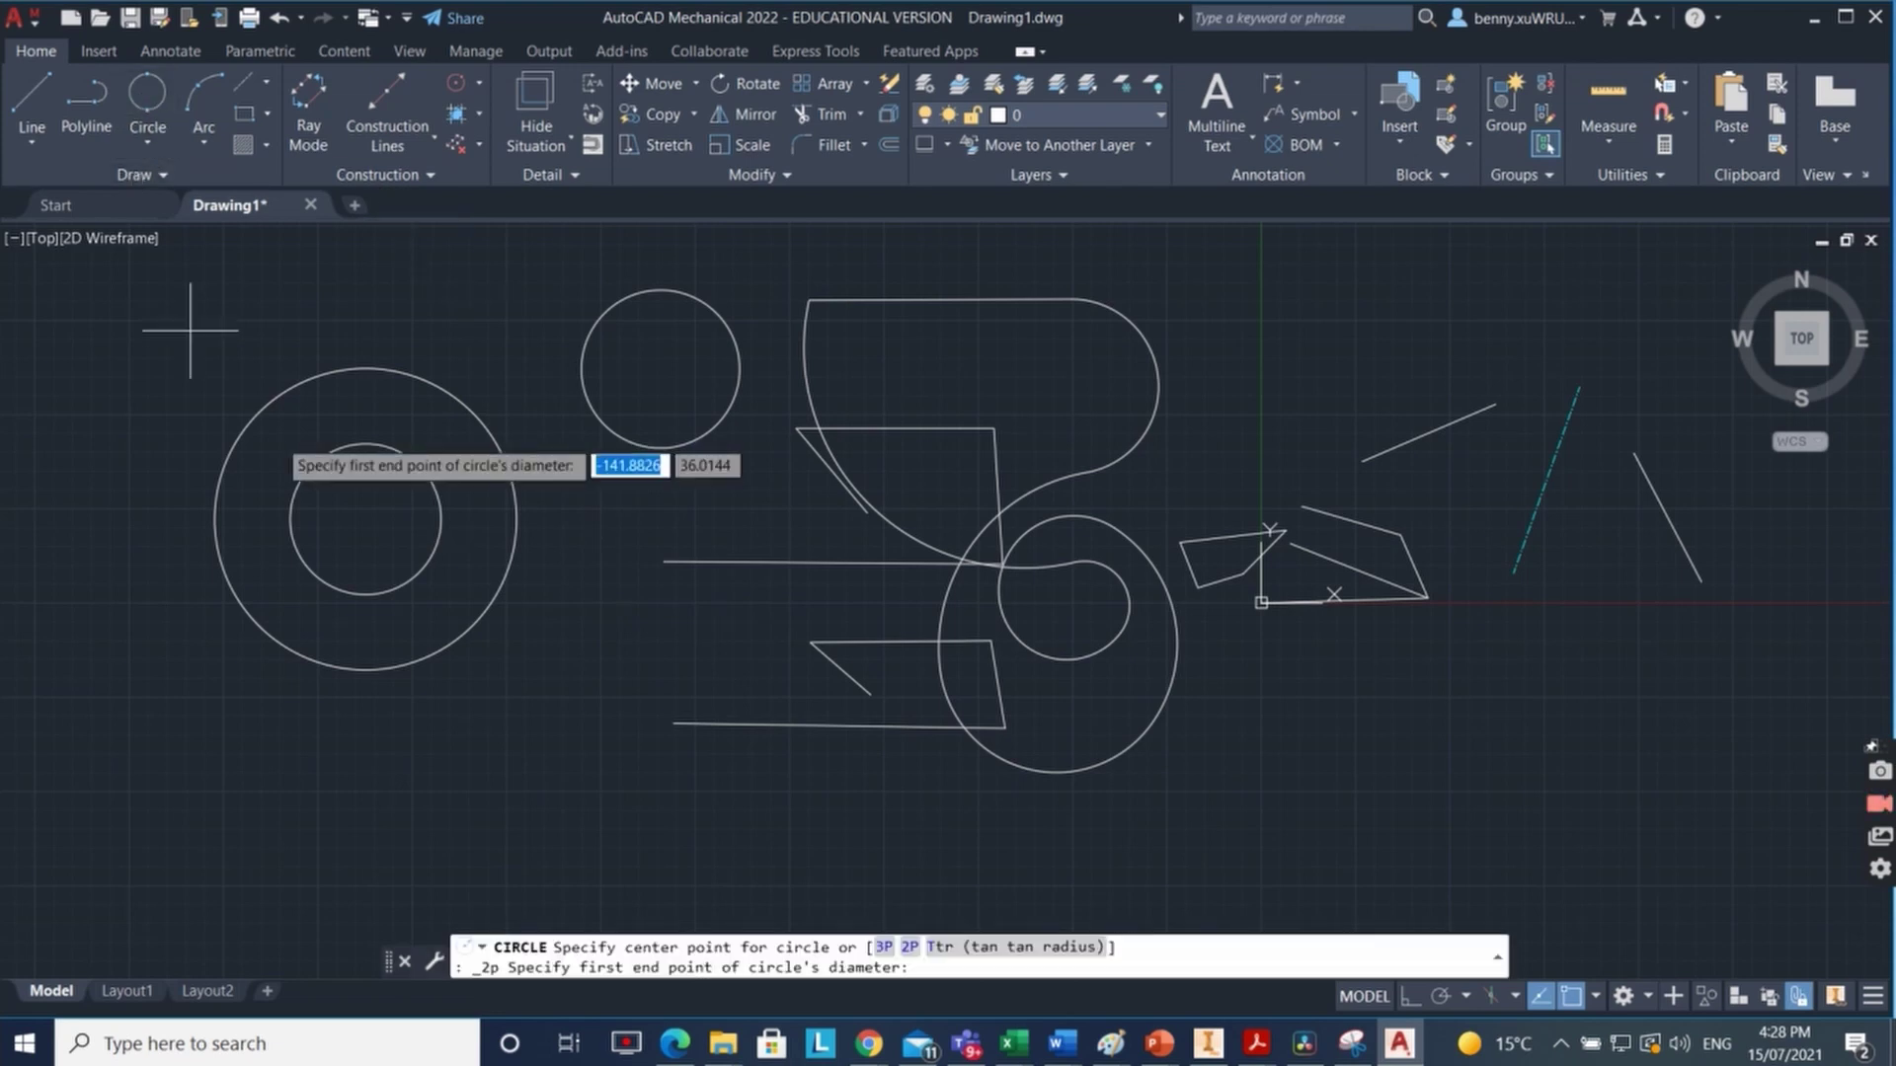
click(664, 560)
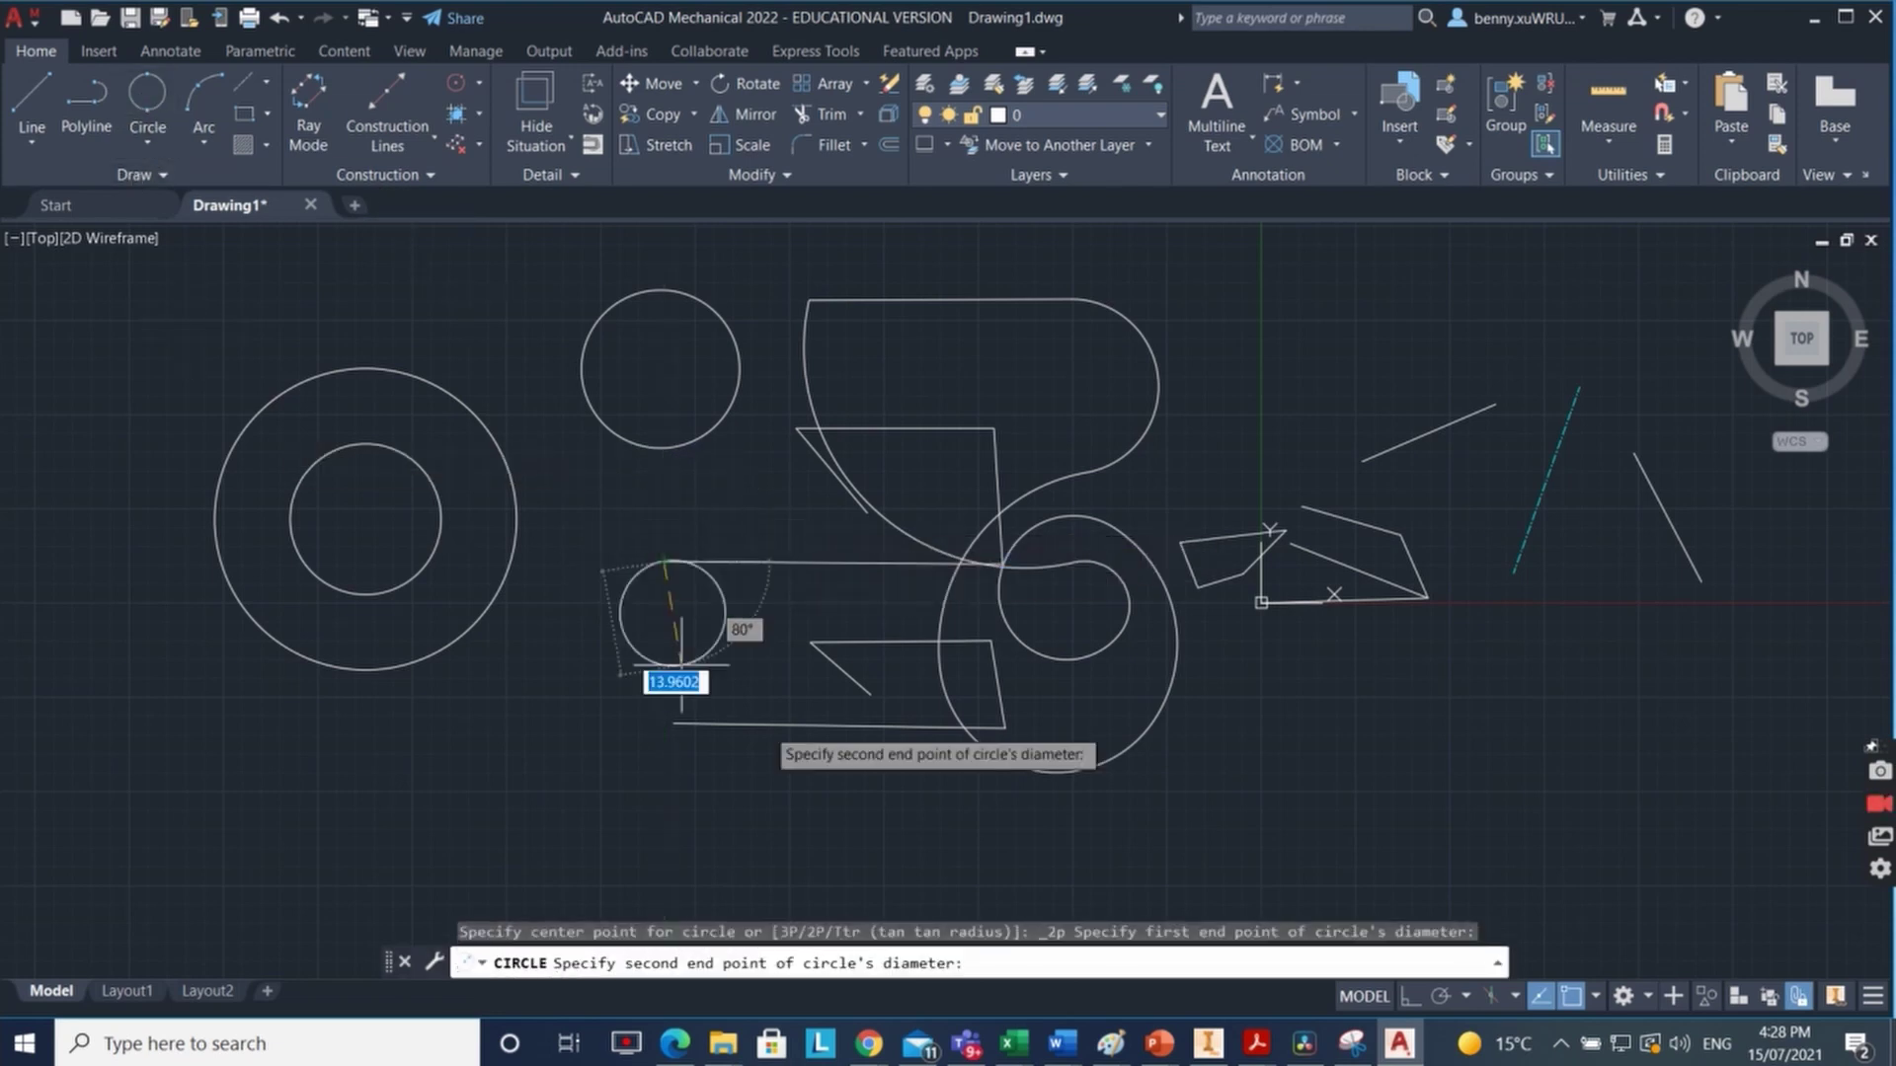
click(868, 697)
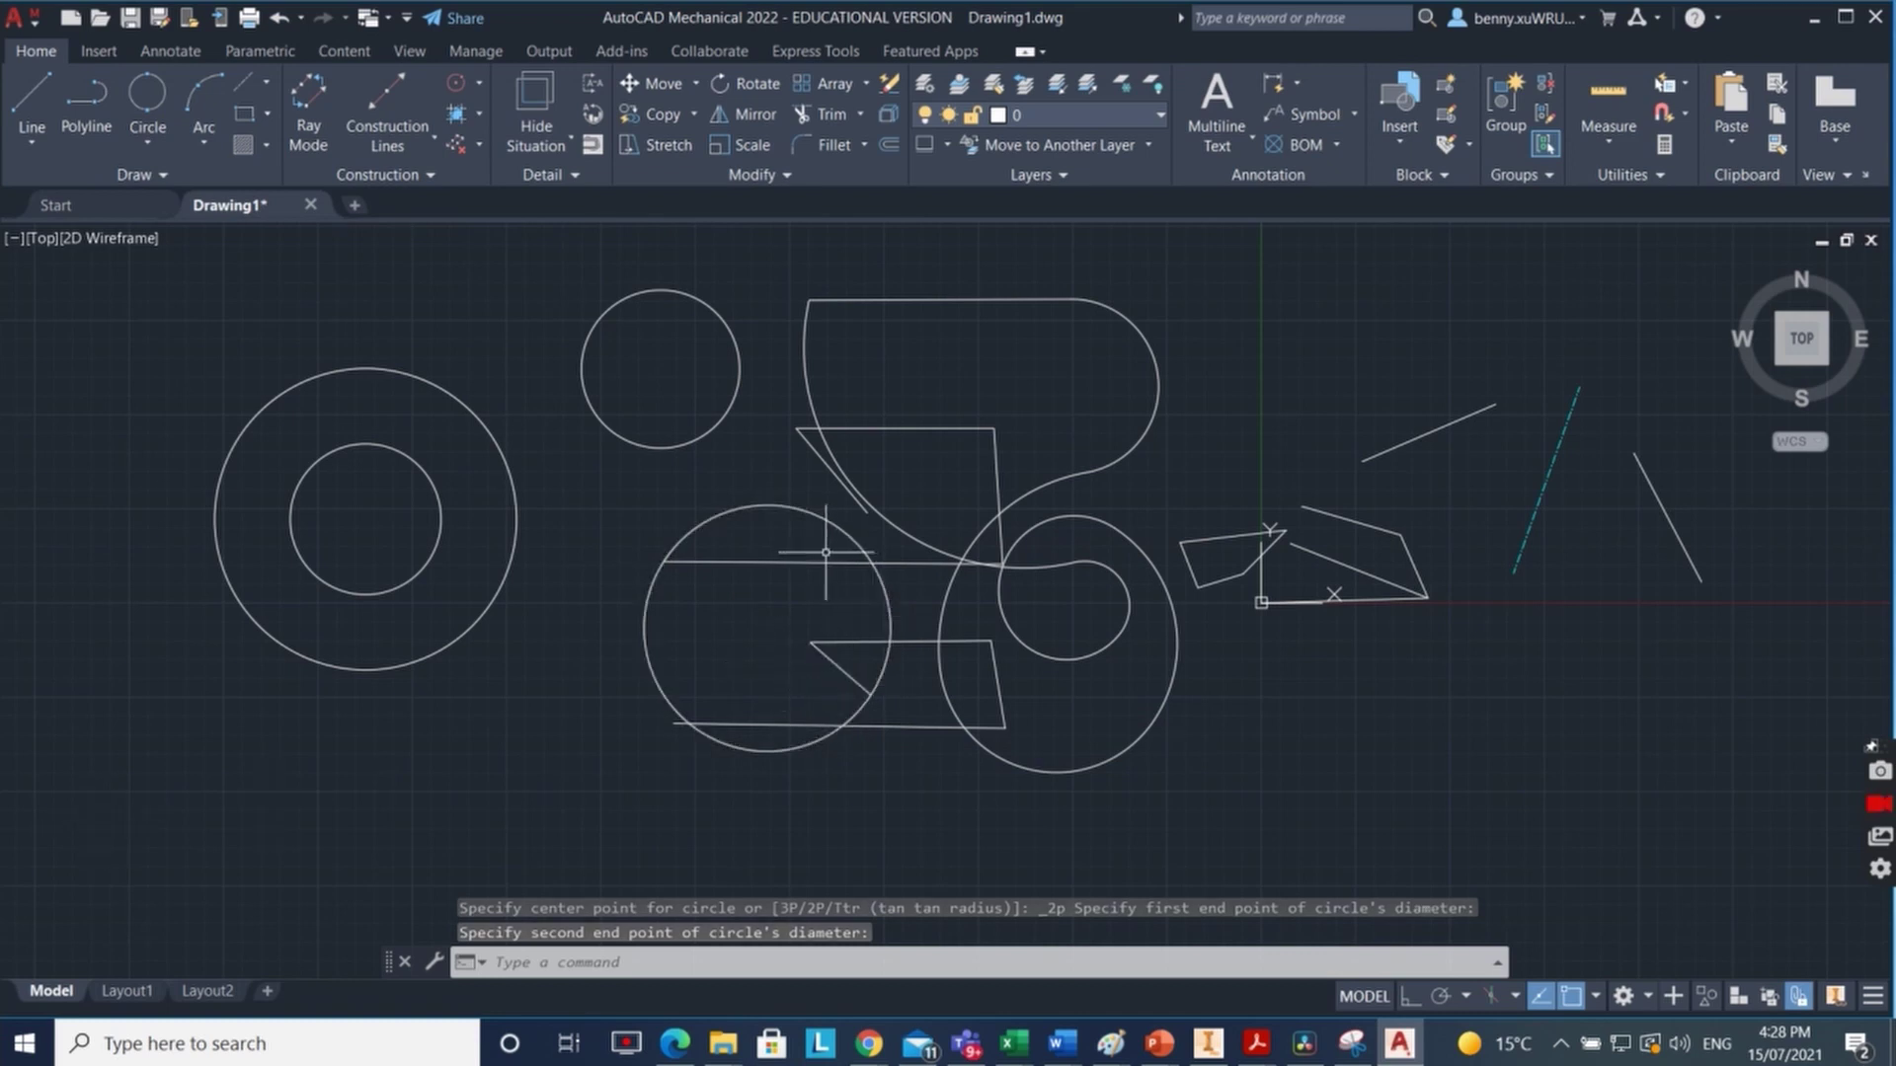
Step: Draw a Tan, Tan, Radius circle with a radius of 6, tangent to the upper open shape's horizontal line and its steep east line
click(148, 143)
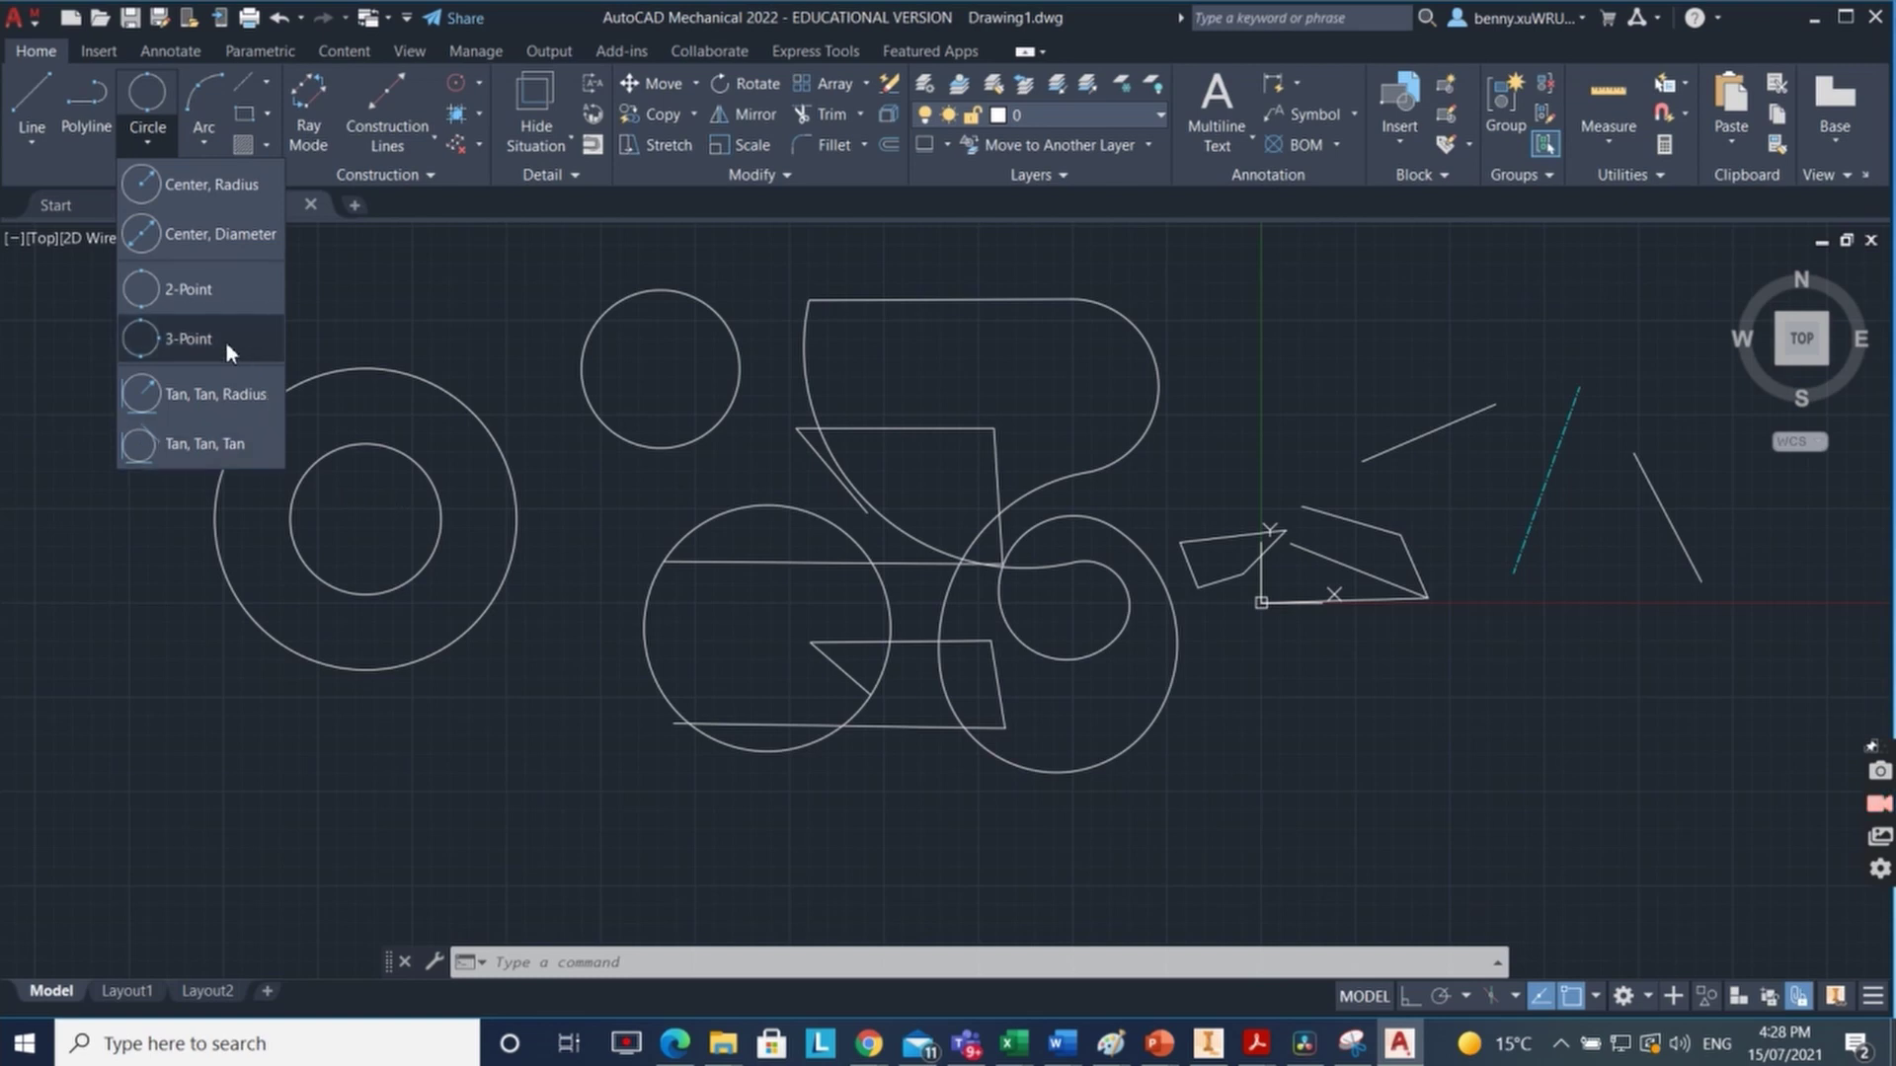
click(214, 395)
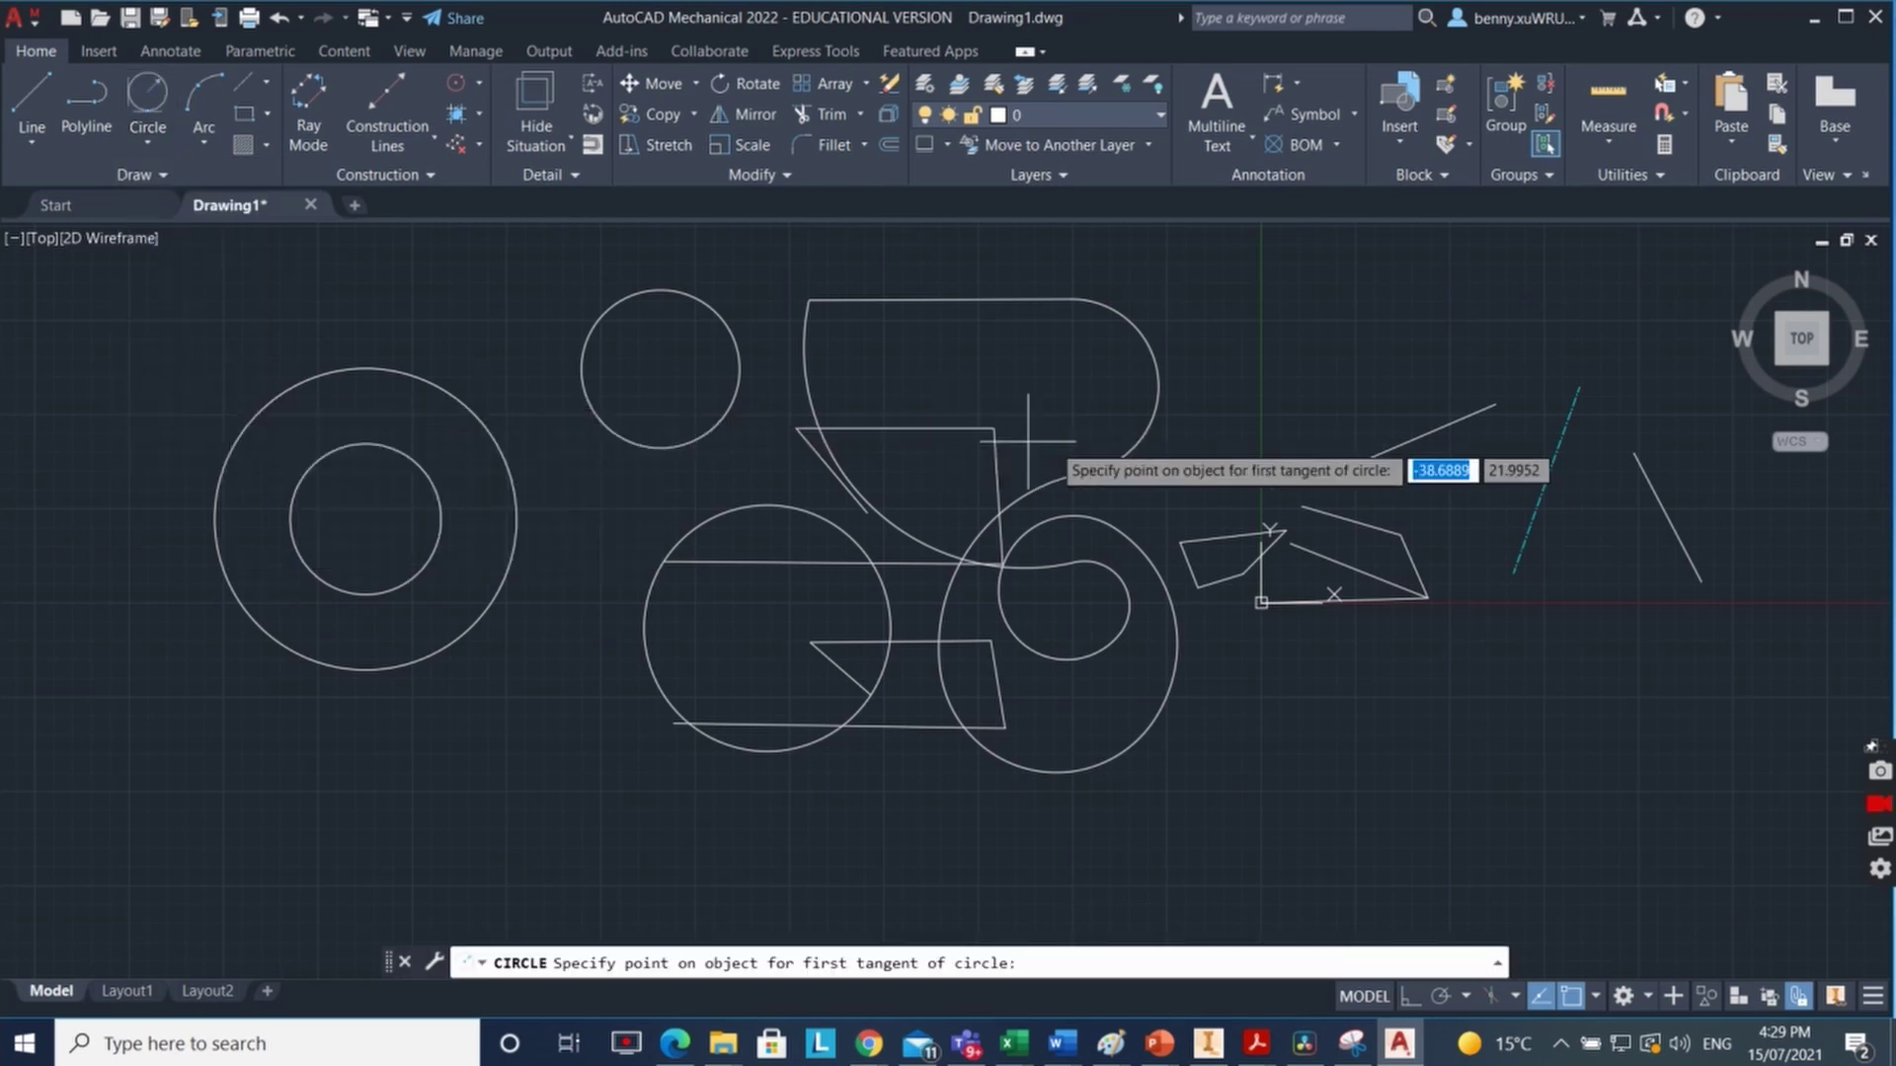
scroll(985, 457, up, 4)
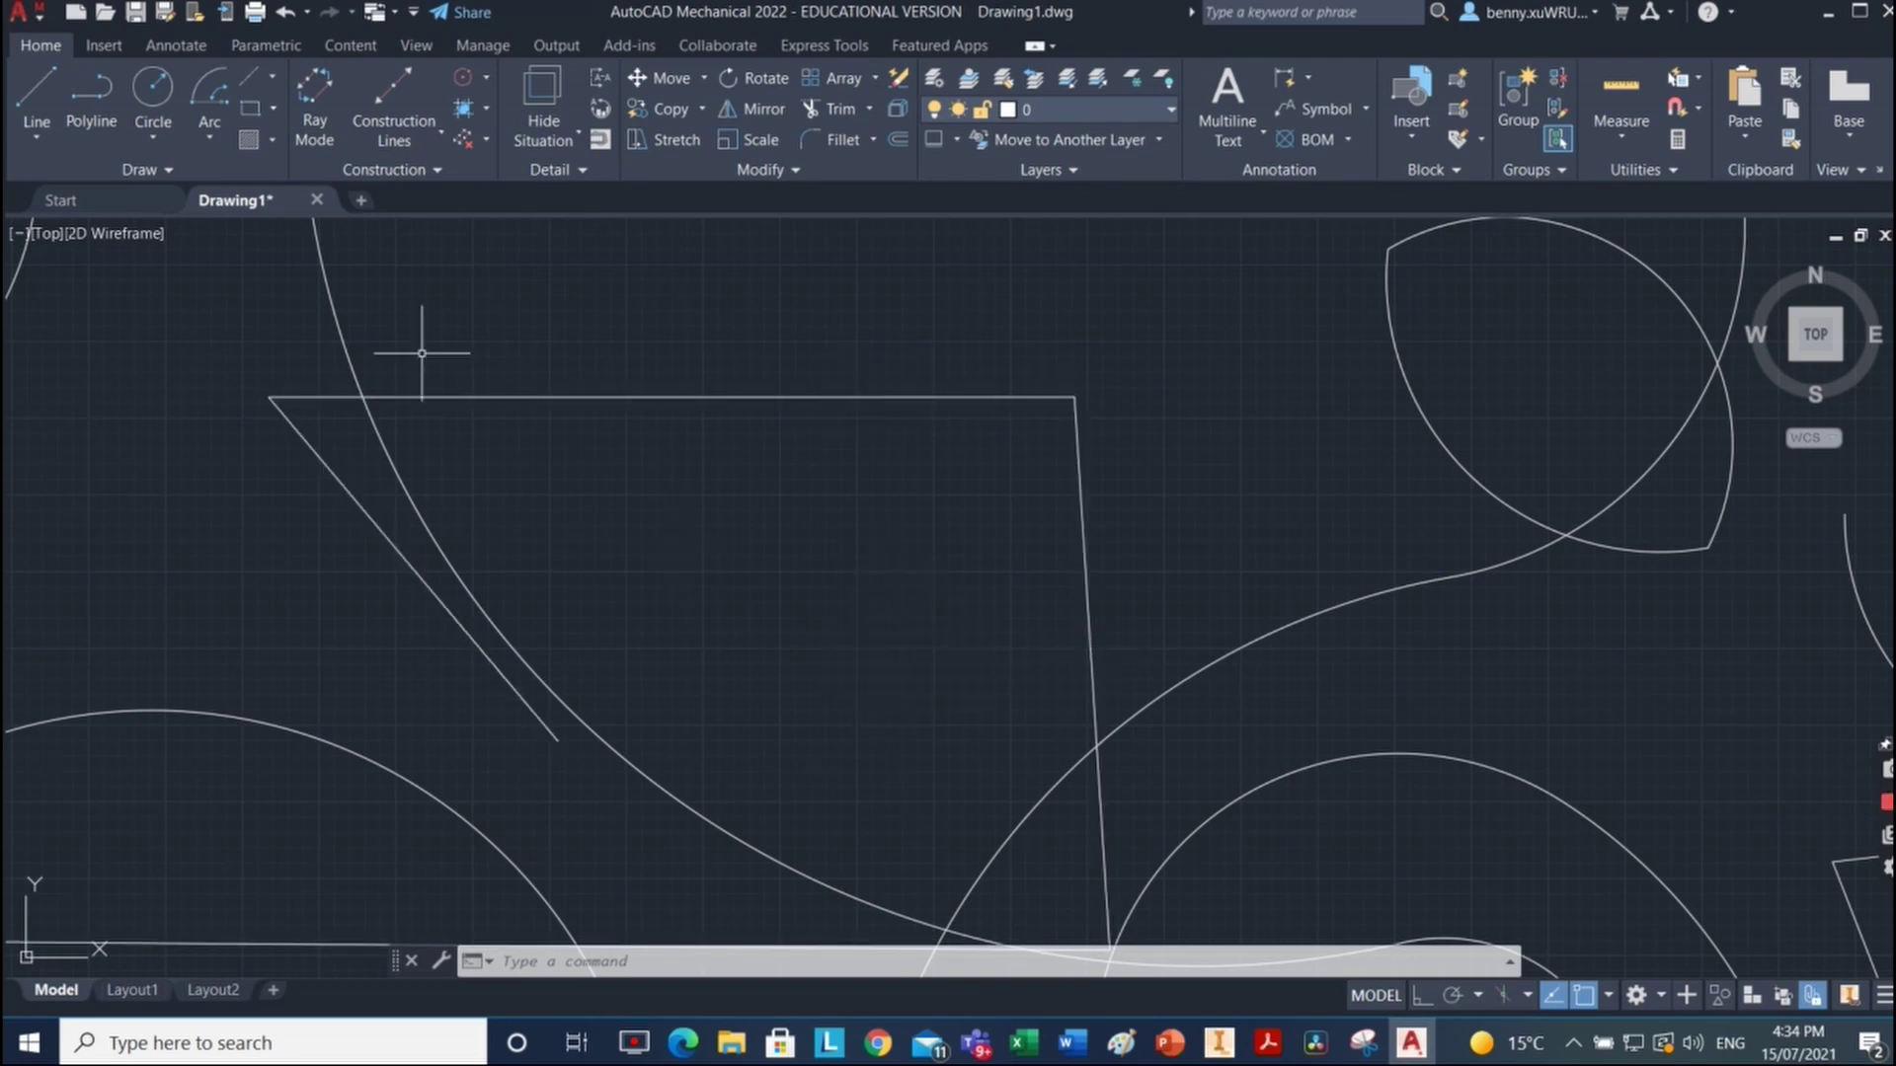
click(159, 132)
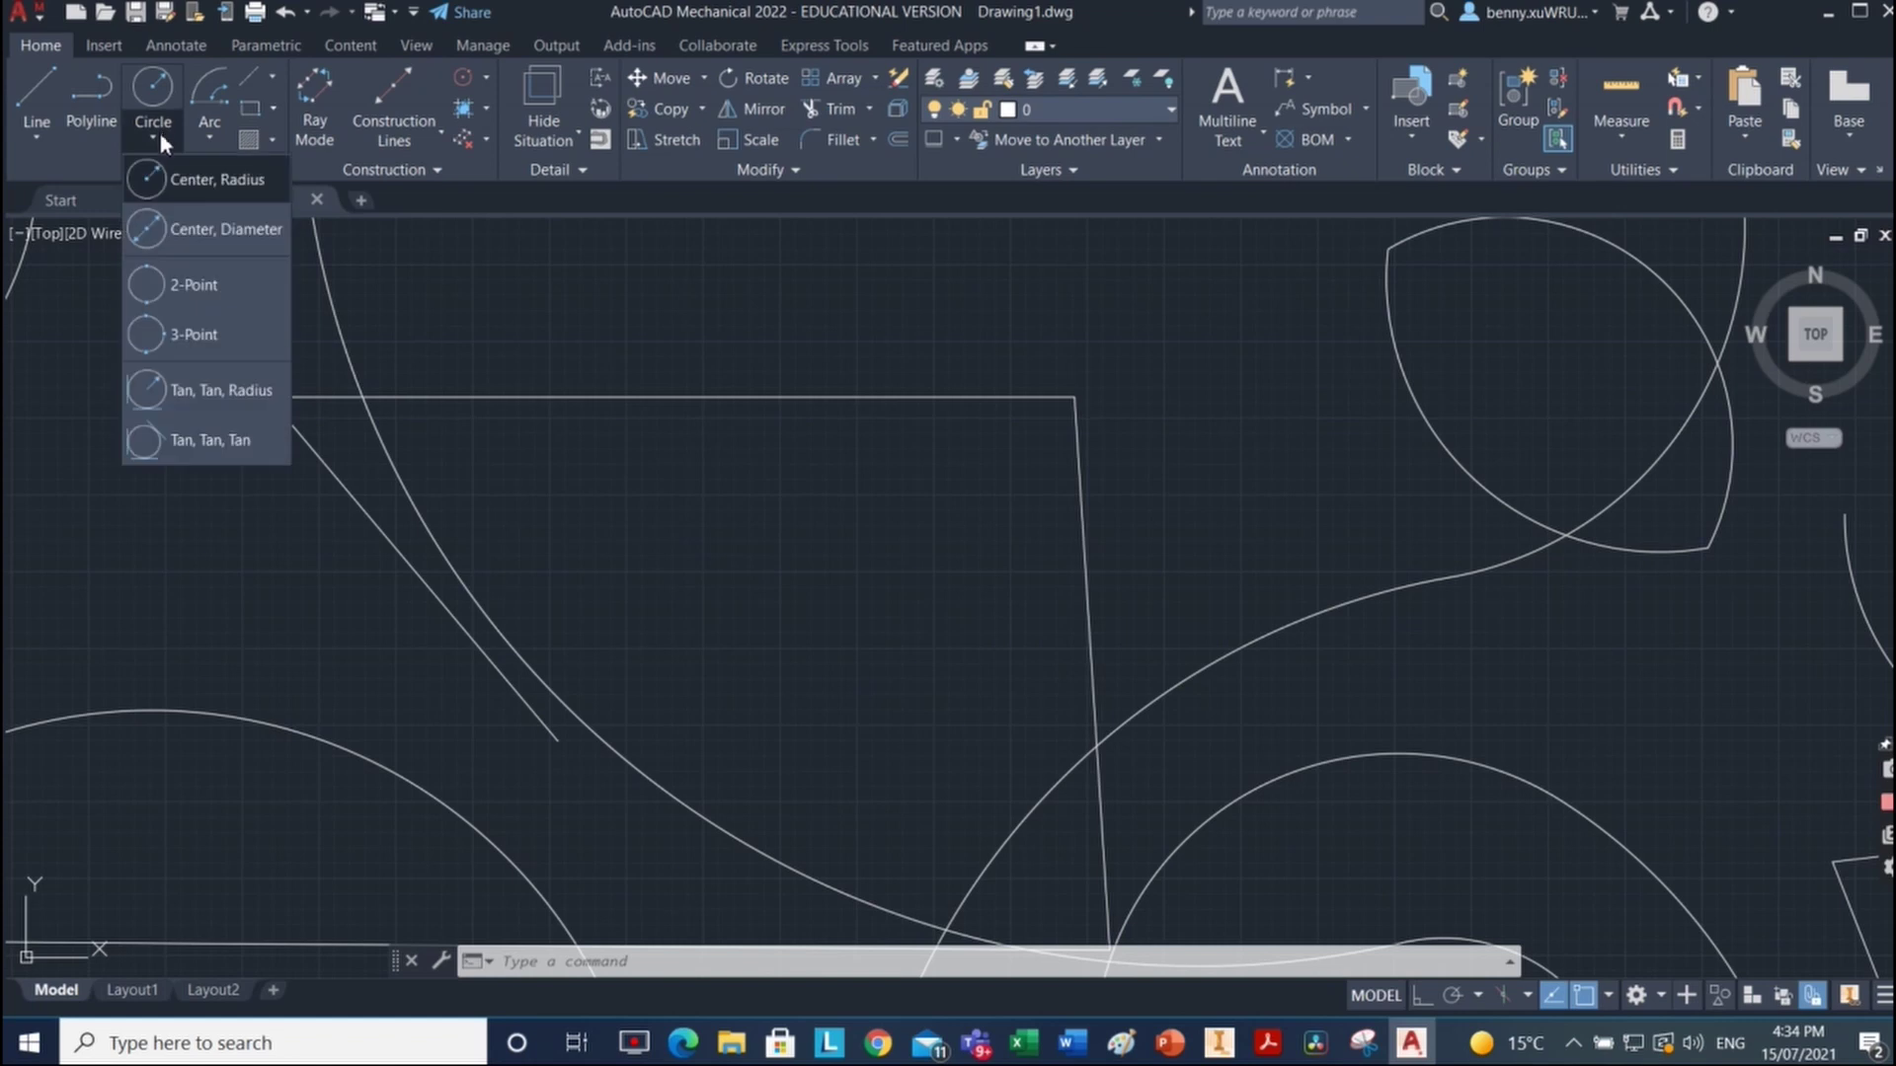
click(206, 391)
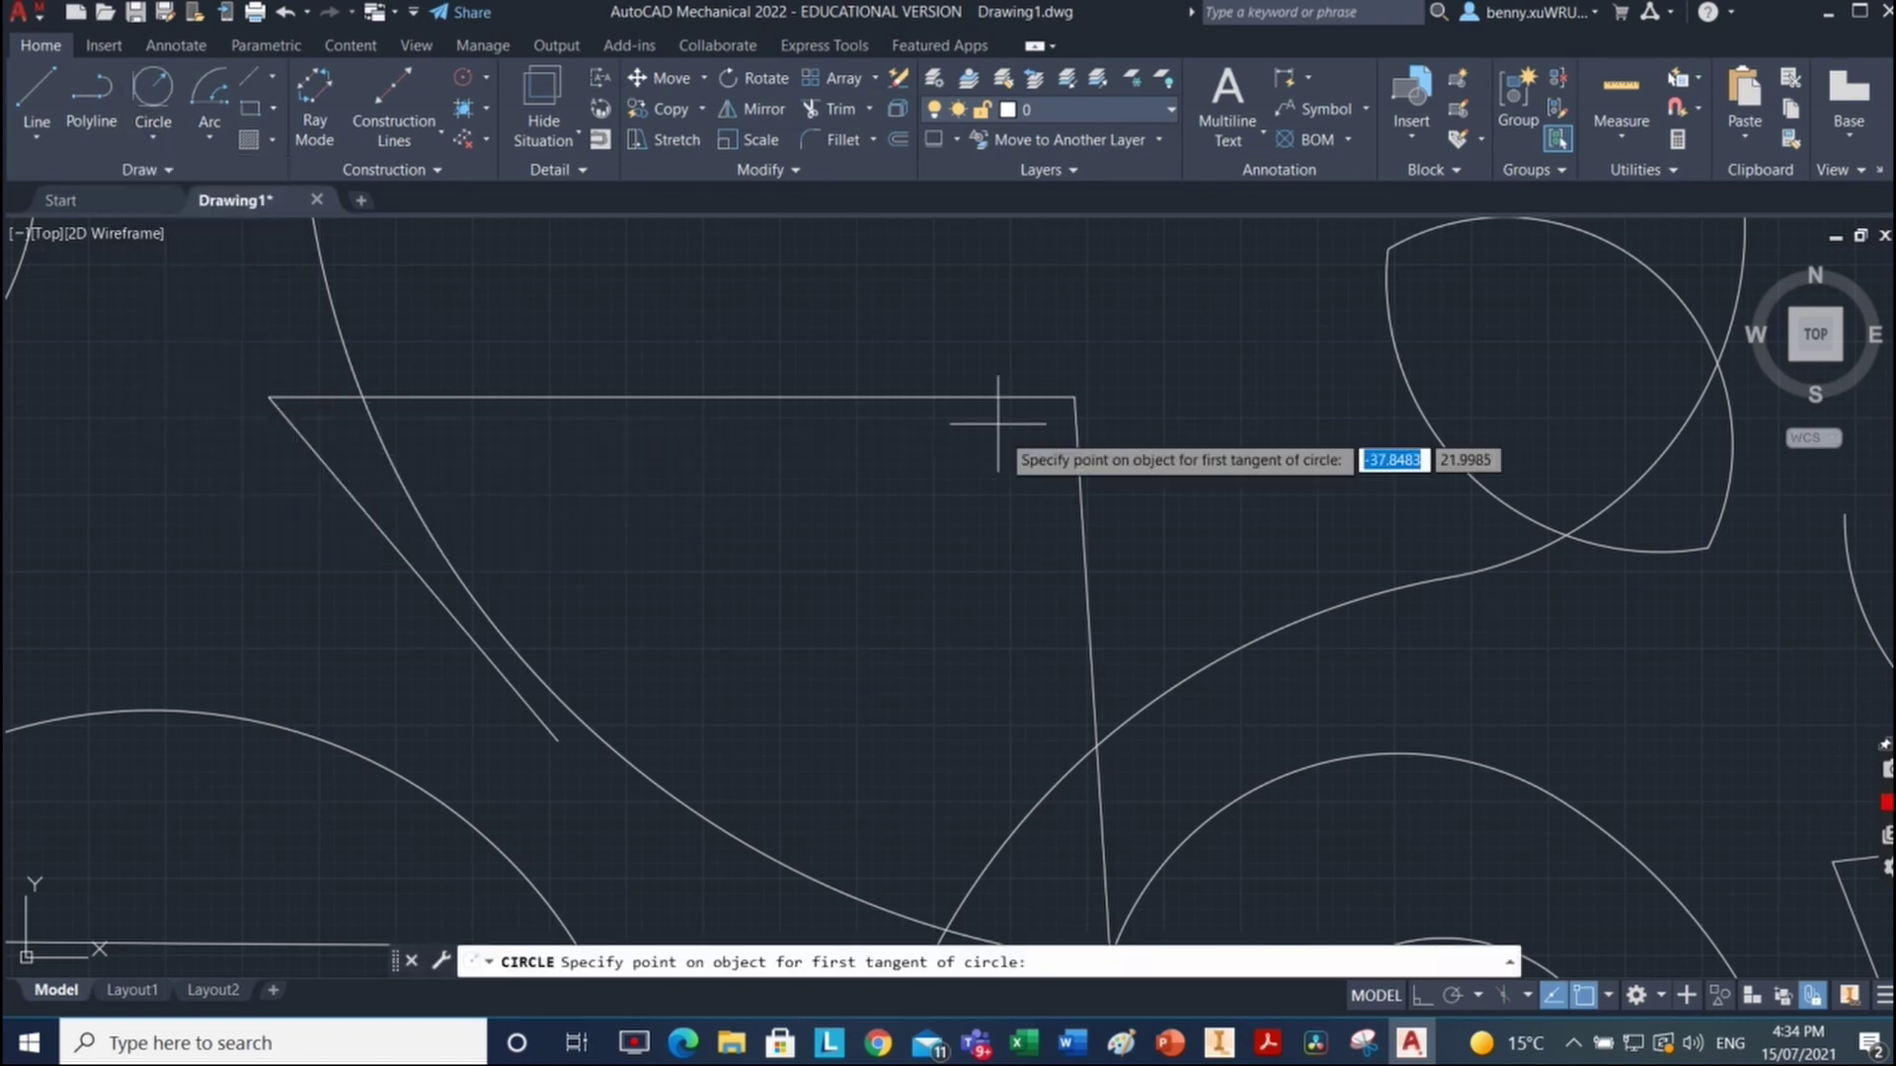
click(870, 396)
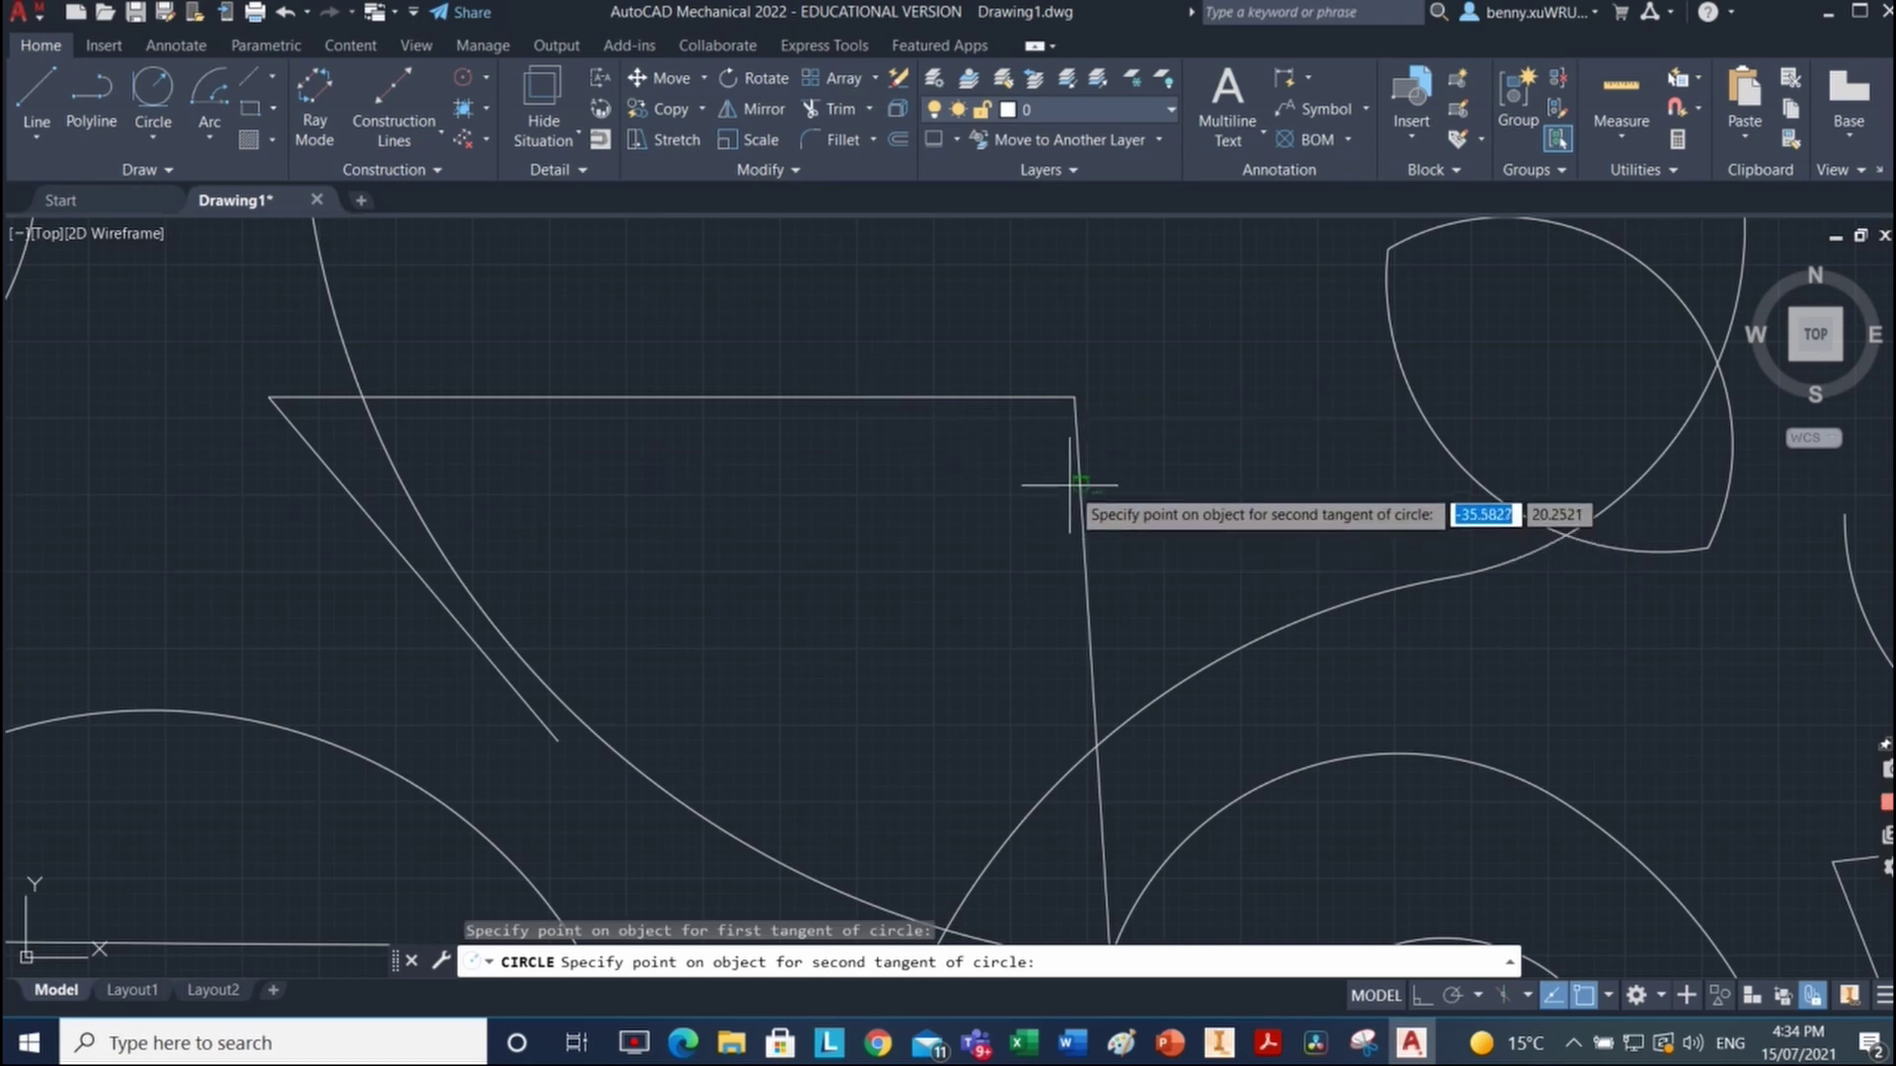
click(1079, 451)
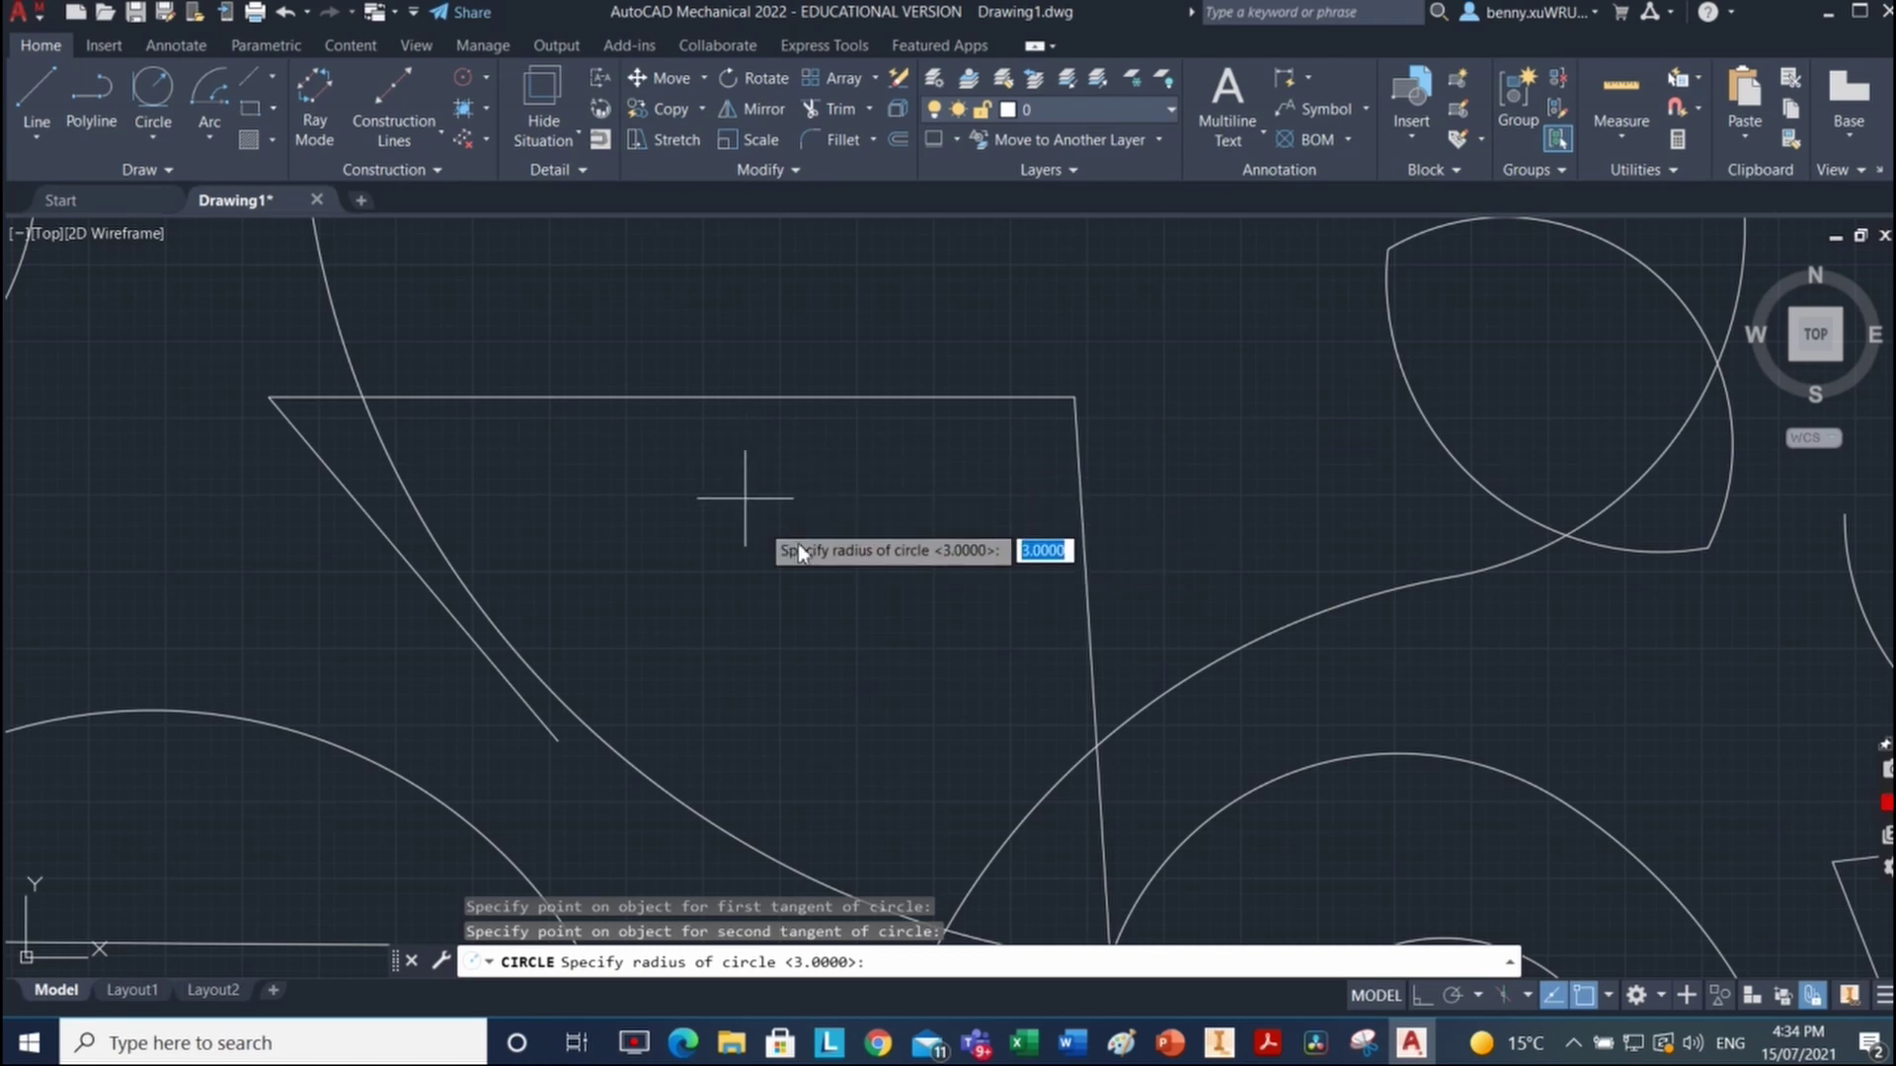
click(835, 536)
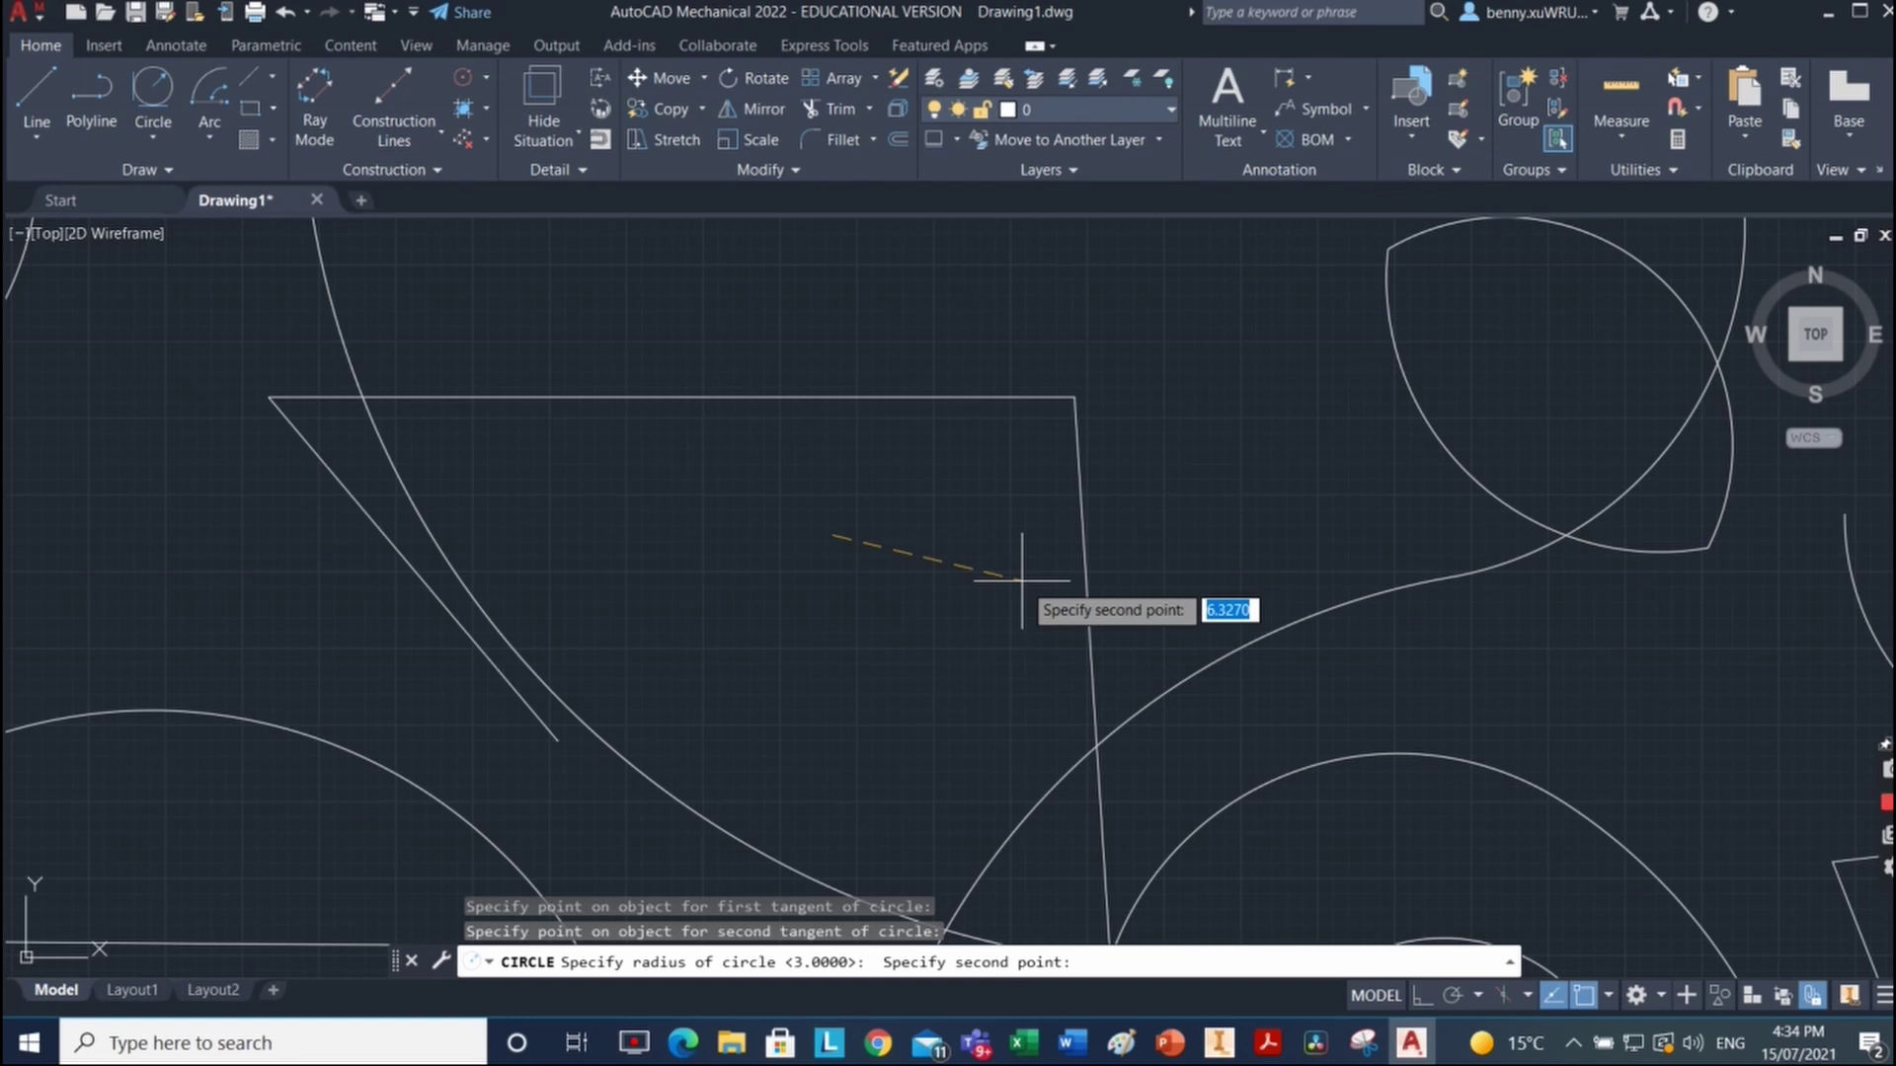
text(6)
key(Return)
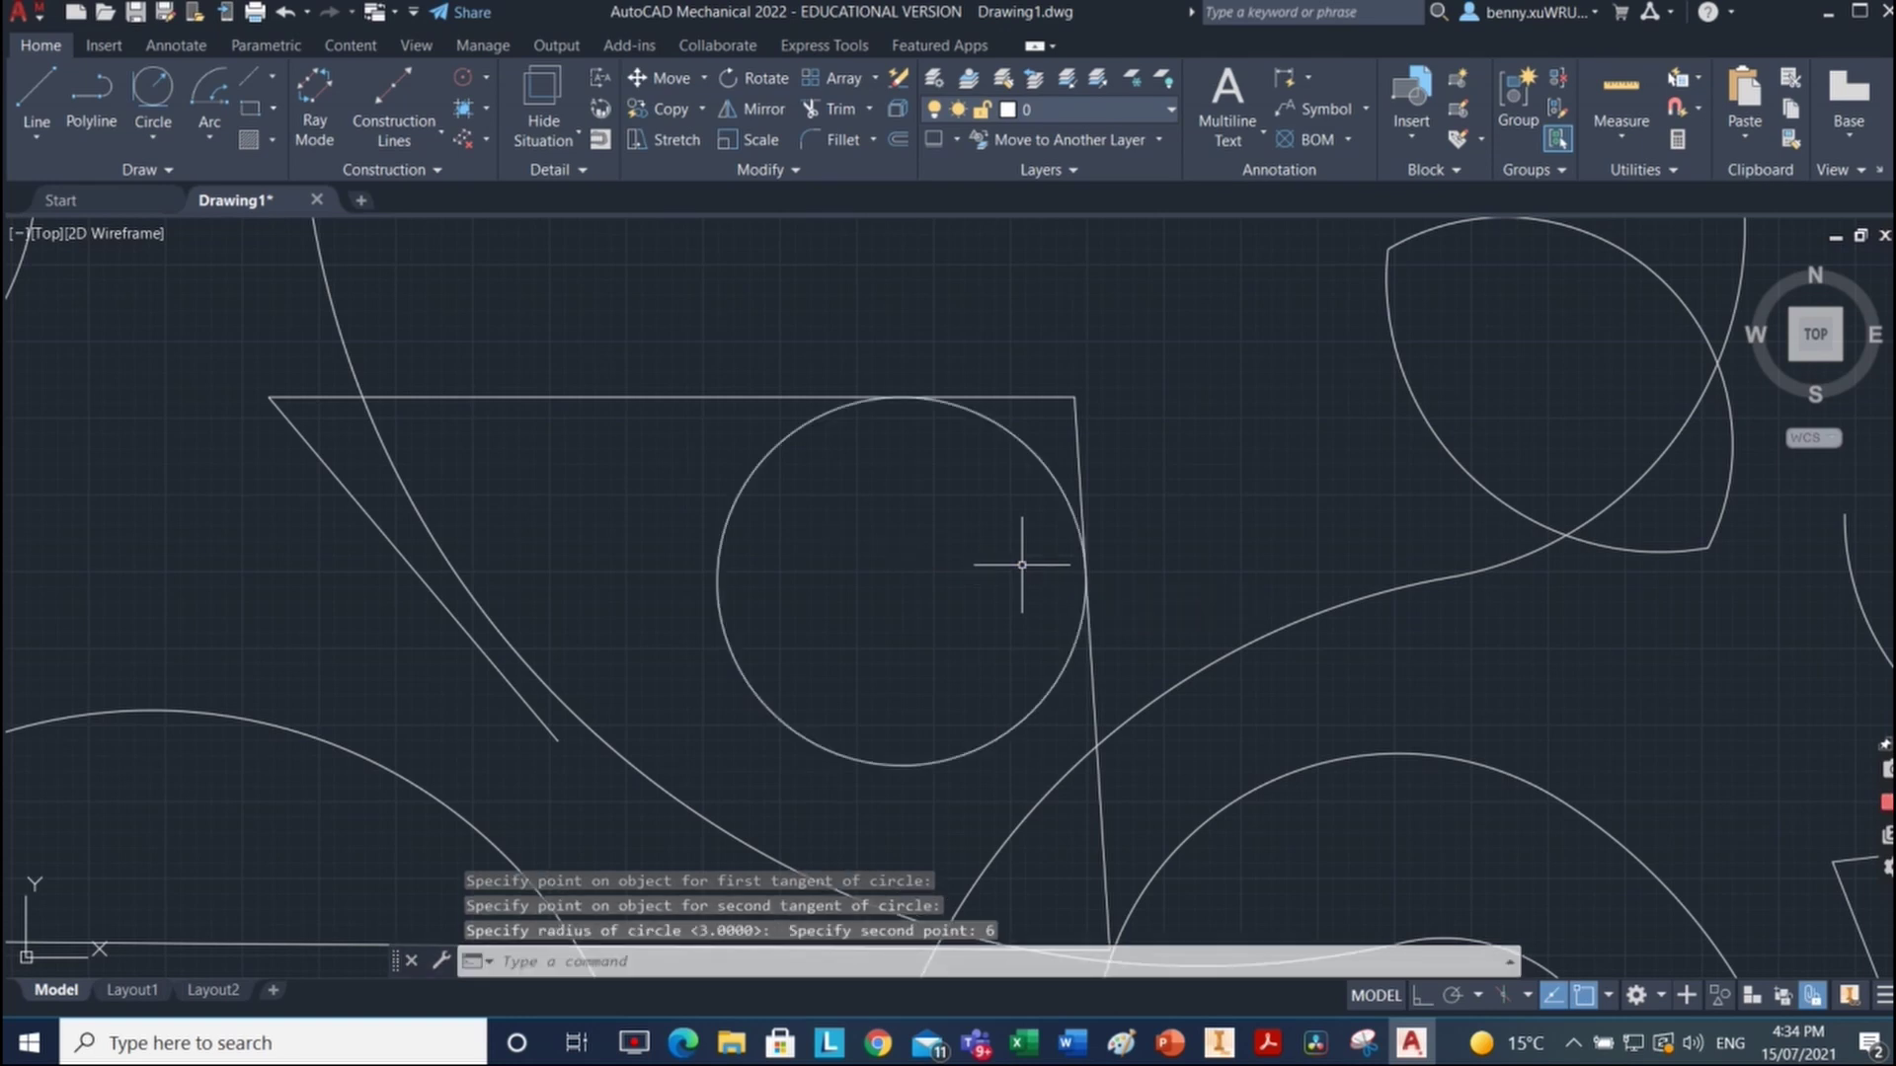
scroll(879, 395, up, 4)
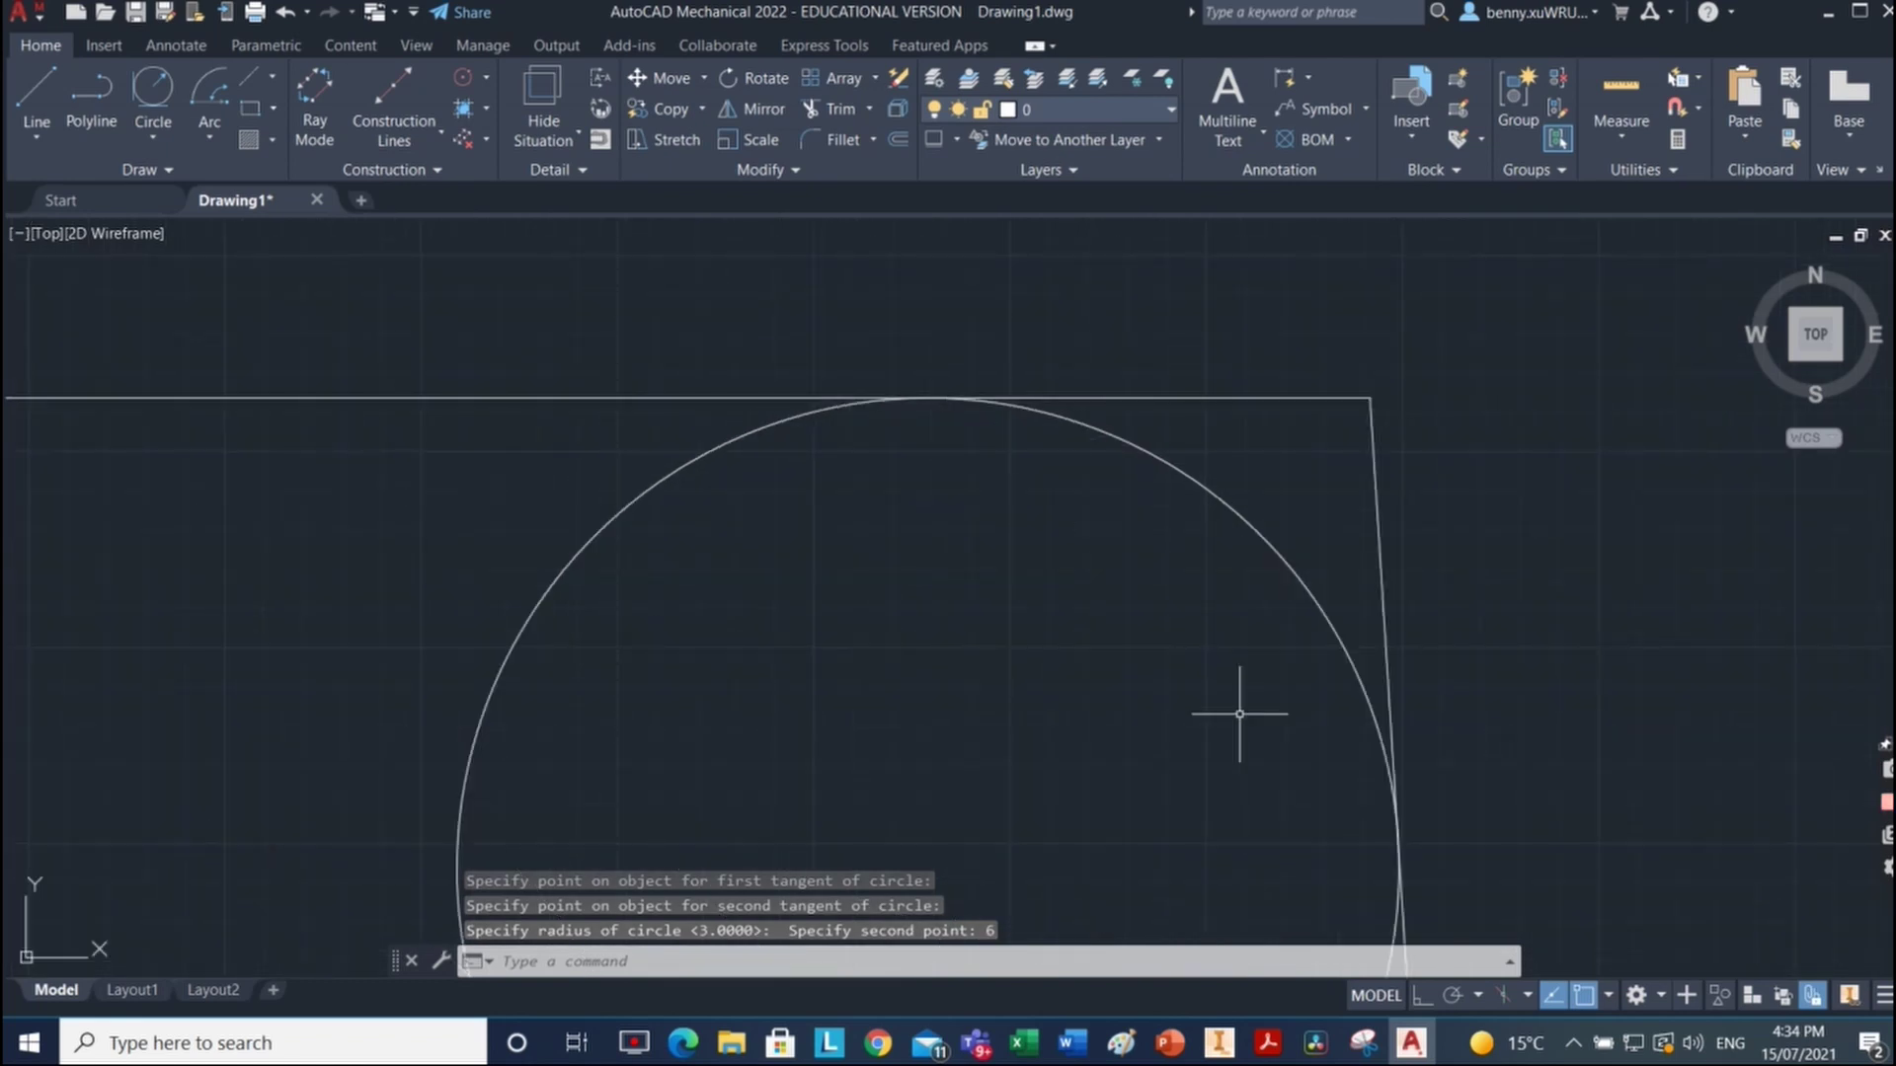
scroll(1239, 713, down, 4)
scroll(1207, 762, down, 4)
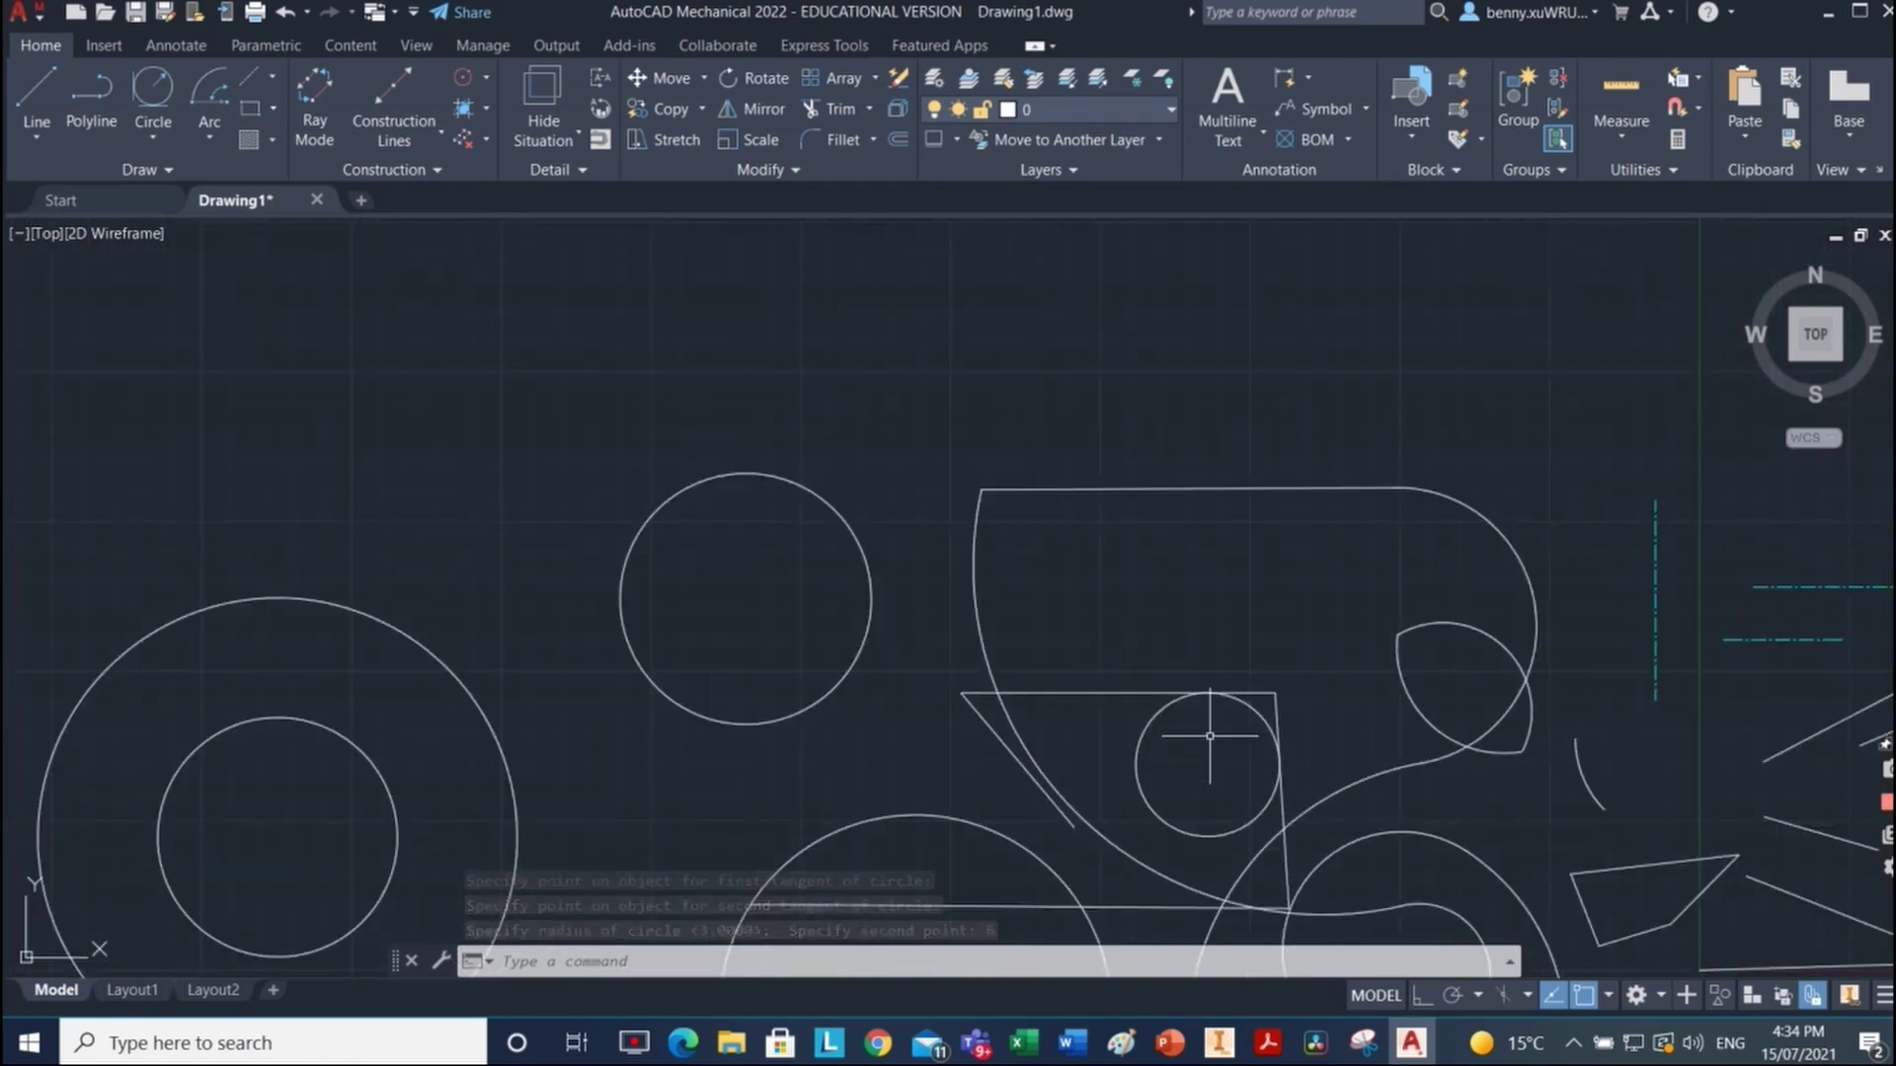
scroll(1209, 736, up, 4)
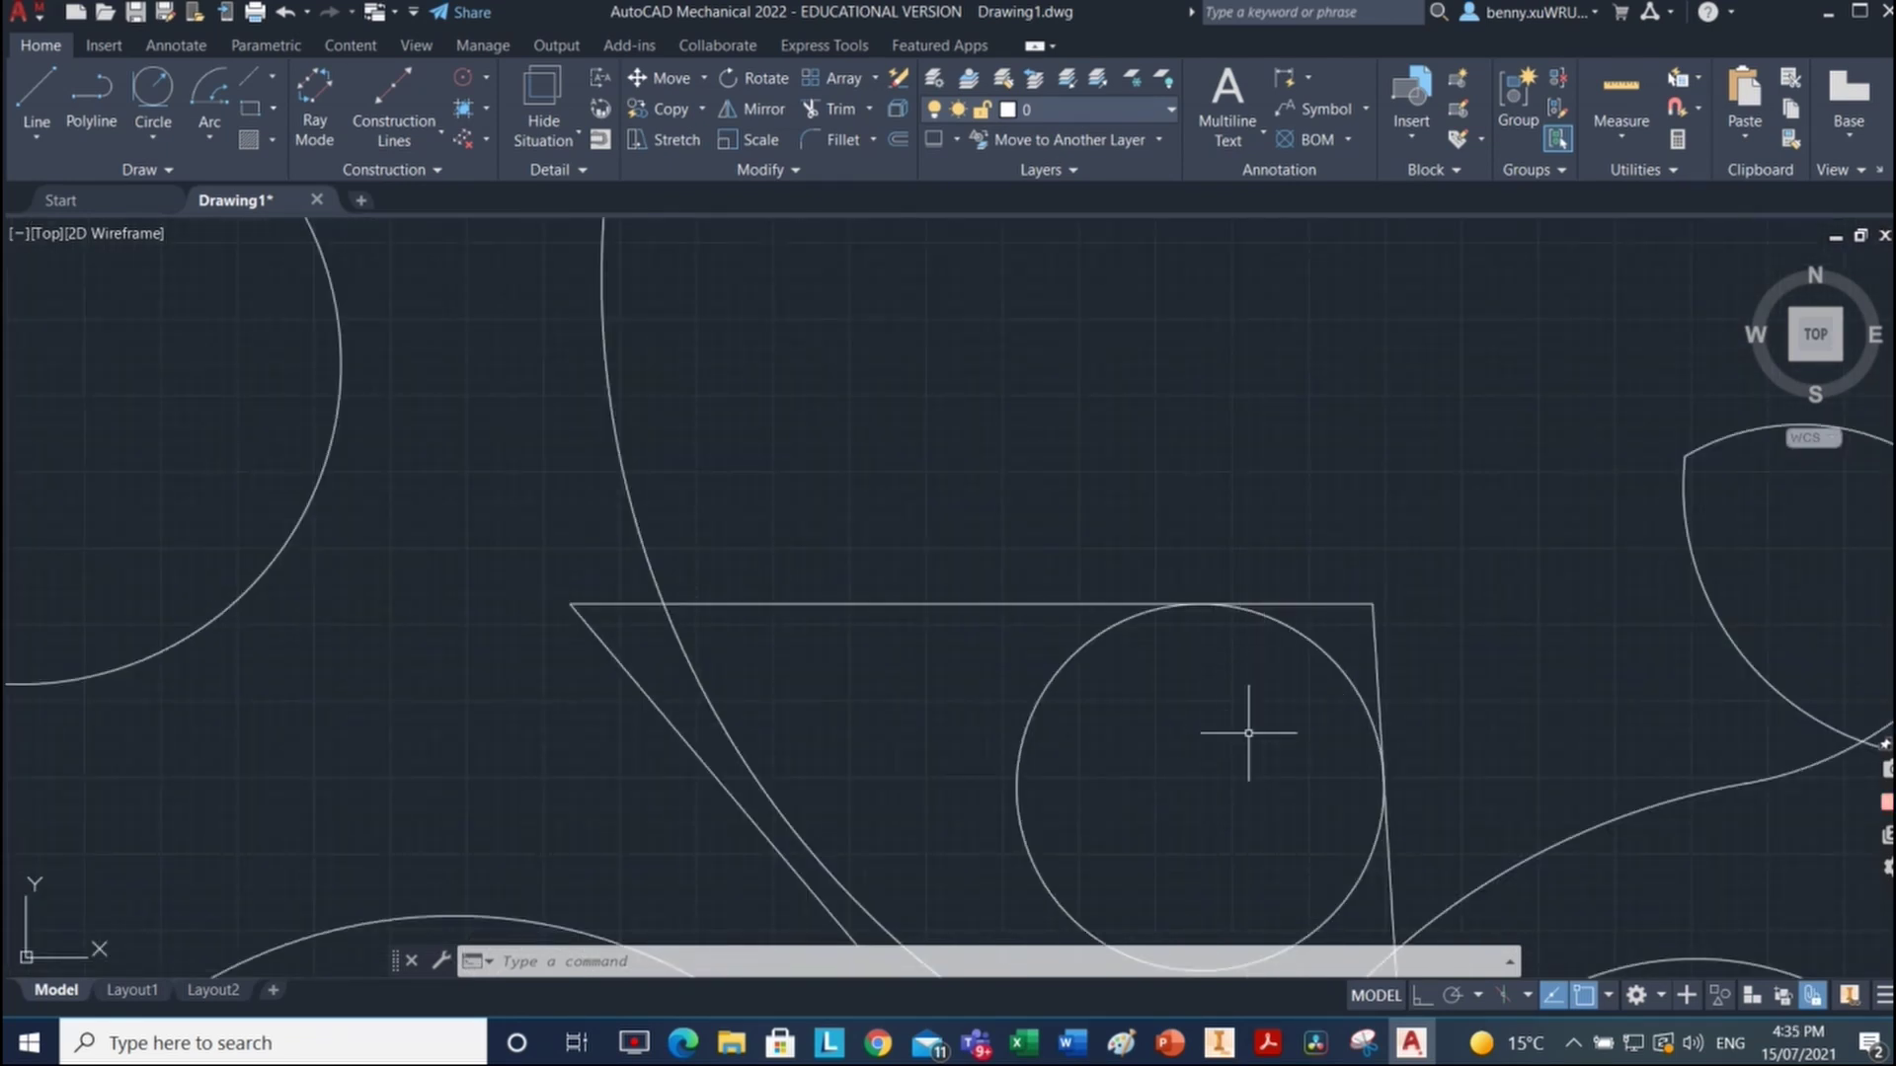
scroll(1505, 690, down, 4)
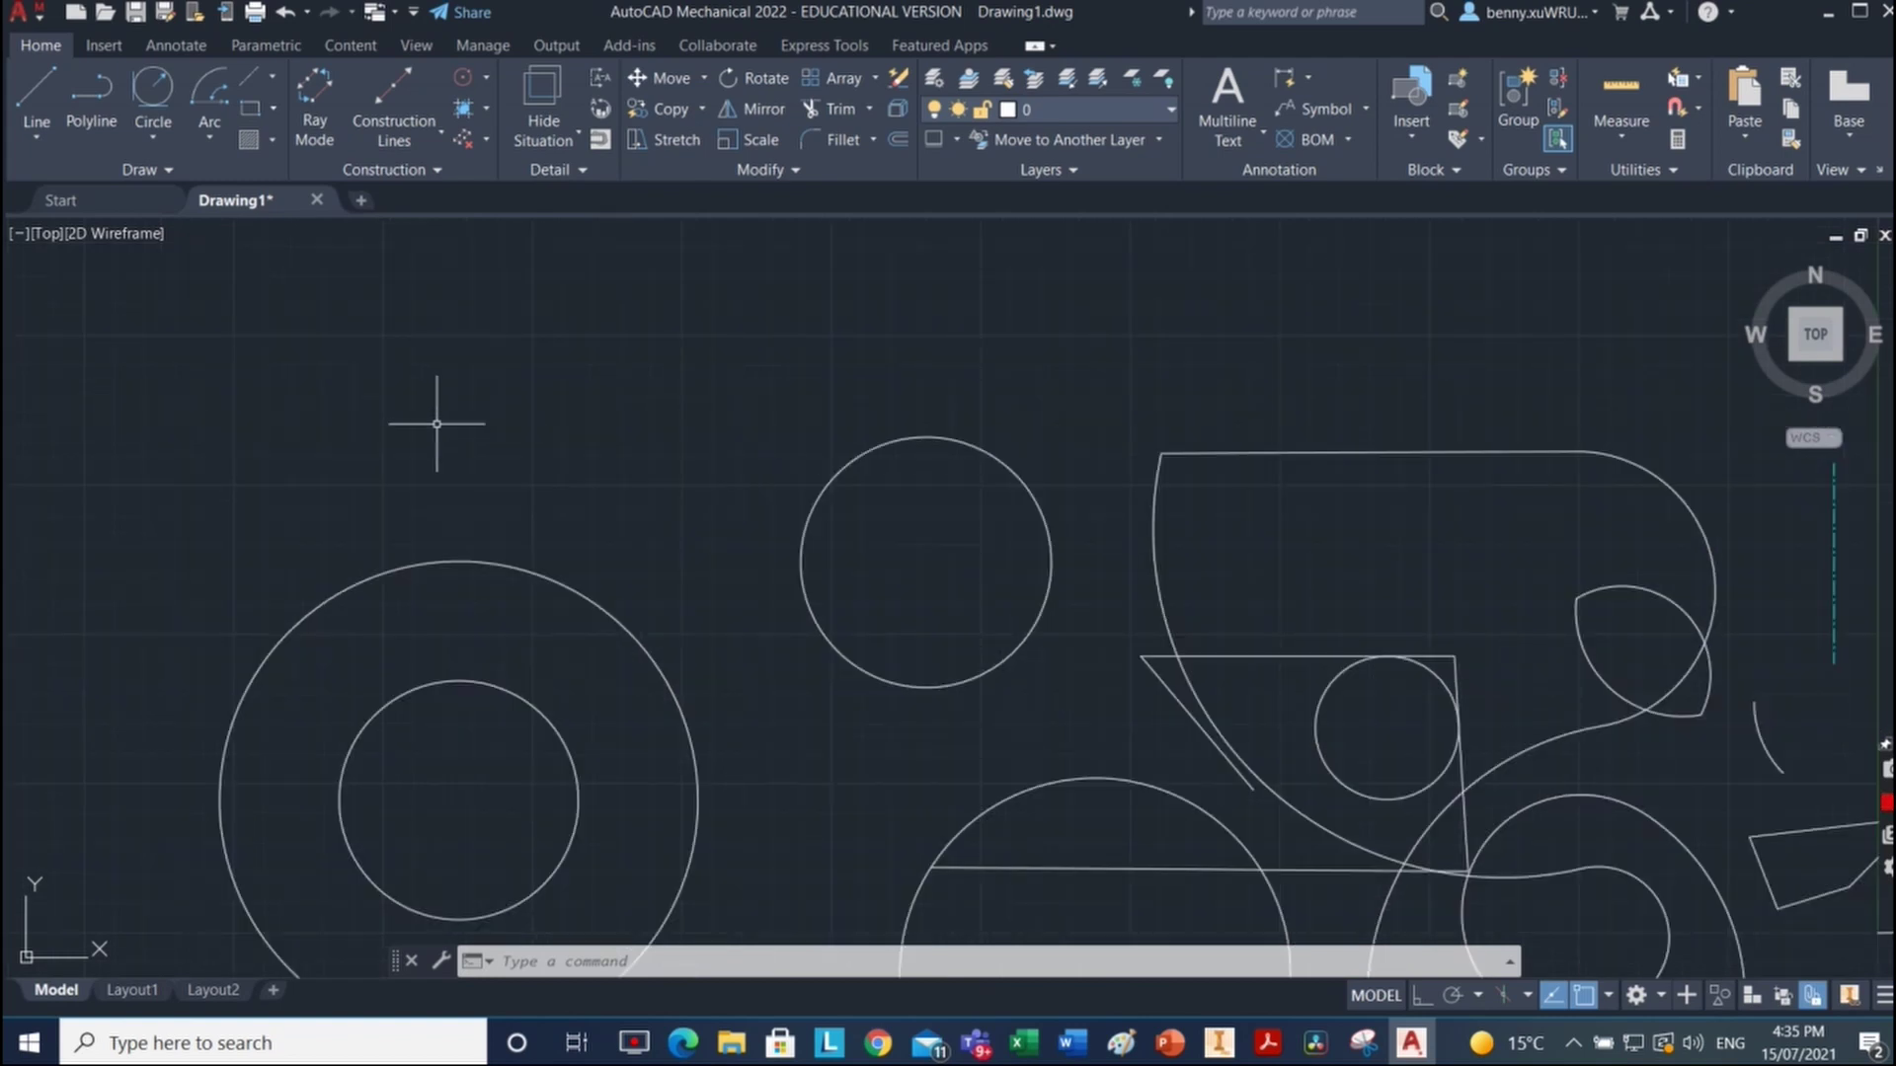
Step: Draw a 3-Point arc bulging upward in the empty area northwest of the concentric circles
click(156, 137)
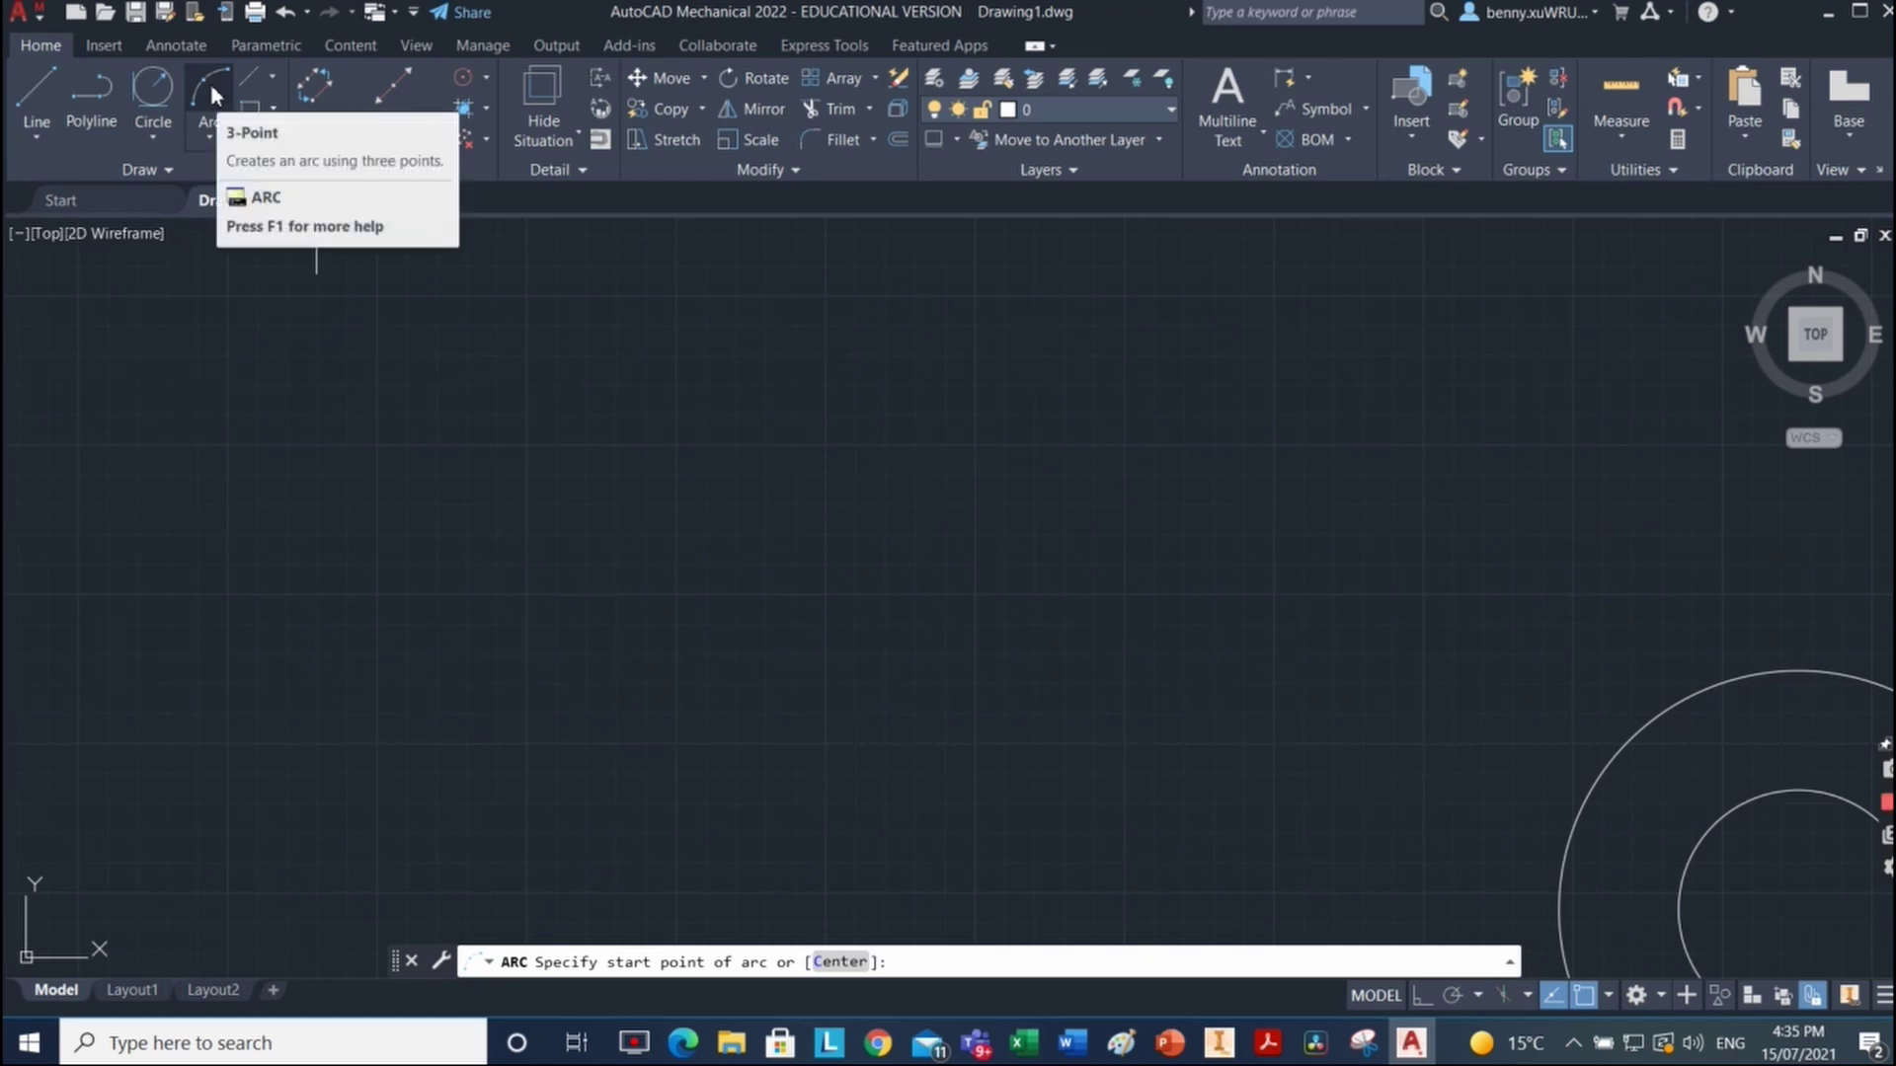
click(460, 457)
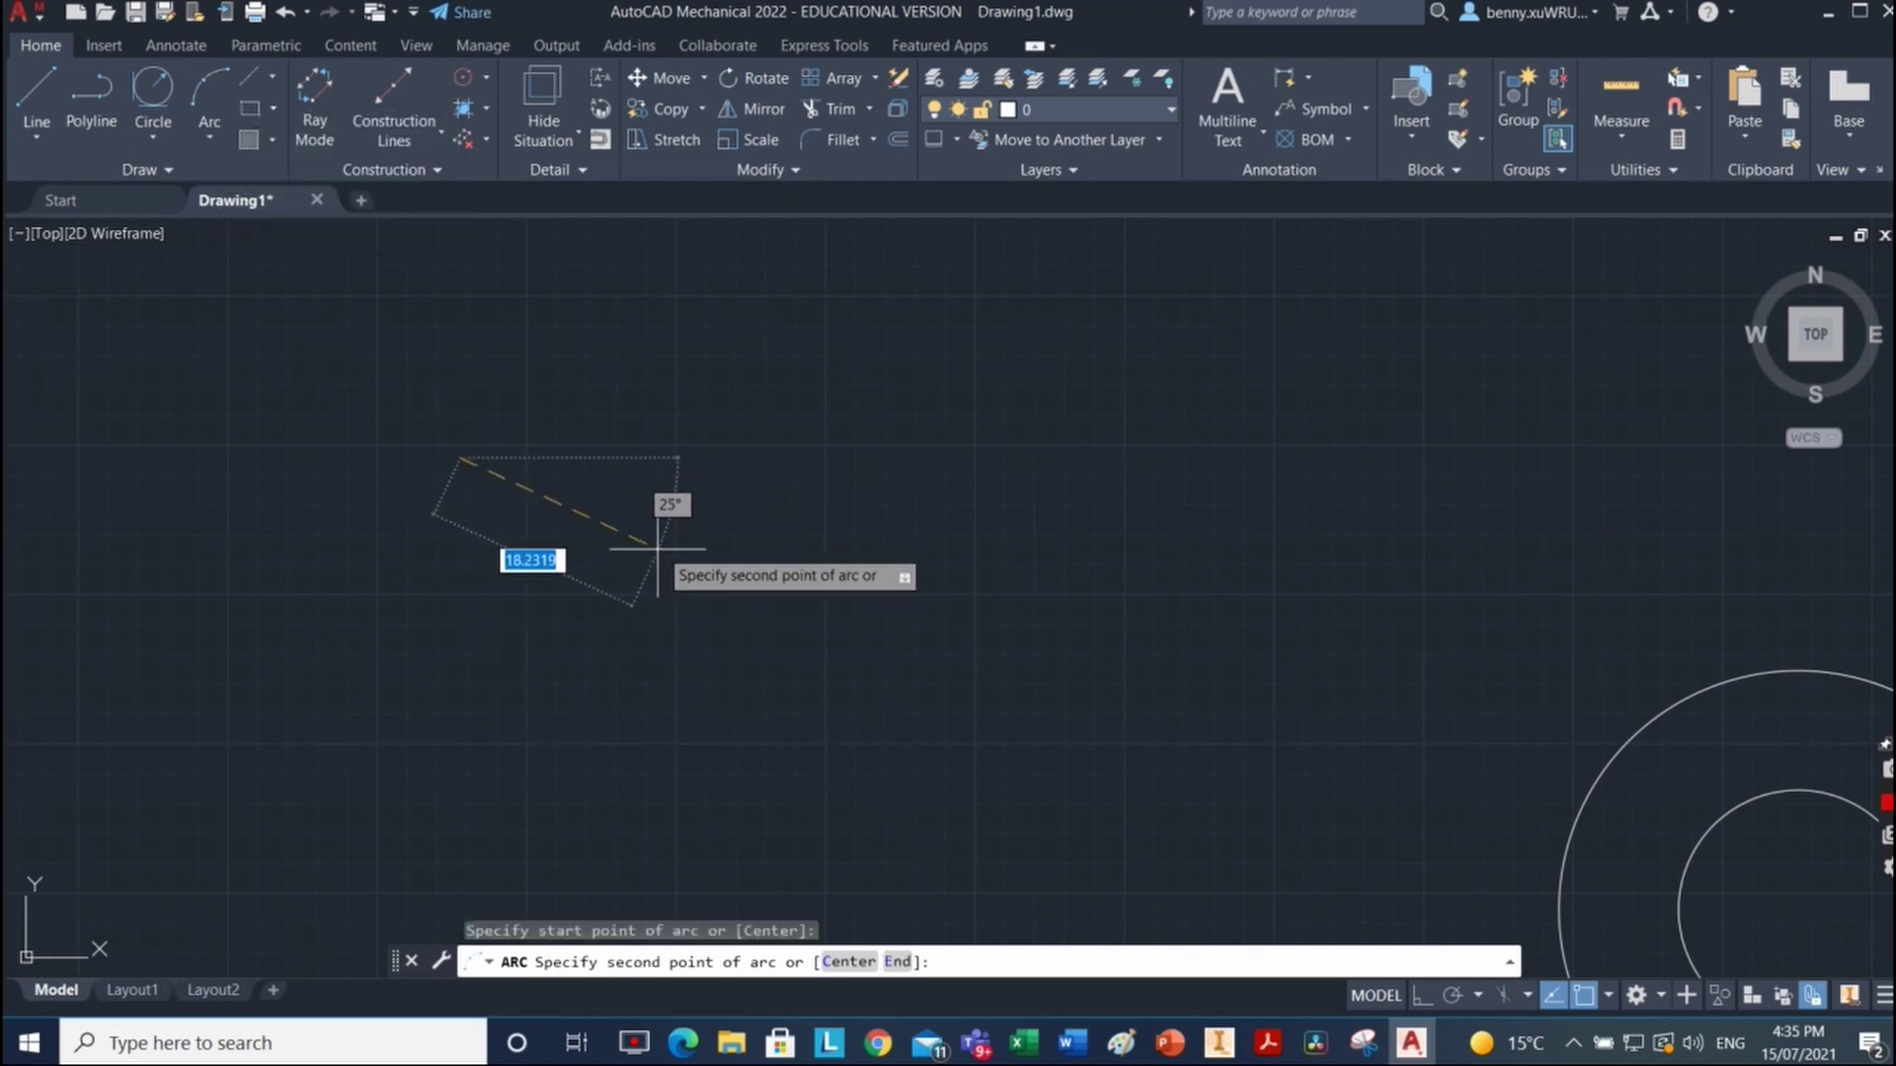
click(609, 367)
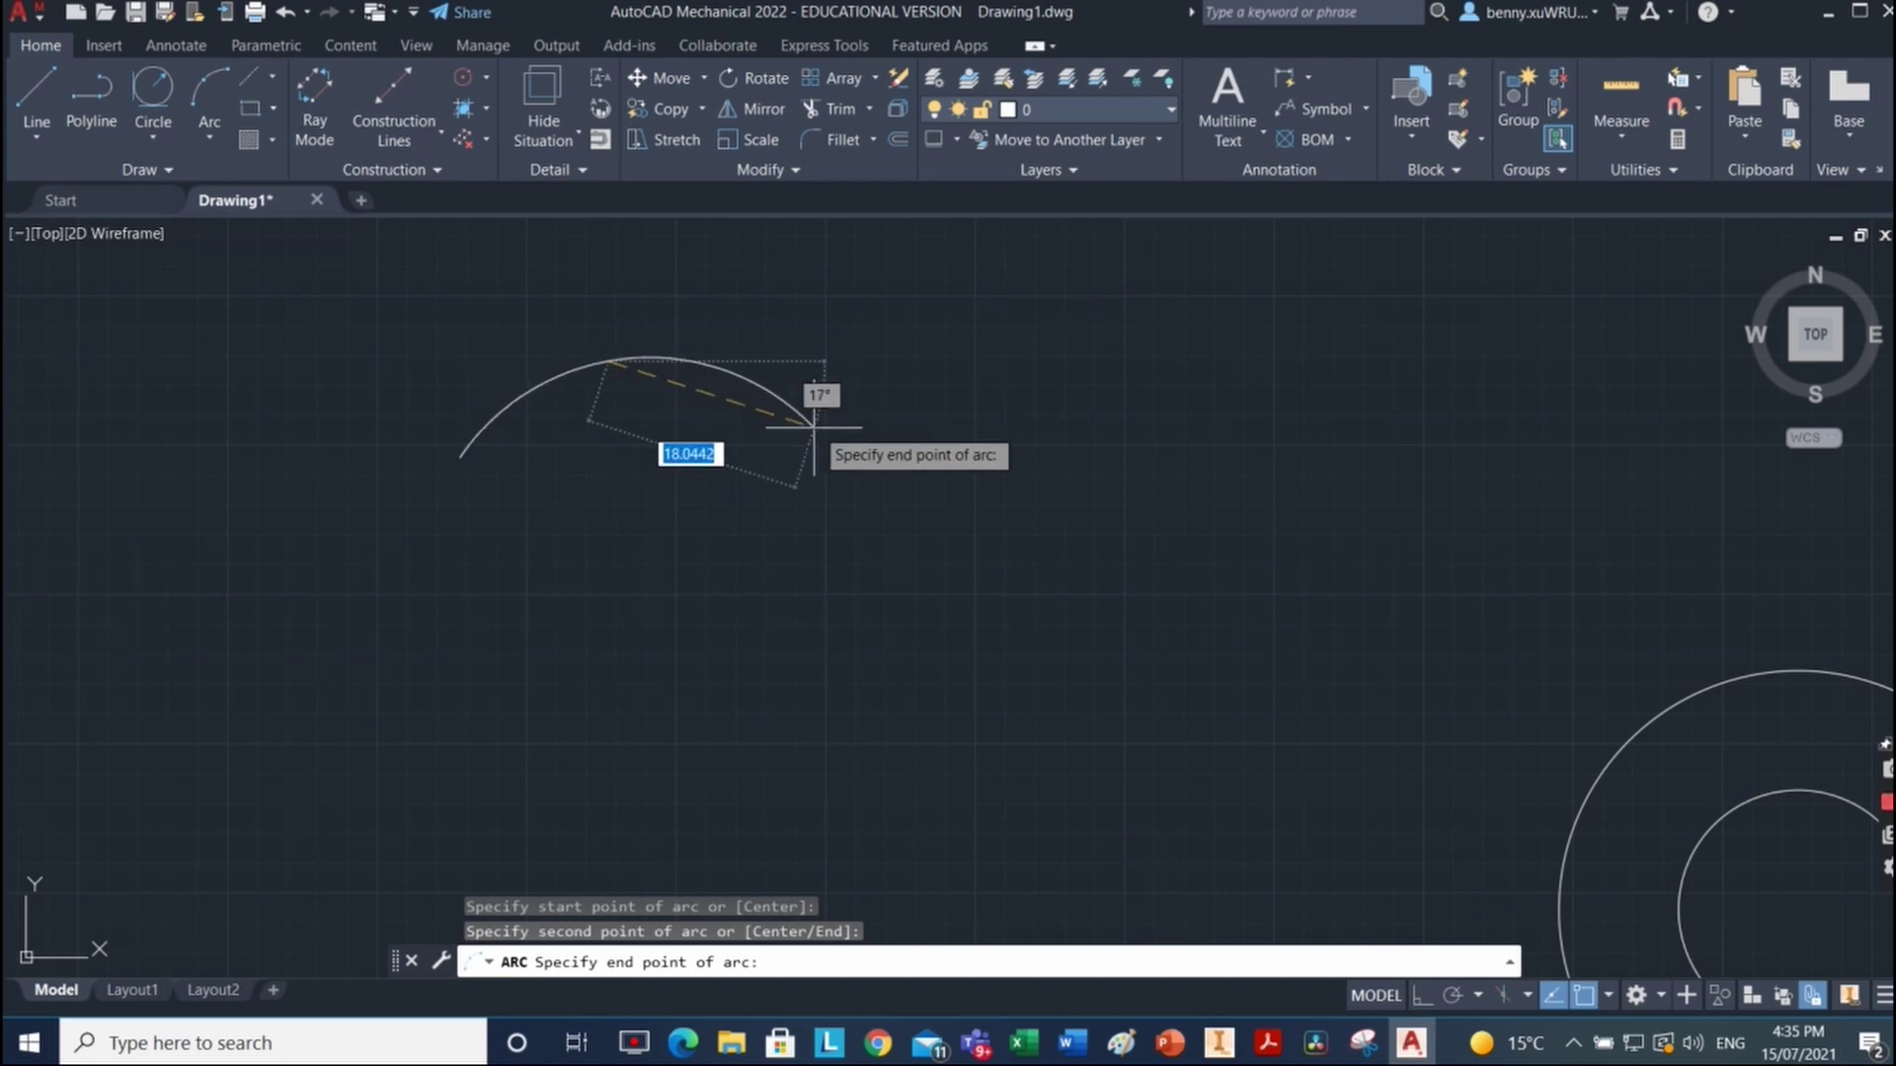
click(787, 508)
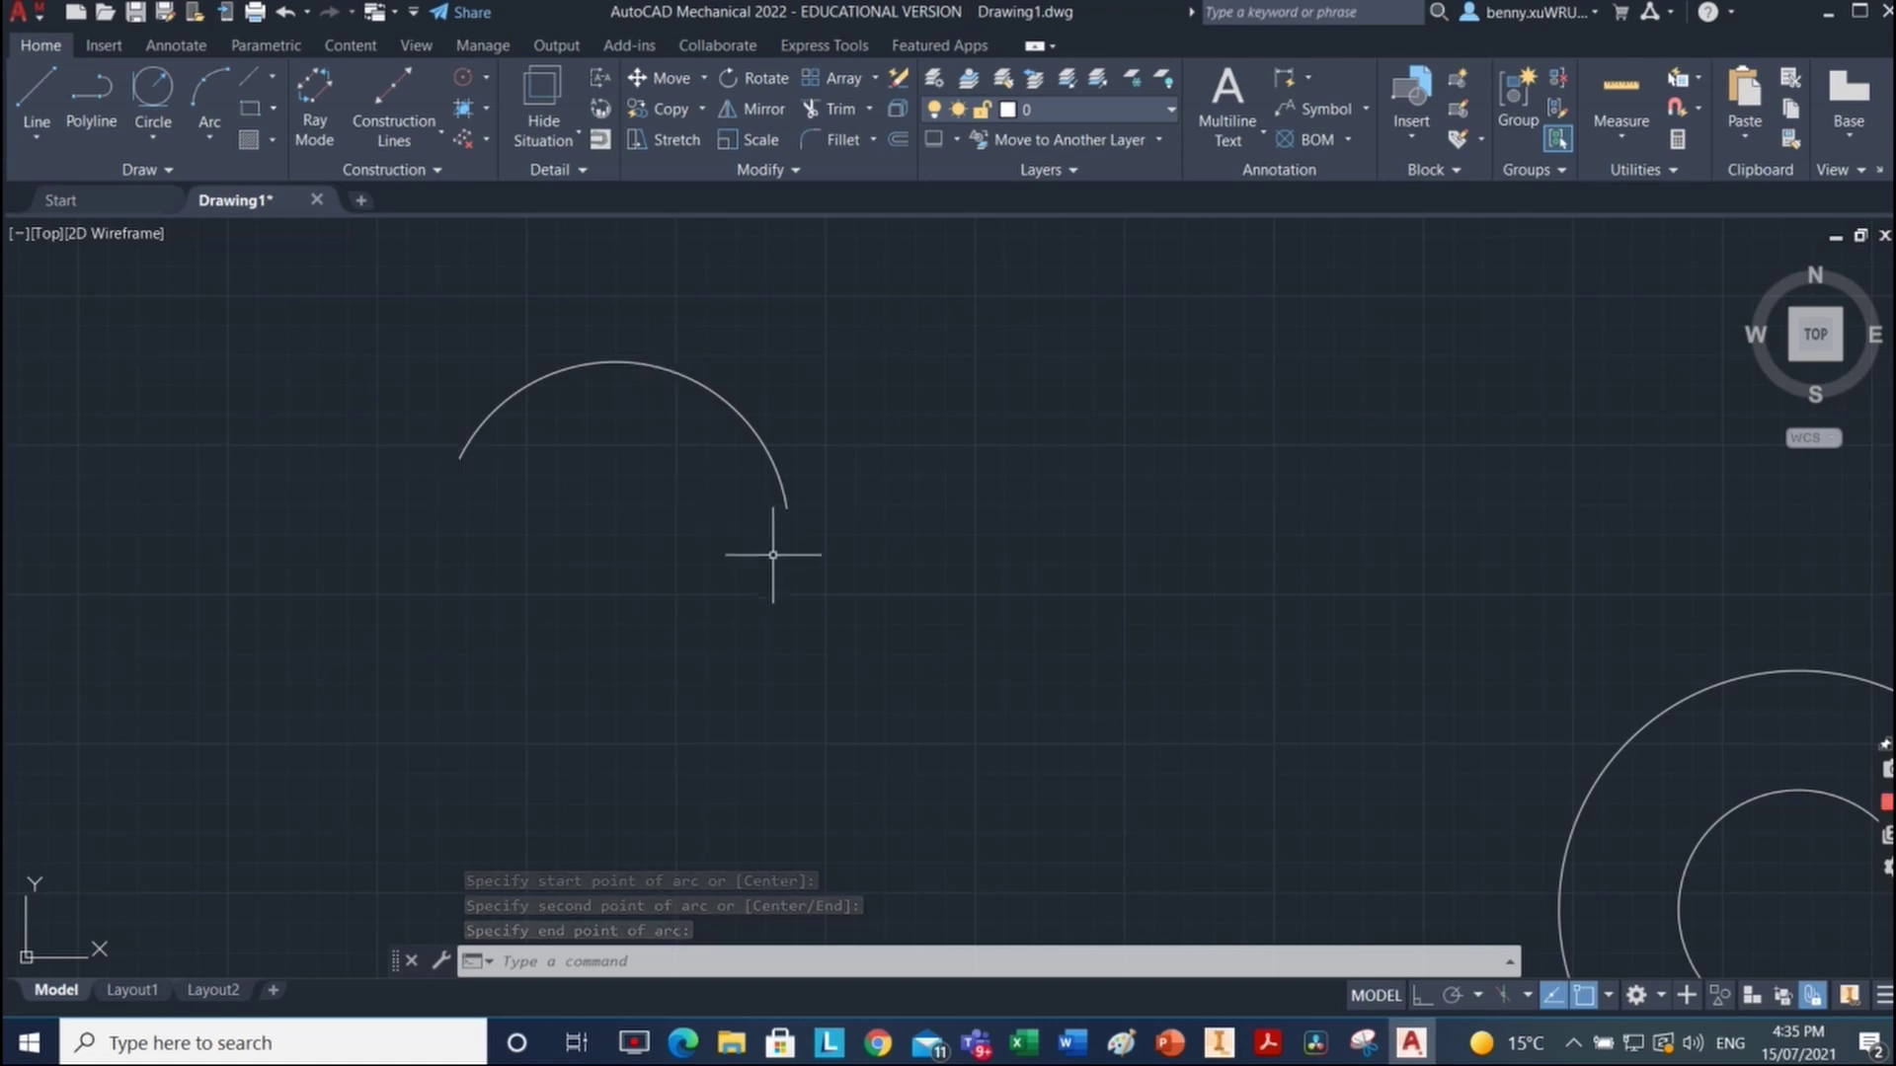
Step: Draw a second 3-Point arc that starts inside the first arc, crosses it and ends to its northwest
key(Return)
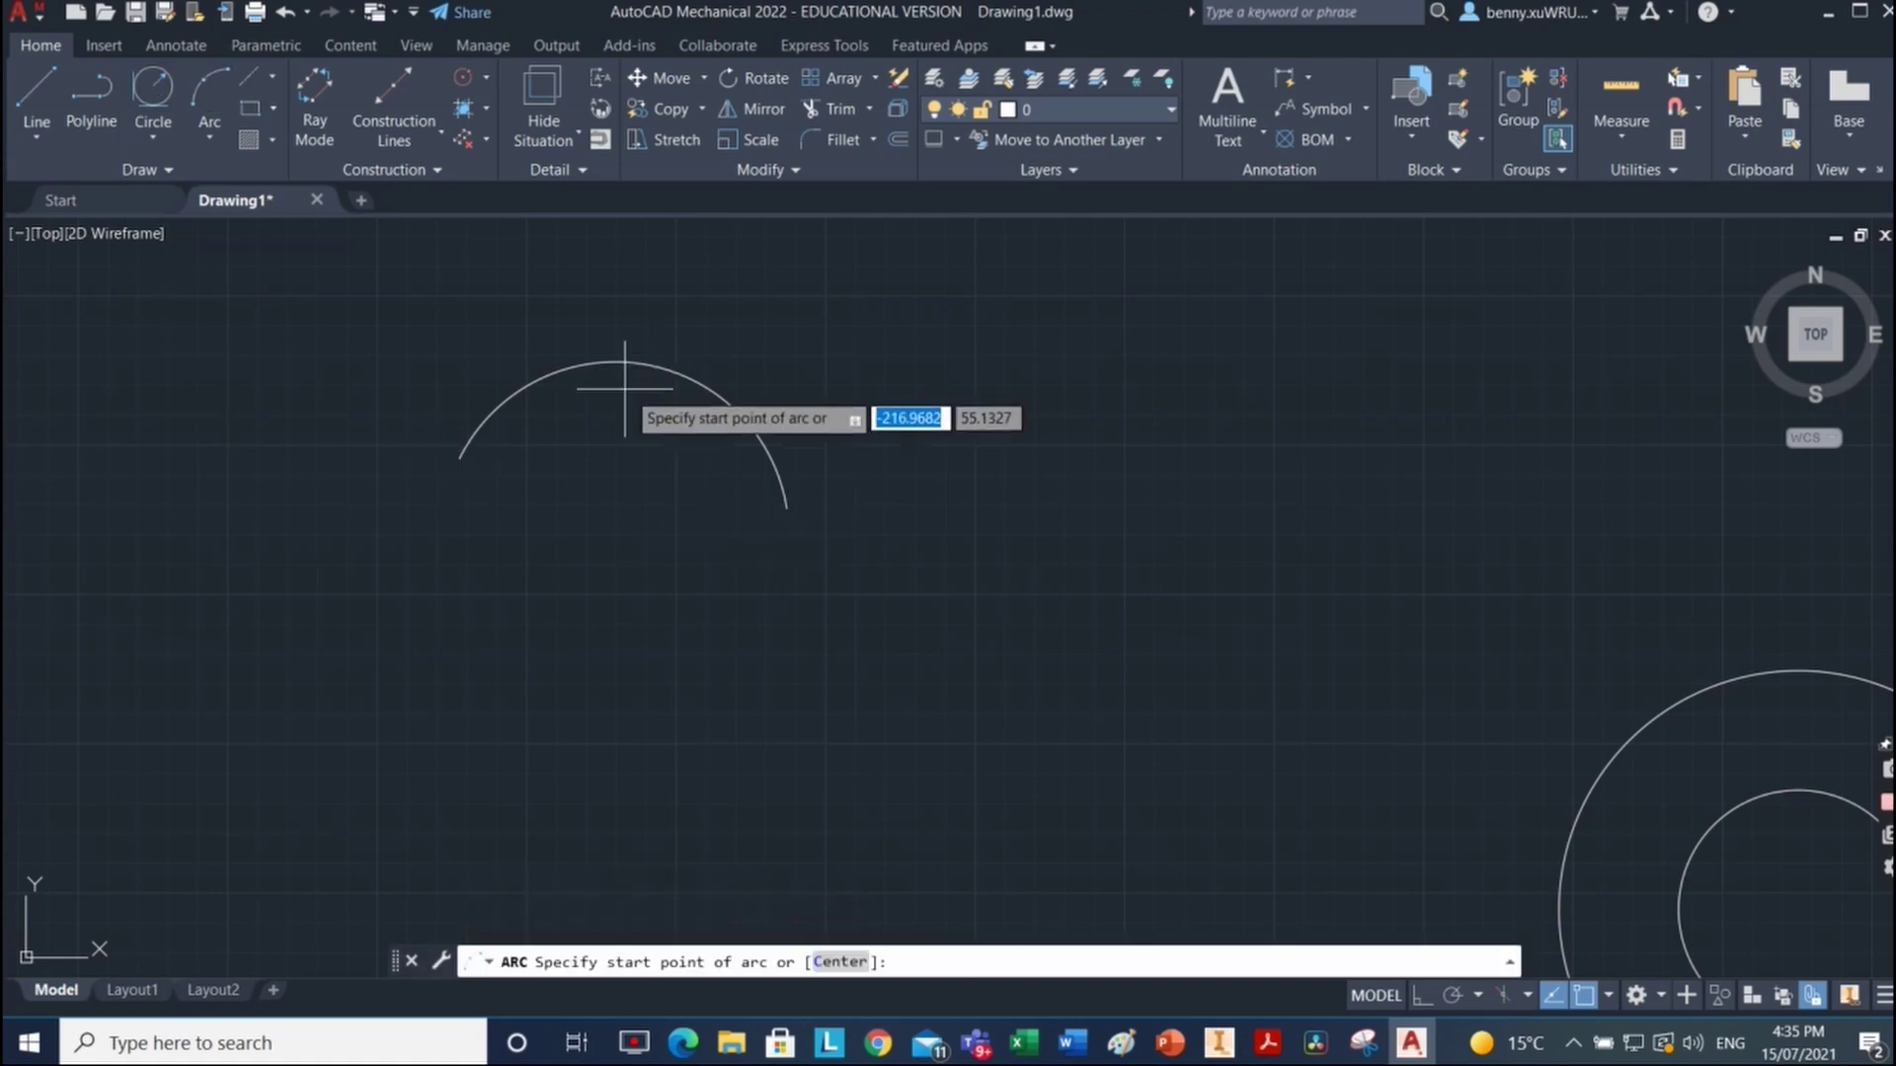
click(614, 405)
click(559, 306)
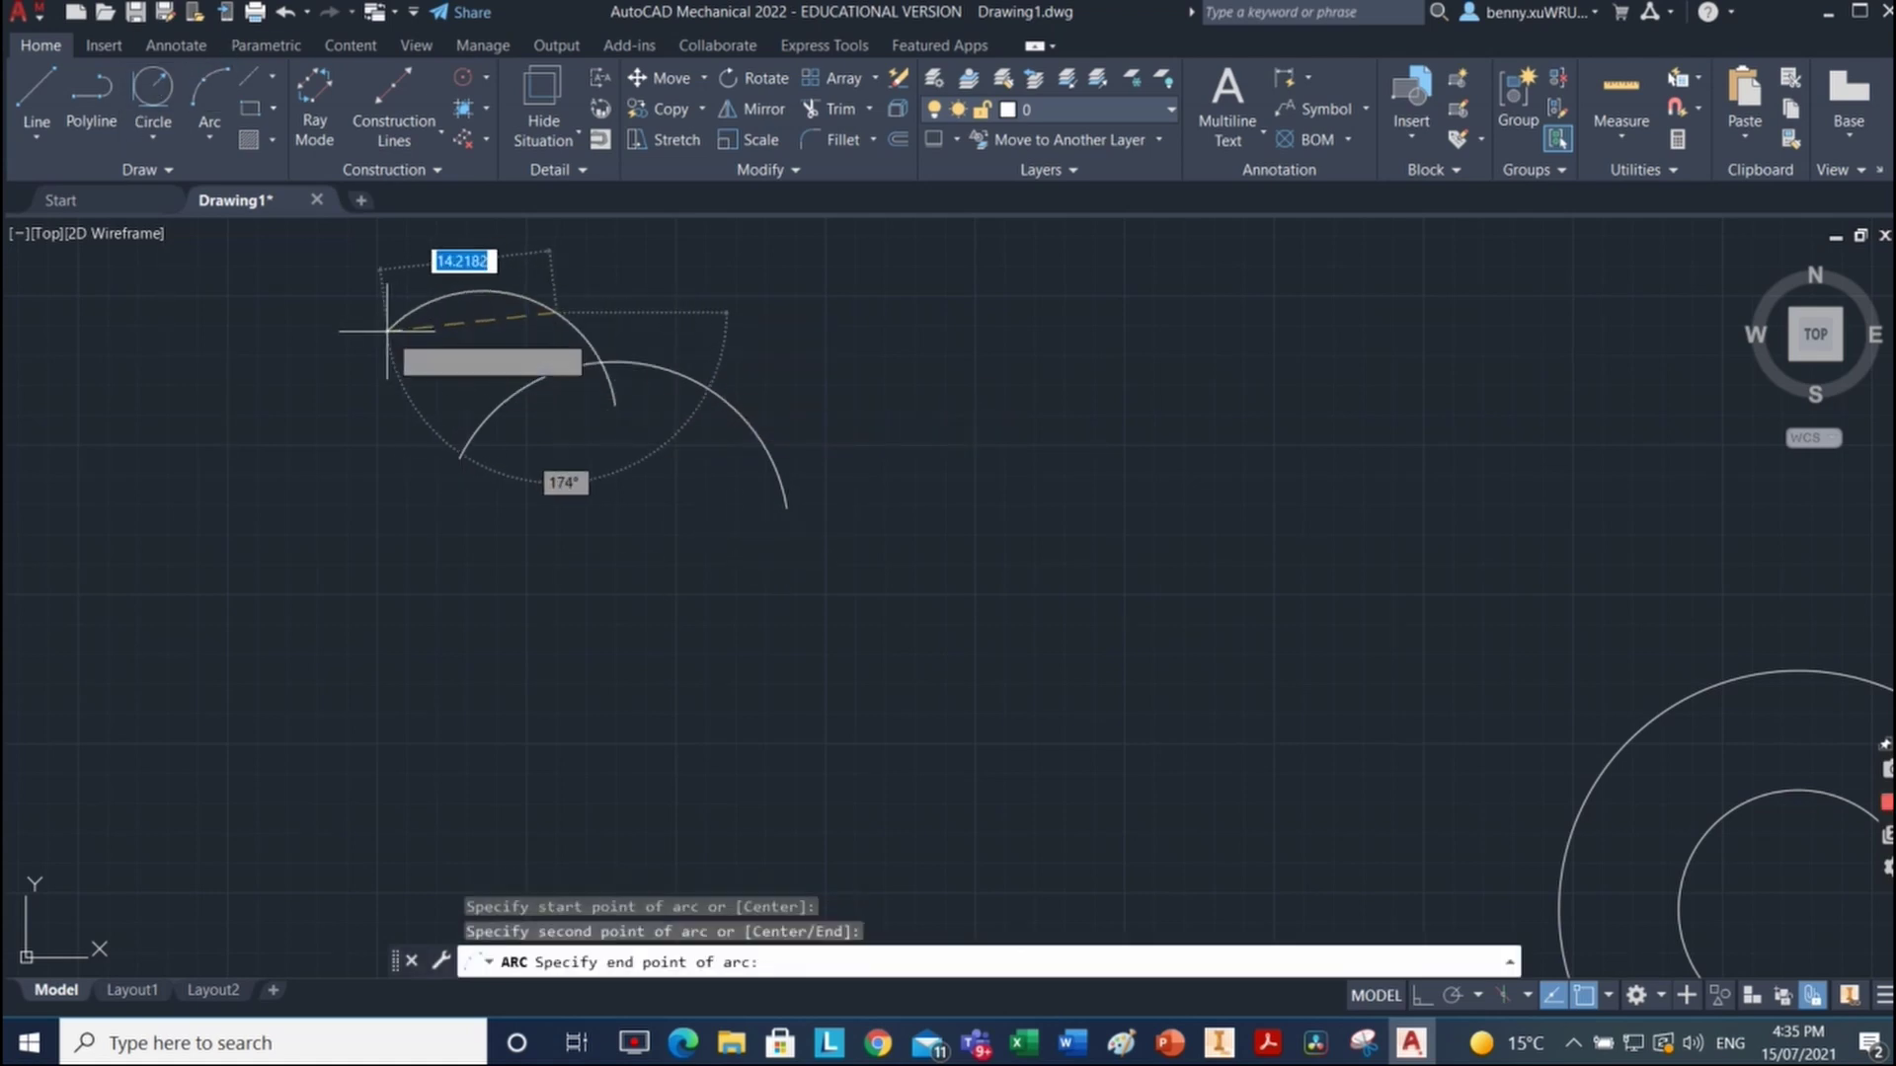
click(380, 339)
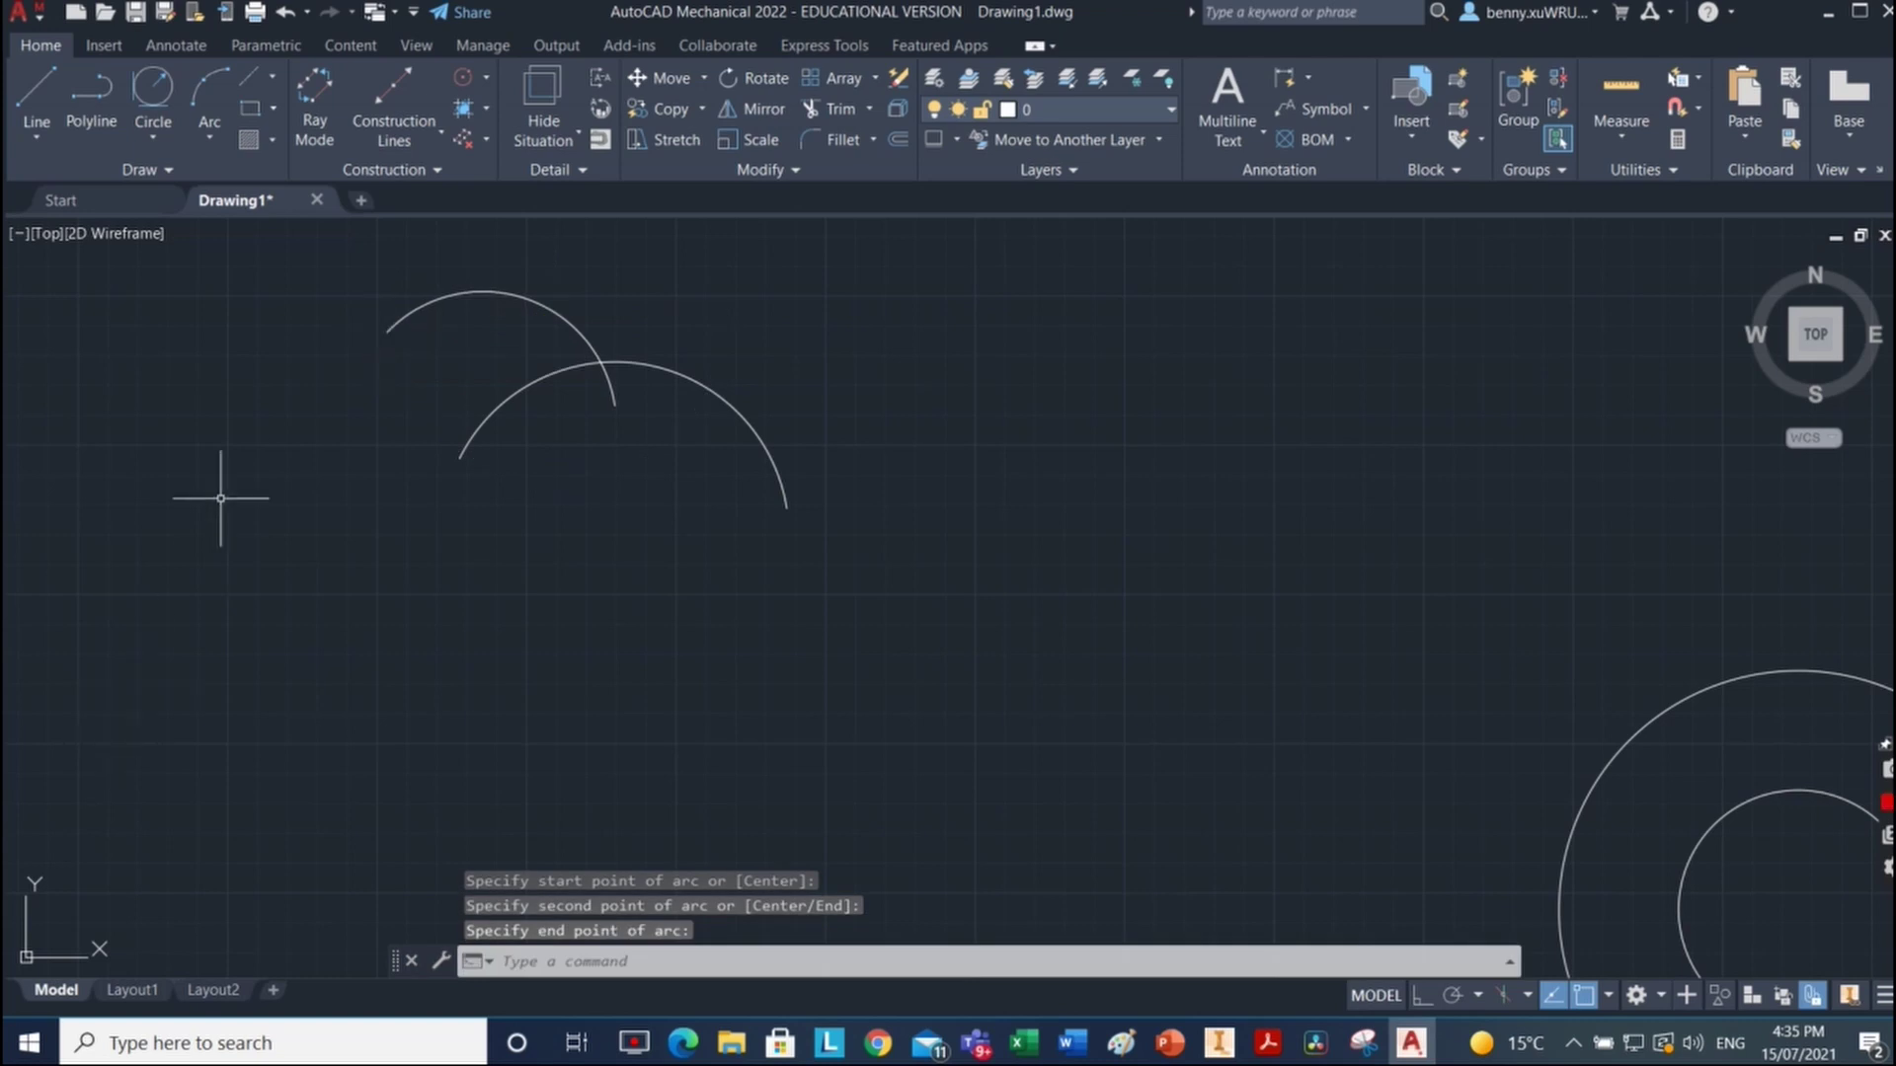
Step: Draw a Start, Center, End arc east of the two 3-Point arcs, sweeping a quarter circle down from a start point west of its center
click(209, 138)
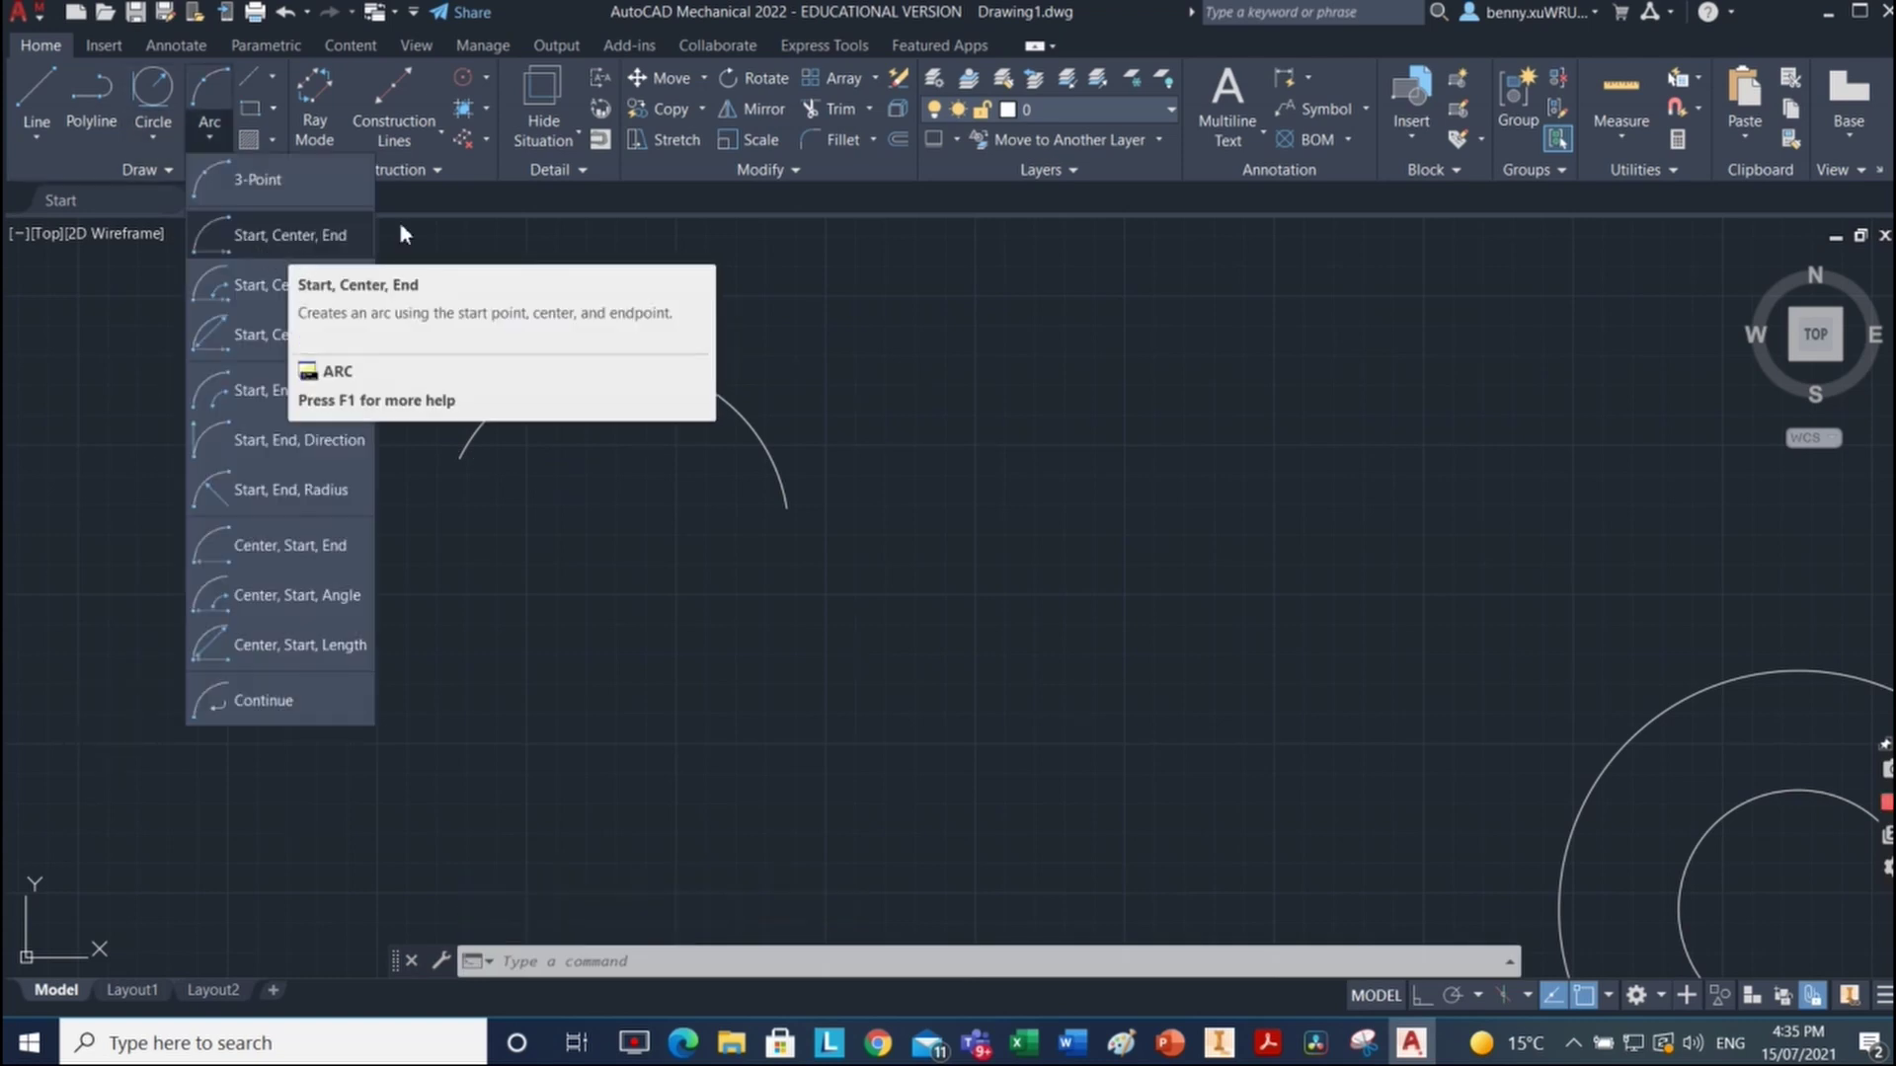
click(331, 244)
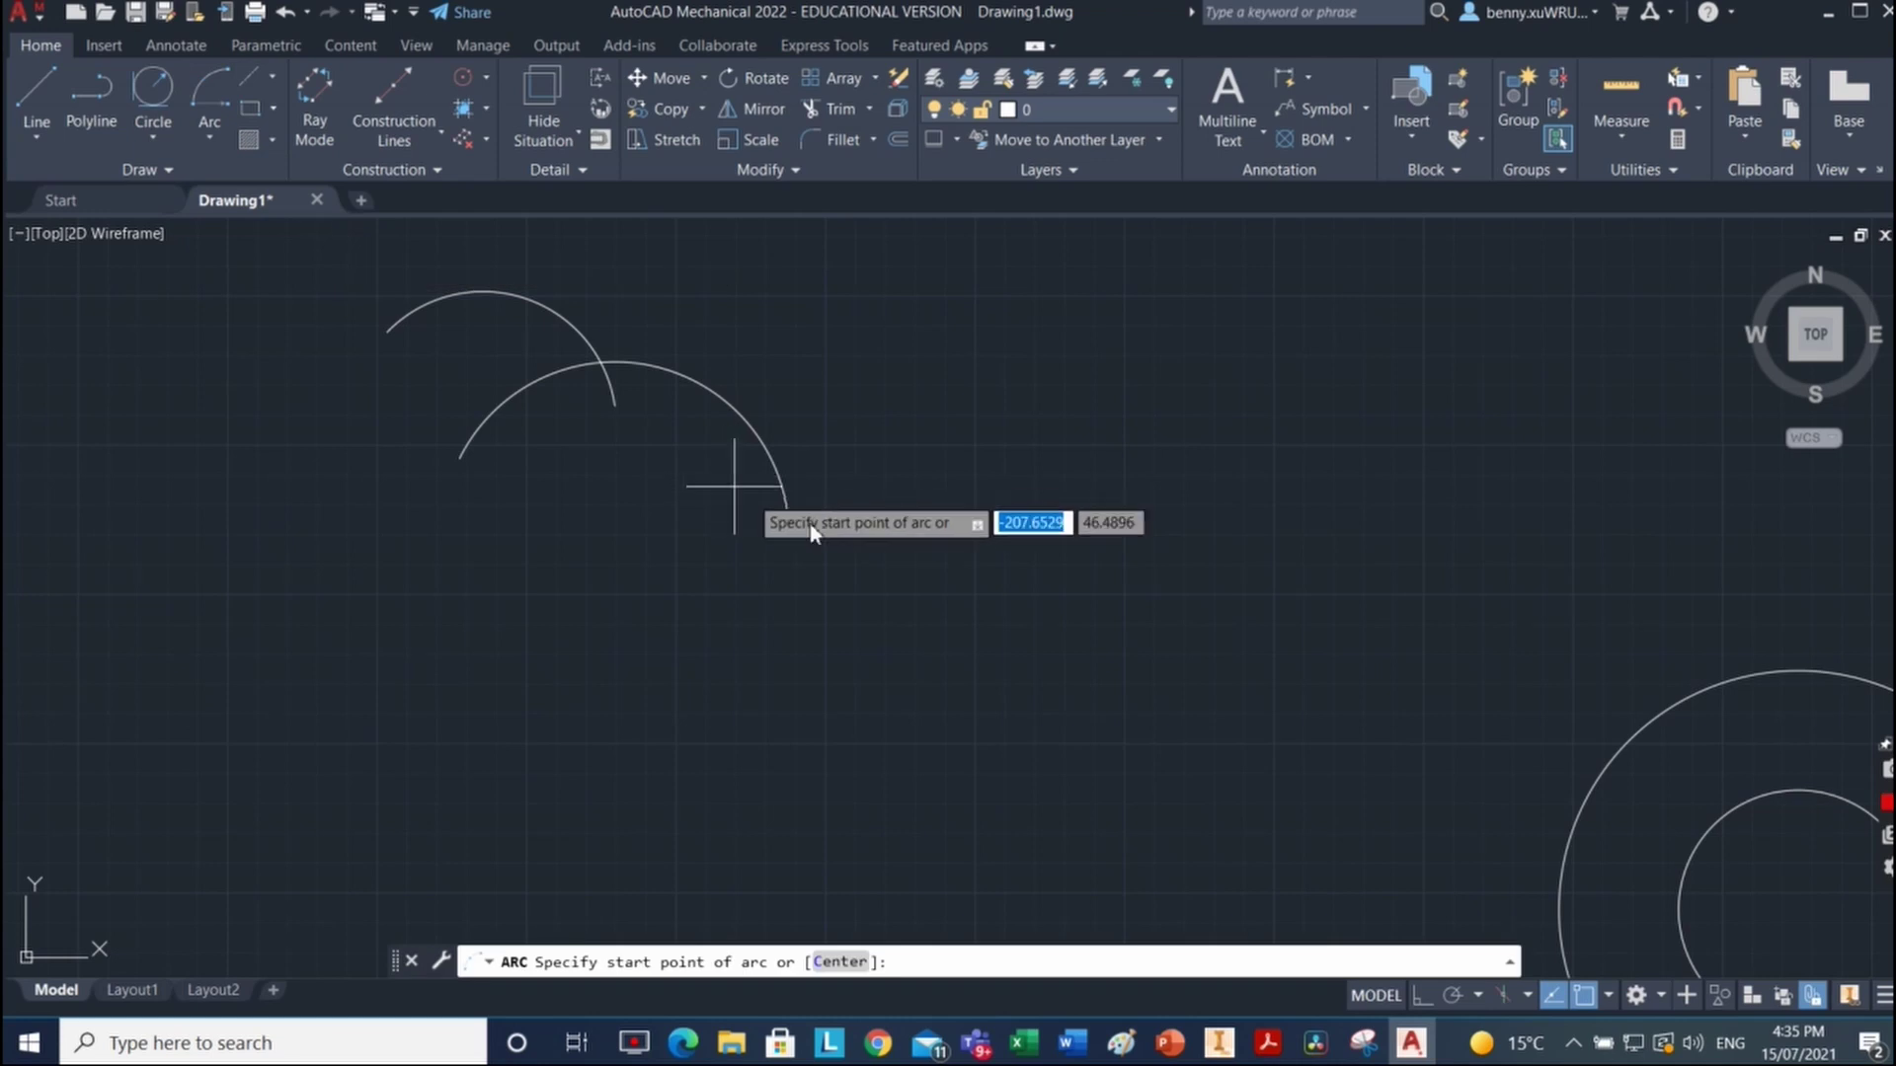
click(907, 507)
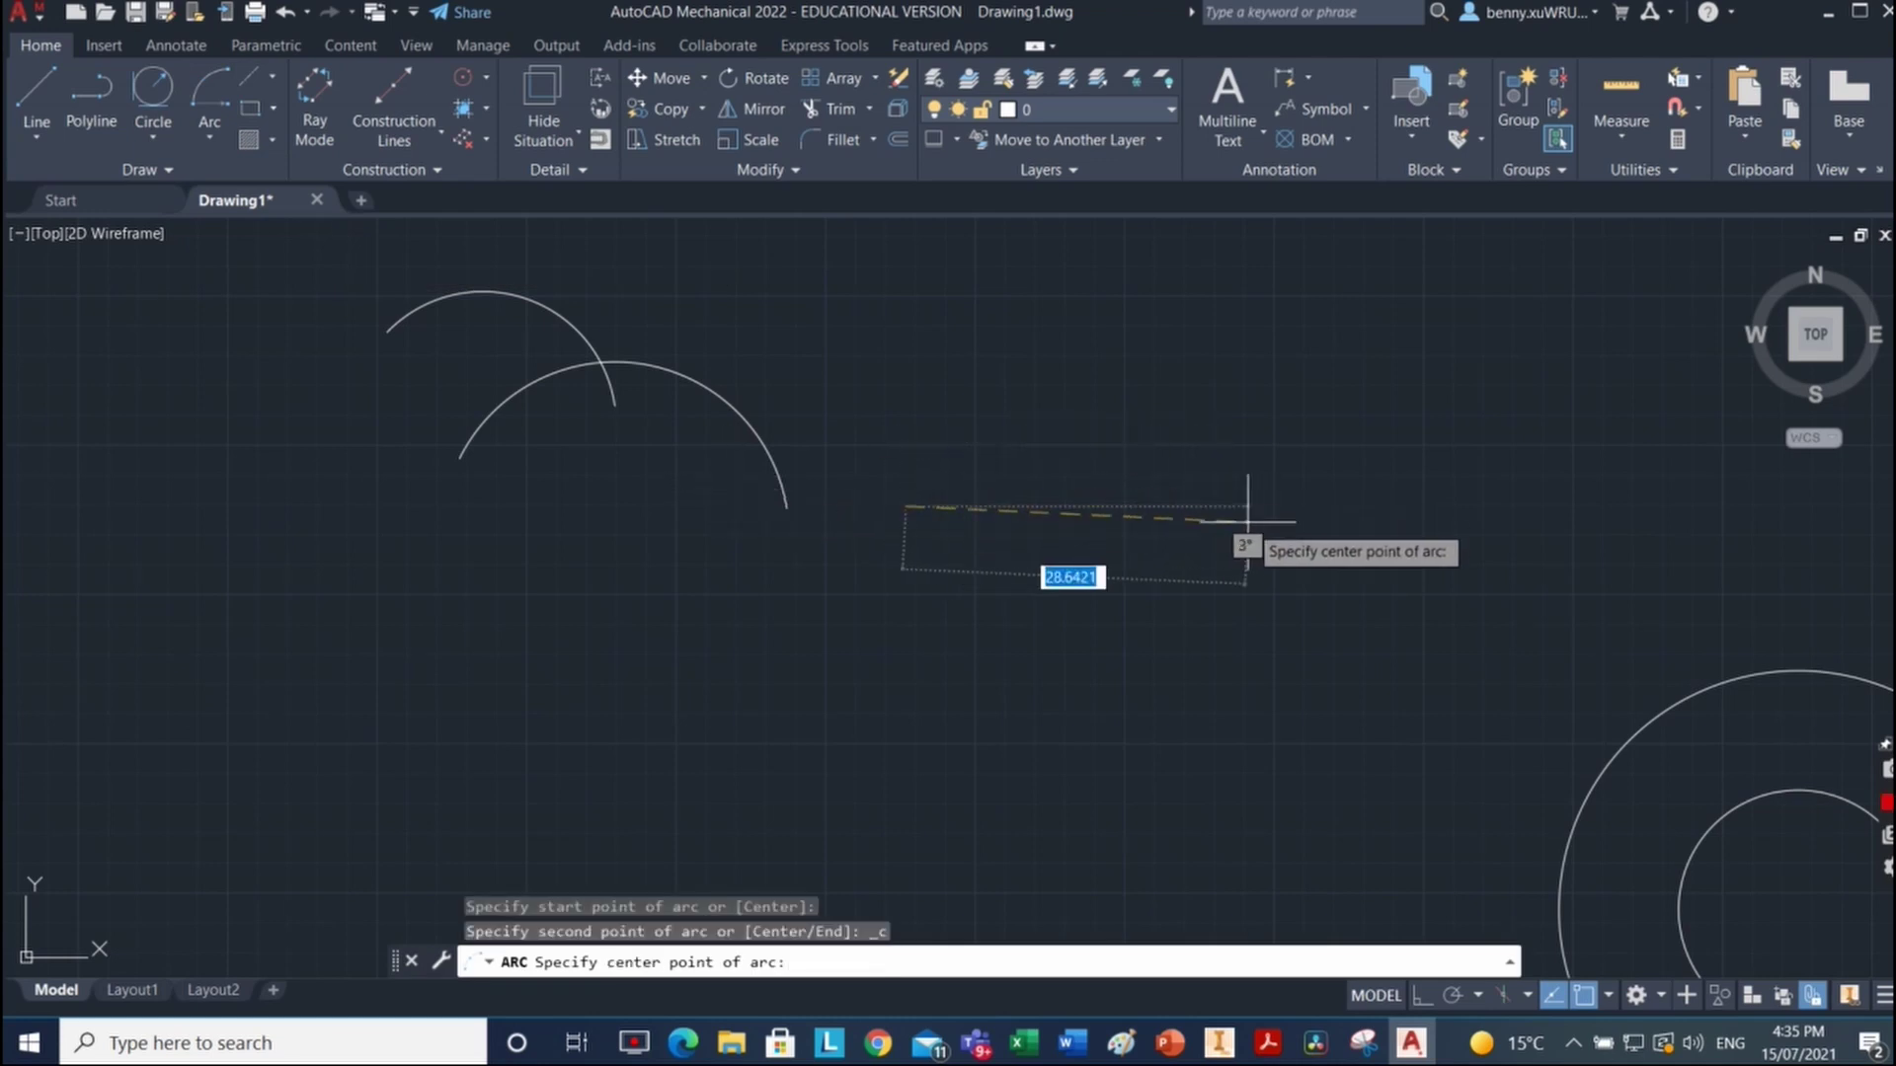
click(1061, 506)
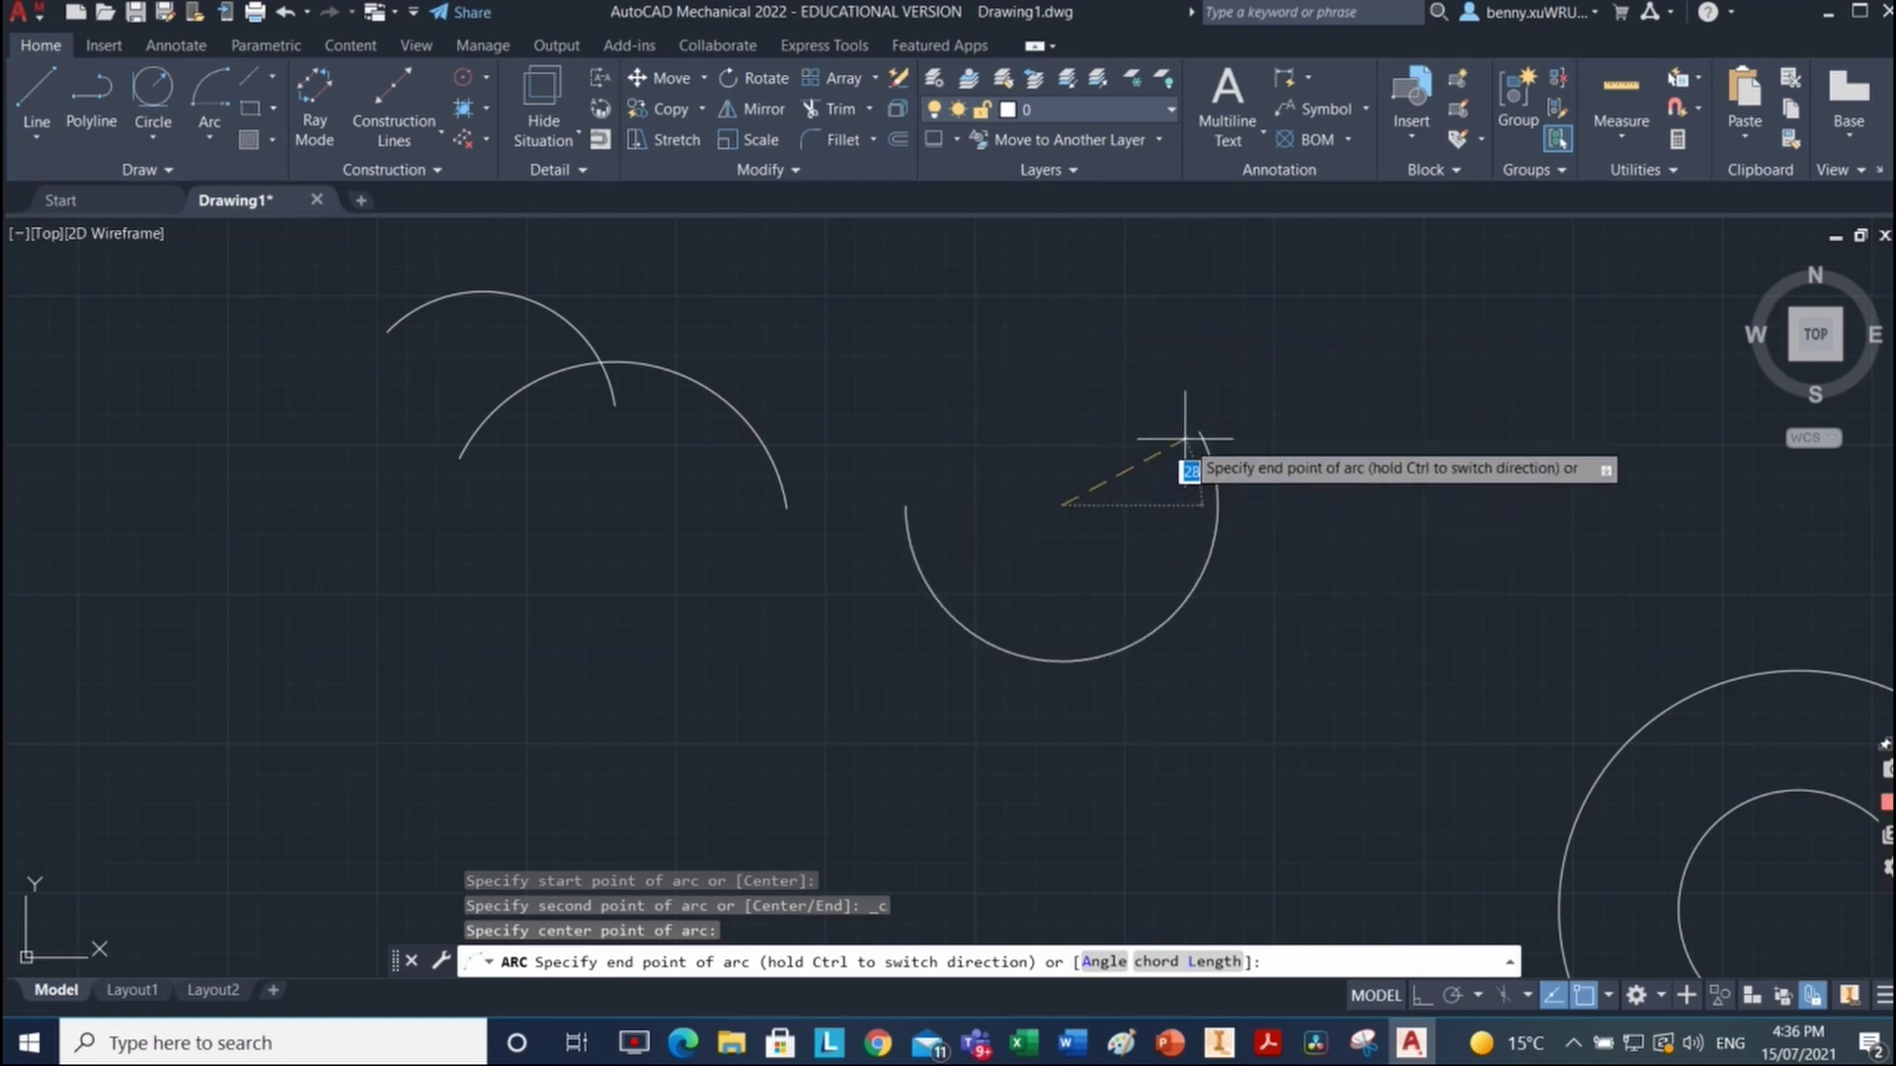
click(1065, 628)
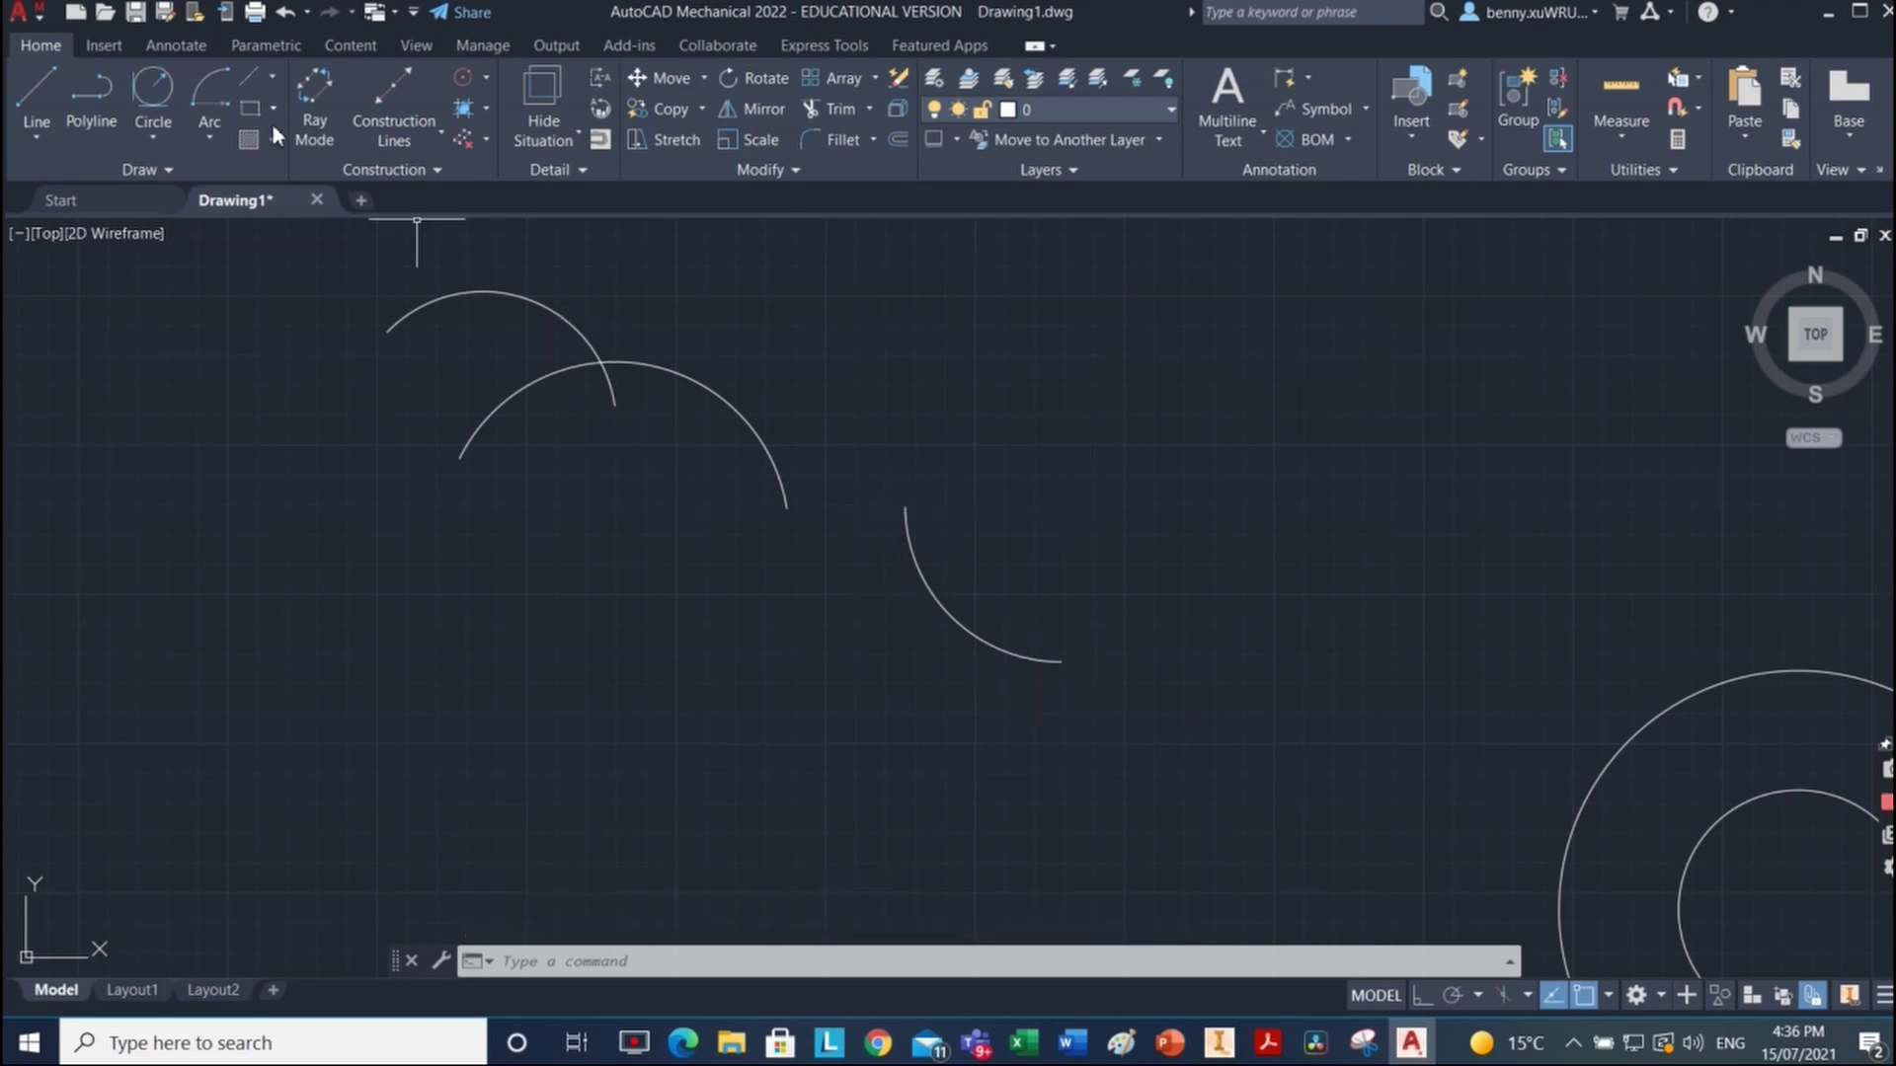
Step: Draw a Start, Center, Angle arc with an included angle of 55 degrees just east of the quarter-circle arc
click(211, 136)
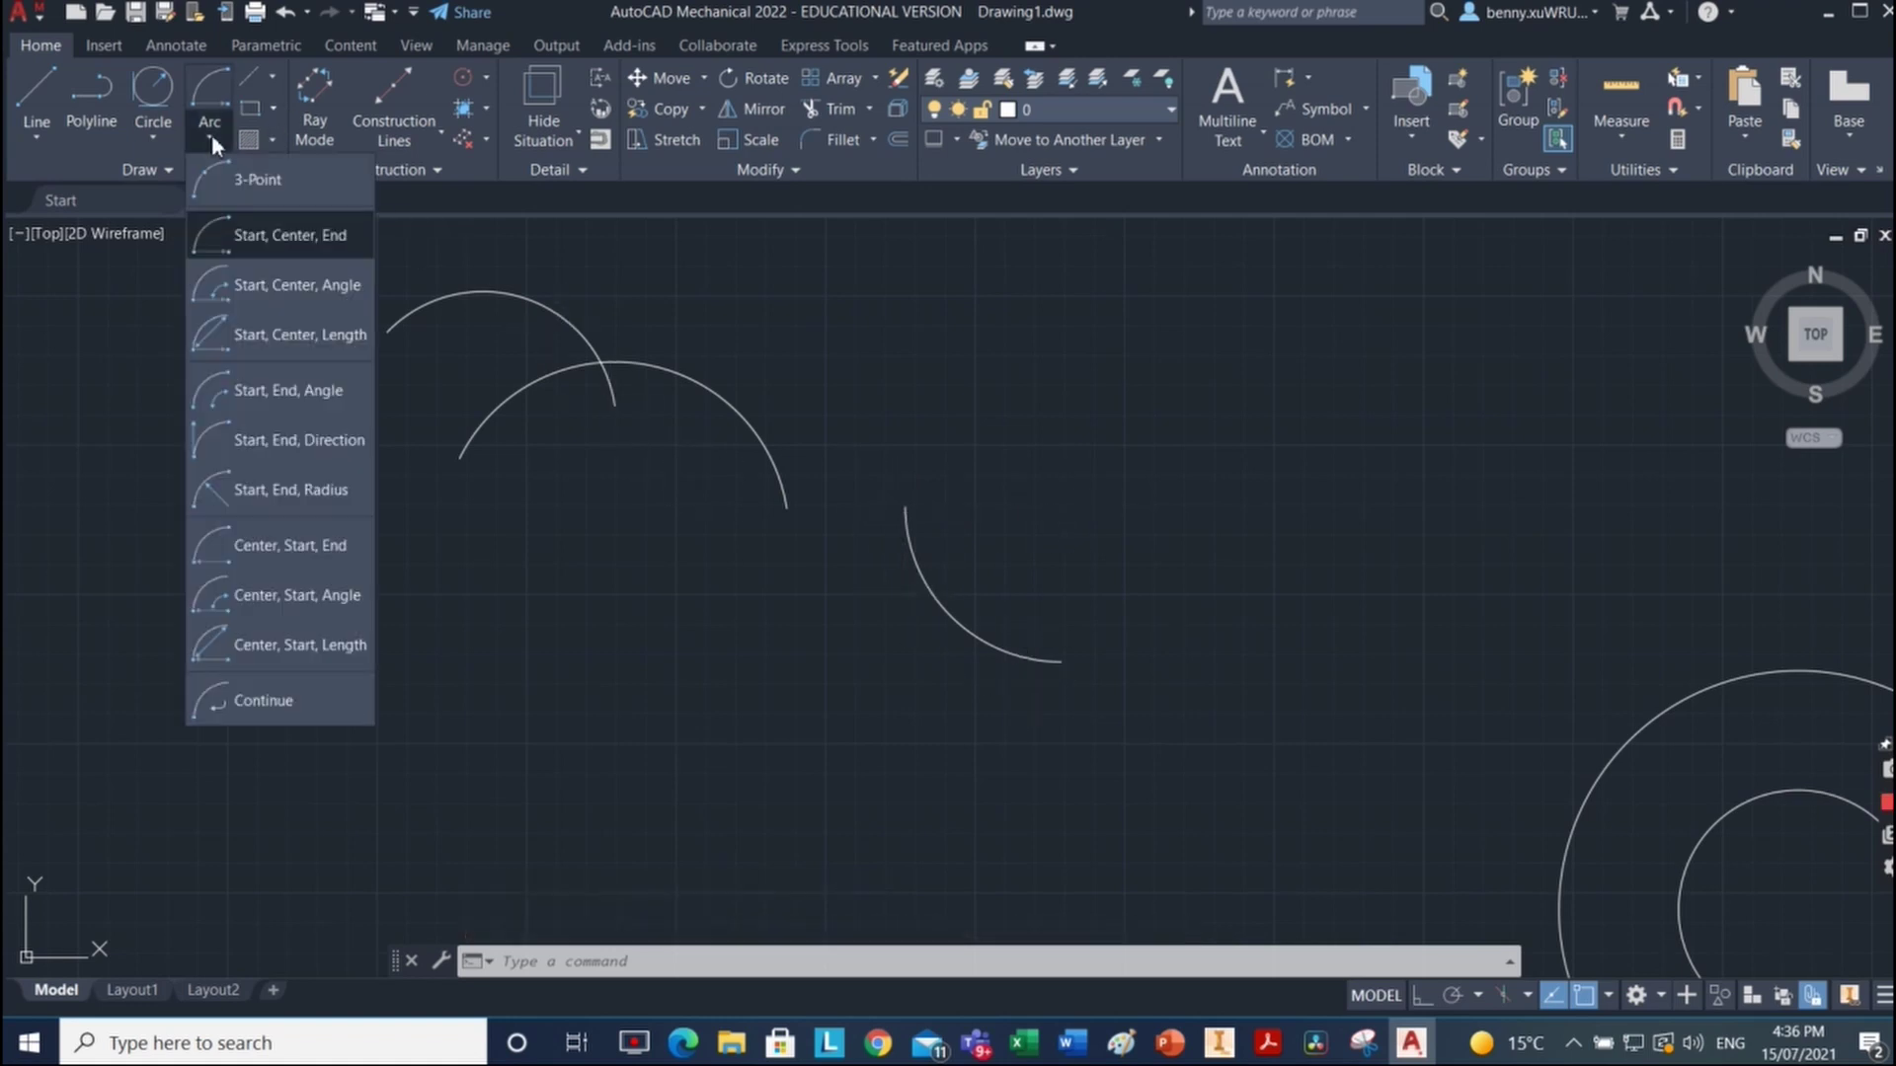
click(291, 304)
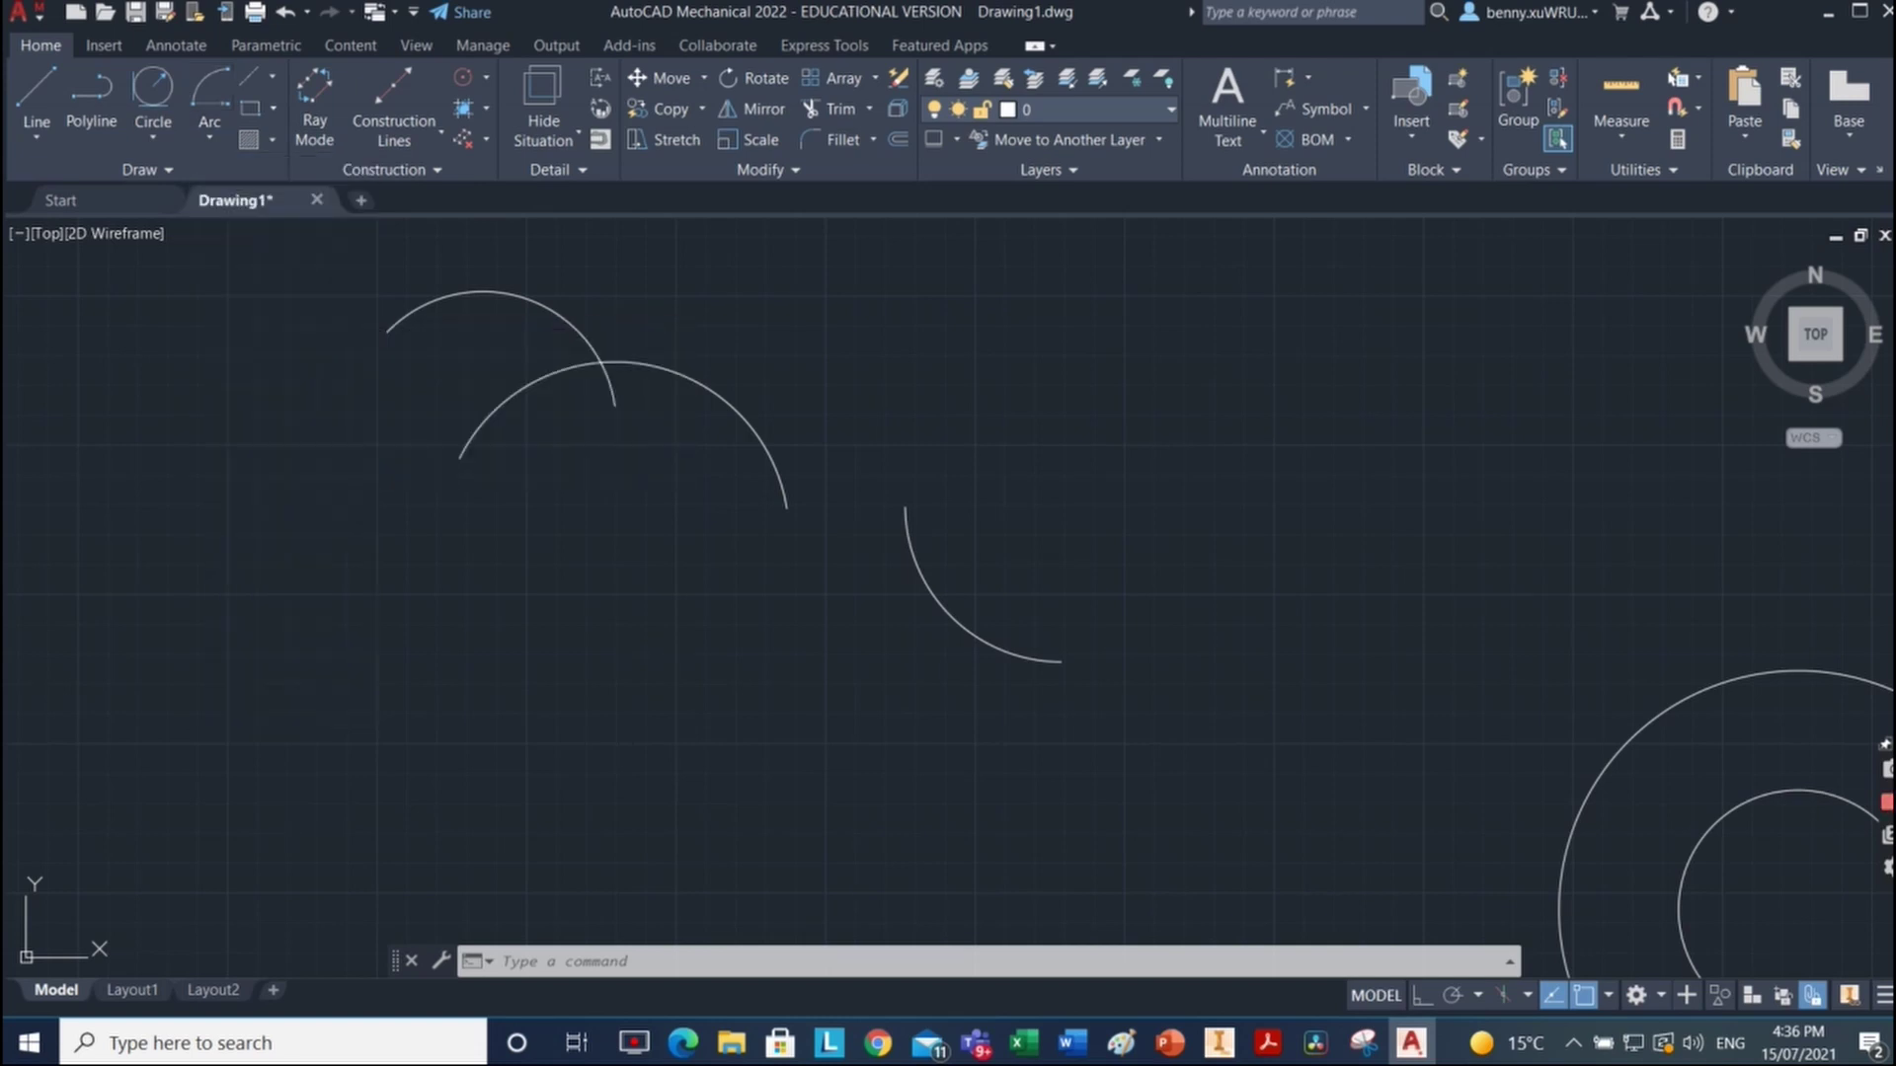
click(1098, 526)
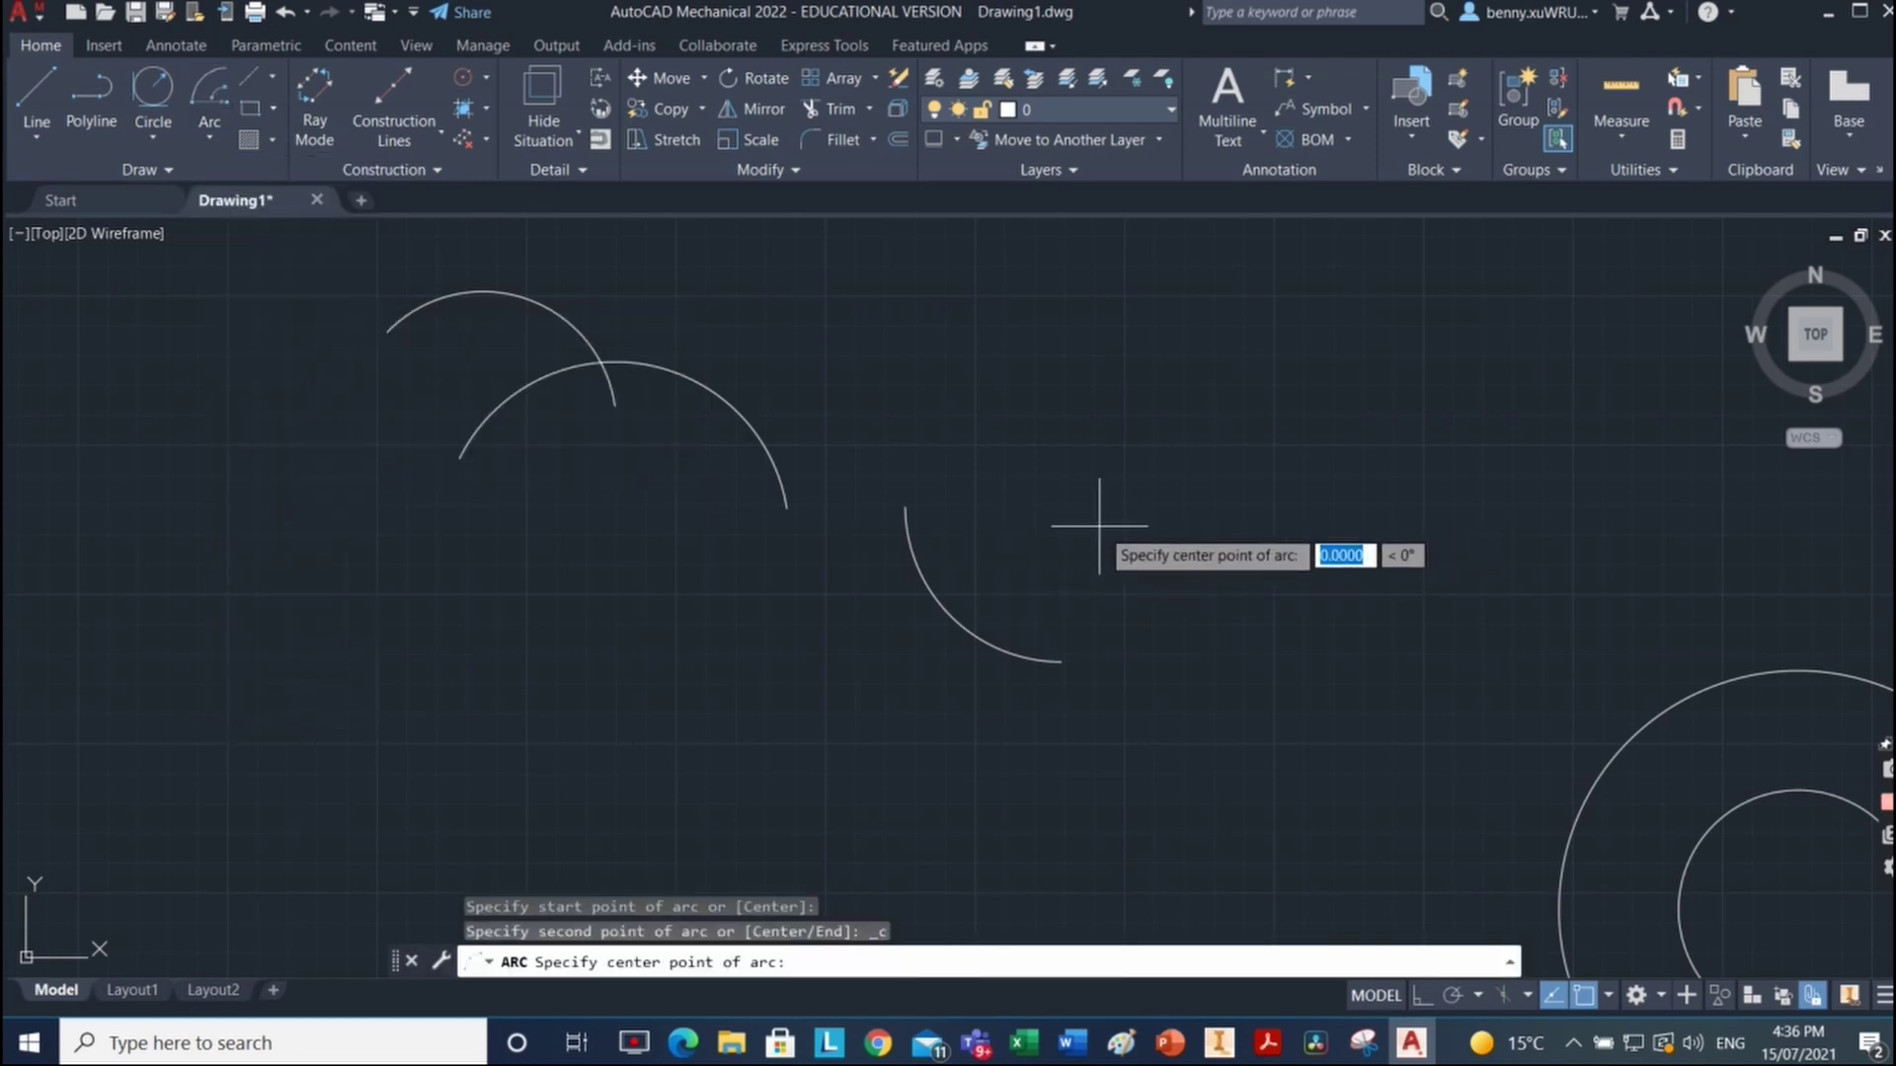
click(1194, 416)
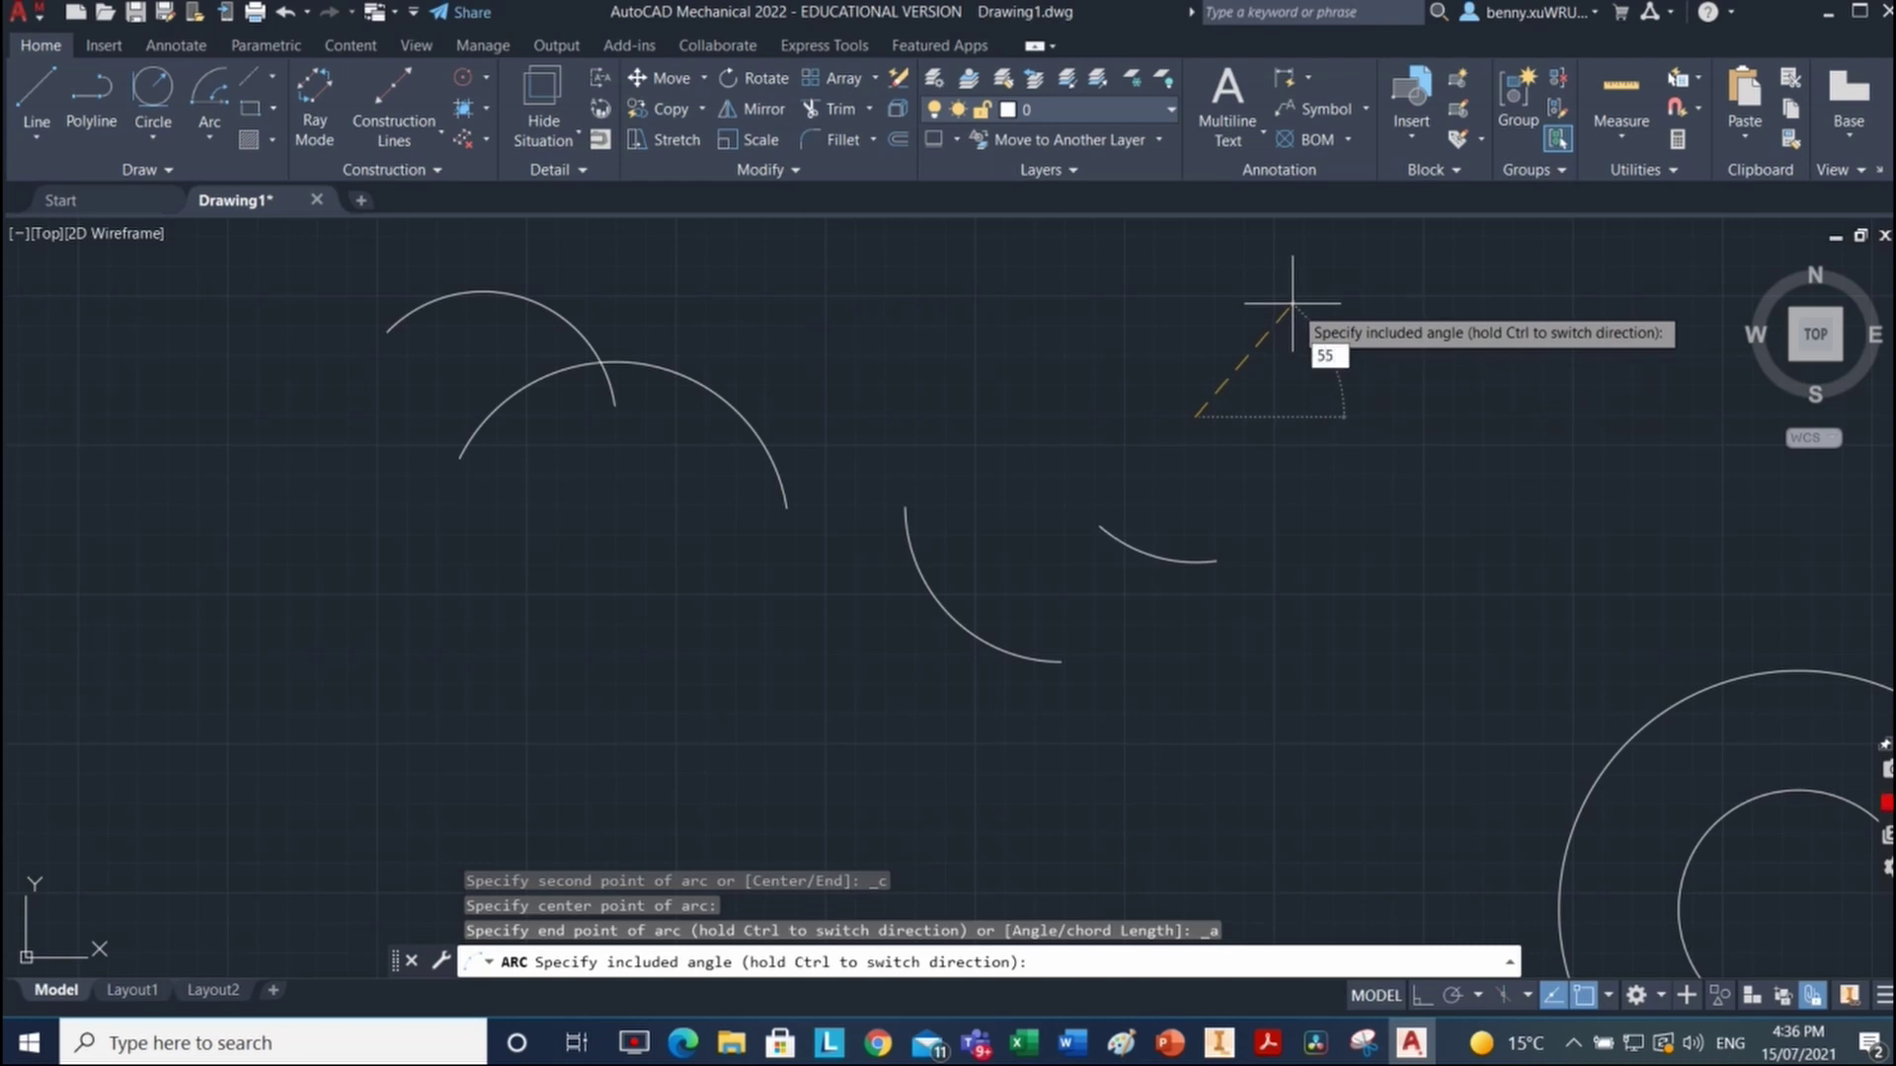
key(Return)
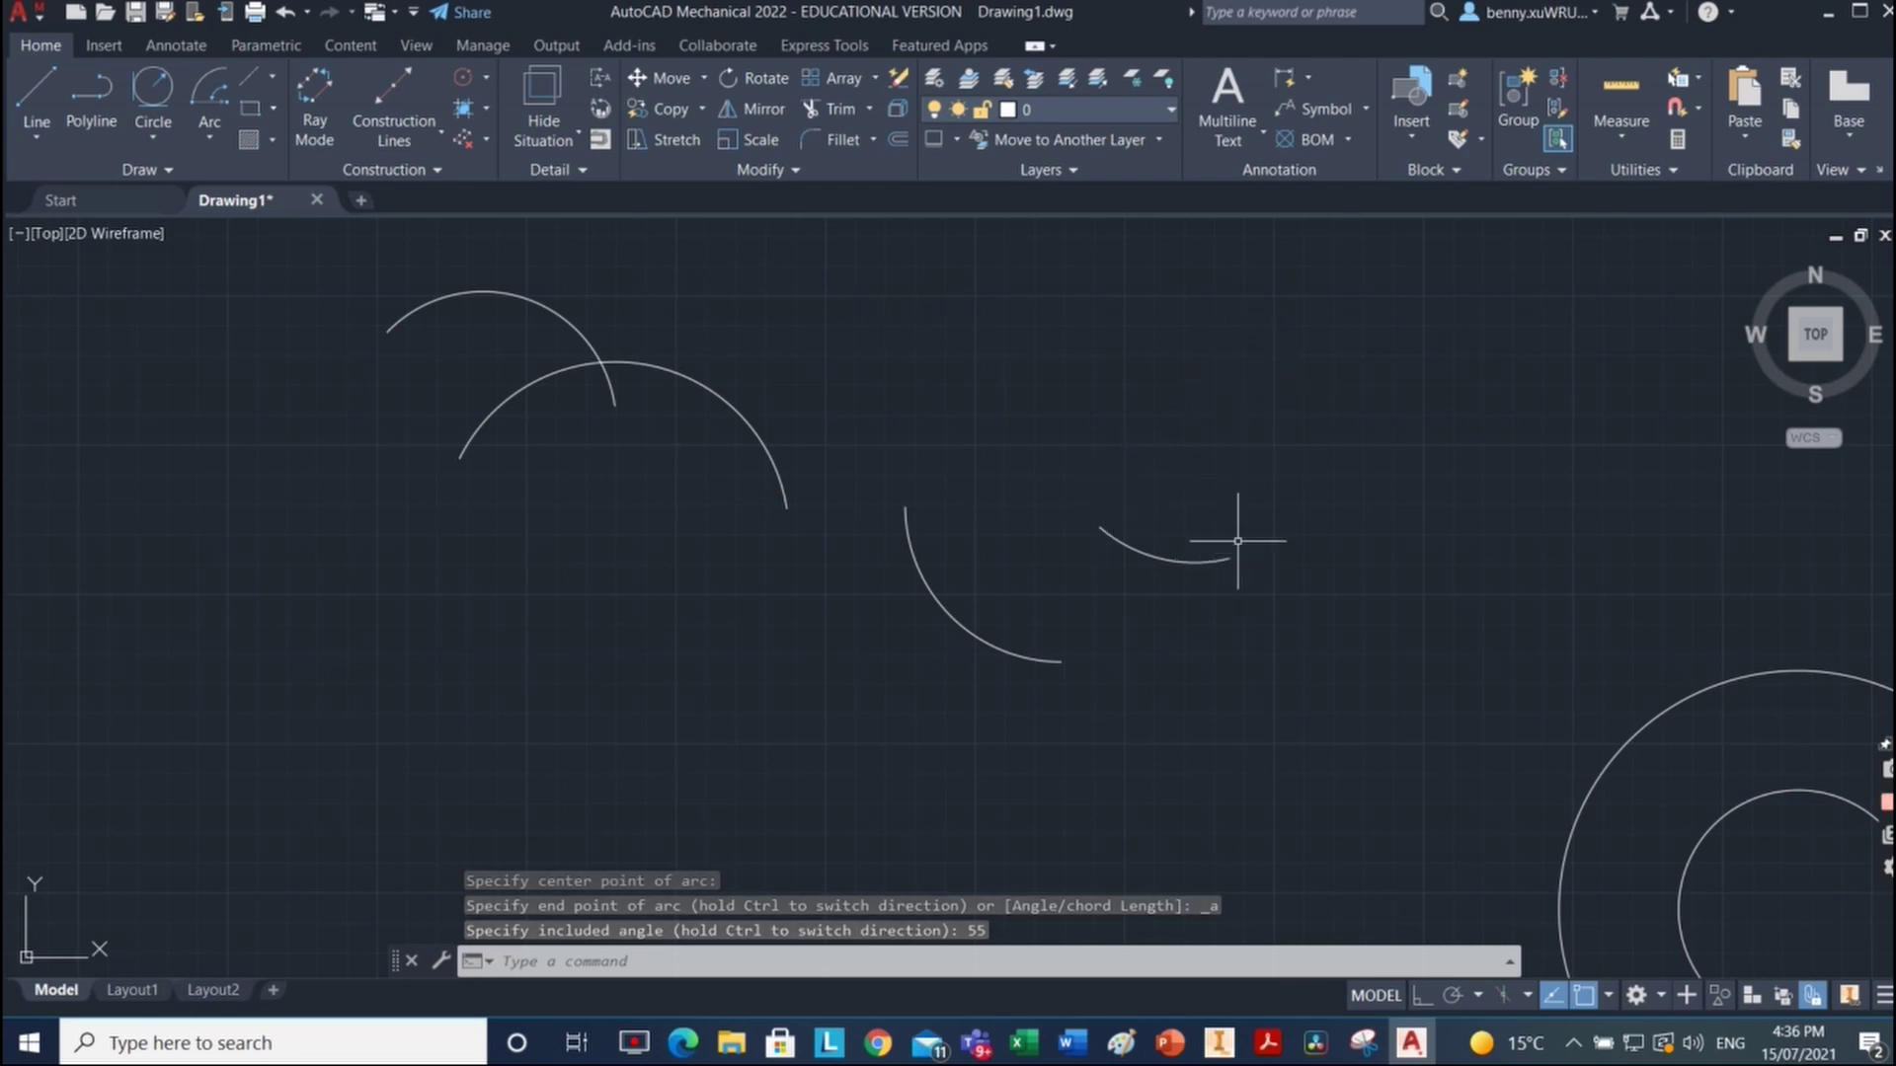
Step: Draw a Start, End, Direction arc below the two 3-Point arcs, with level endpoints and the curve bulging downward
click(207, 140)
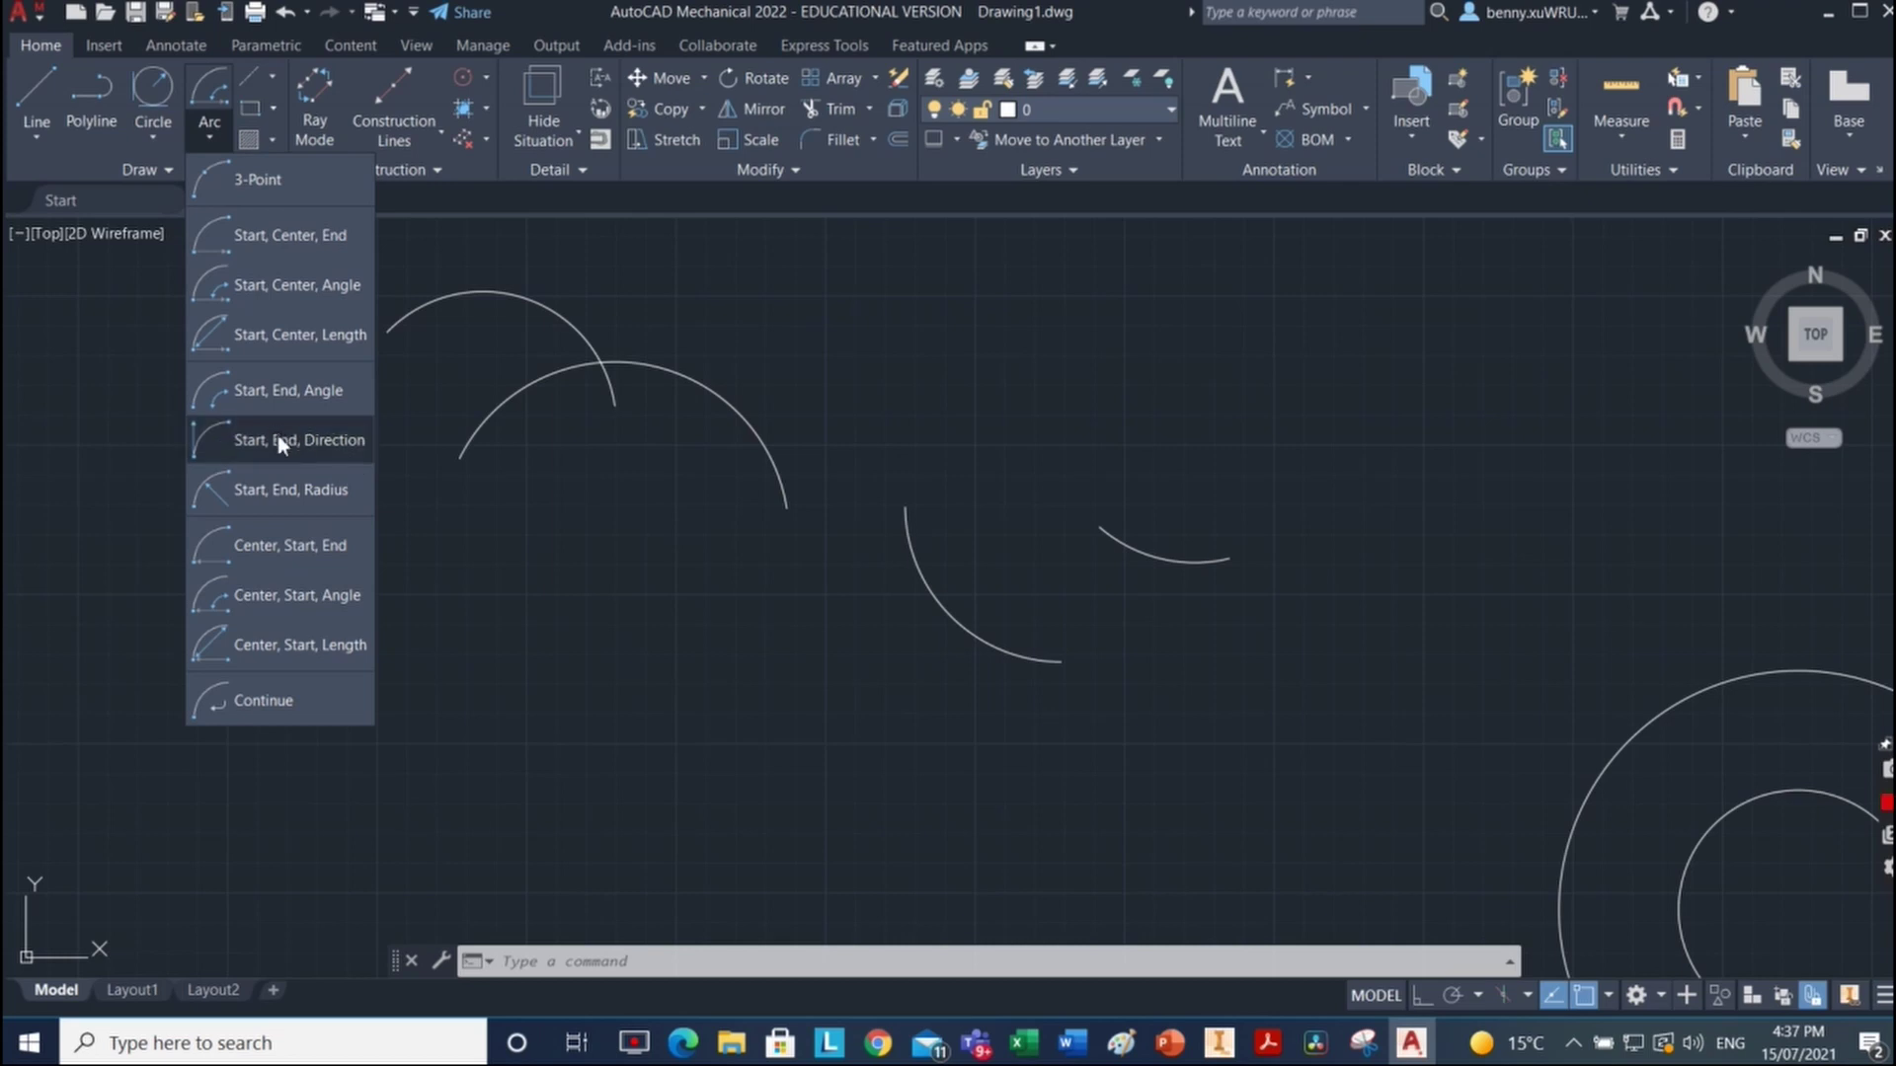
click(273, 441)
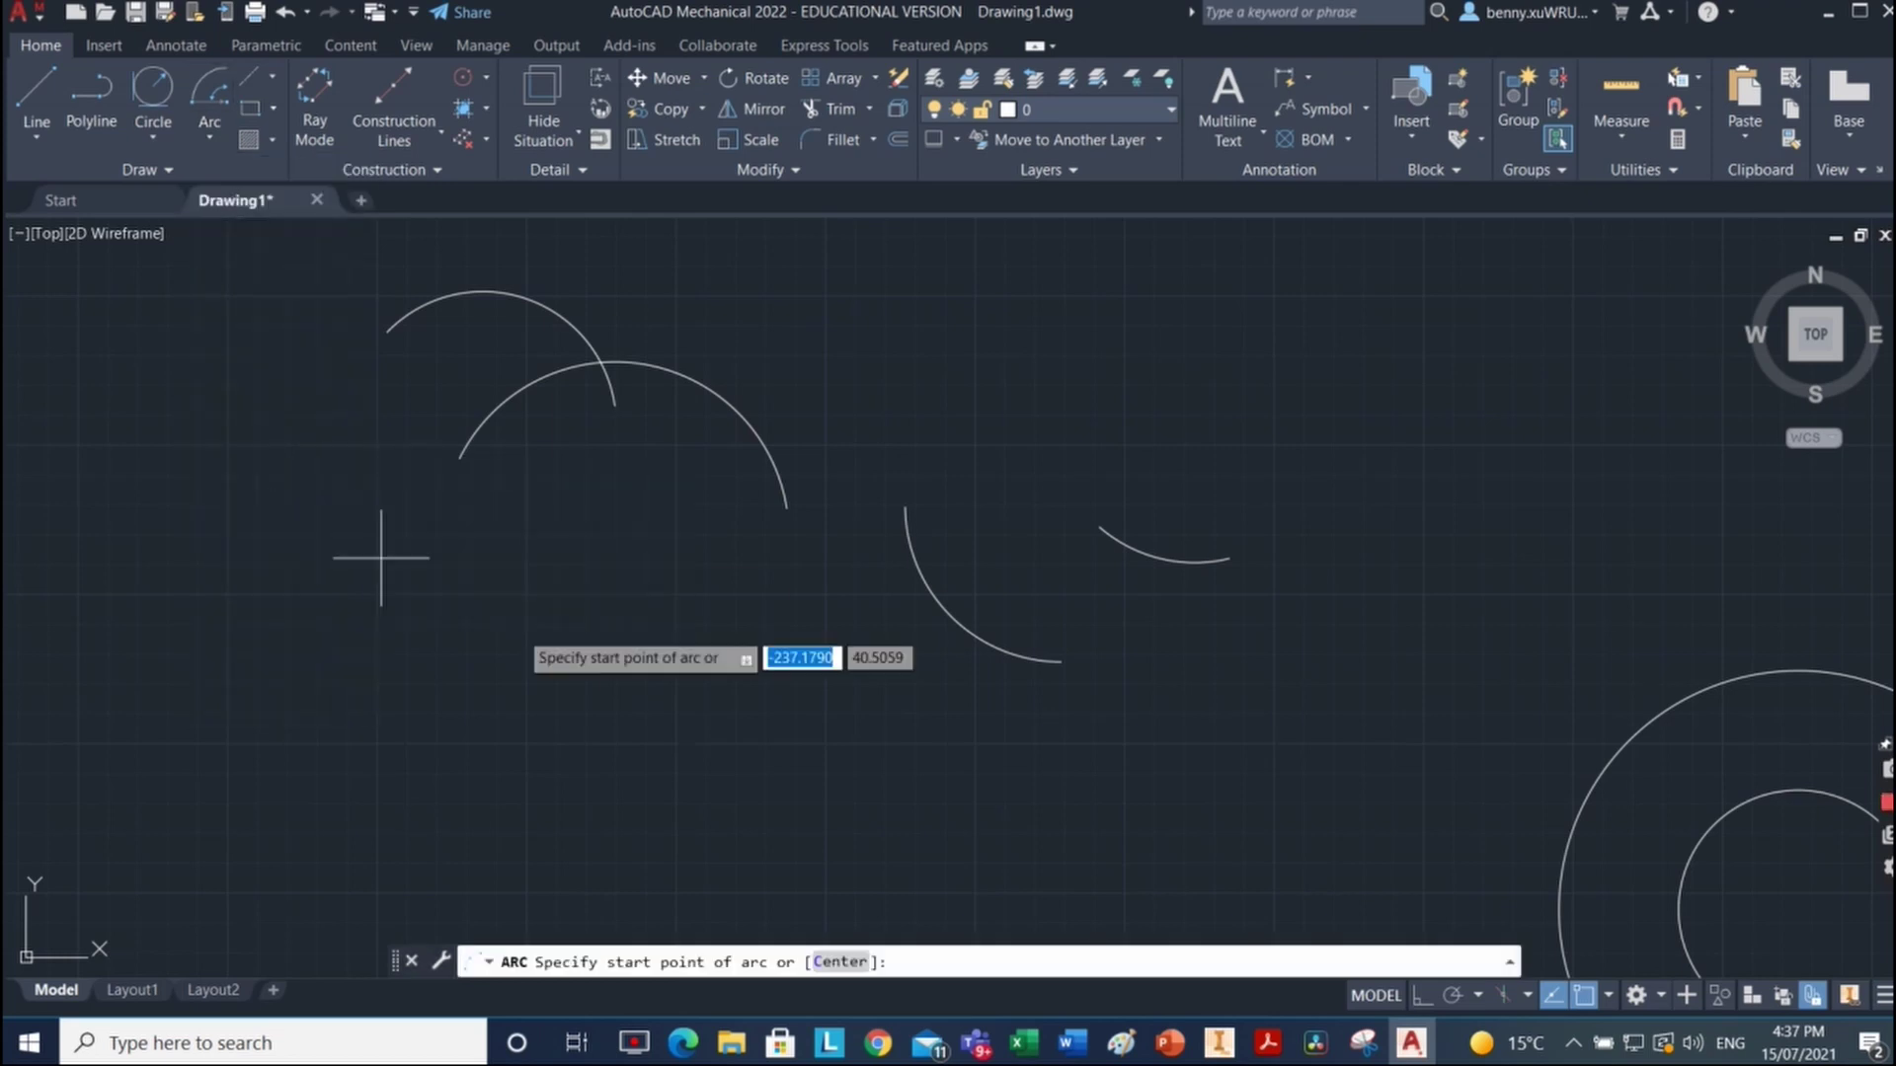
click(448, 709)
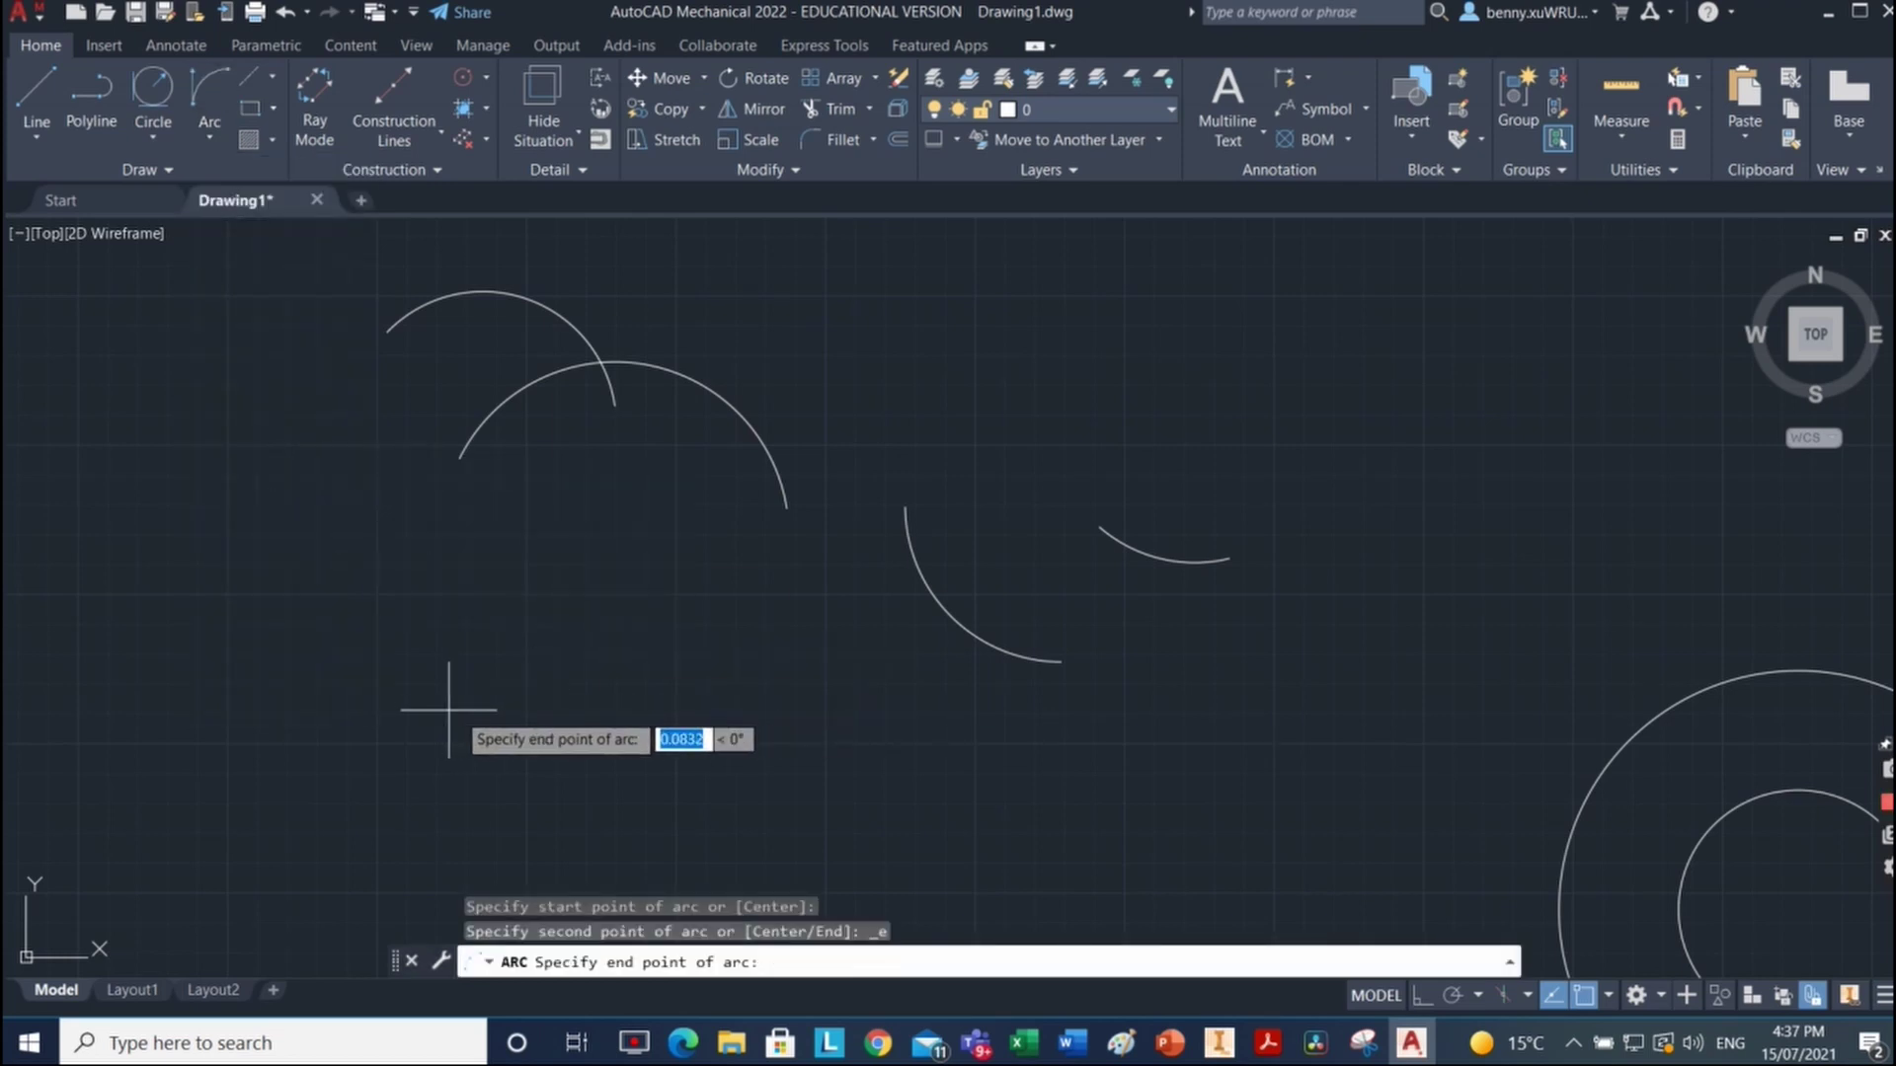
click(622, 713)
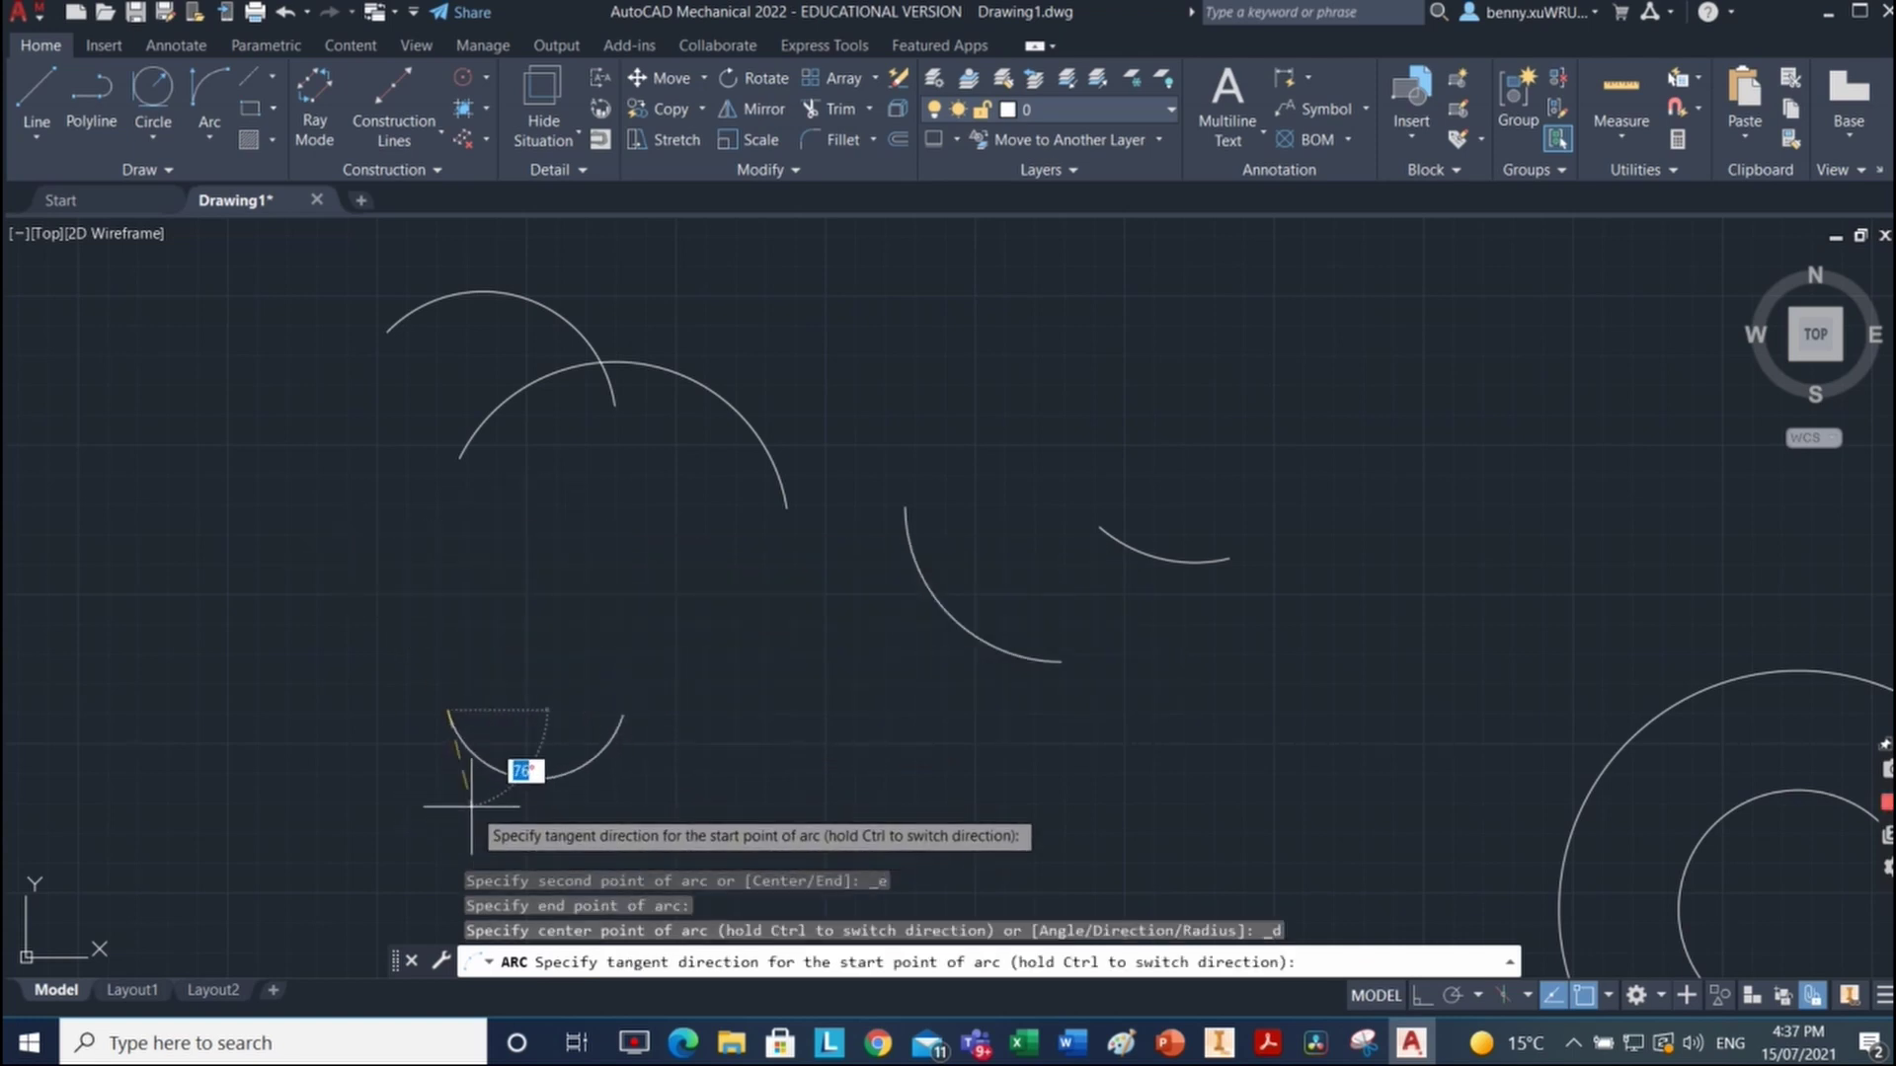
click(522, 776)
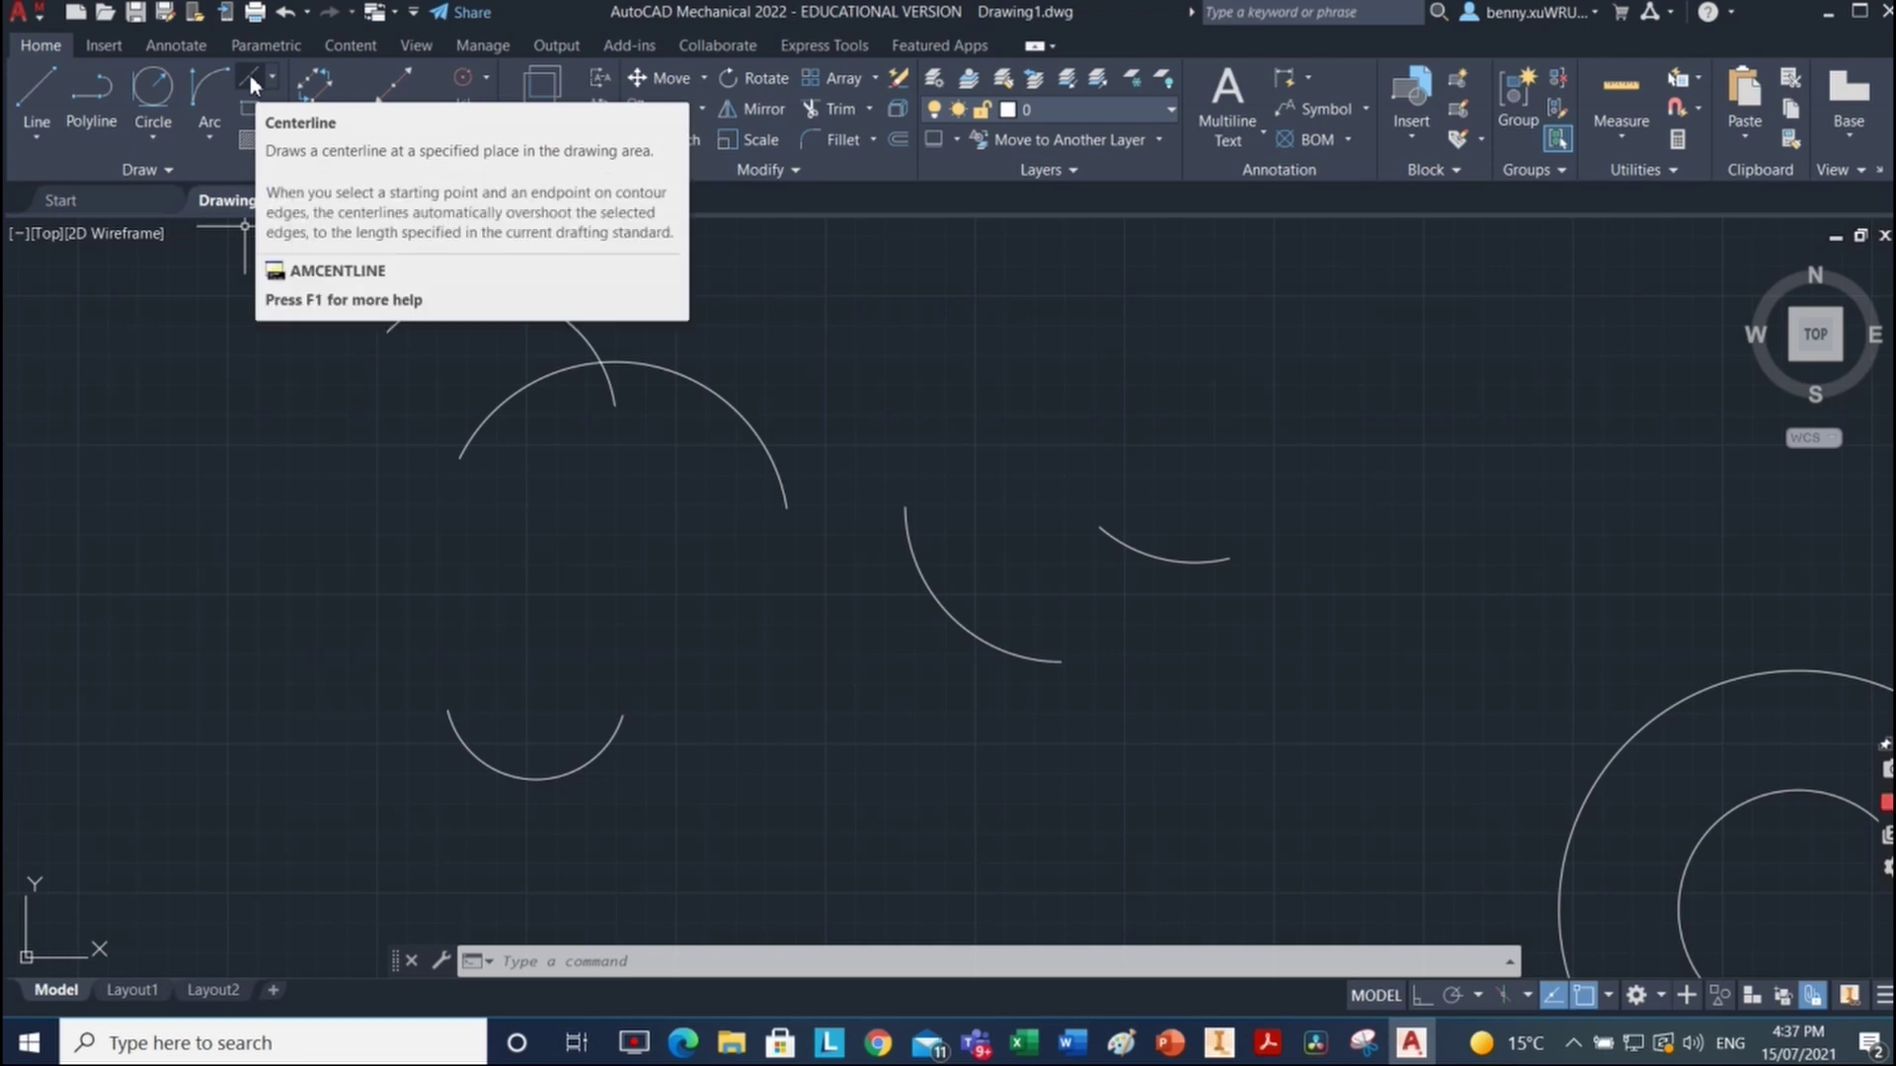
Step: Draw a vertical centerline in the empty area northeast of the arcs and northwest of the concentric circles
mouse_move(1256, 553)
middle_down()
mouse_move(1083, 562)
mouse_move(717, 501)
mouse_move(696, 472)
middle_up()
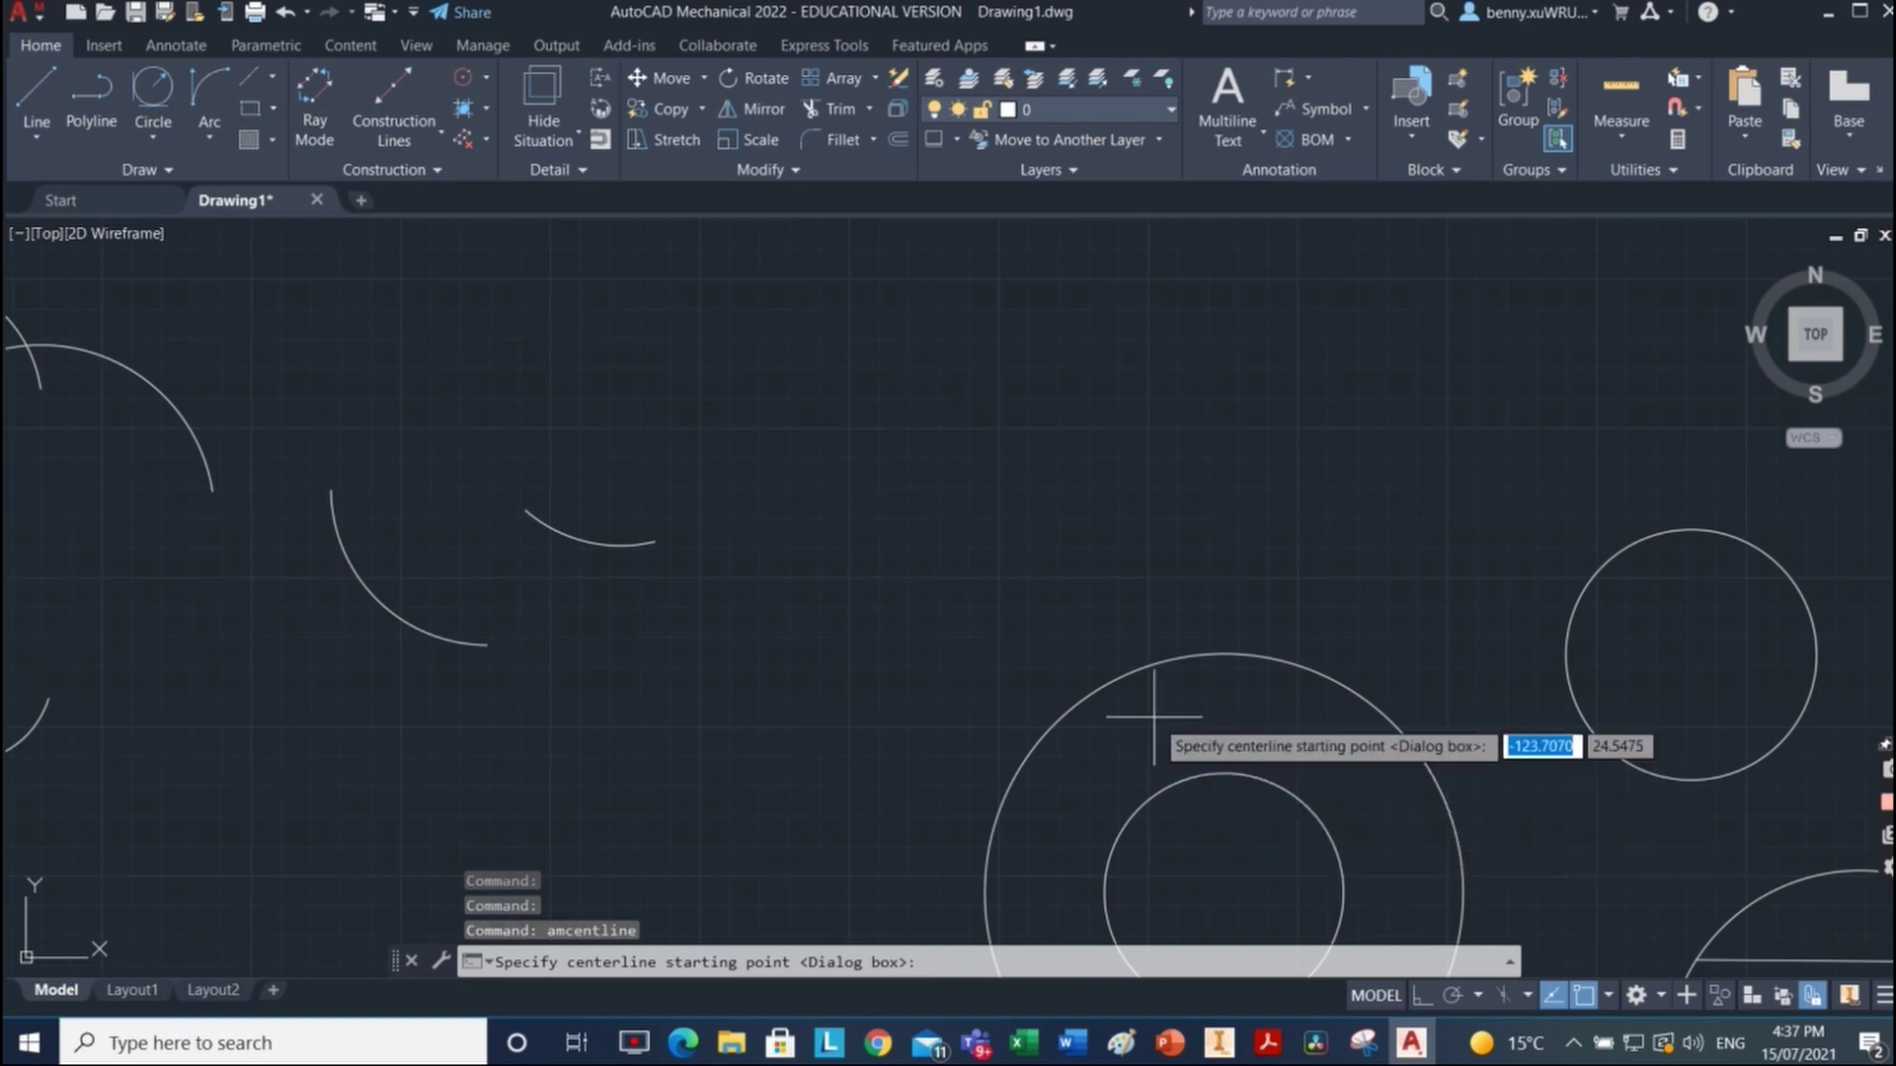
mouse_move(858, 563)
middle_down()
mouse_move(790, 740)
mouse_move(800, 822)
middle_up()
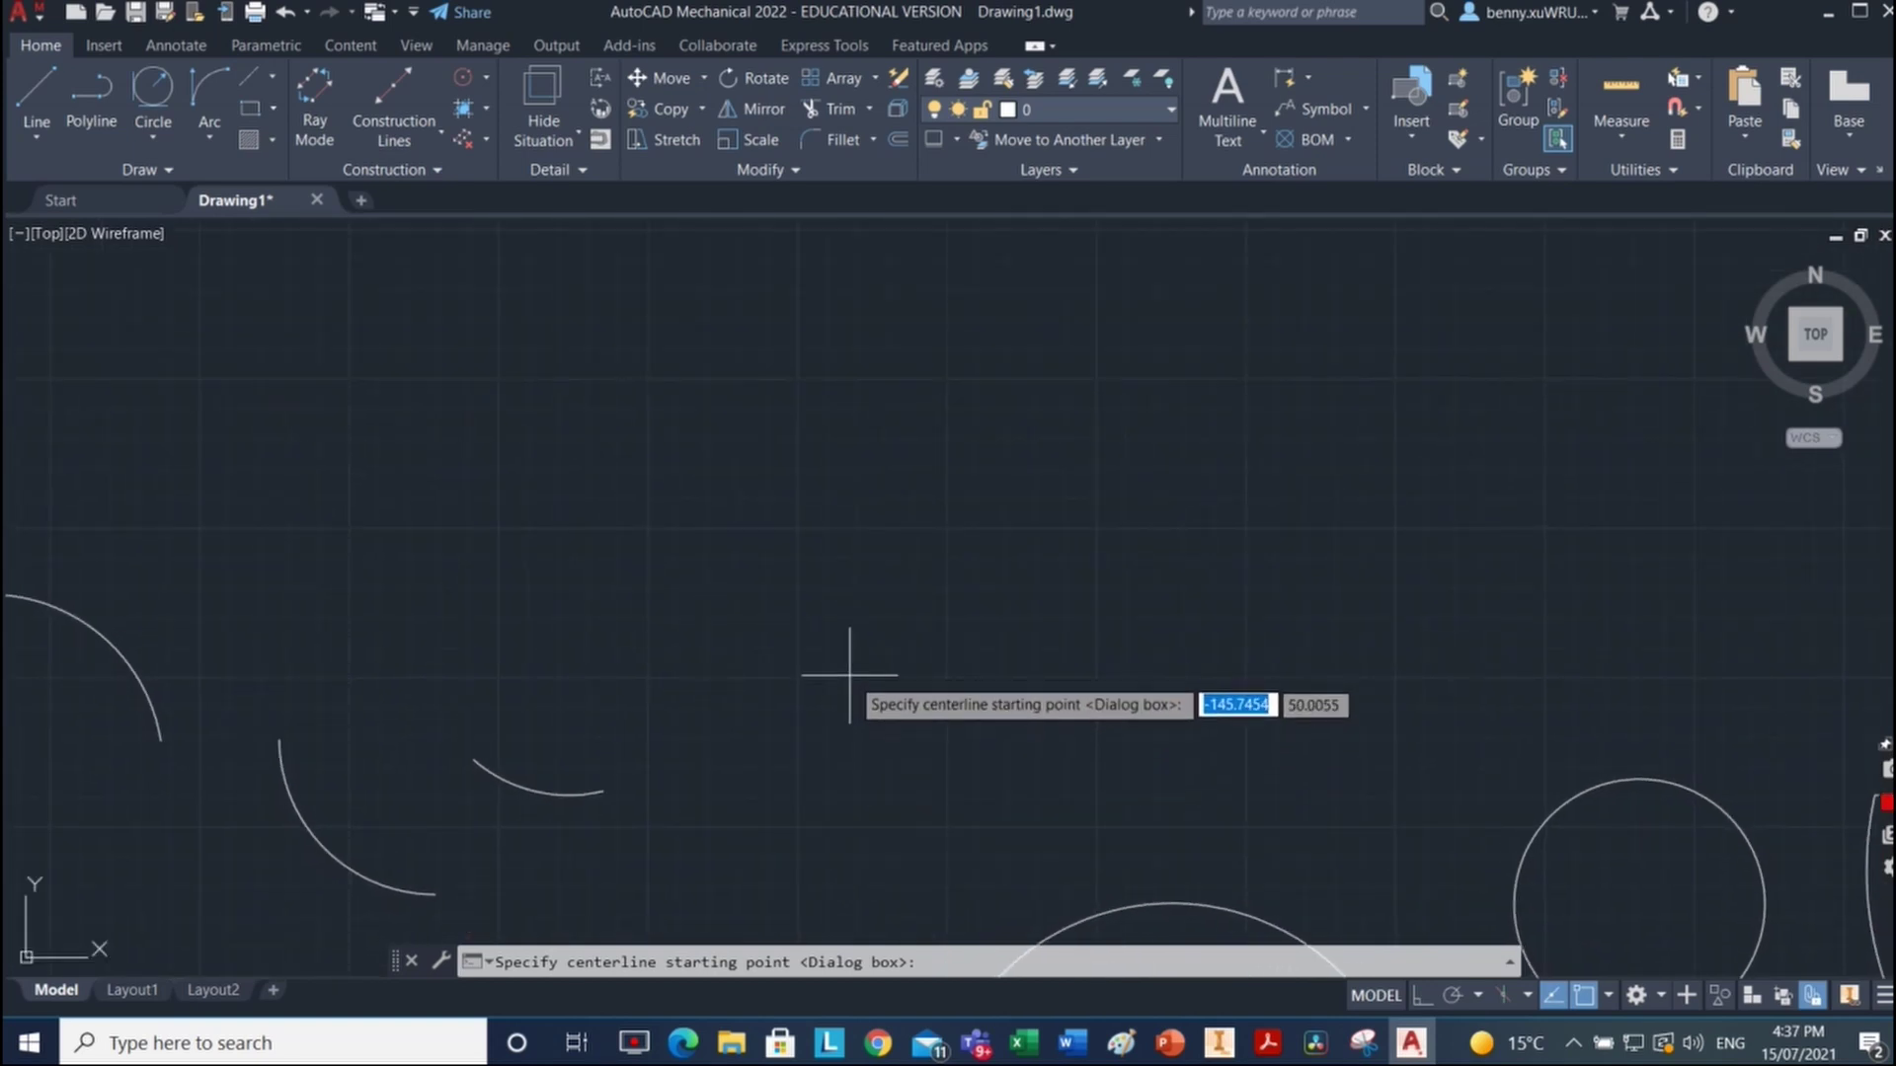
click(842, 695)
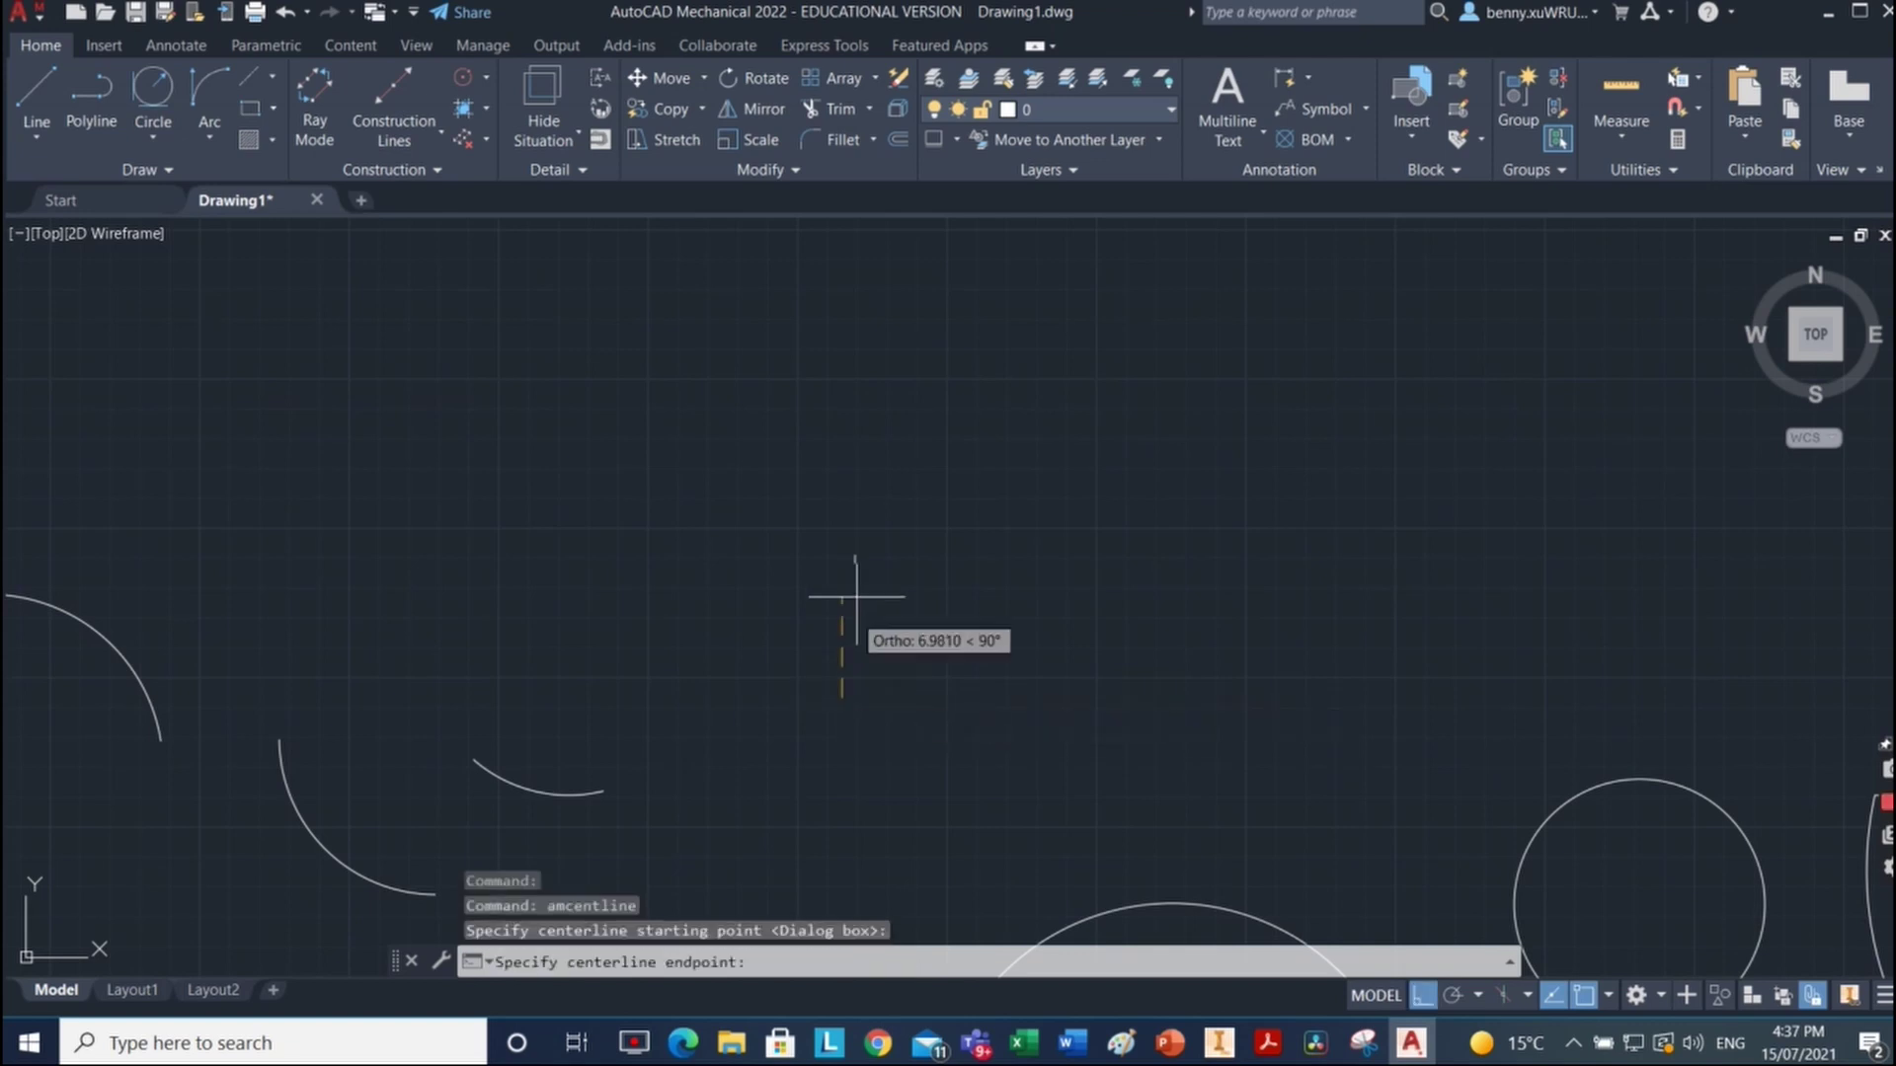
click(858, 353)
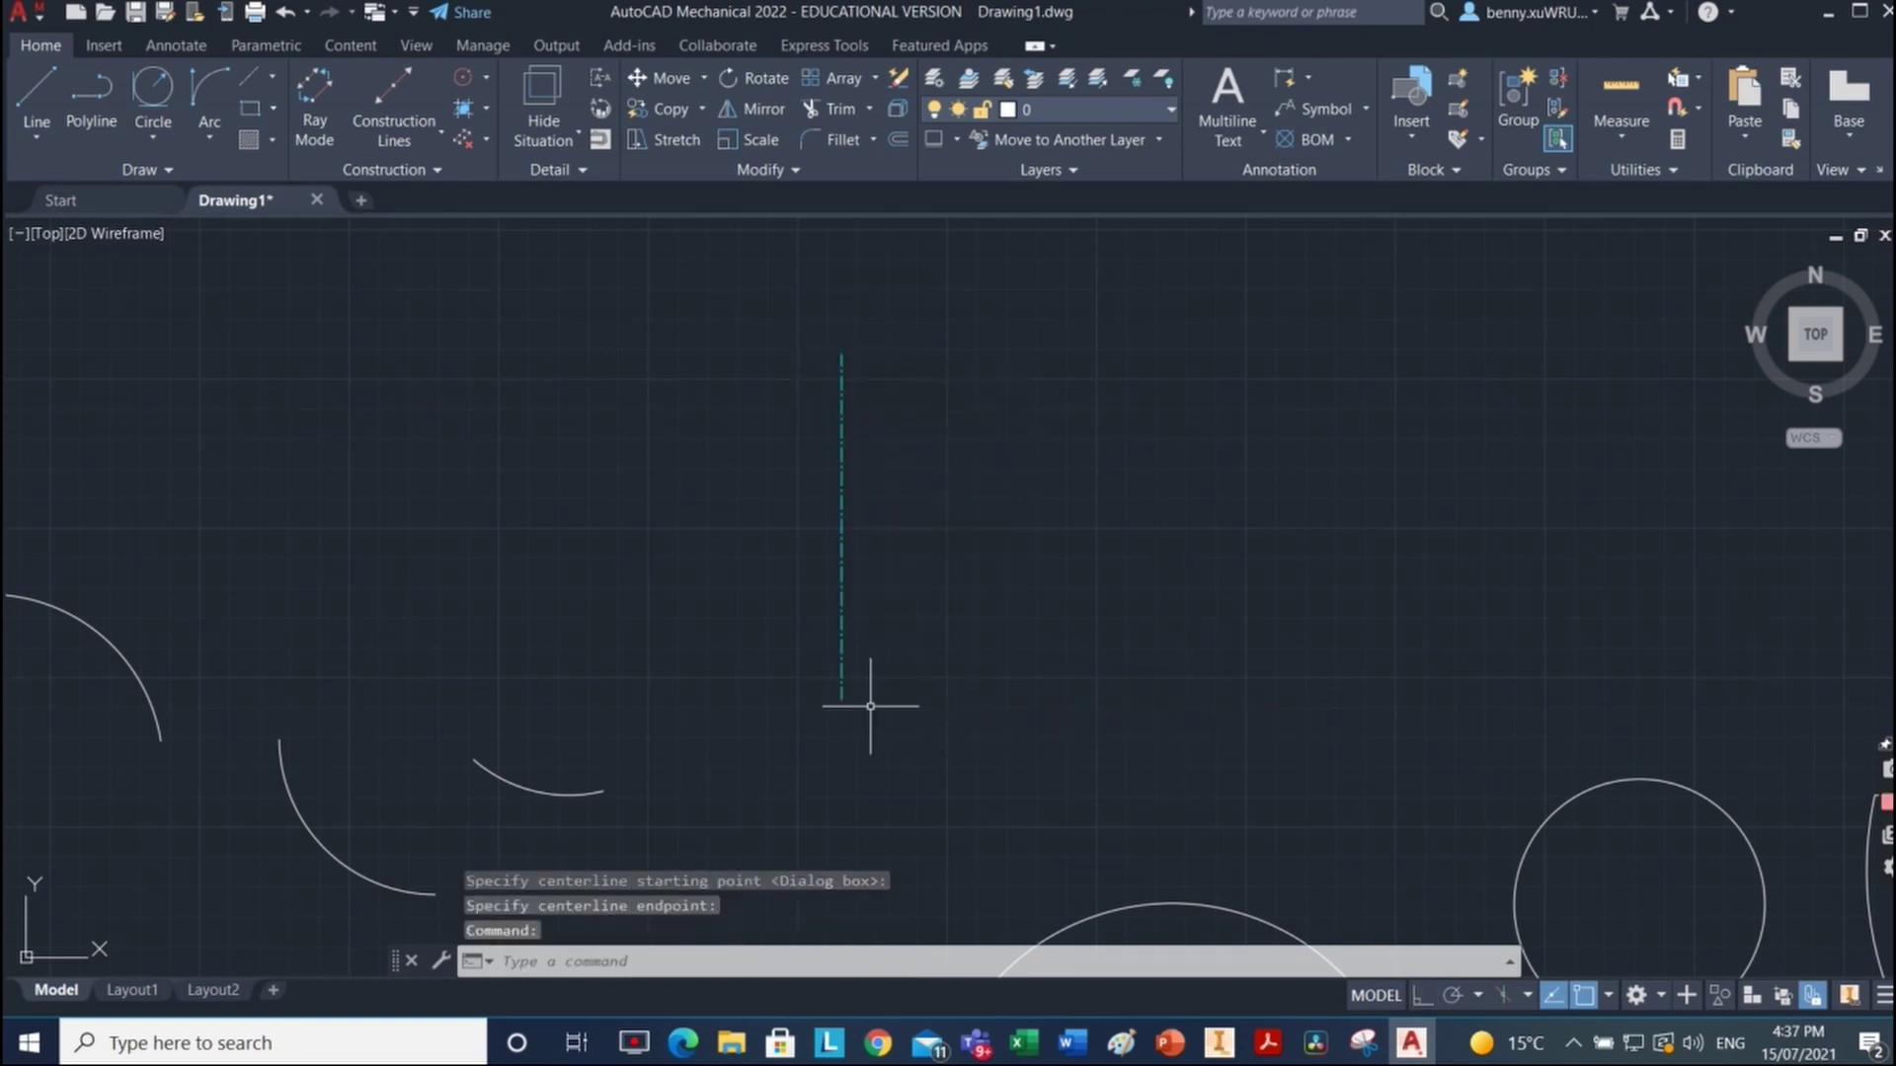
Step: Draw a horizontal centerline east of the vertical centerline, at about its mid-height
click(249, 75)
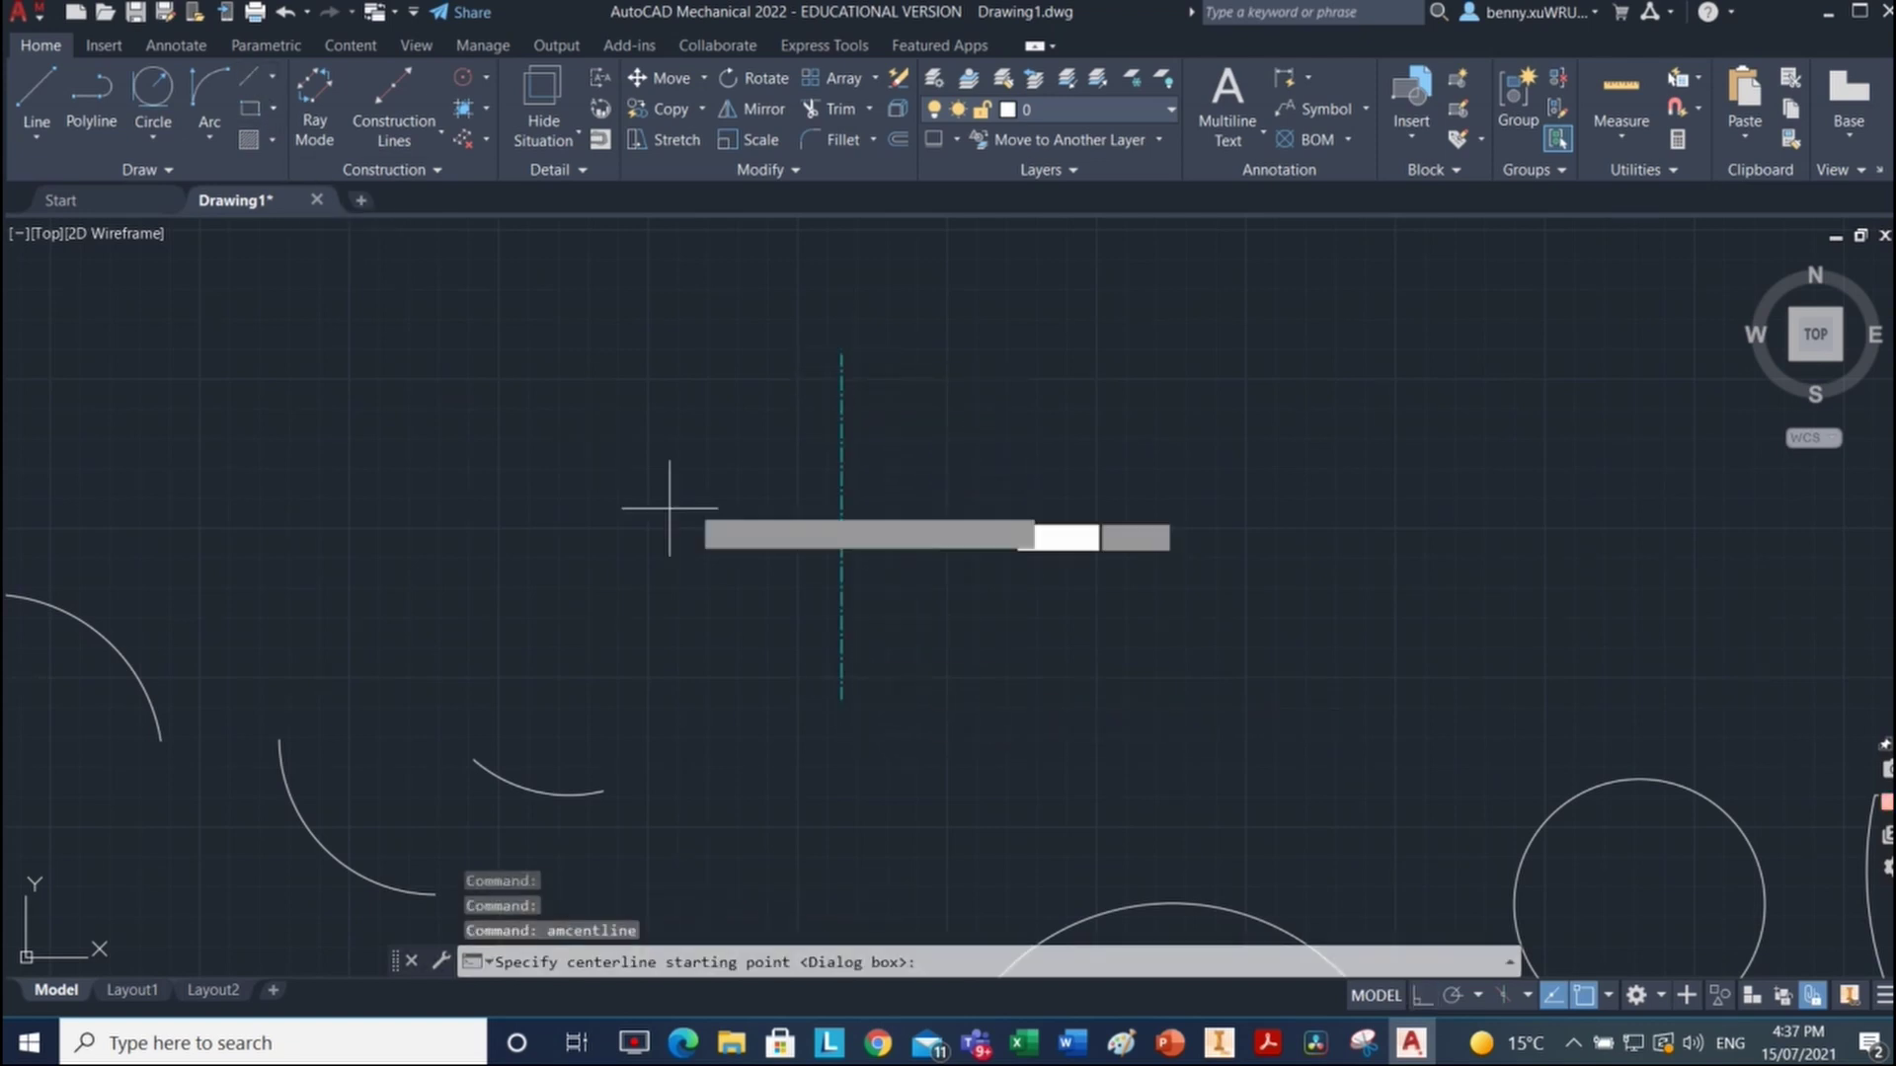
click(1066, 468)
click(1460, 468)
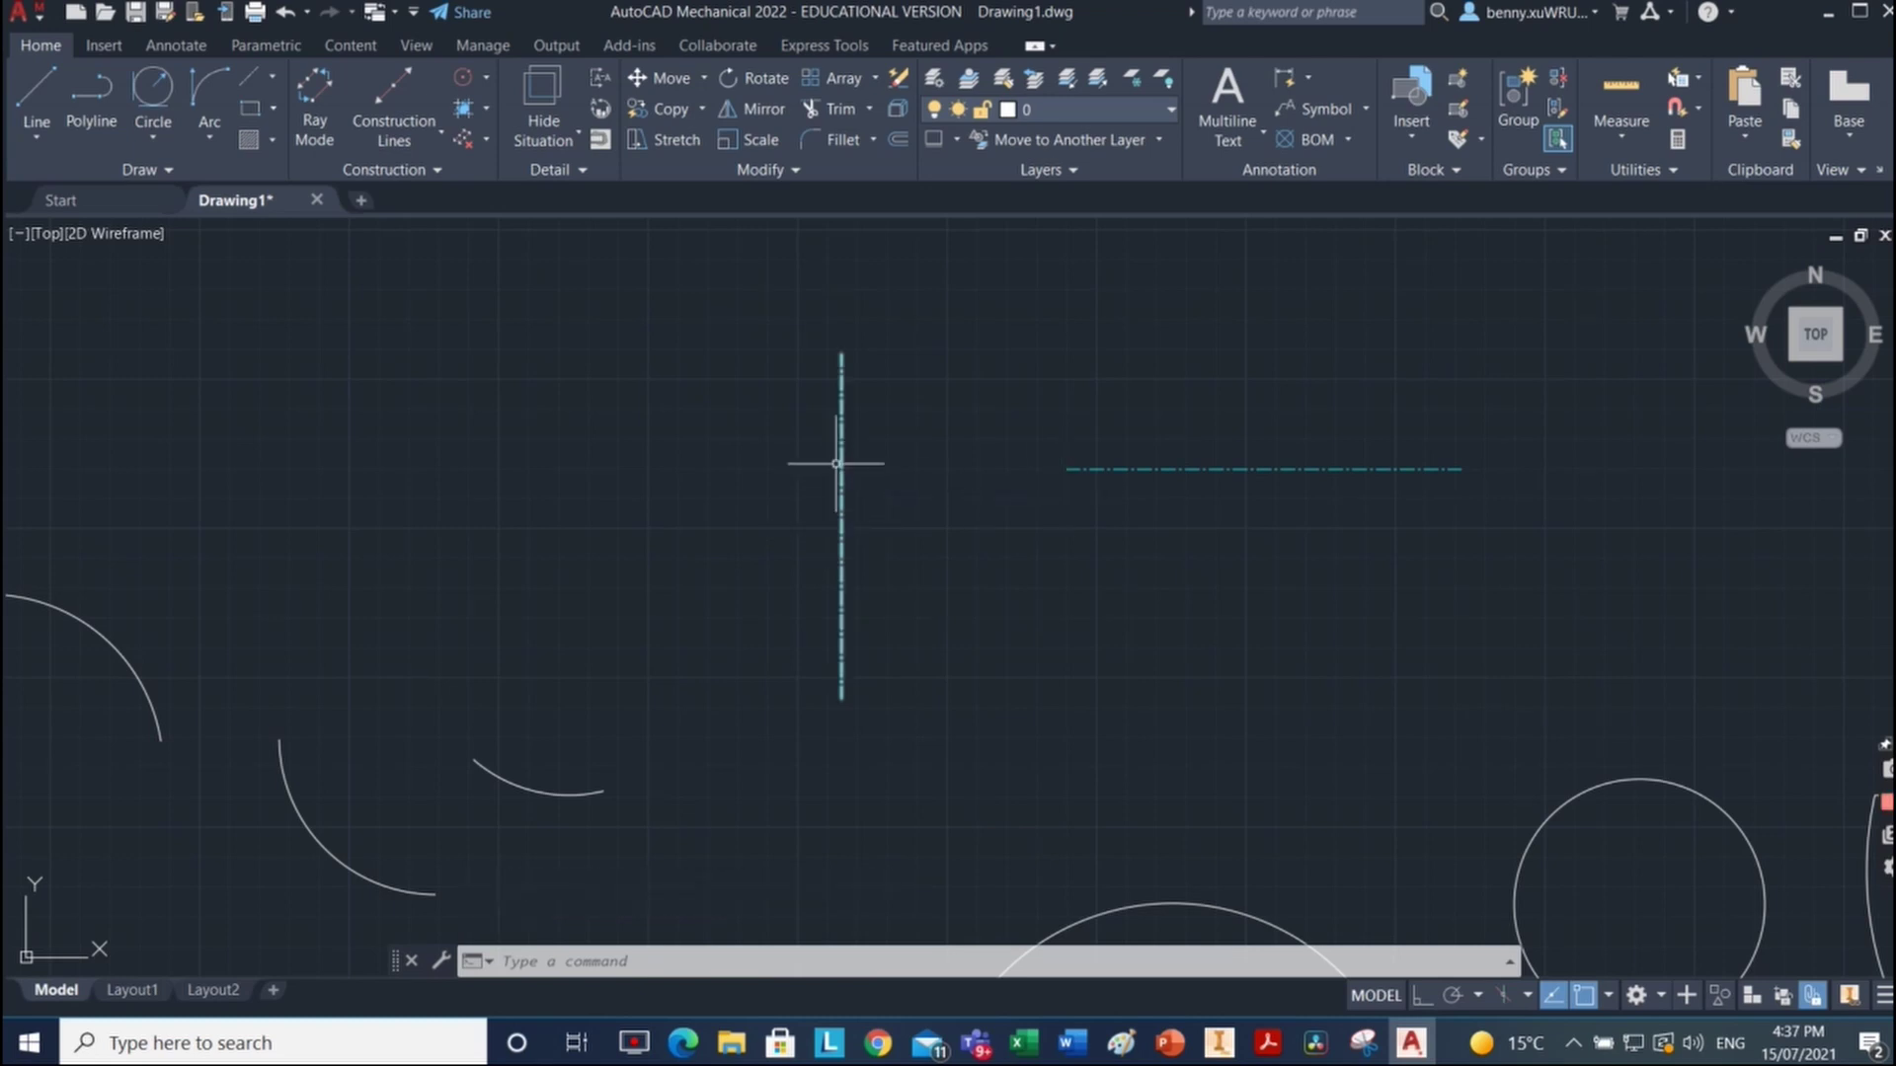
Step: Draw an ordinary line rising slightly eastward below the horizontal centerline, and select it
click(26, 83)
click(936, 663)
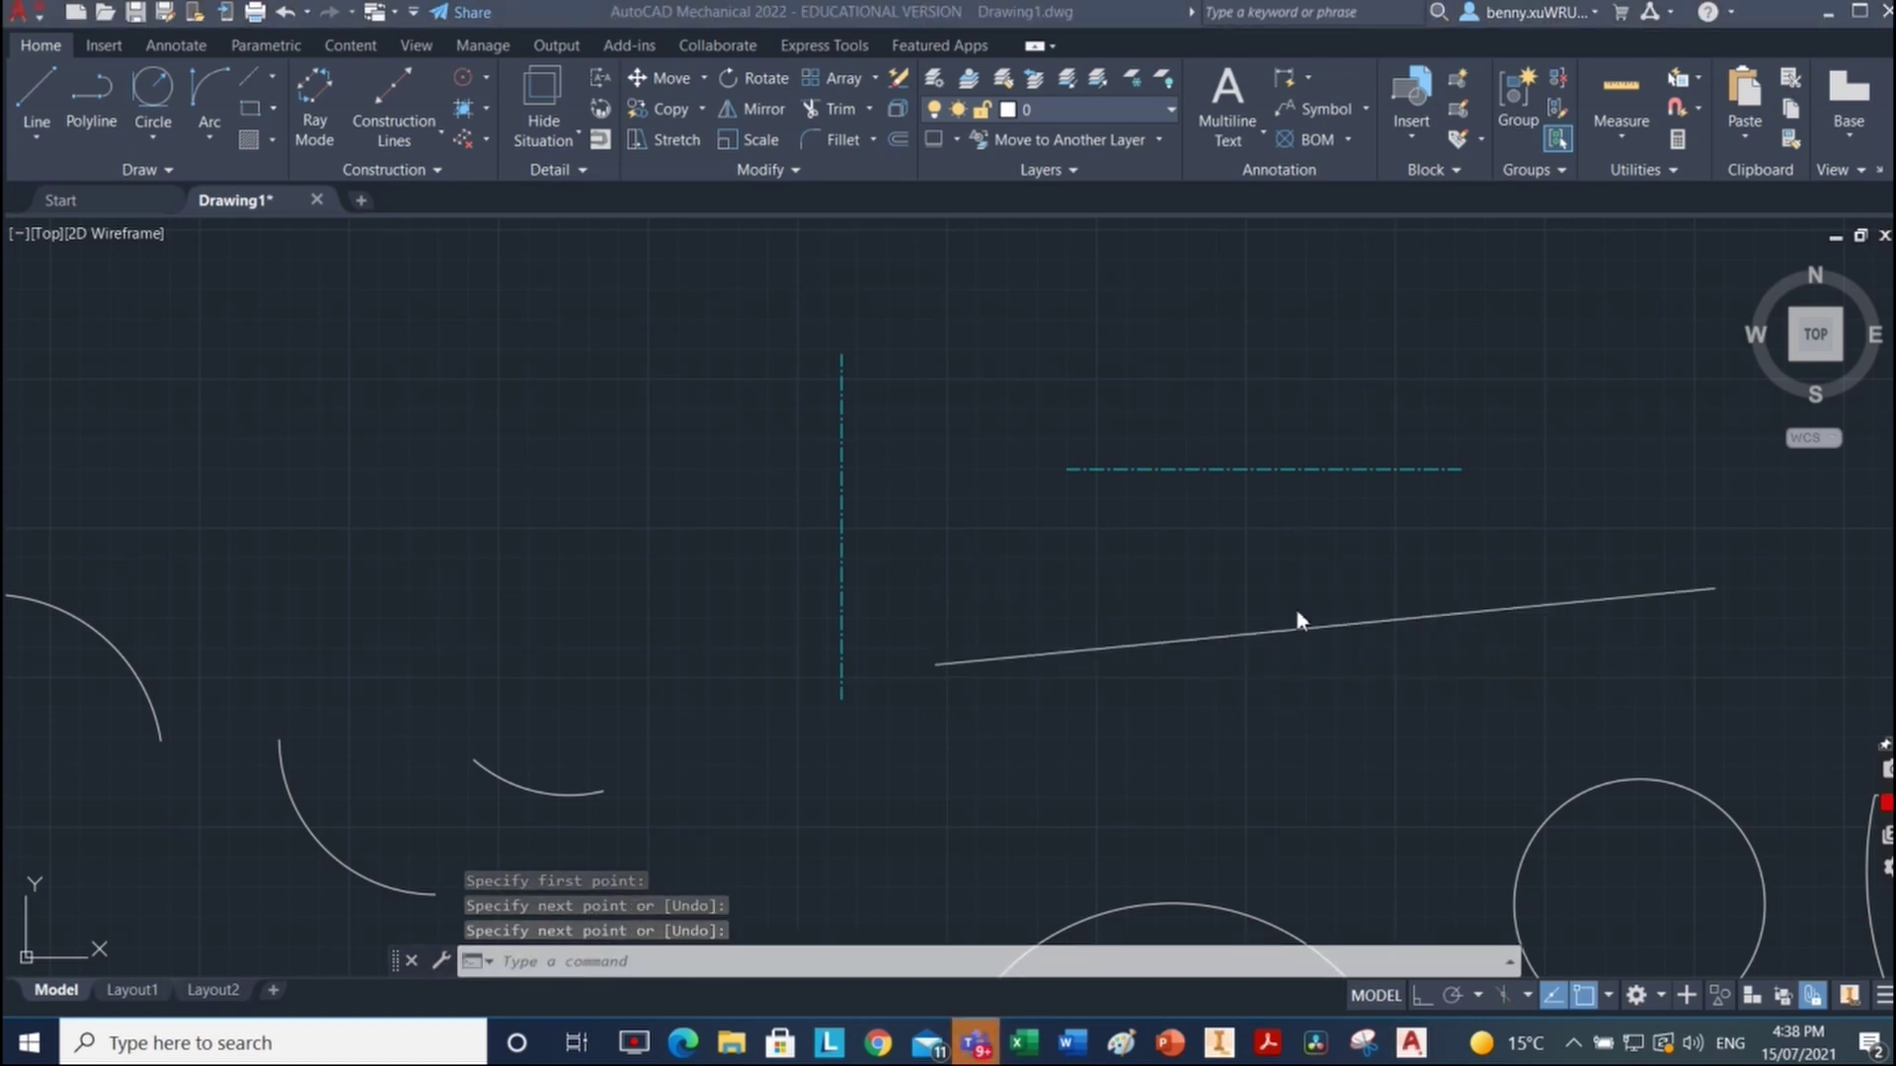
click(1269, 630)
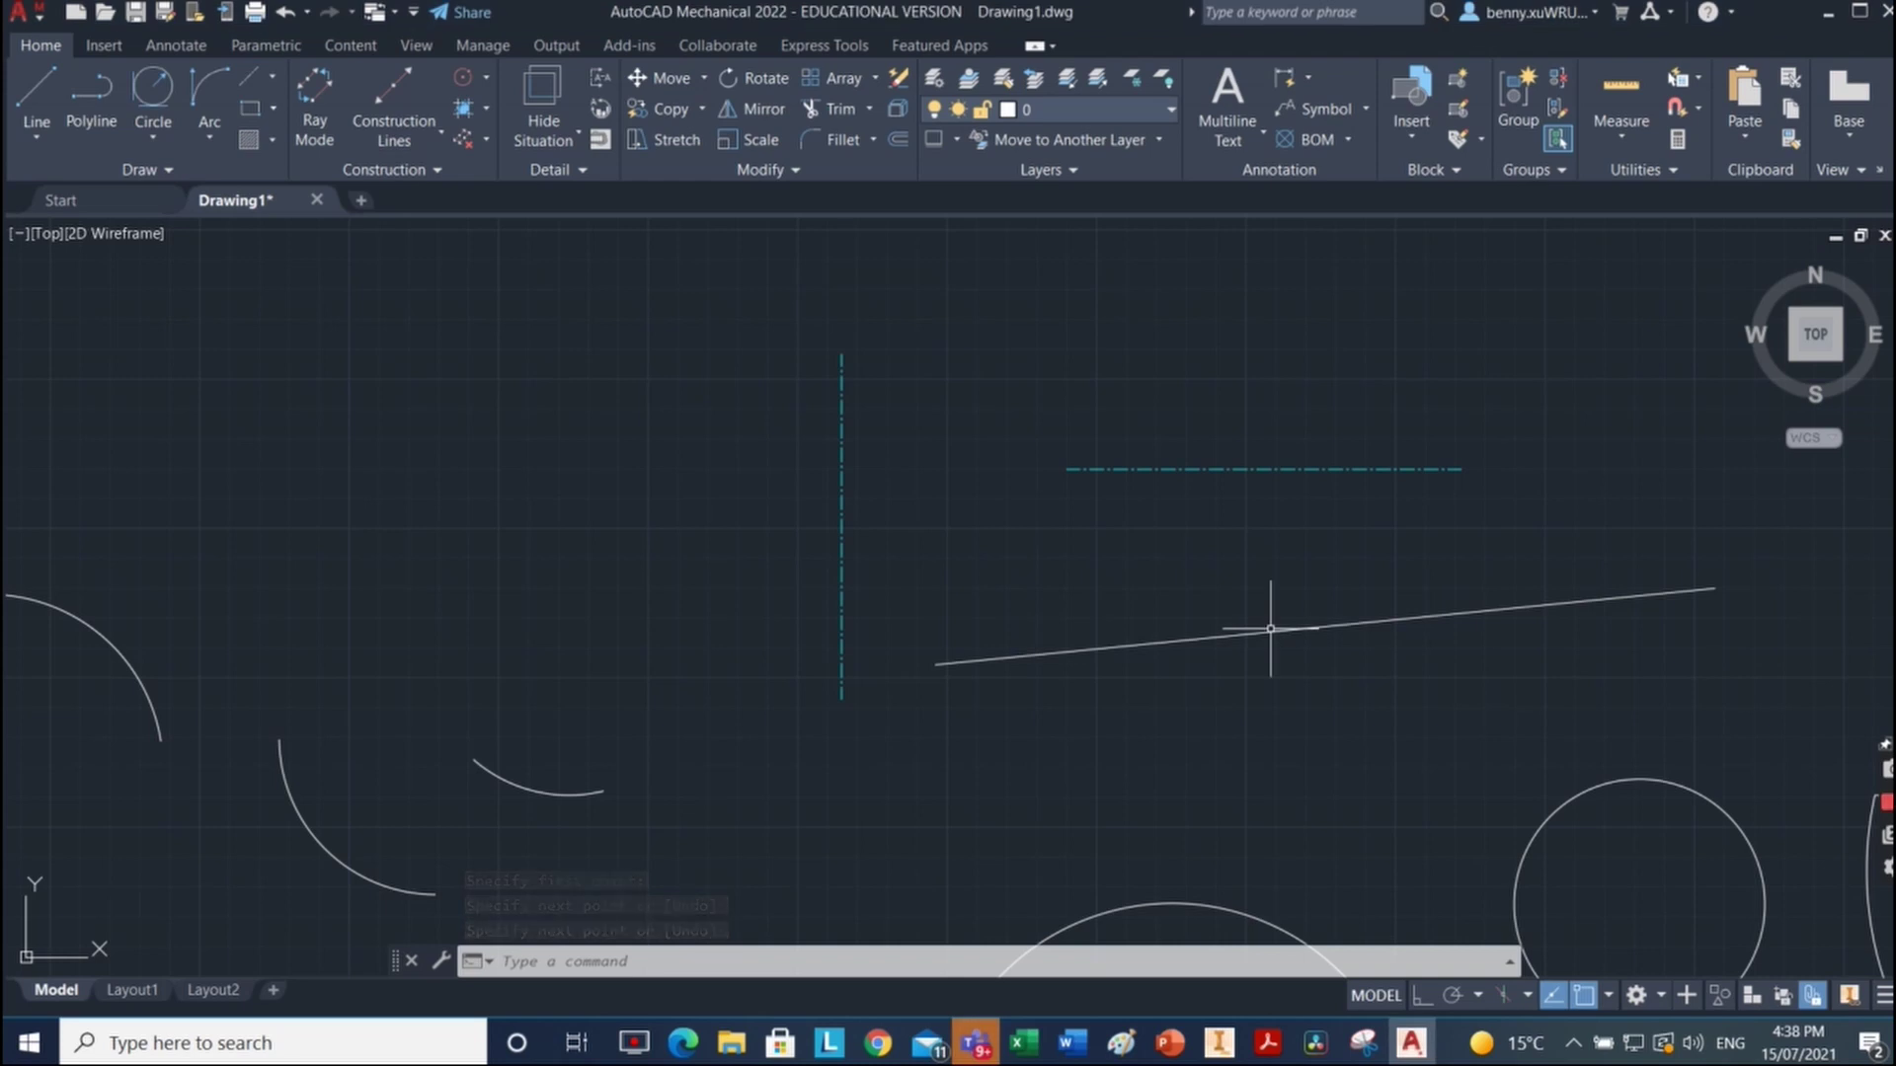
click(1279, 631)
right_click(1319, 669)
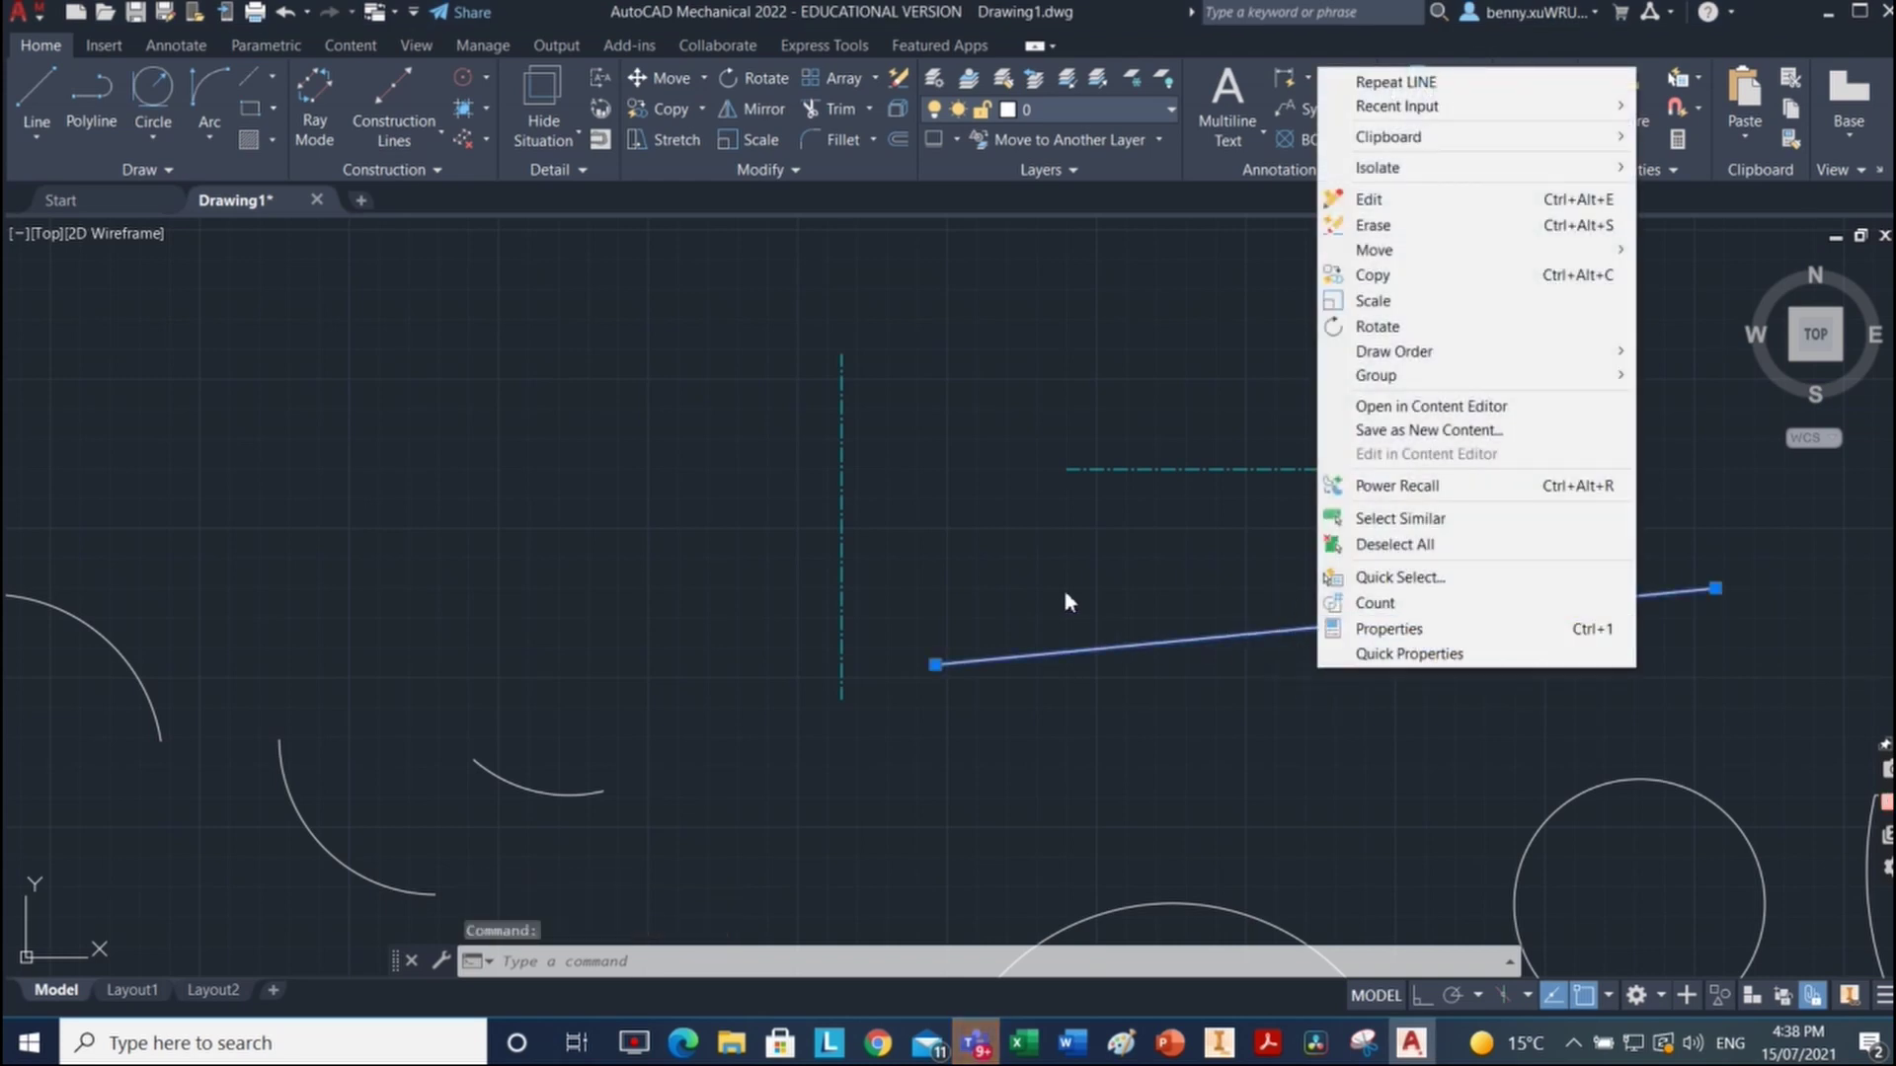
click(1110, 471)
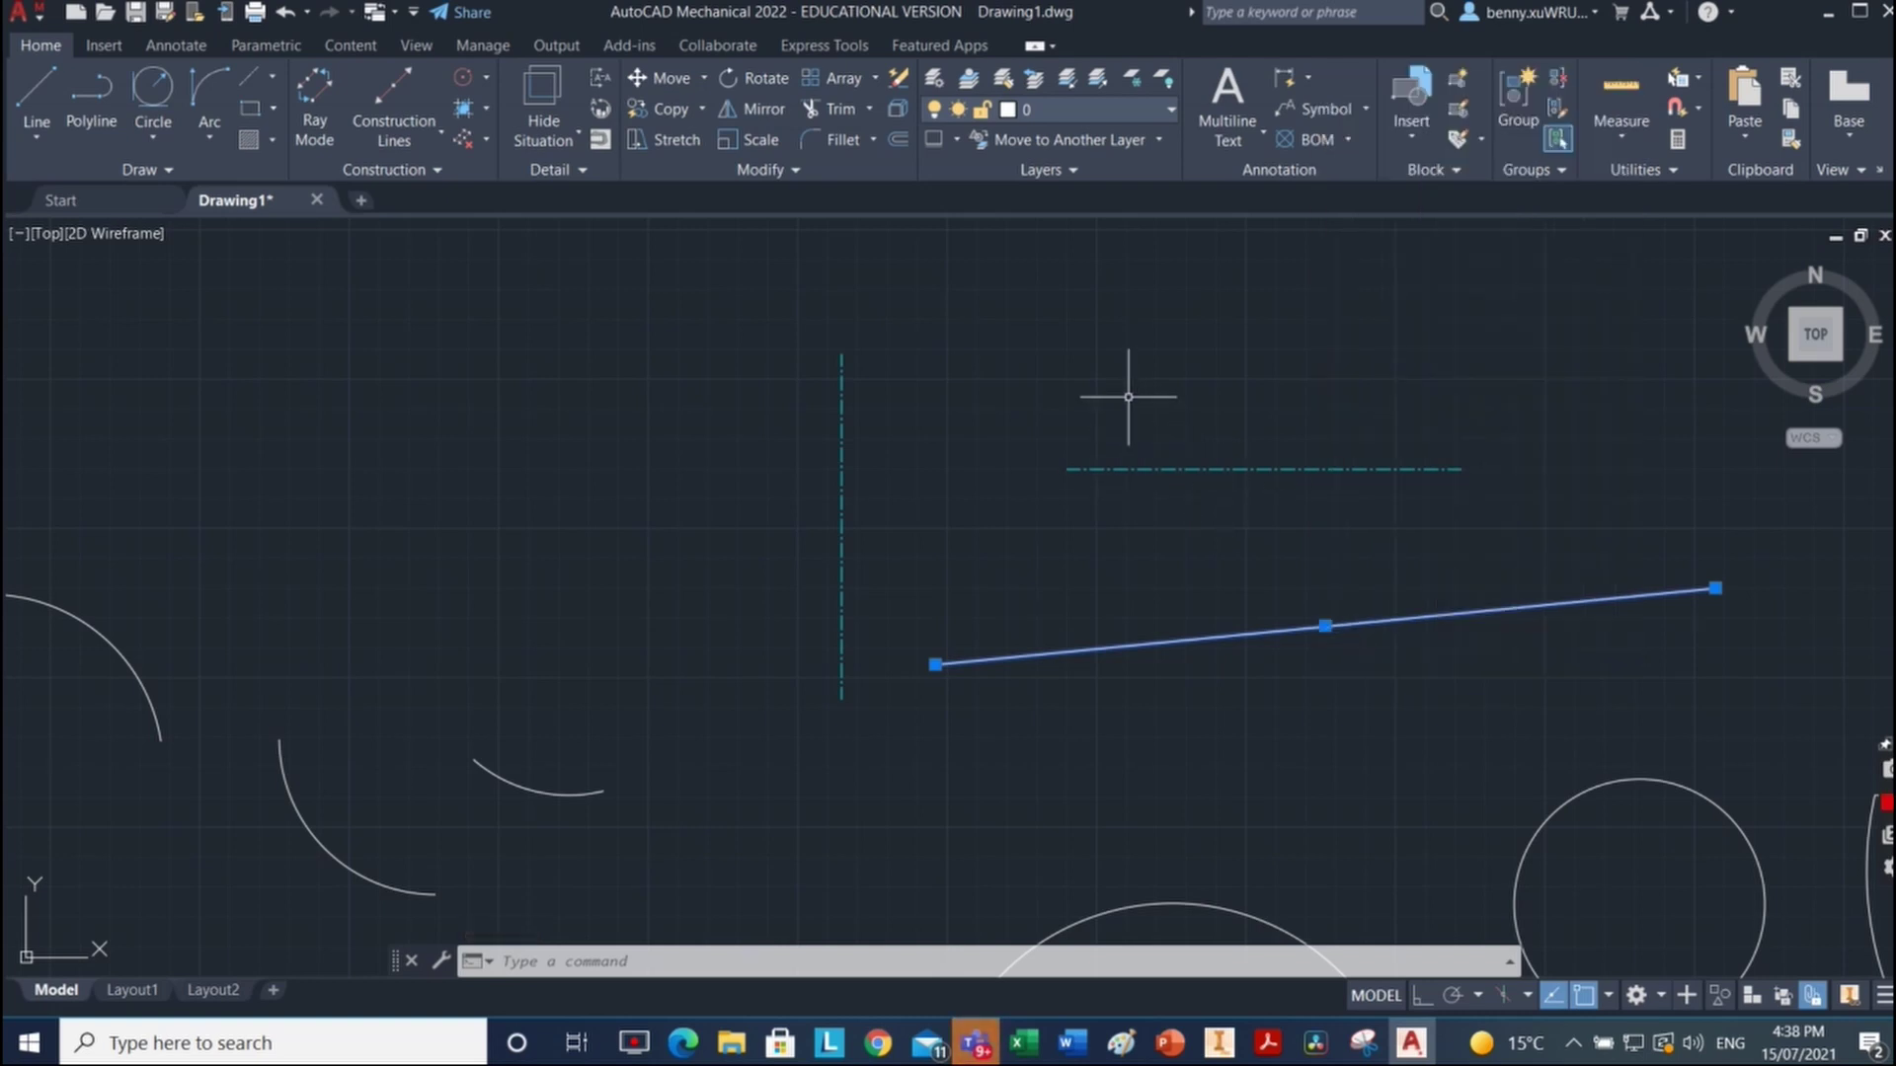
Step: Draw a second horizontal centerline above the existing one, starting just east of the vertical centerline
text(amcentline)
key(Return)
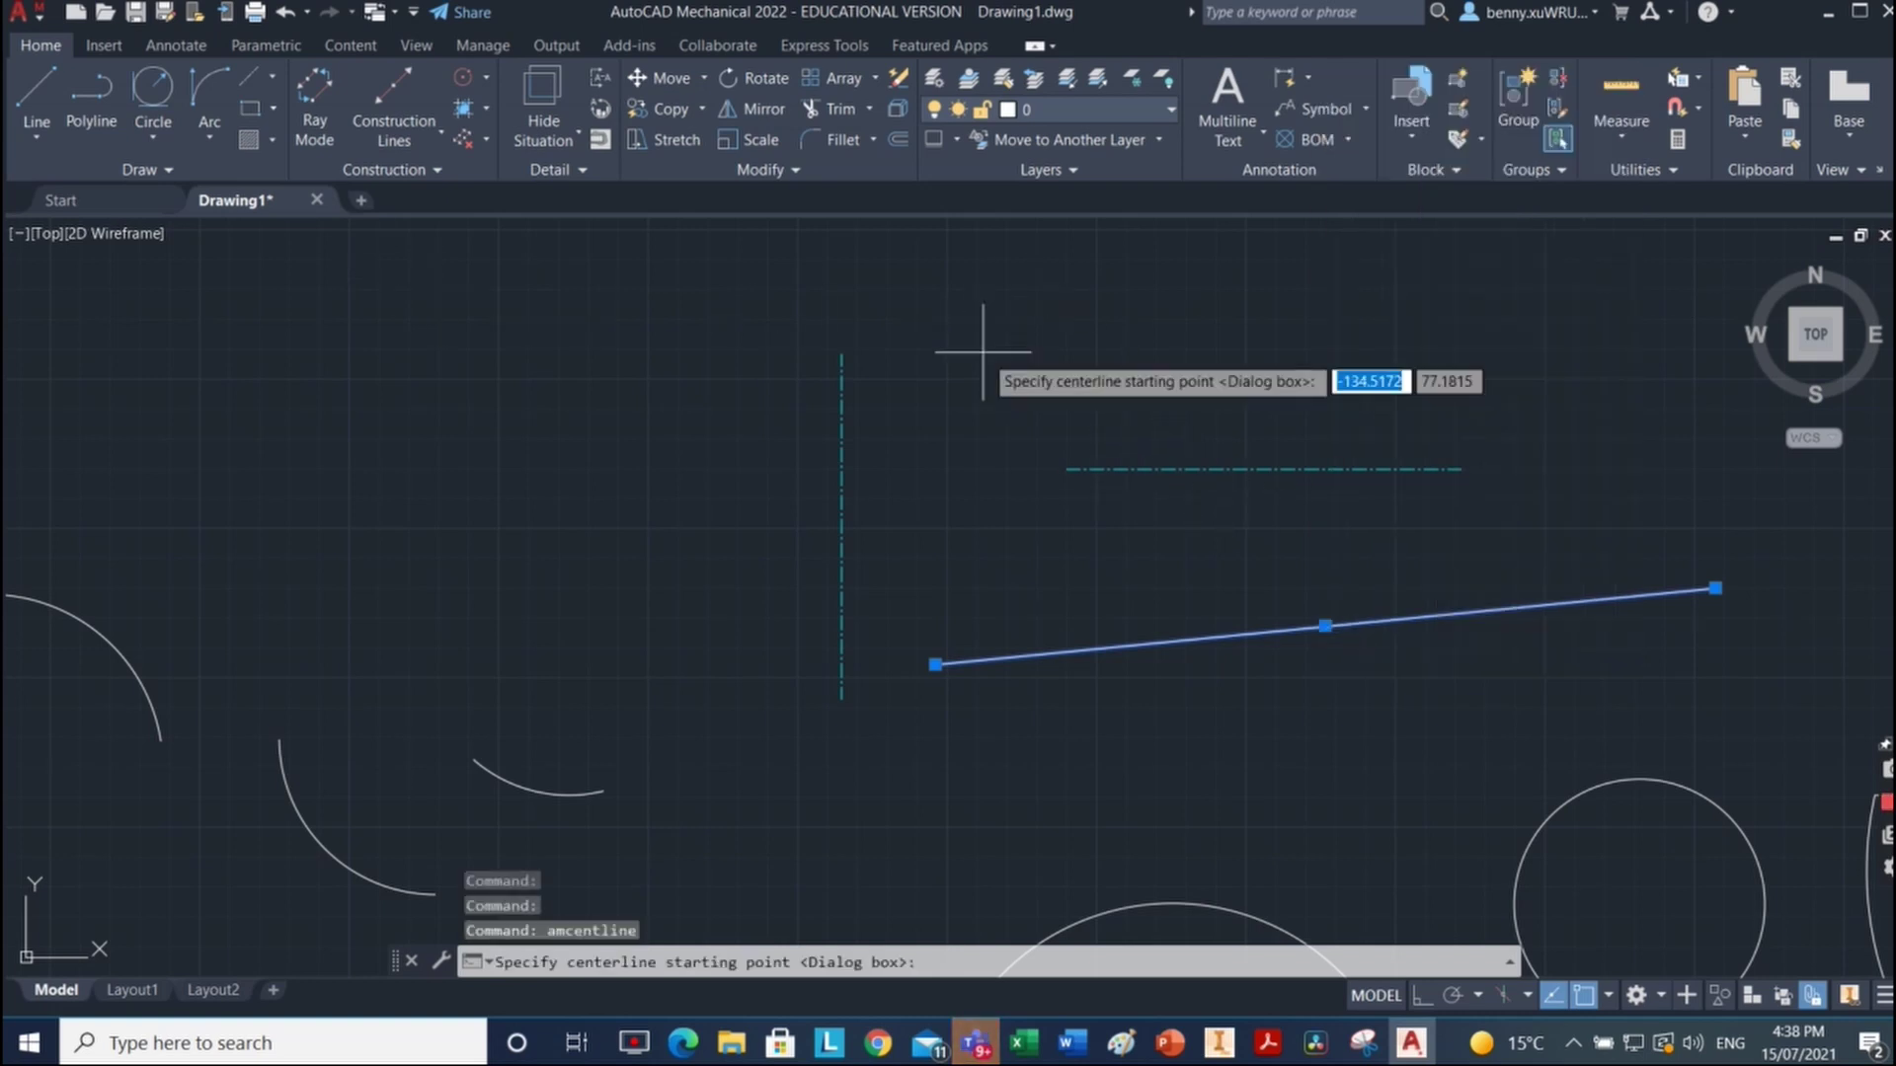
click(983, 350)
click(1368, 371)
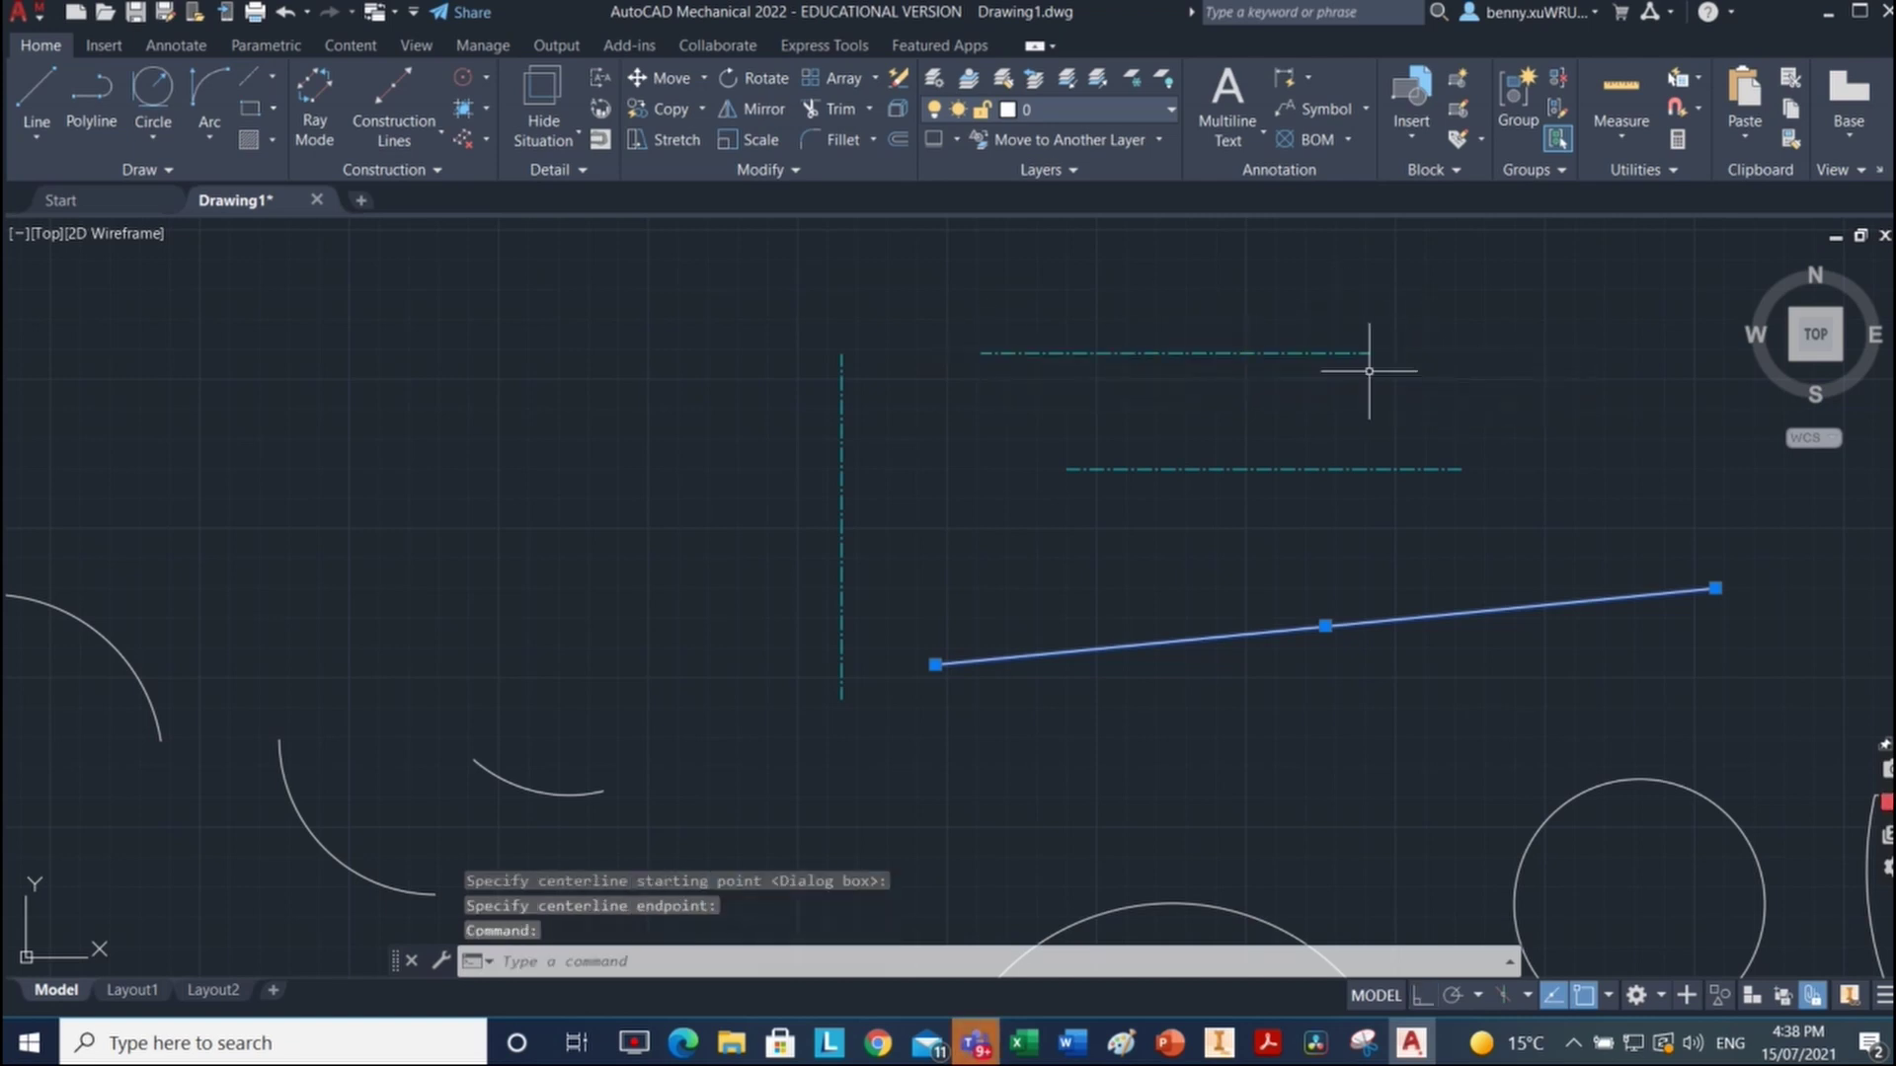
Step: Select the lower horizontal centerline and draw a second vertical centerline about 19 units long to the west of the first one
click(1589, 516)
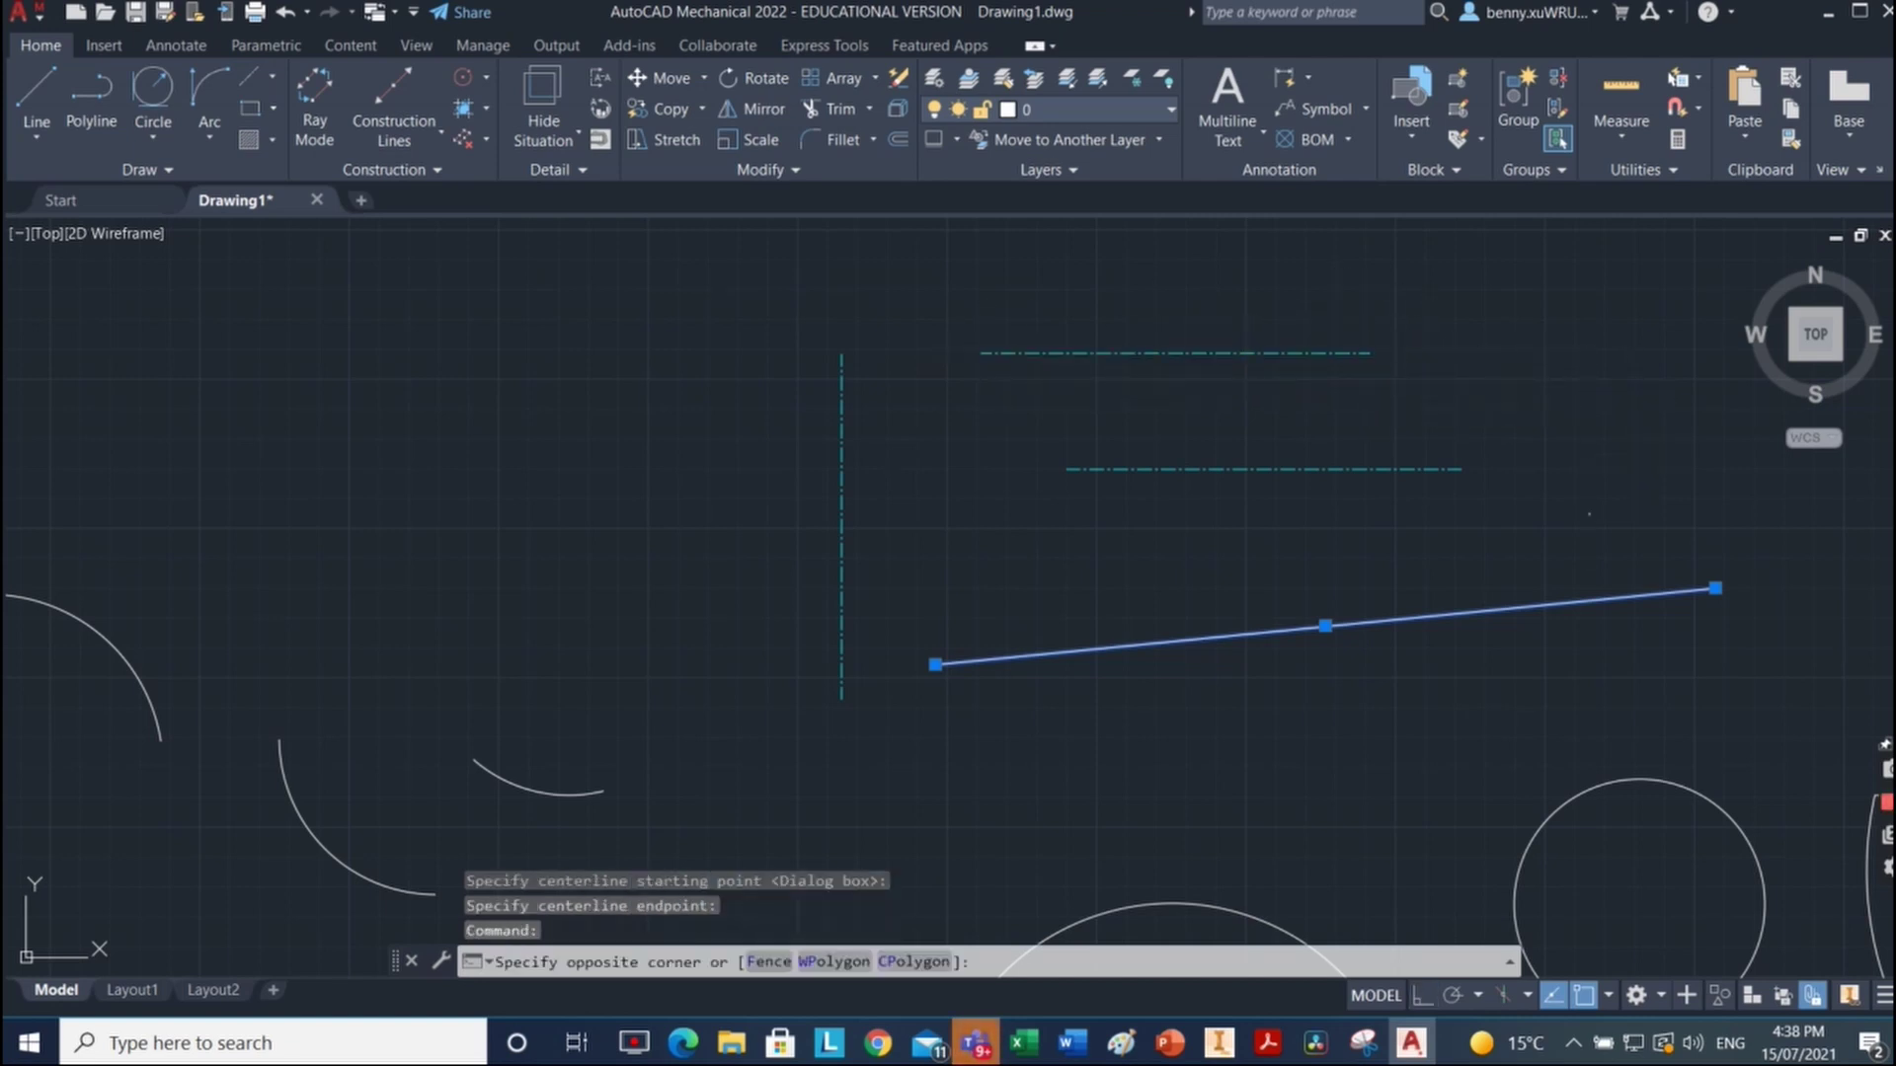
click(1041, 376)
text(amcentline)
key(Return)
click(498, 593)
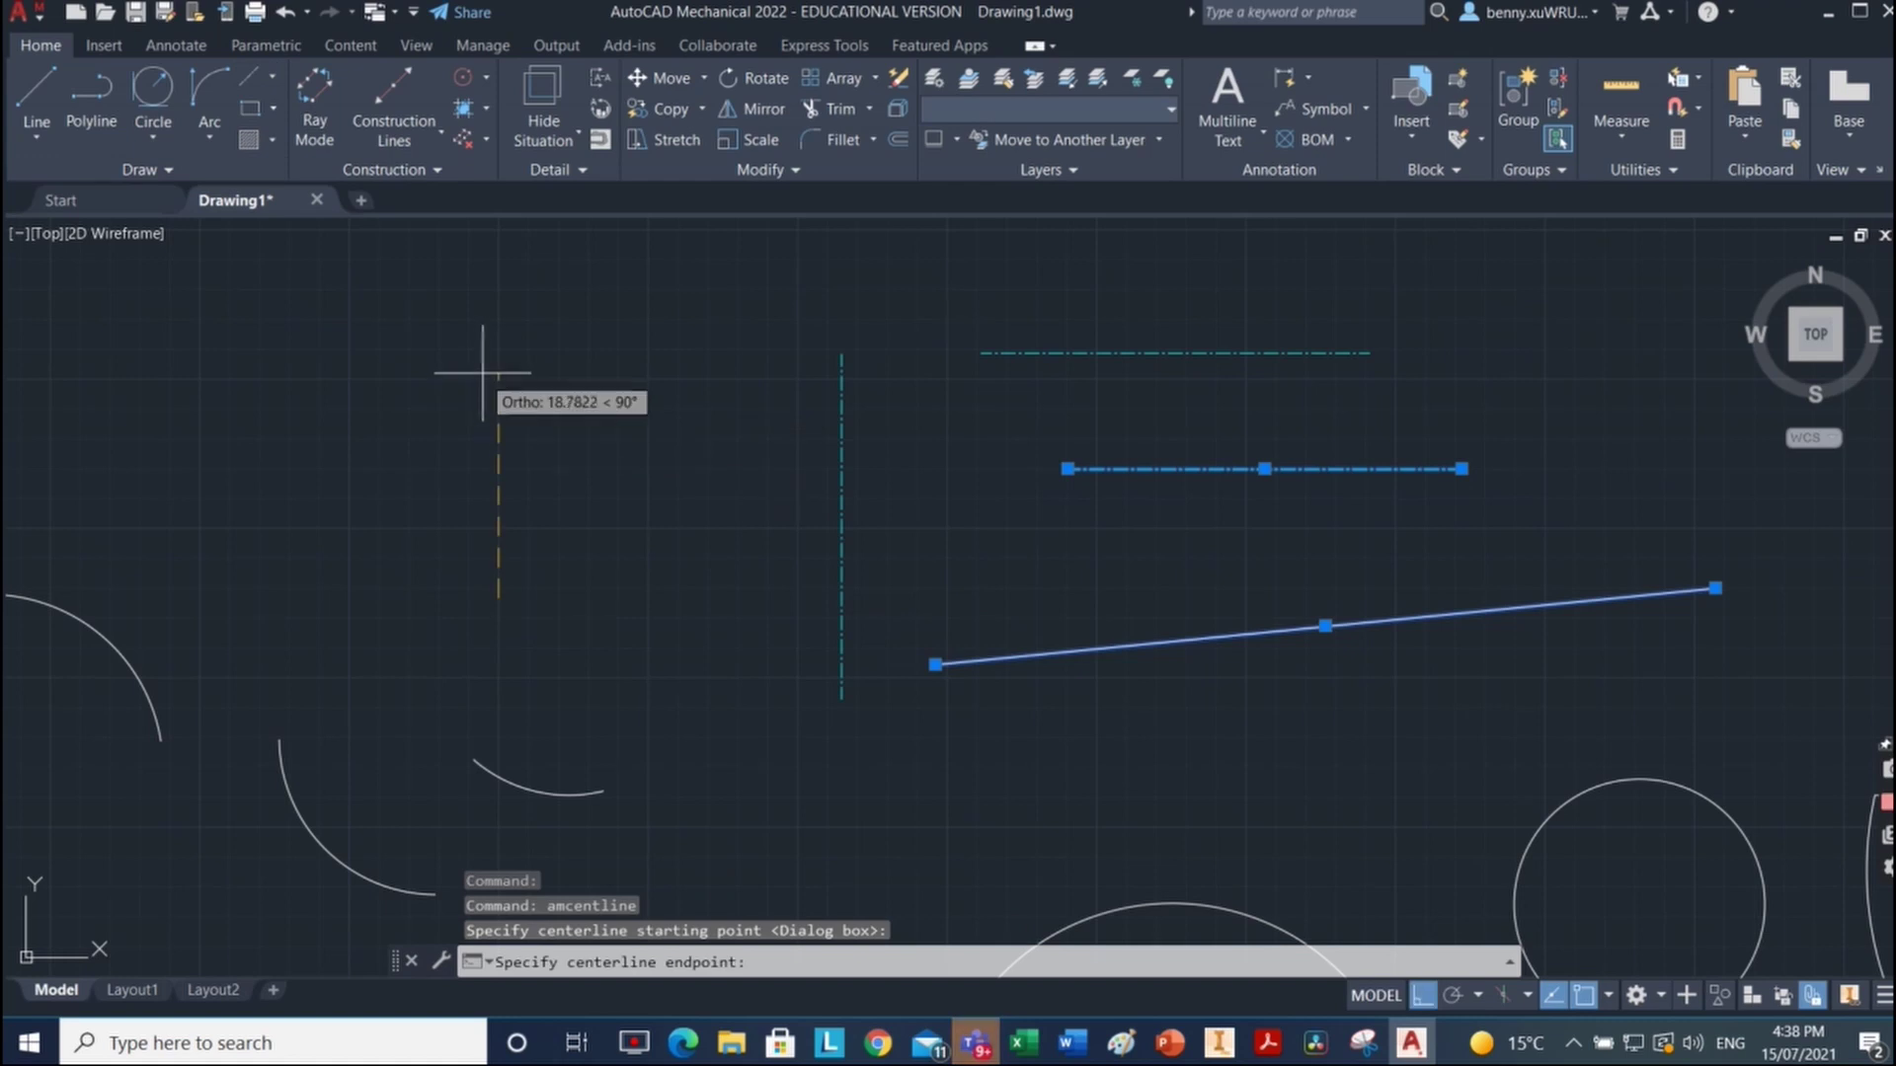
click(483, 373)
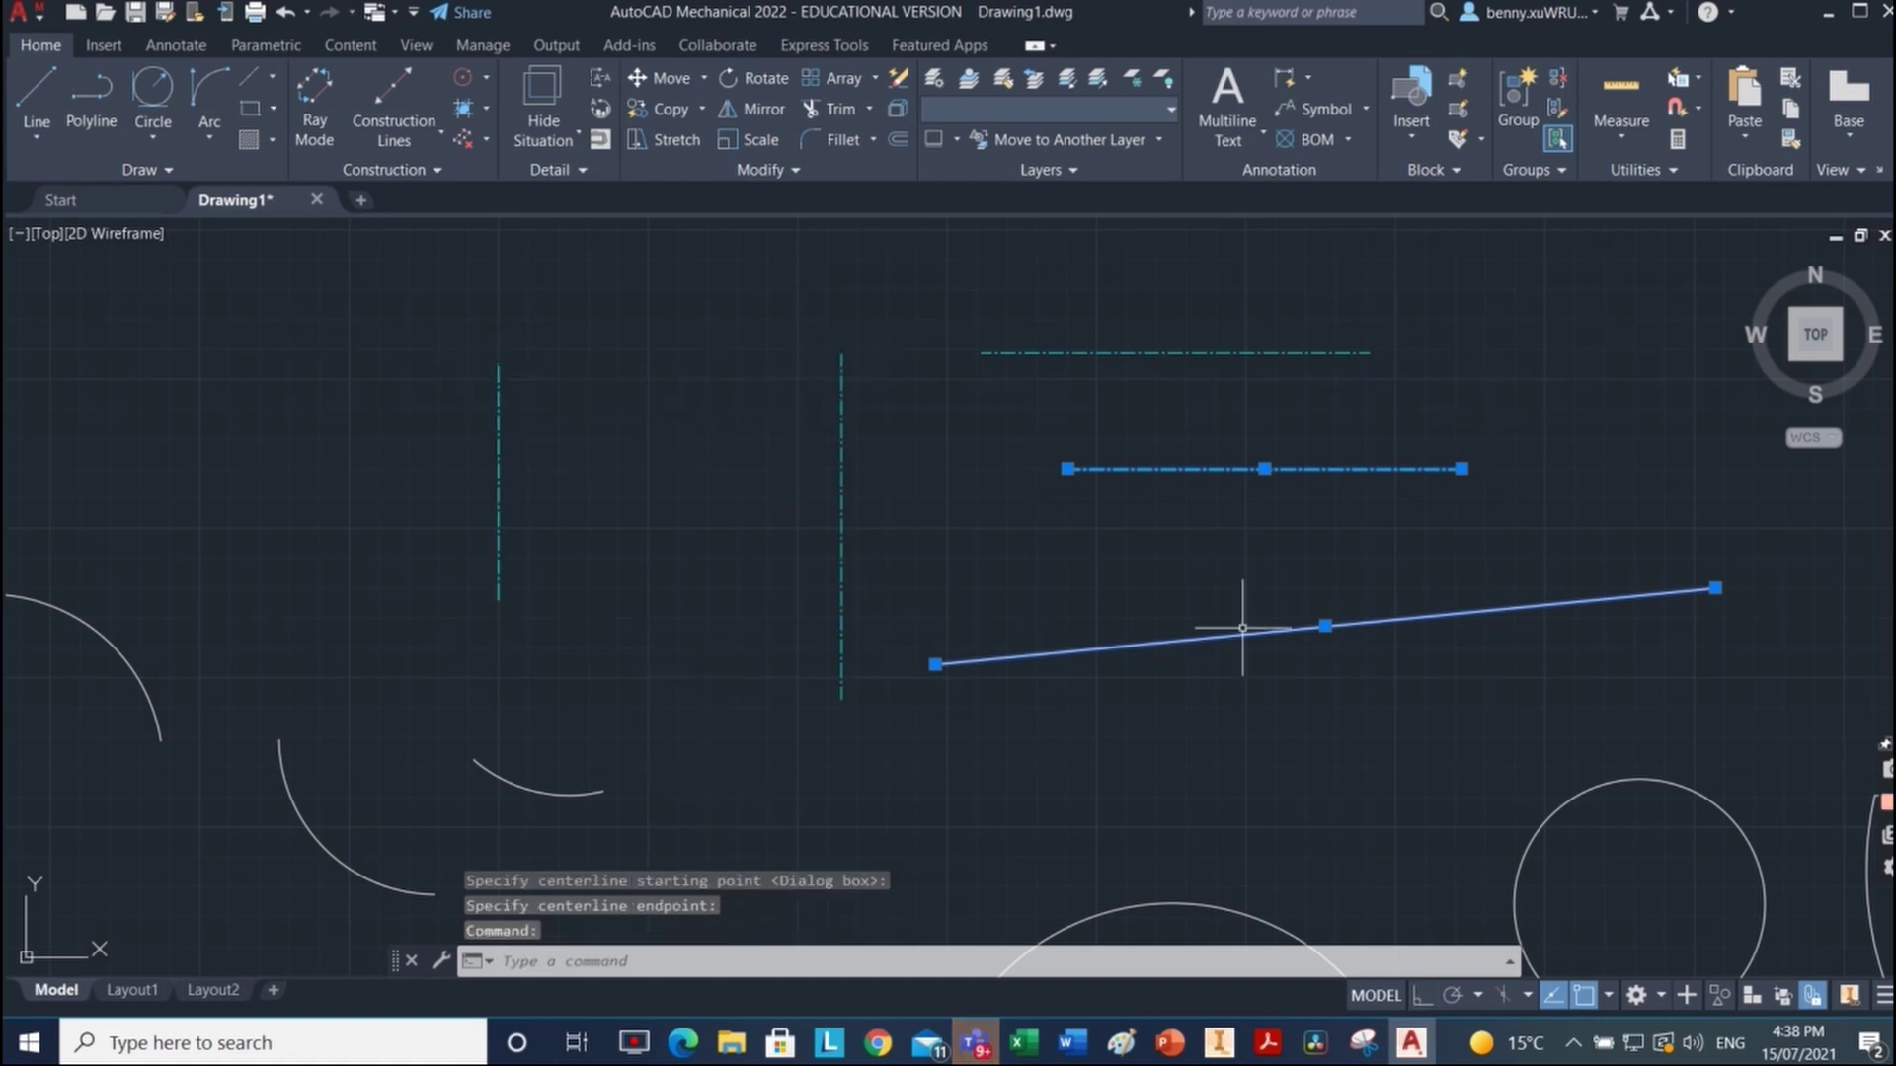
Step: Place a centerline cross centered between the two vertical centerlines, large enough for its horizontal line to cross both
click(485, 77)
click(402, 241)
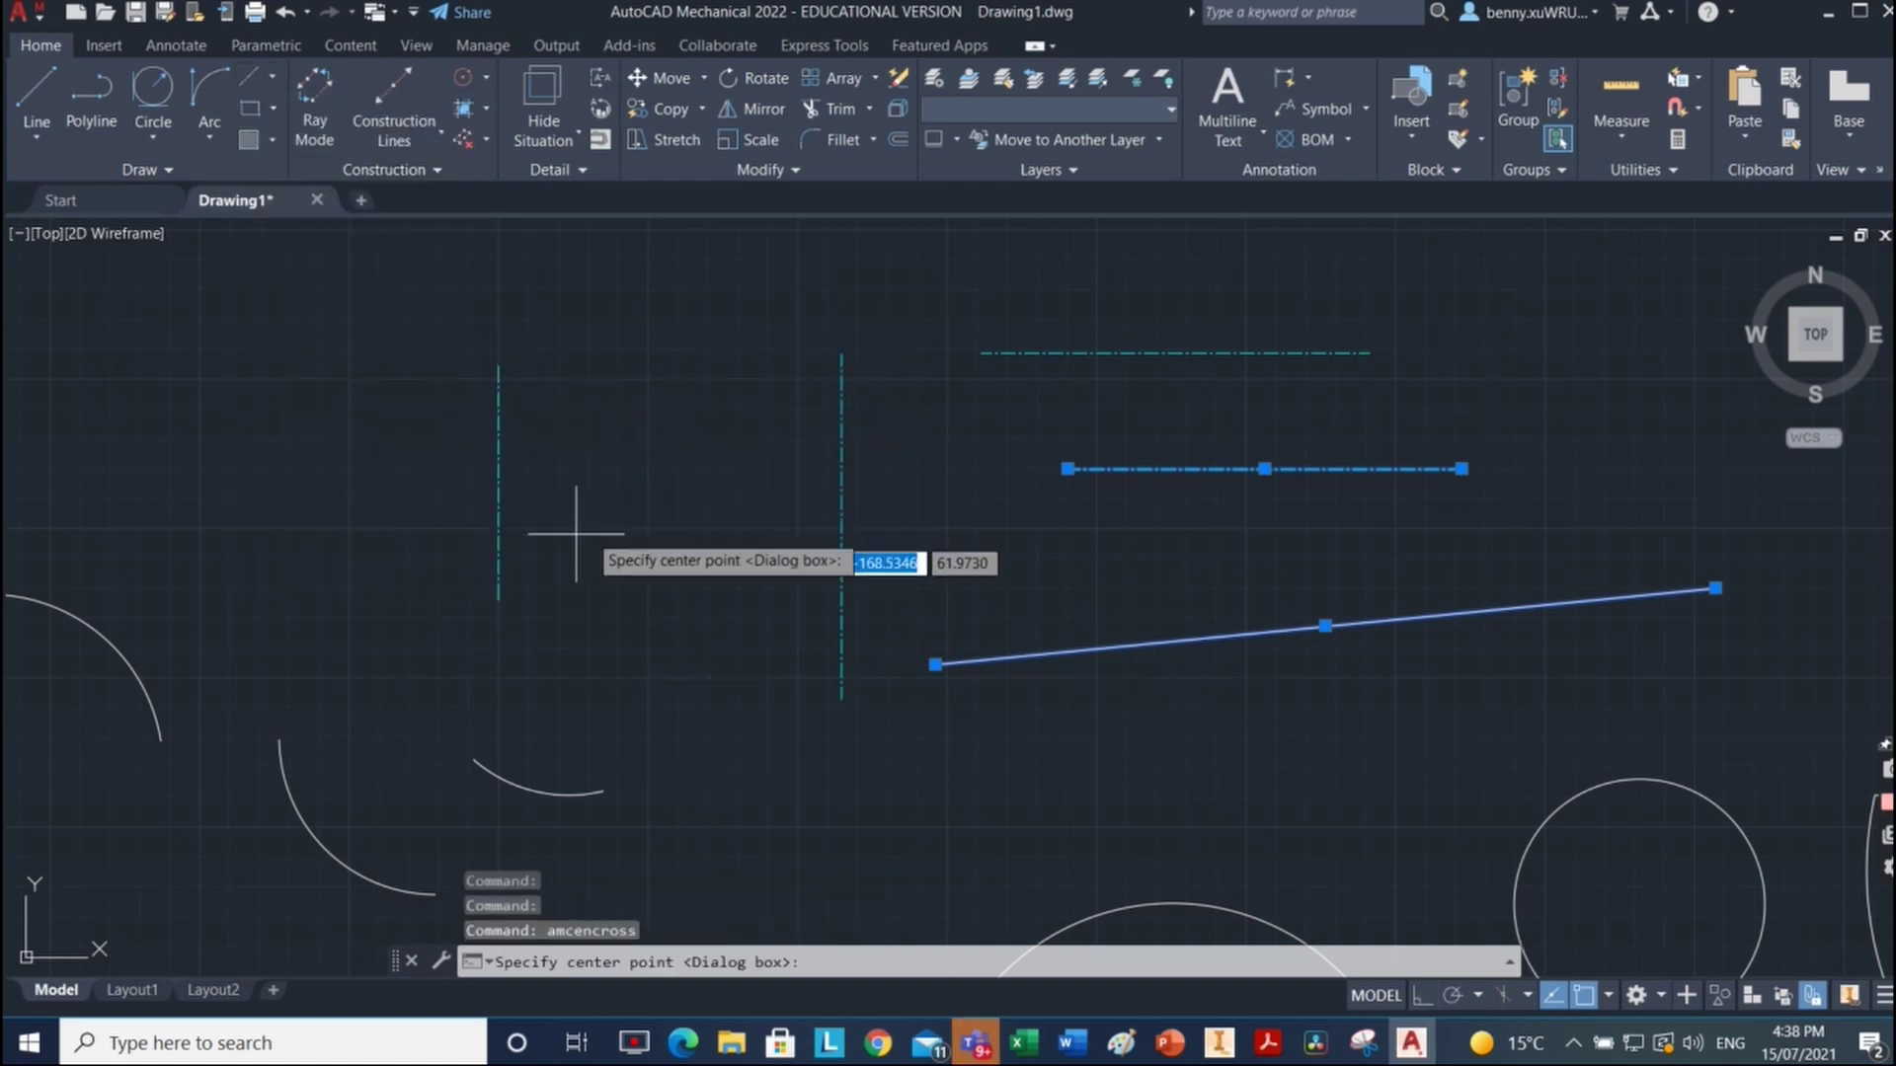
click(647, 529)
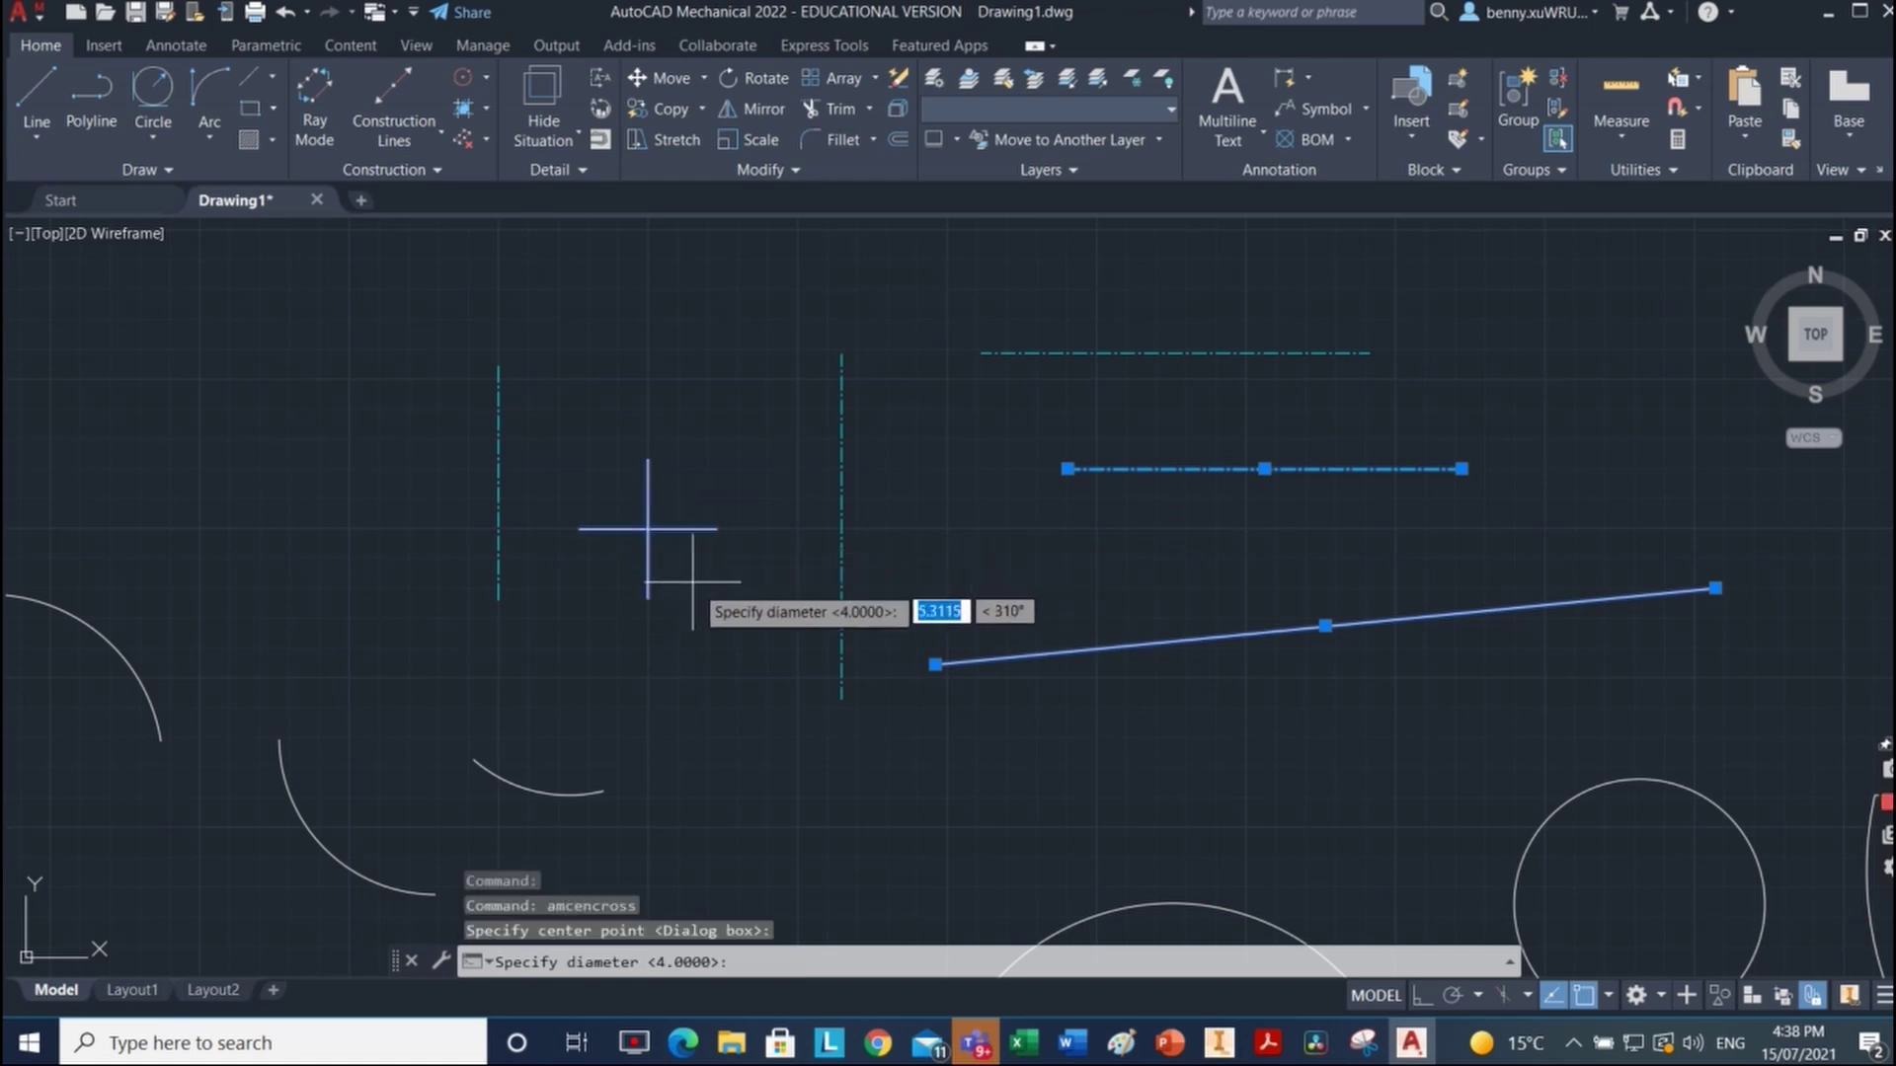
click(847, 725)
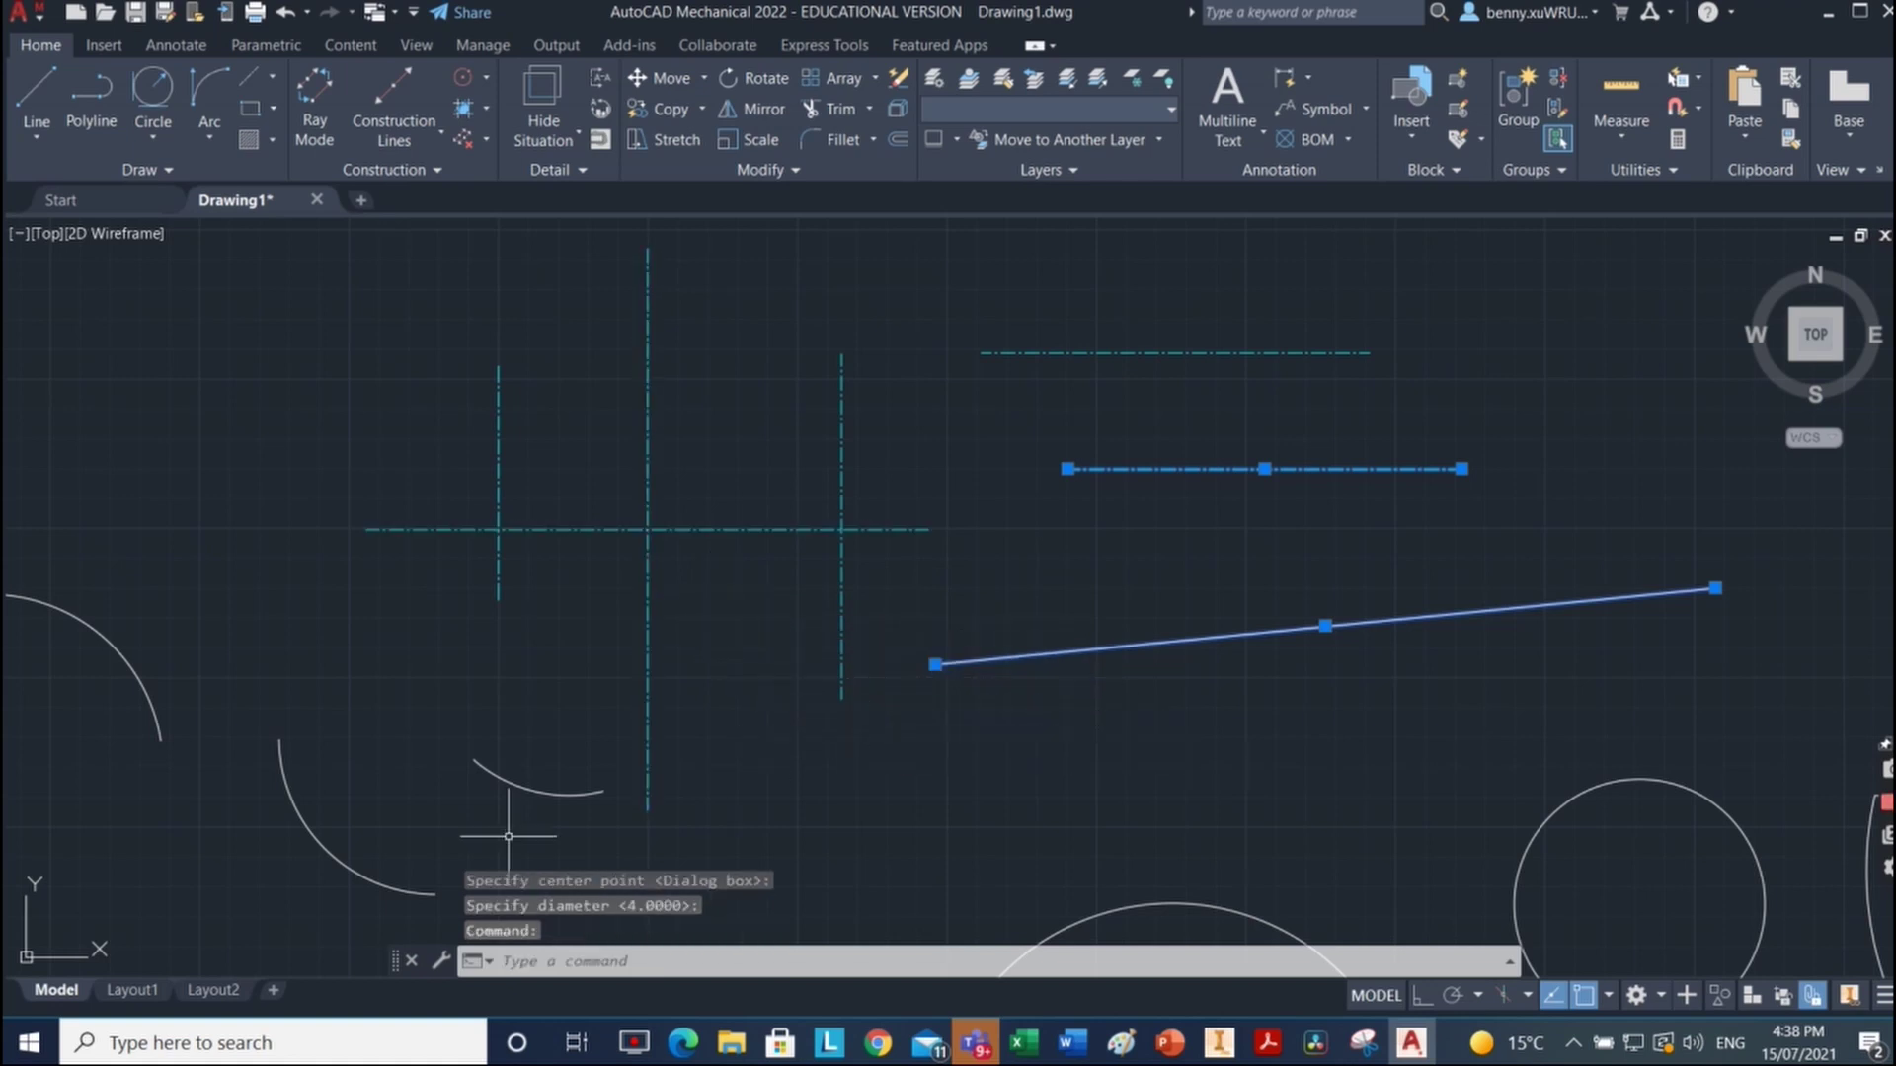
Step: Draw a Center, Radius circle centered on the centerline cross, fitting between the two vertical centerlines
click(154, 139)
click(181, 188)
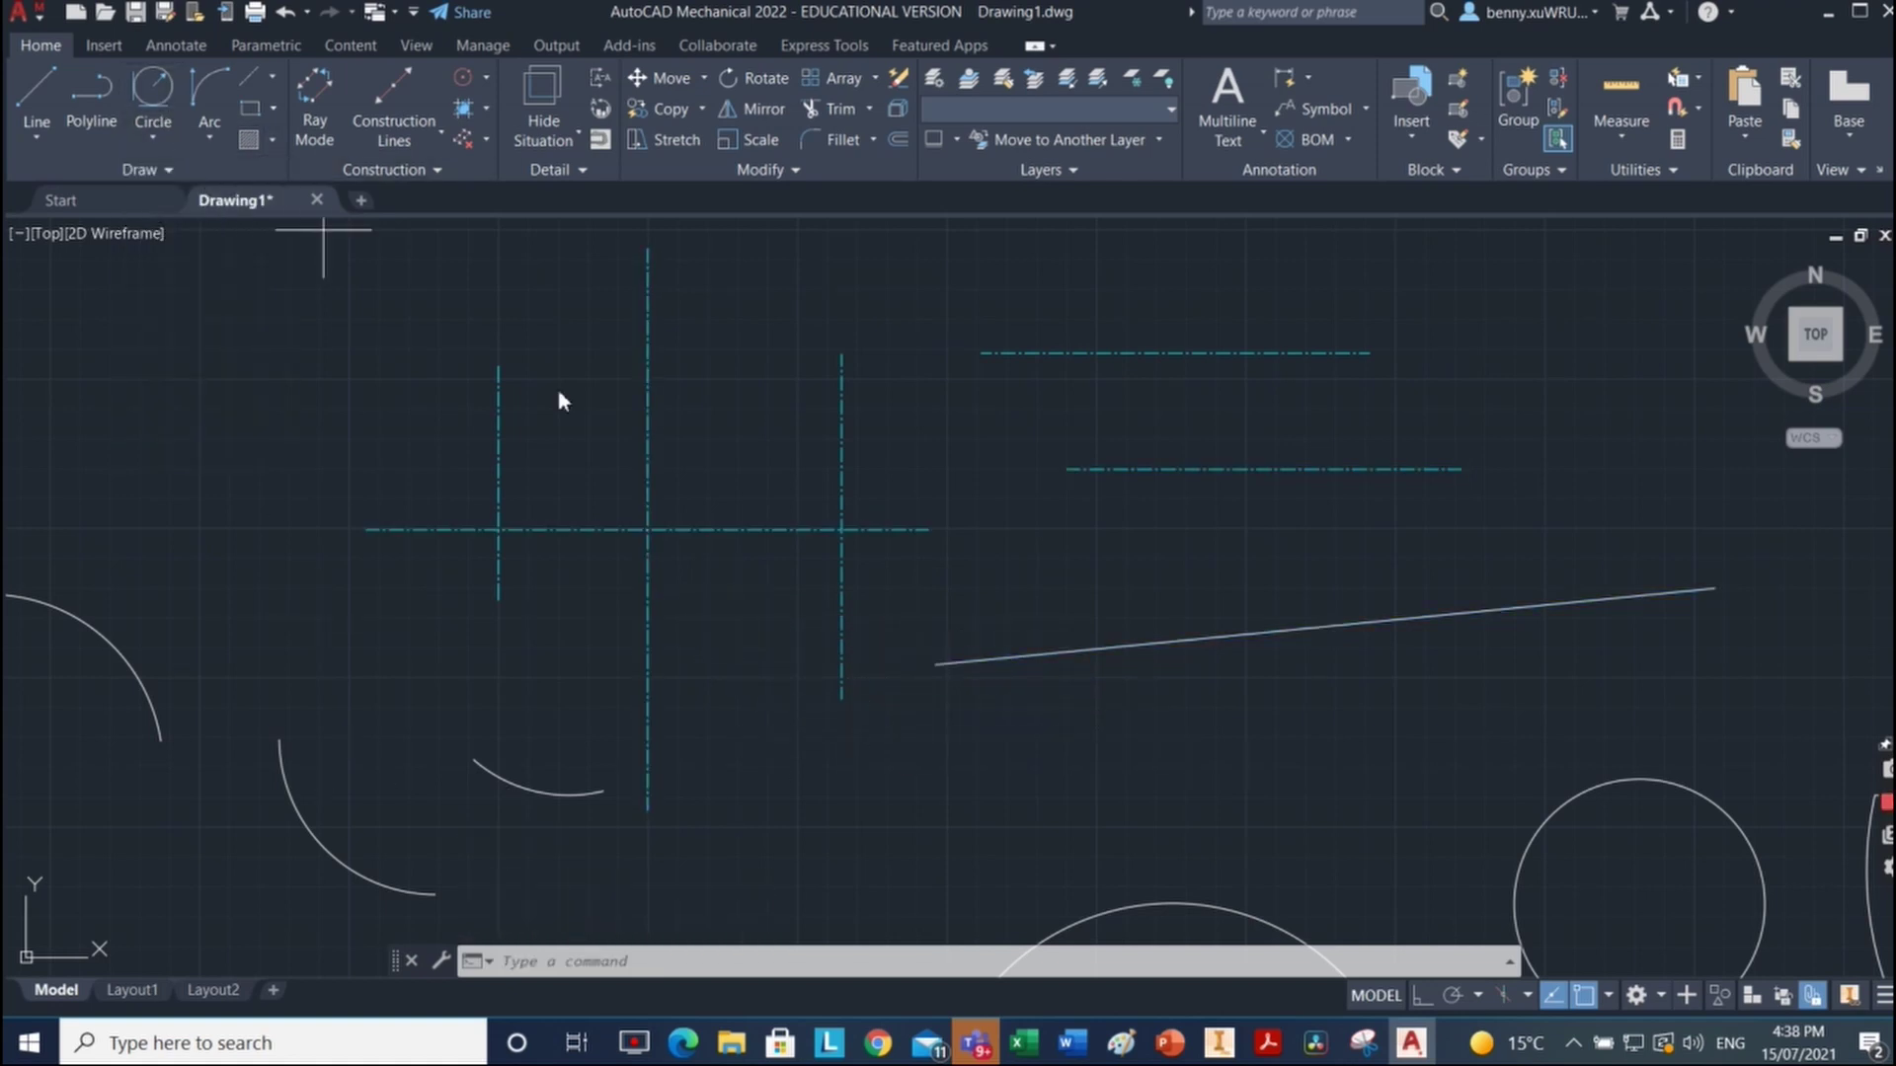
click(648, 529)
click(721, 651)
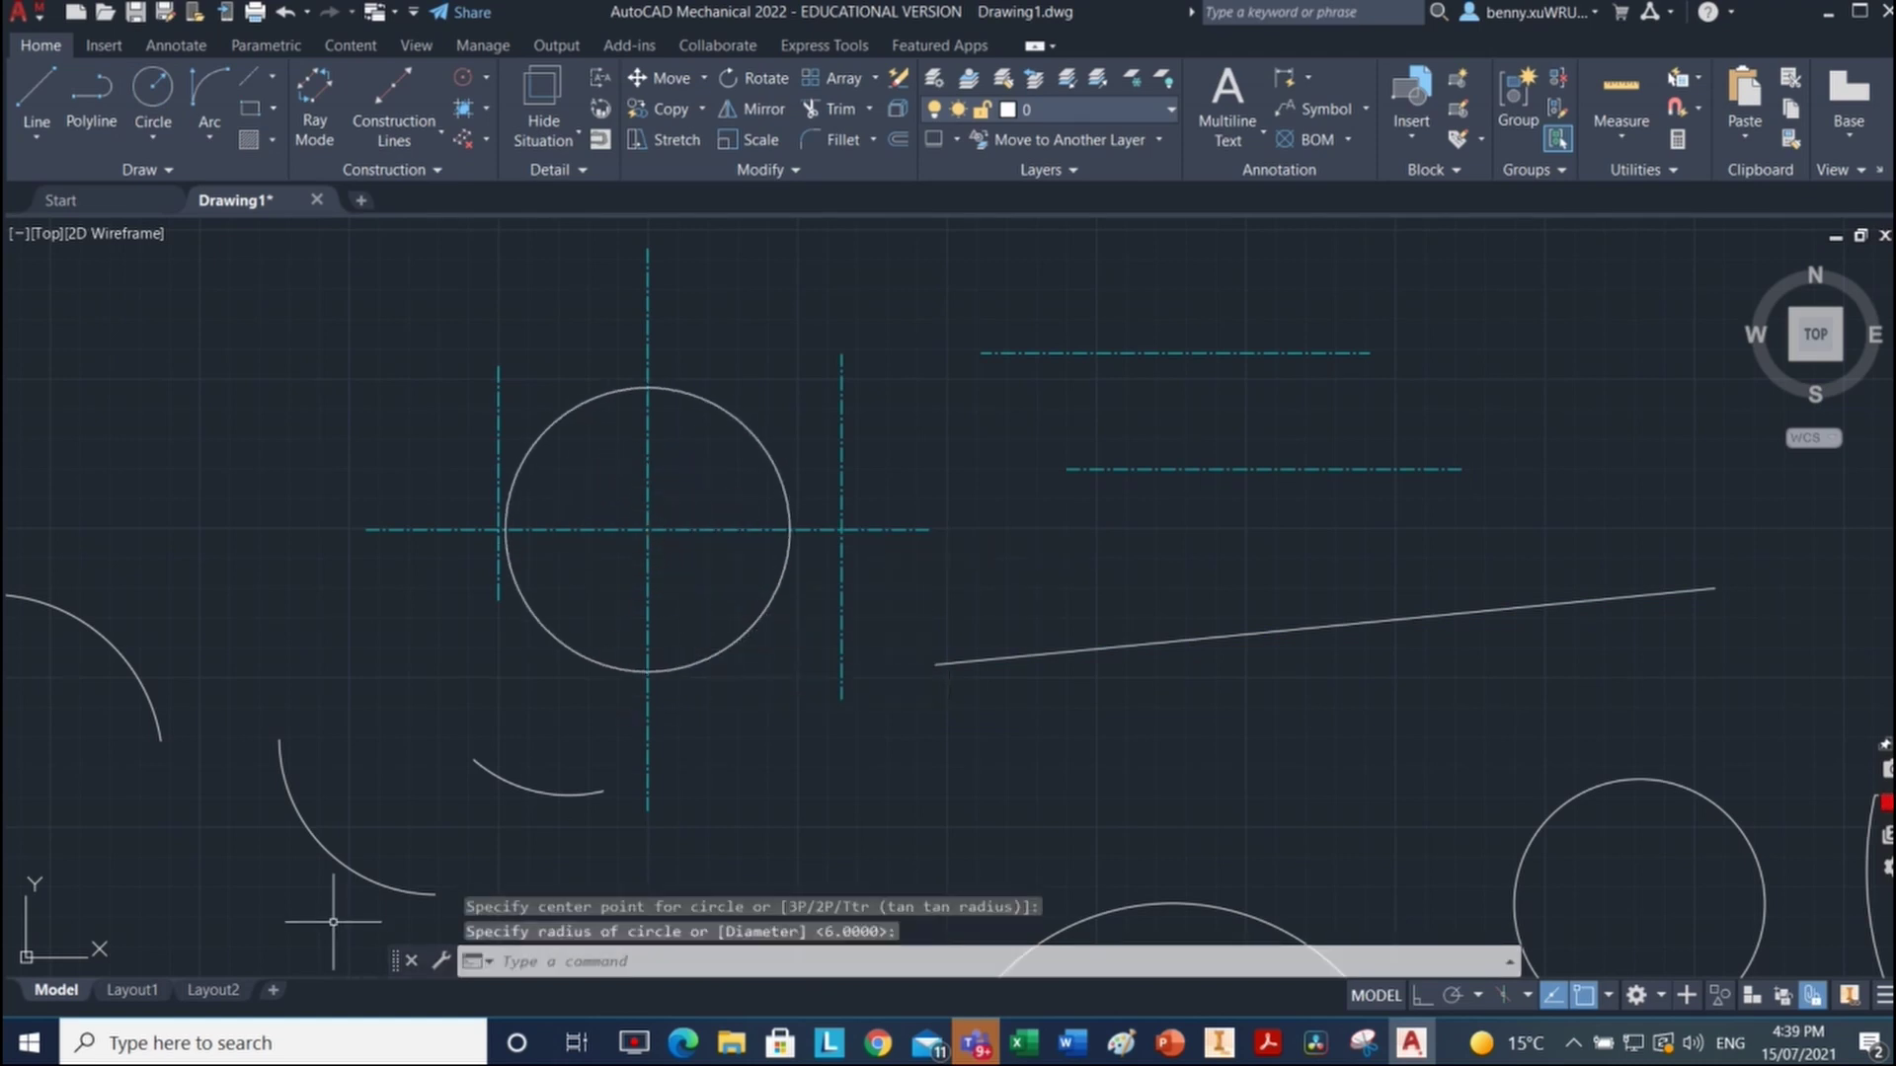
click(276, 78)
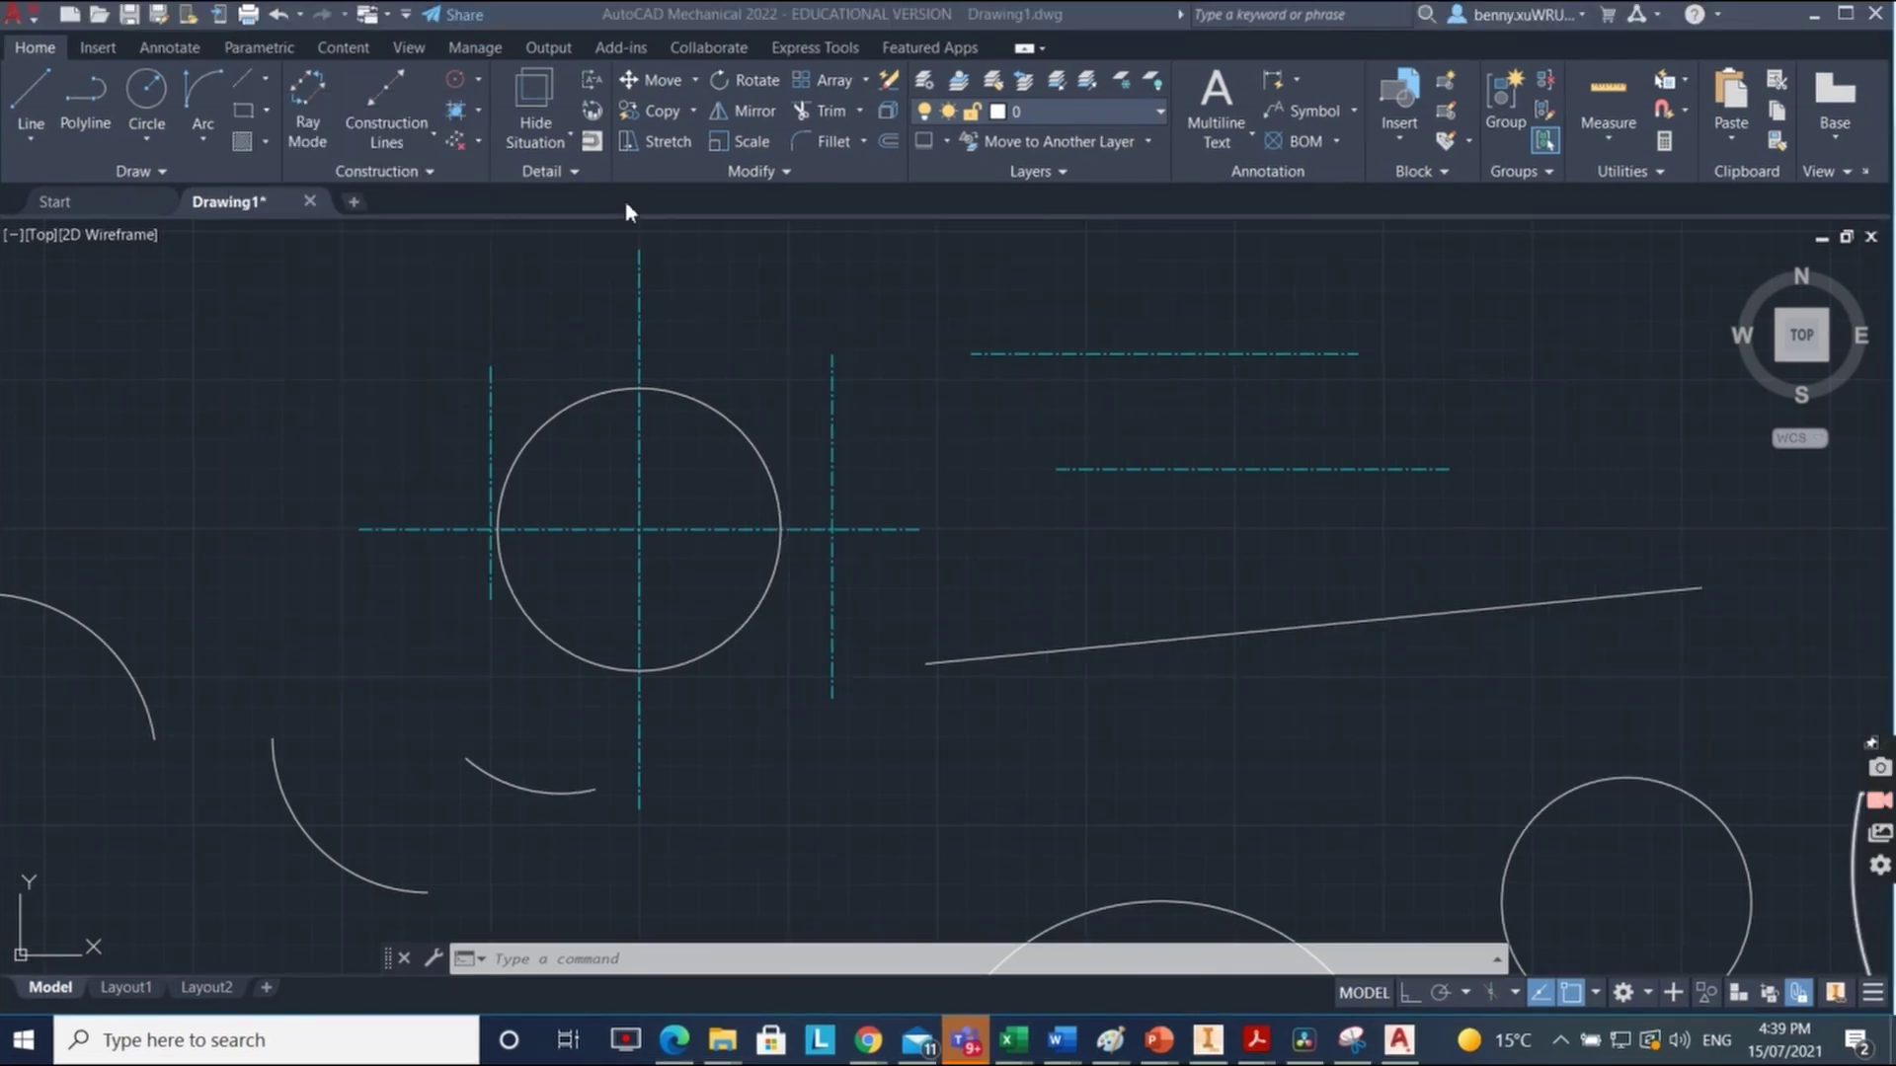
Step: Draw a wide rectangle from two opposite corners in the empty area above the centerlines and the circle
click(242, 111)
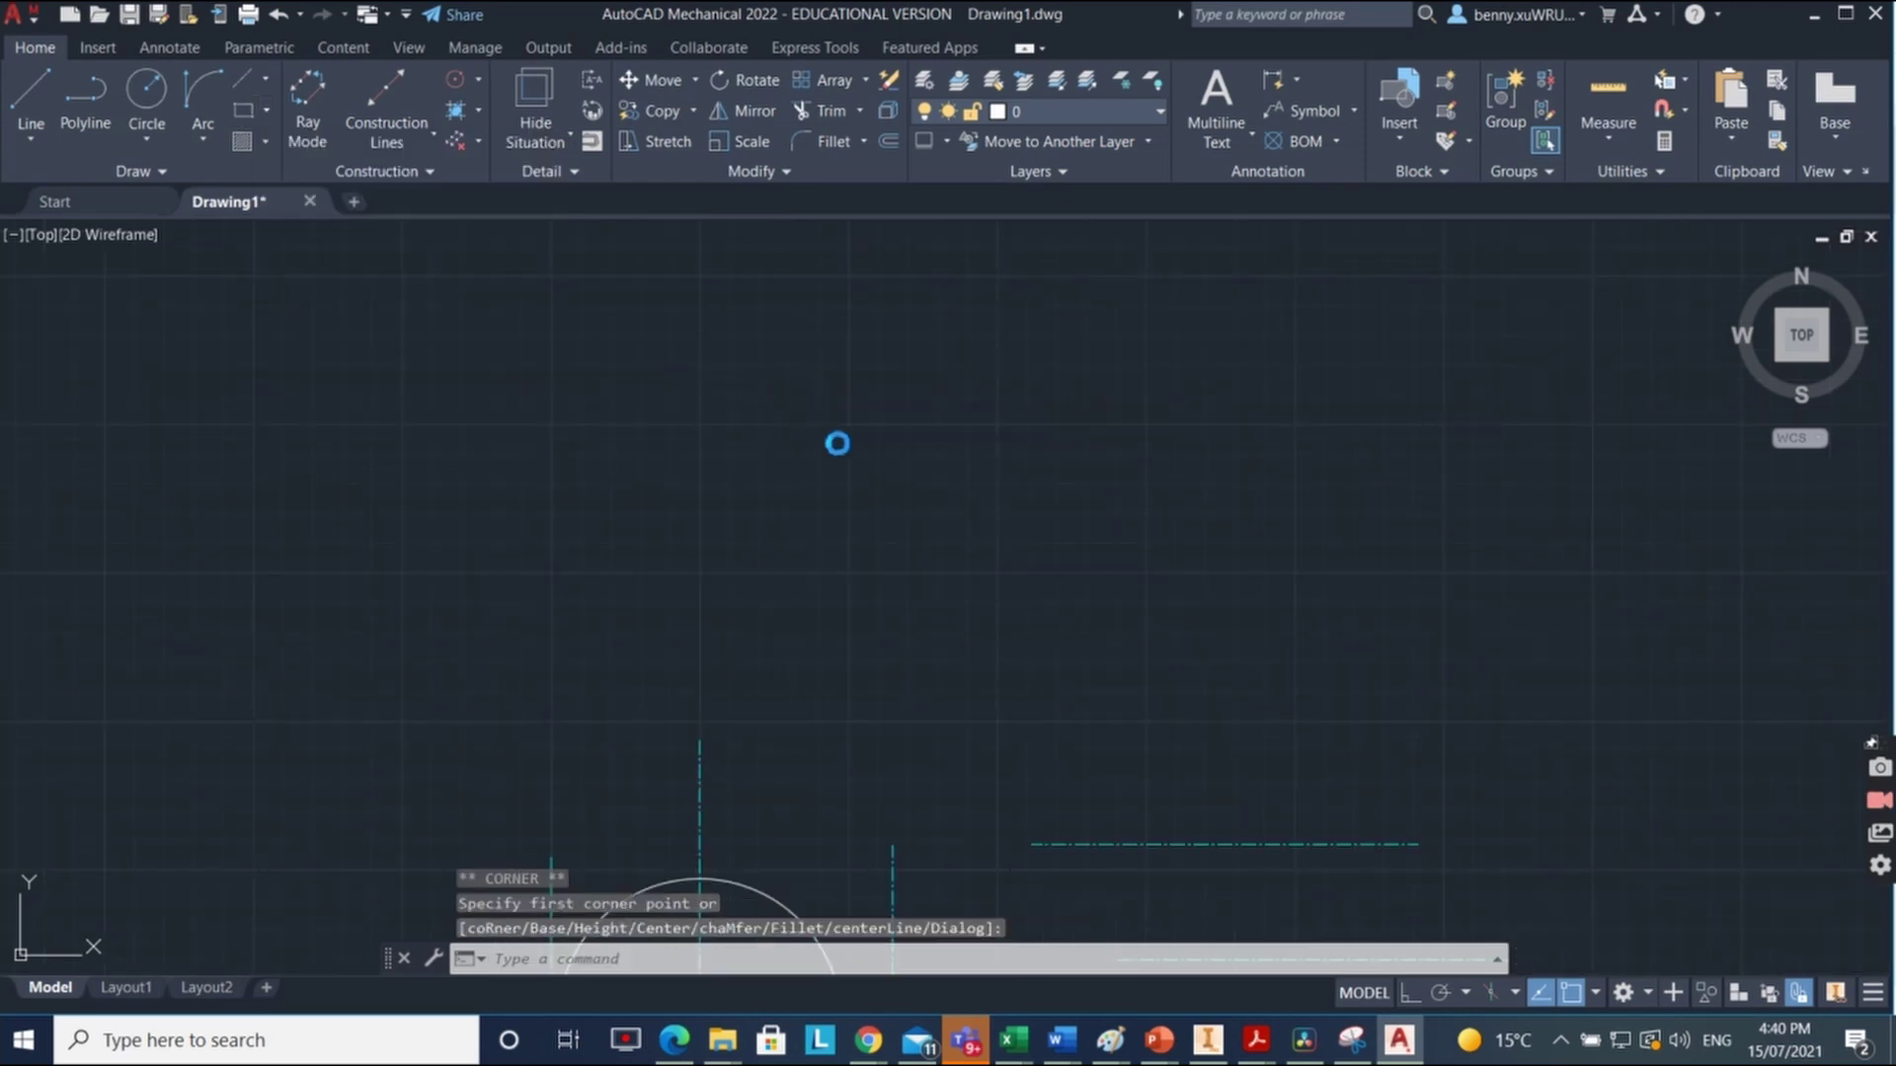
click(785, 387)
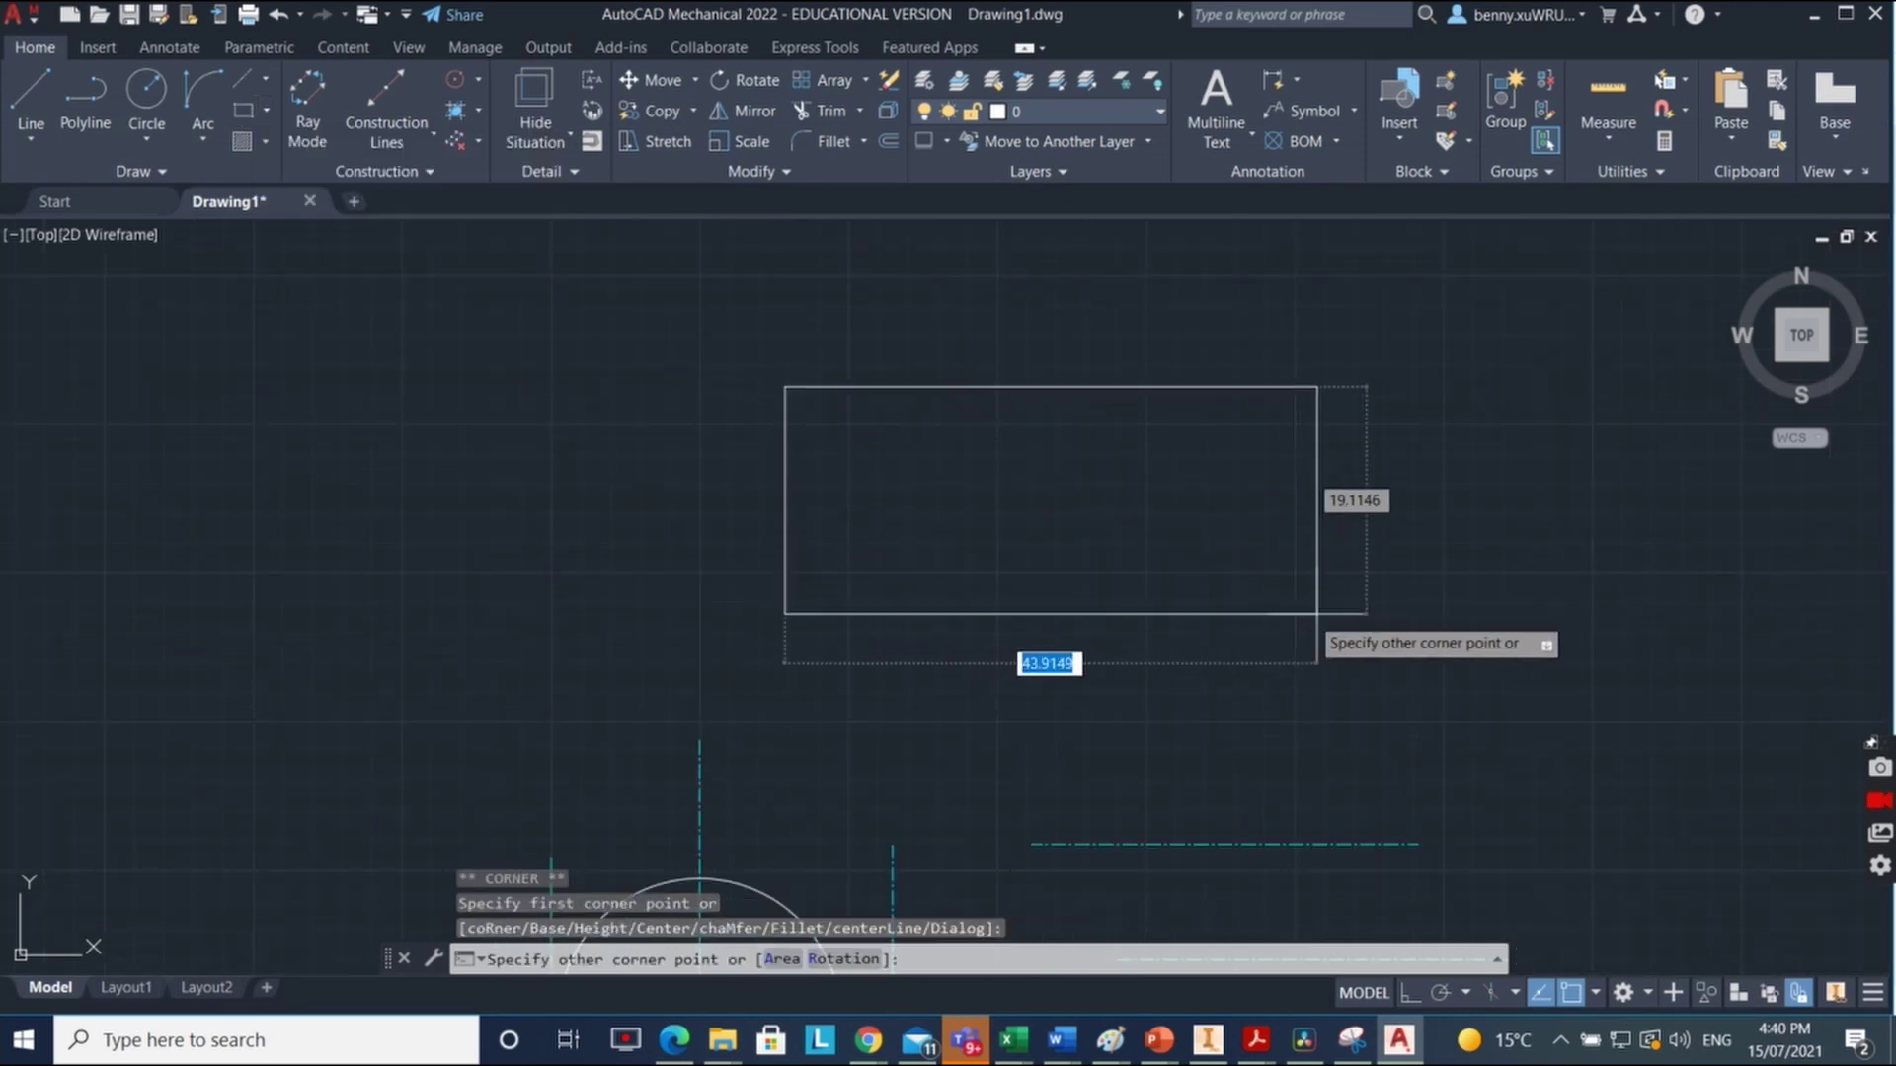
click(1371, 627)
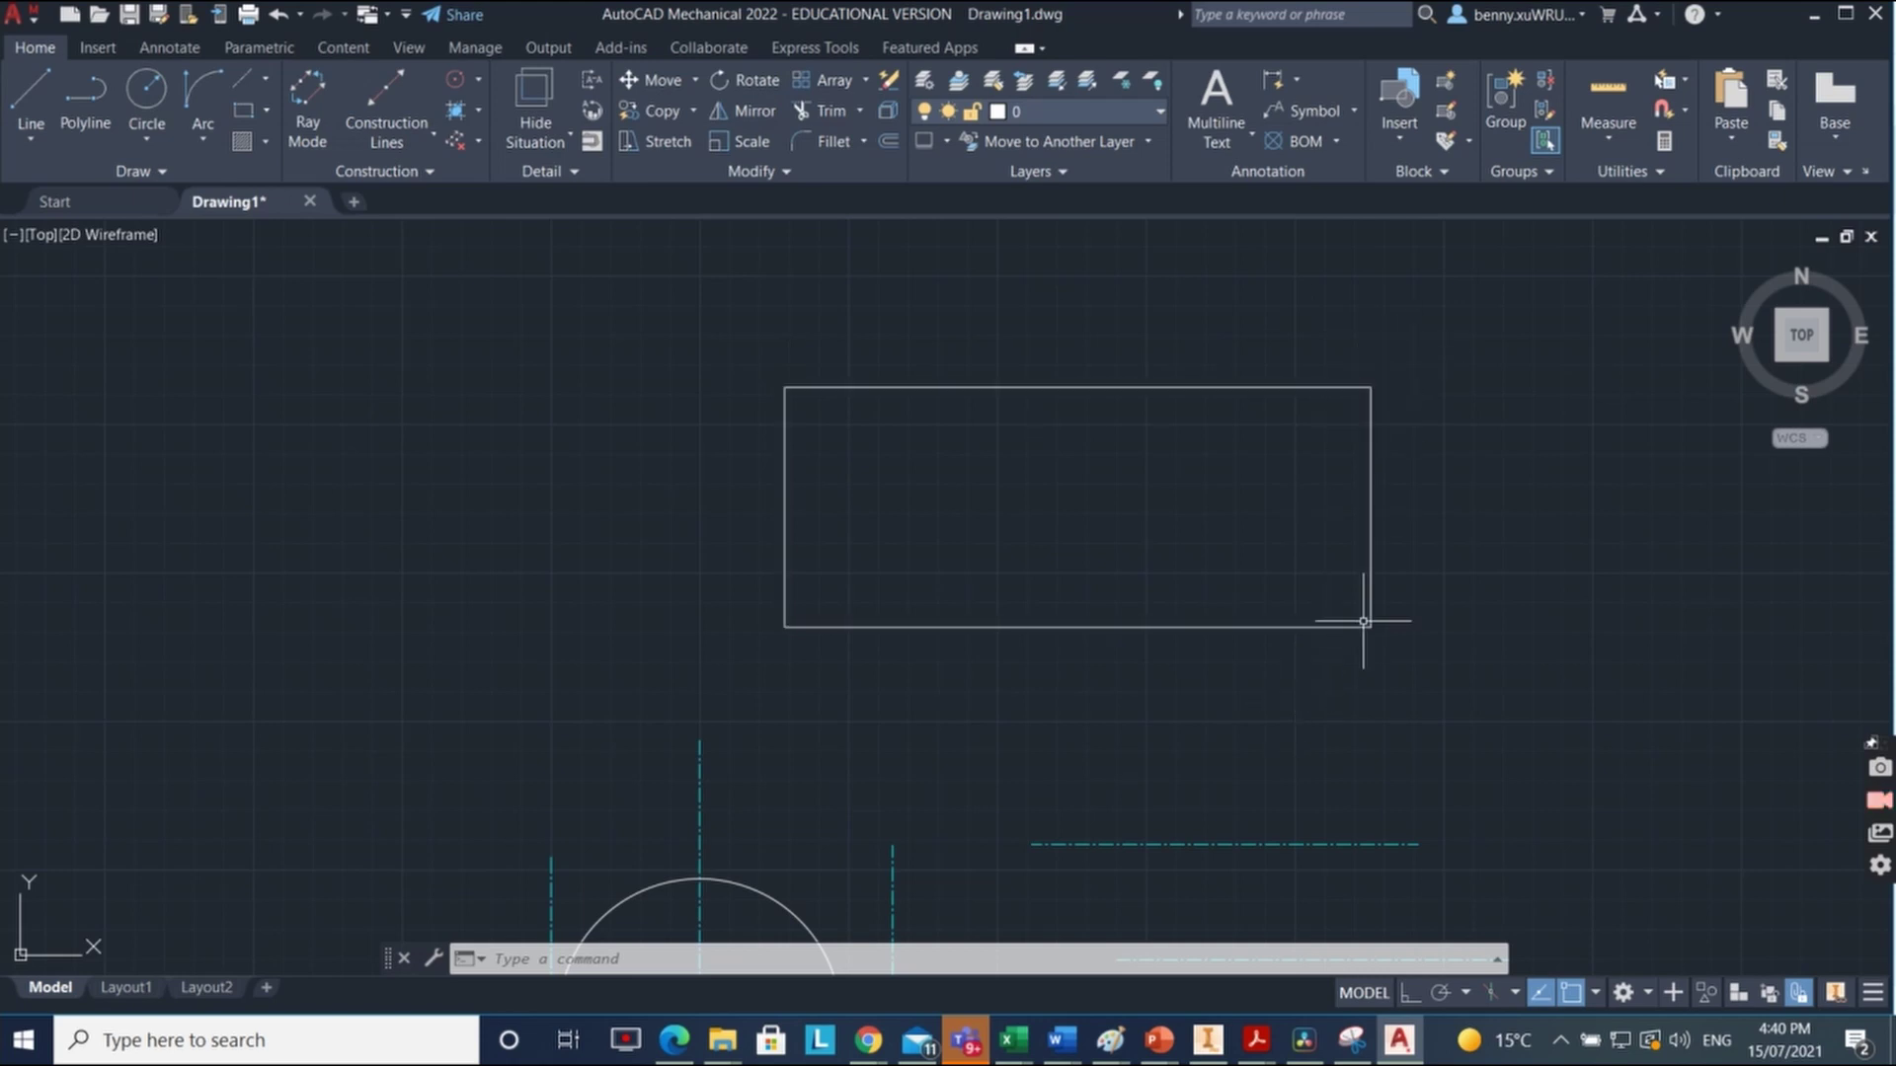
Step: Draw a second rectangle 25 wide and 30 high to the west of the first rectangle
click(242, 111)
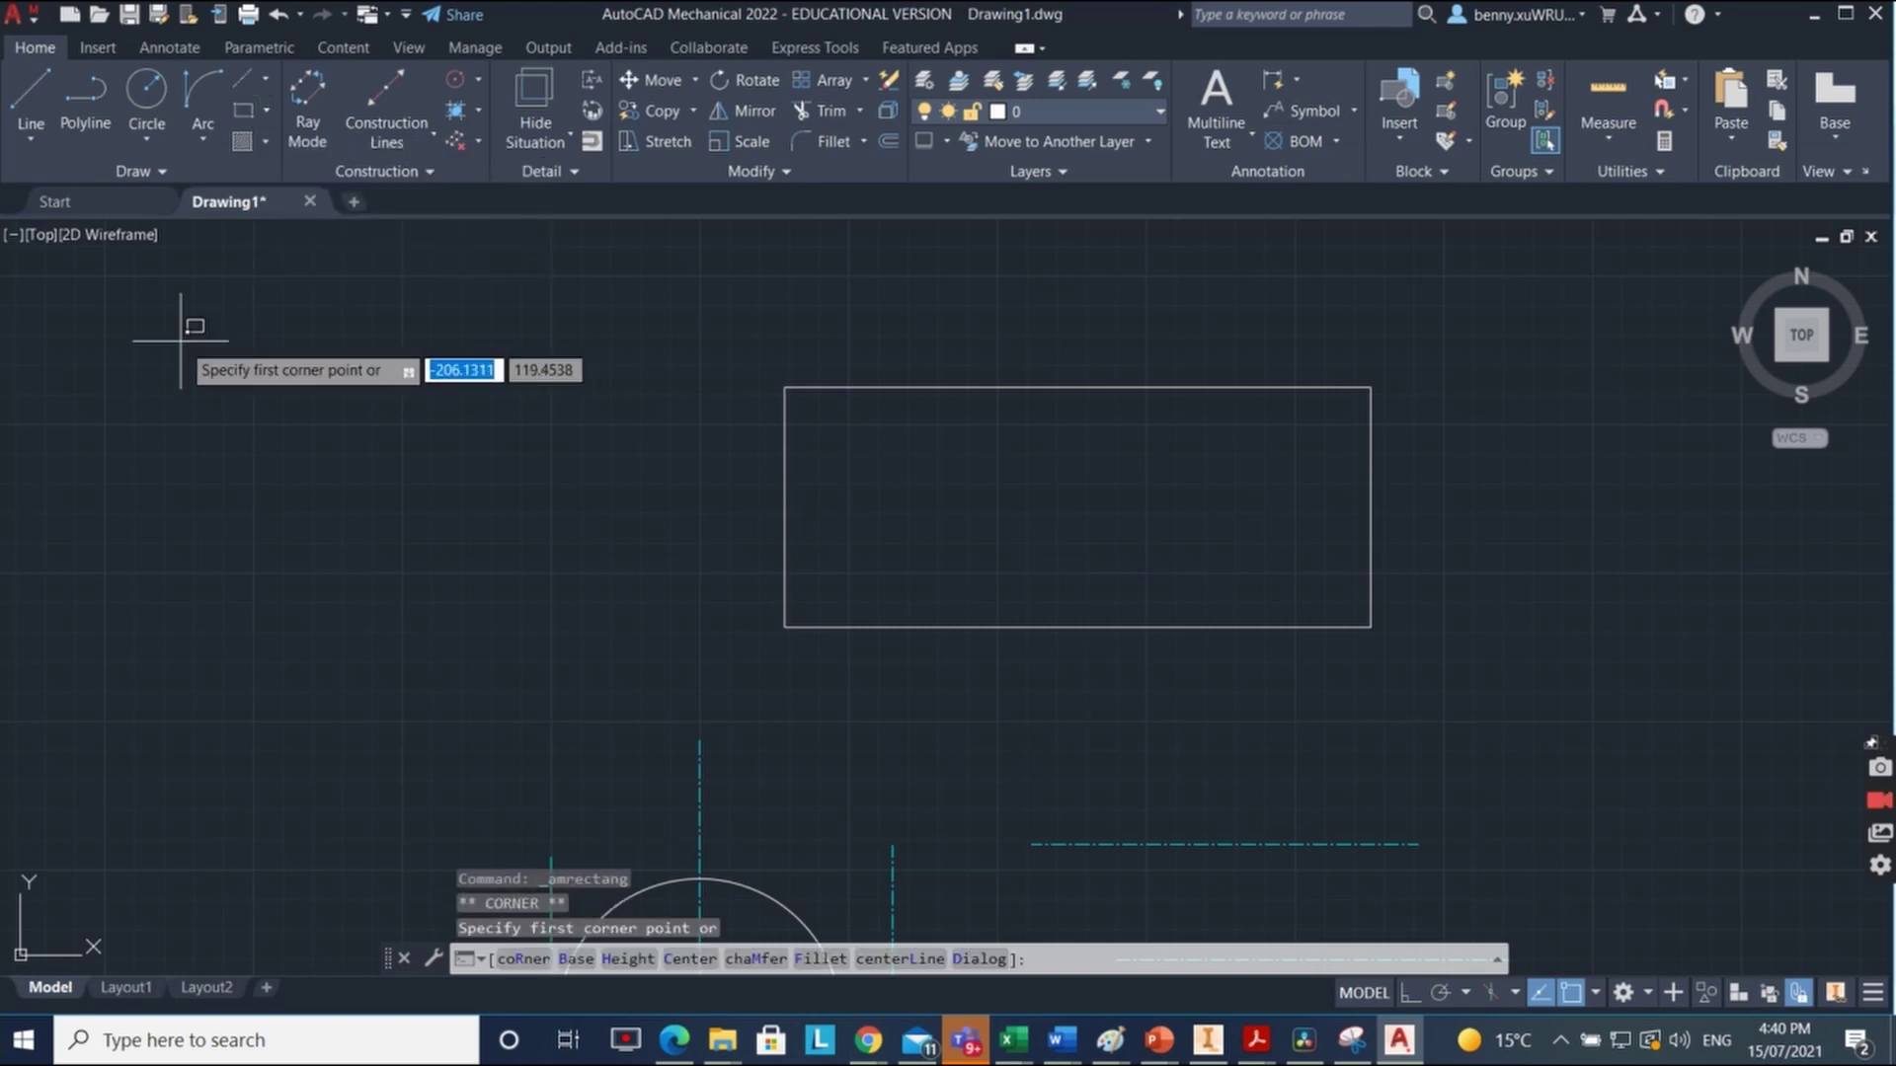
click(185, 382)
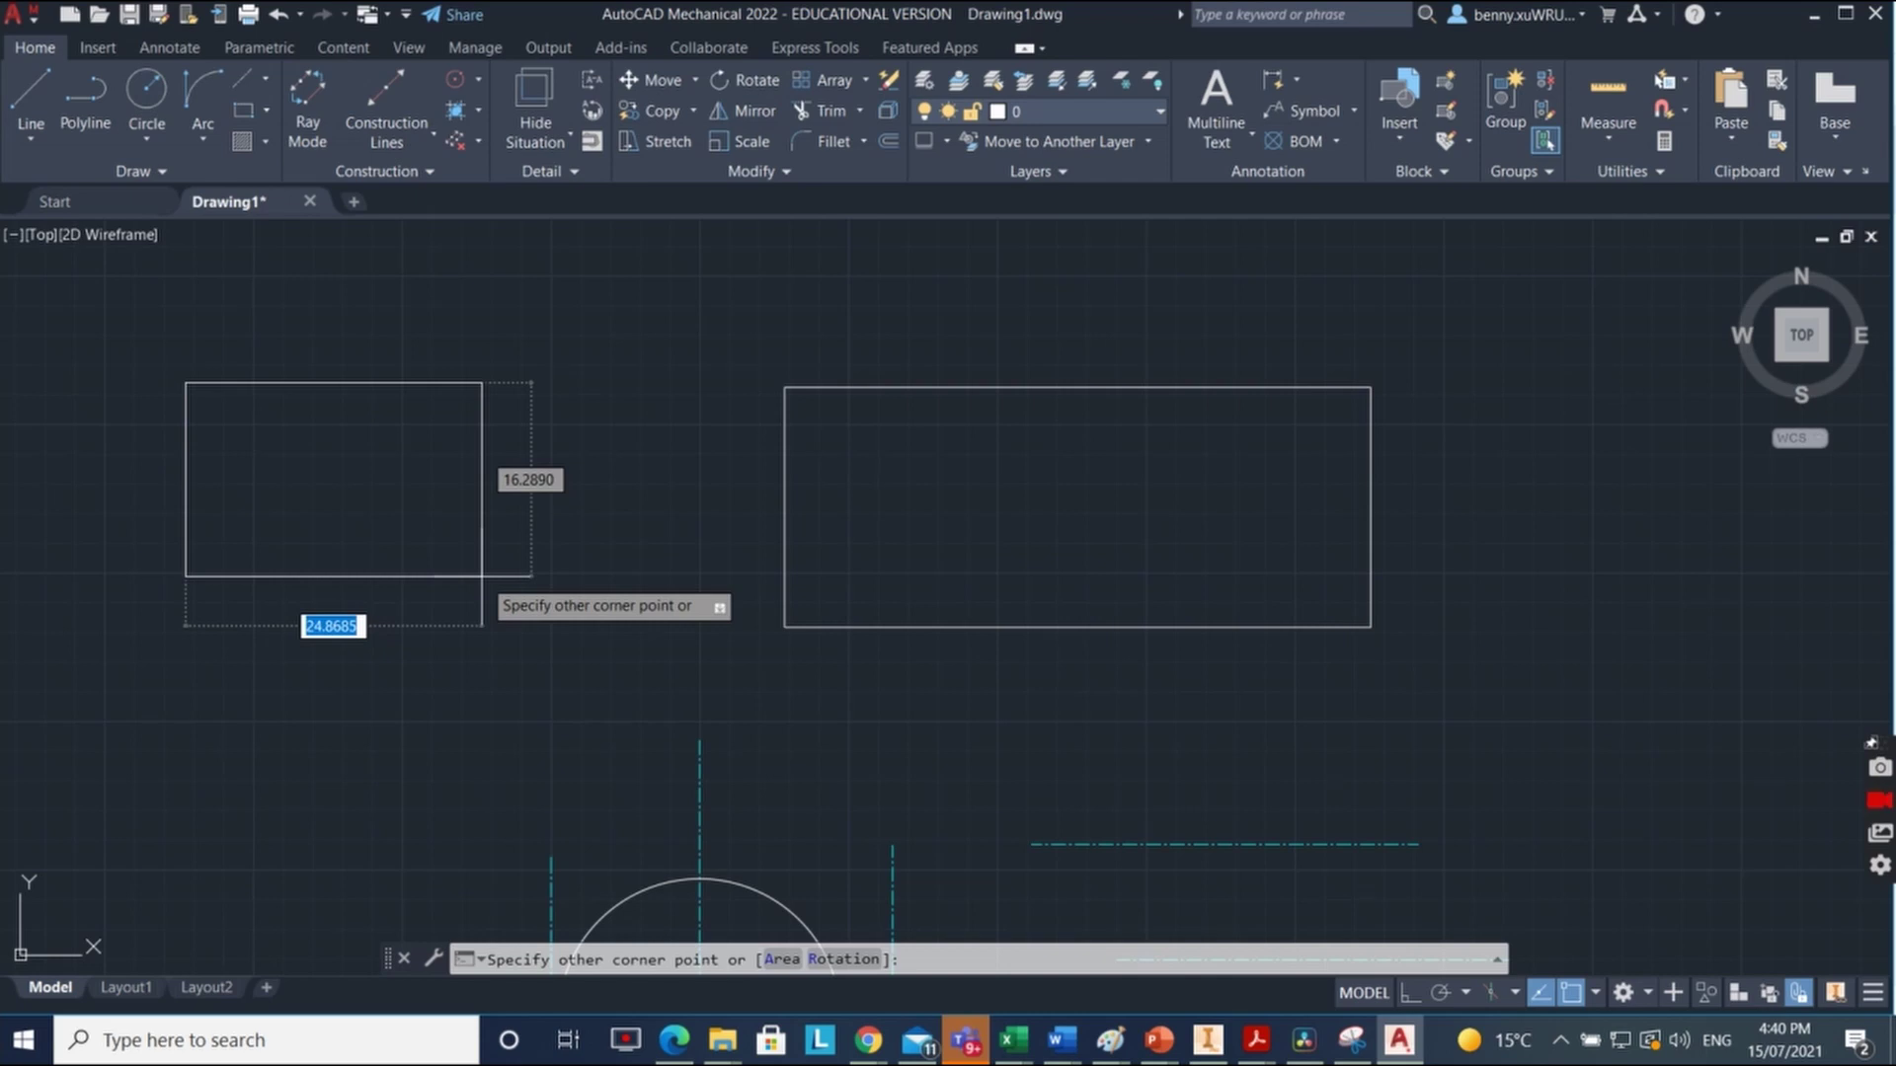
text(5)
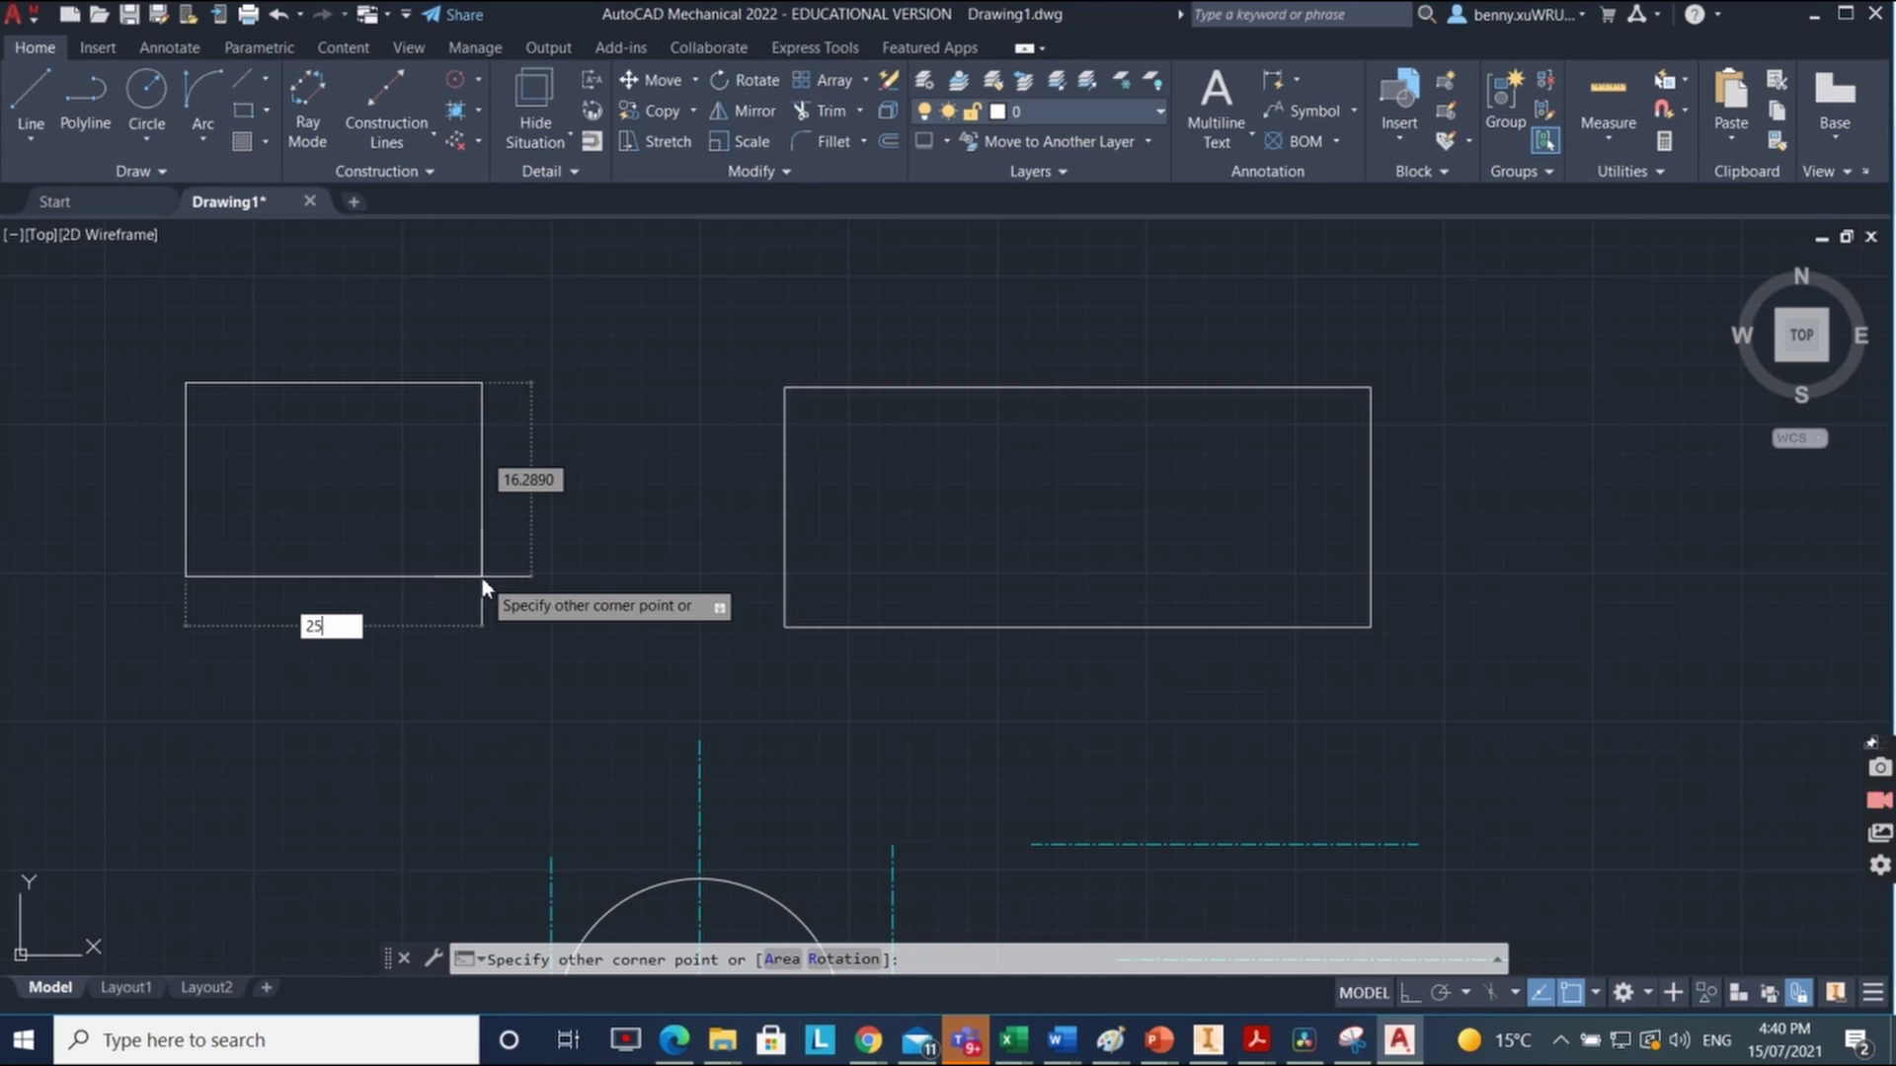
key(Tab)
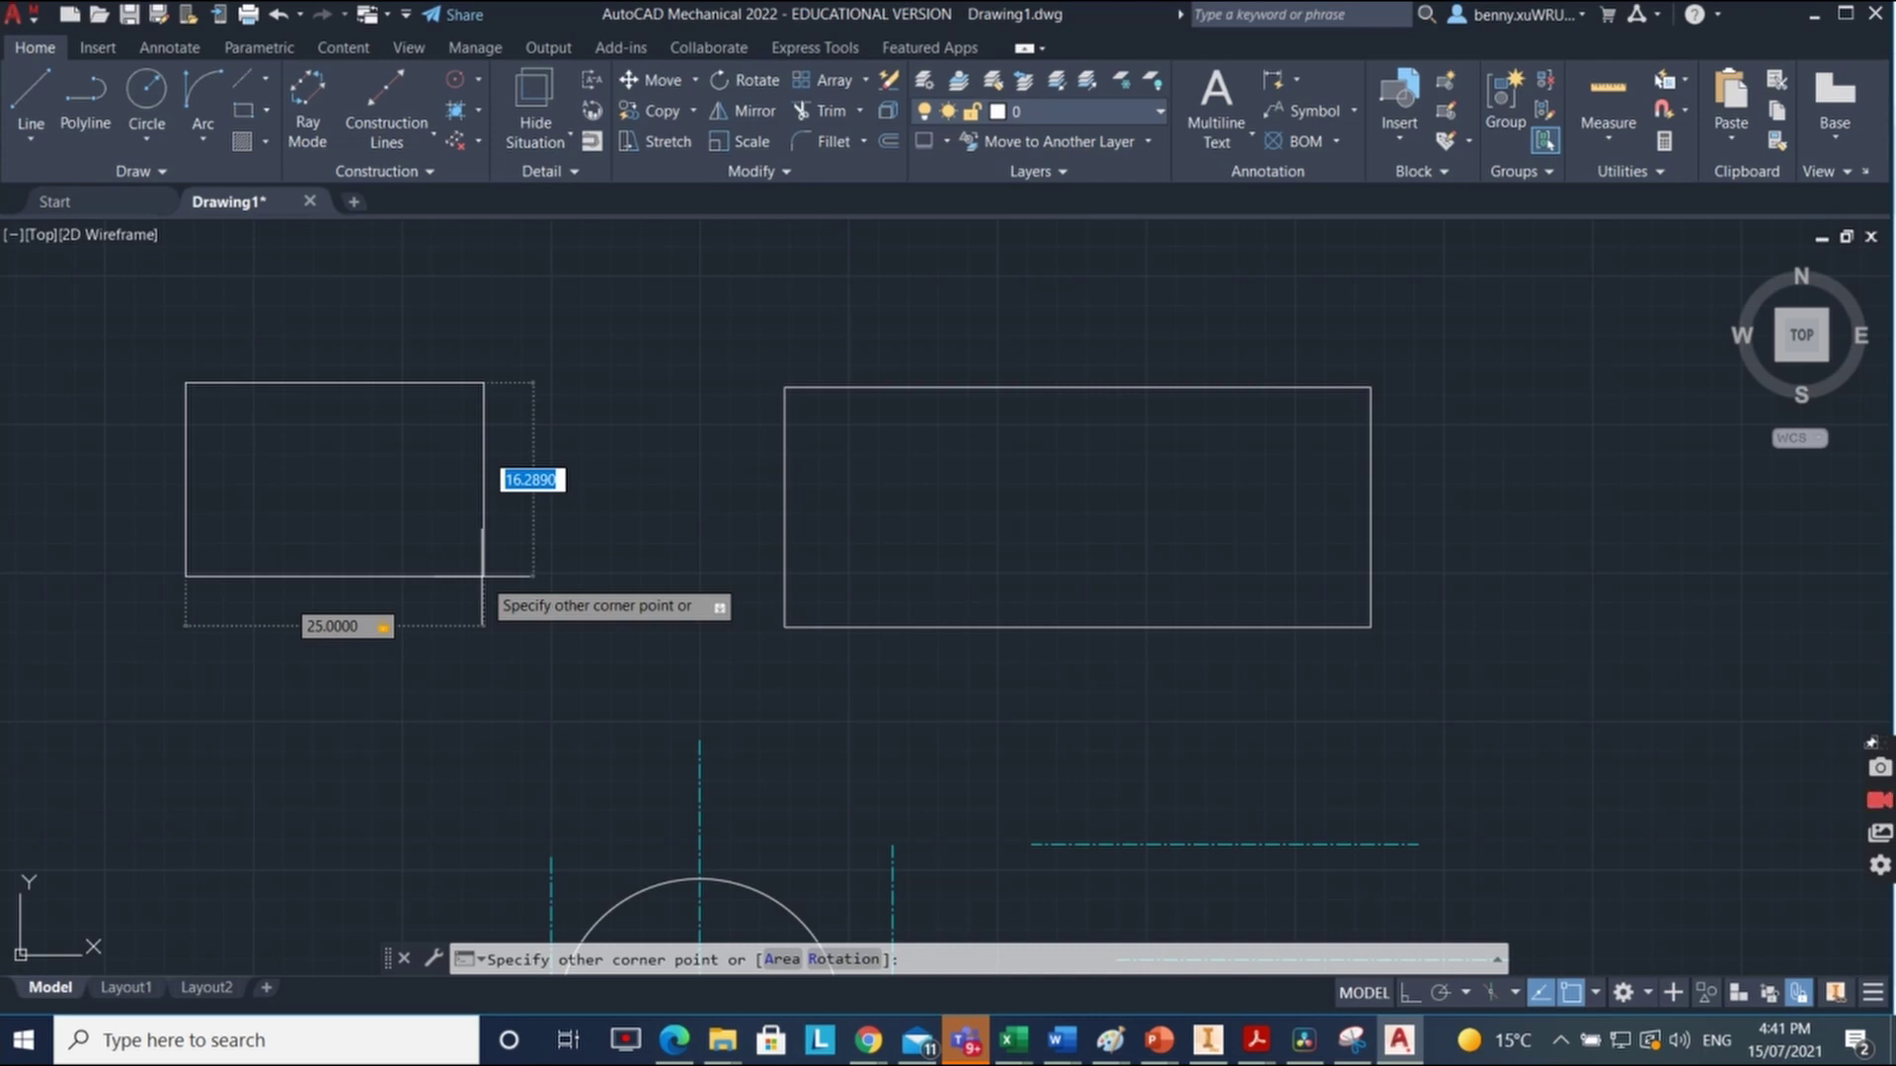
text(2)
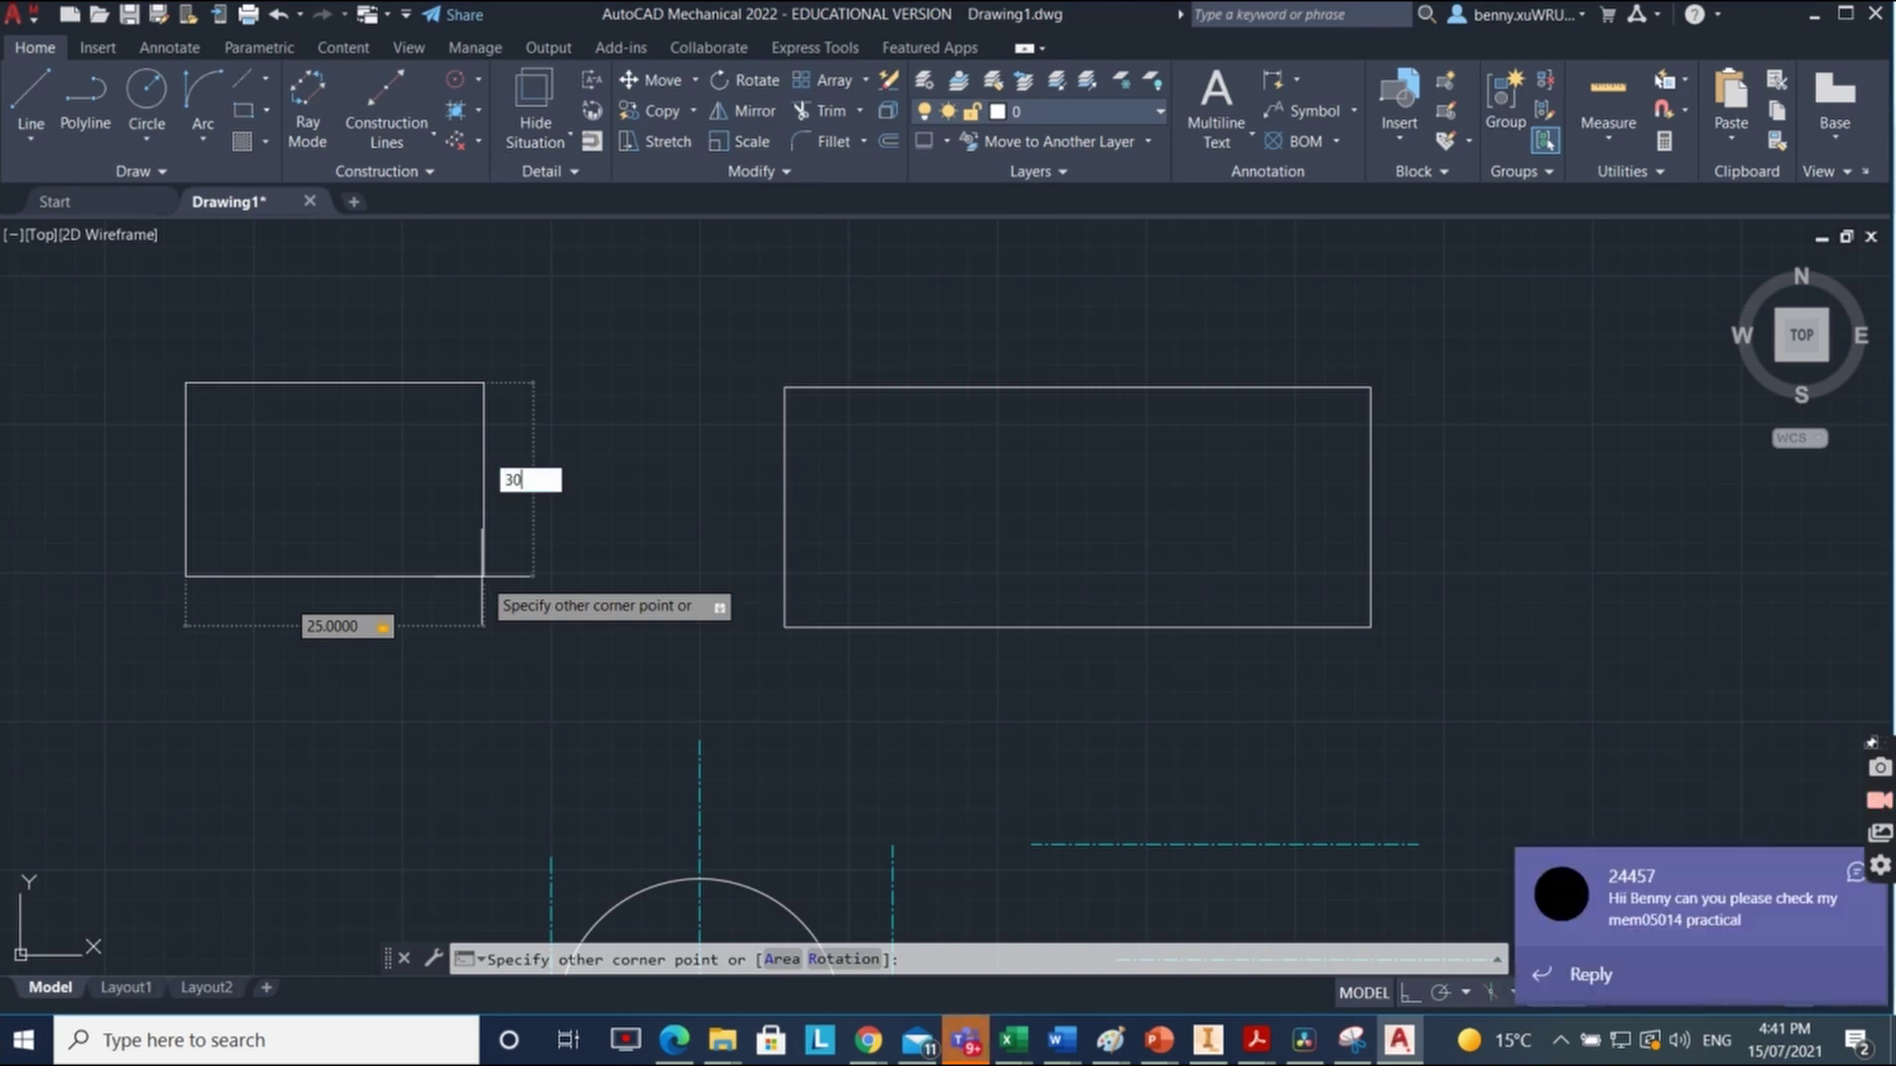
key(Return)
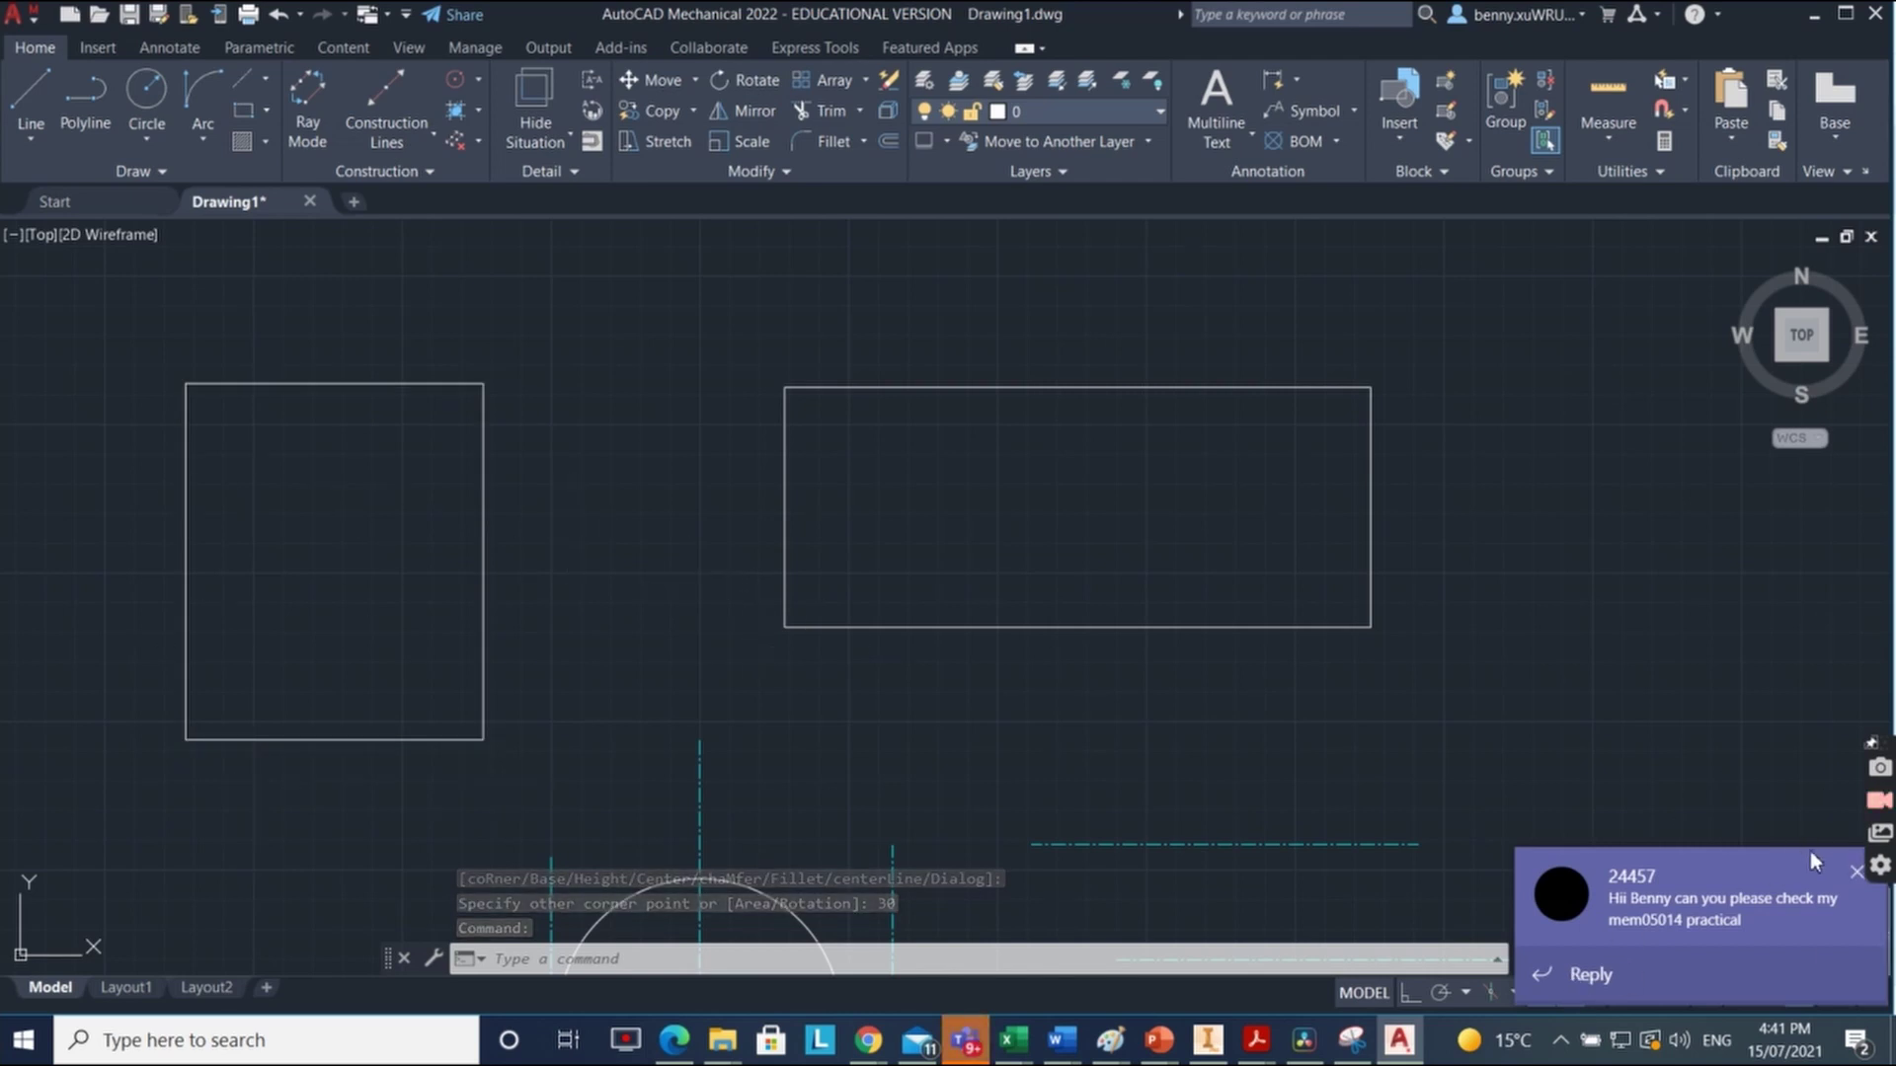
Step: Draw a 15 by 15 rectangle inside the 25 by 30 rectangle
click(1856, 872)
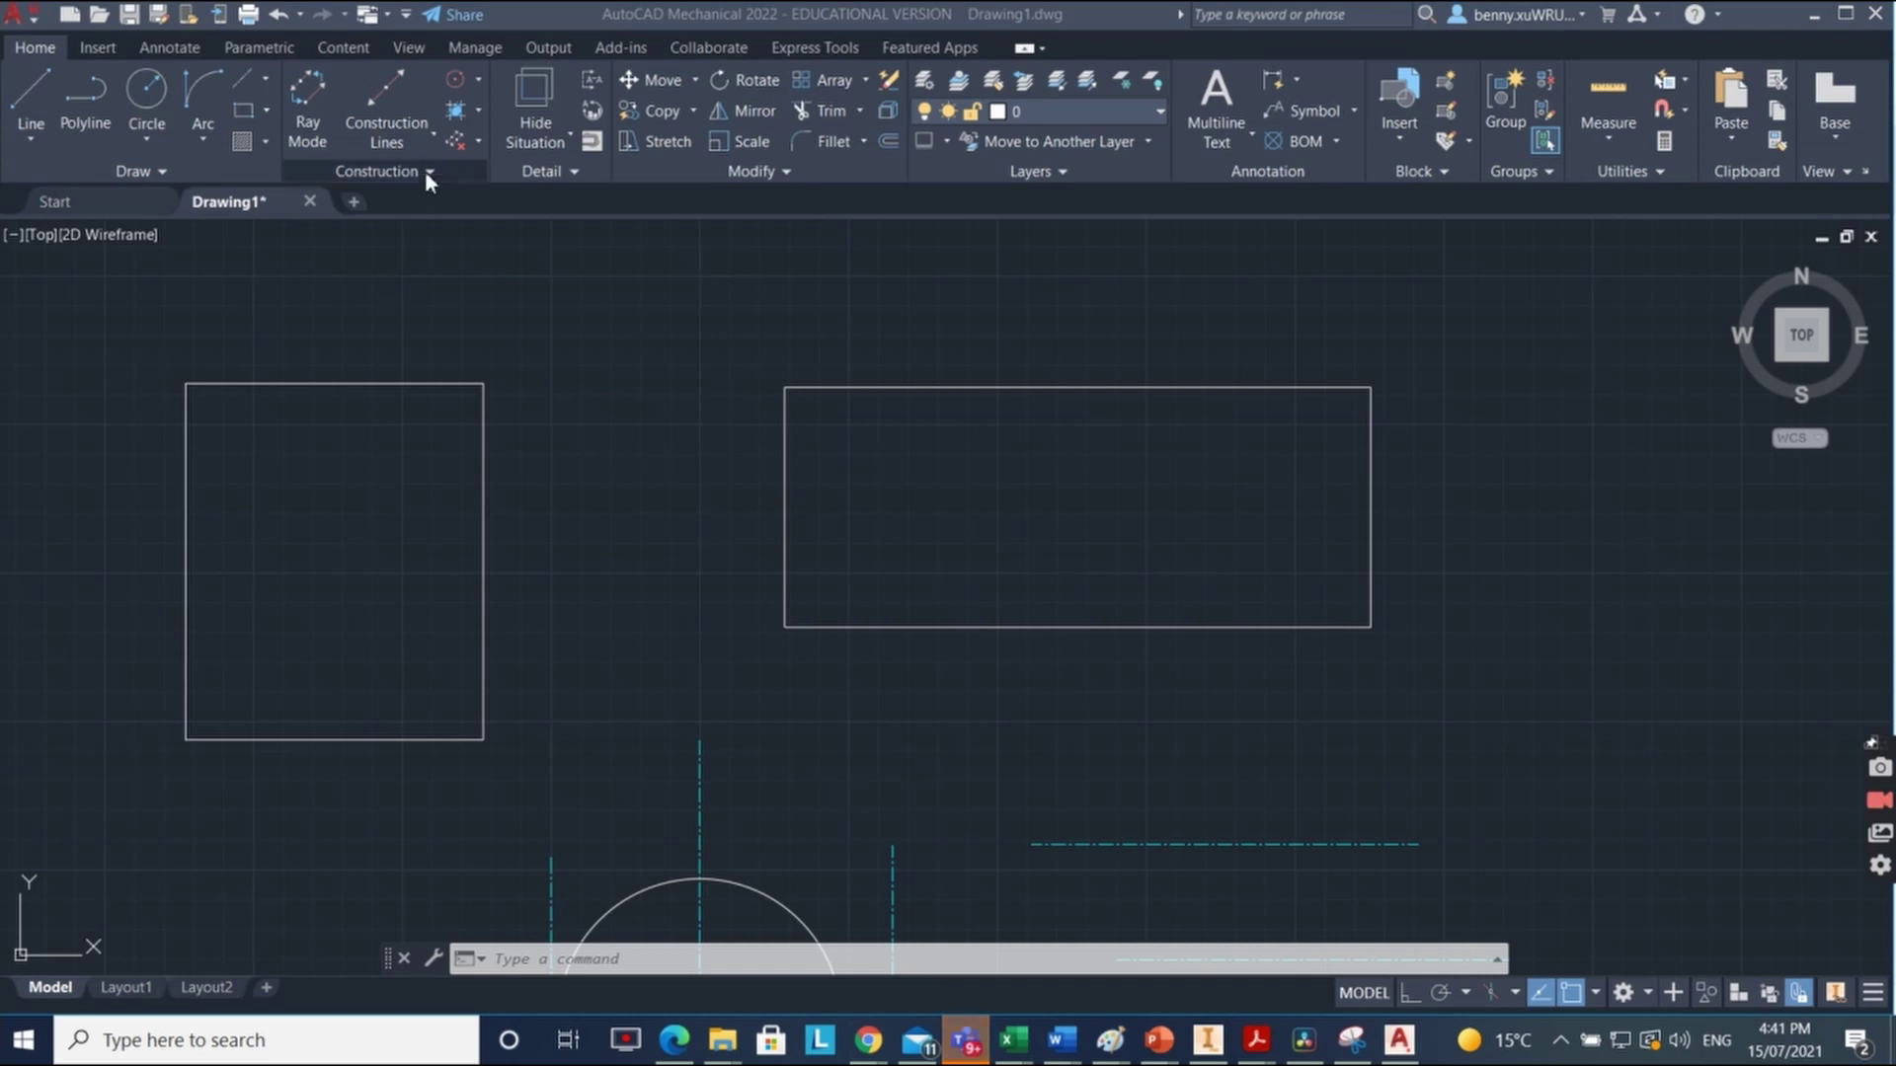
click(246, 108)
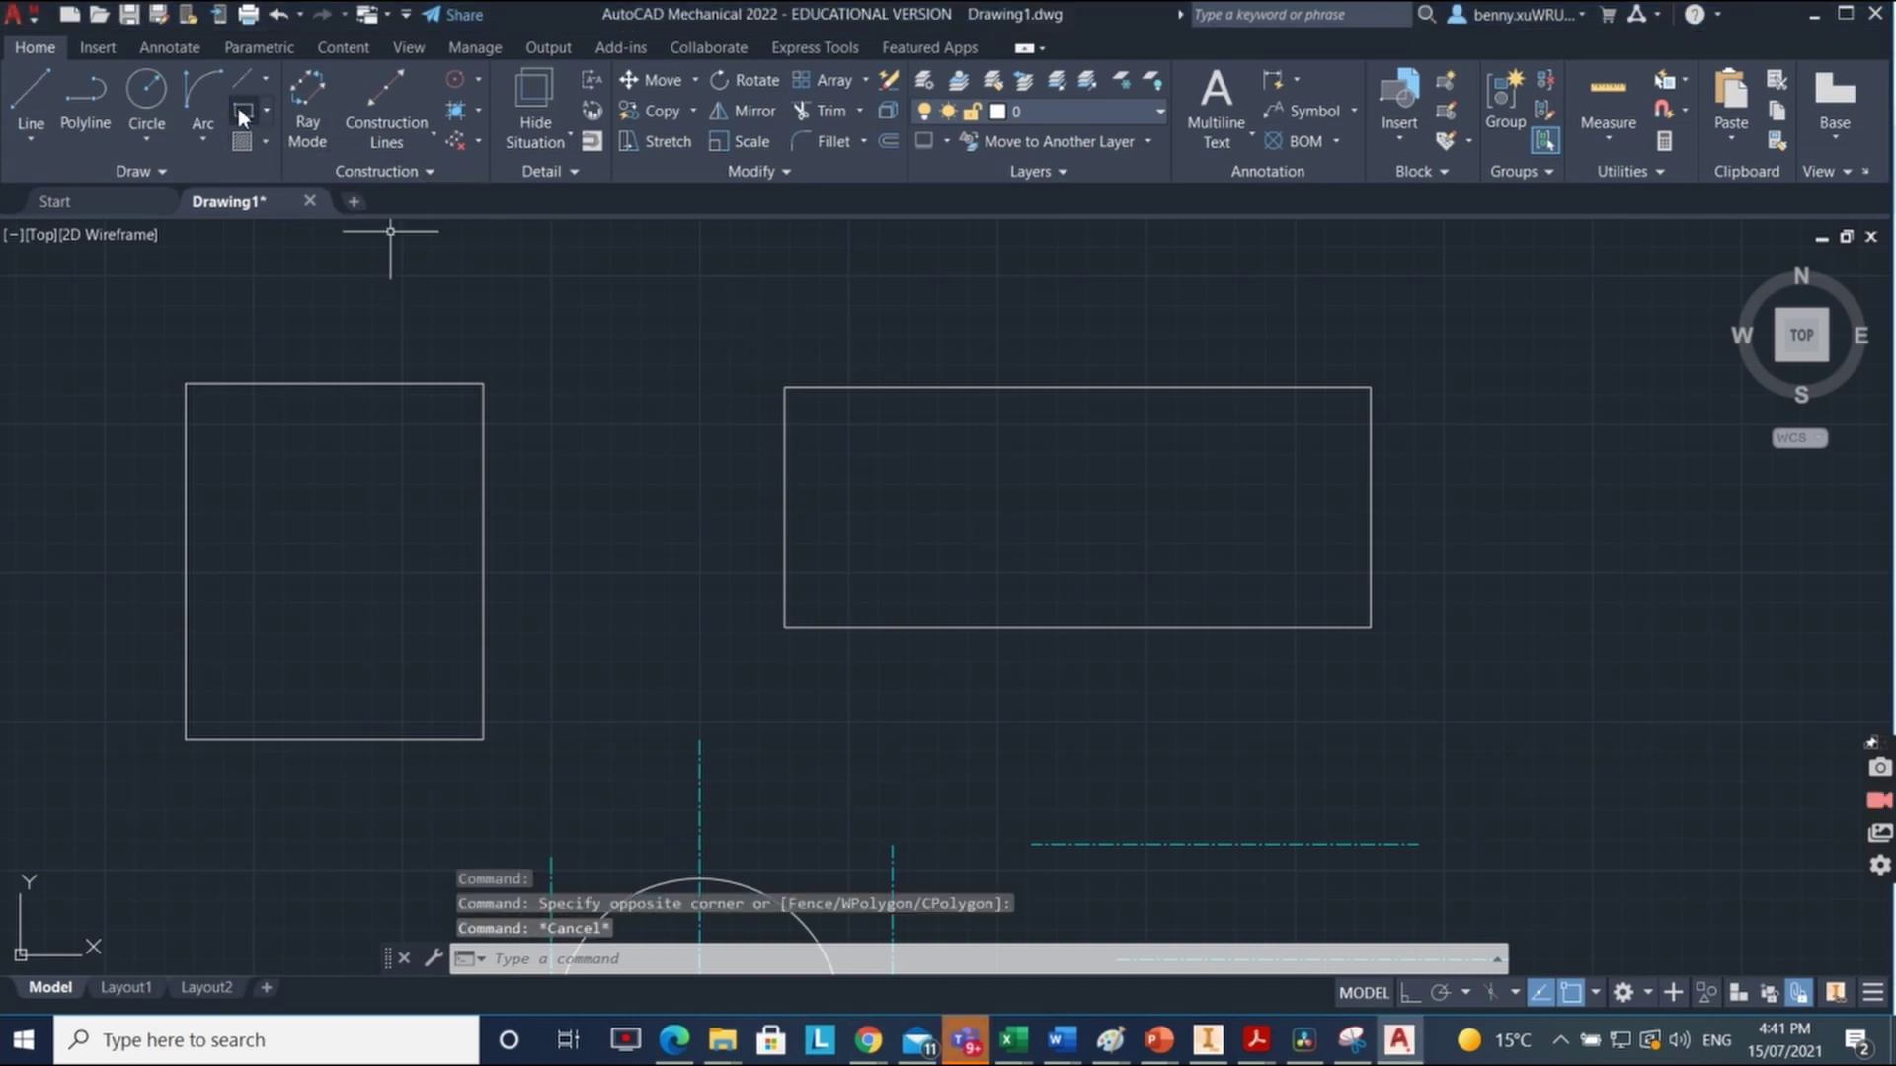
click(233, 654)
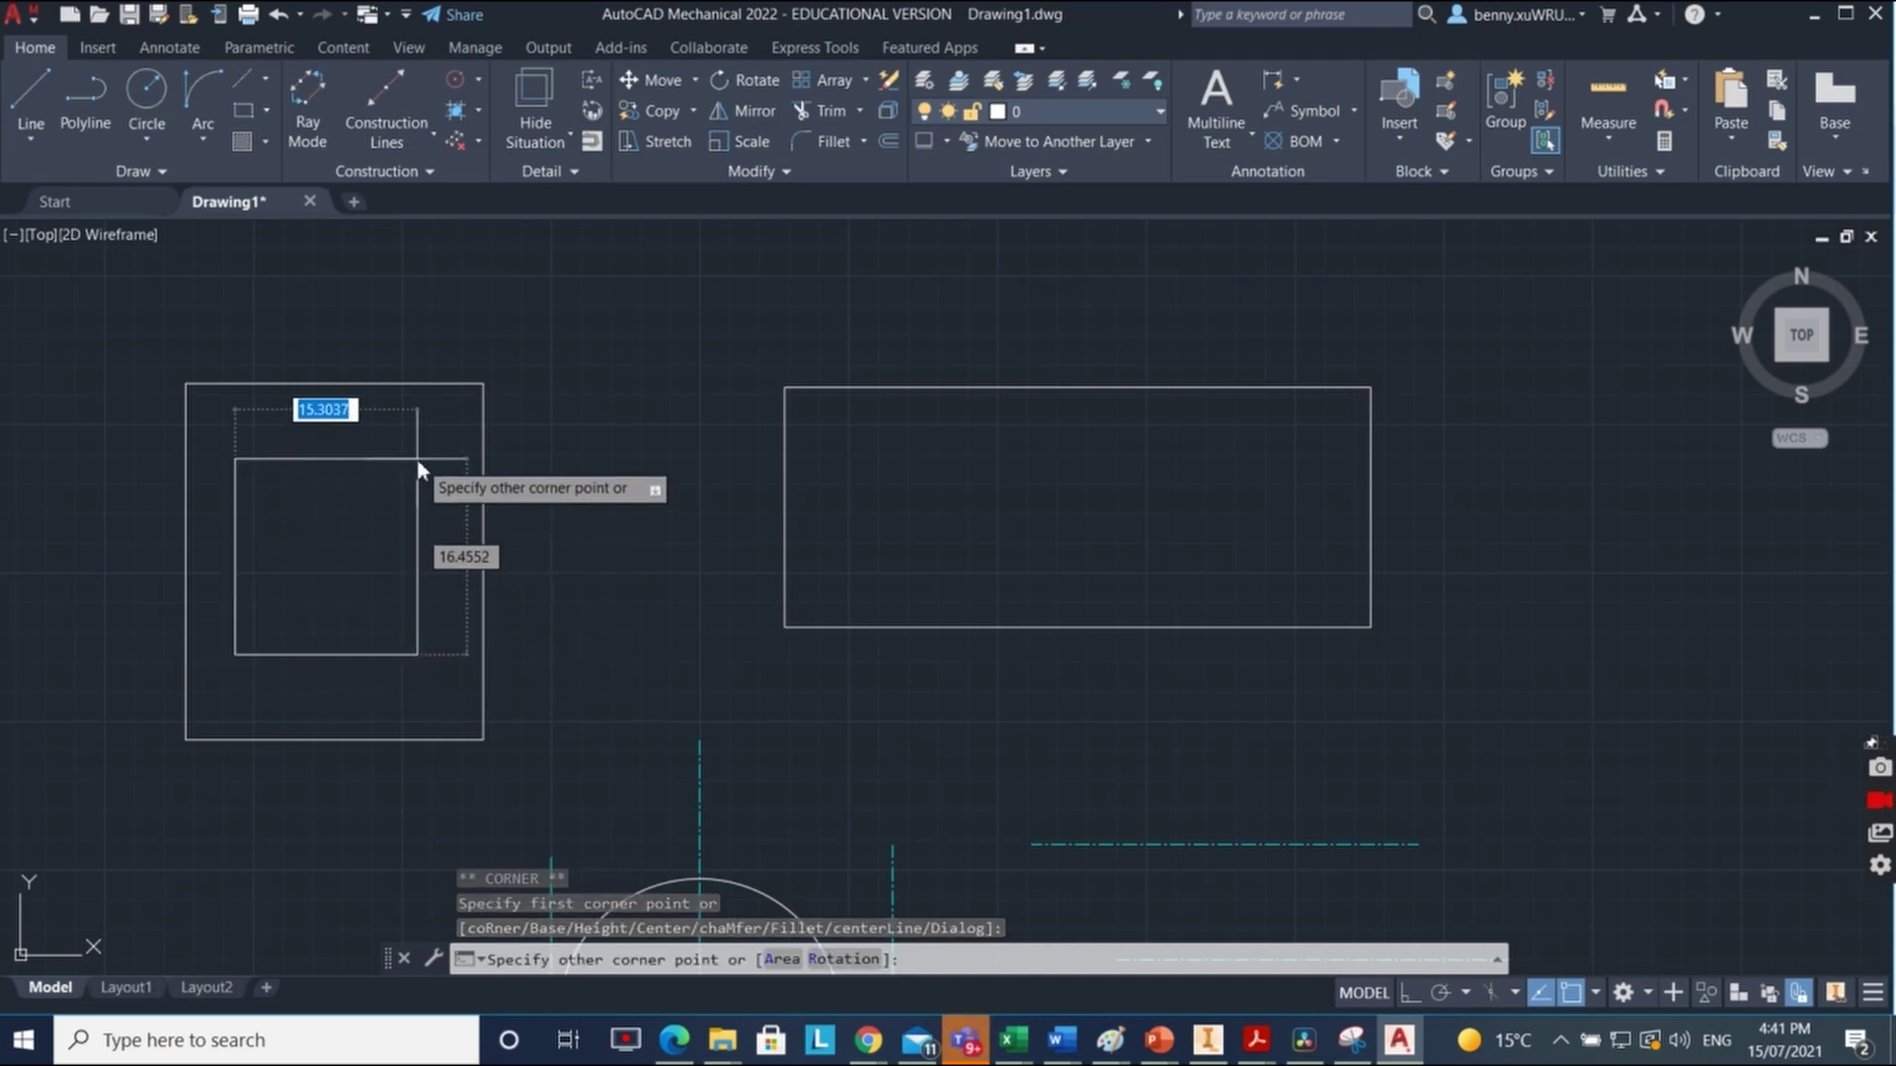
text(15)
key(Tab)
text(1)
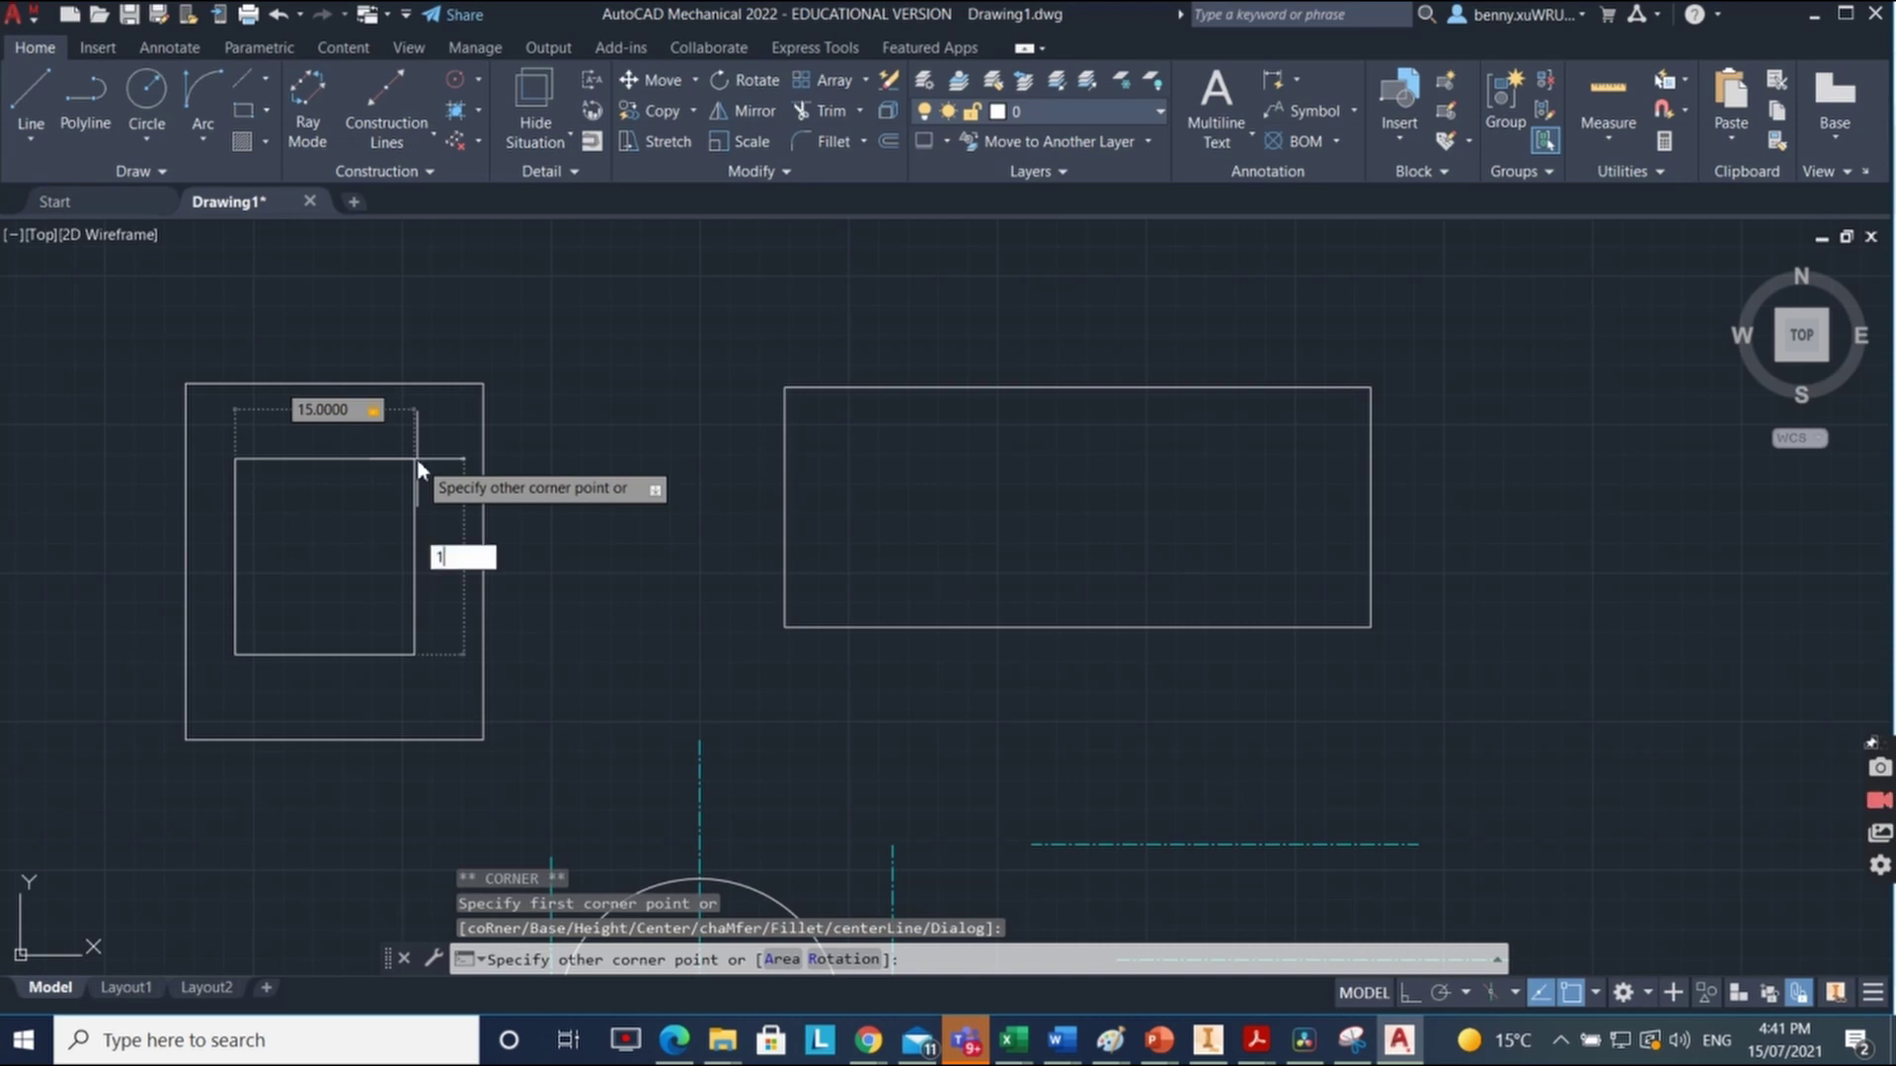
text(5)
key(Return)
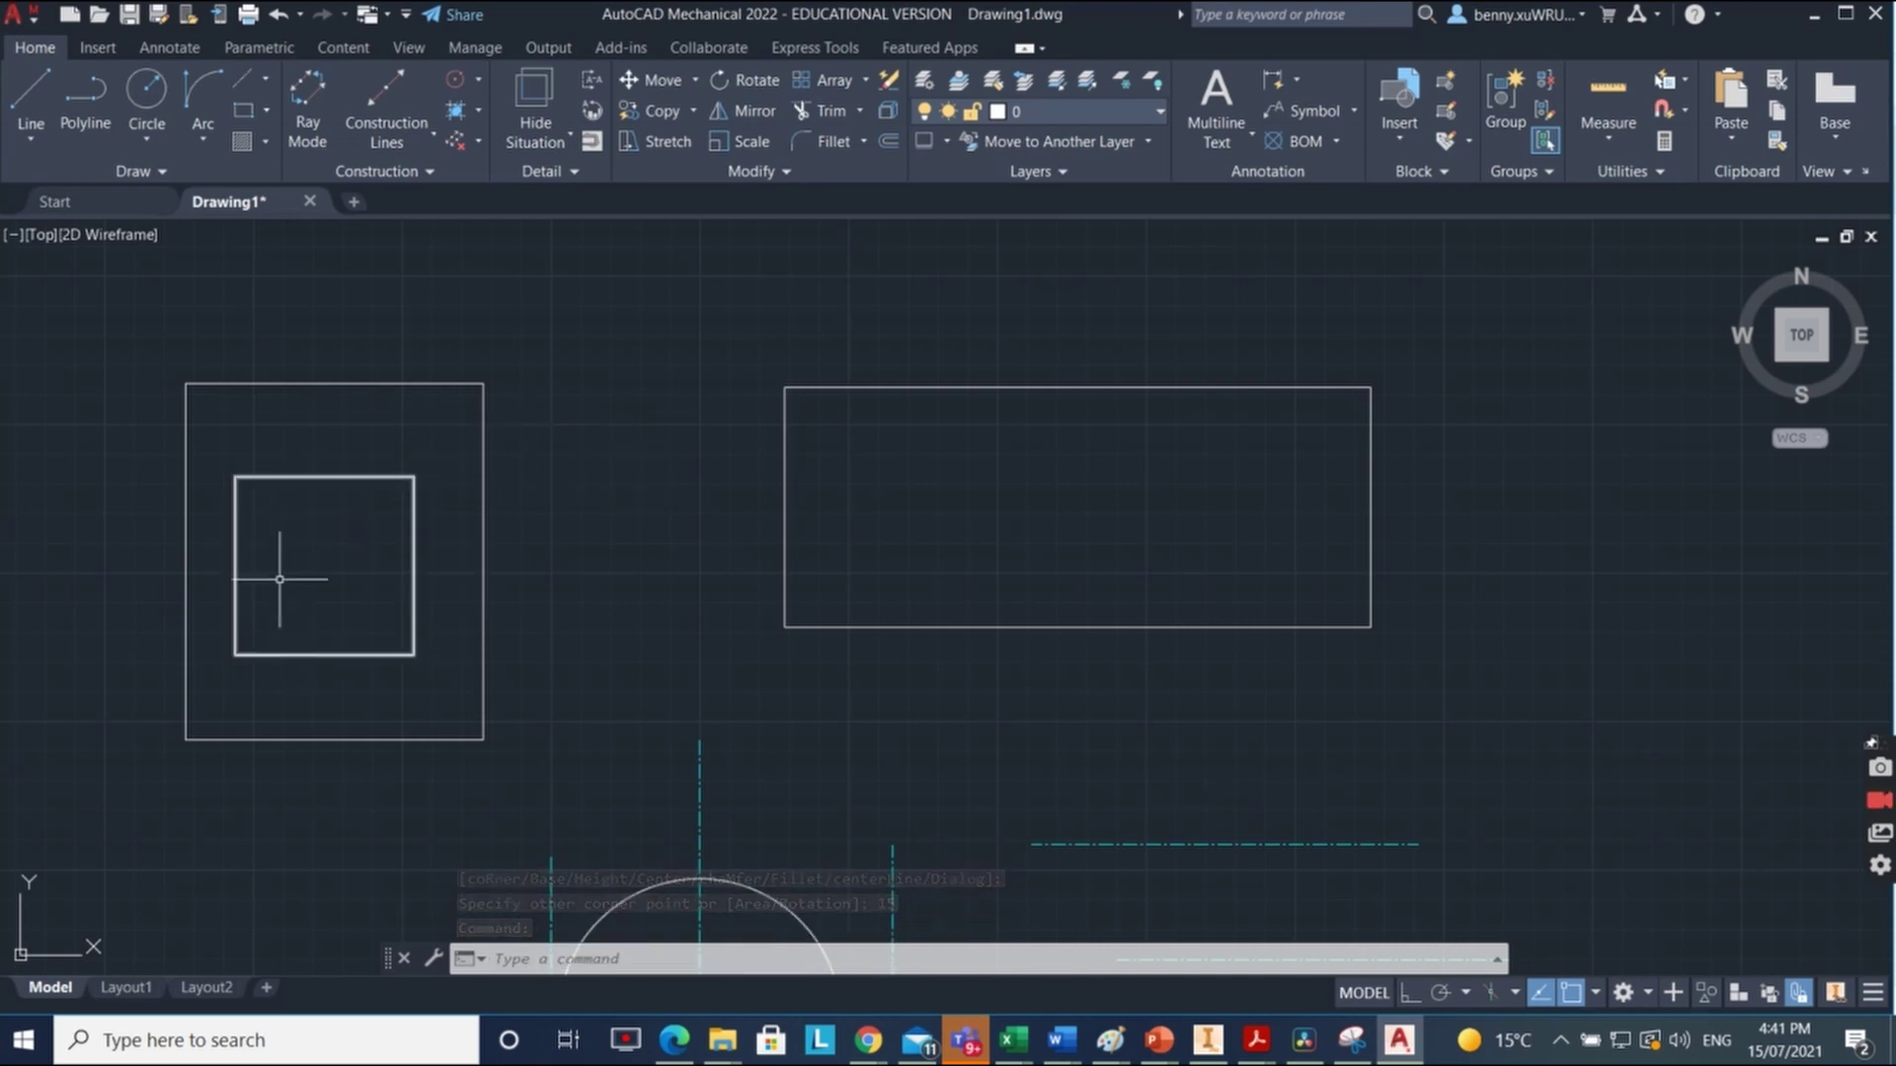
Step: Hatch the area between the inner square and the surrounding rectangle with the 45-degree hatch
click(267, 112)
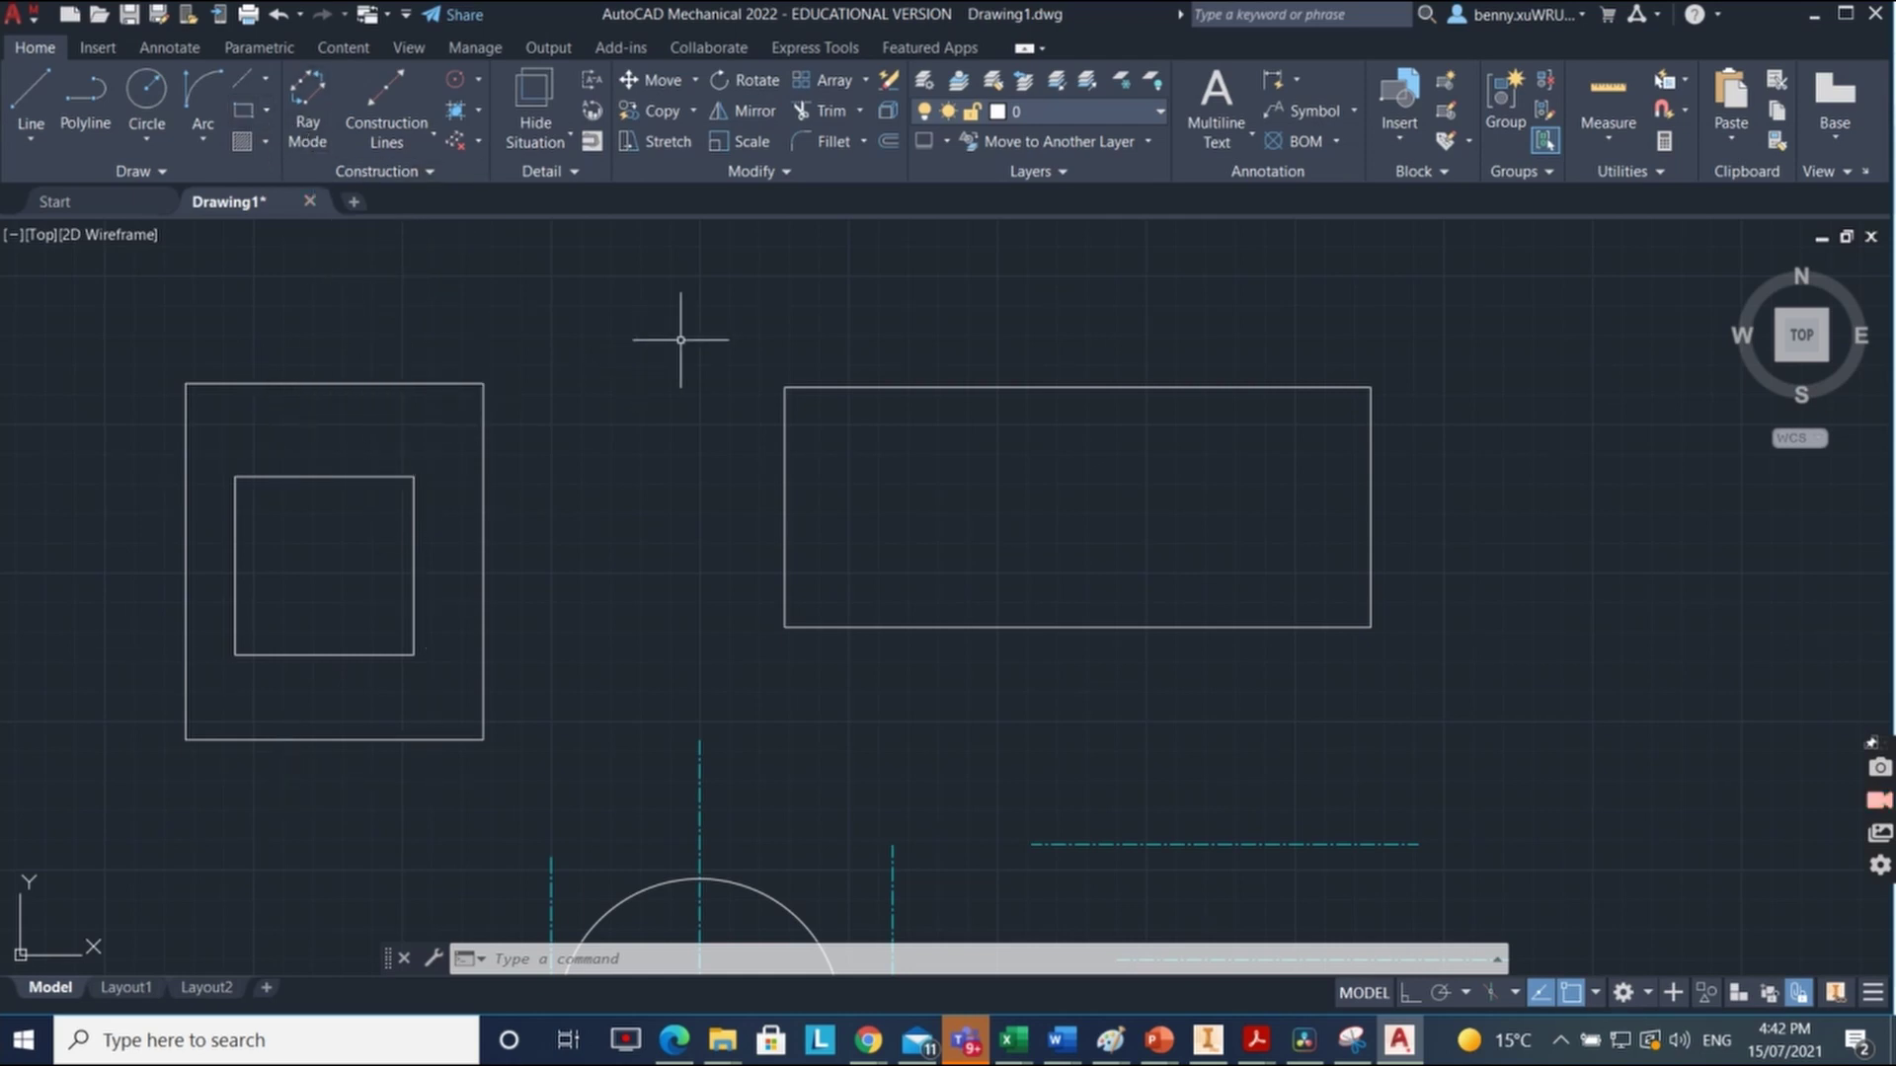
mouse_move(691, 365)
middle_down()
mouse_move(635, 712)
mouse_move(727, 564)
mouse_move(725, 619)
middle_up()
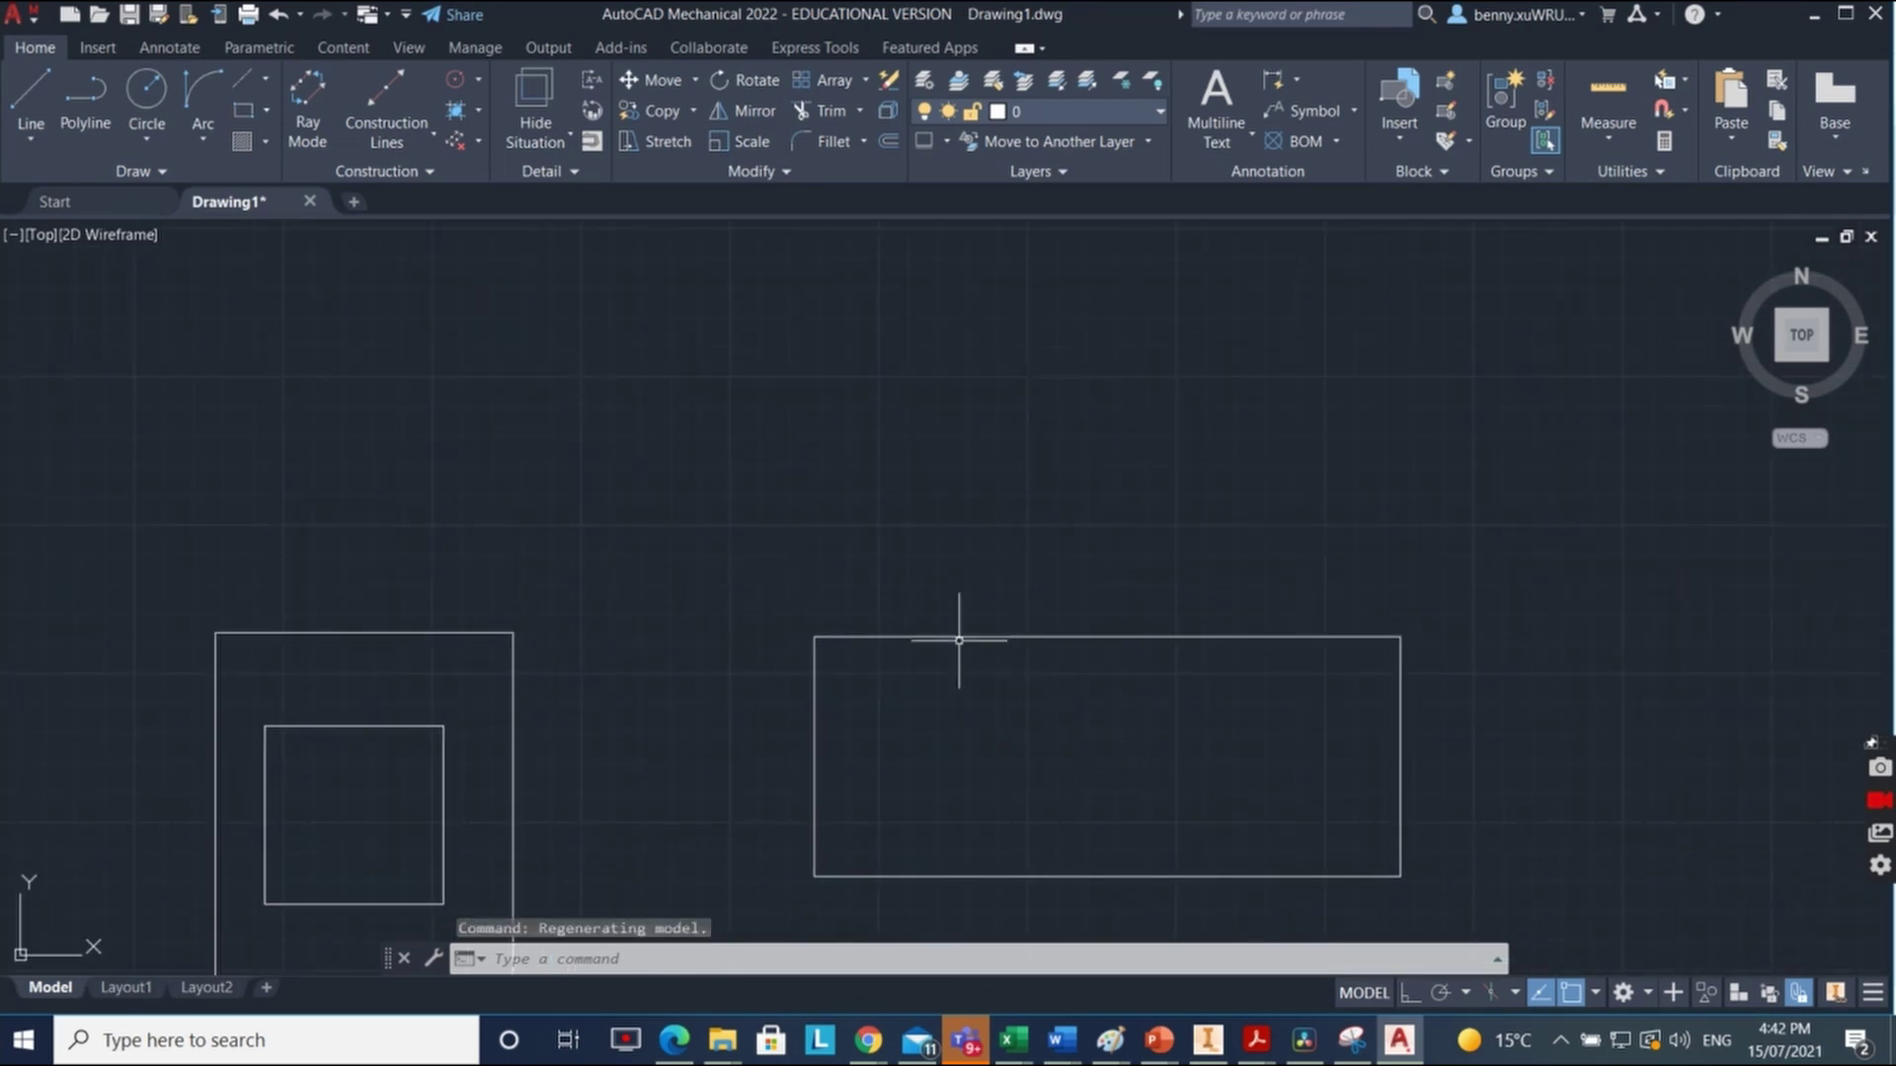
click(240, 141)
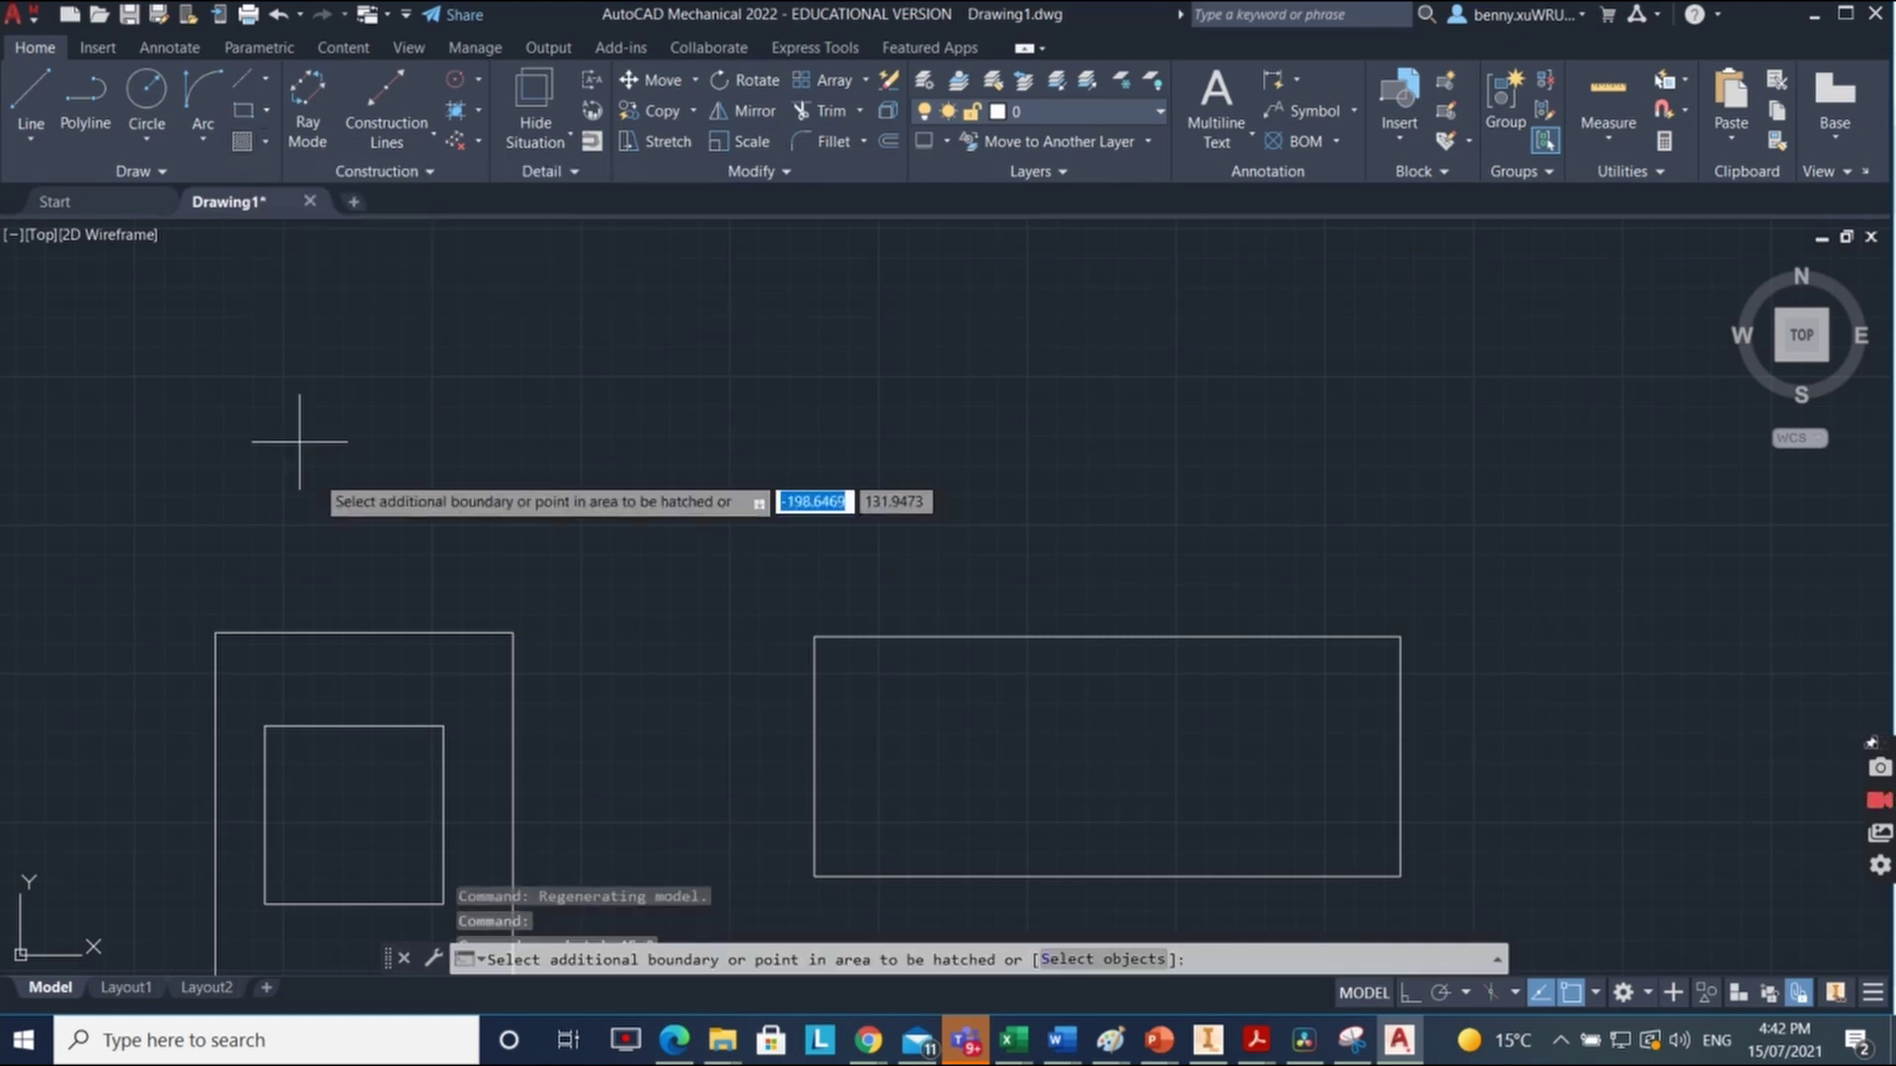
click(364, 694)
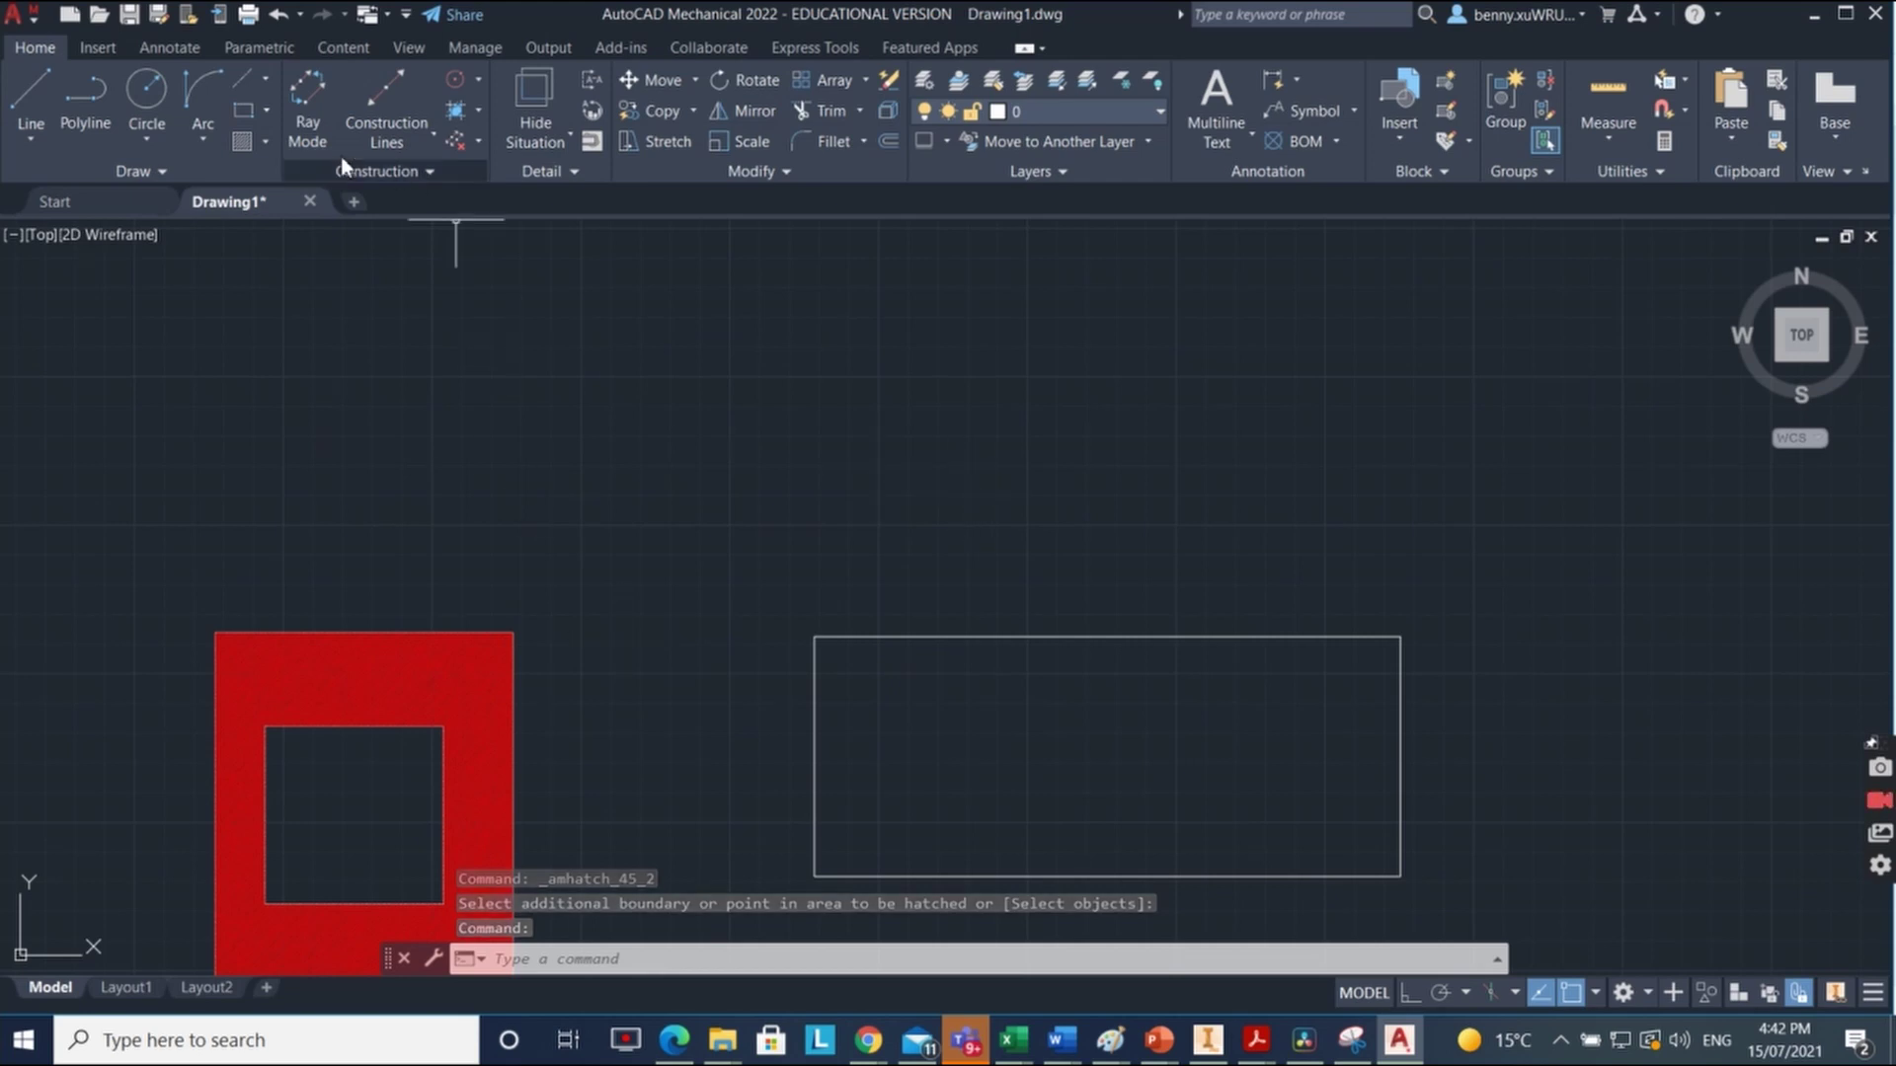
click(240, 142)
middle_drag(613, 626, 682, 172)
middle_drag(737, 454, 770, 296)
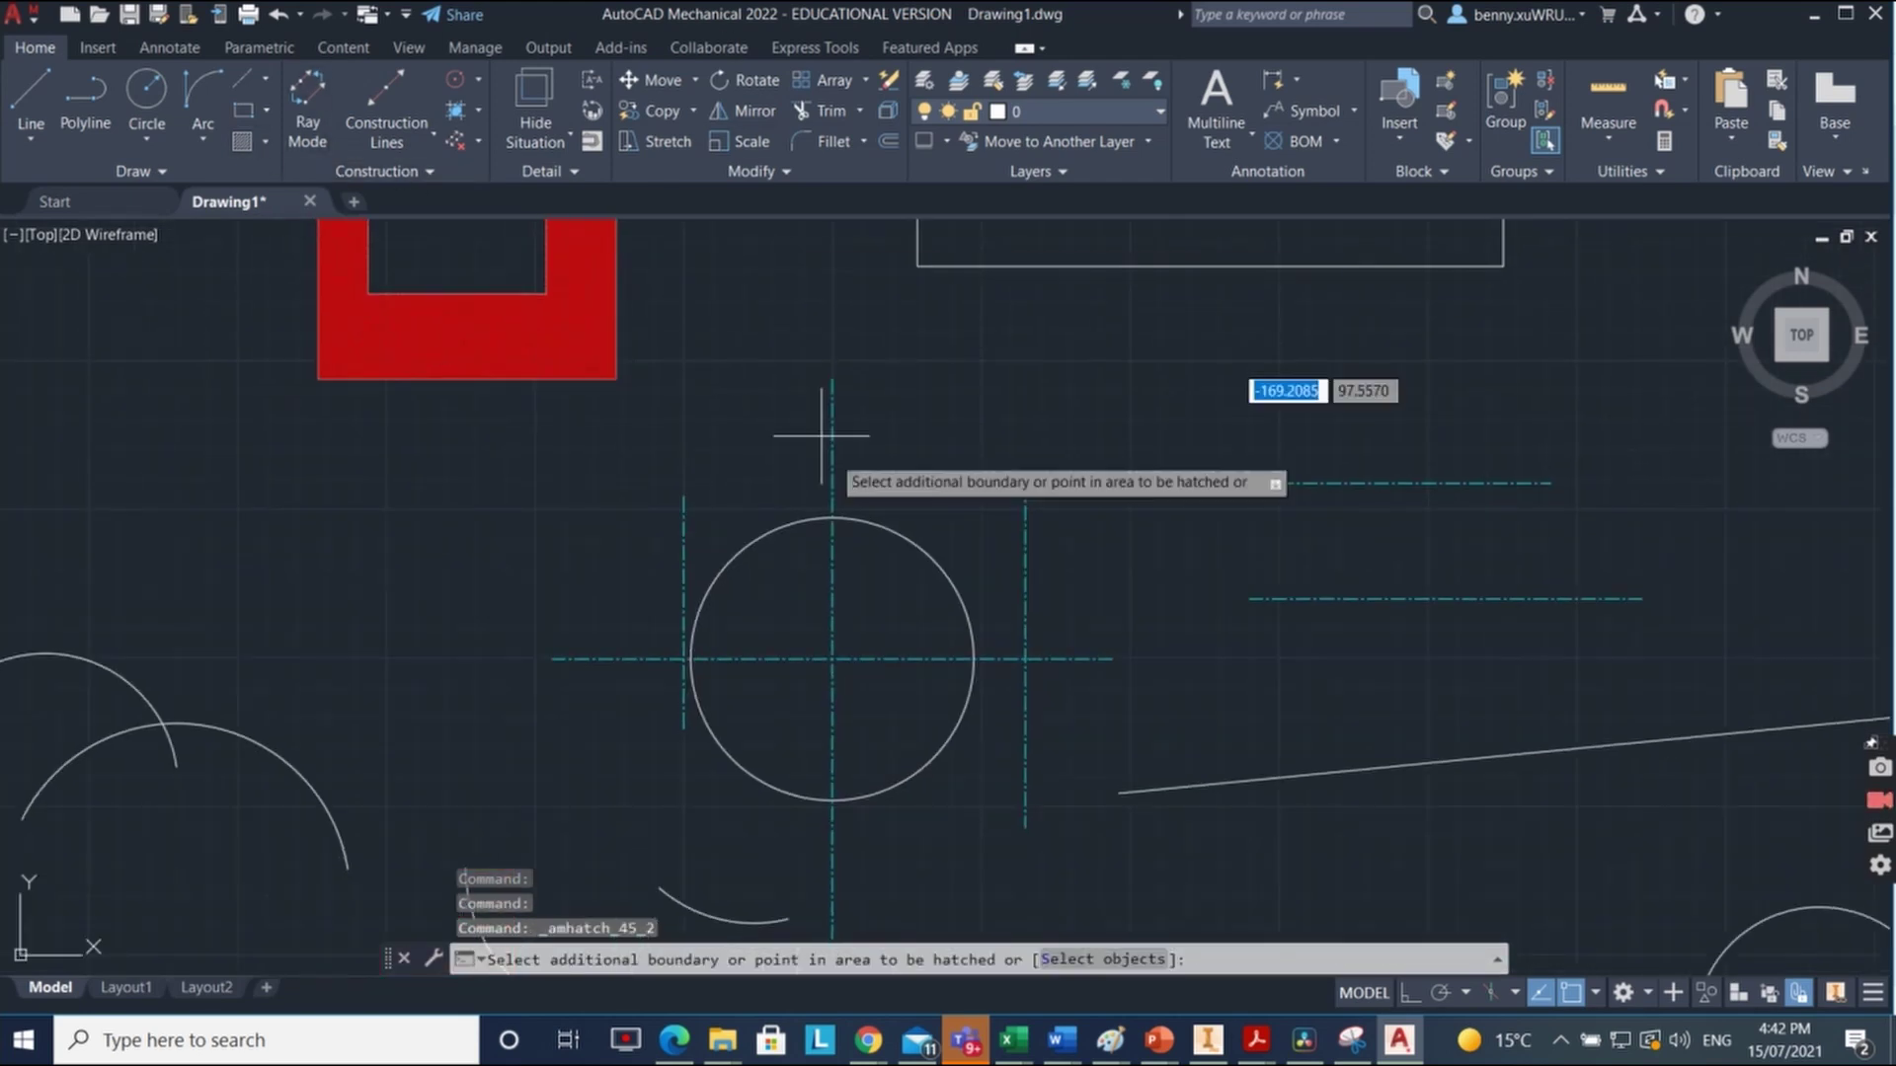
mouse_move(1009, 920)
middle_down()
mouse_move(678, 311)
mouse_move(465, 243)
middle_up()
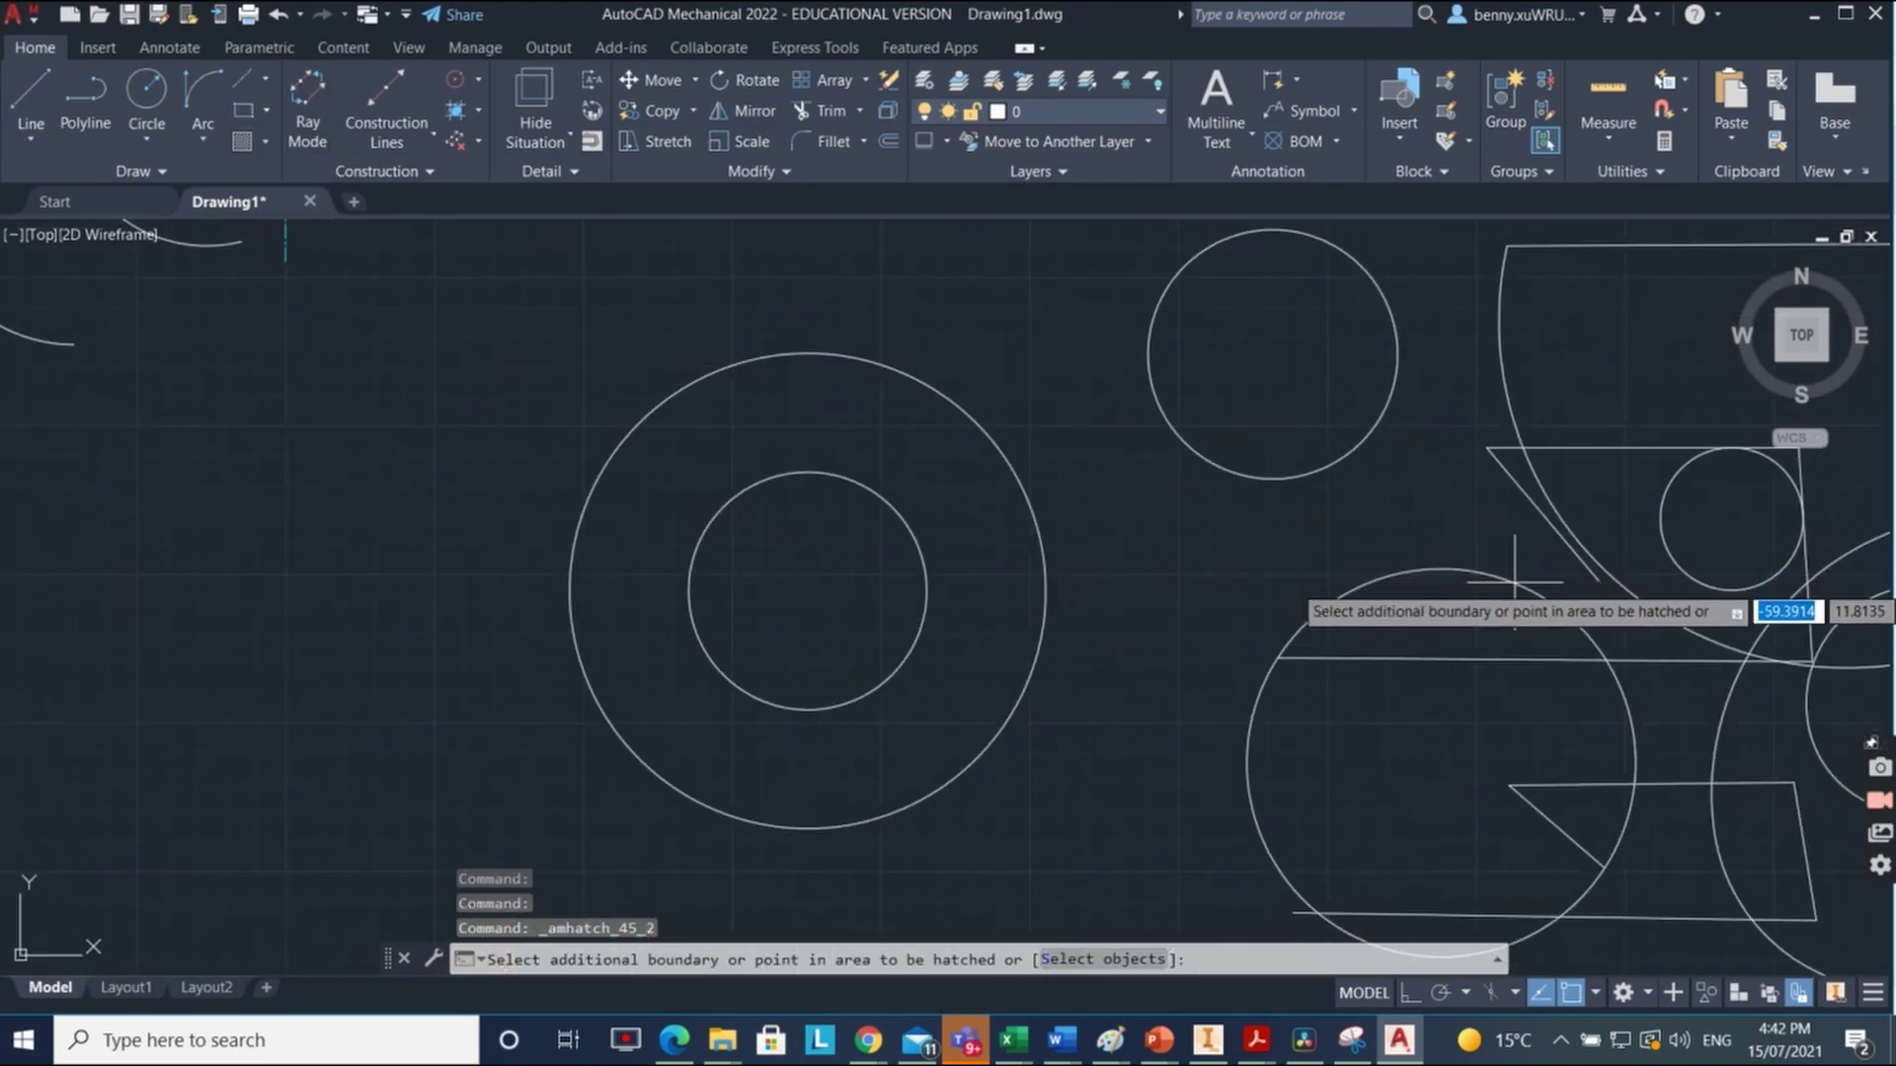
scroll(1494, 566, down, 2)
middle_drag(1489, 560, 703, 620)
scroll(799, 709, up, 2)
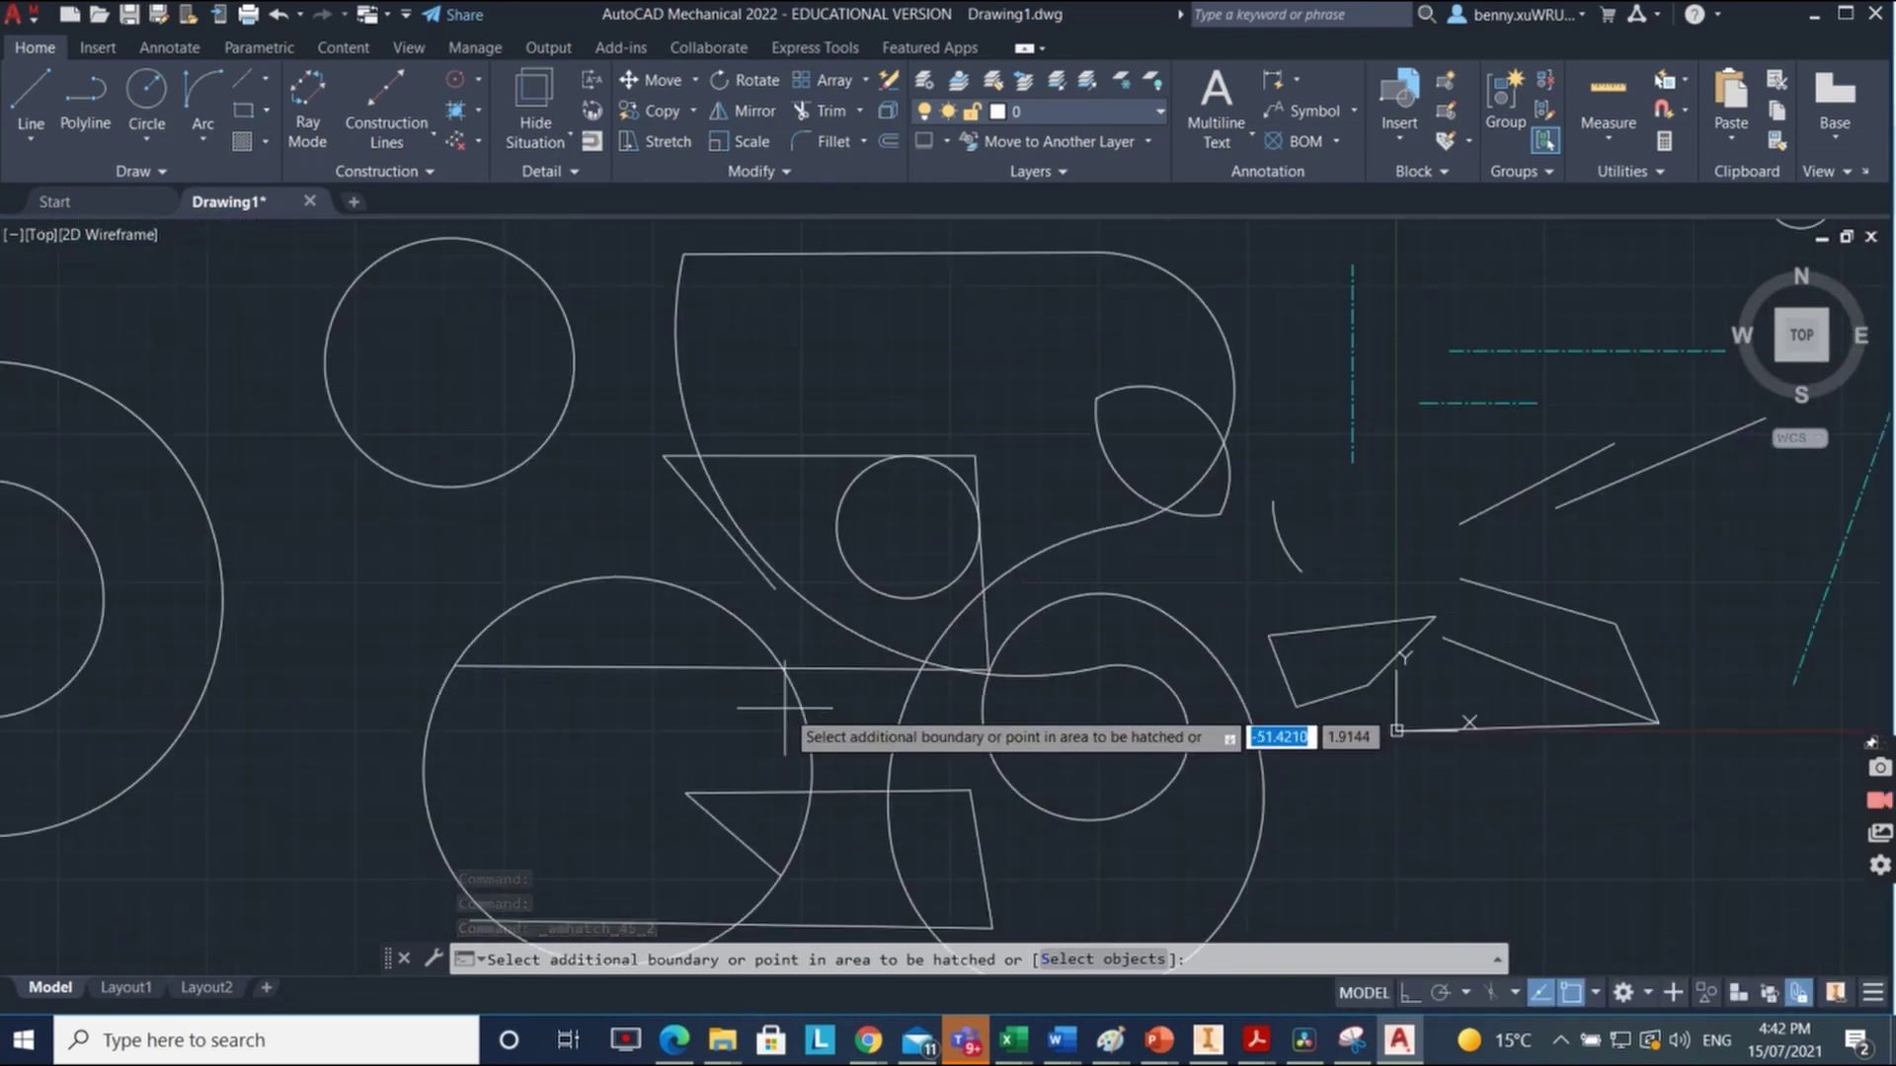
key(Return)
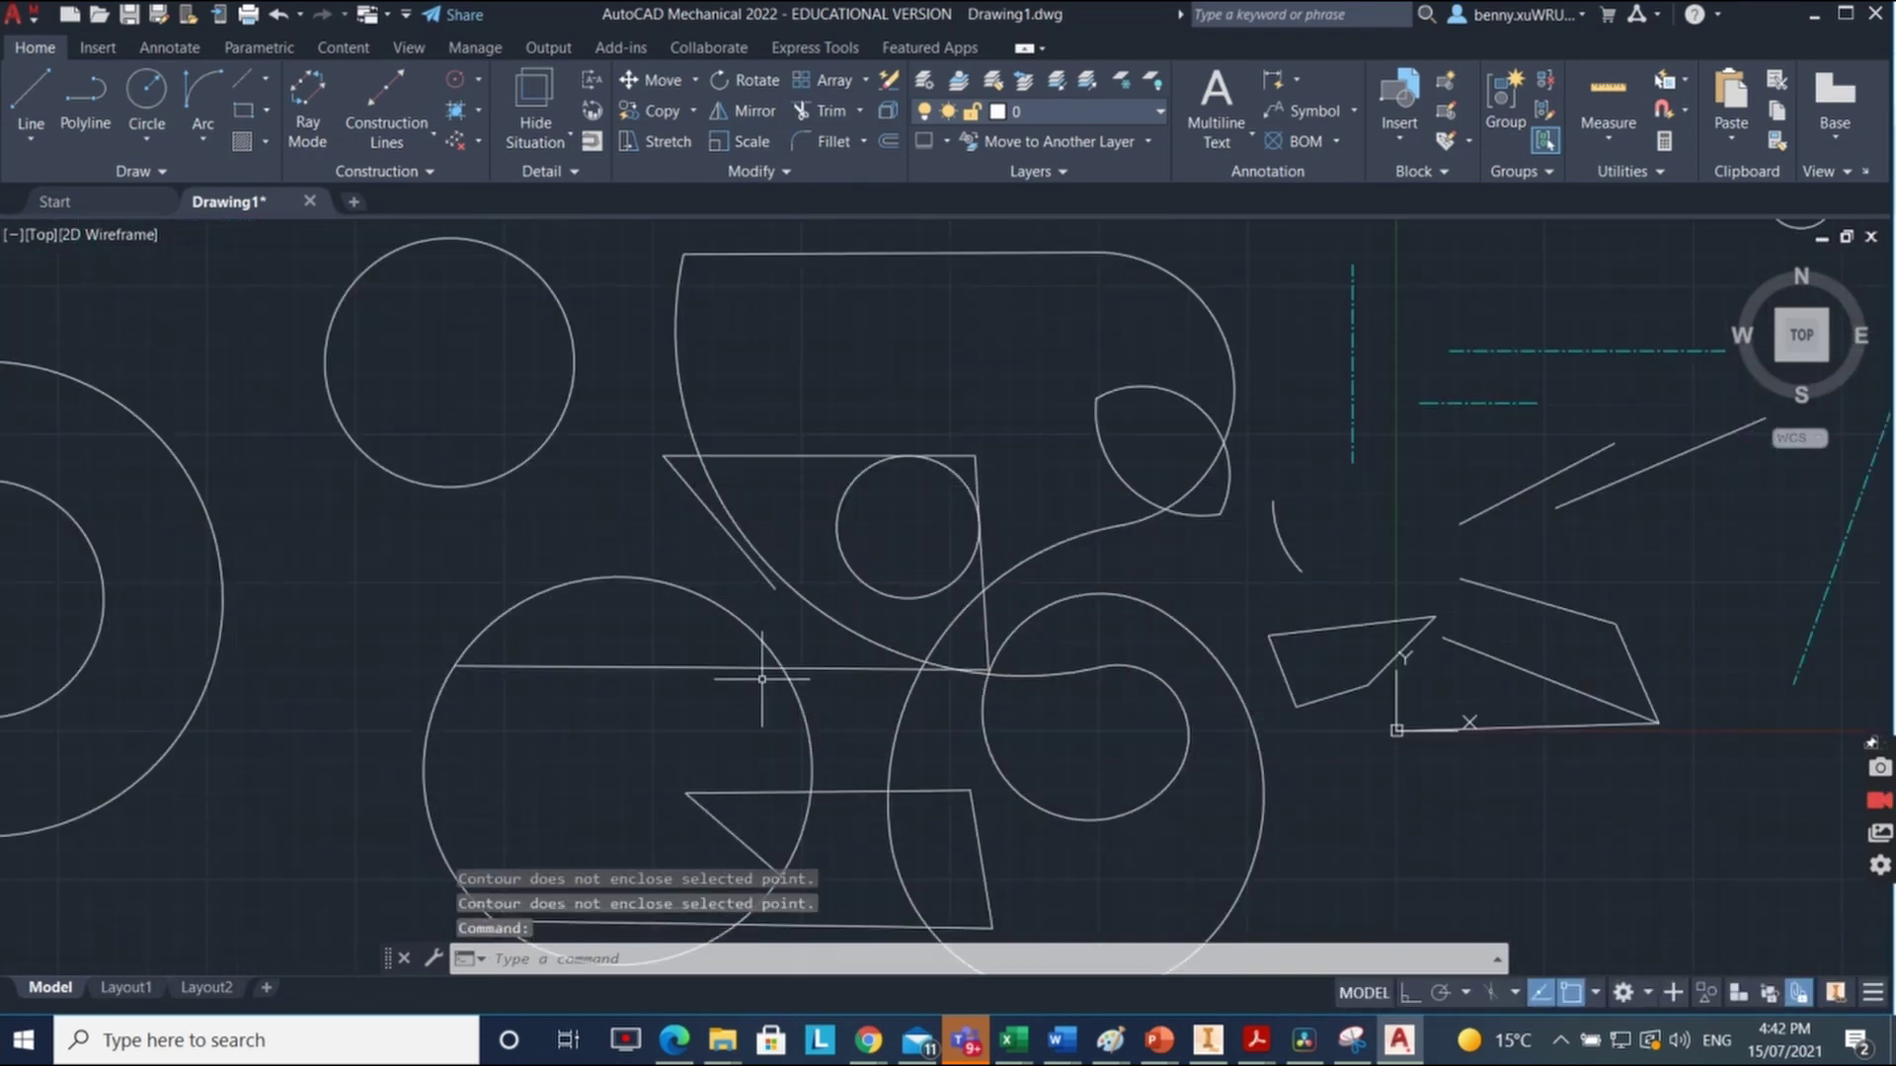
click(695, 464)
click(705, 492)
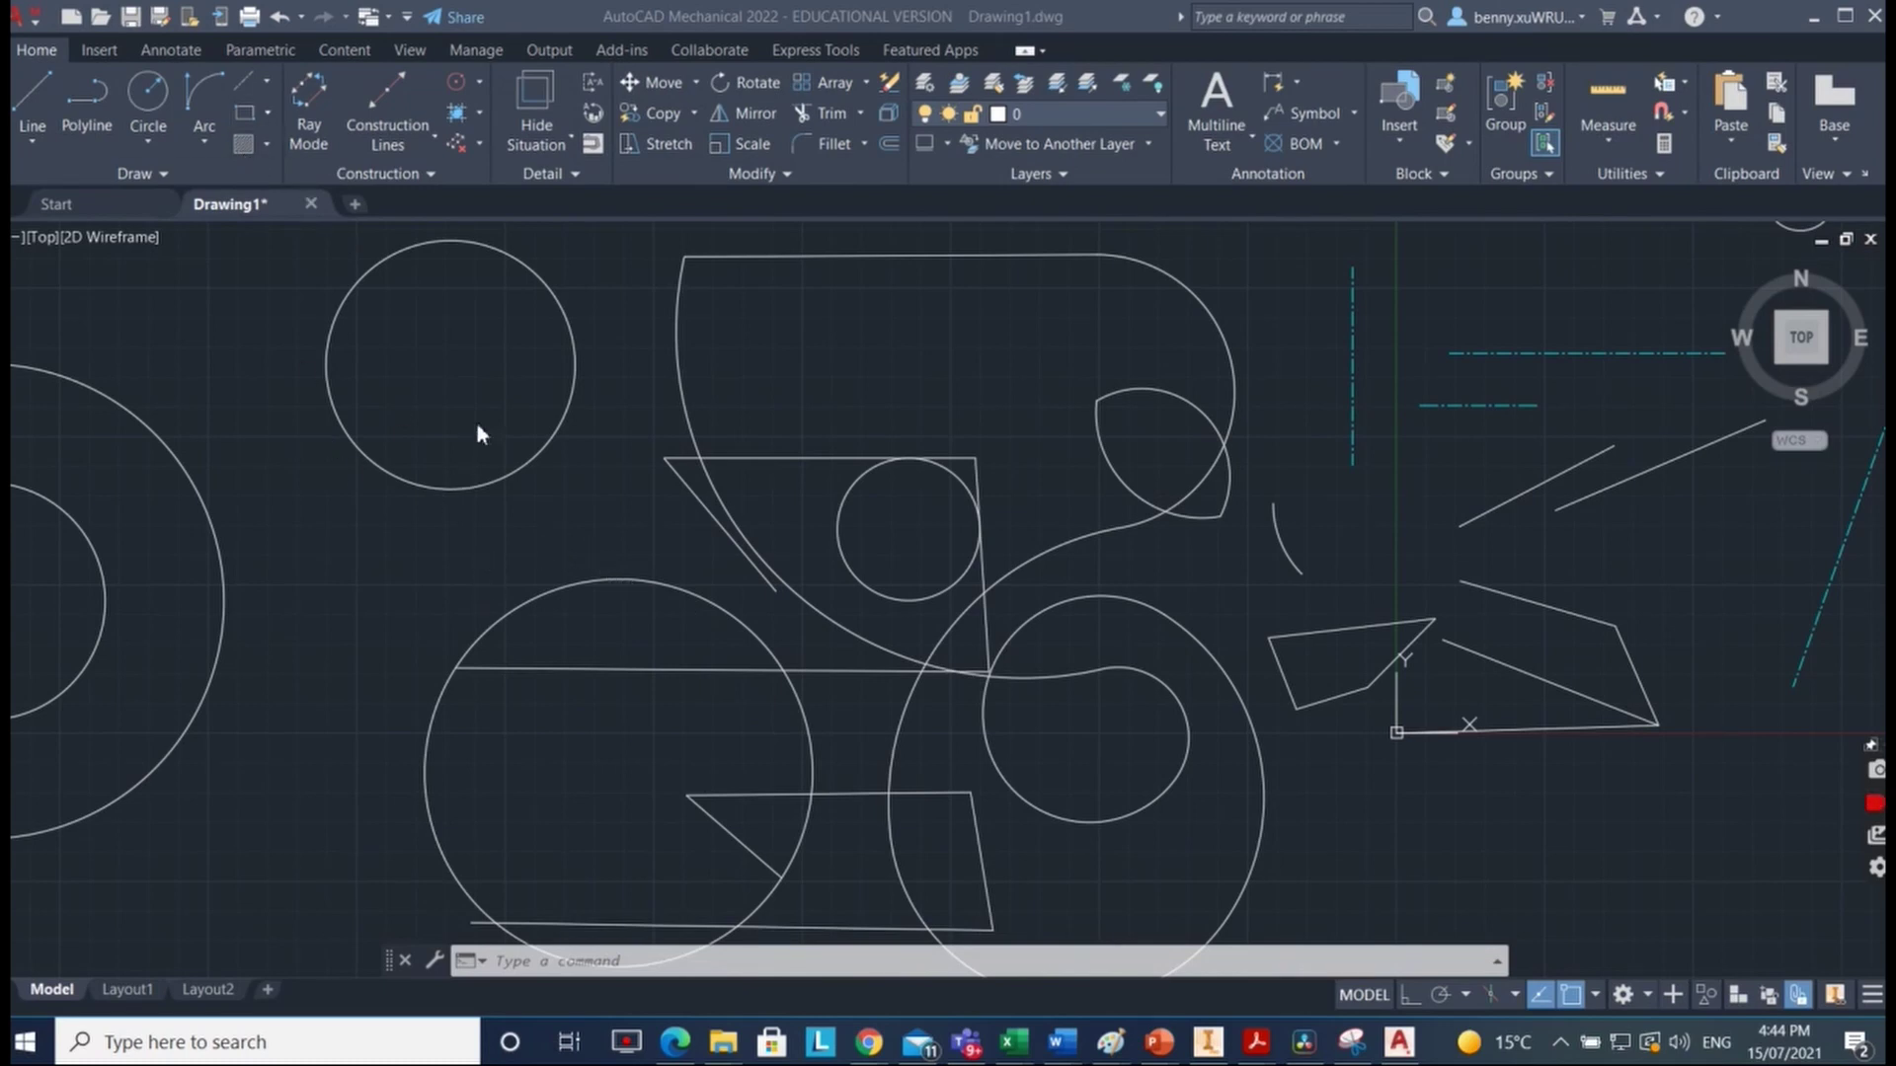
click(361, 533)
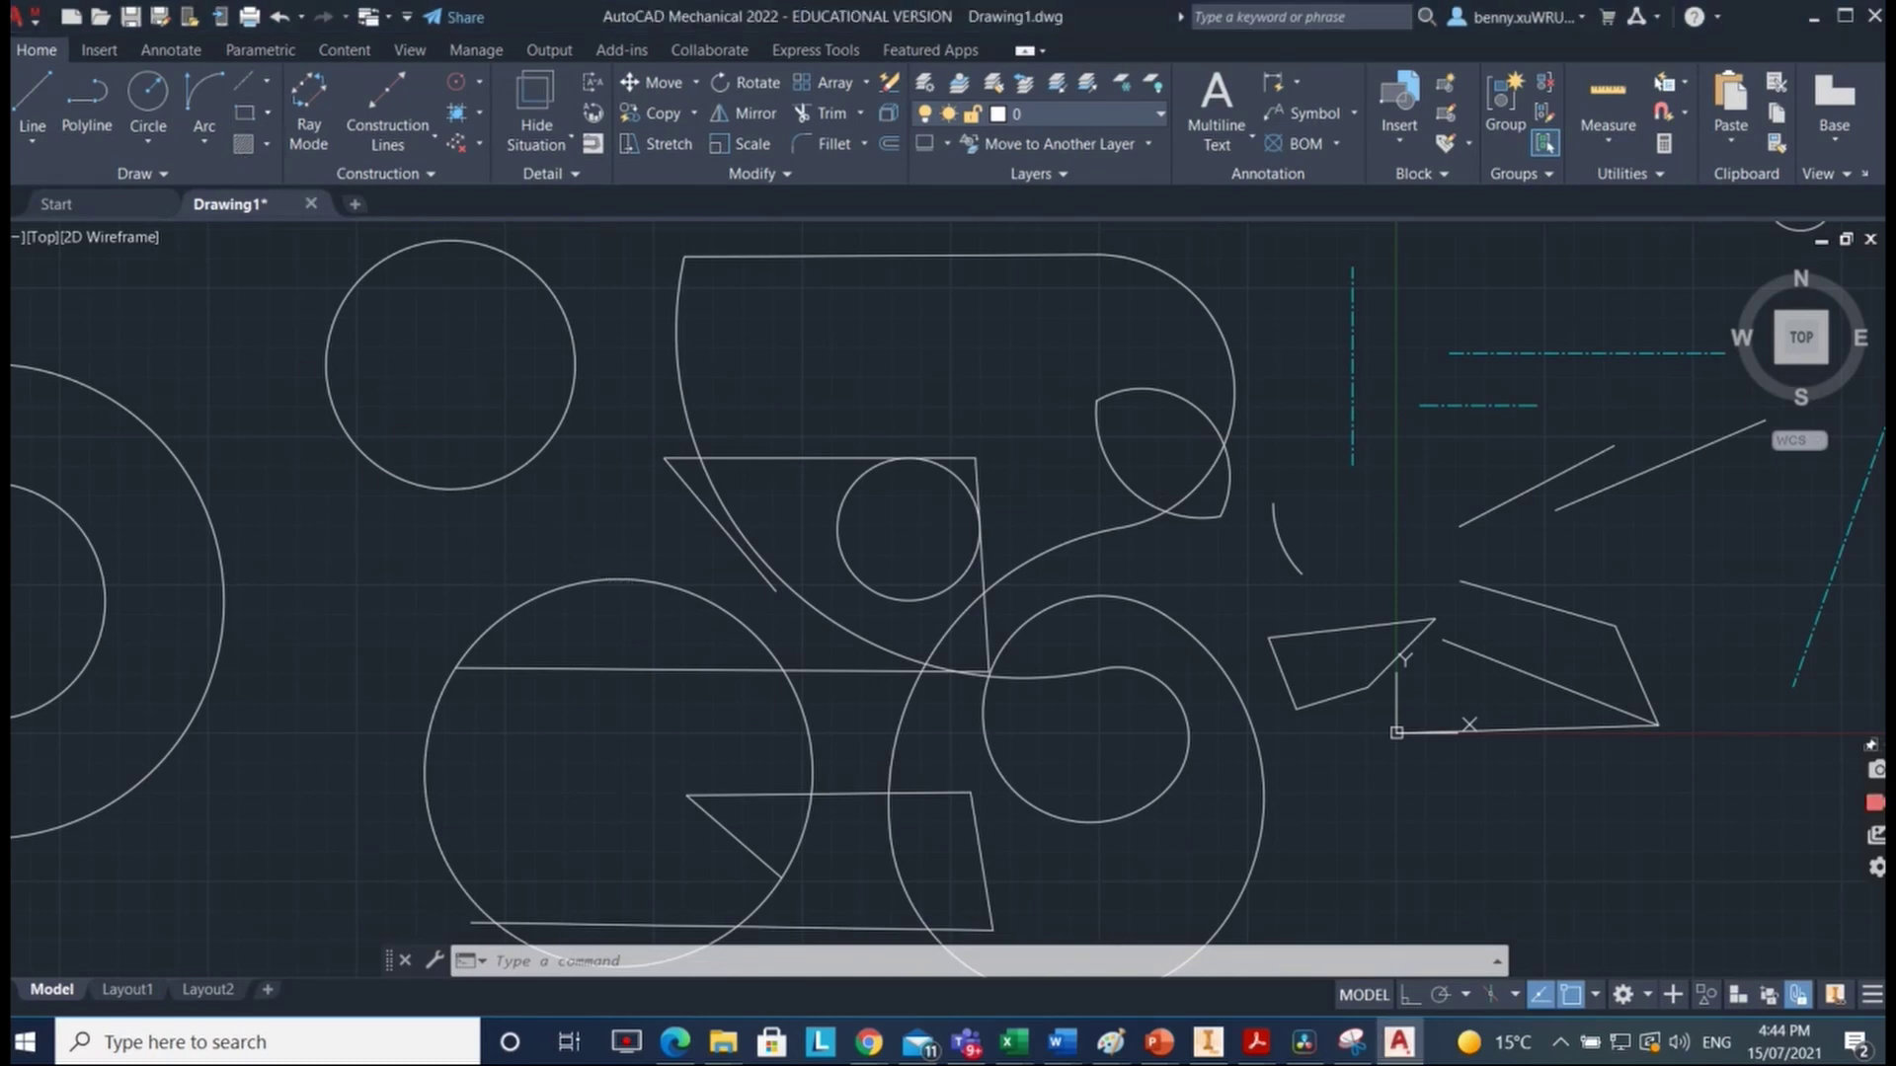
Step: Delete the inner of the two concentric circles, and undo that deletion
scroll(507, 542, up, 3)
mouse_move(859, 550)
middle_down()
mouse_move(1224, 584)
mouse_move(1508, 696)
middle_up()
scroll(1223, 584, up, 2)
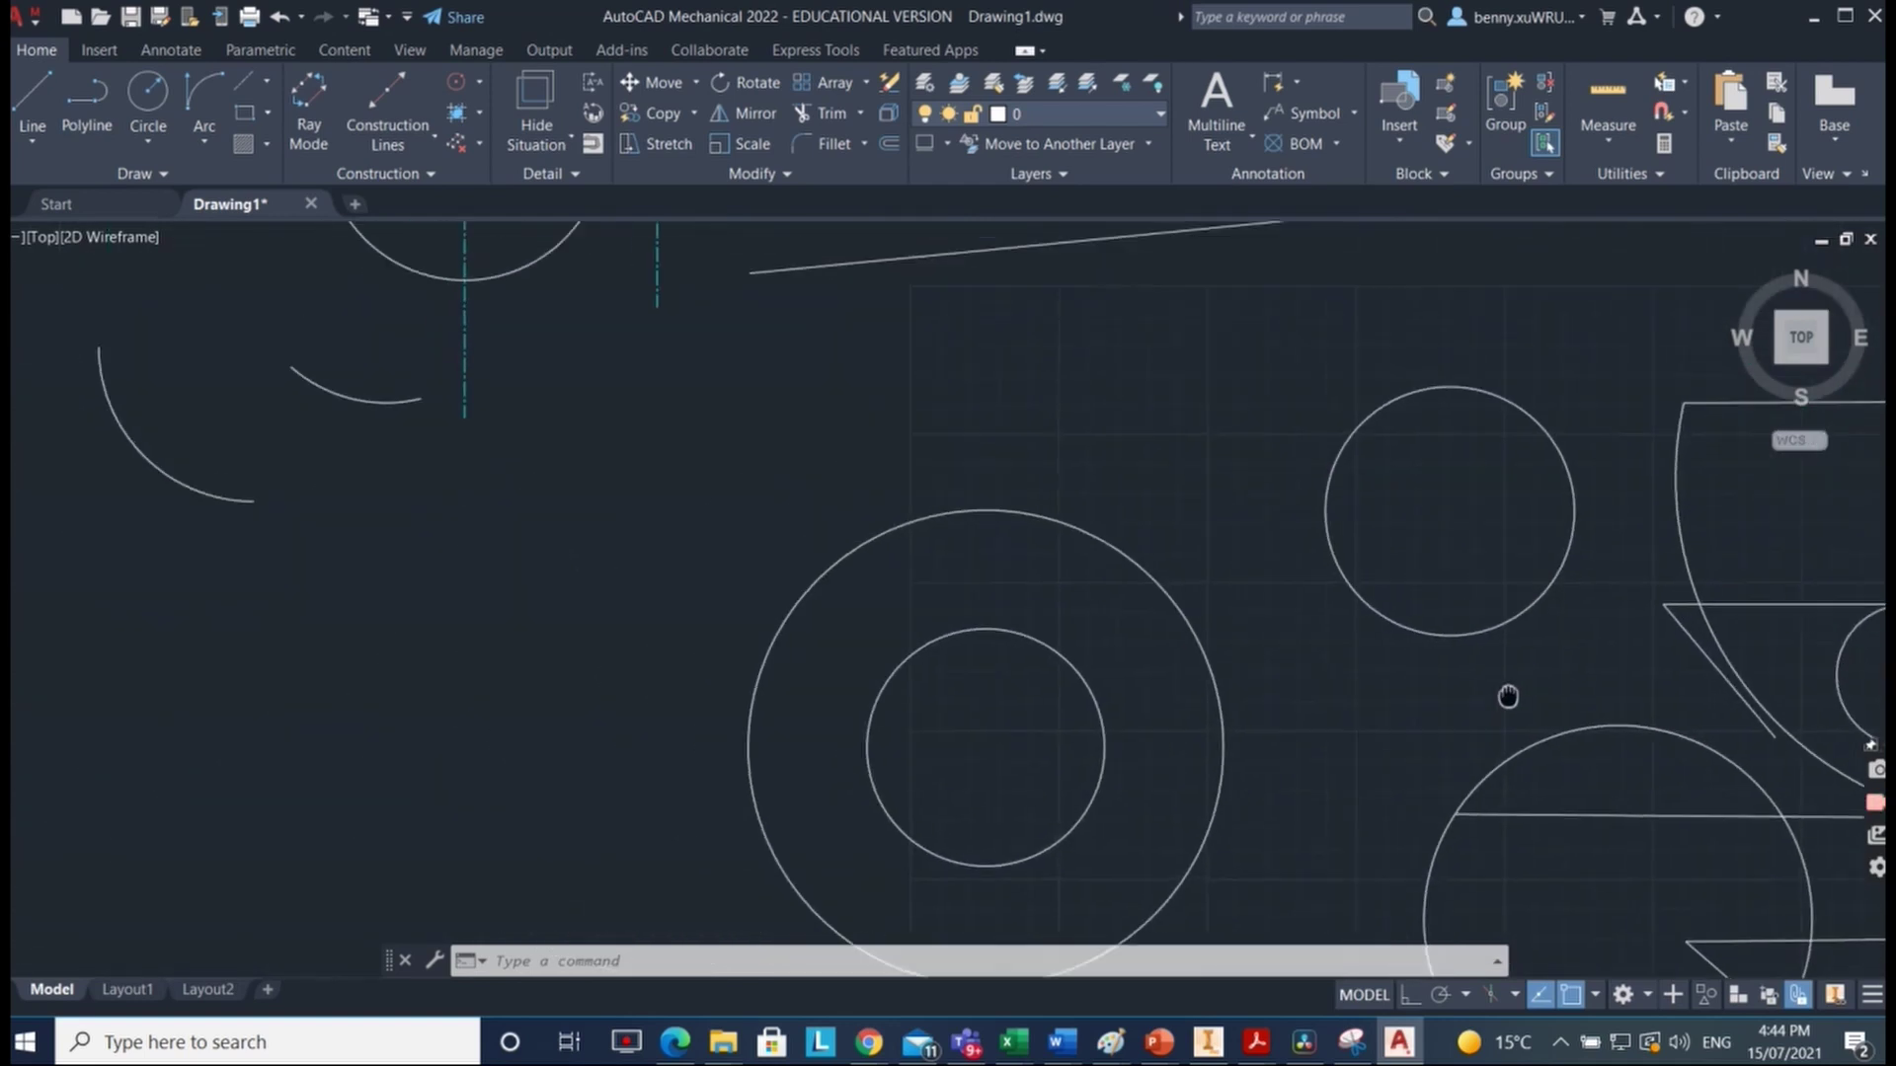
scroll(1508, 696, down, 1)
scroll(1366, 664, down, 1)
mouse_move(1367, 665)
middle_down()
mouse_move(1280, 568)
mouse_move(1246, 561)
middle_up()
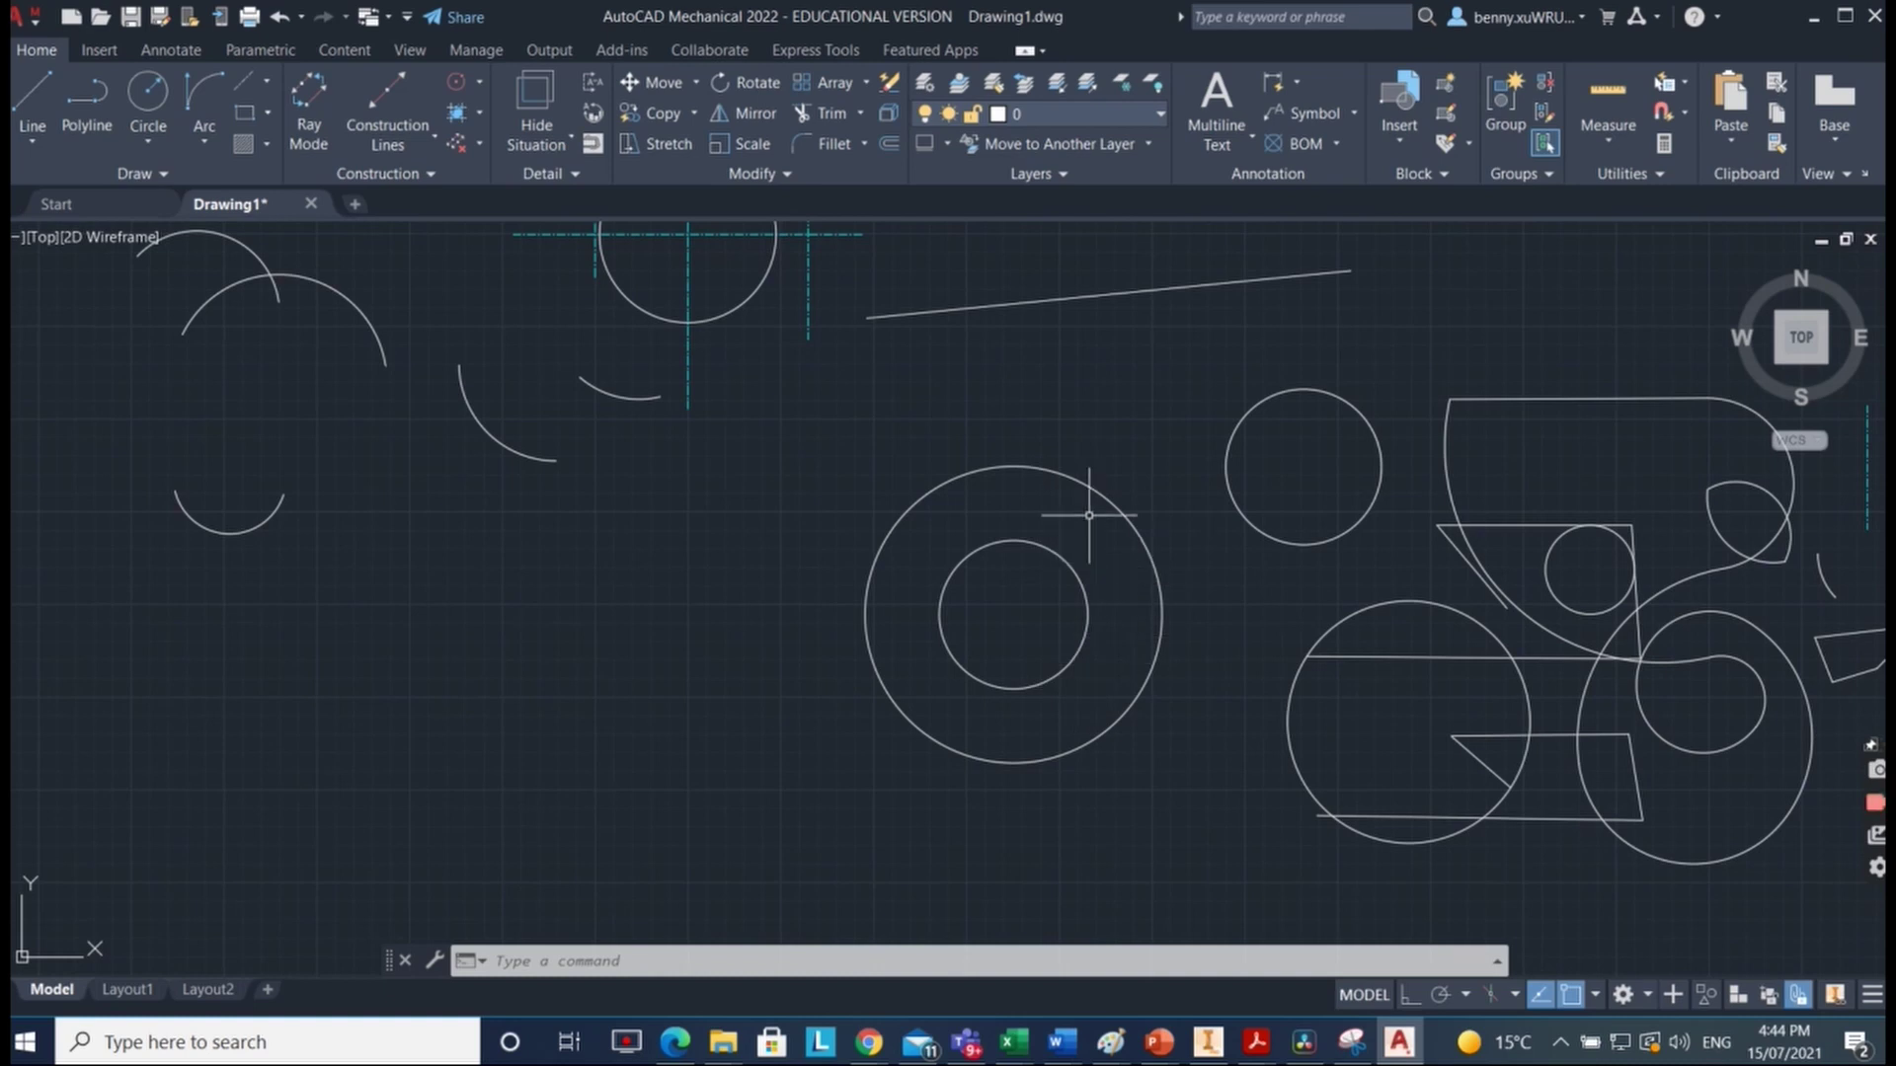
click(1071, 566)
key(Delete)
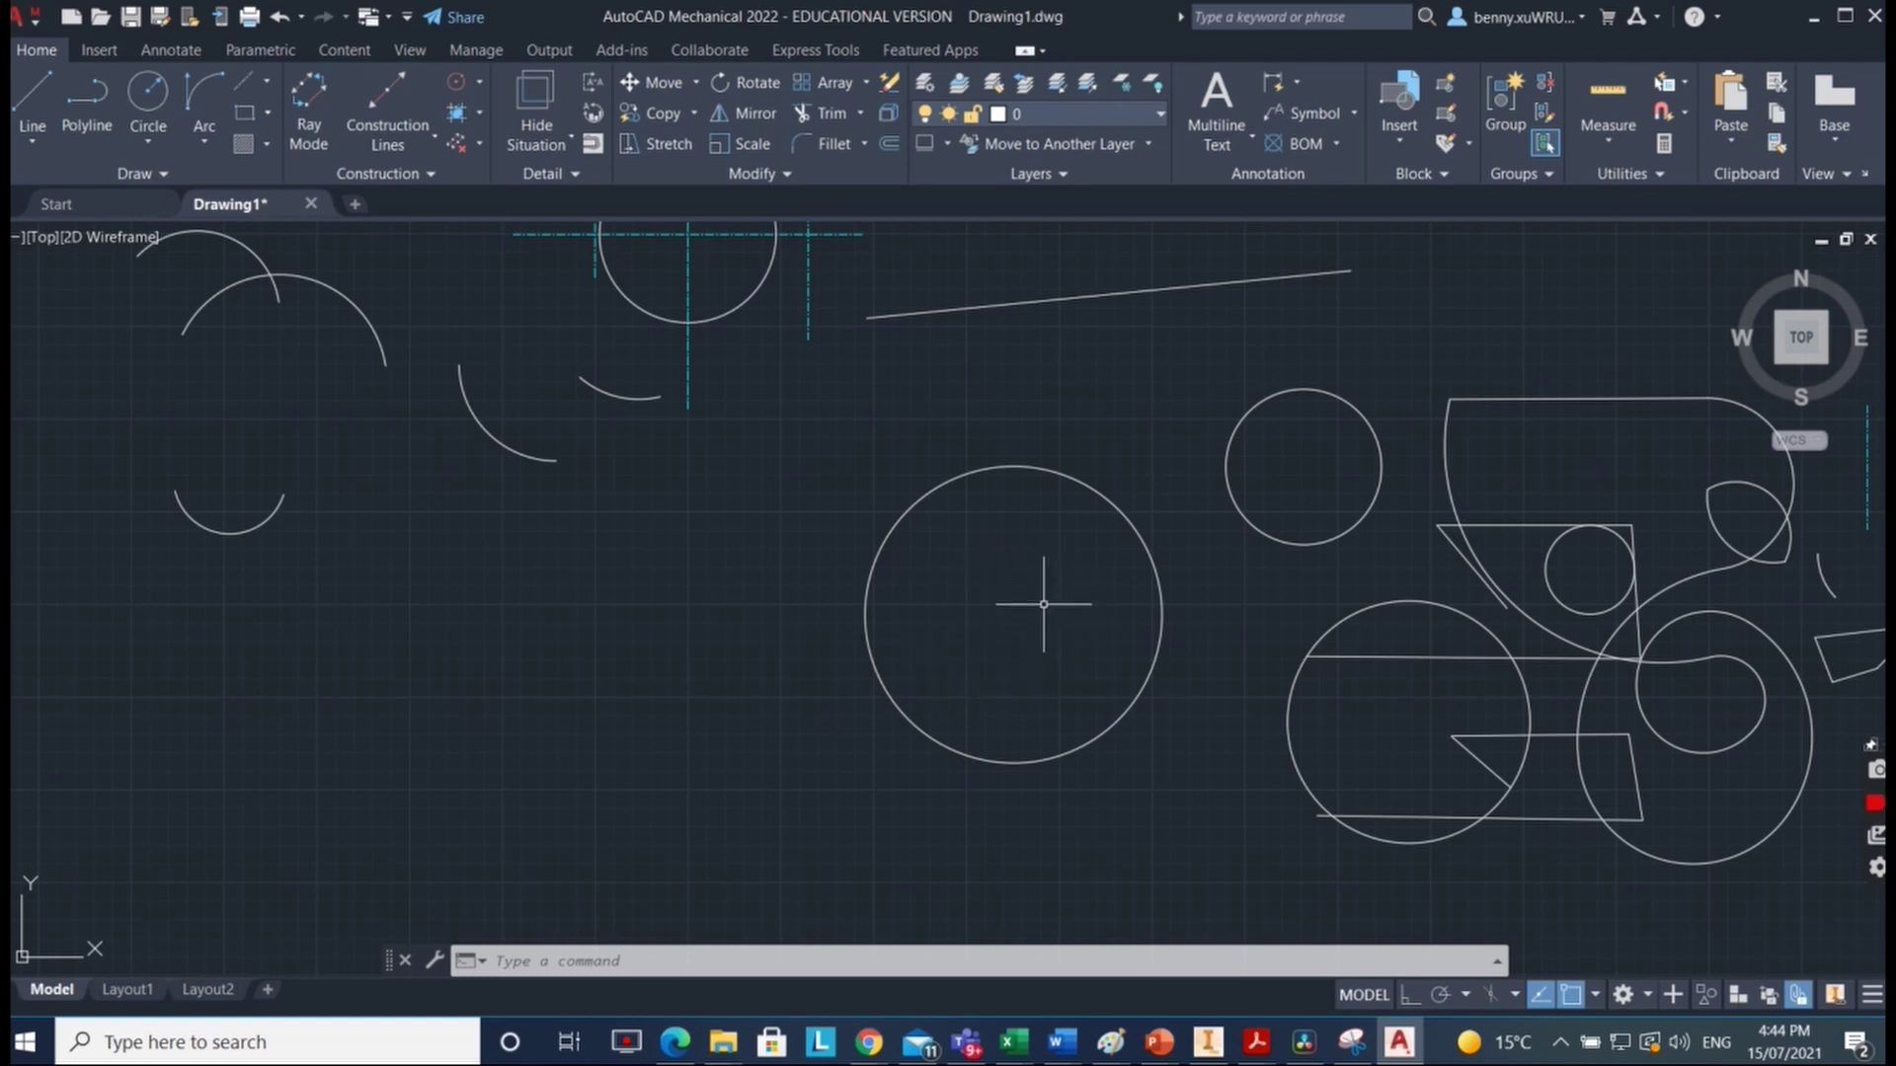
click(281, 17)
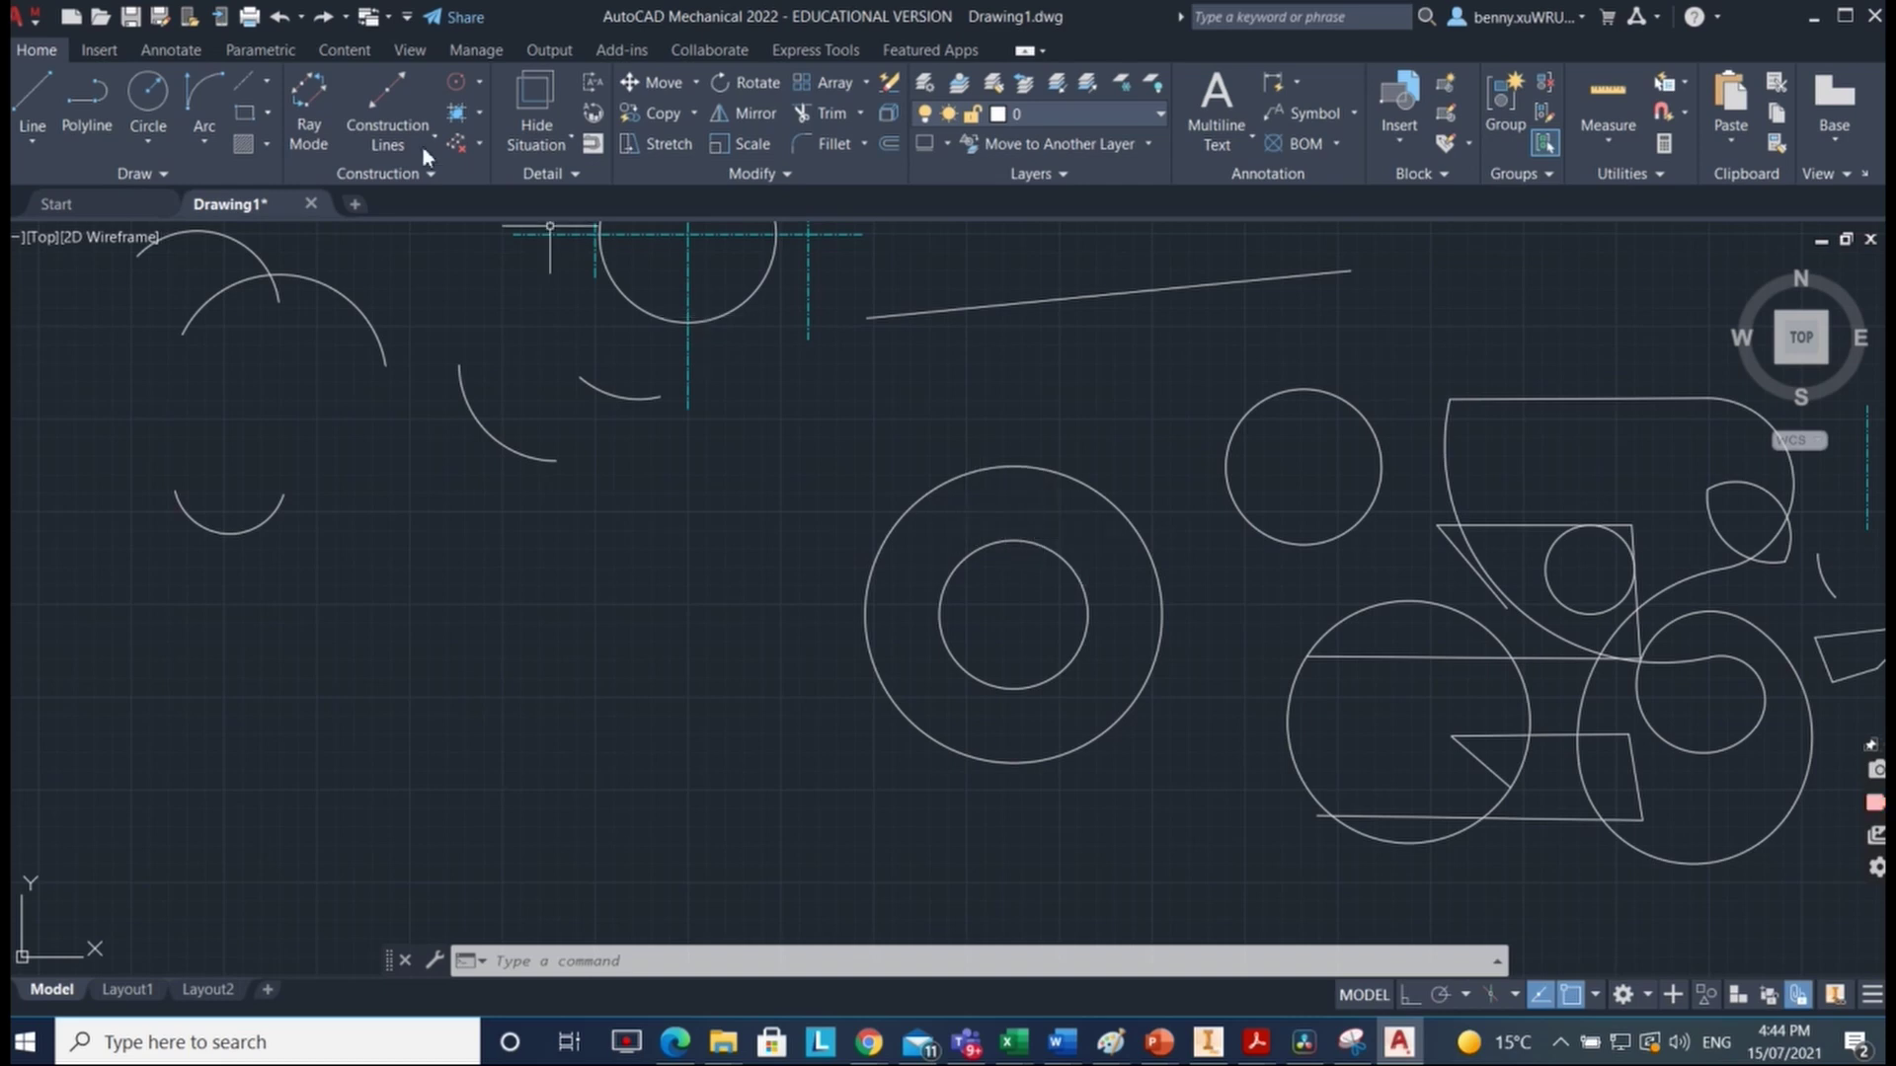
Step: Hatch the ring between the two concentric circles with the 45-degree hatch
click(243, 146)
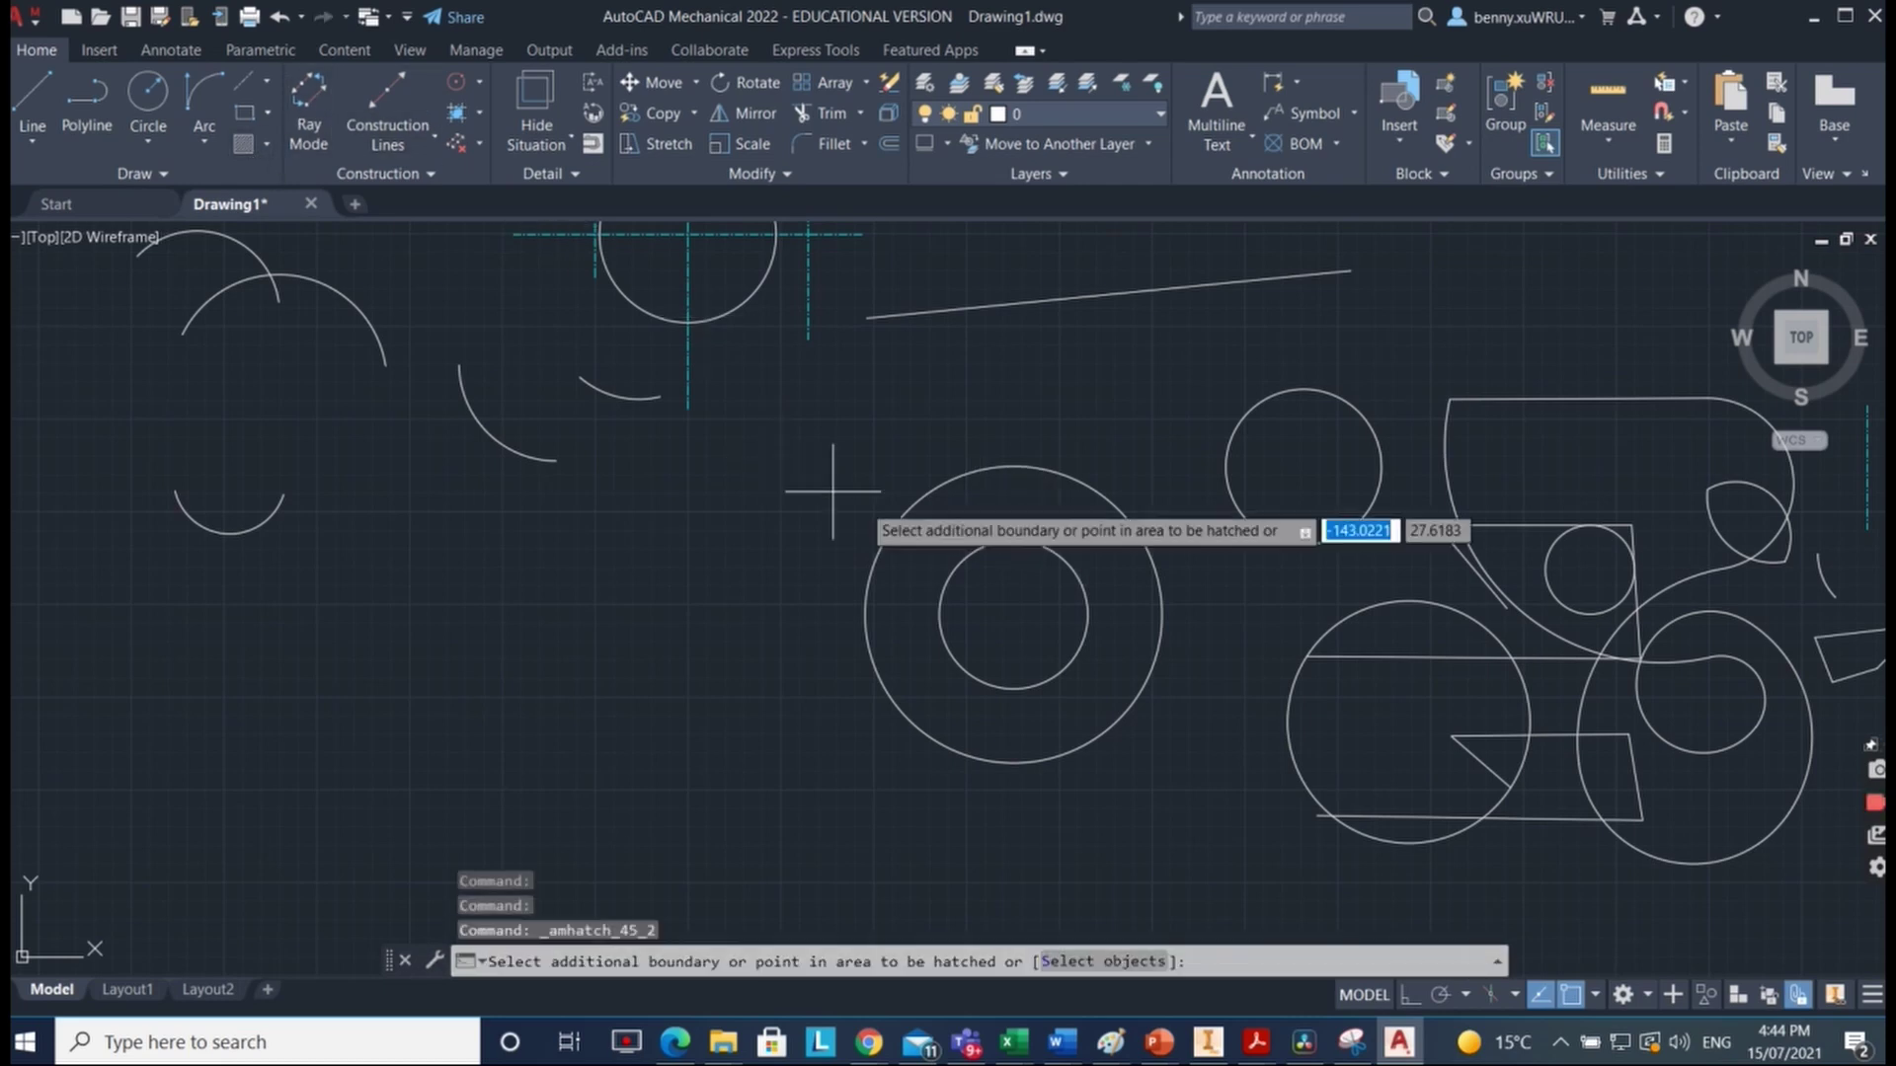
click(975, 517)
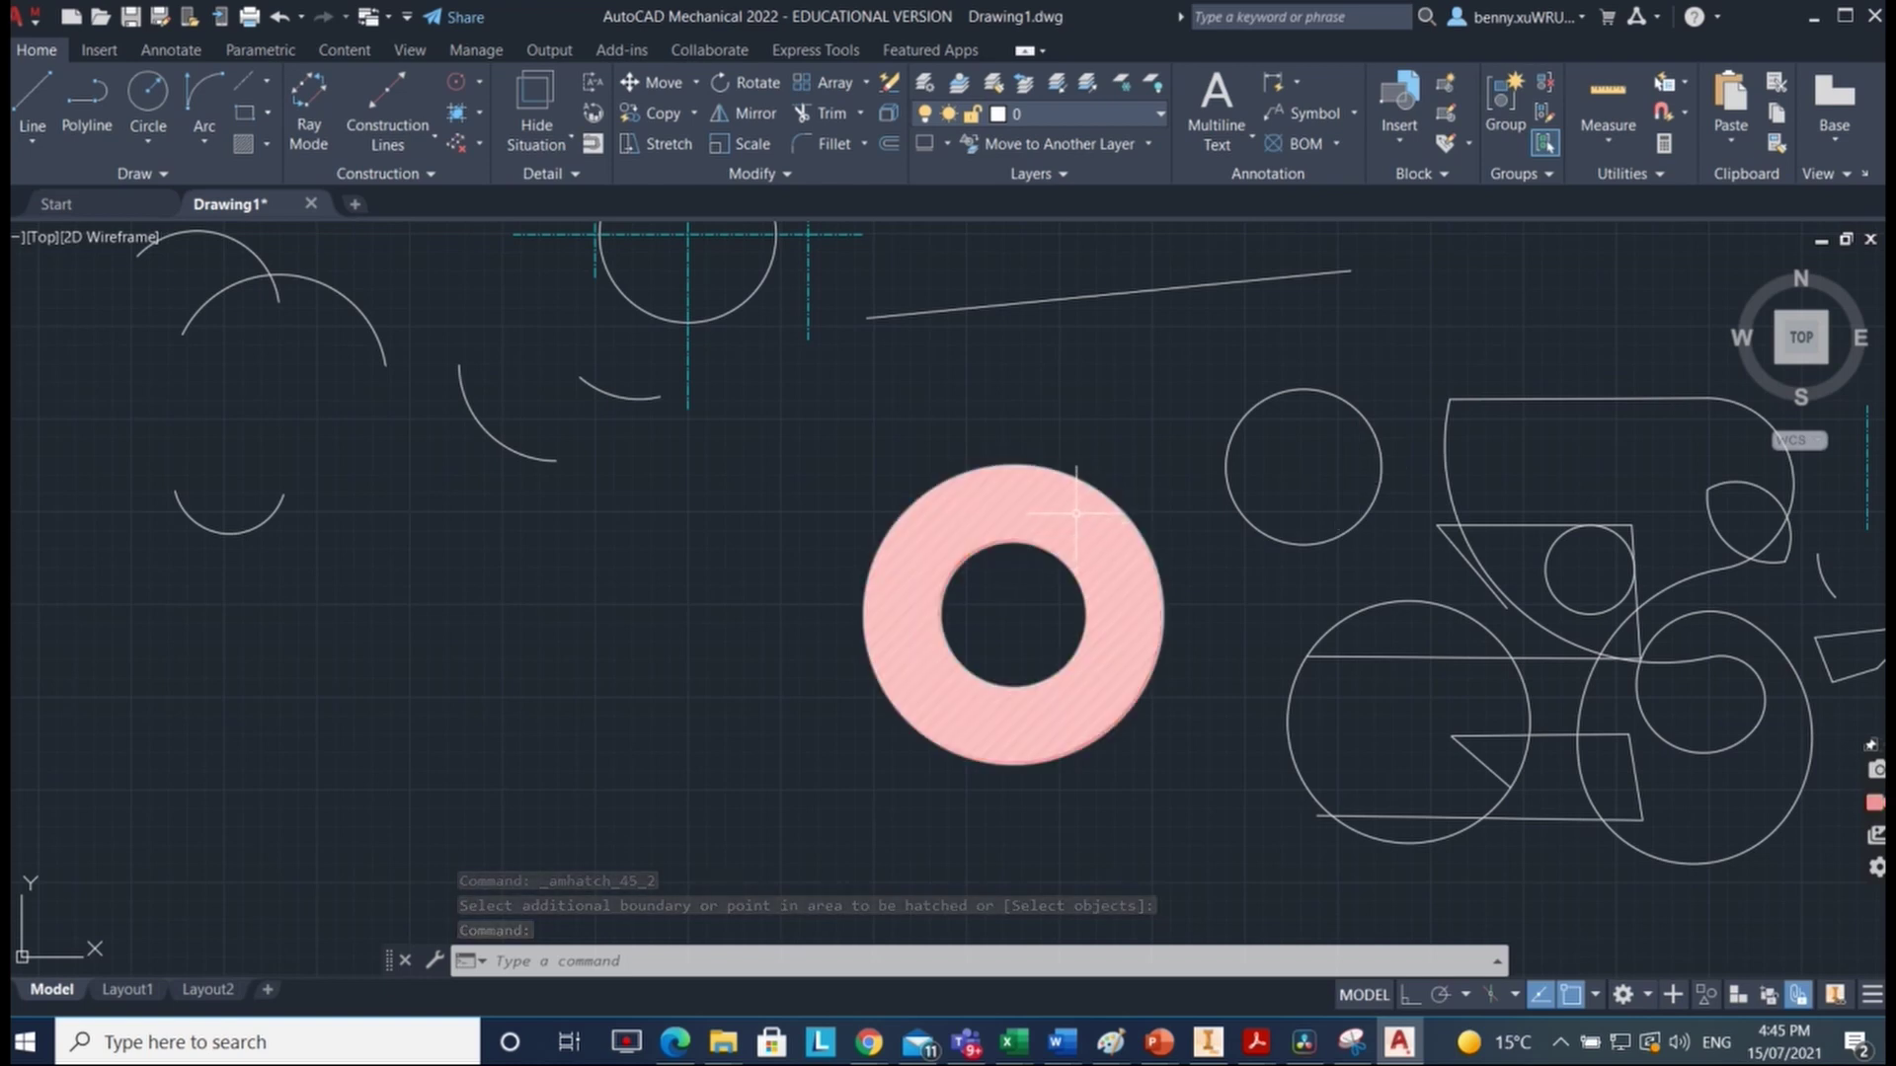
key(Escape)
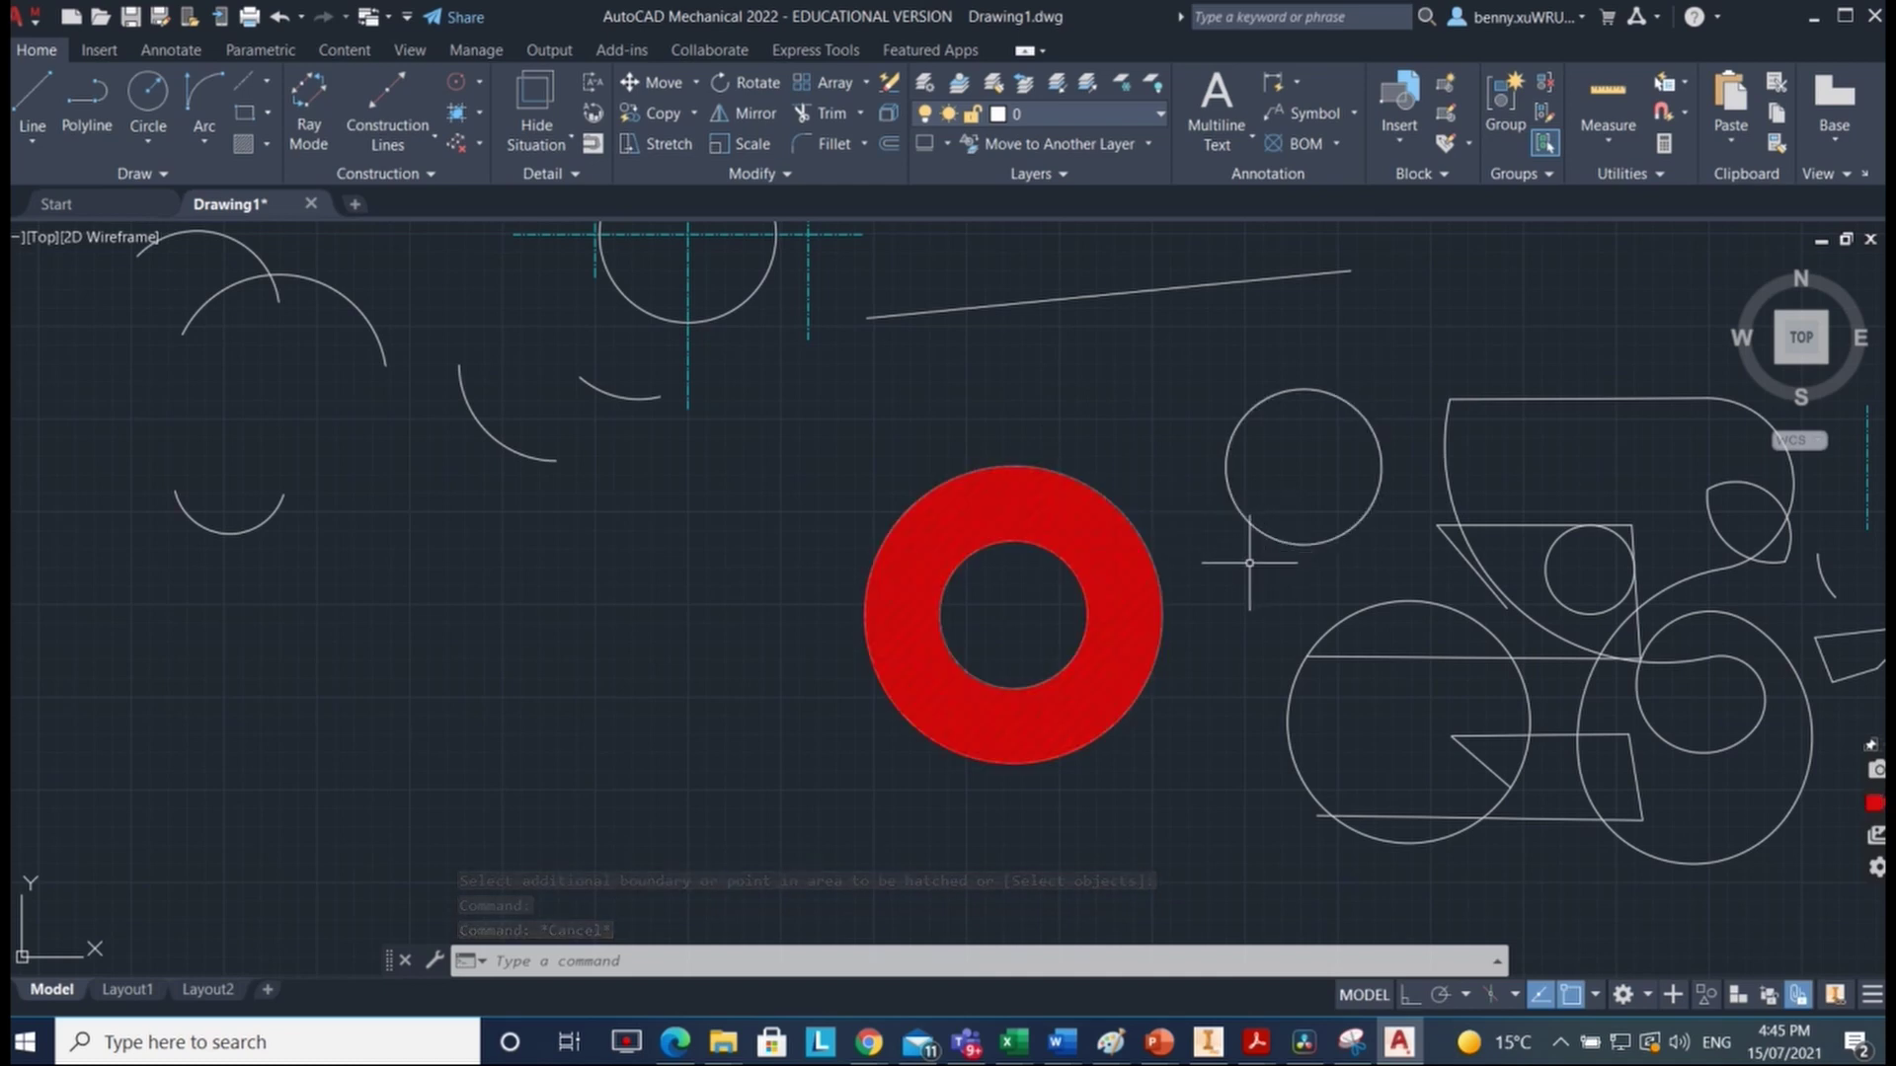
Step: Edit the ring's hatch and set its color to ByBlock
scroll(1176, 436, up, 4)
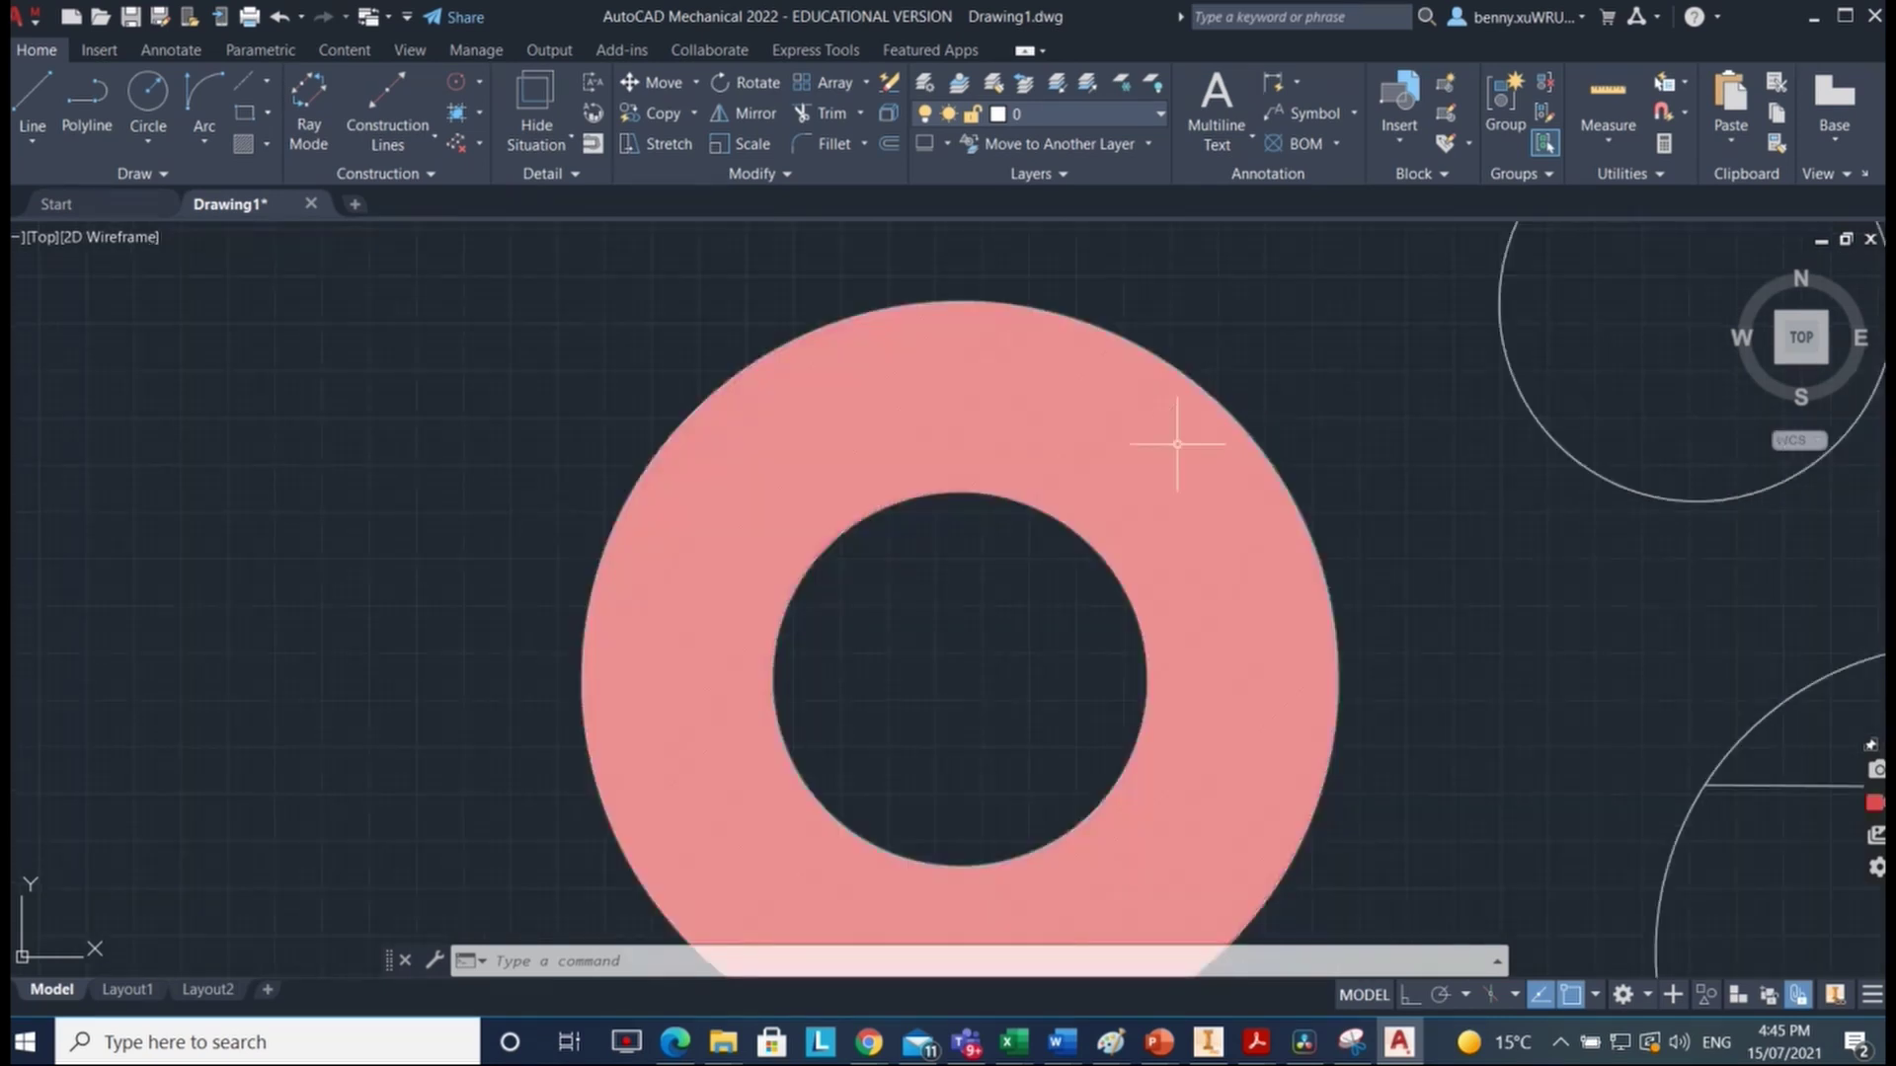
scroll(1172, 435, down, 2)
click(1151, 461)
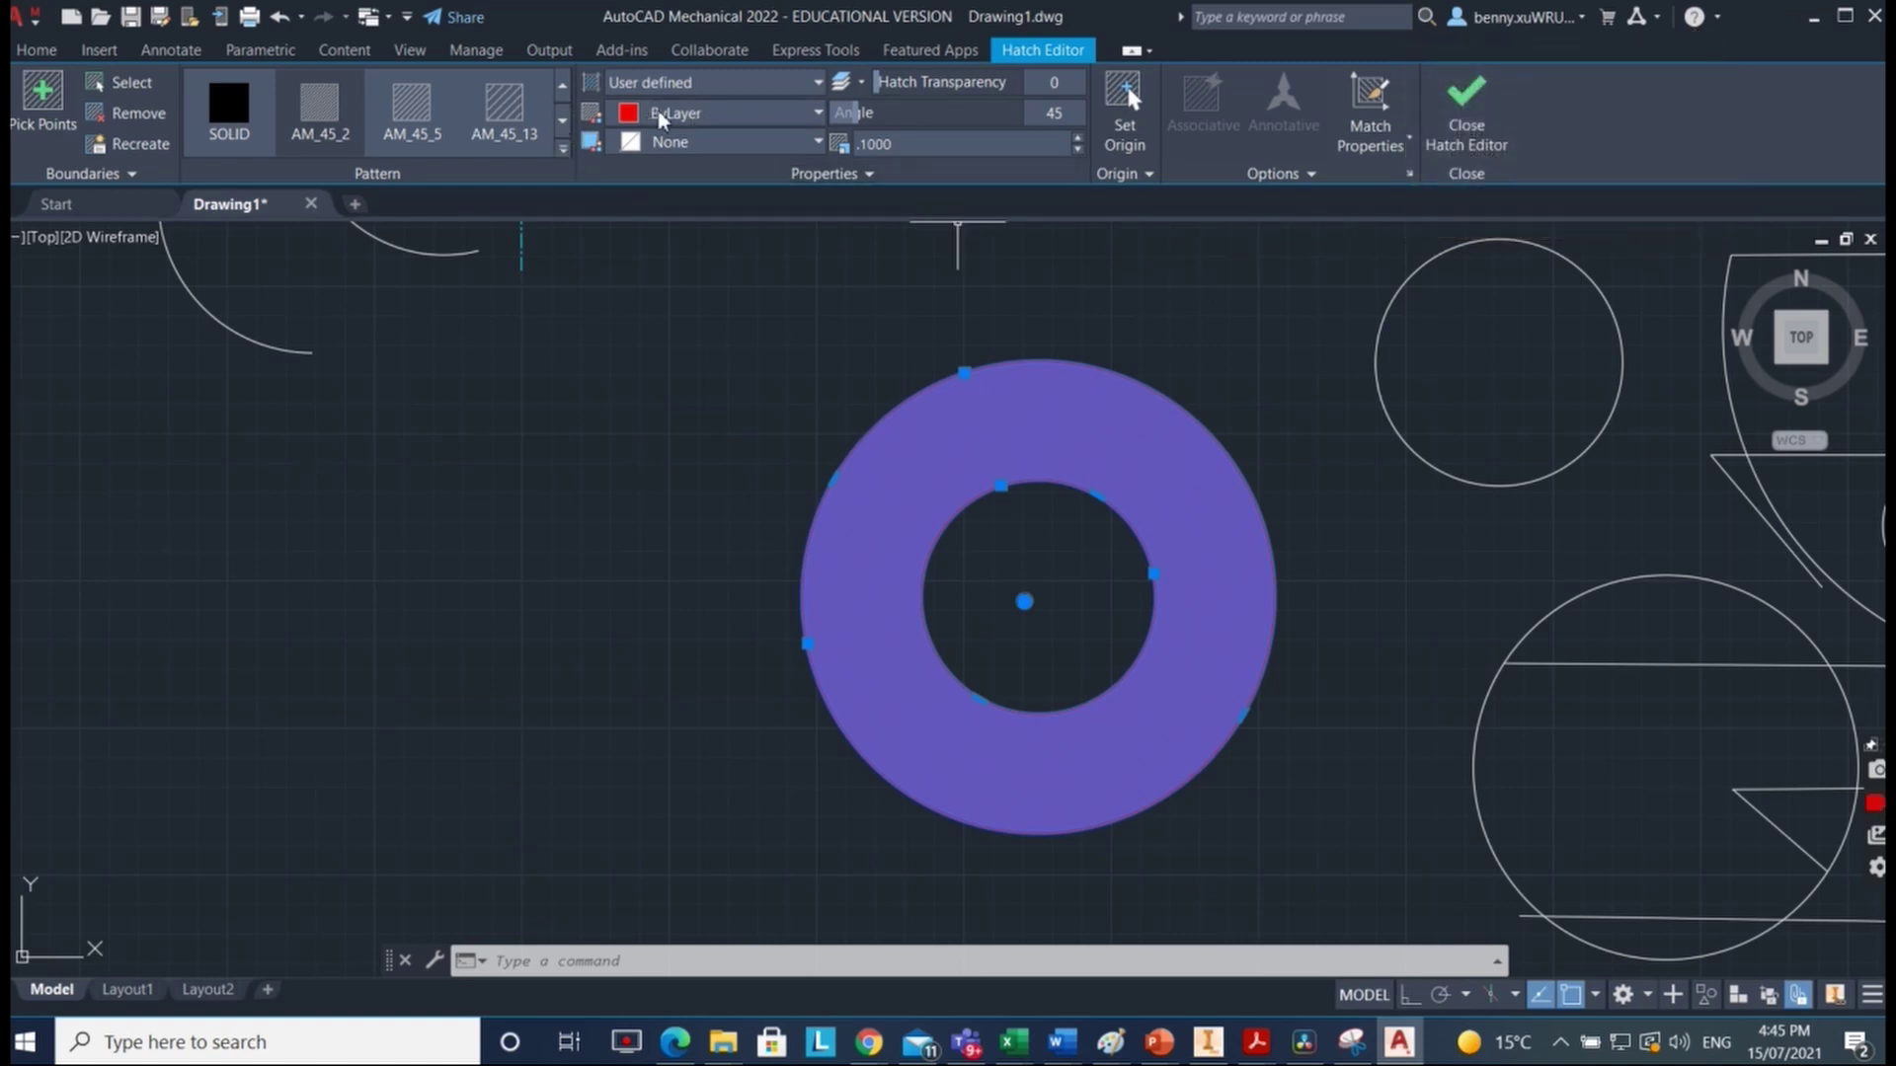
click(813, 115)
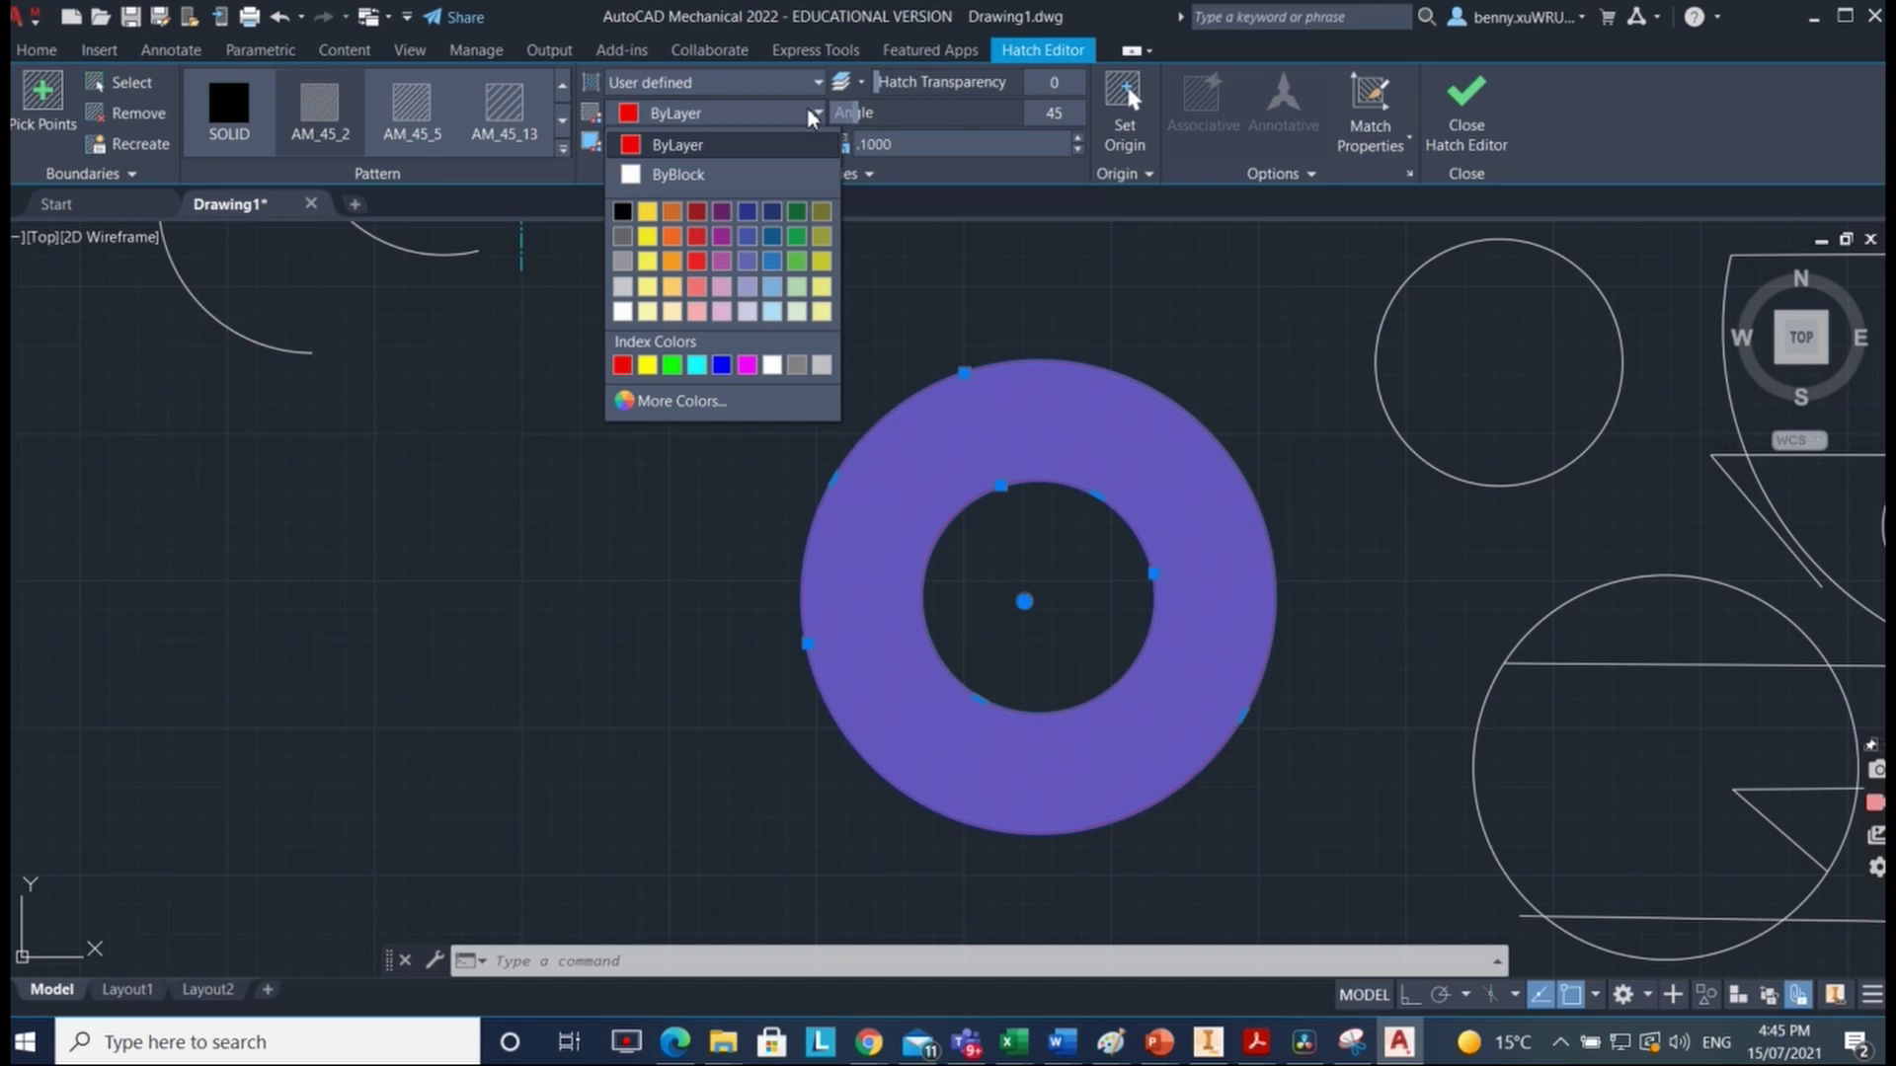
click(657, 178)
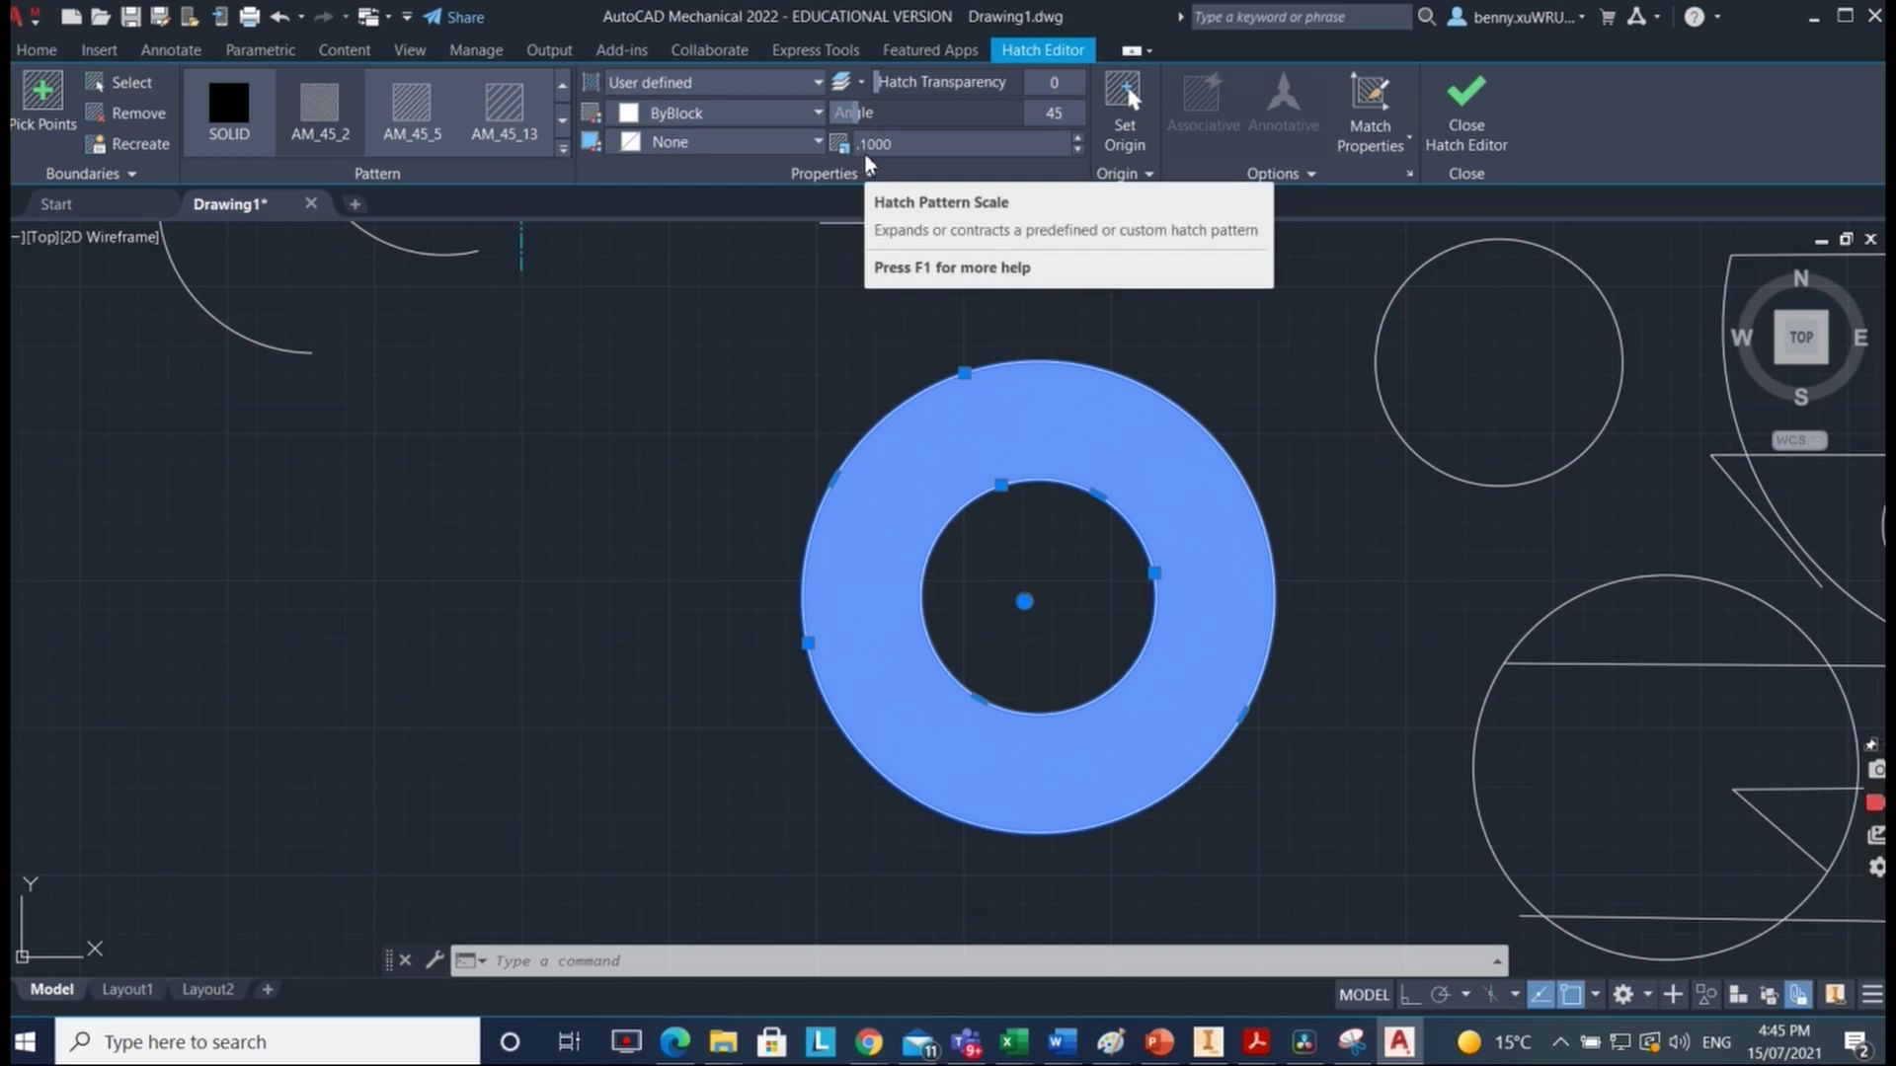
Step: Increase the ring hatch's pattern scale to 1.0000 and finish editing the hatch
click(1078, 139)
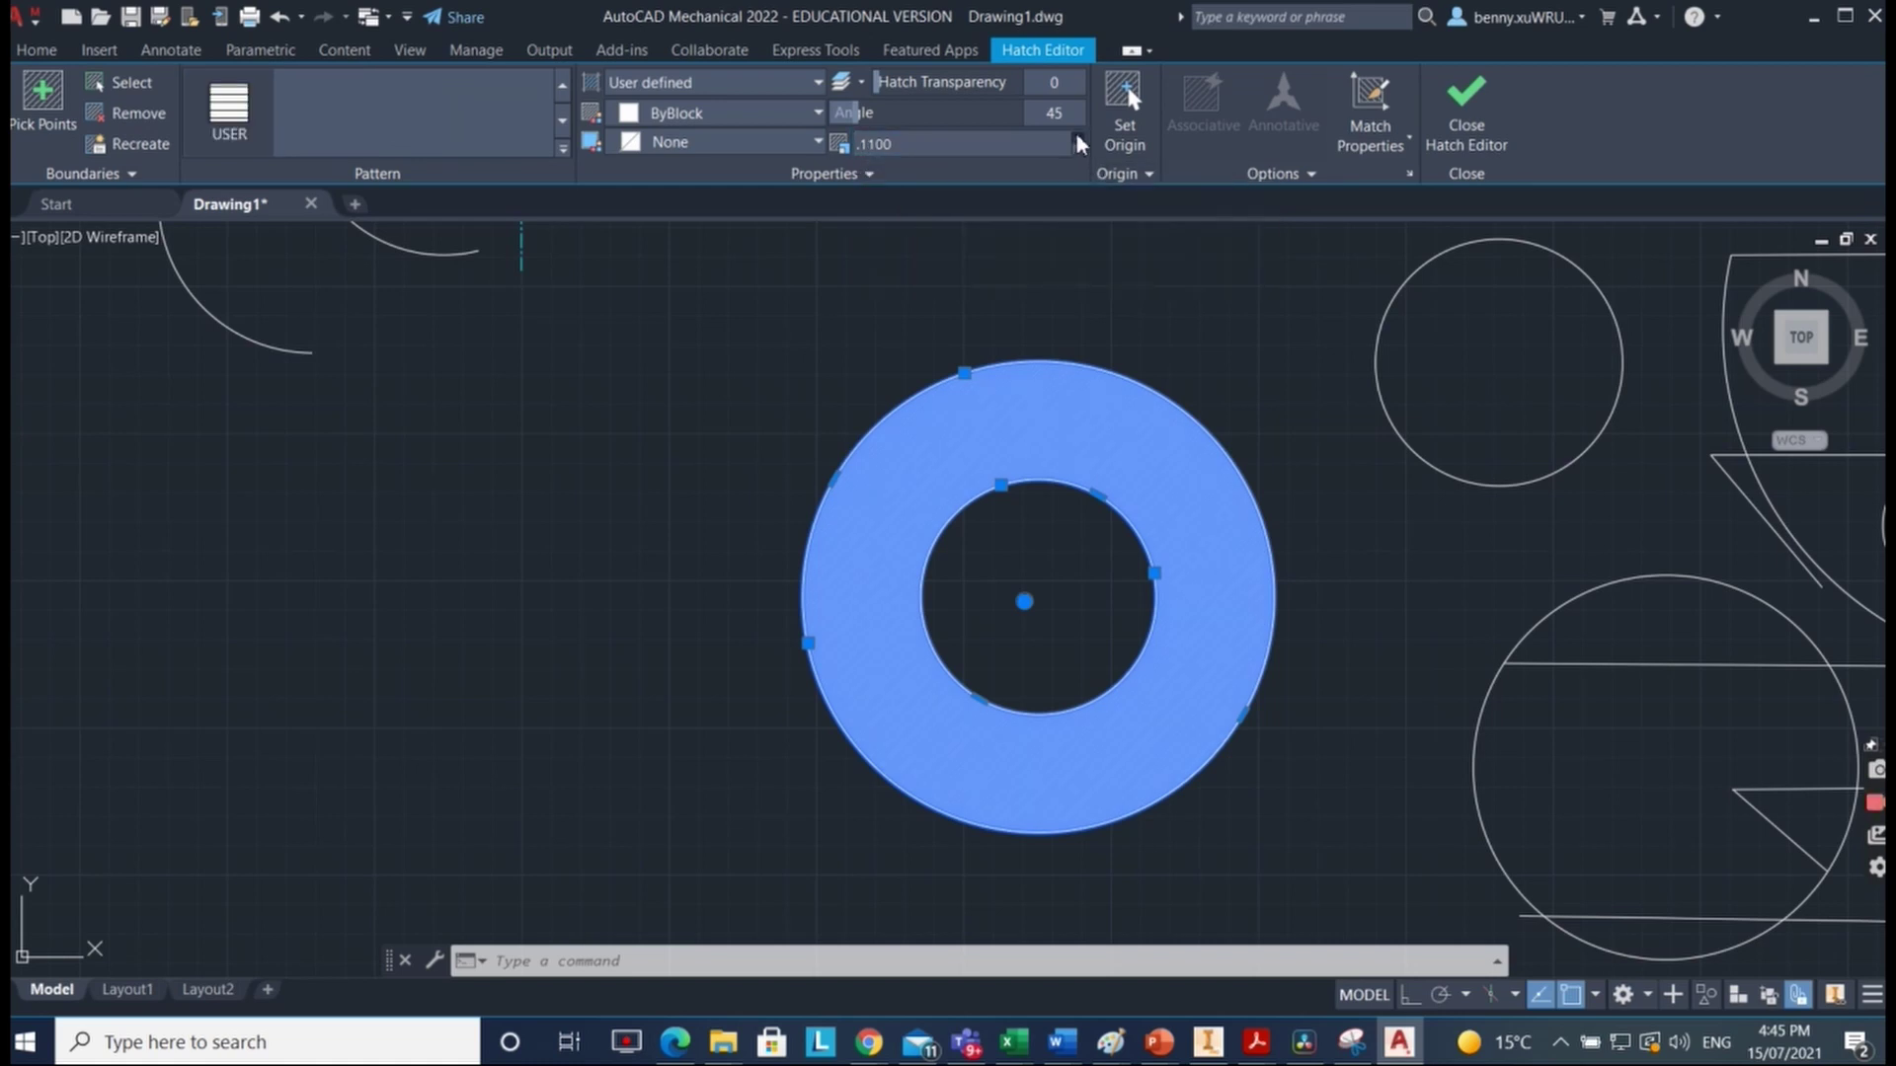
drag(1078, 139, 1078, 140)
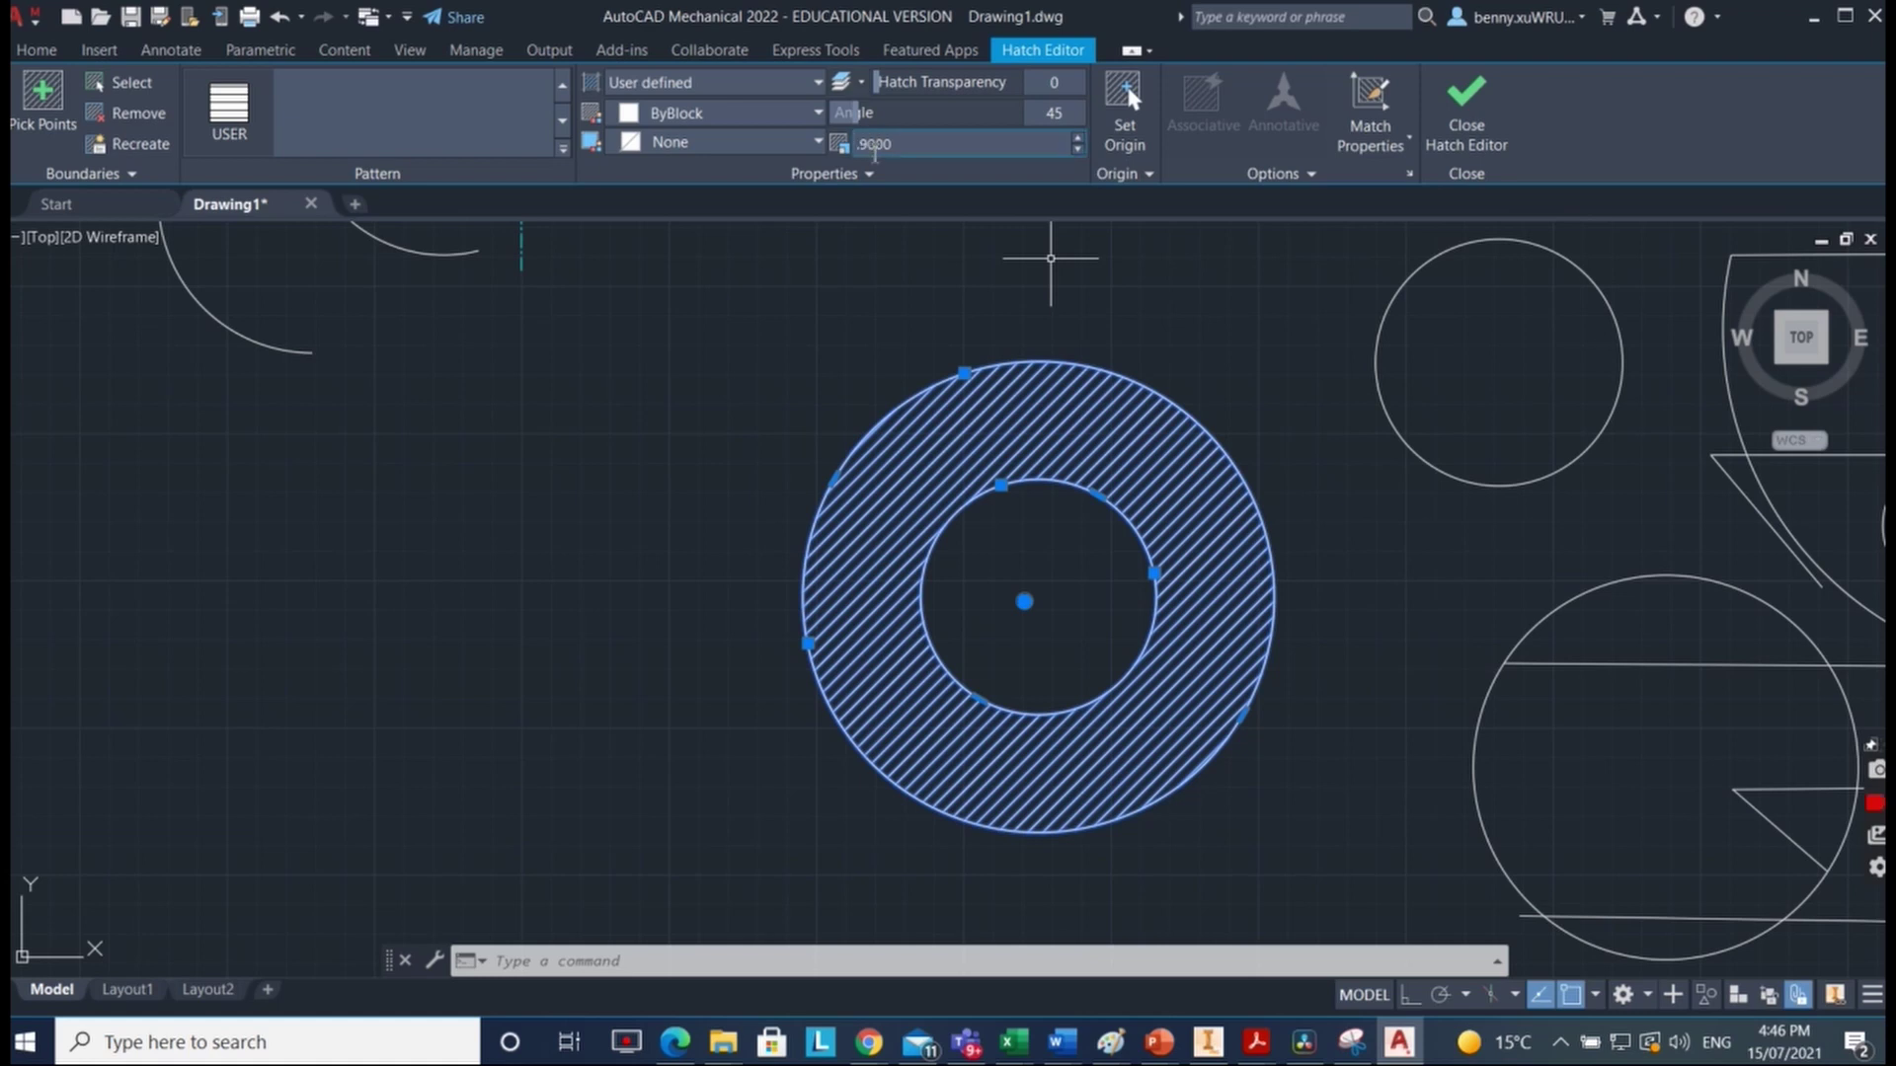
drag(1077, 140, 1078, 144)
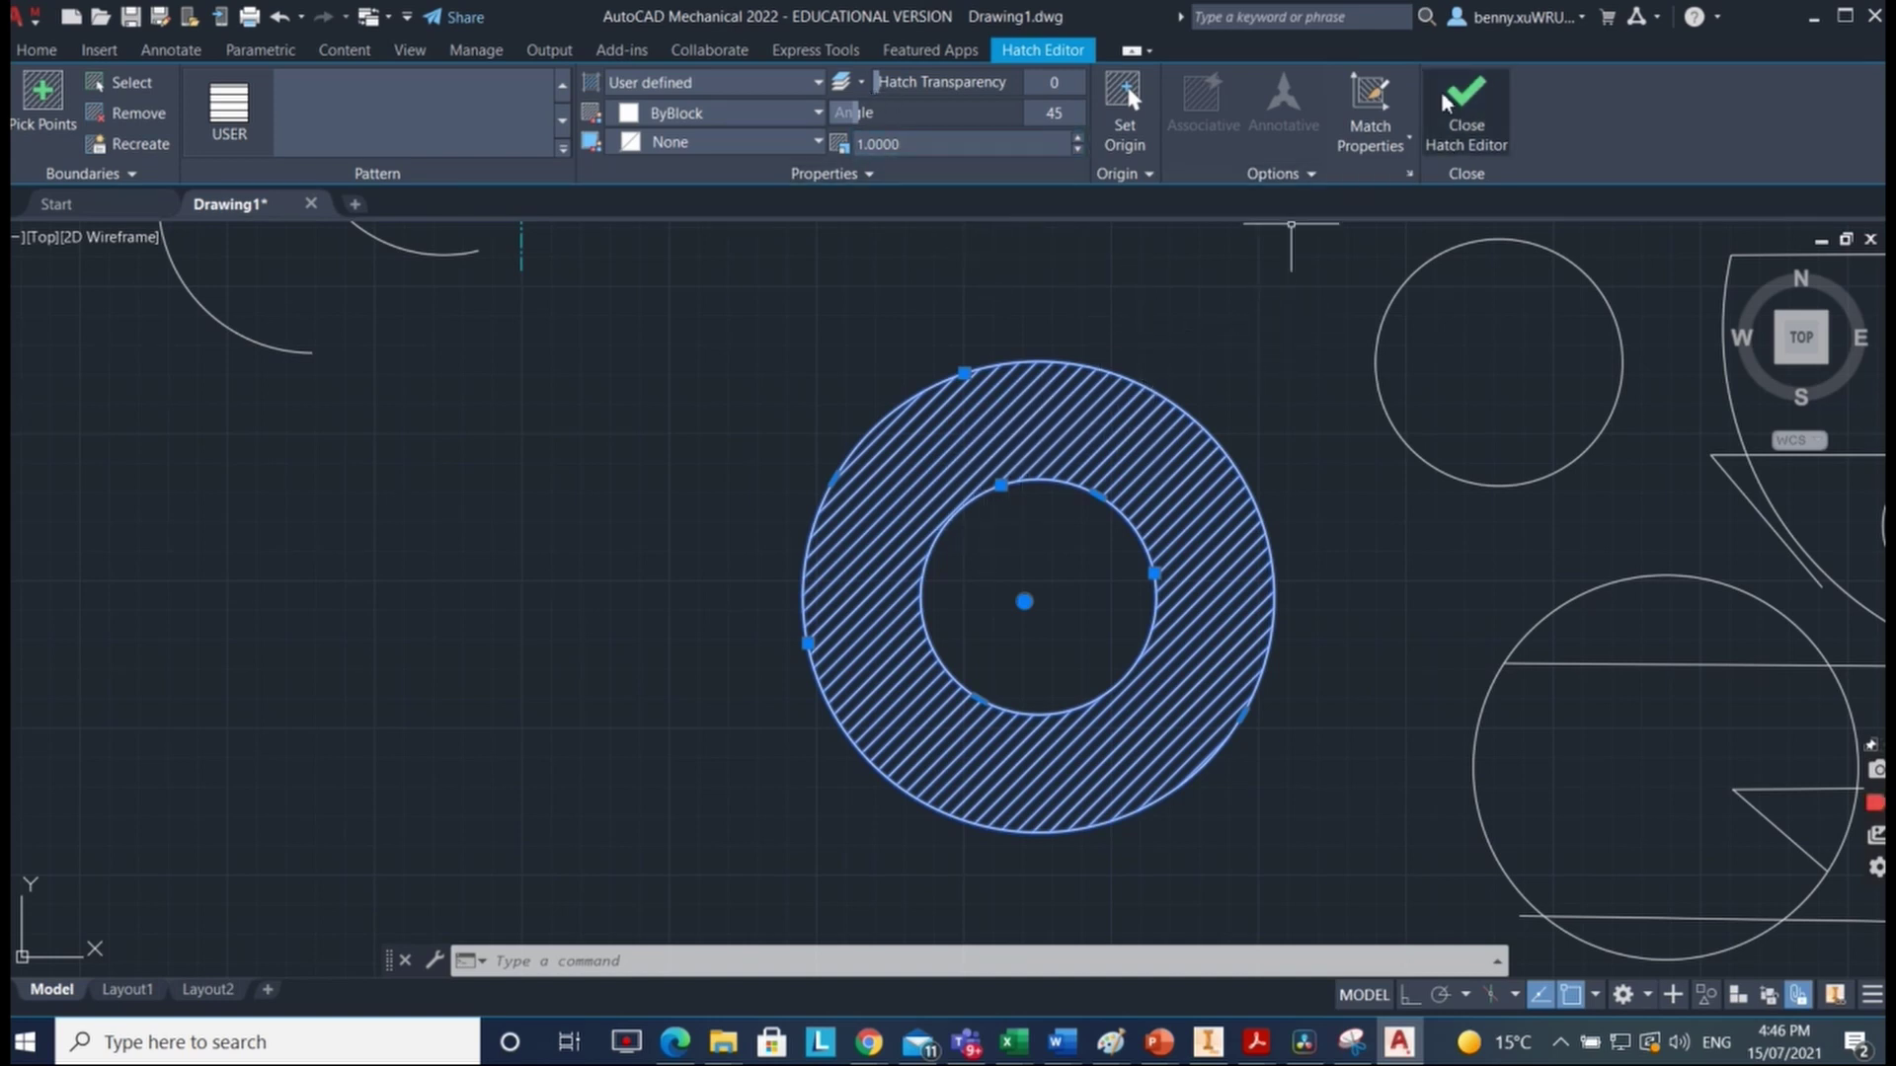
click(1466, 108)
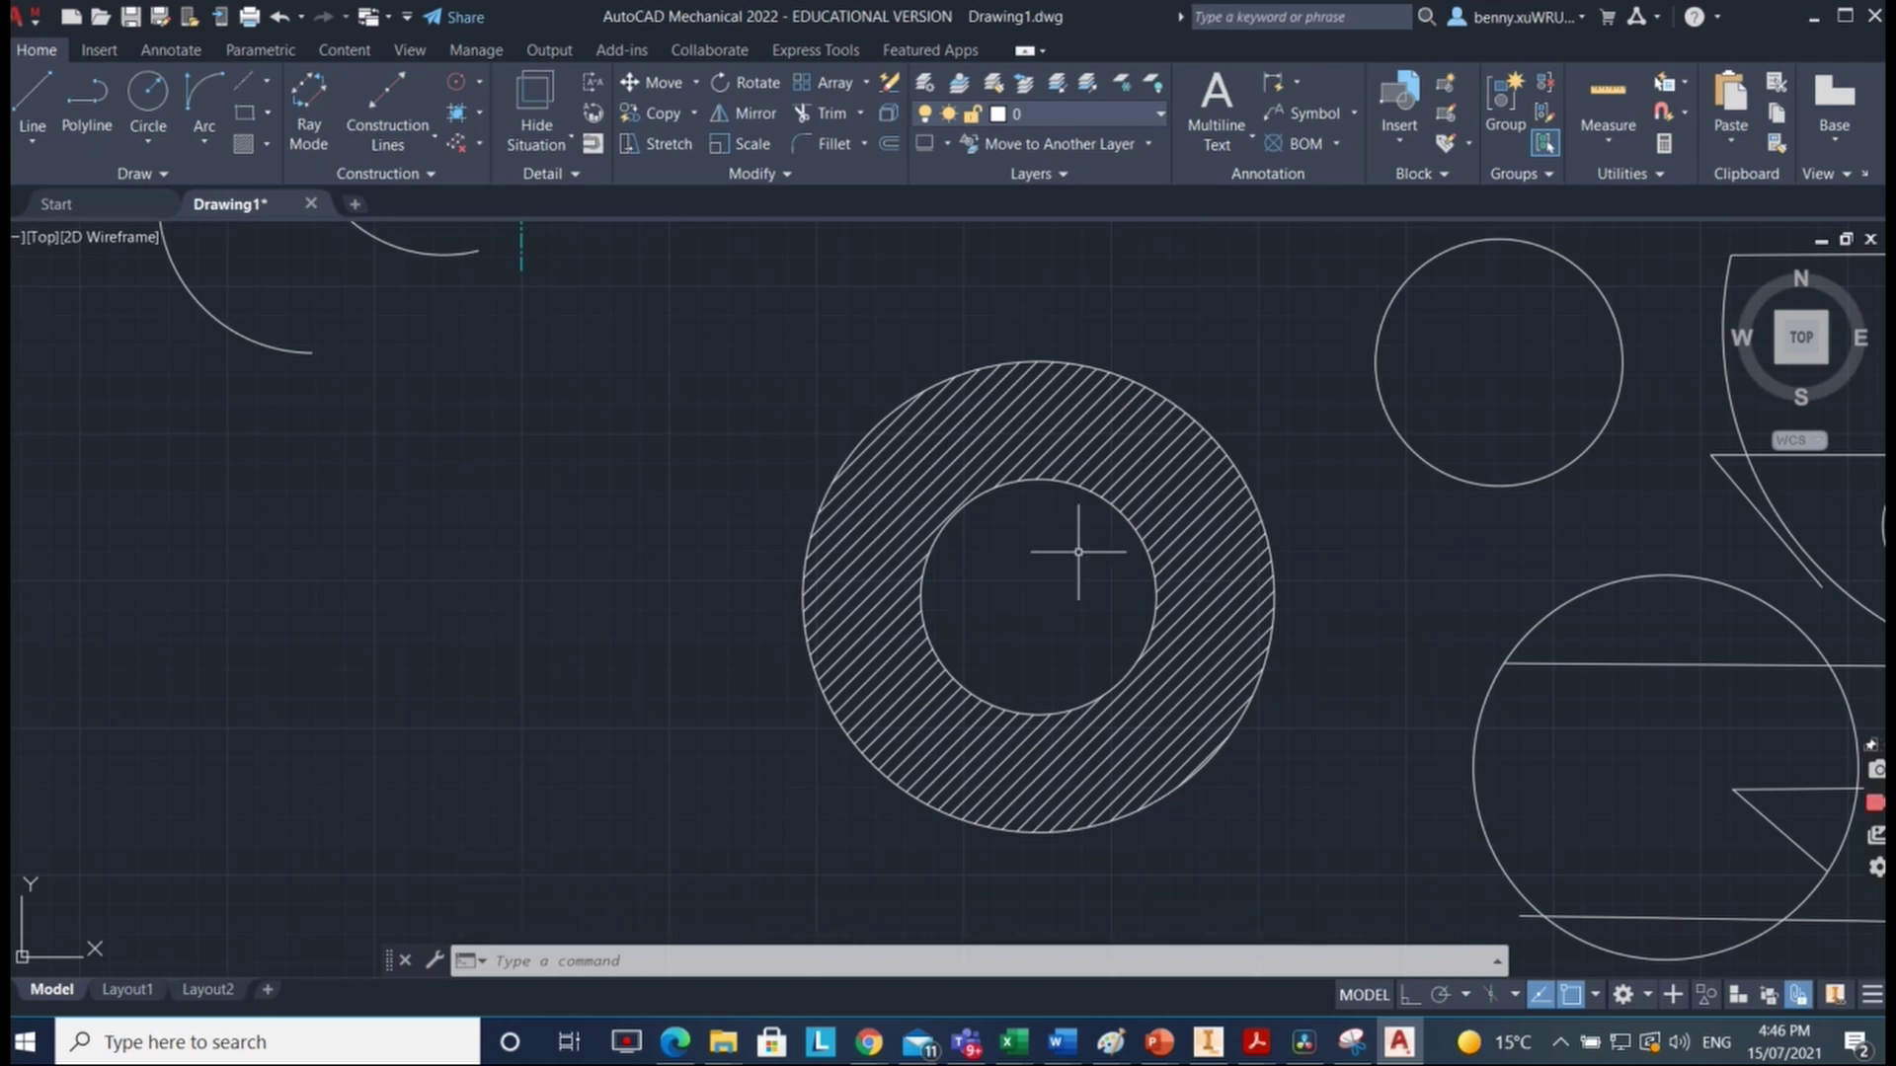
Step: Draw a rectangle about 71 wide and 32 high in the empty area west of the hatched ring and fill it with the 45-degree hatch
middle_drag(1512, 632, 1366, 842)
middle_drag(1366, 842, 1505, 632)
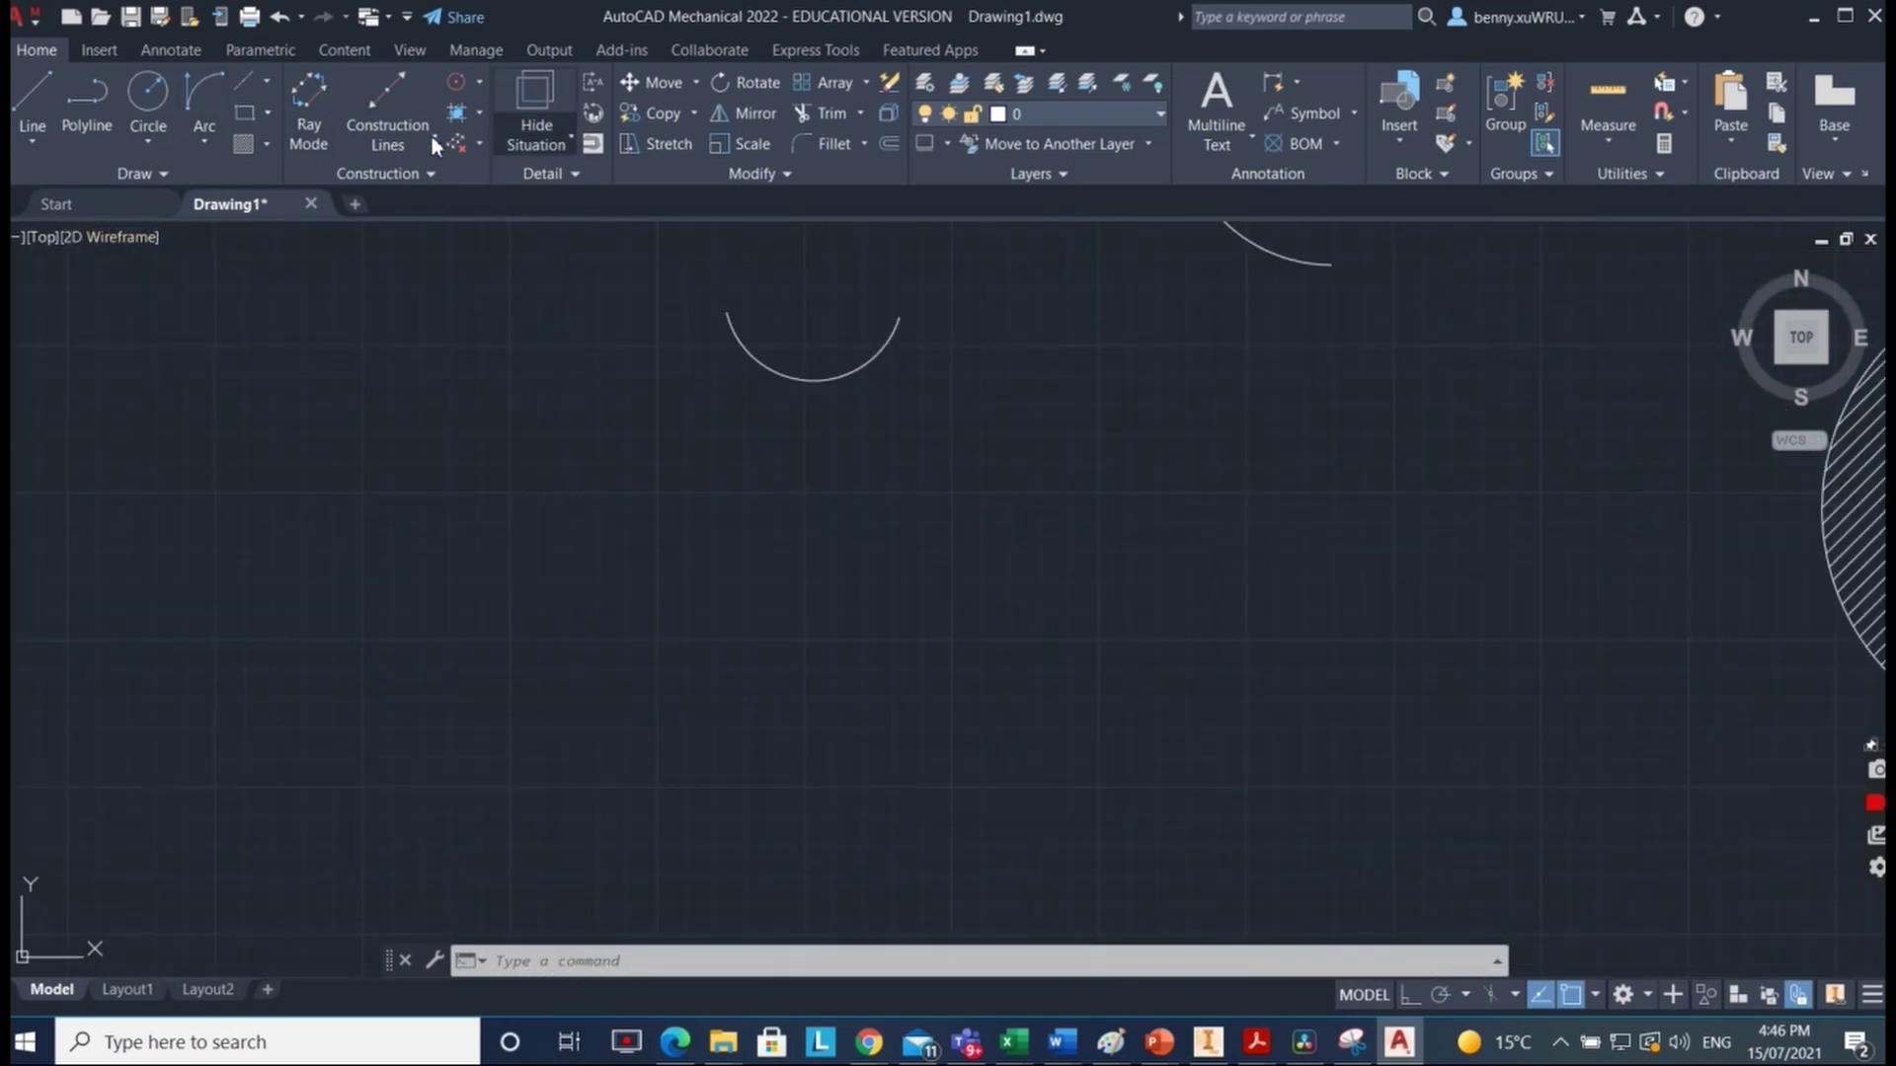
click(246, 121)
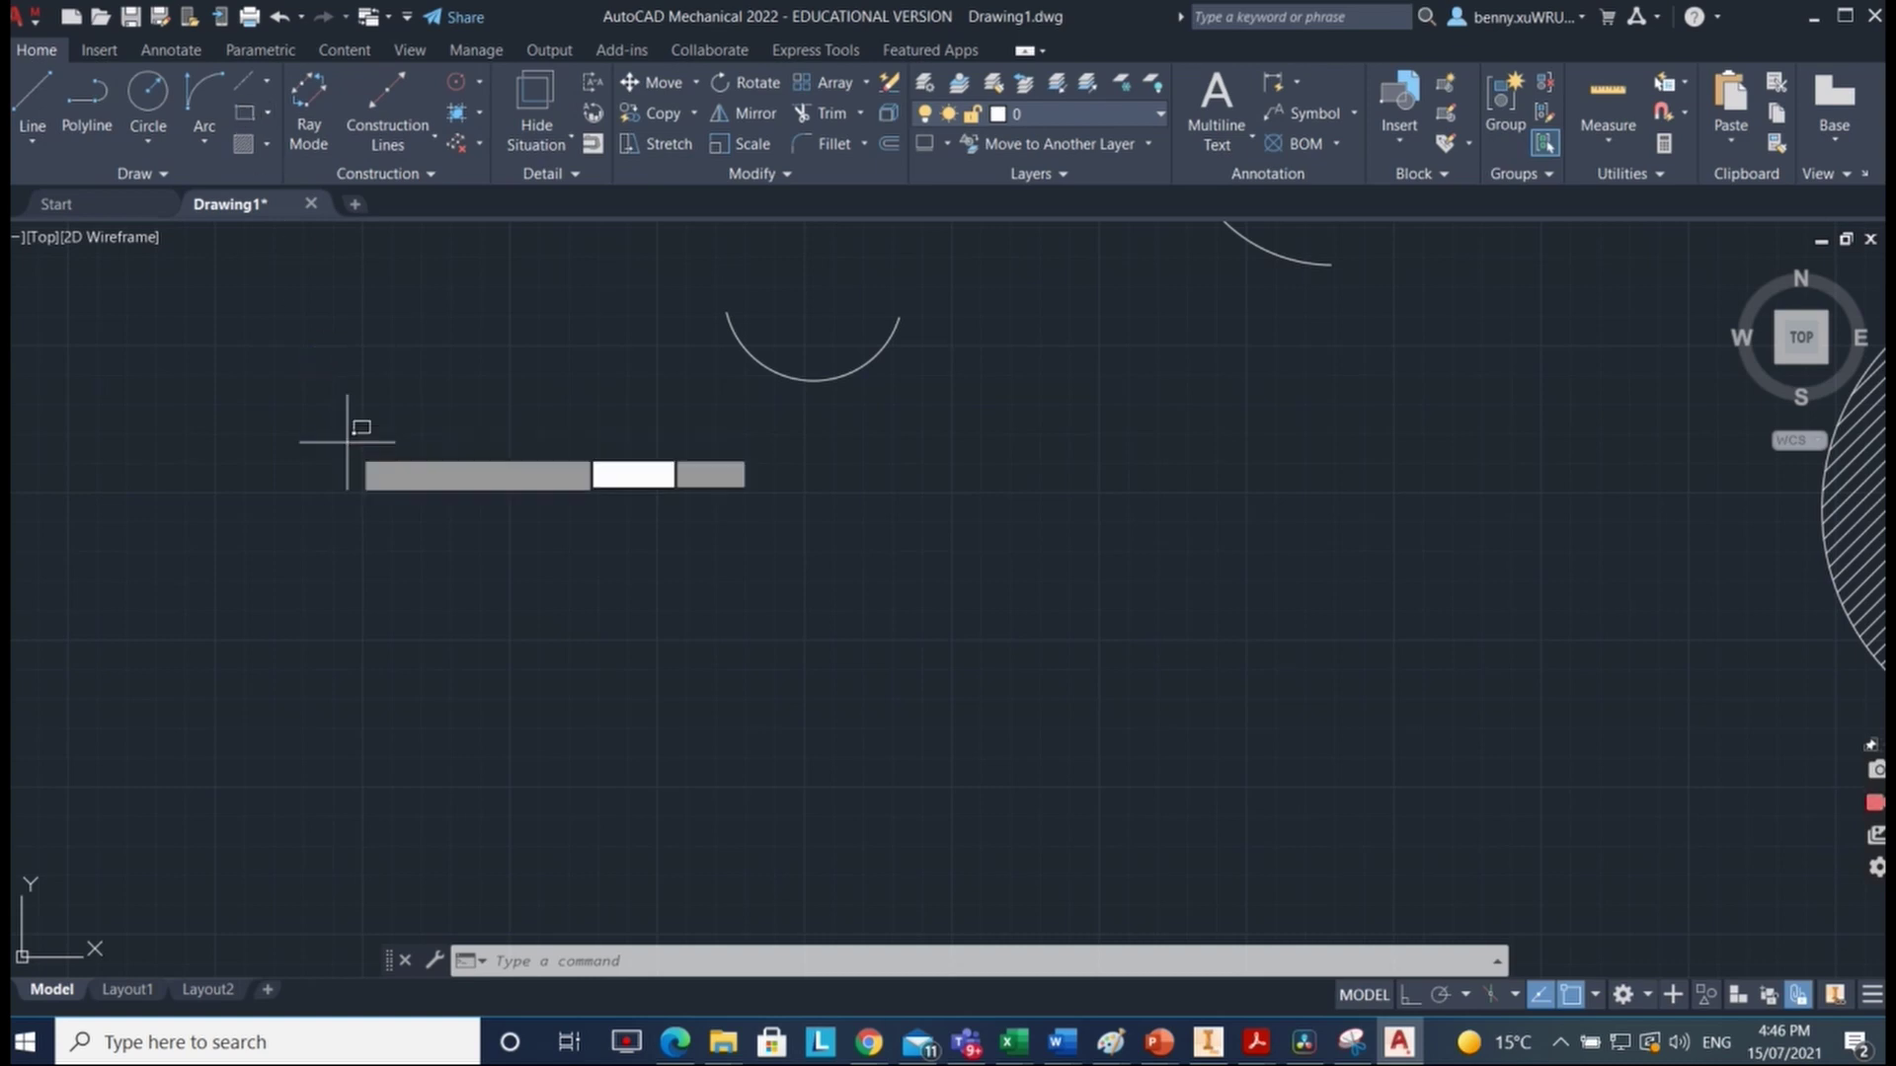
click(353, 455)
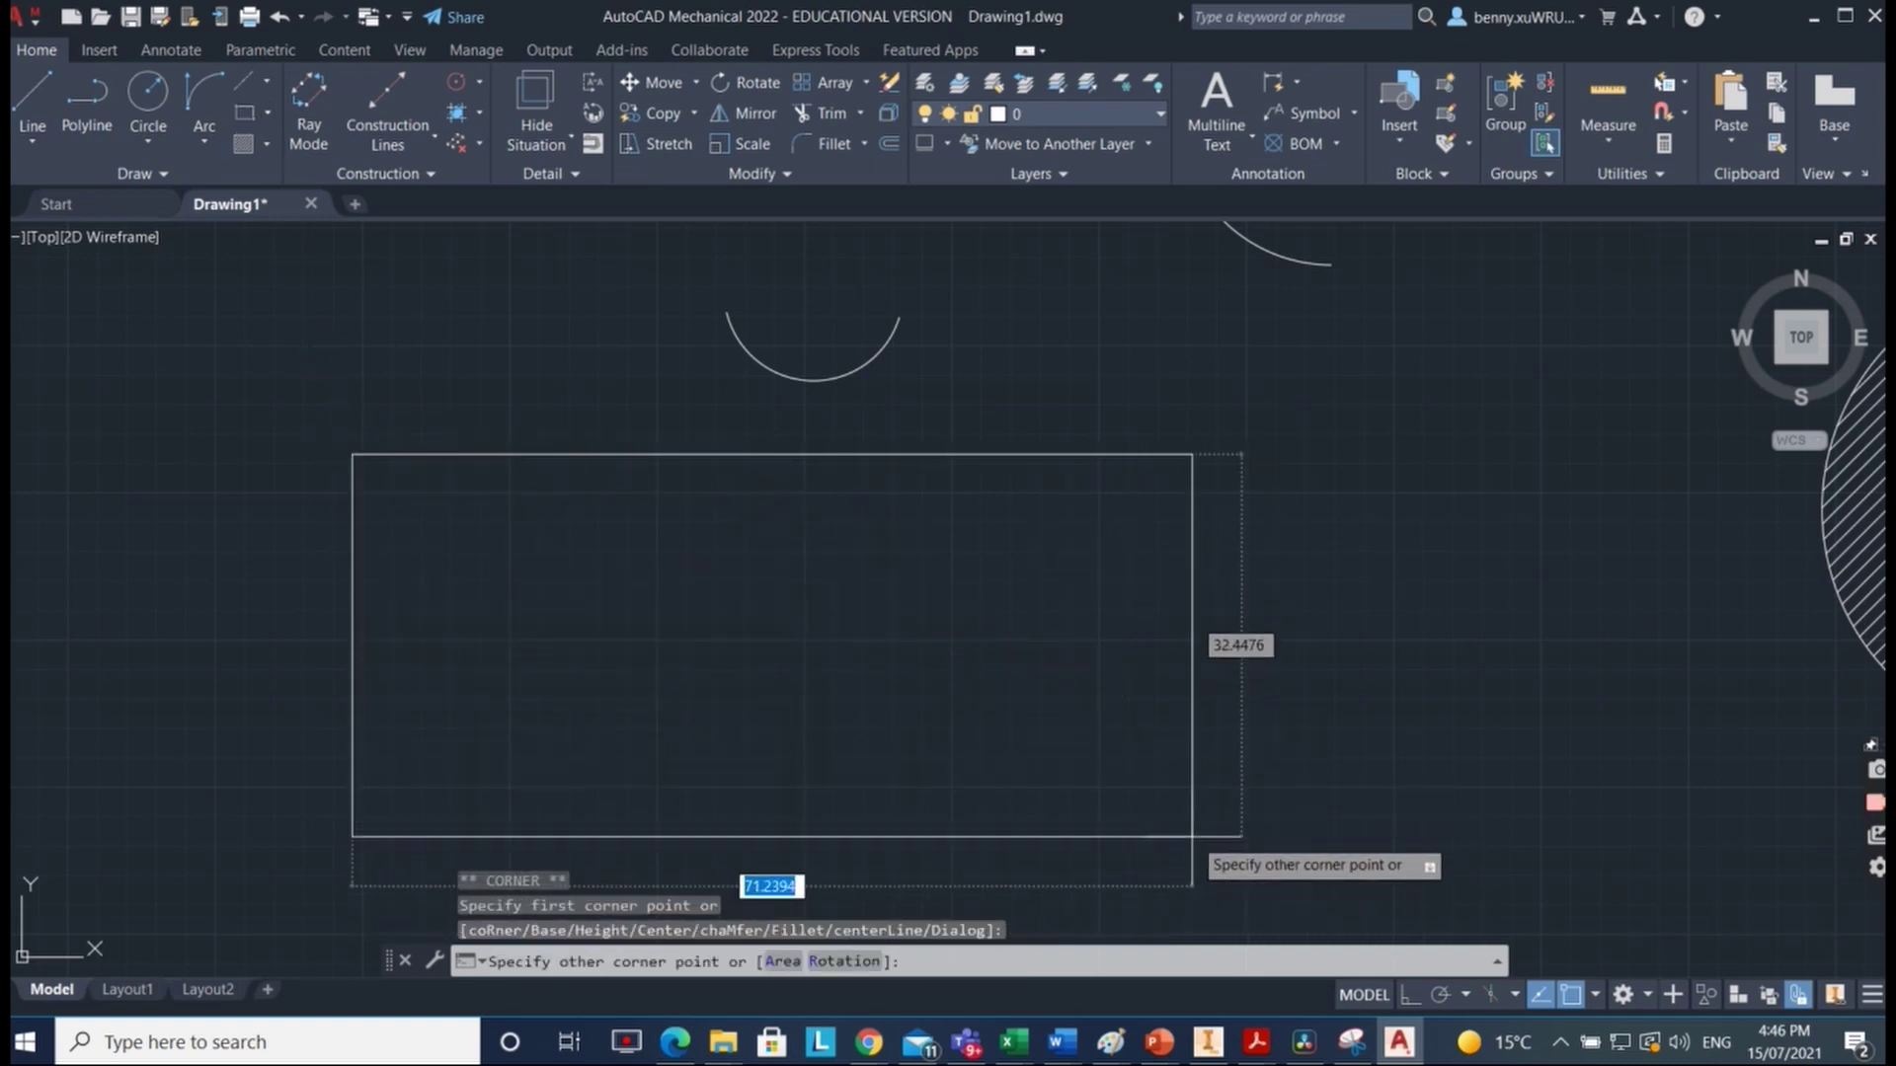
click(1191, 842)
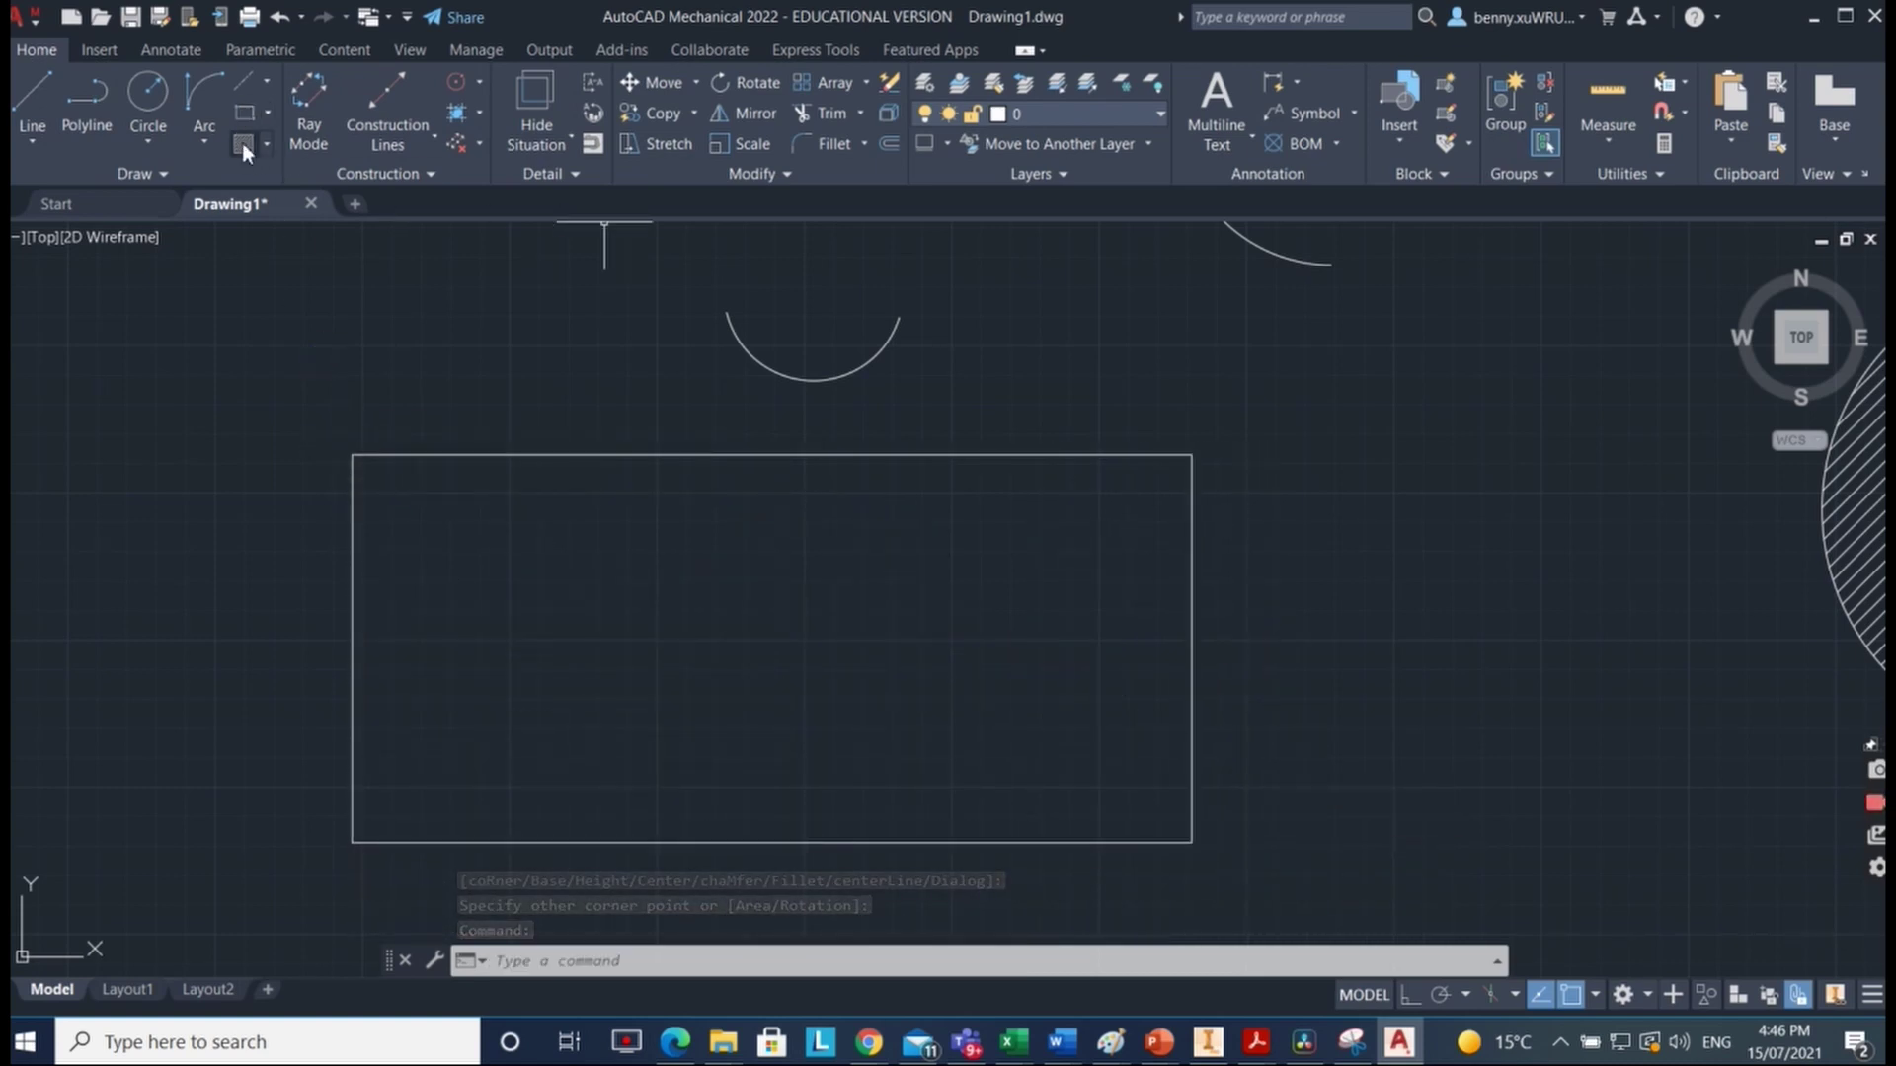
click(241, 142)
click(571, 613)
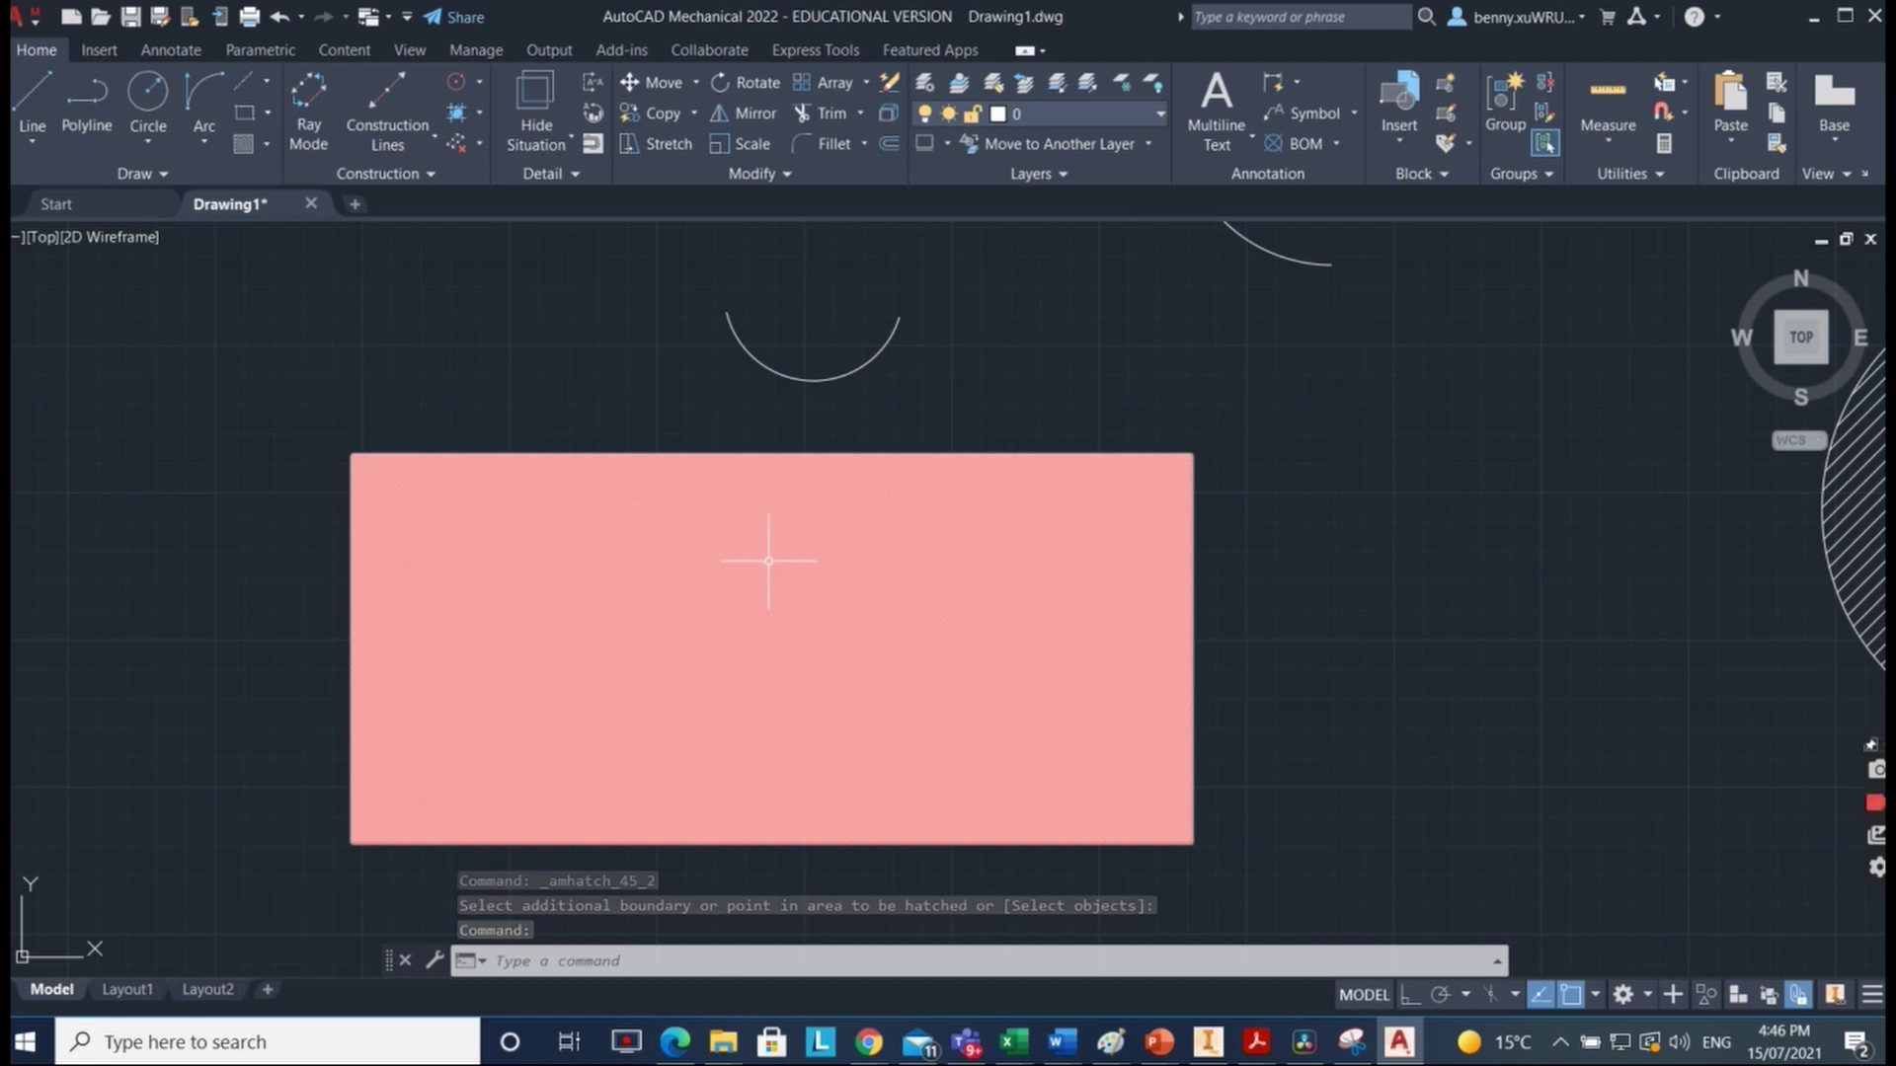
Step: Edit the hatch of the rectangle below the arcs and change its pattern to the AR-BRSTD brick pattern
key(Escape)
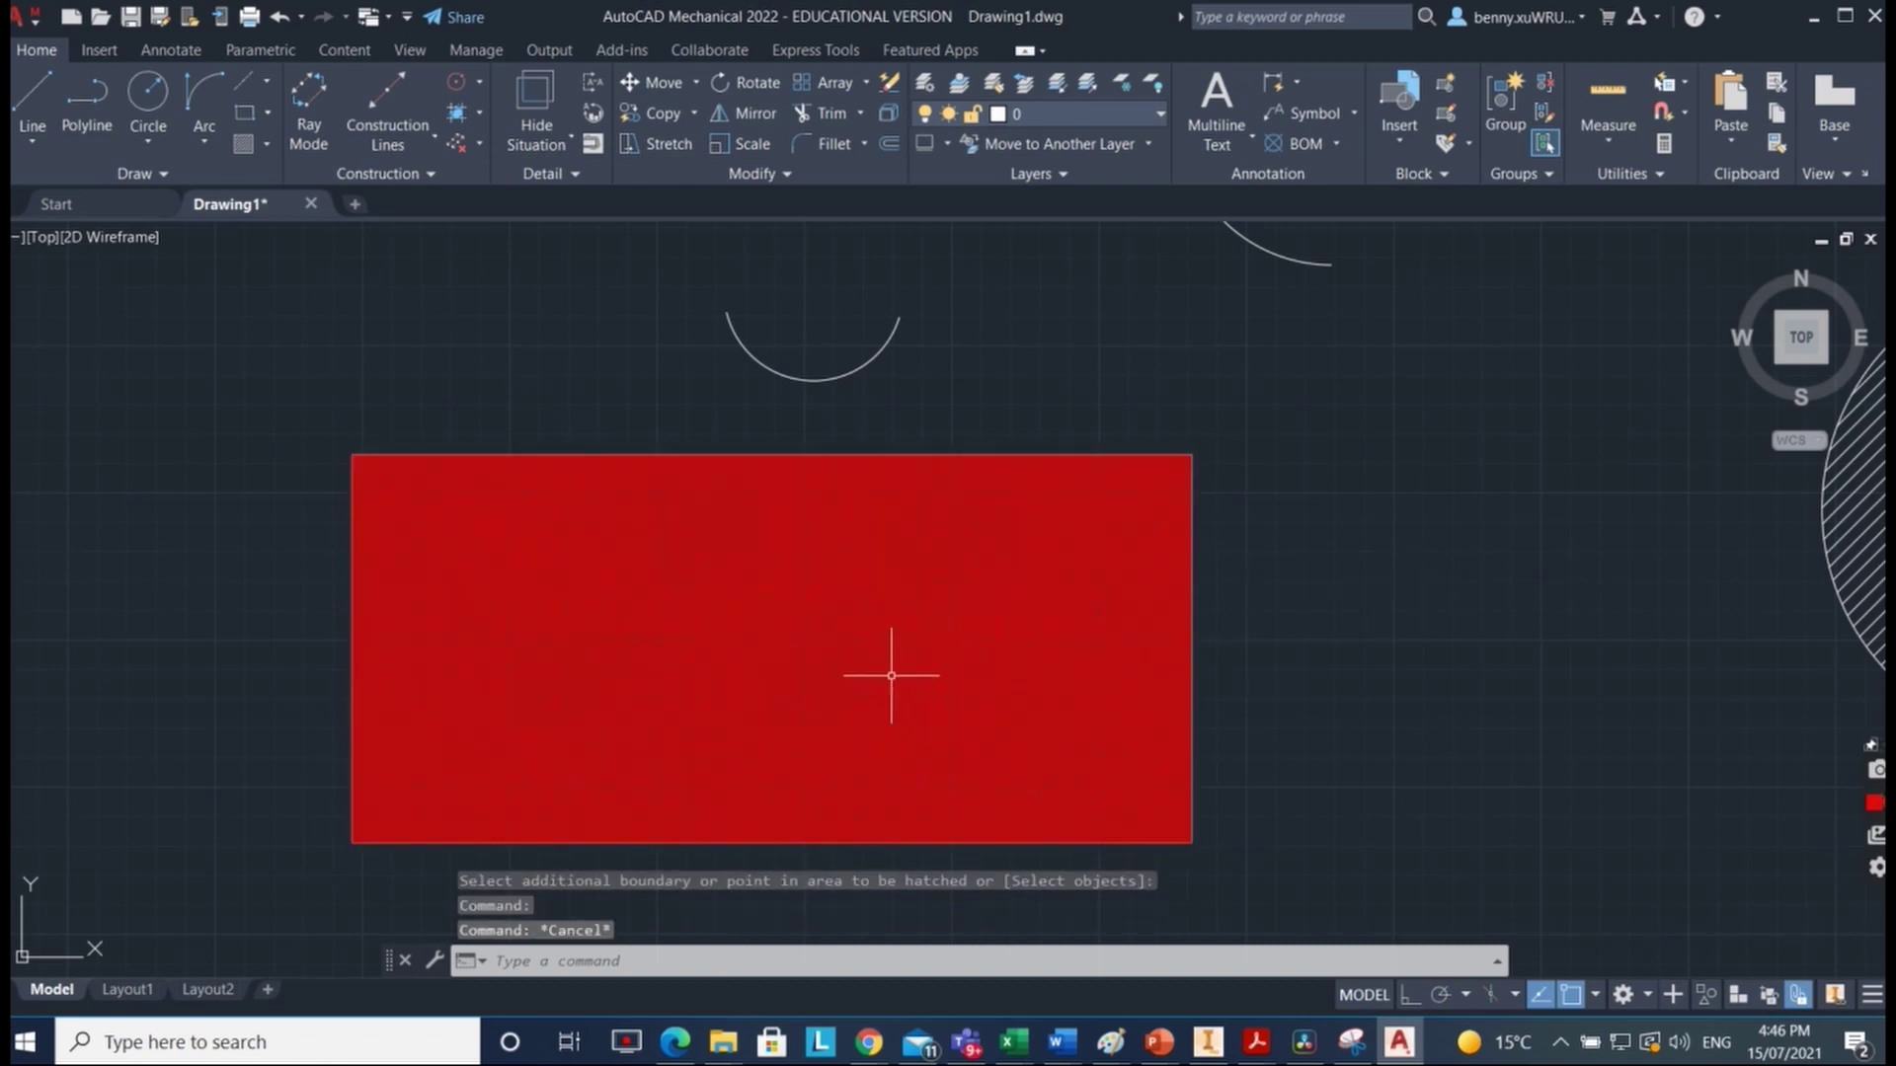
click(892, 671)
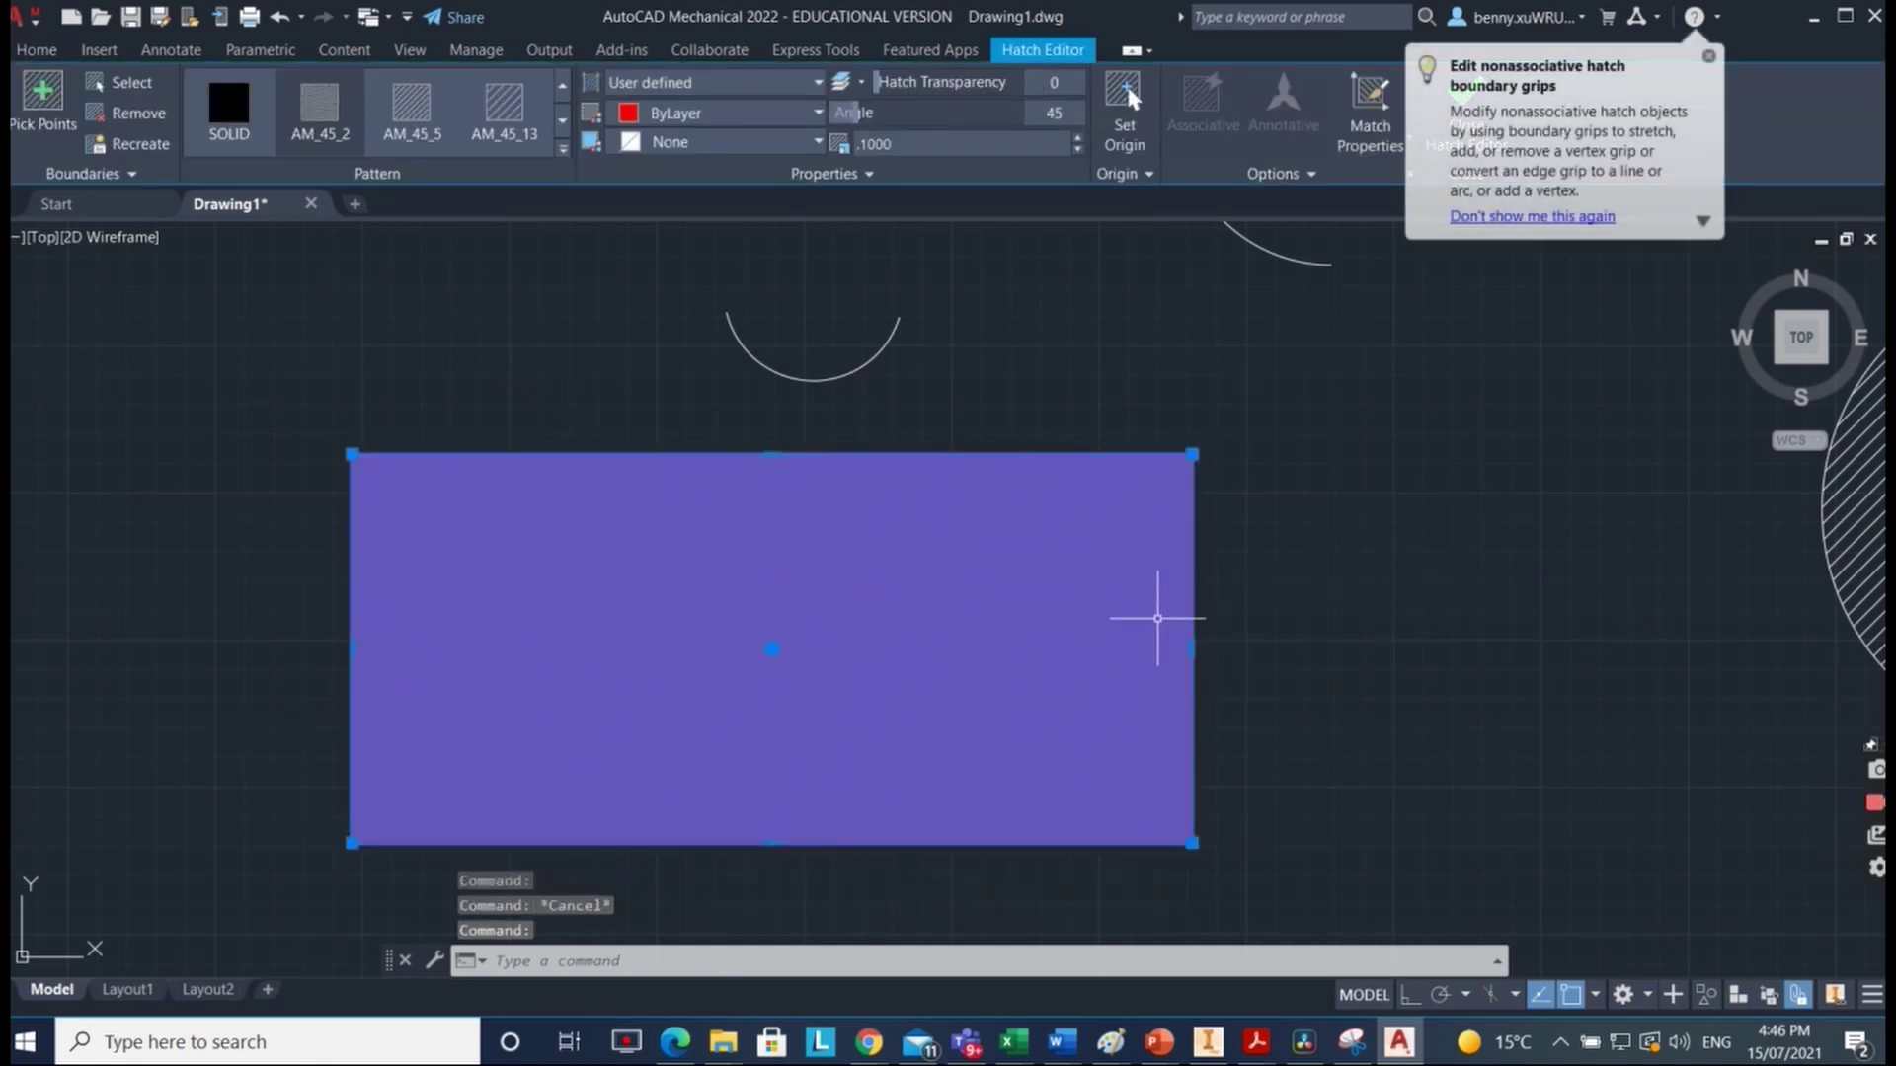
click(229, 103)
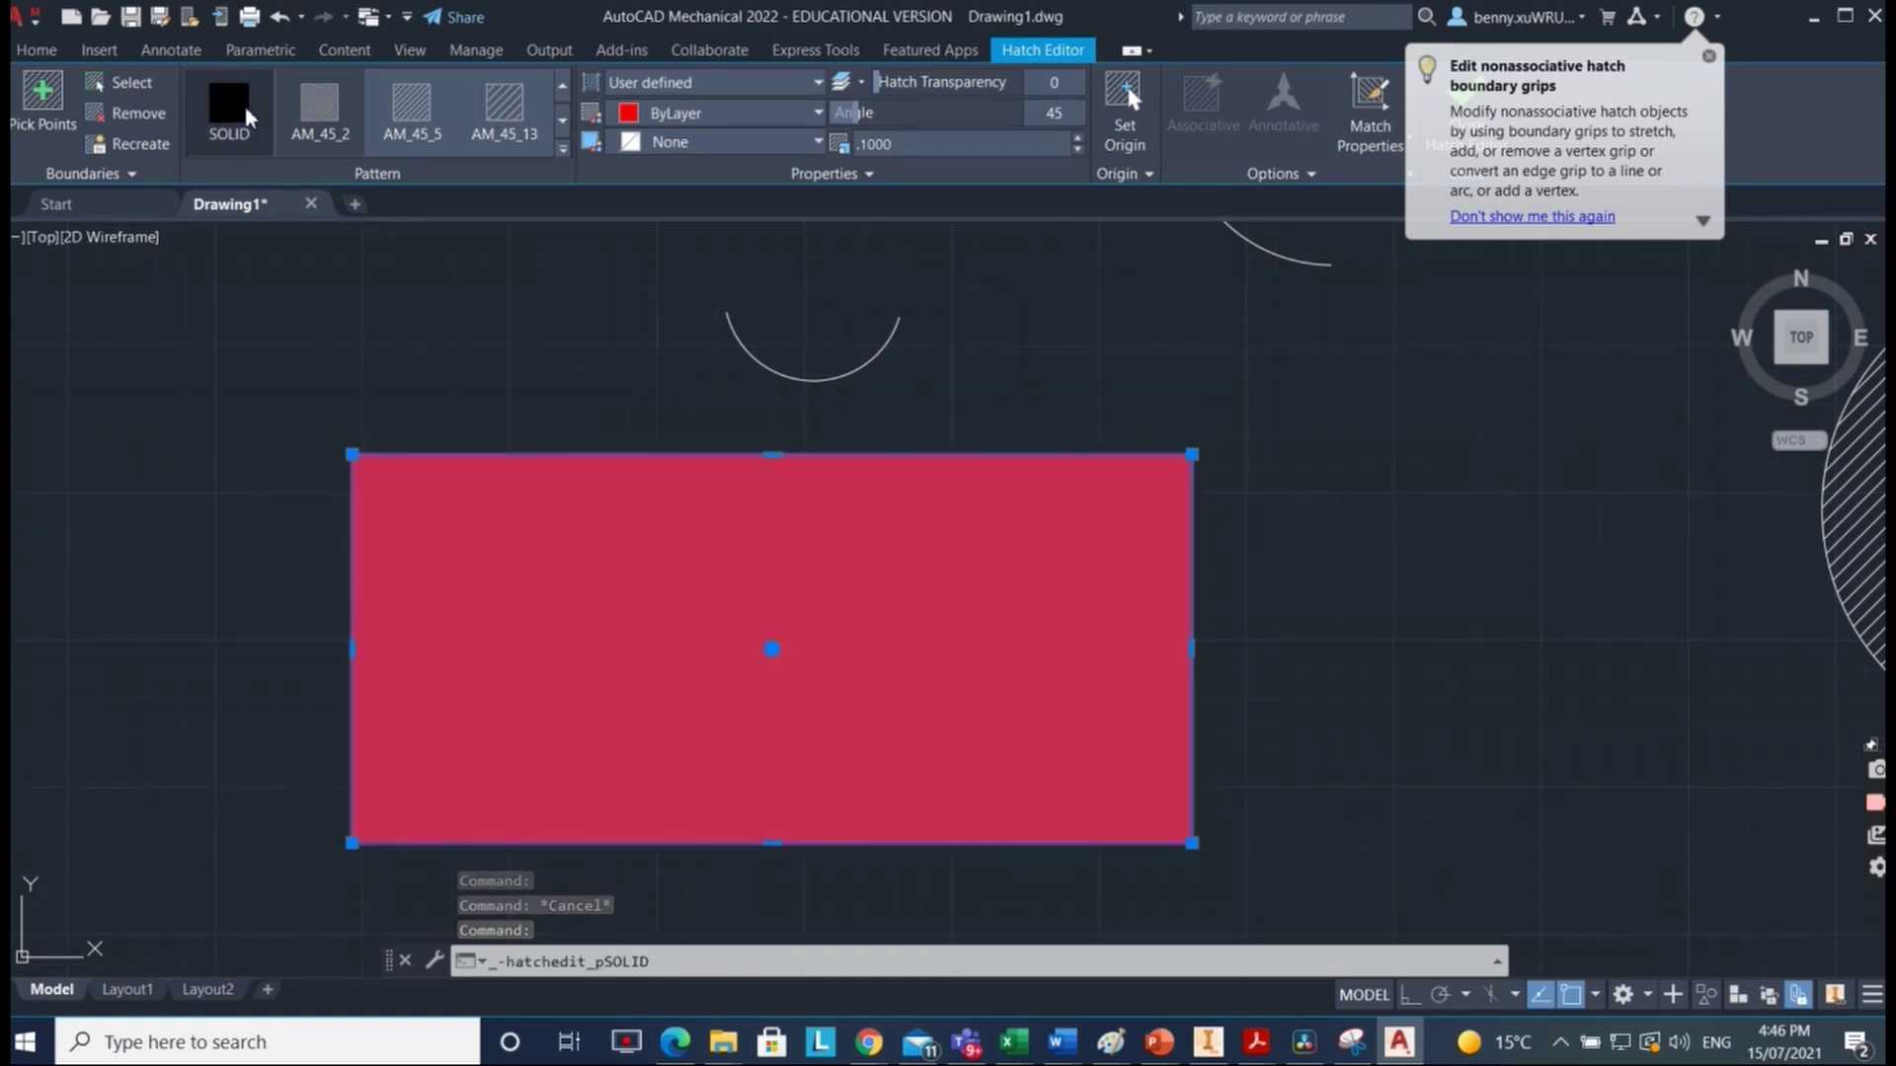
click(563, 124)
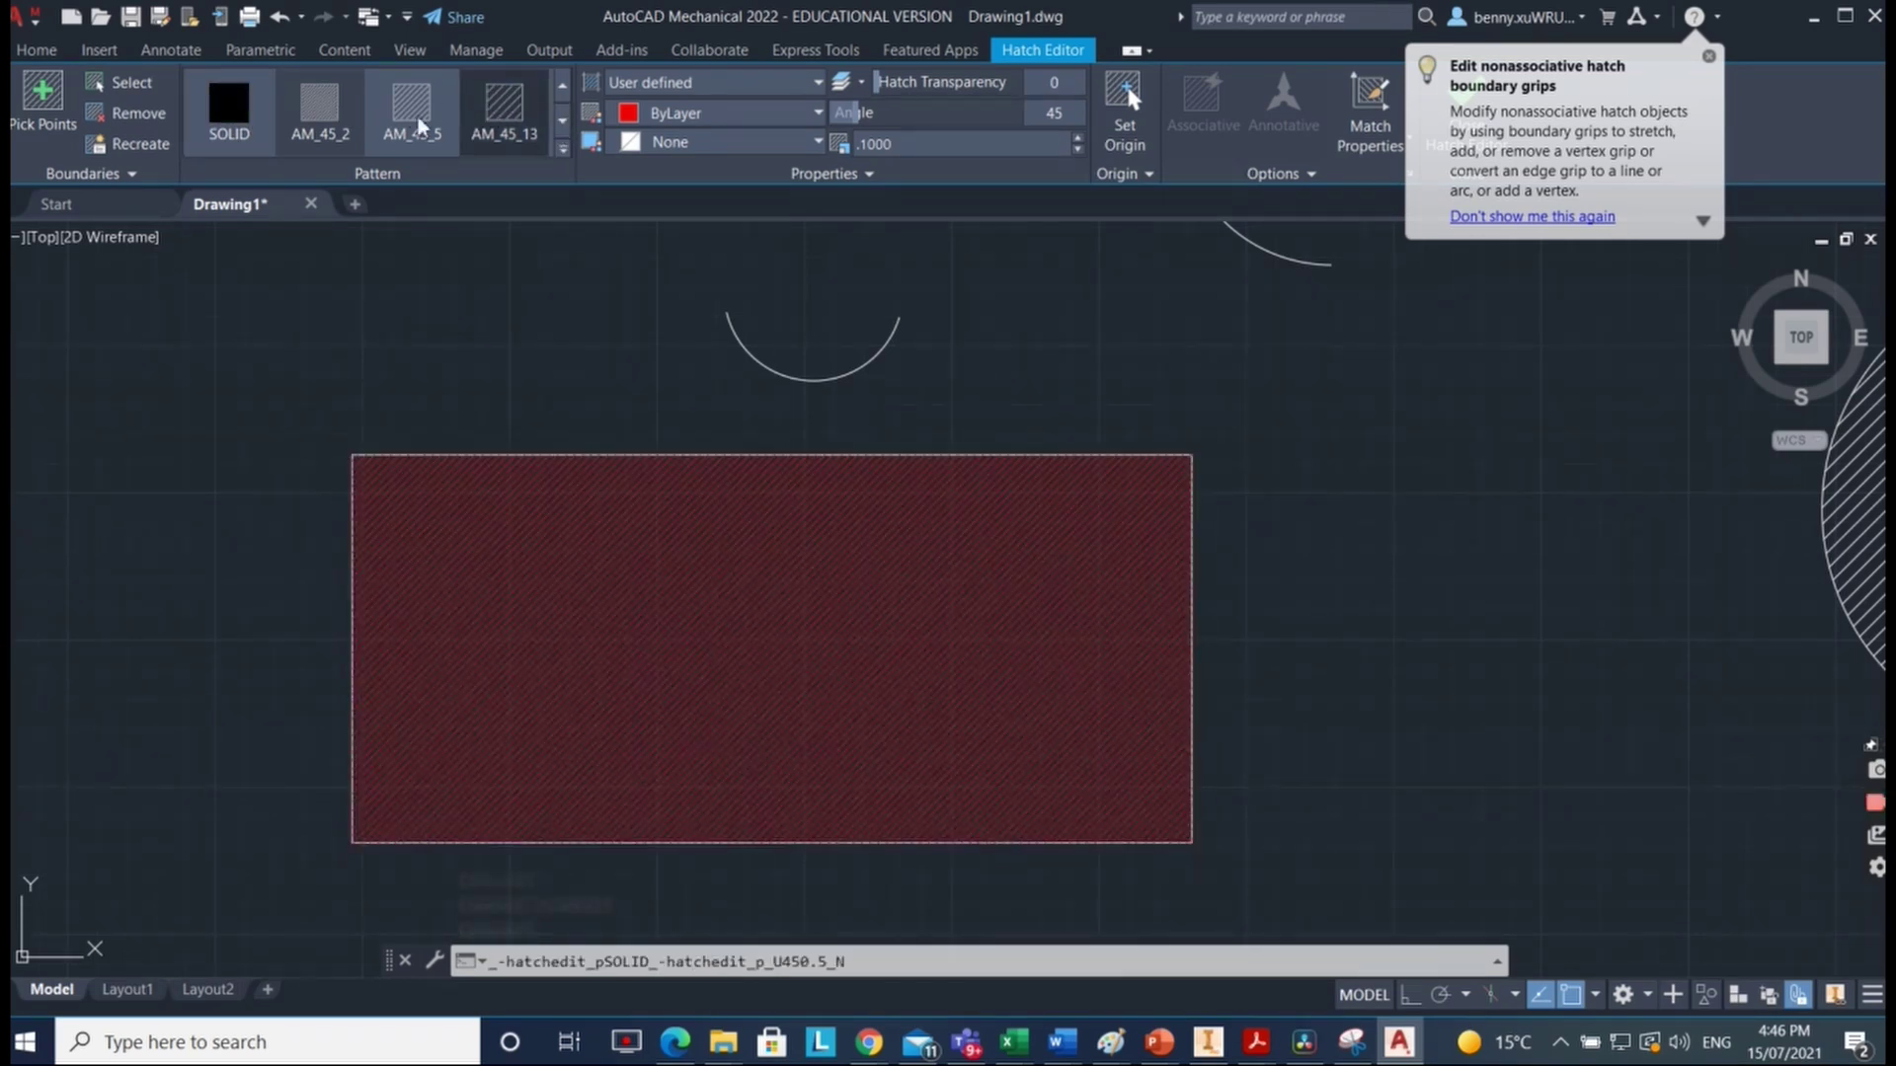
click(564, 123)
click(564, 124)
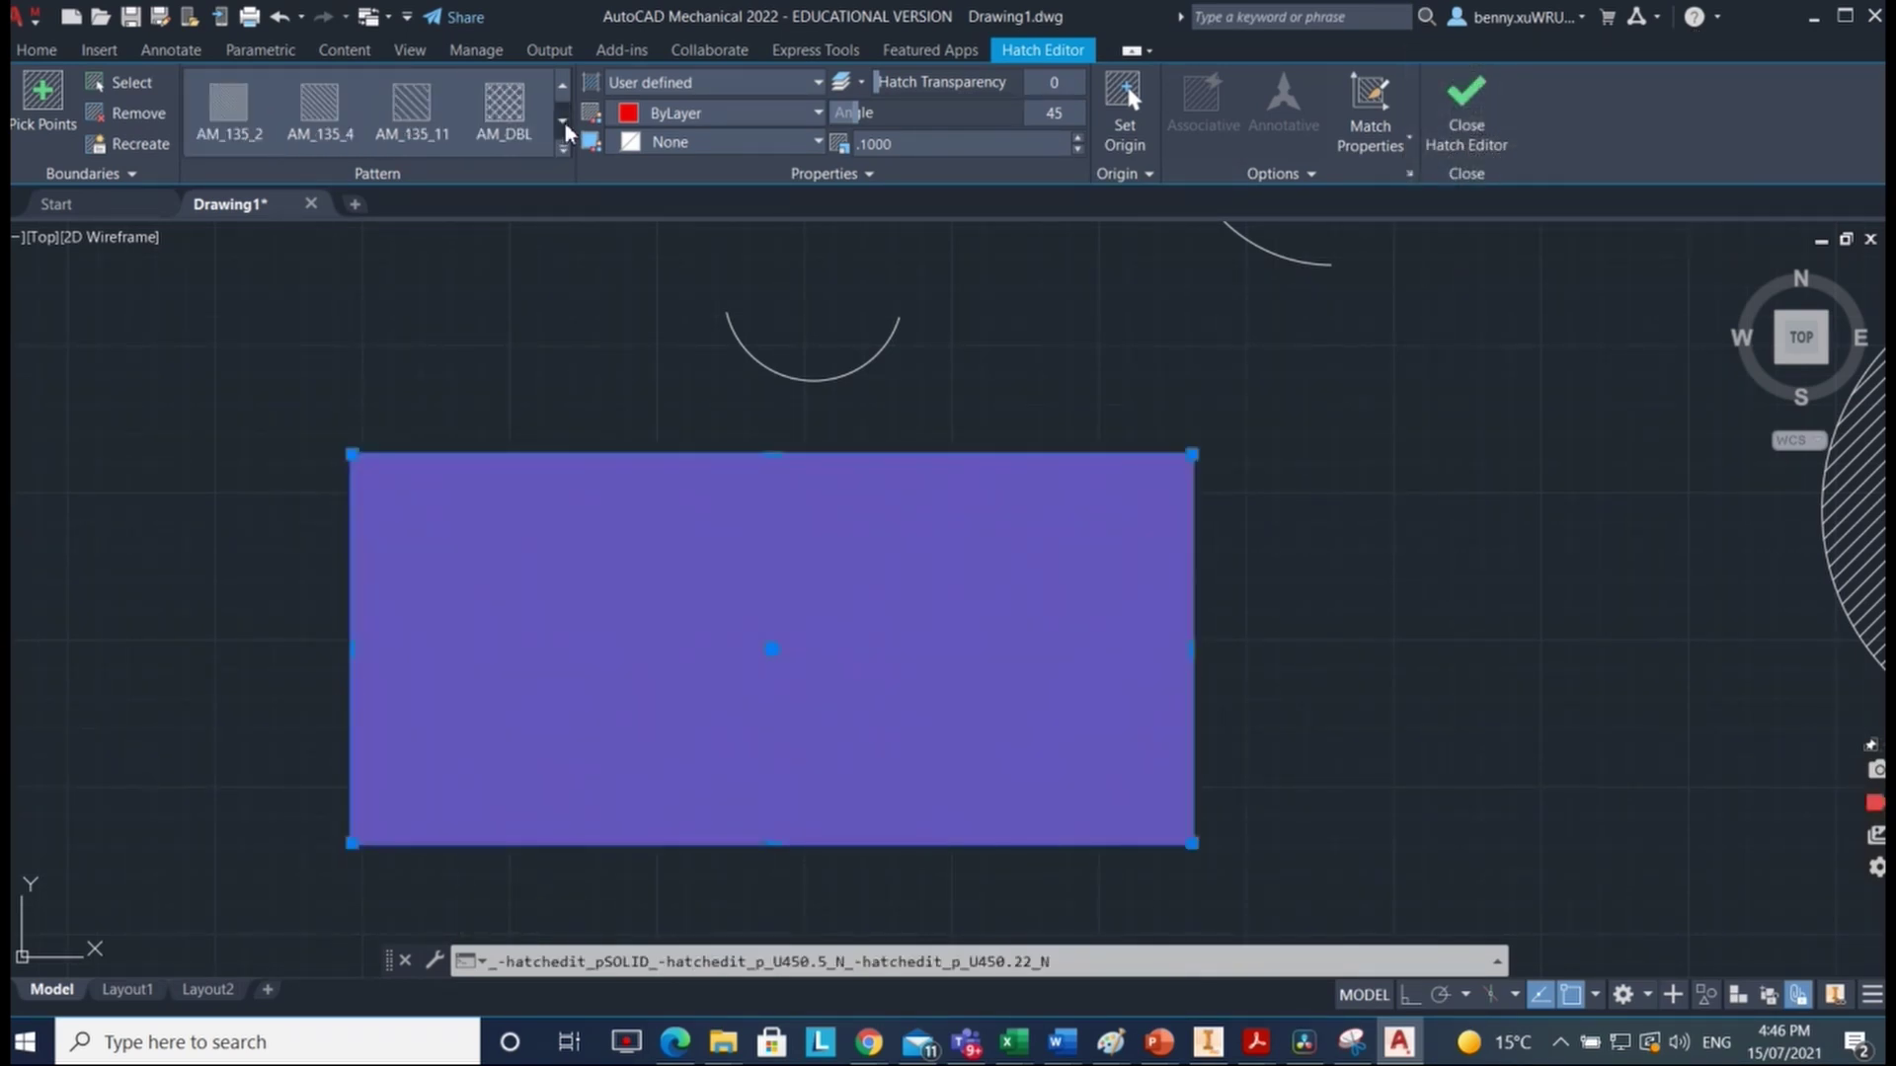
click(504, 125)
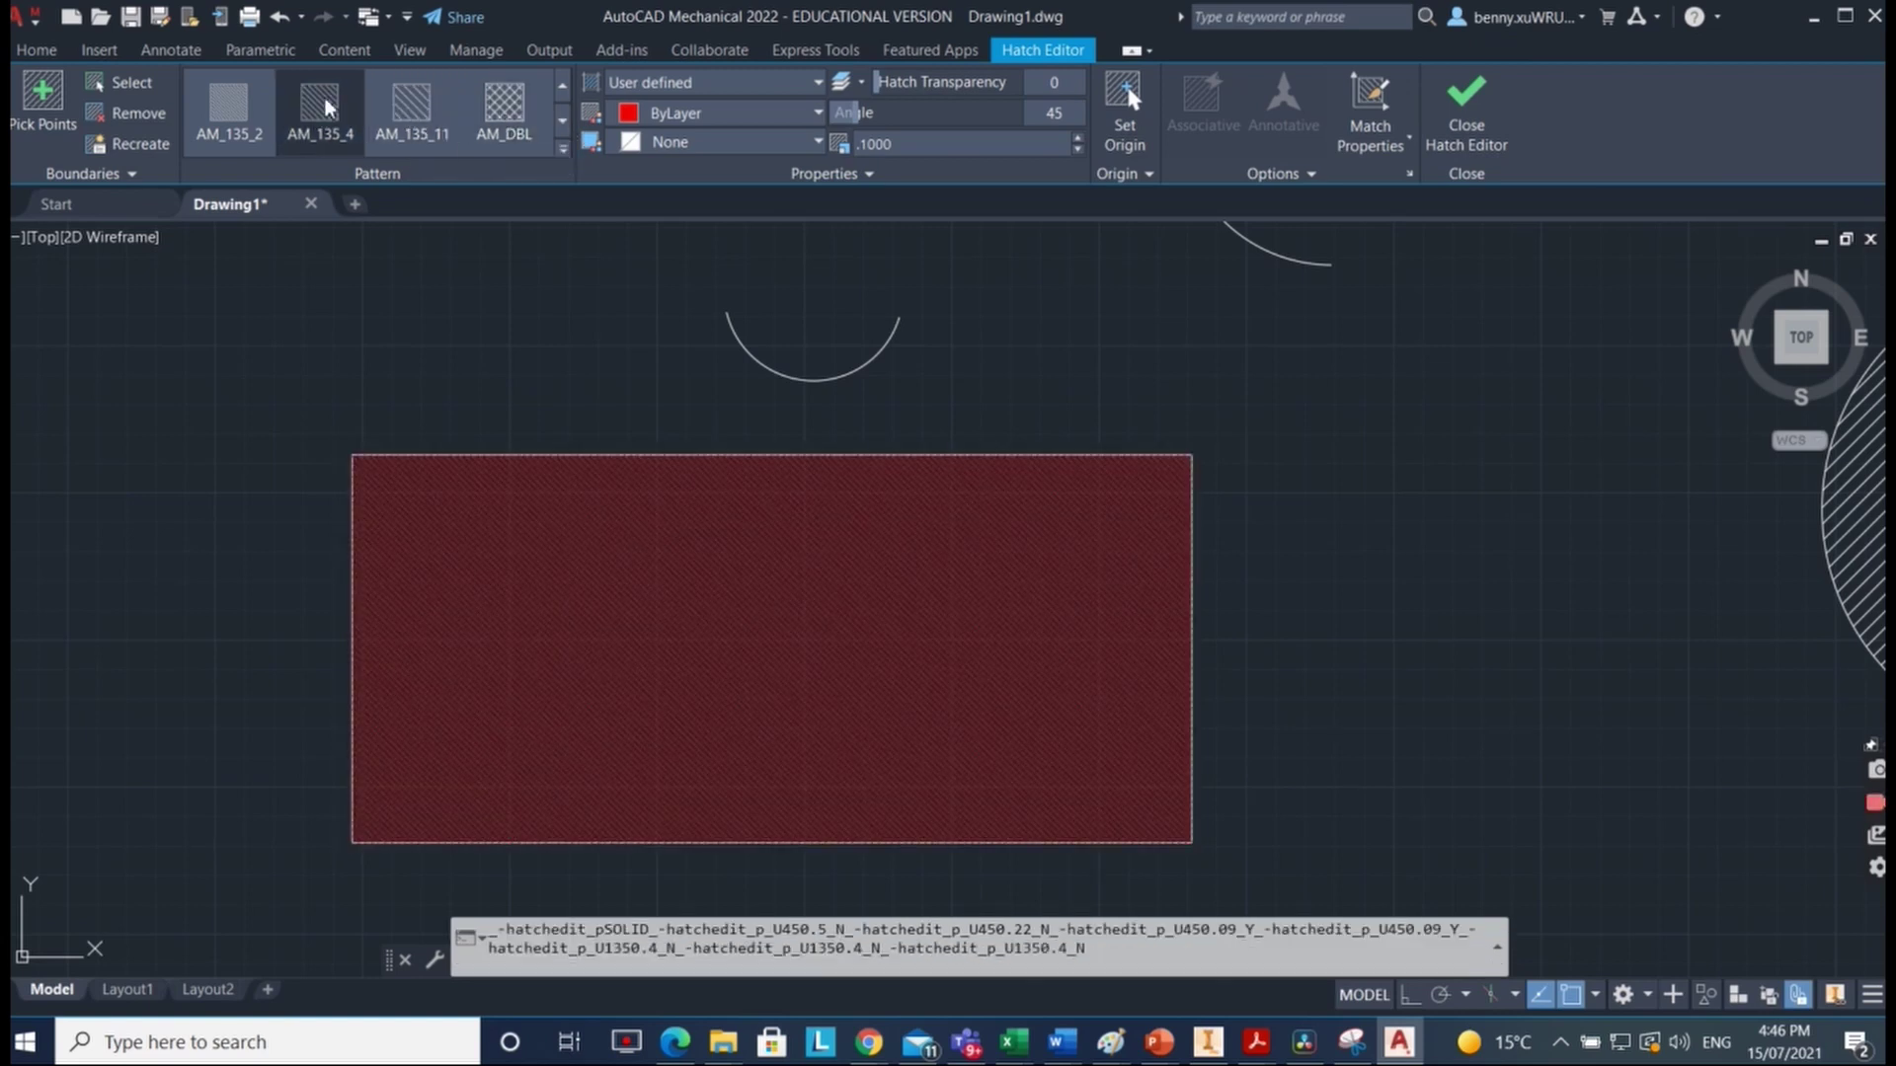
click(564, 123)
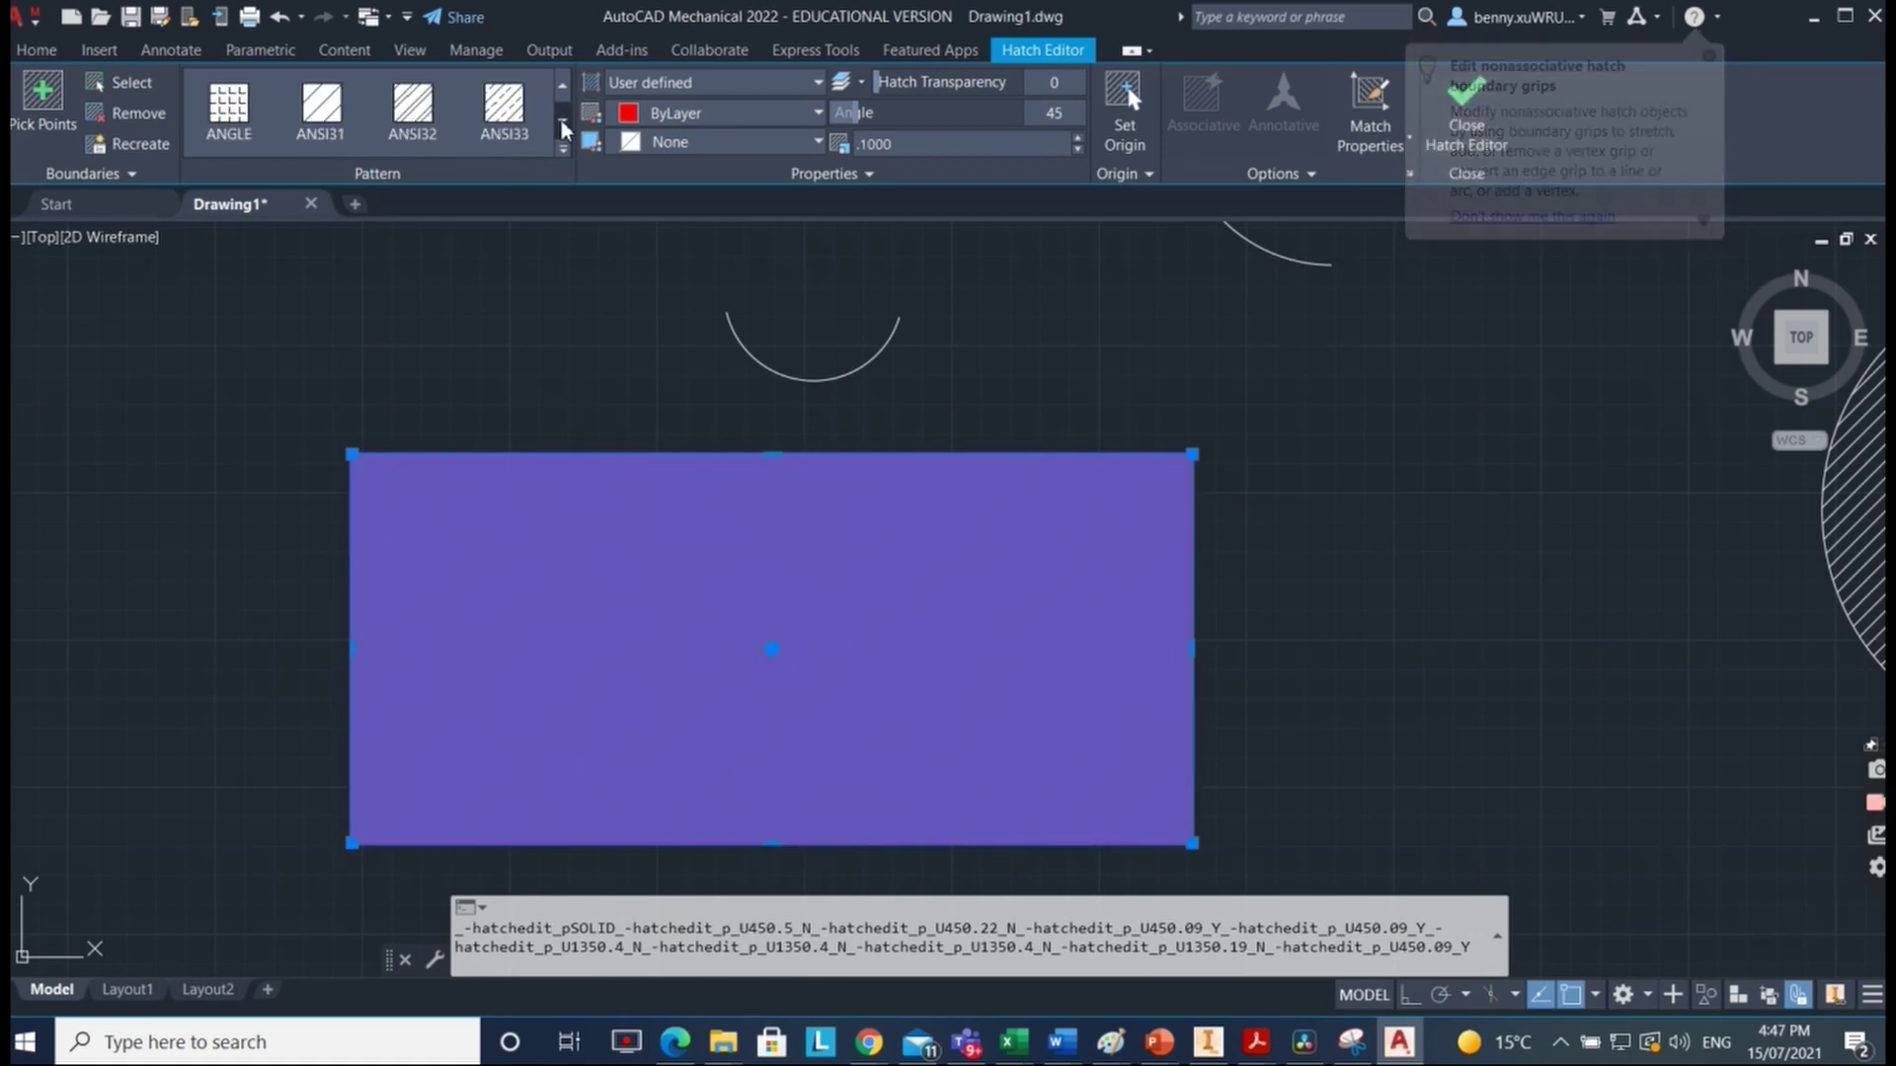
click(564, 123)
click(564, 123)
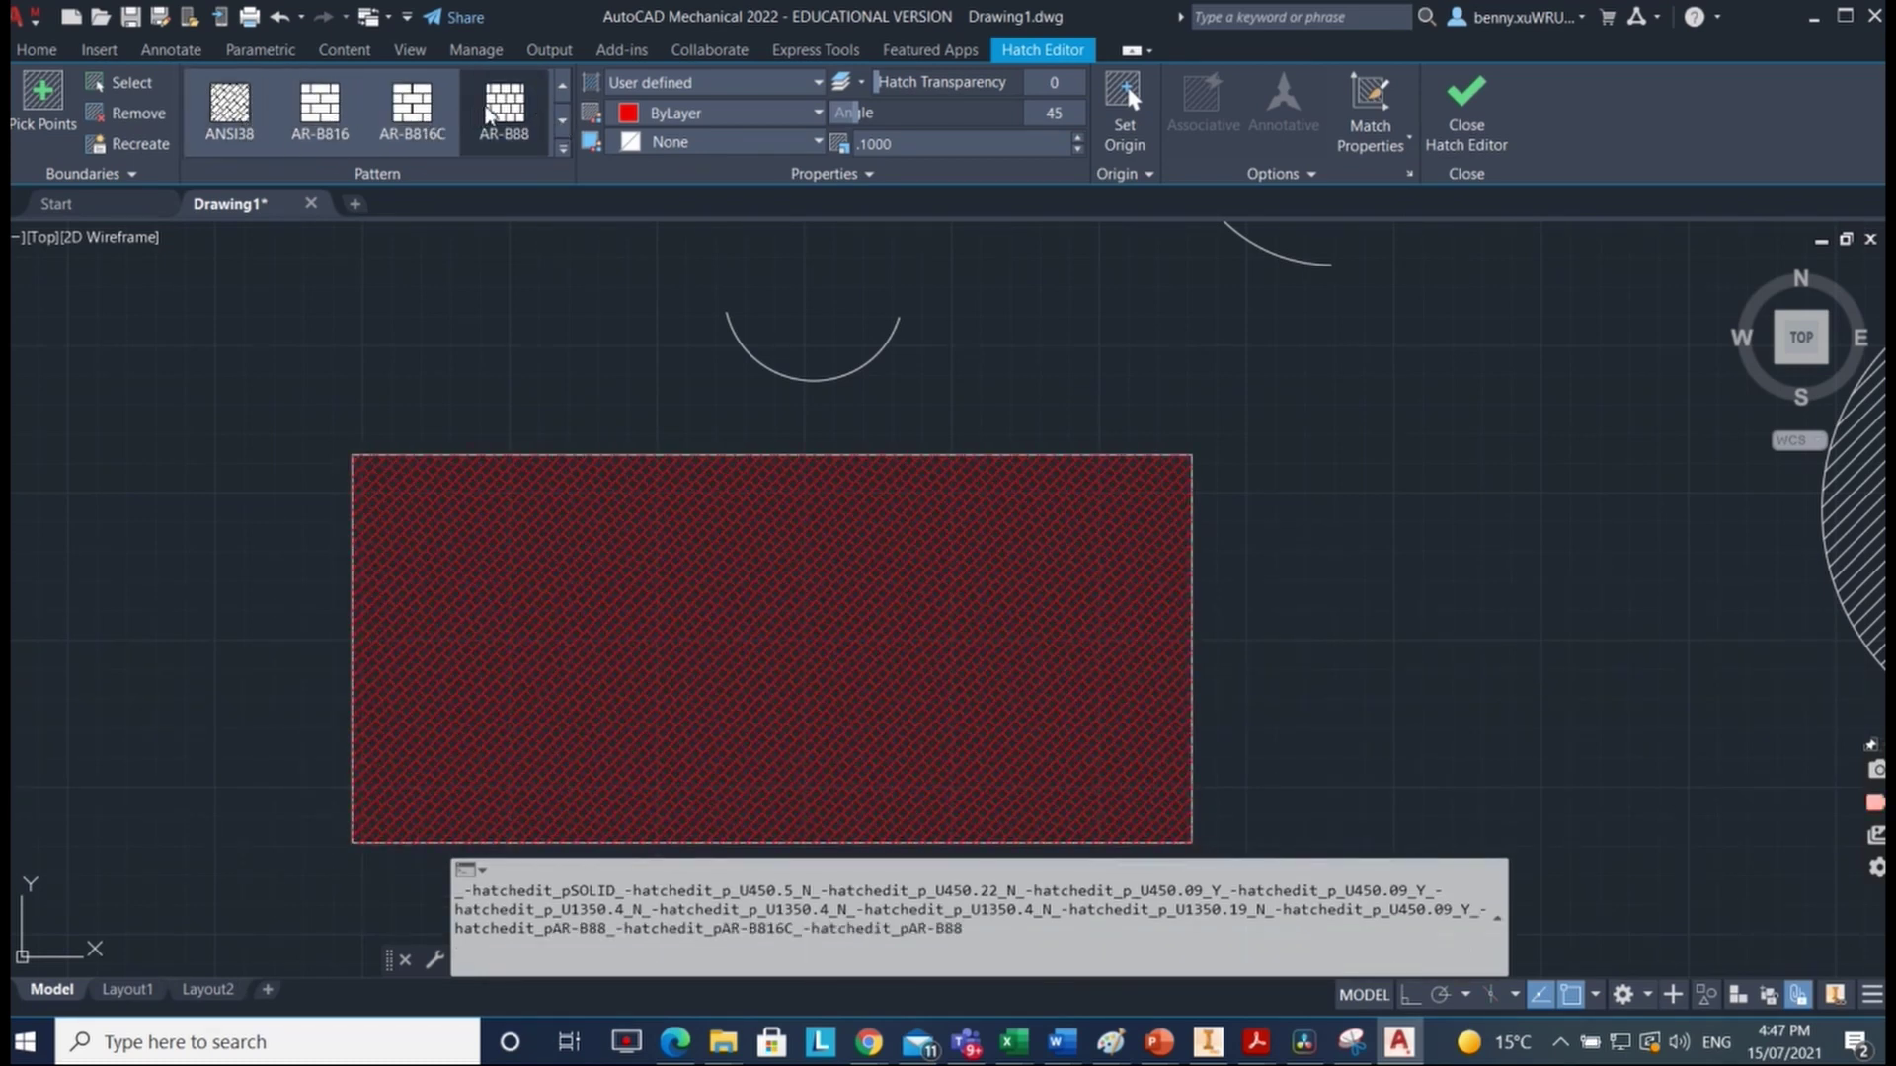
click(562, 123)
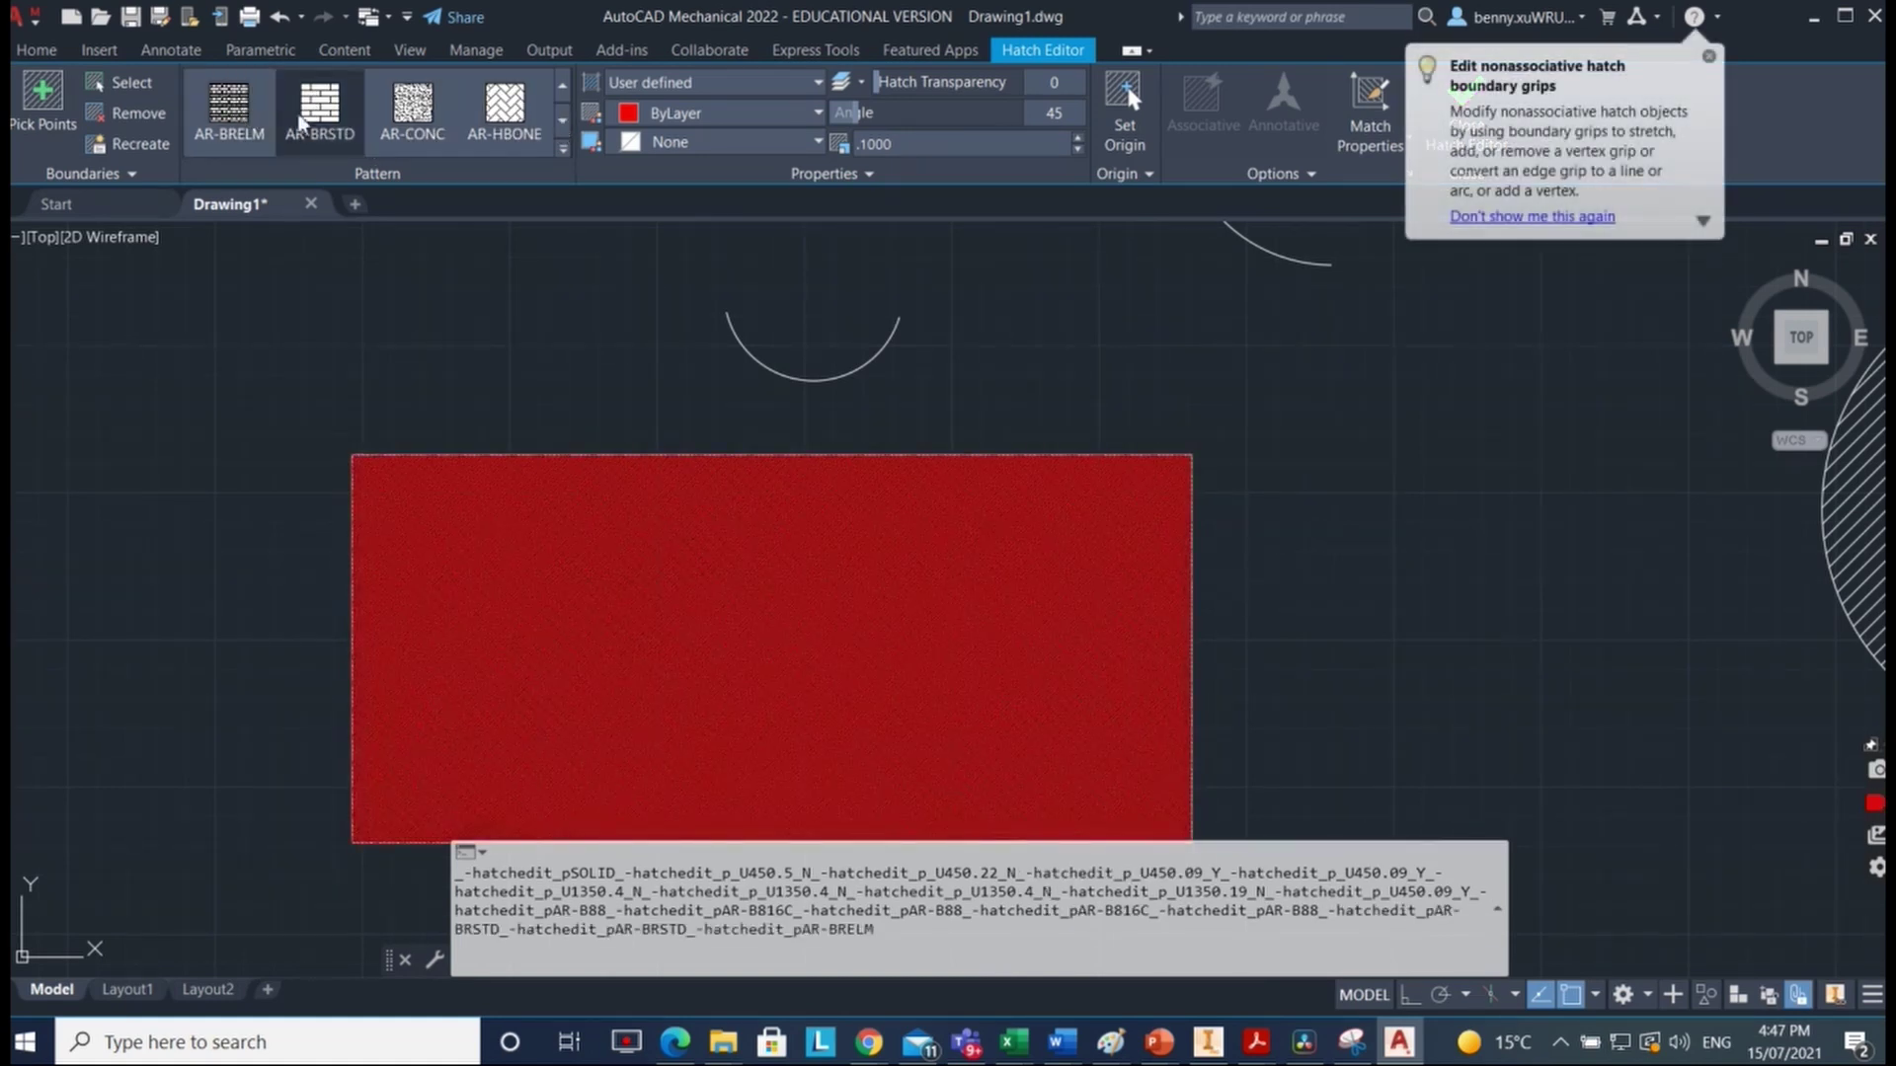
click(318, 117)
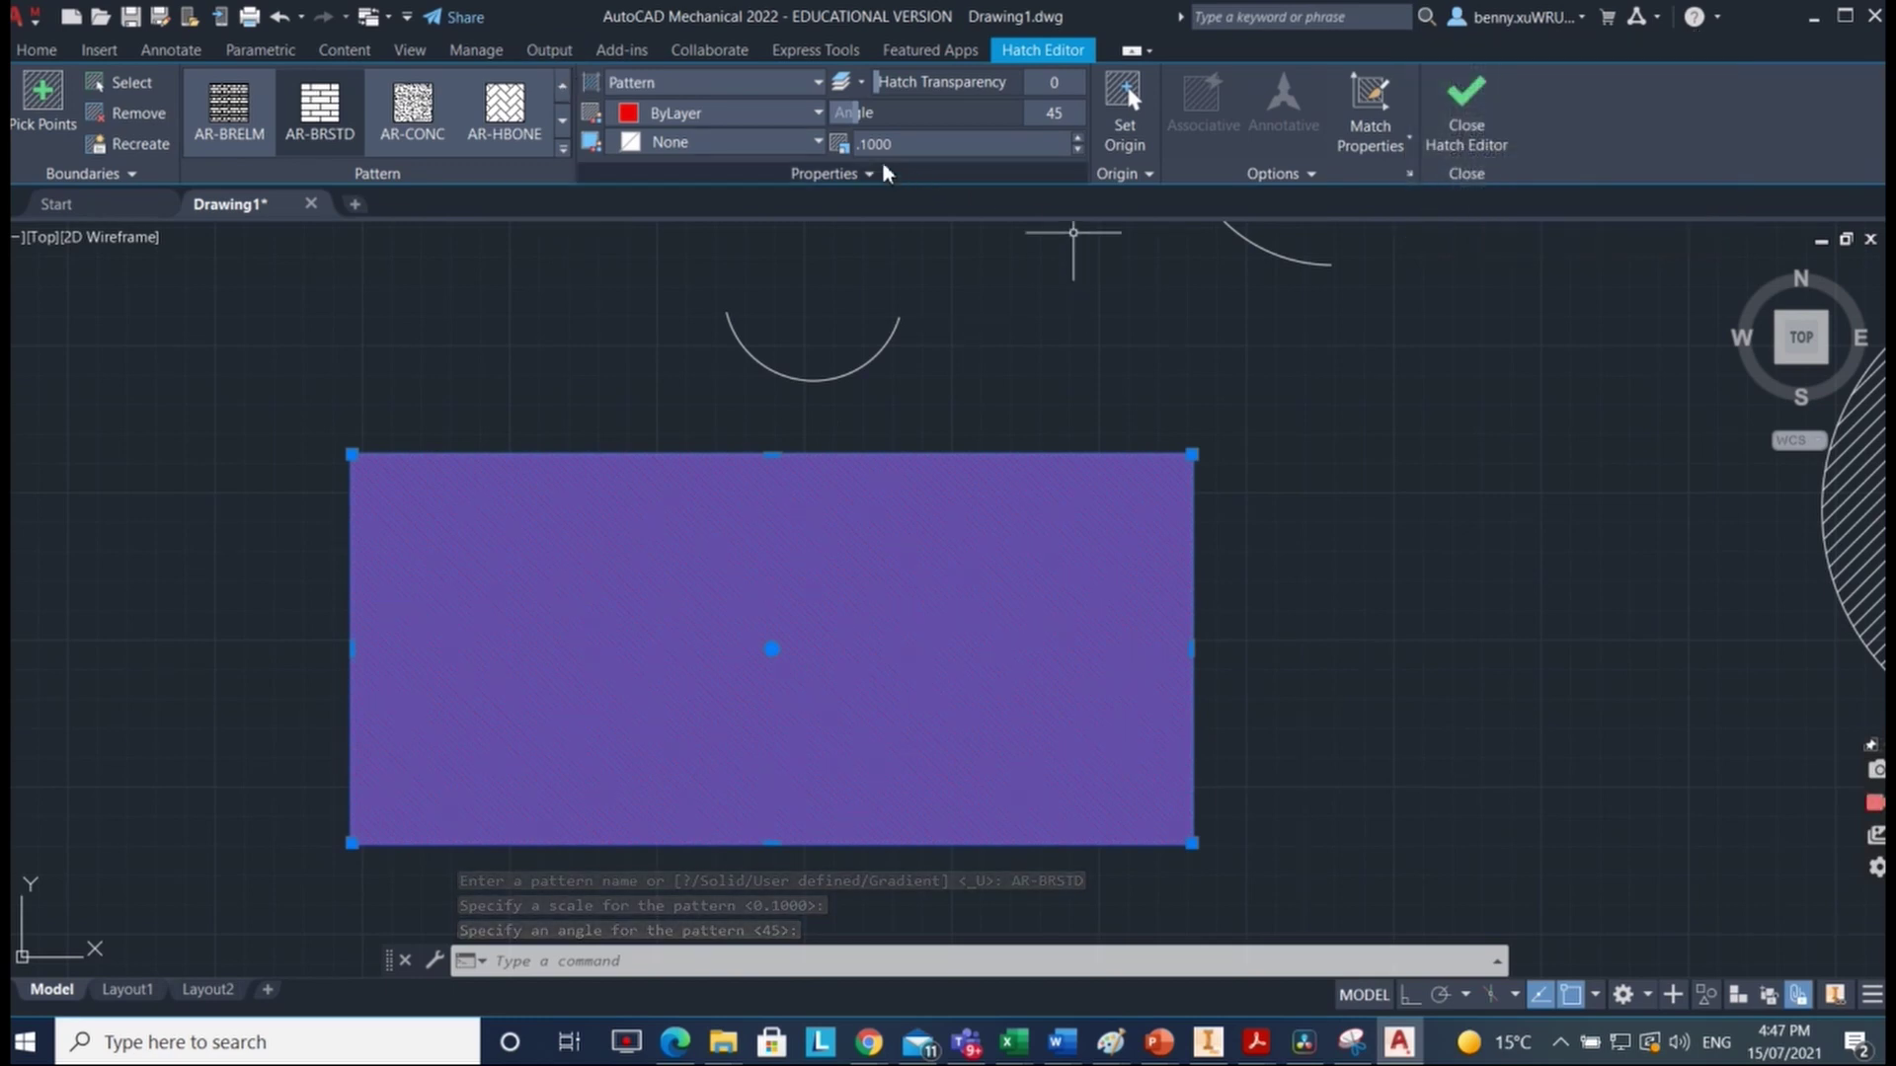
Step: Set the brick hatch's pattern scale to 0.6900 and its angle to 0
click(1077, 139)
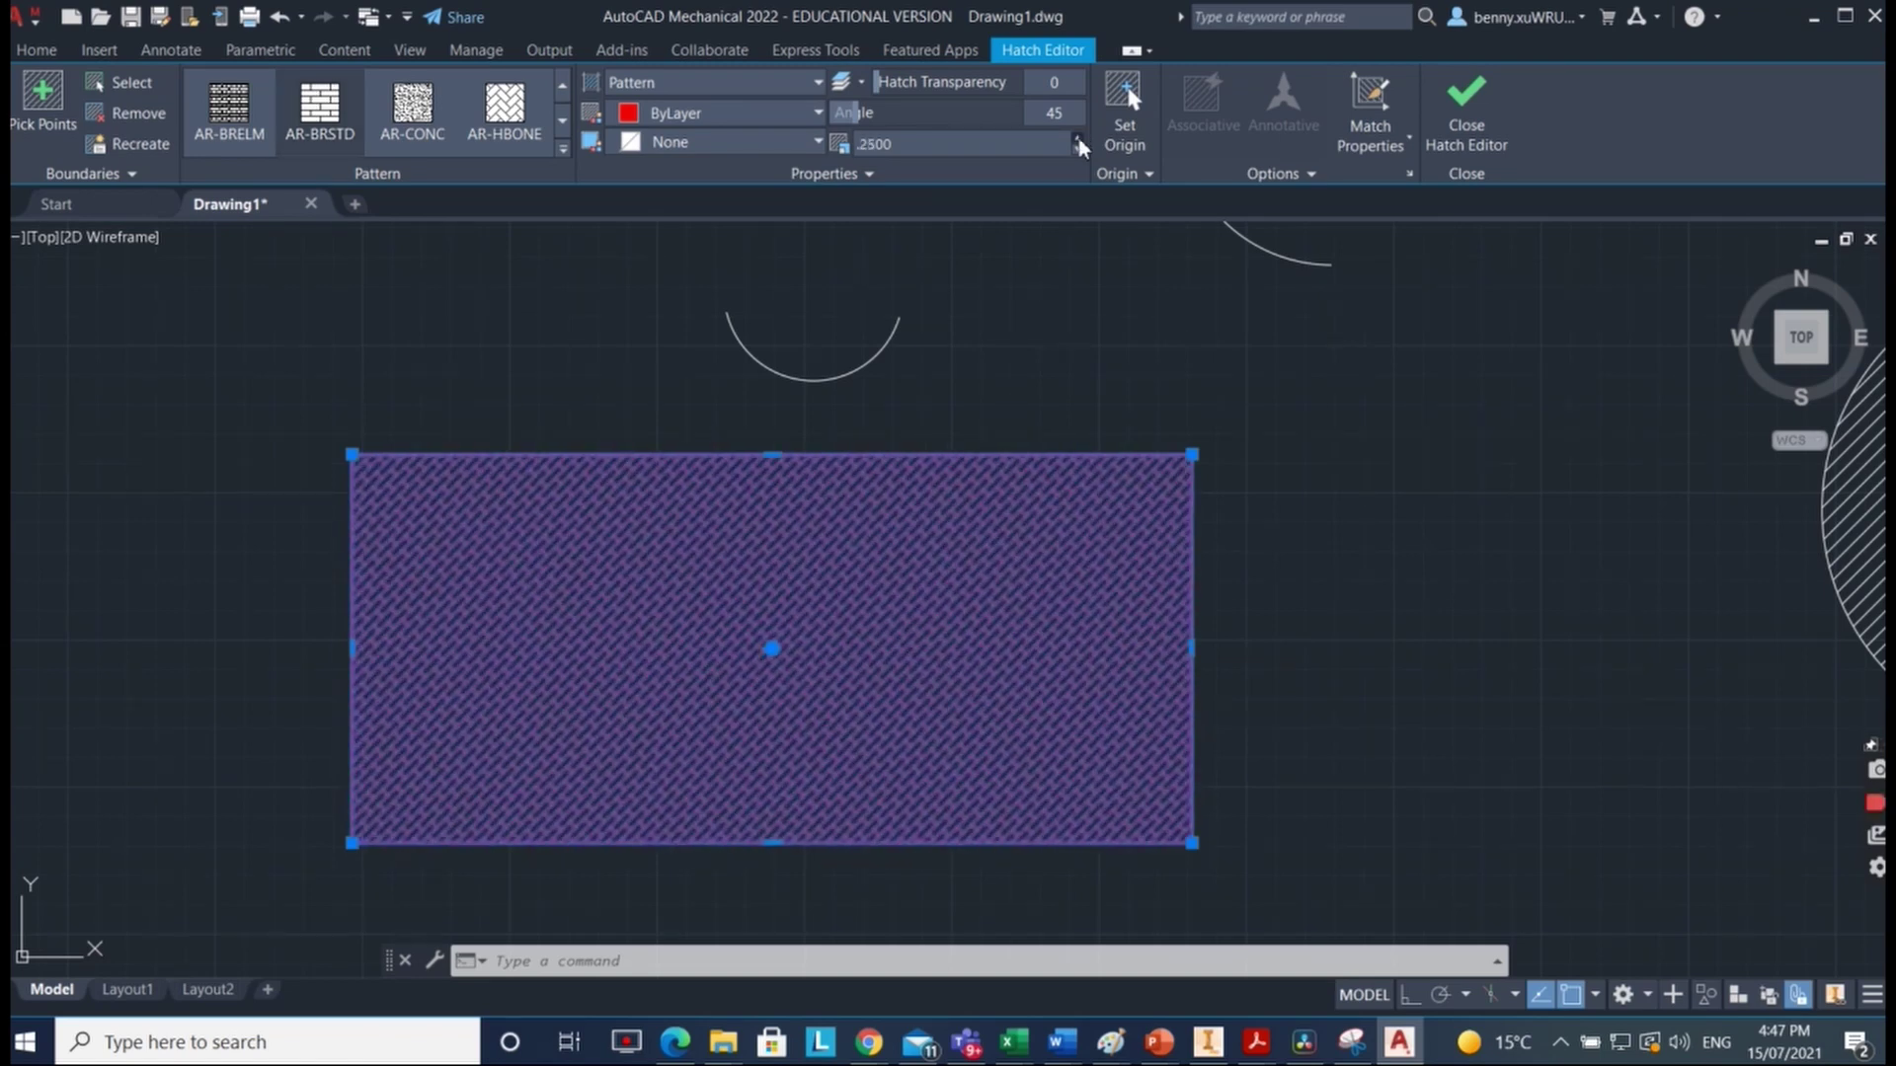
click(1077, 139)
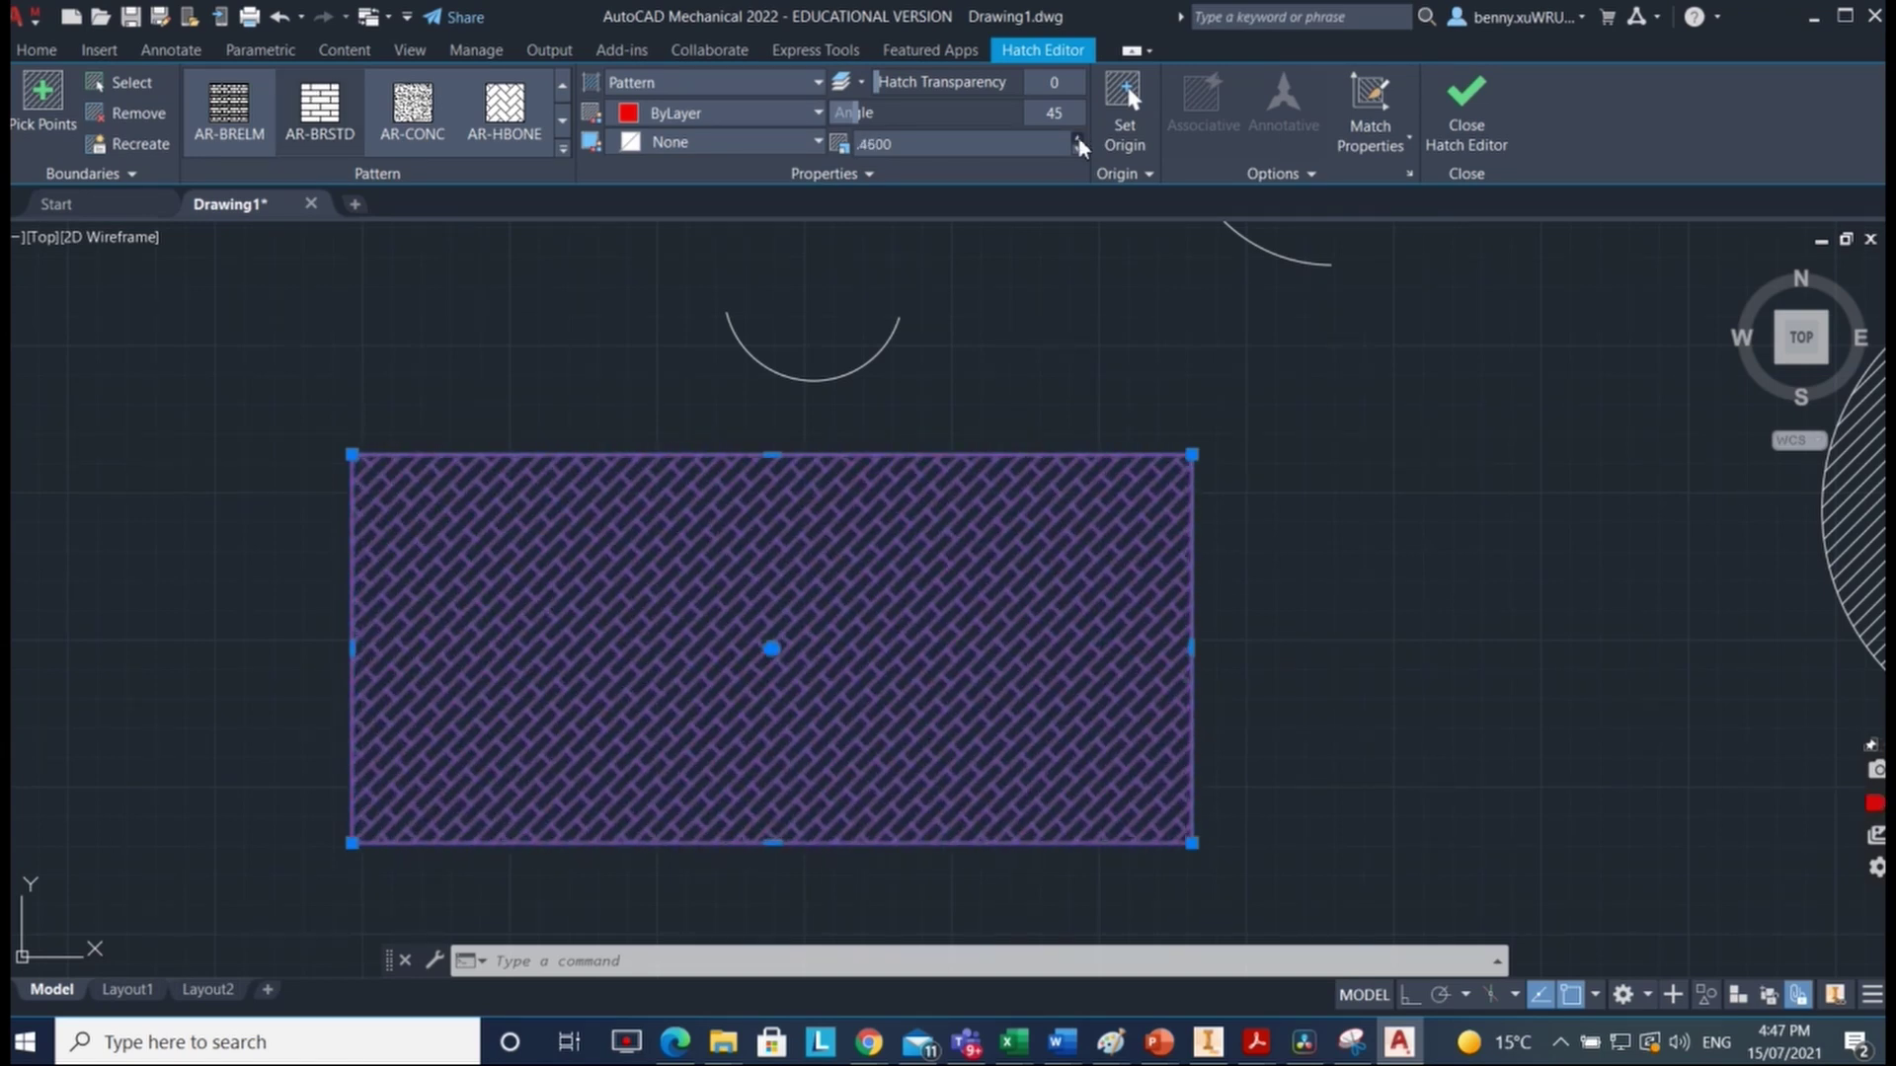
click(1077, 139)
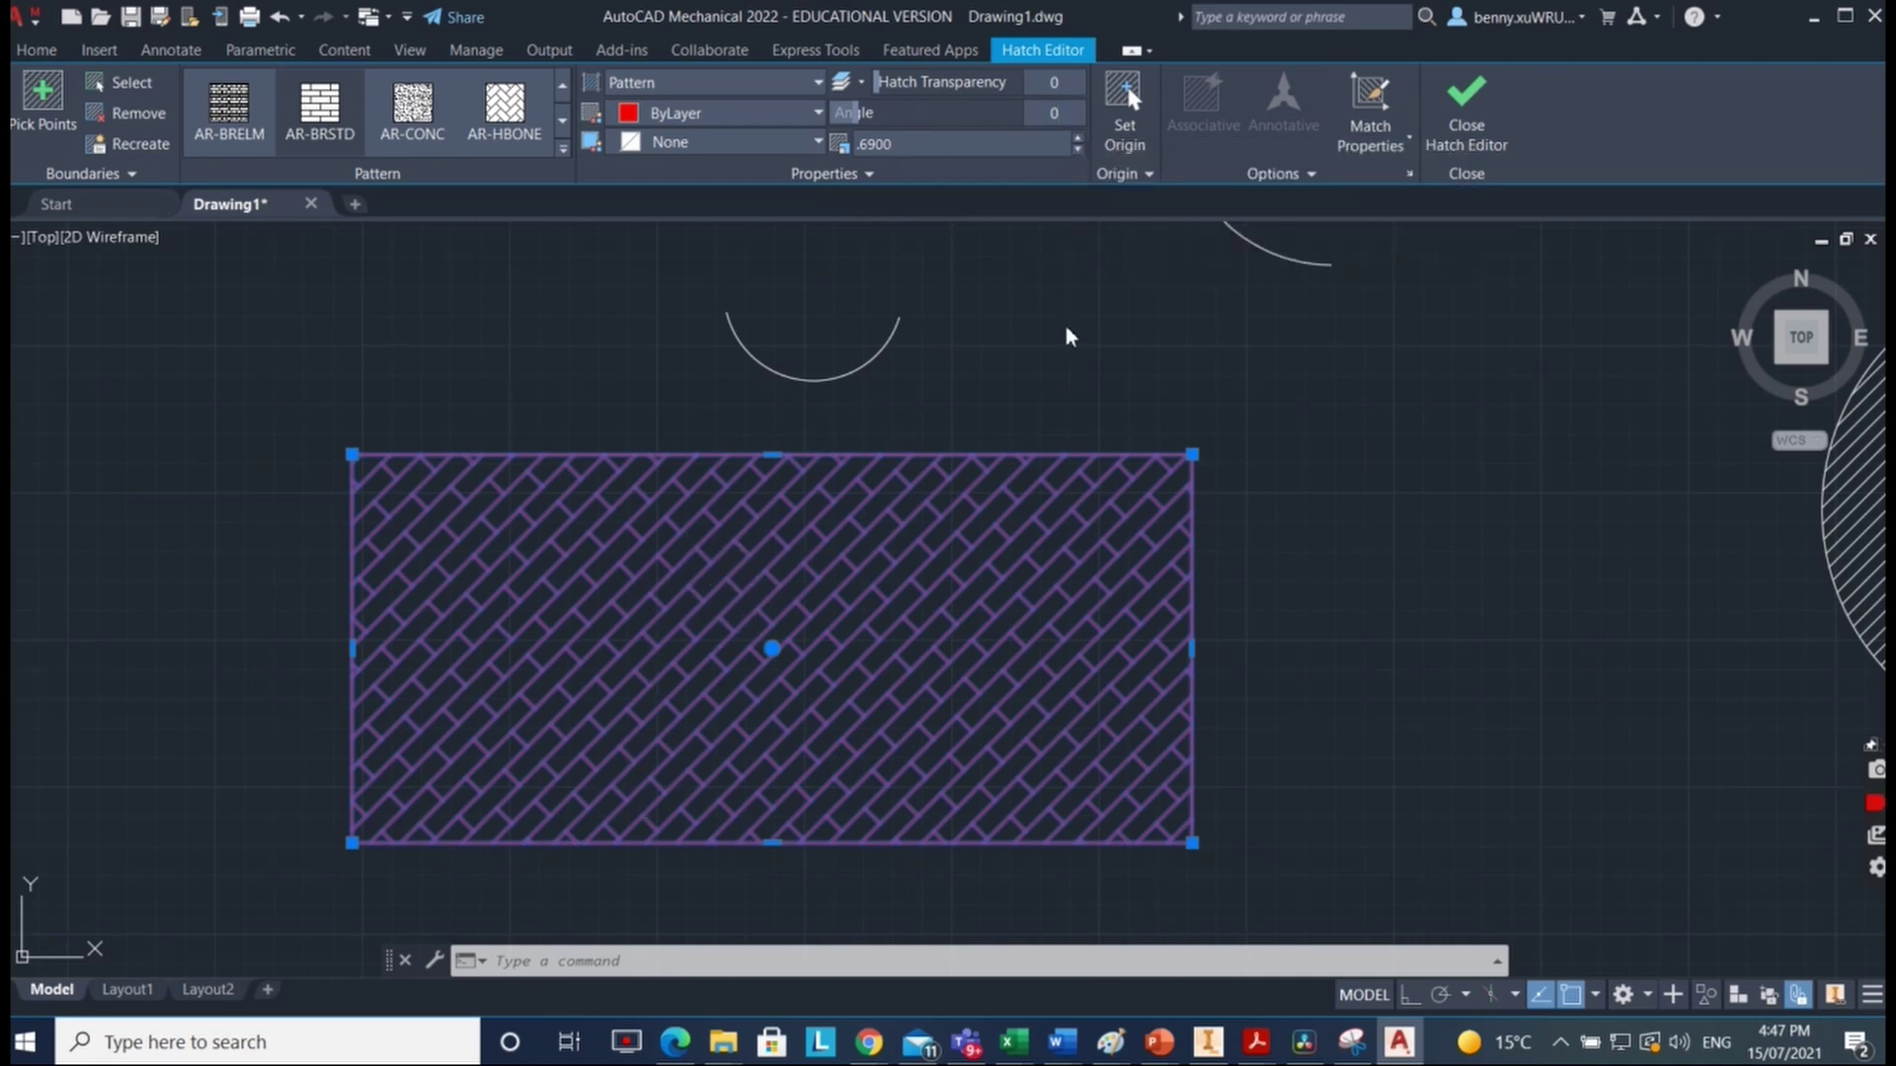
key(Return)
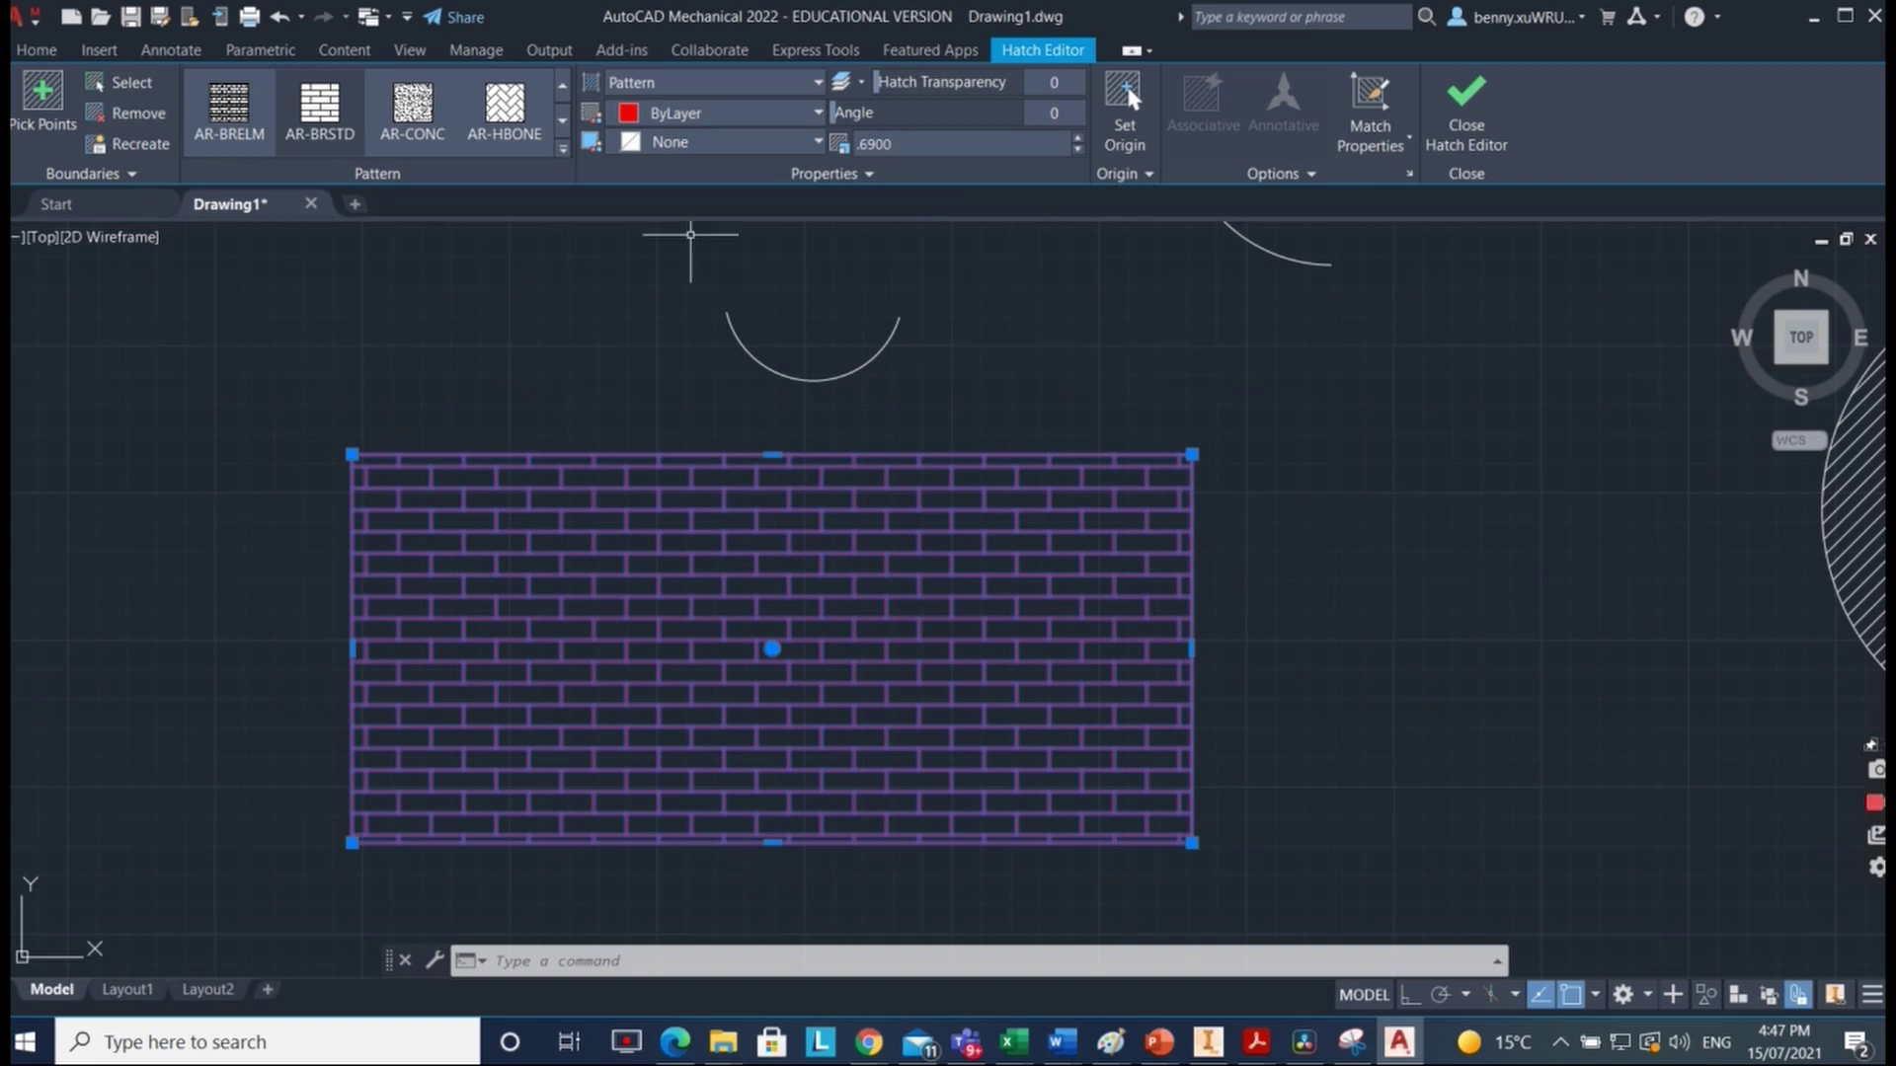
Step: Set the brick hatch's line color to grey 147,149,152 and its background color to orange 205,105,40, and finish editing the hatch
click(800, 116)
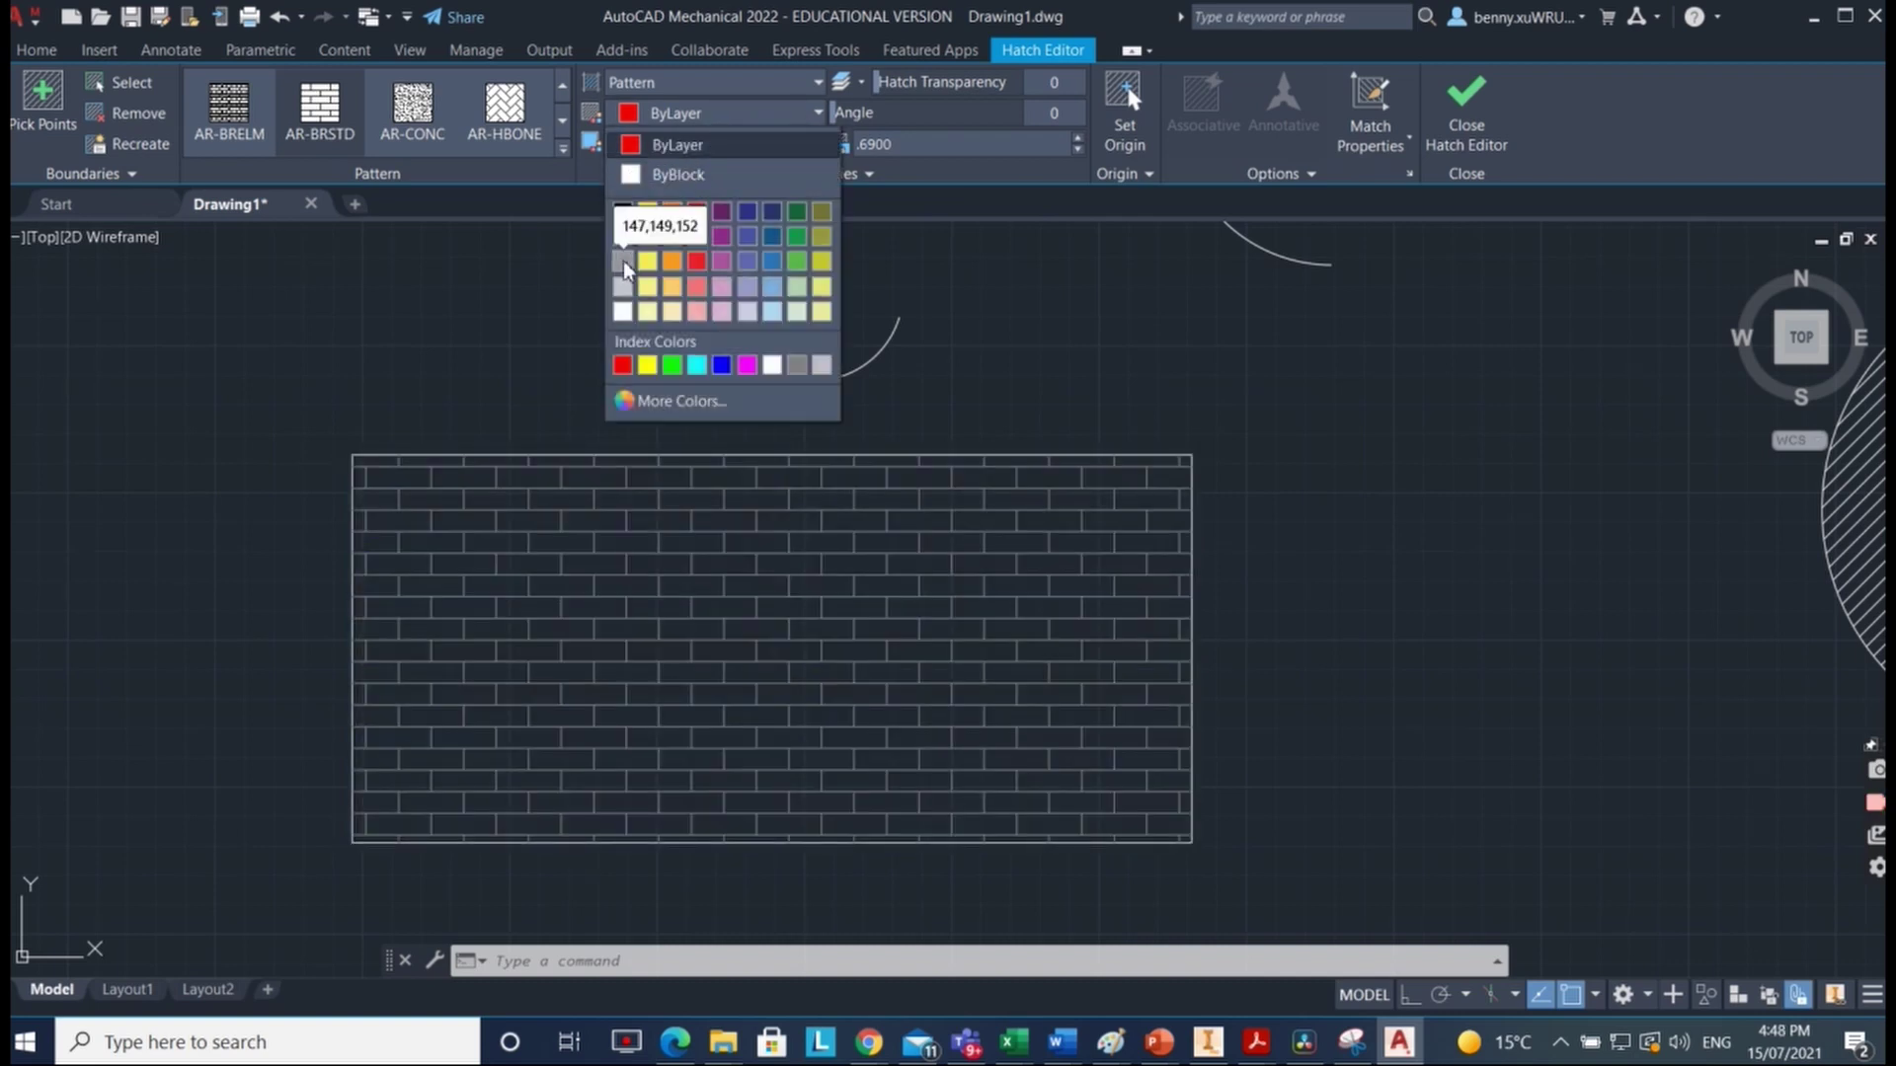
click(623, 262)
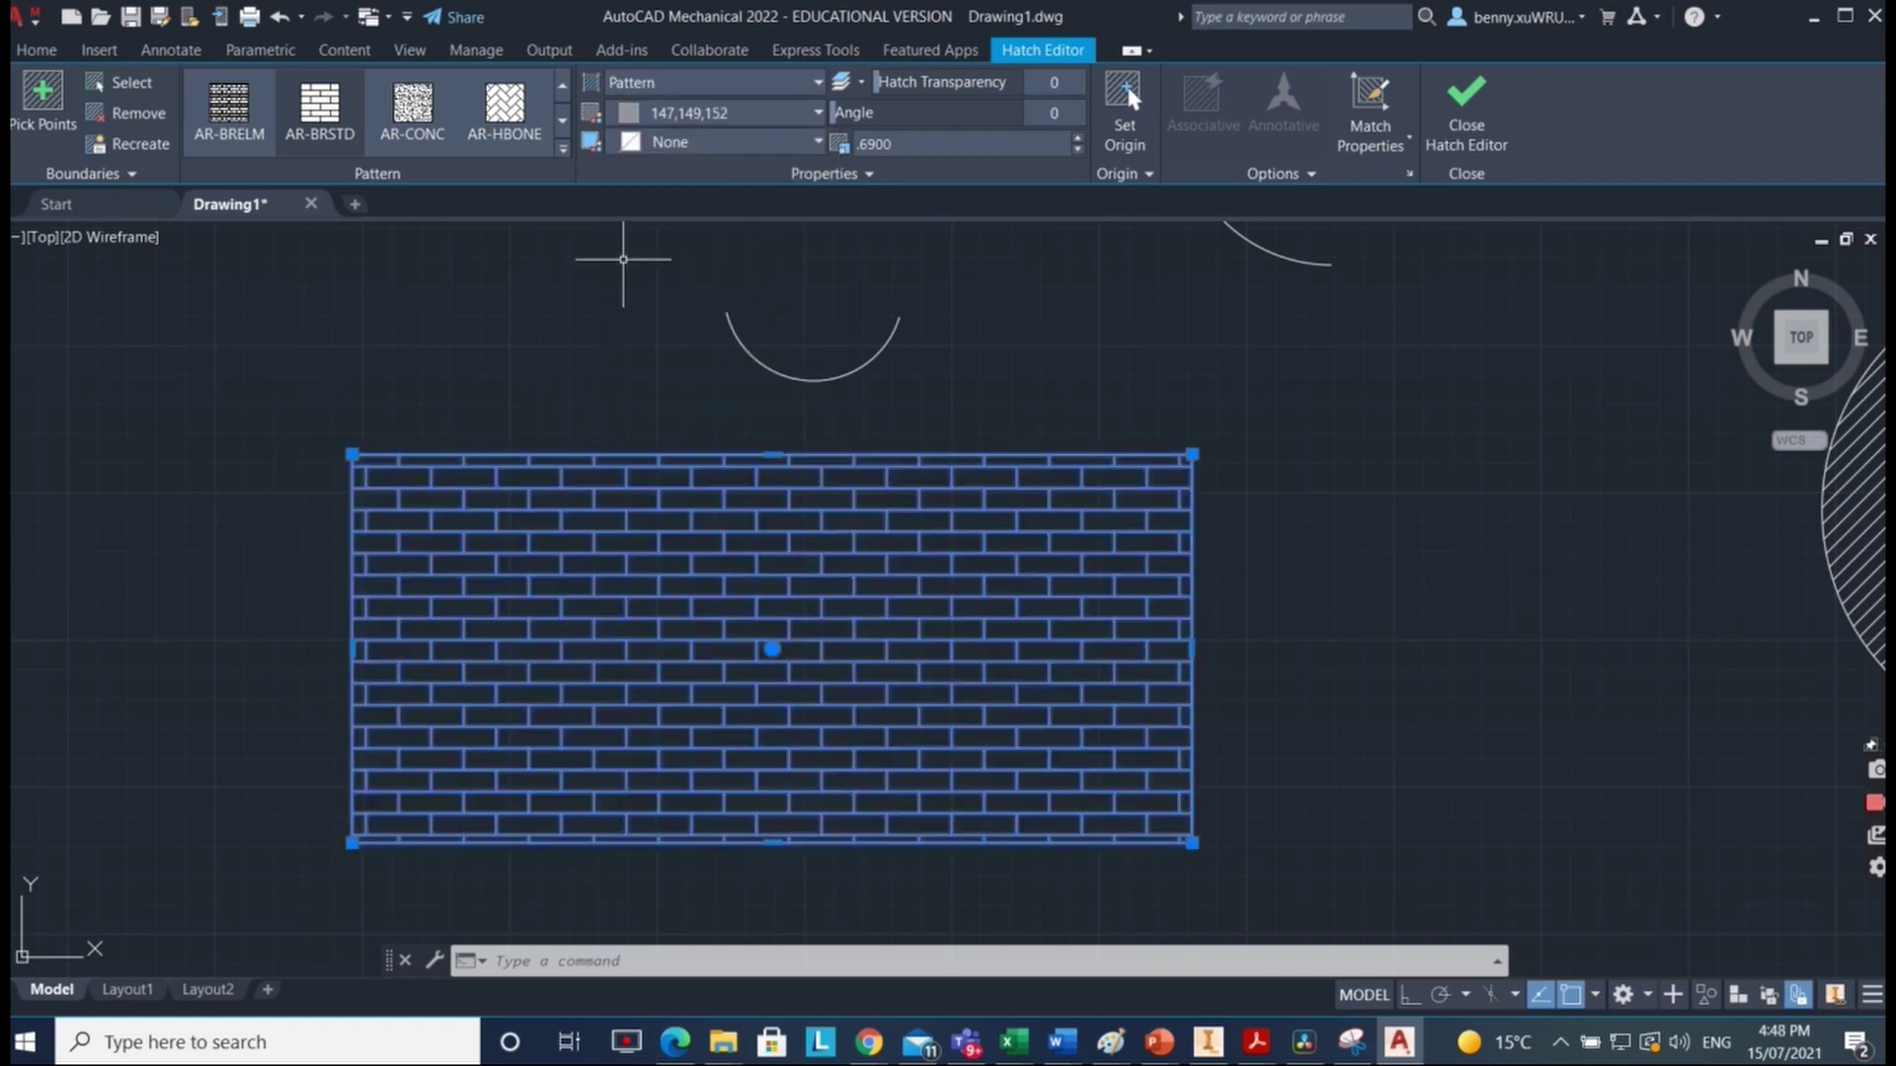
click(805, 144)
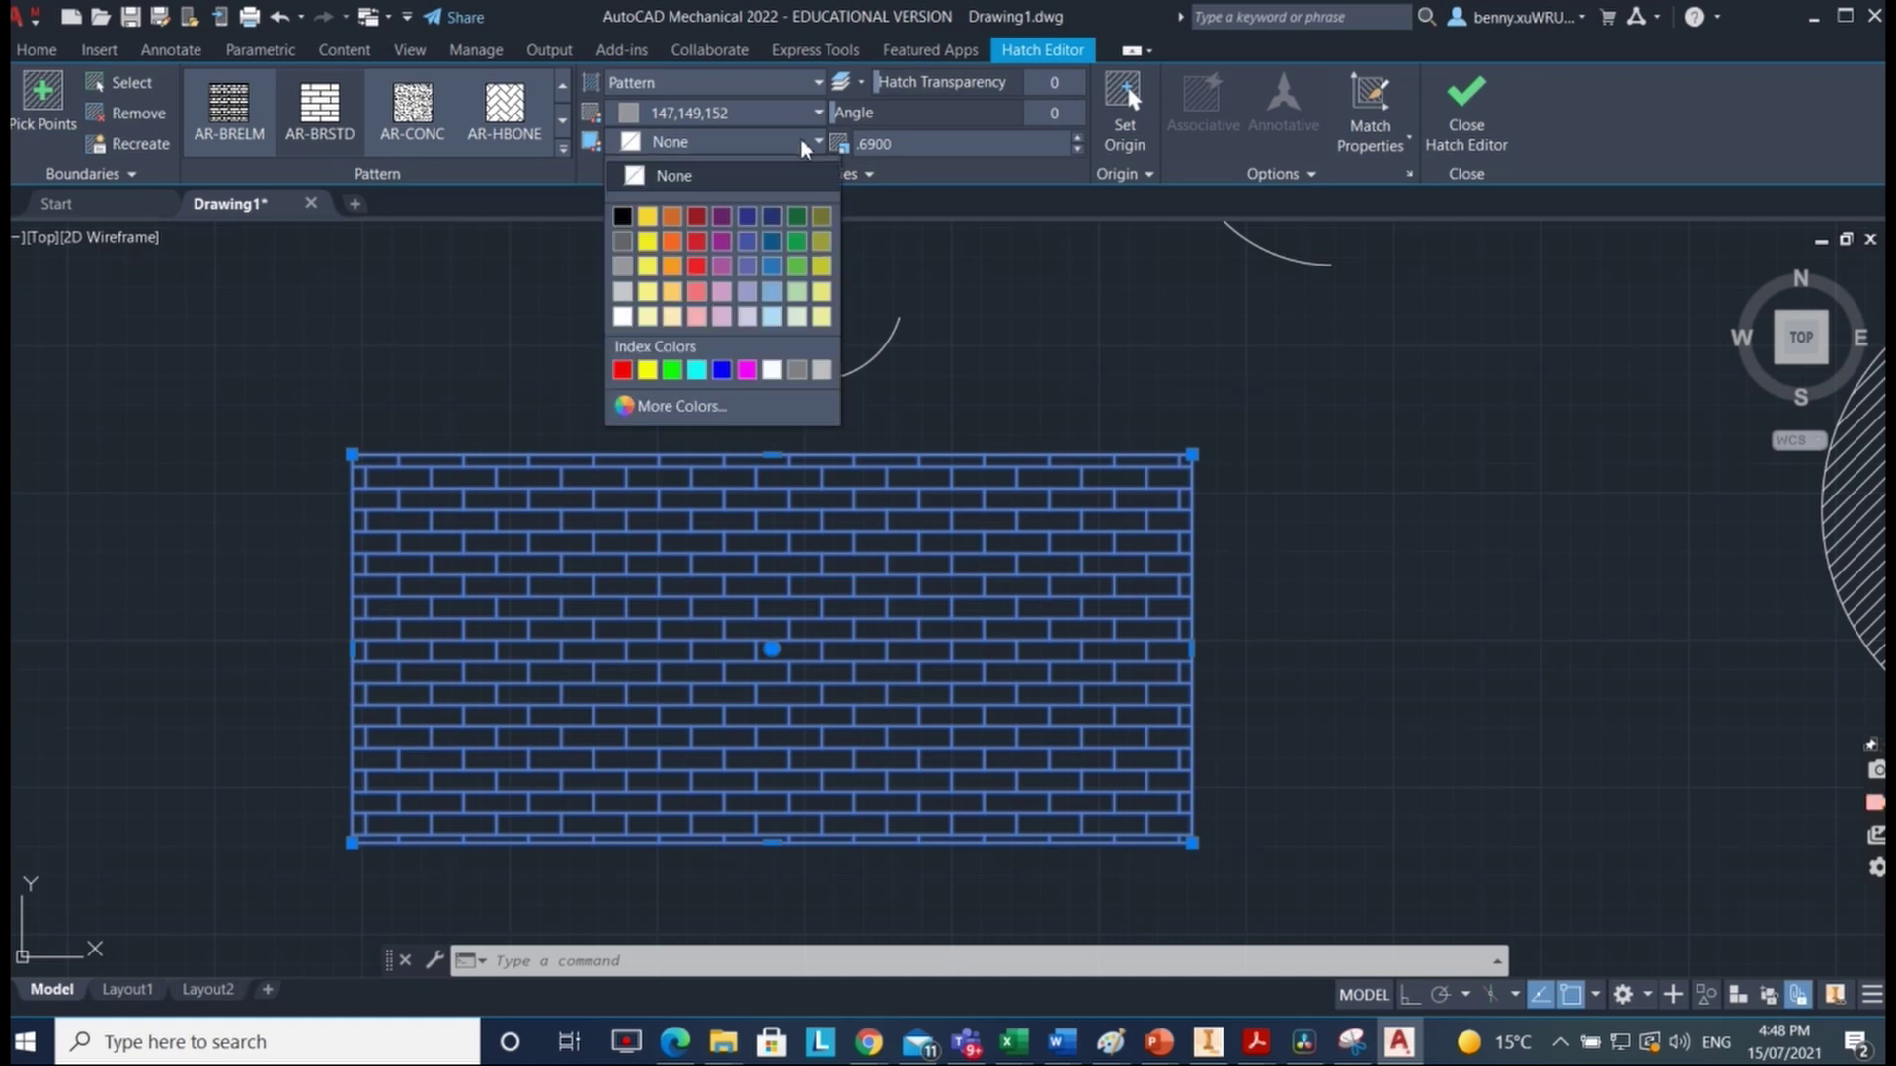
click(673, 219)
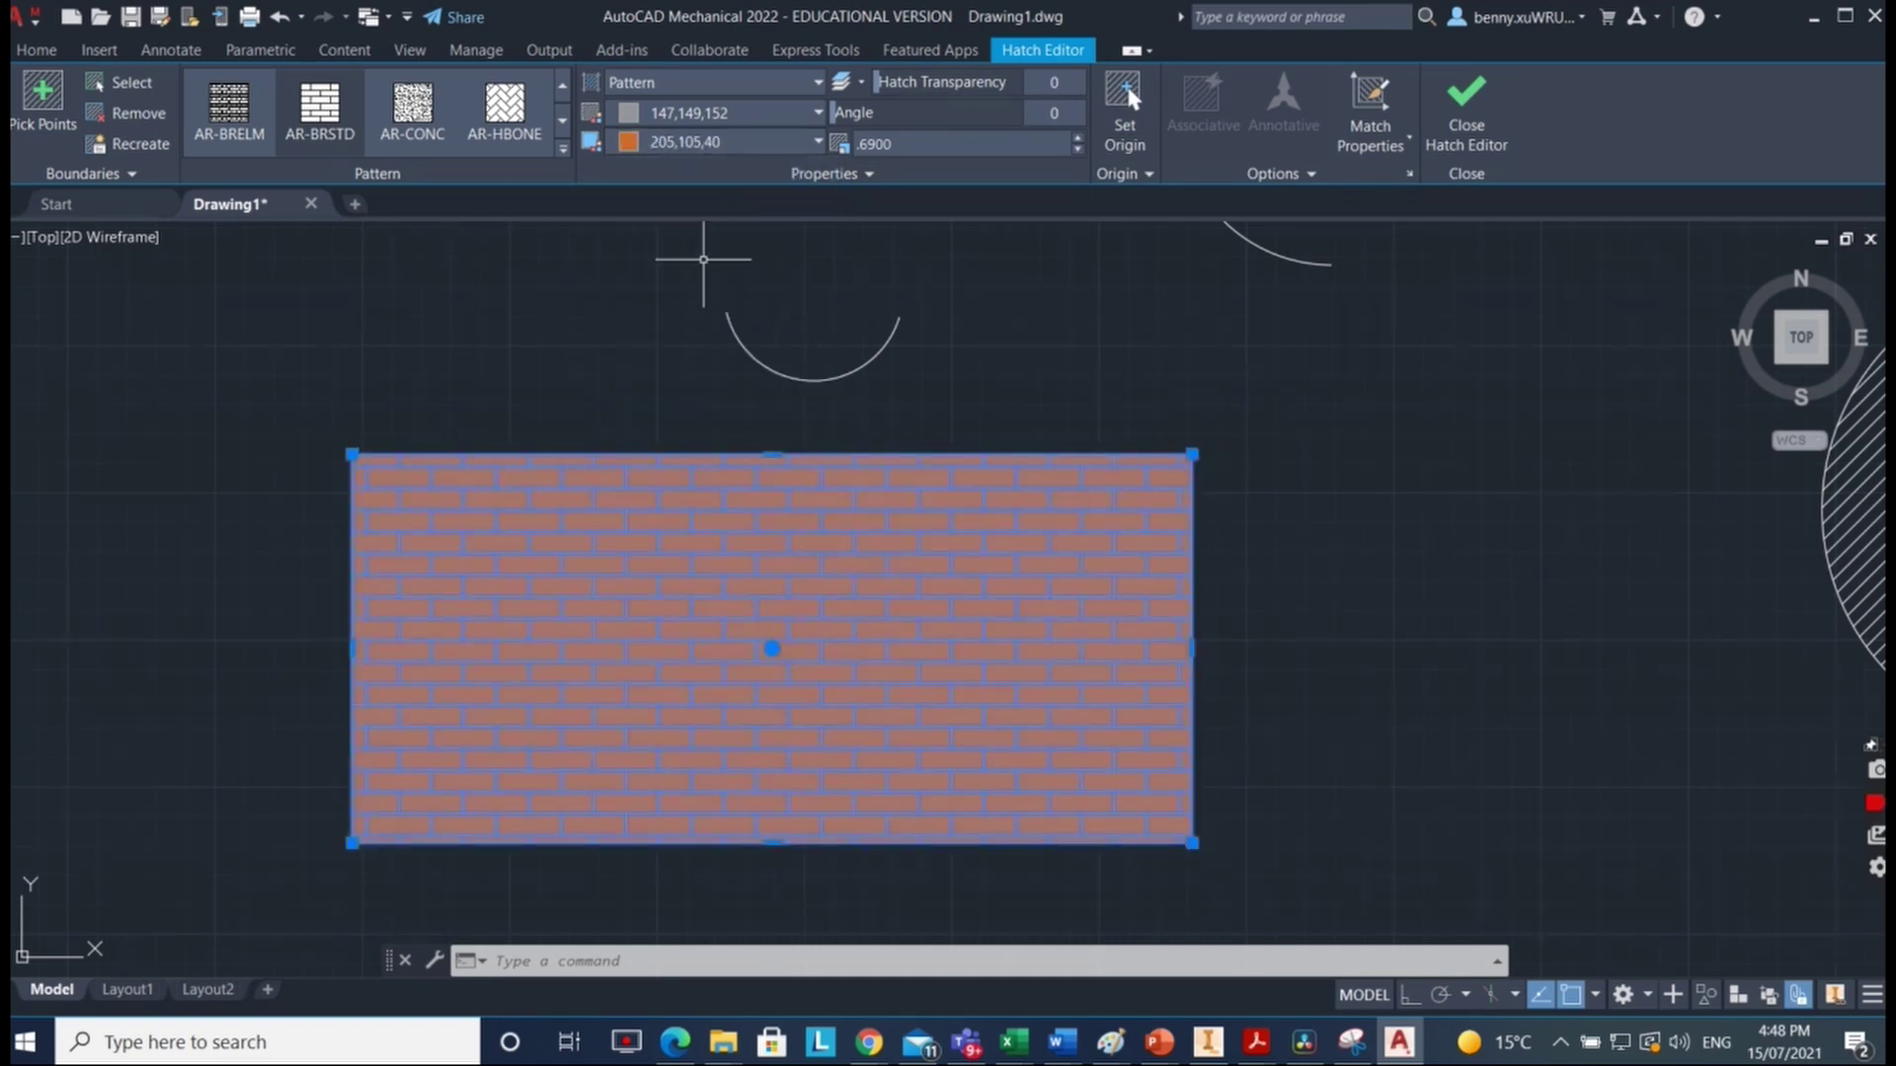
click(1329, 510)
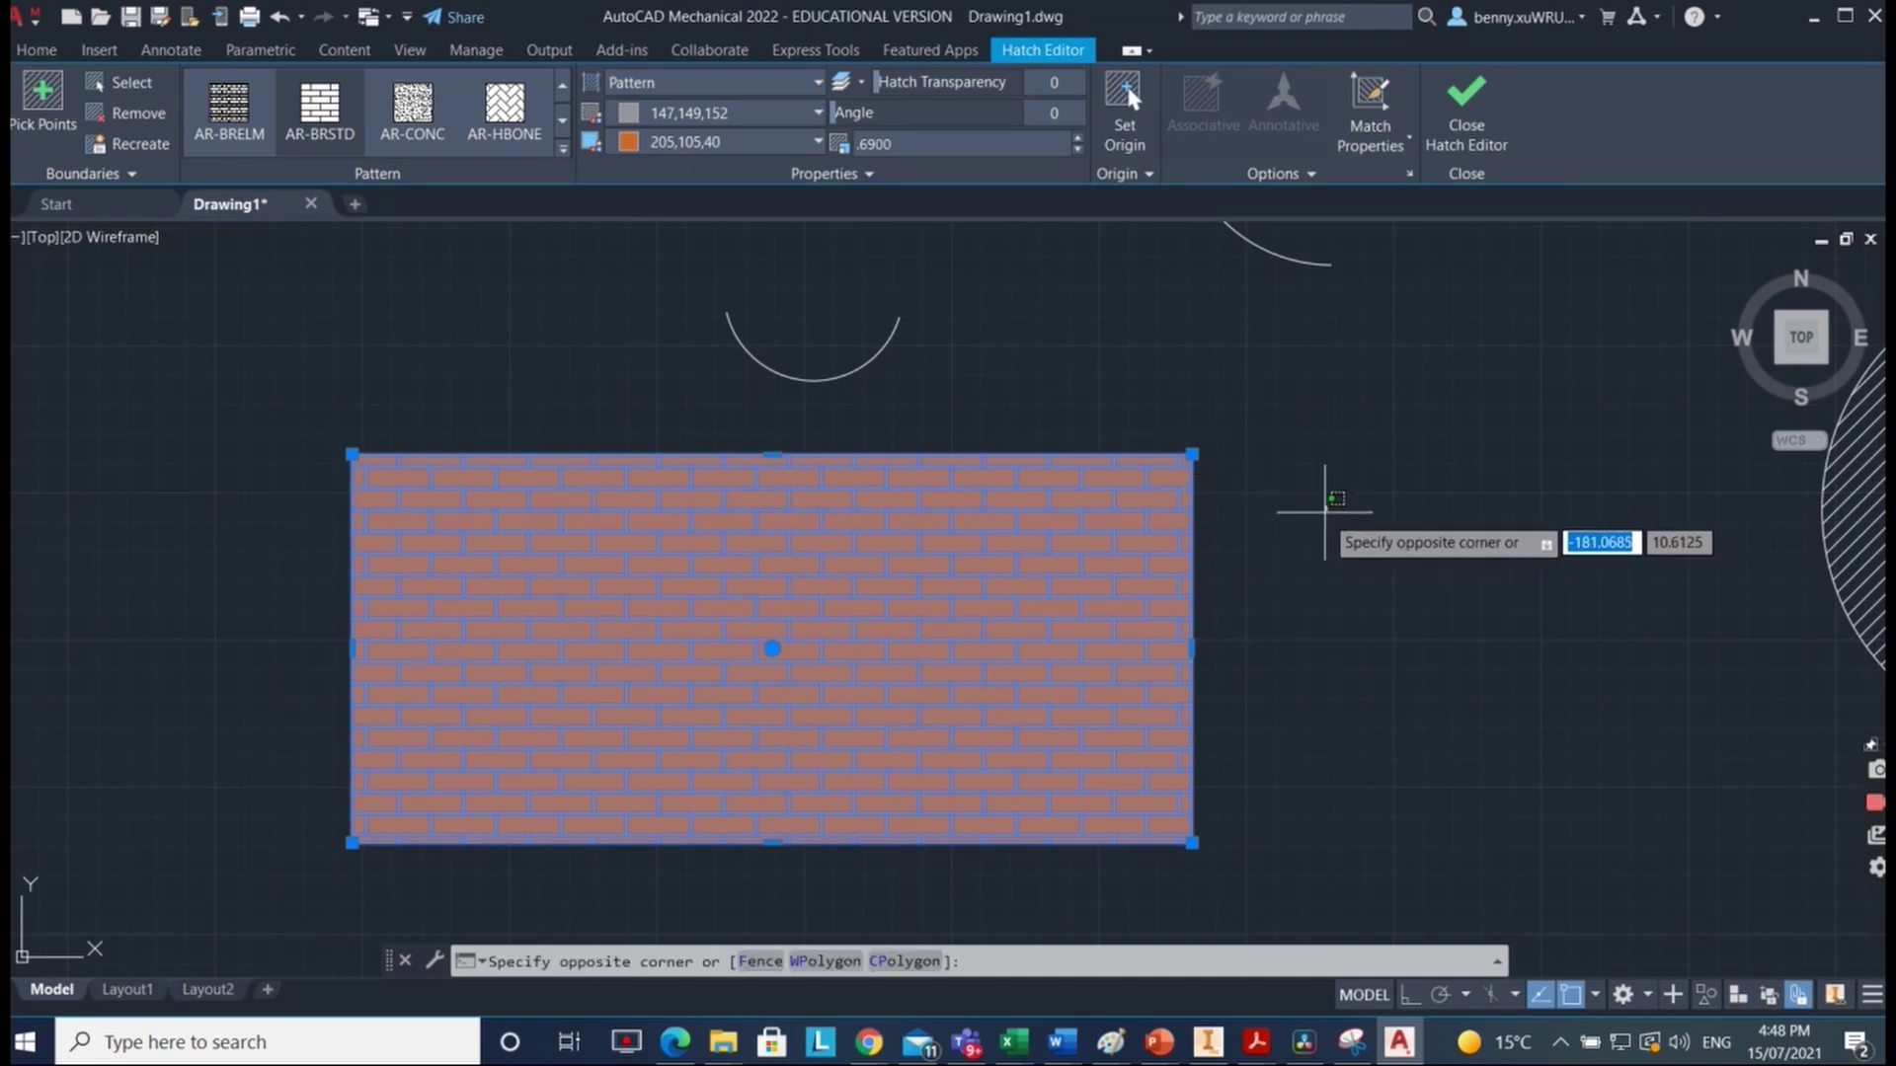
key(Escape)
key(Escape)
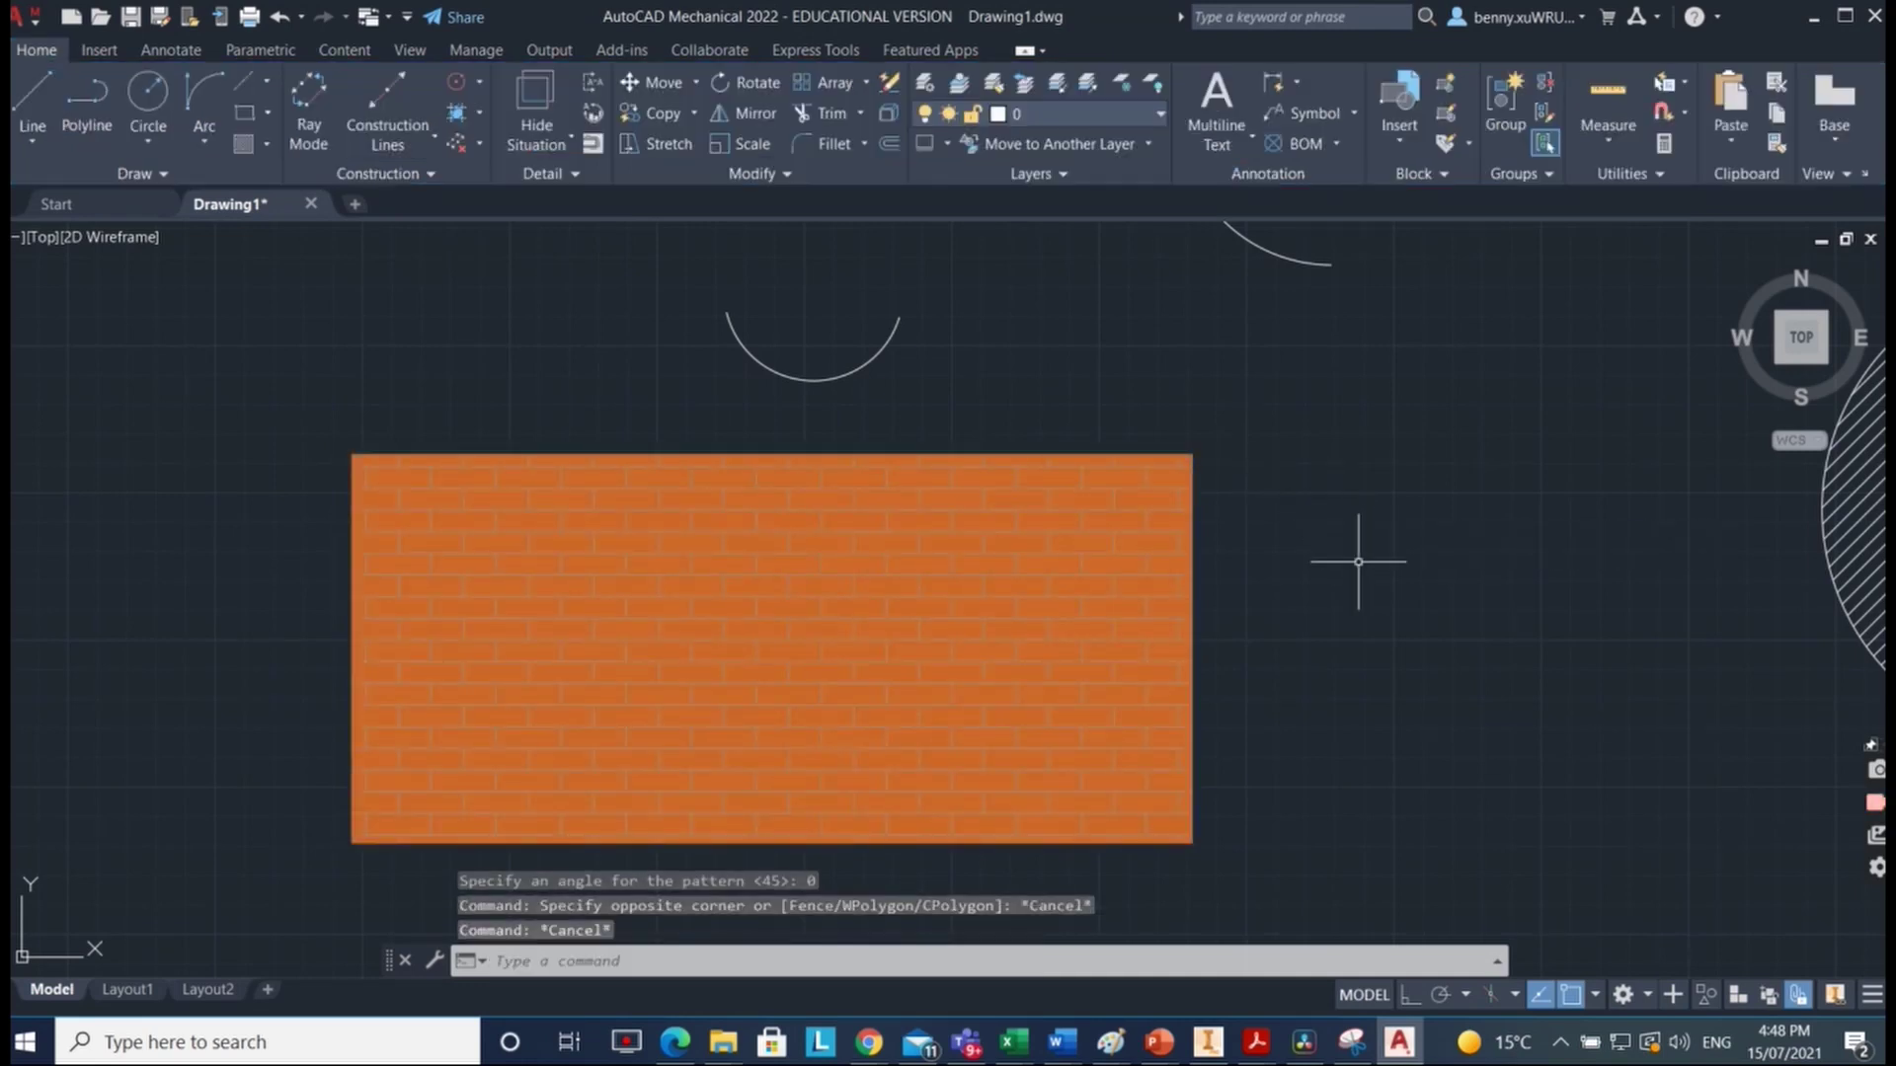
Step: Draw a wide ellipse from its center in the empty area west of the red hatched frame, with a horizontal half-axis of about 105
scroll(1298, 665, down, 2)
scroll(1165, 726, up, 6)
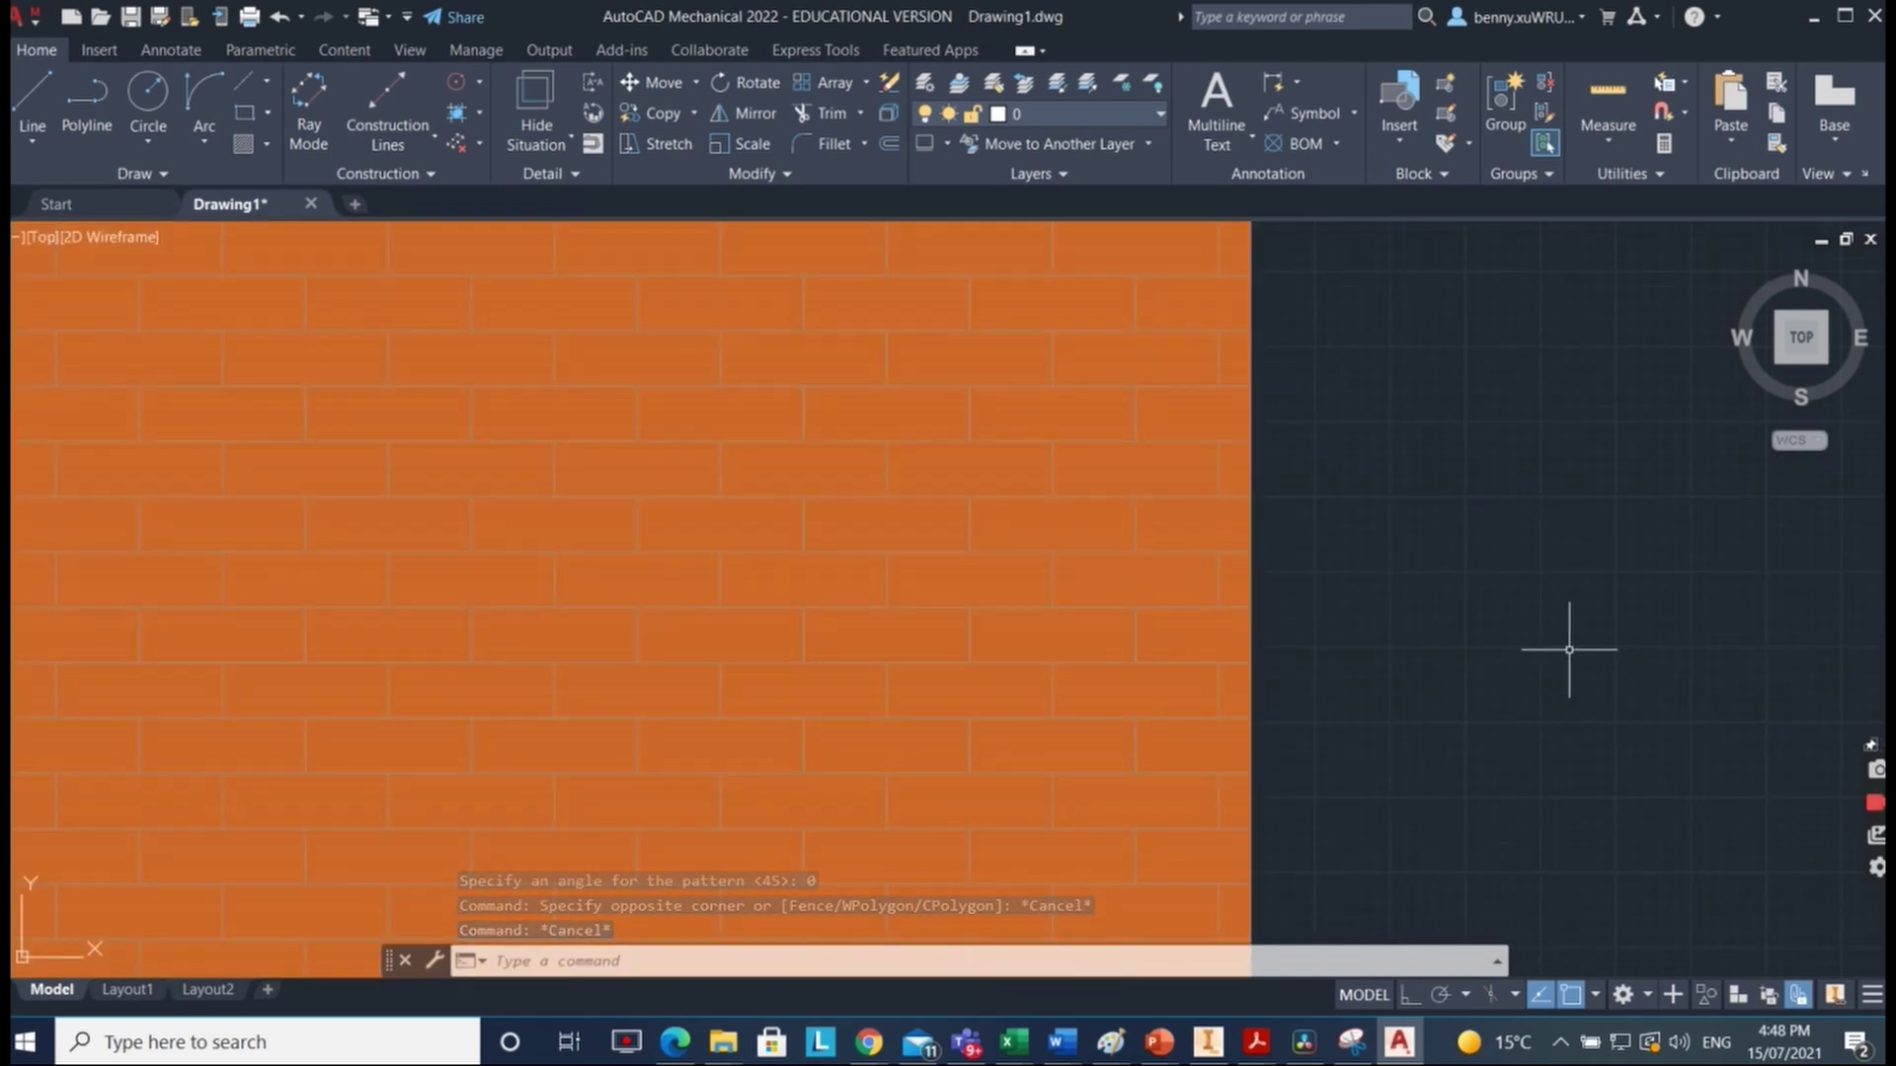
scroll(1569, 649, down, 2)
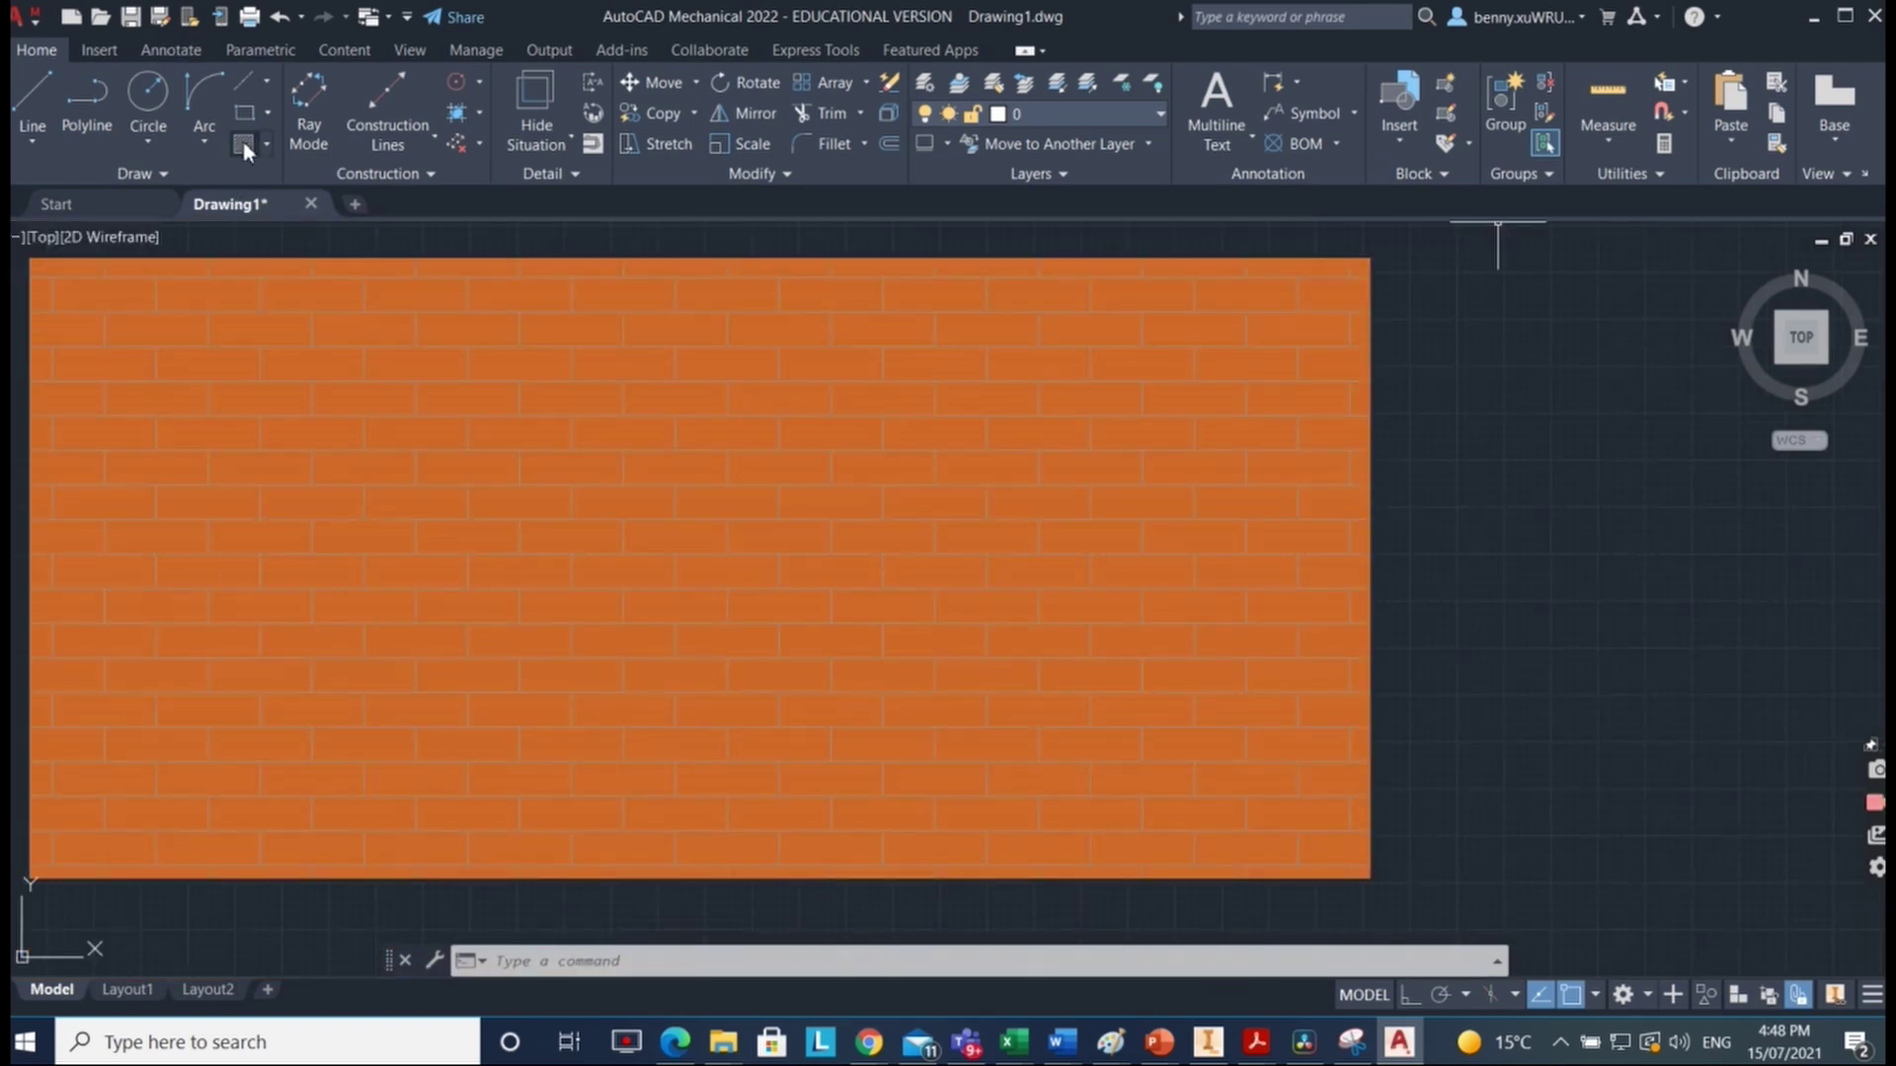
scroll(1555, 558, down, 4)
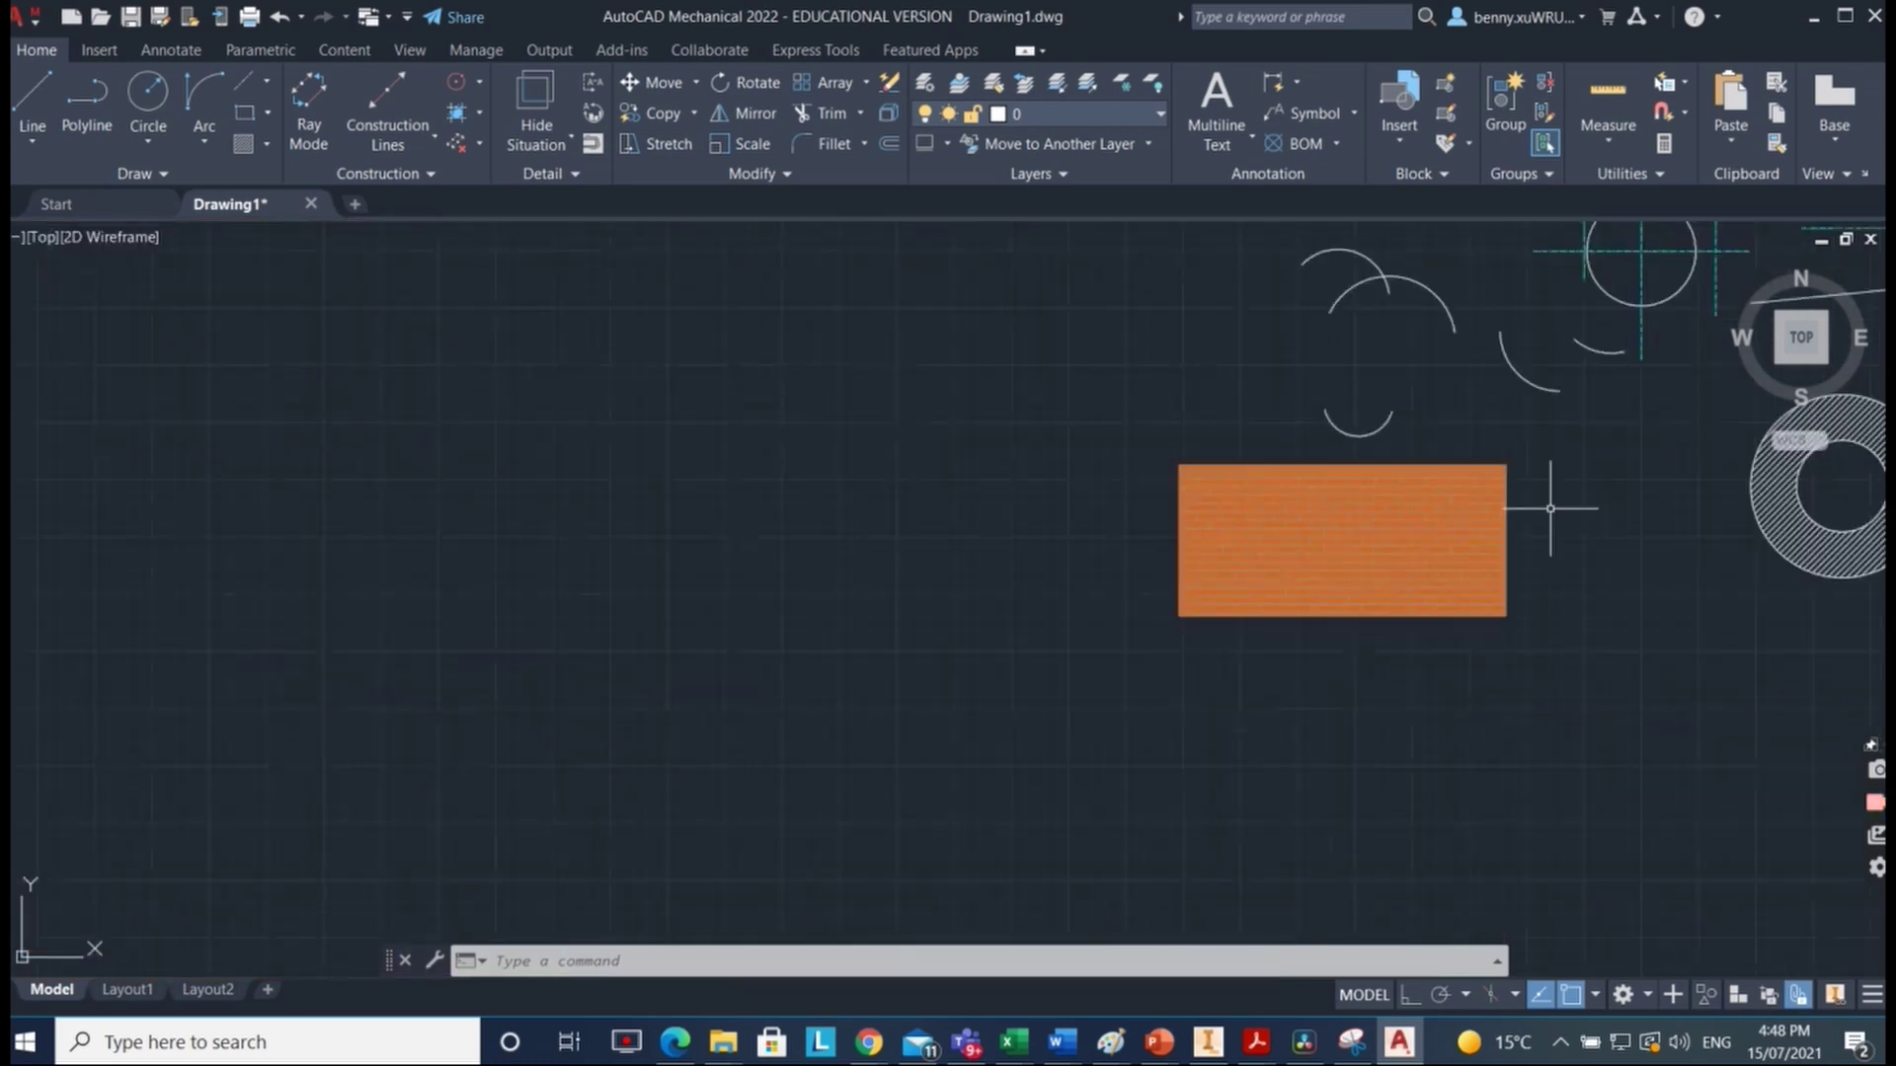
scroll(1570, 431, down, 2)
mouse_move(1570, 431)
middle_down()
mouse_move(1363, 634)
mouse_move(1368, 714)
middle_up()
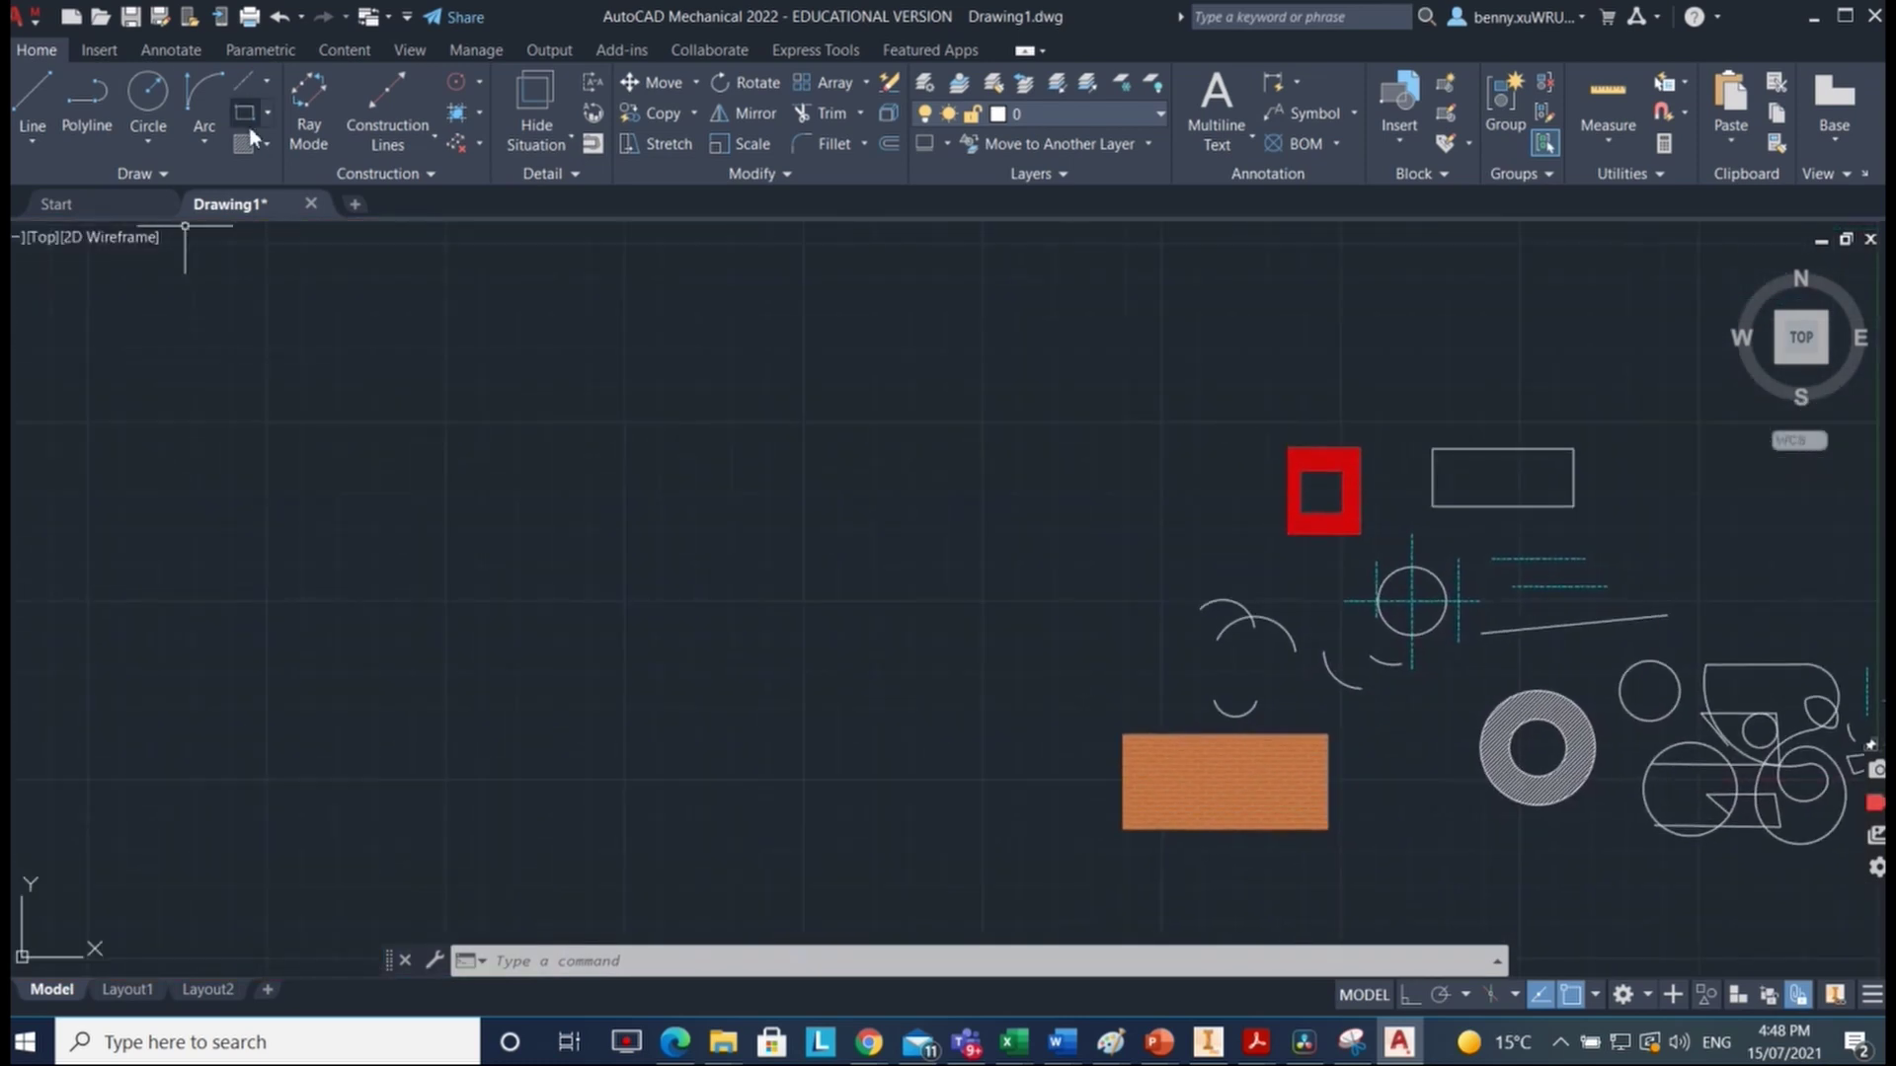
click(163, 175)
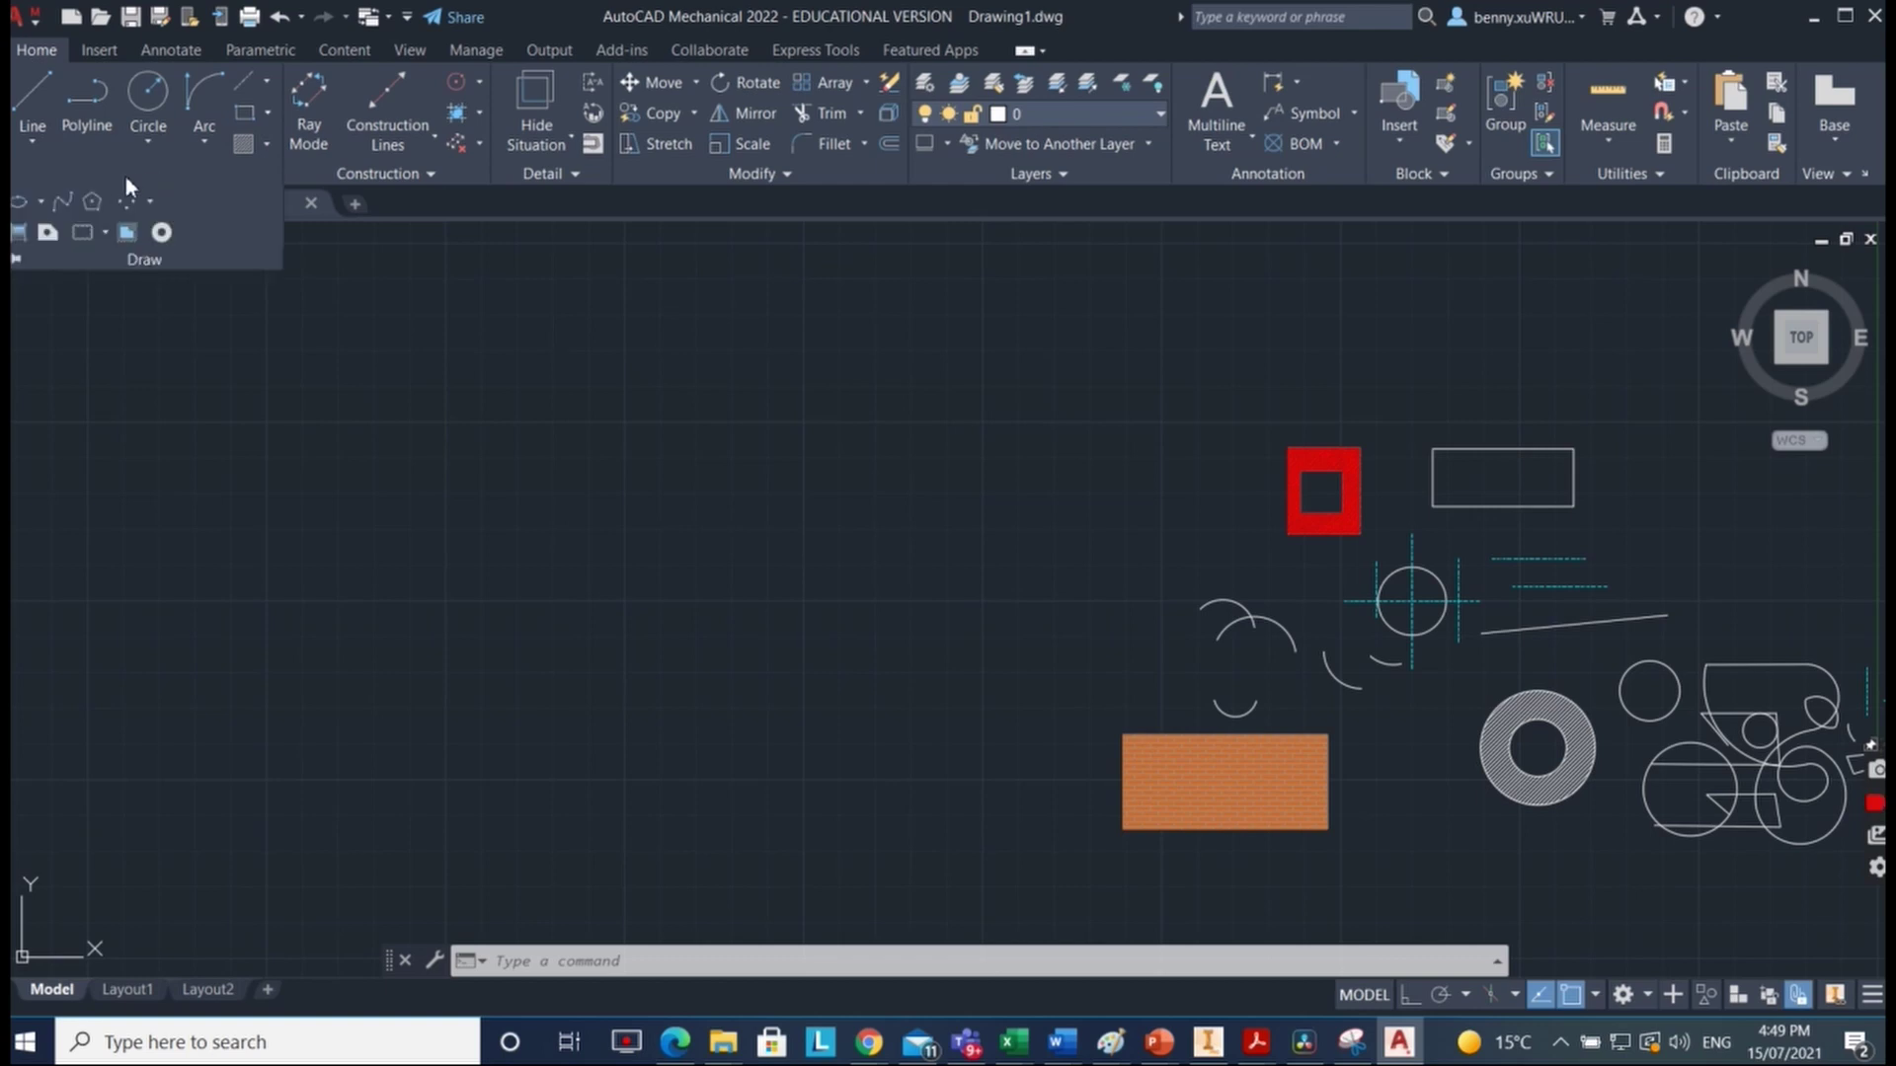
click(19, 205)
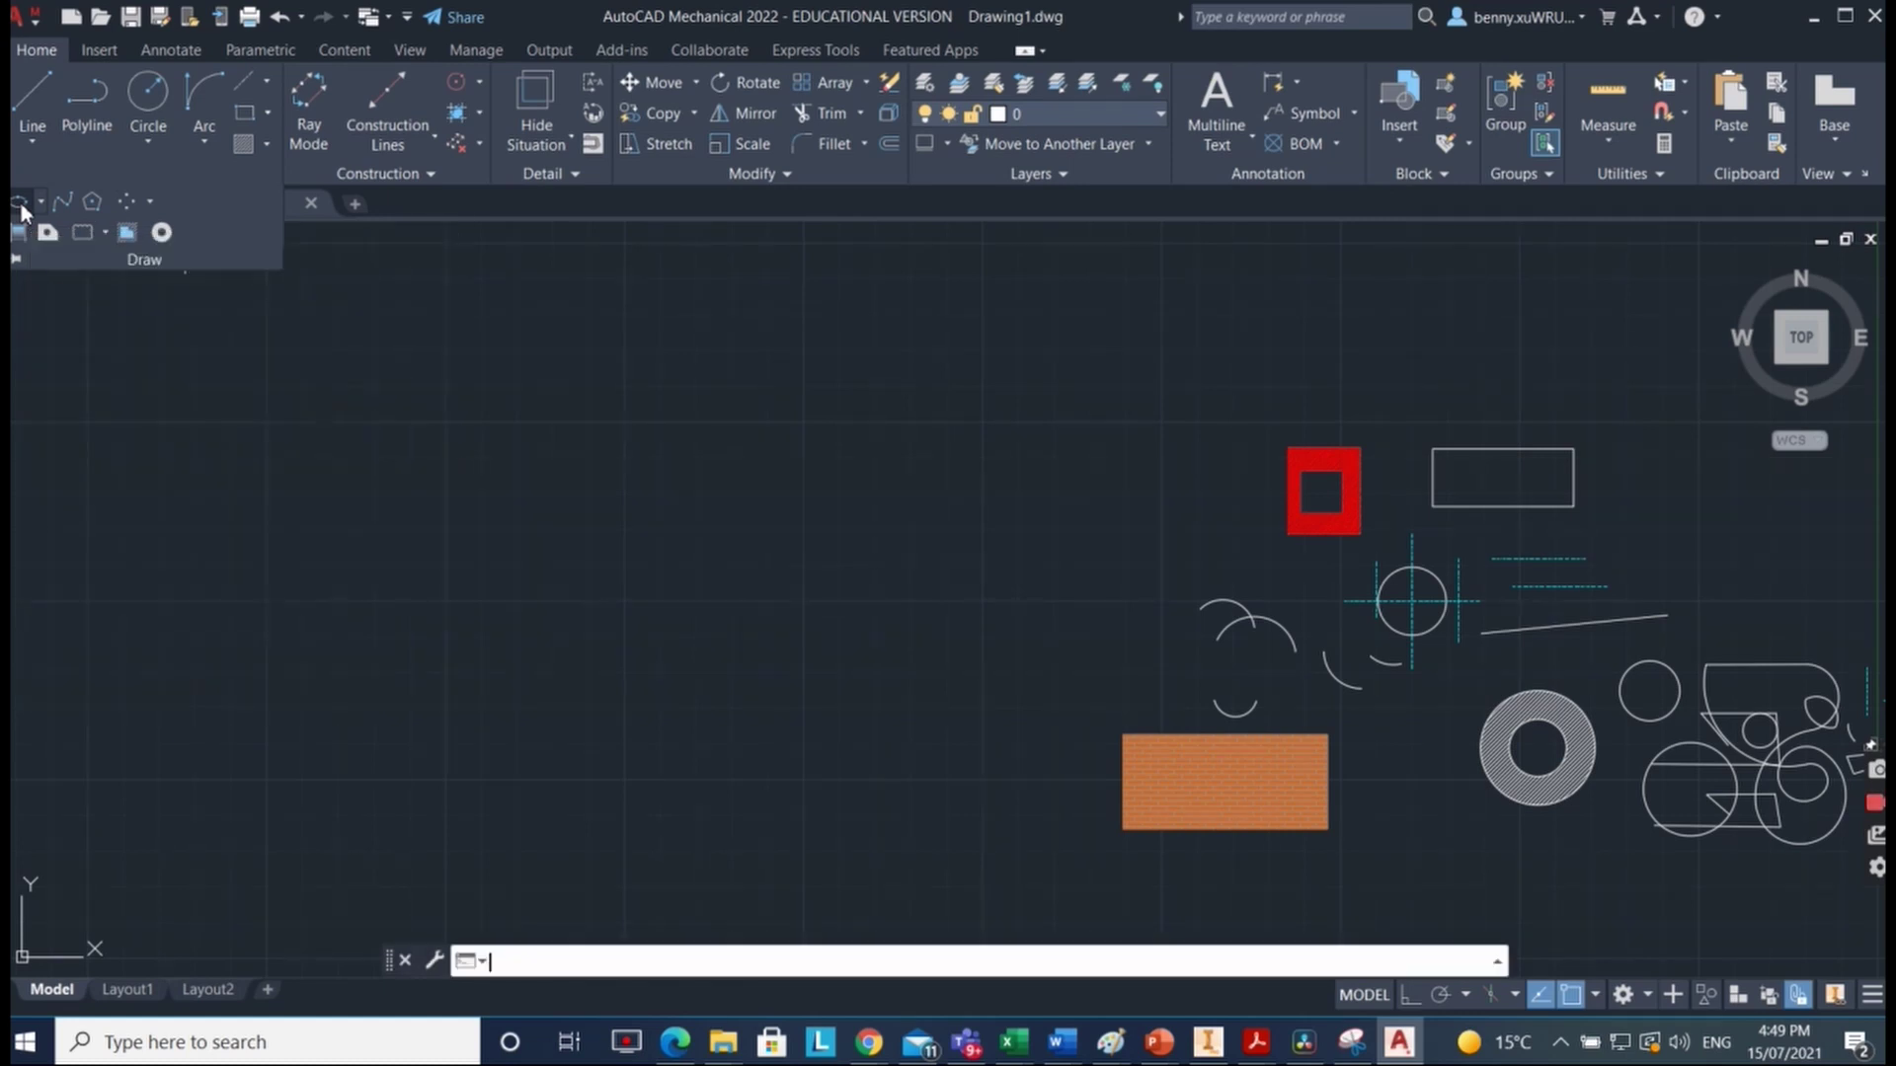
click(559, 432)
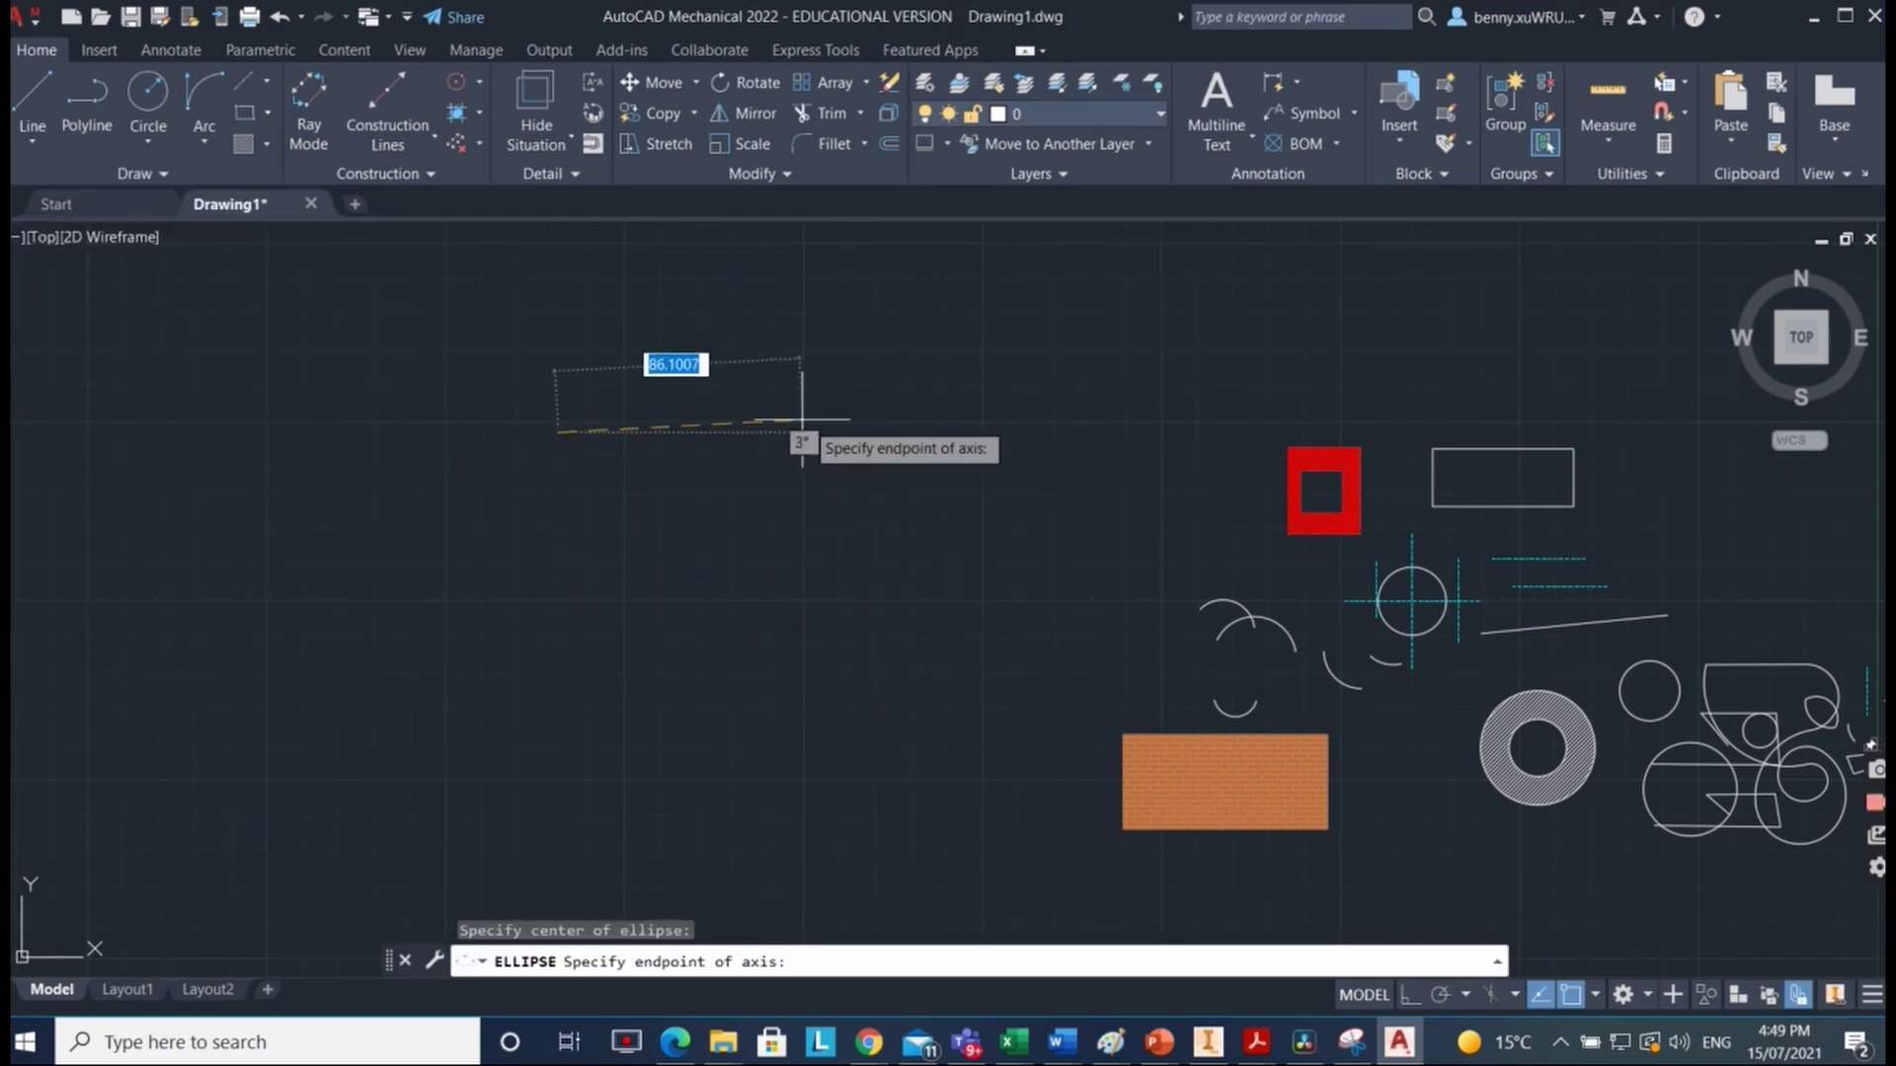
click(555, 313)
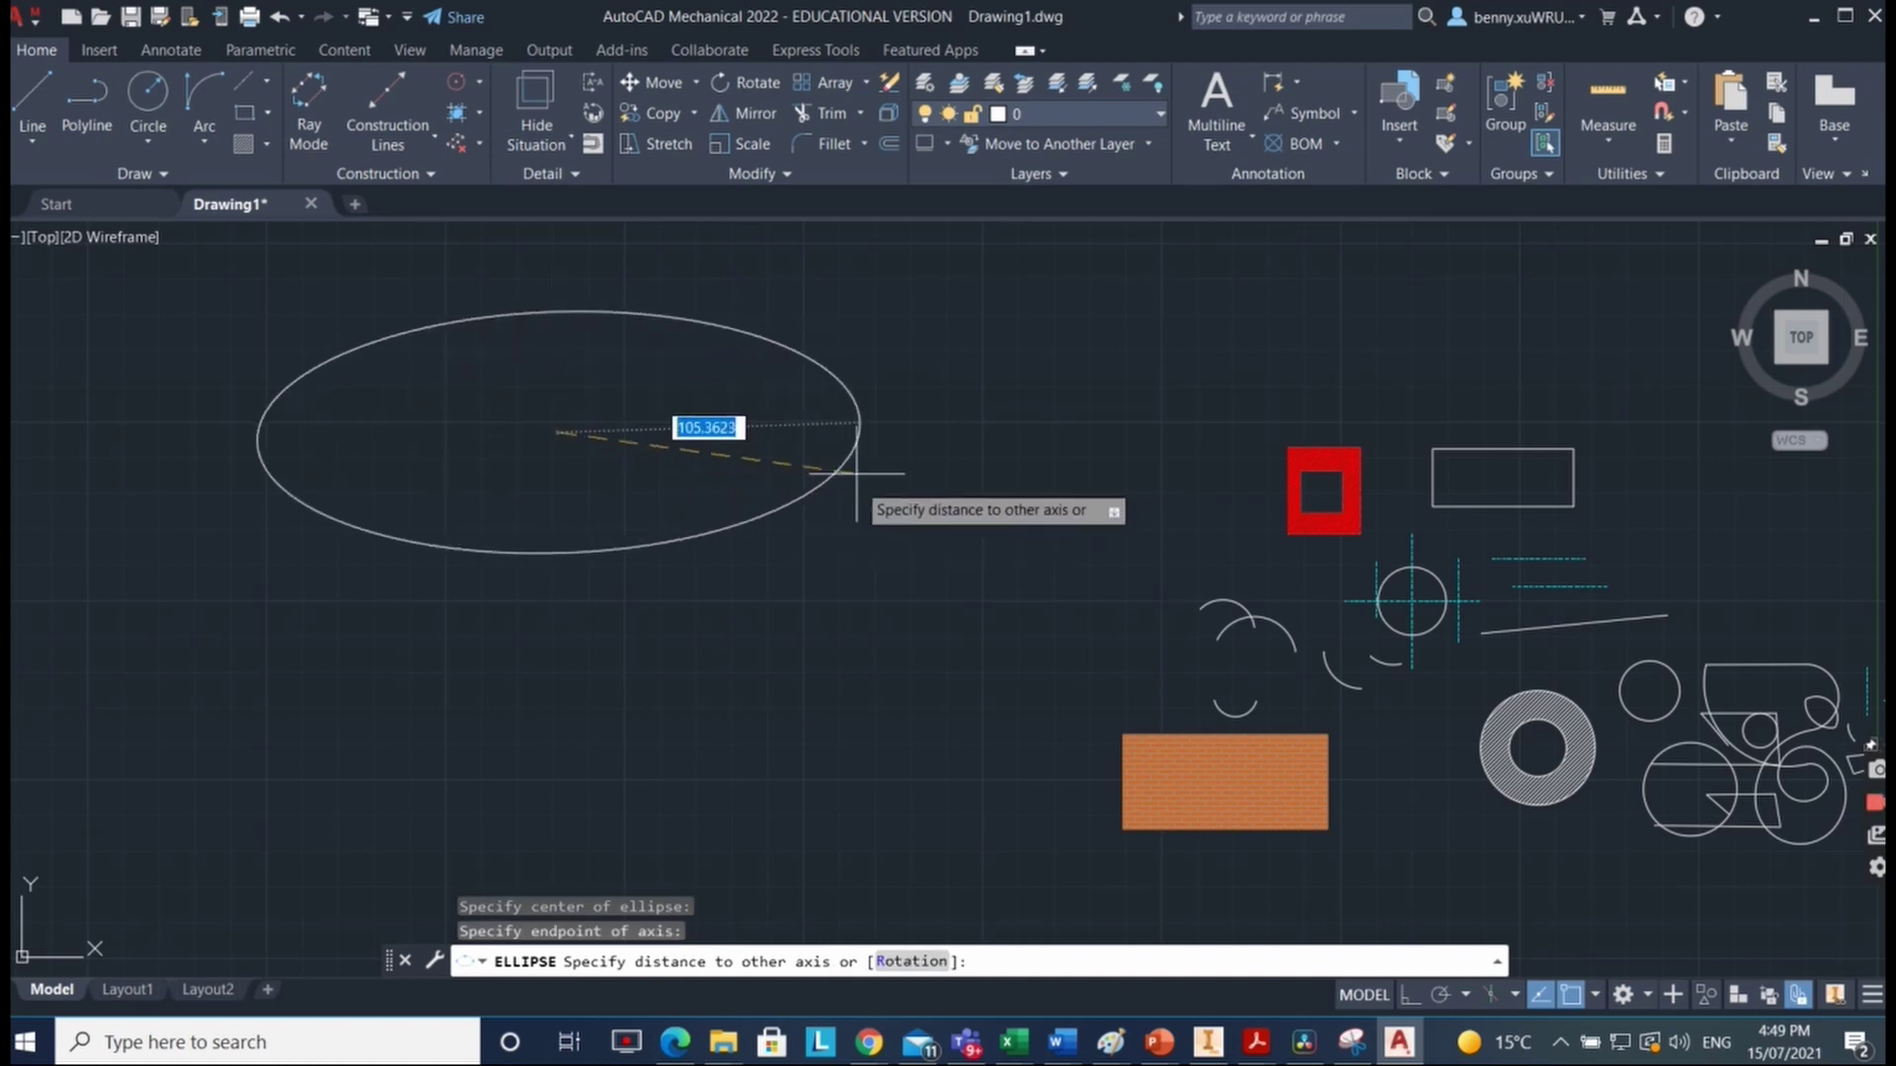
click(856, 423)
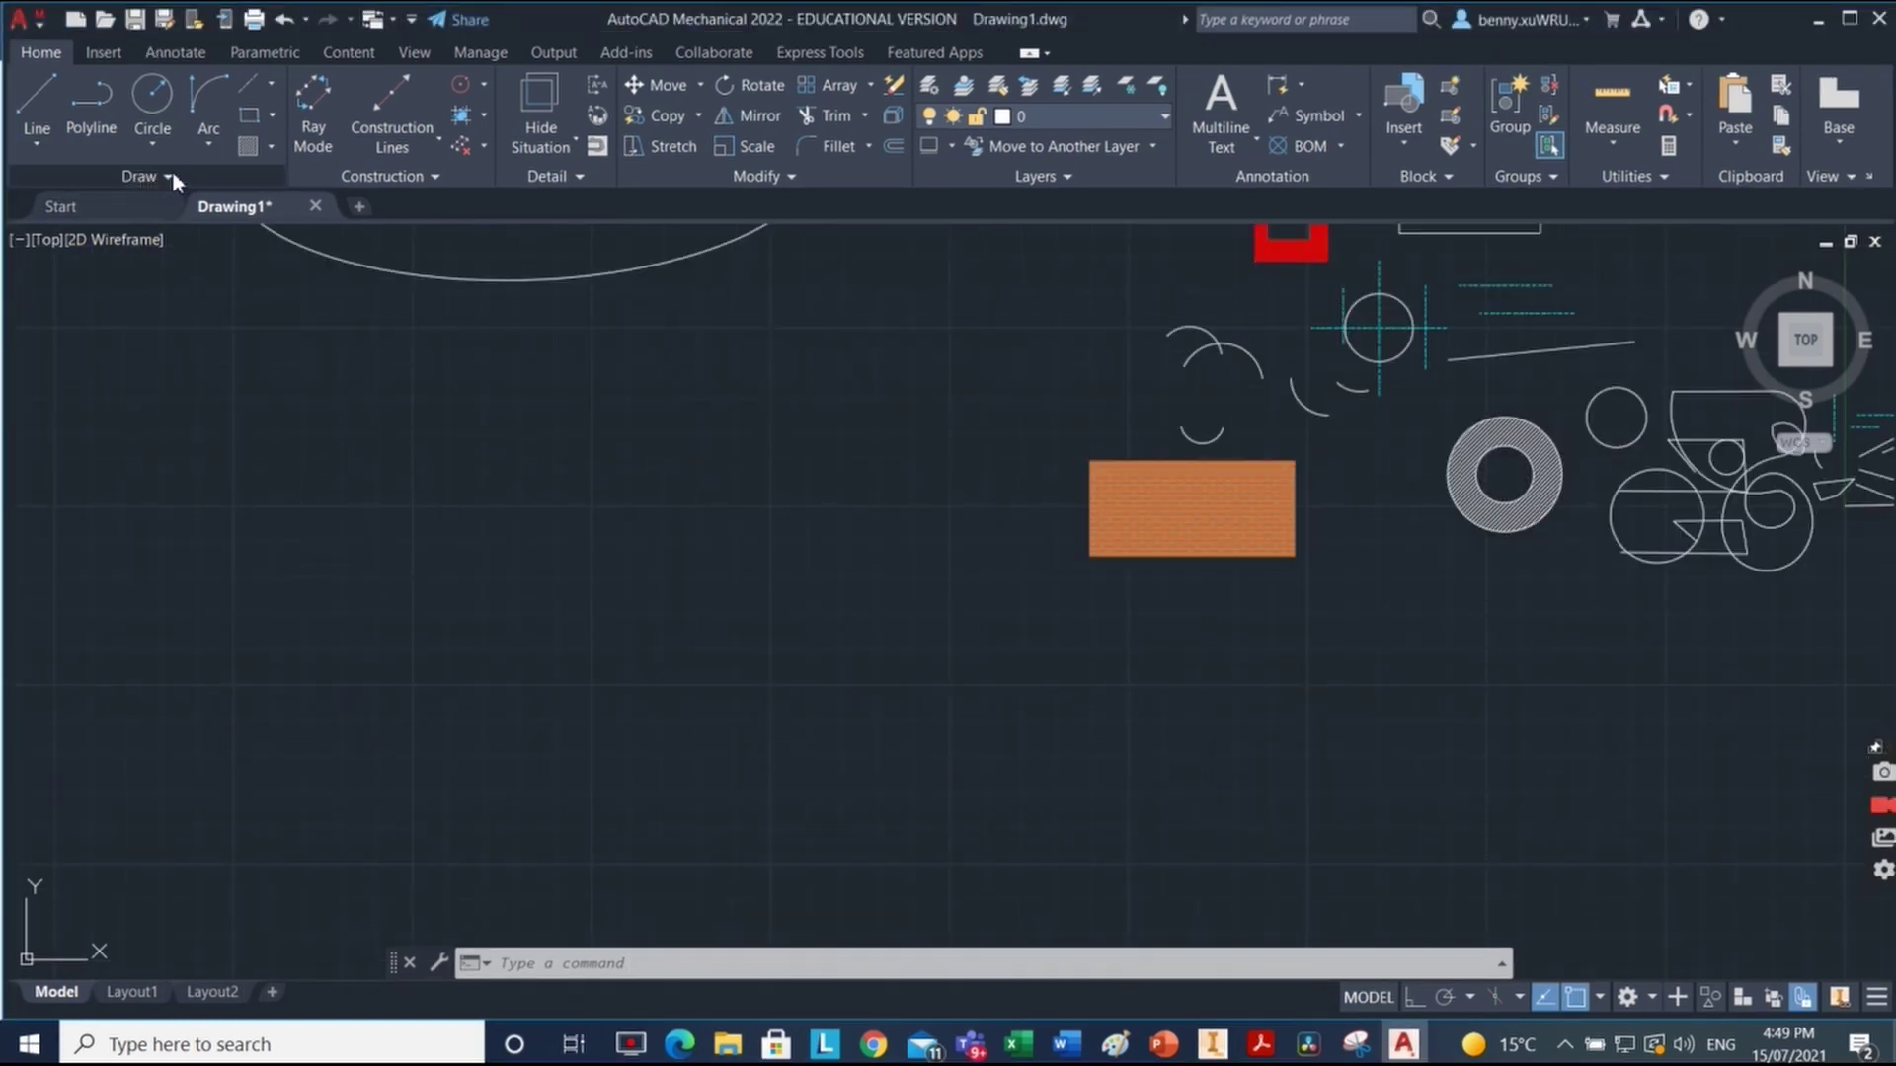
Step: Draw a 3-sided polygon inscribed in a circle, pointing upward, in the empty area below the ellipse
click(170, 176)
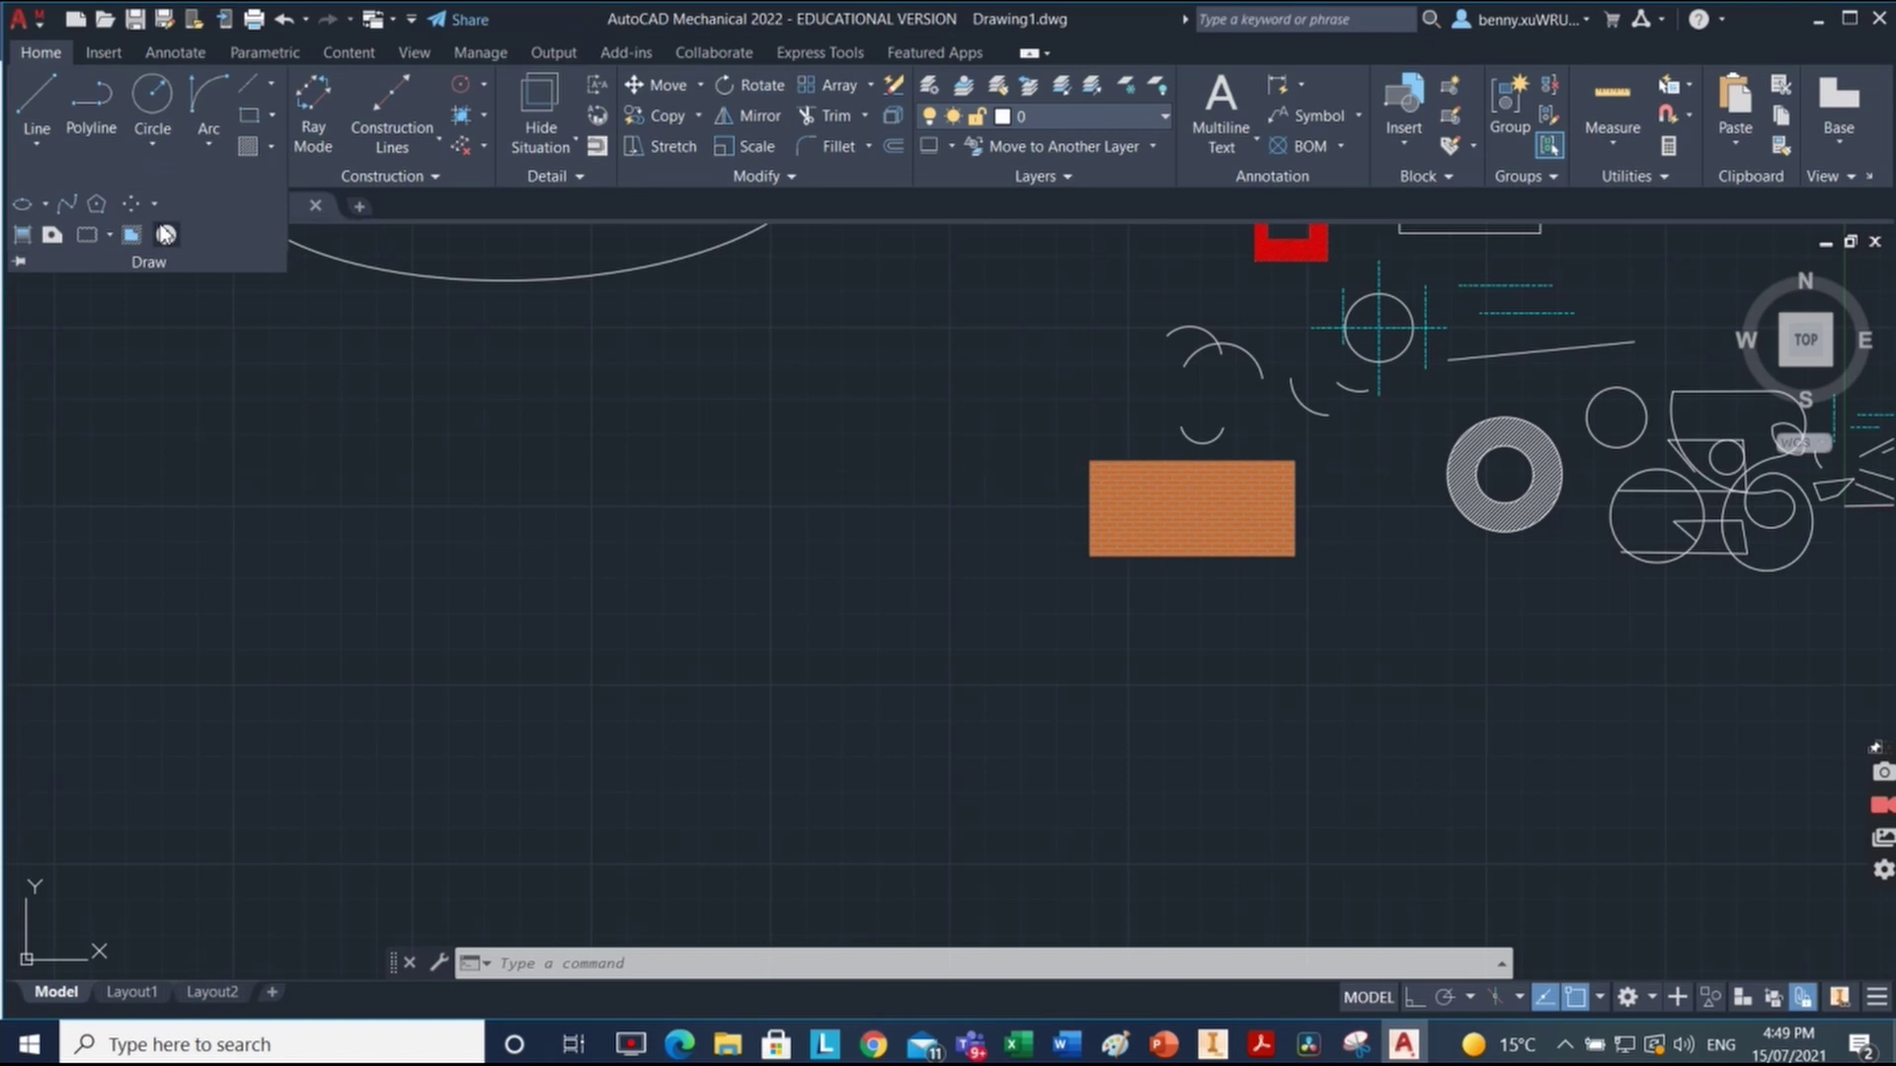
click(95, 203)
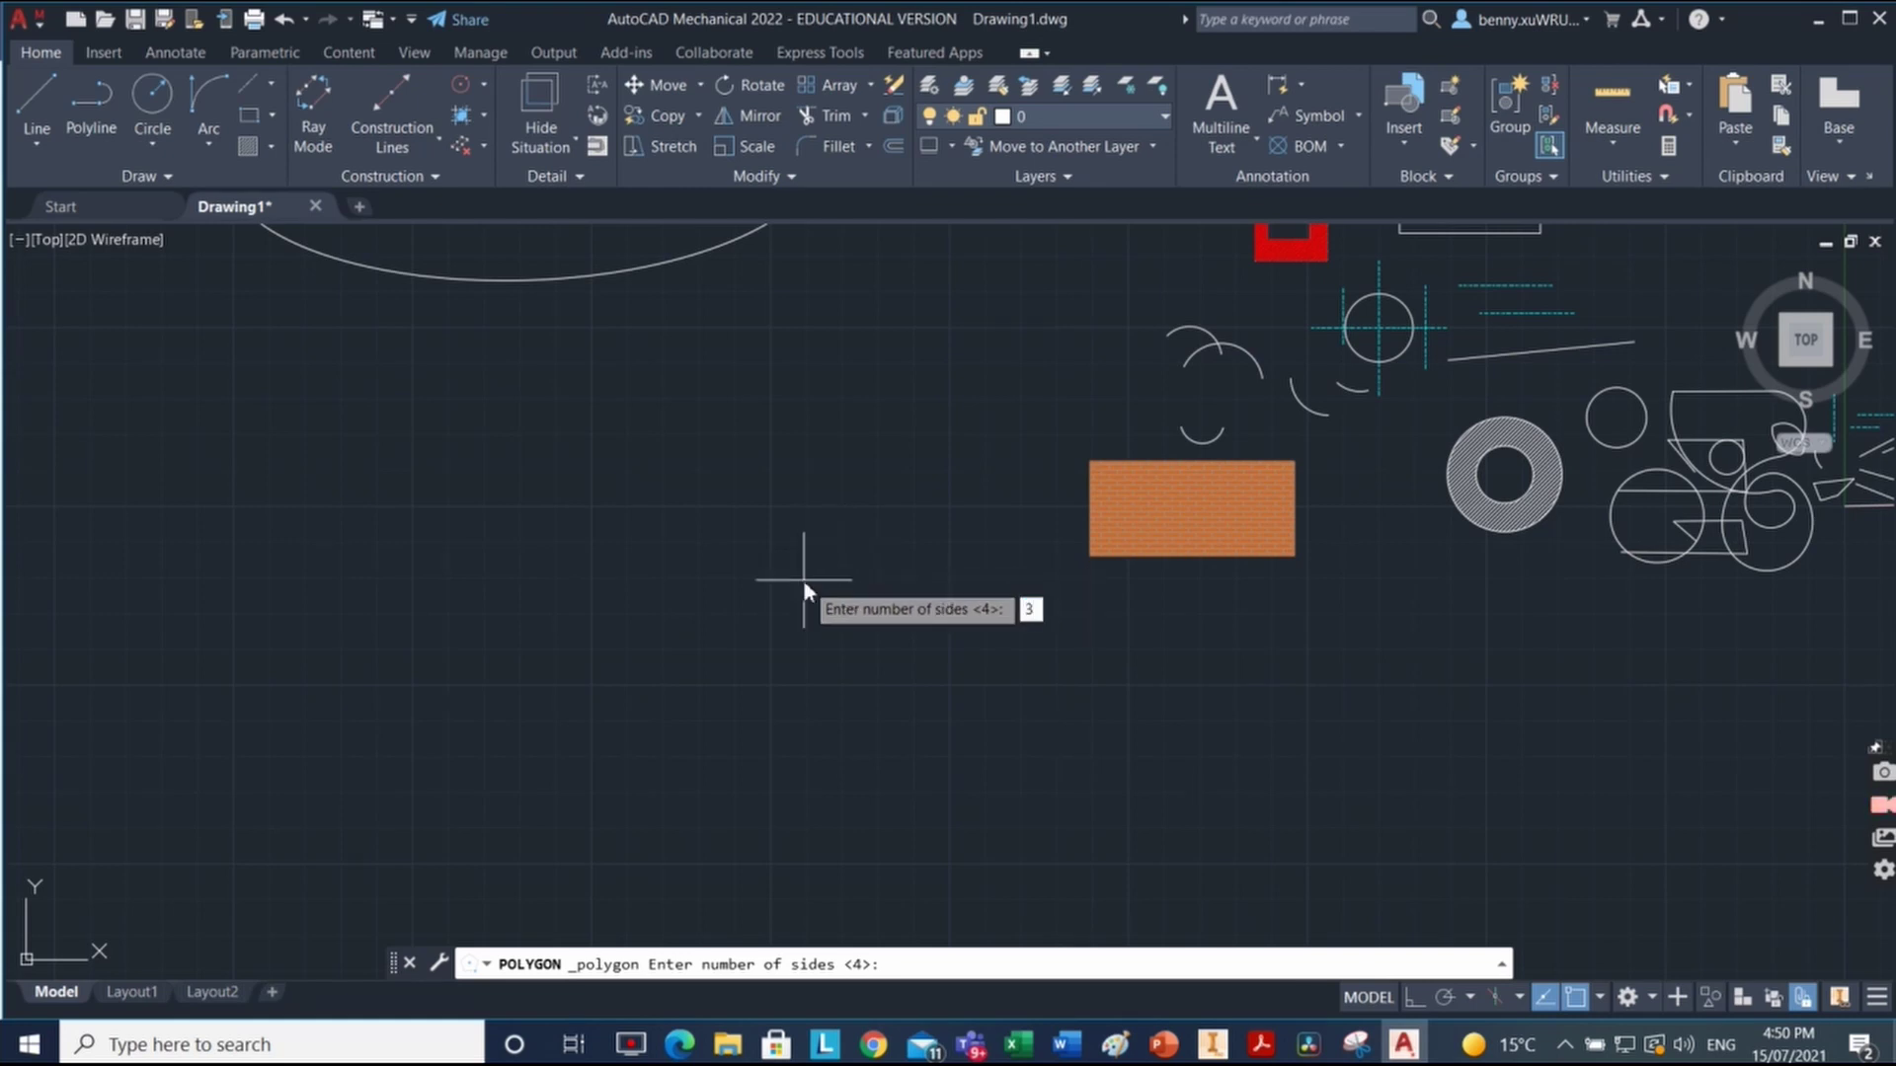
key(Return)
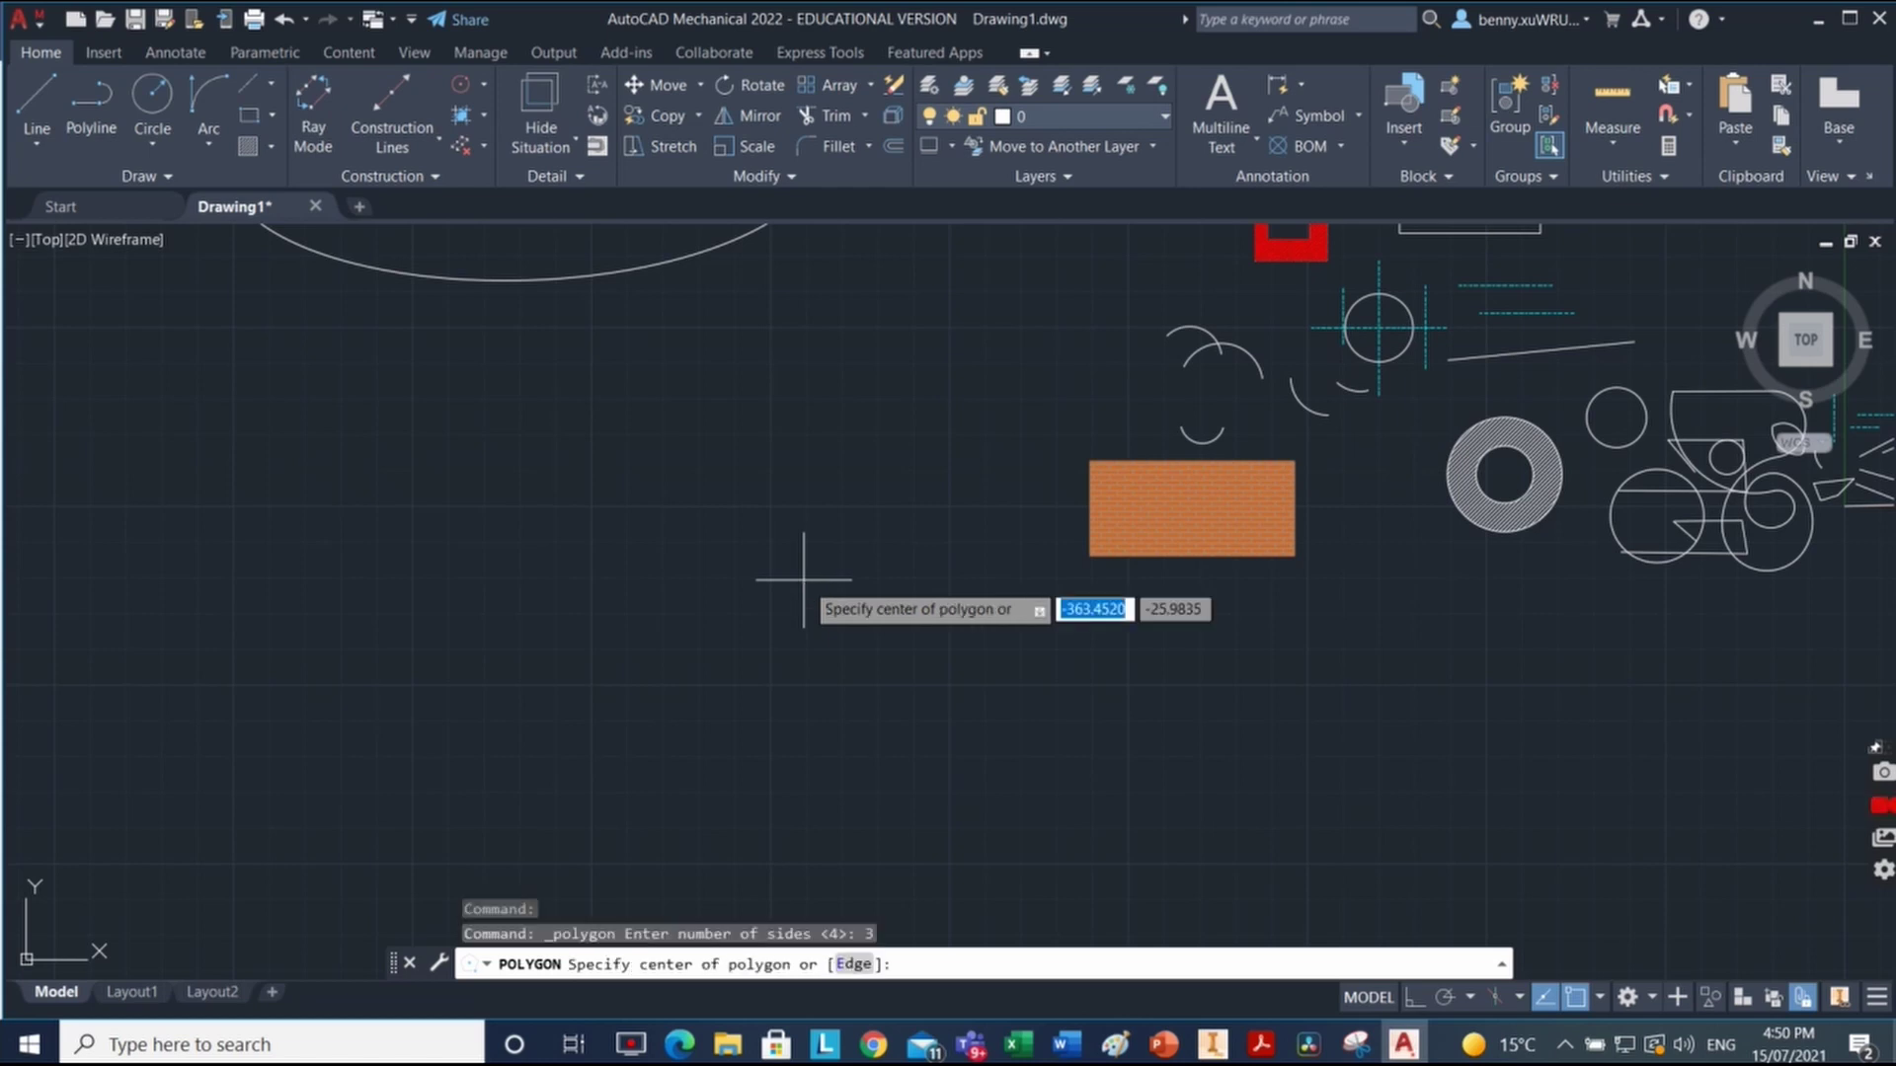
click(494, 621)
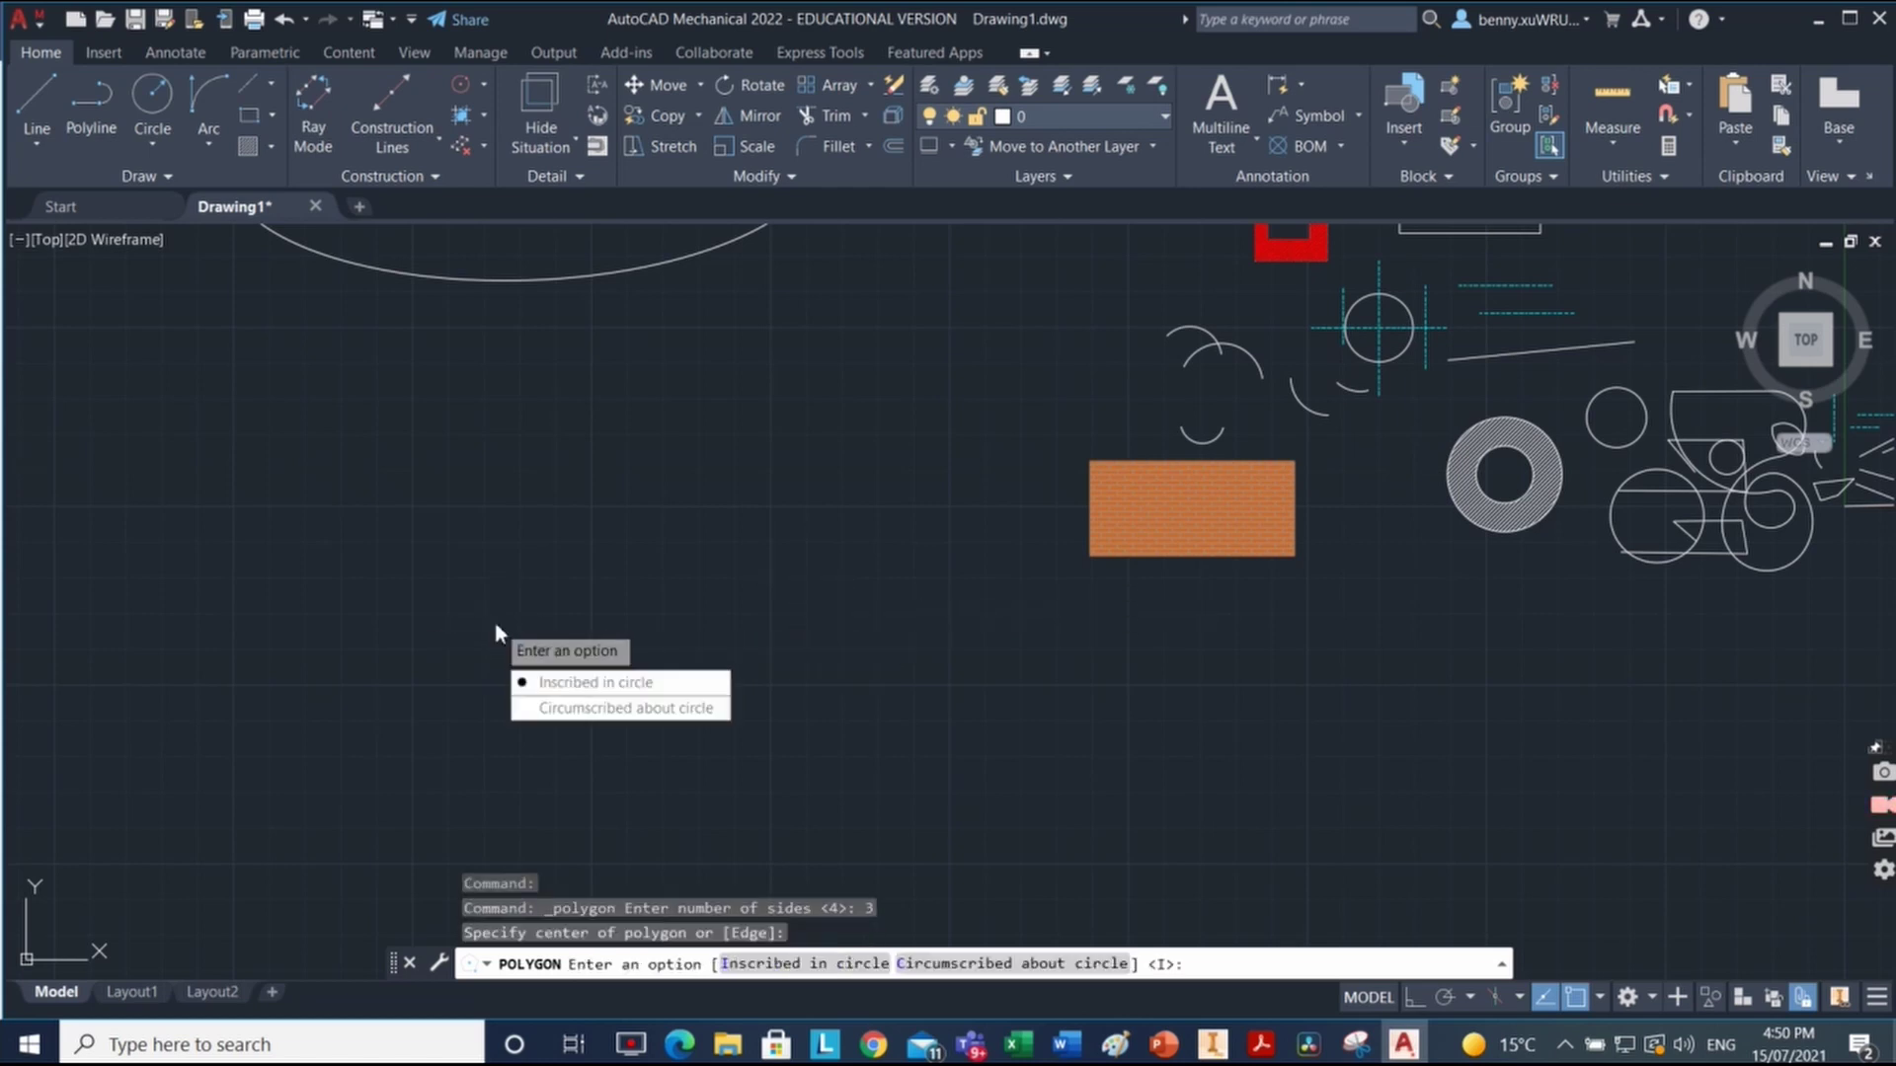
click(628, 688)
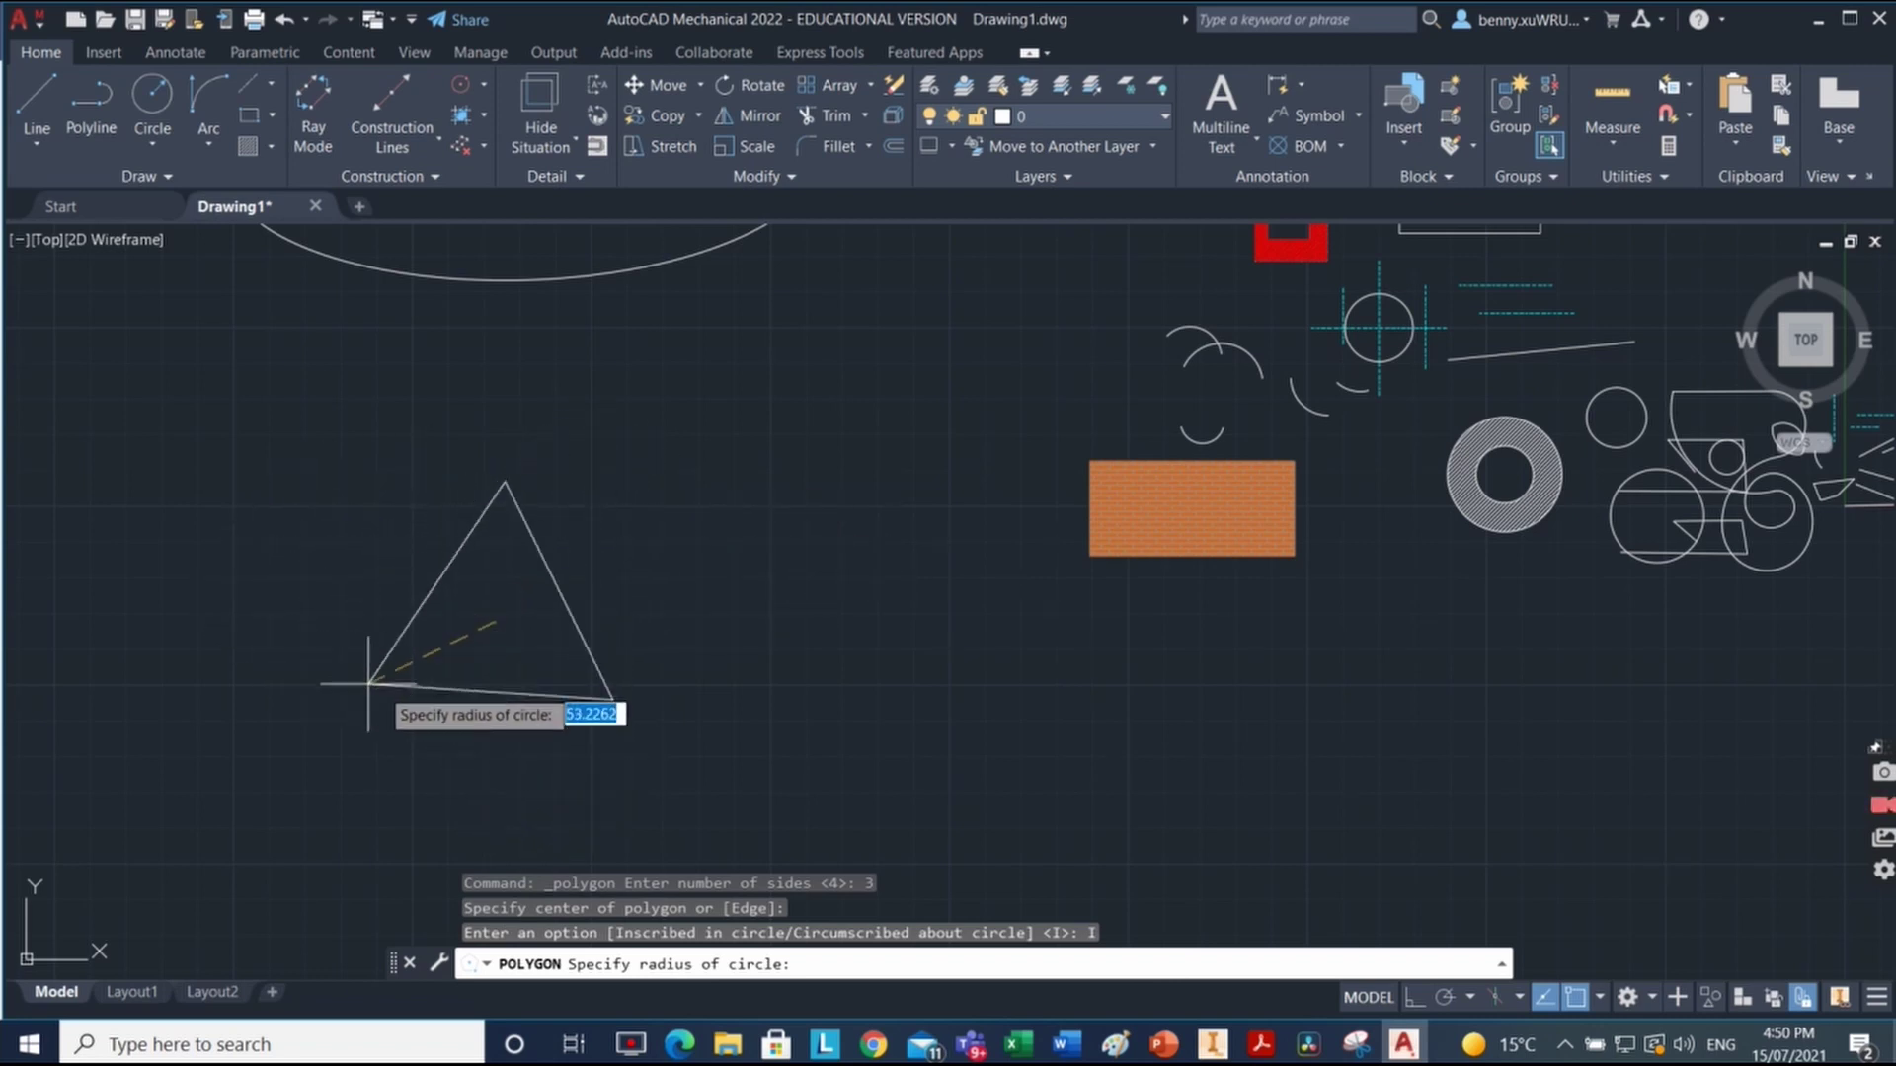
click(498, 490)
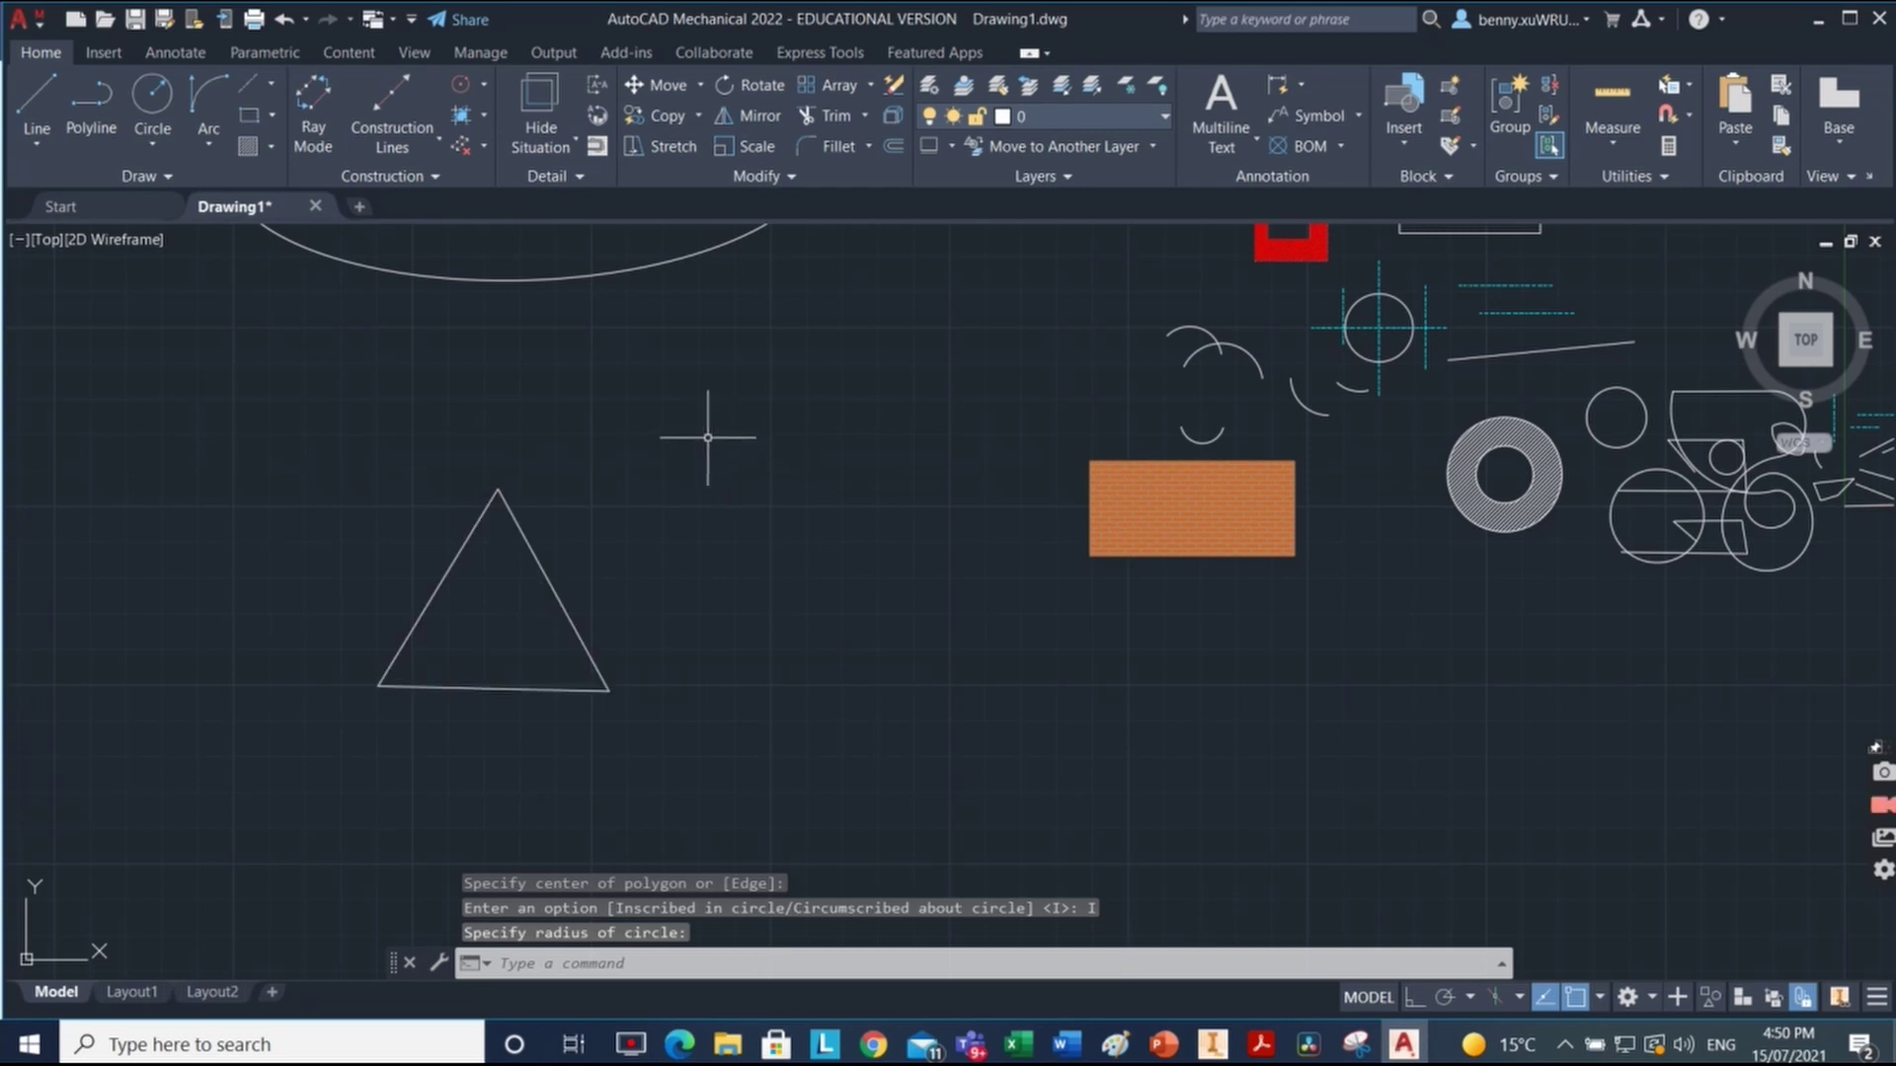